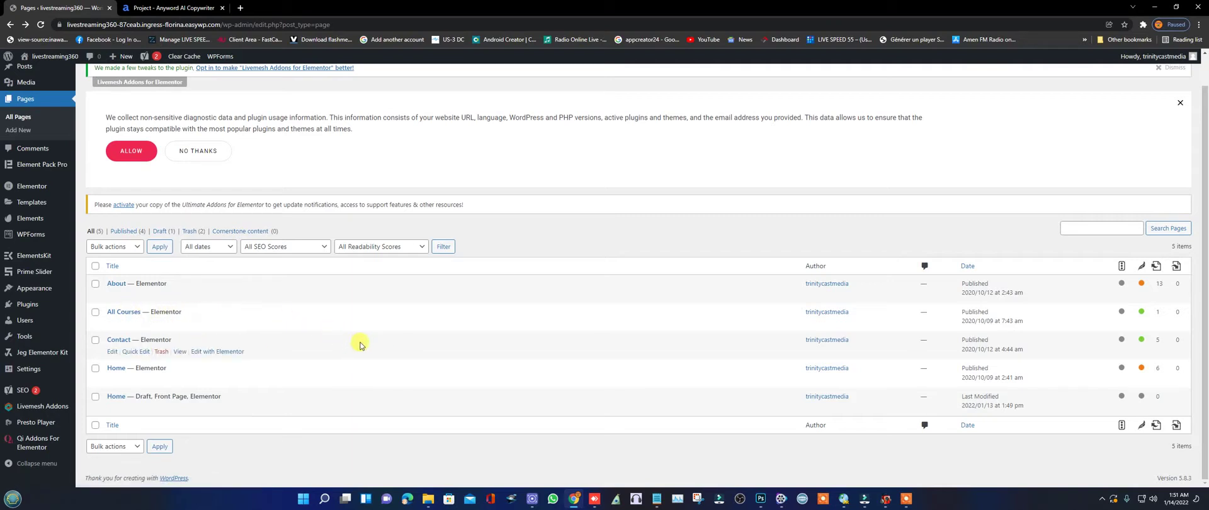
Switch to the Anyword project and review the "Top 5 Streaming Software in 2022" article from its intro to the VirtualDJ section.
click(192, 8)
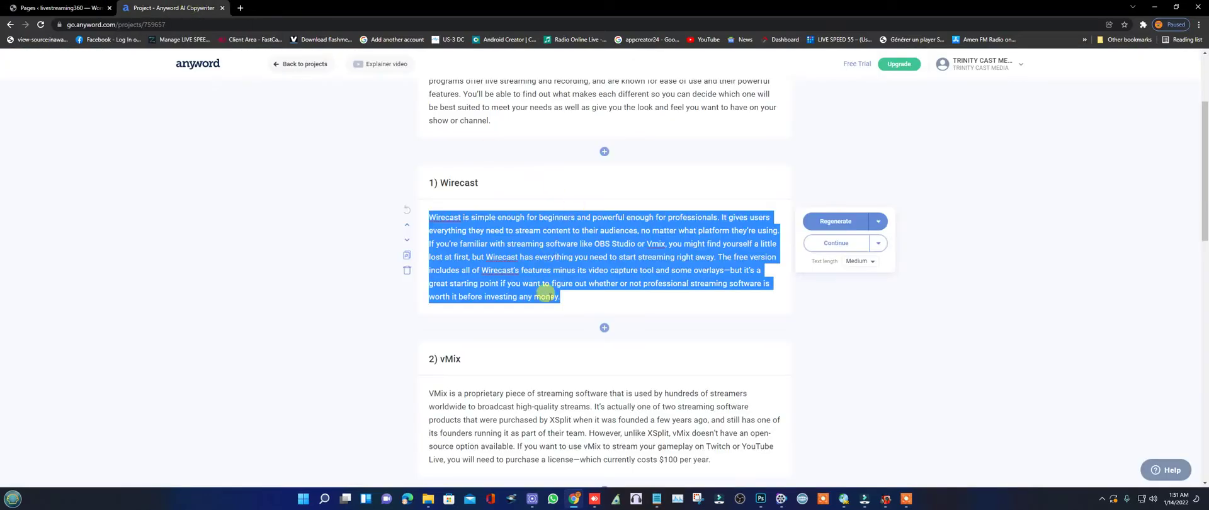
scroll(545, 295, down, 4)
scroll(554, 300, up, 5)
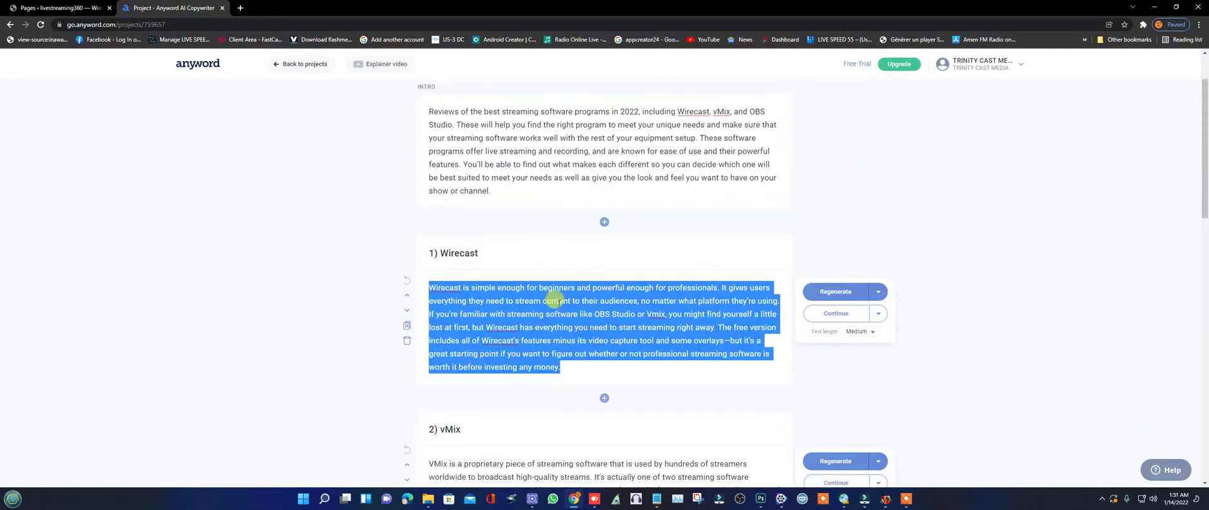
scroll(554, 300, up, 2)
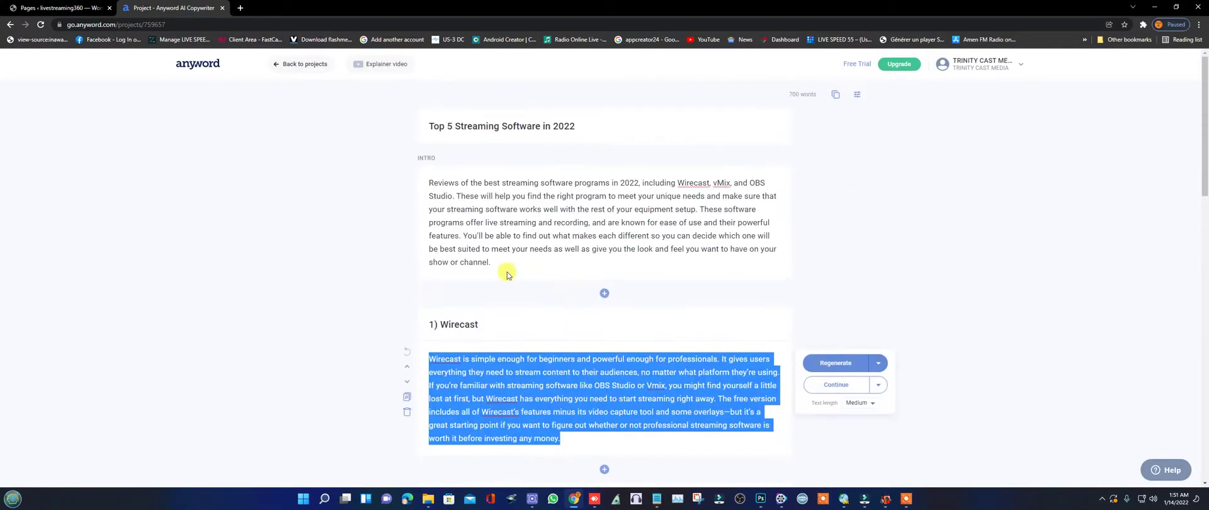
click(451, 125)
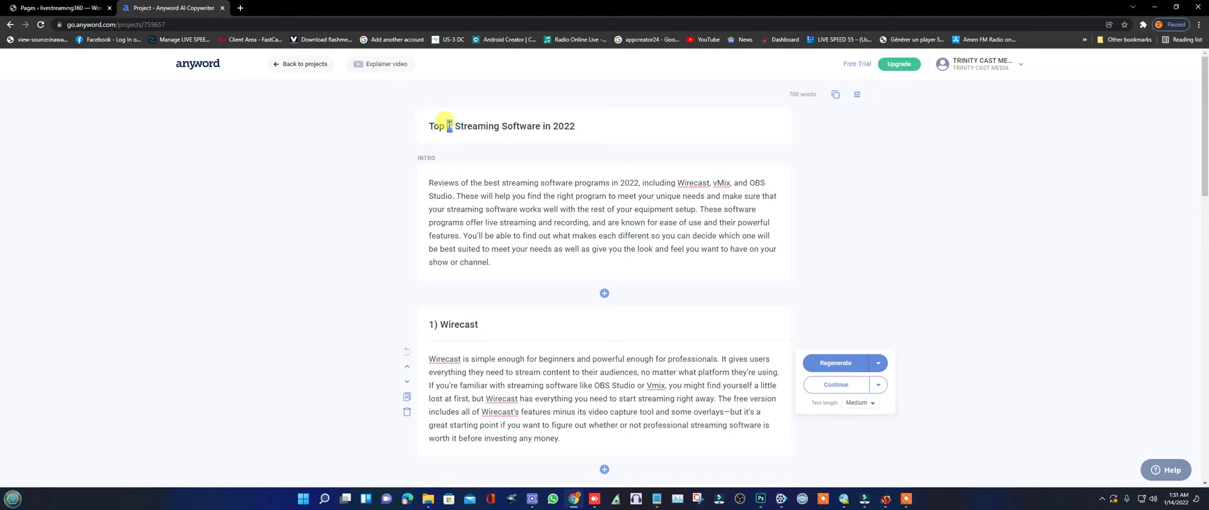
scroll(525, 145, down, 5)
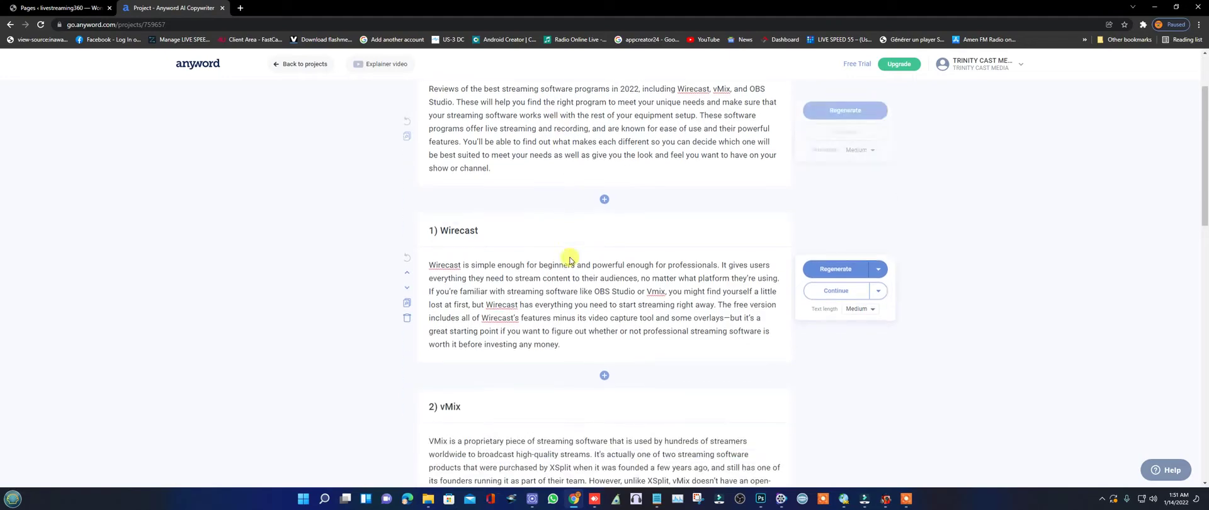
scroll(566, 259, up, 3)
scroll(567, 258, down, 15)
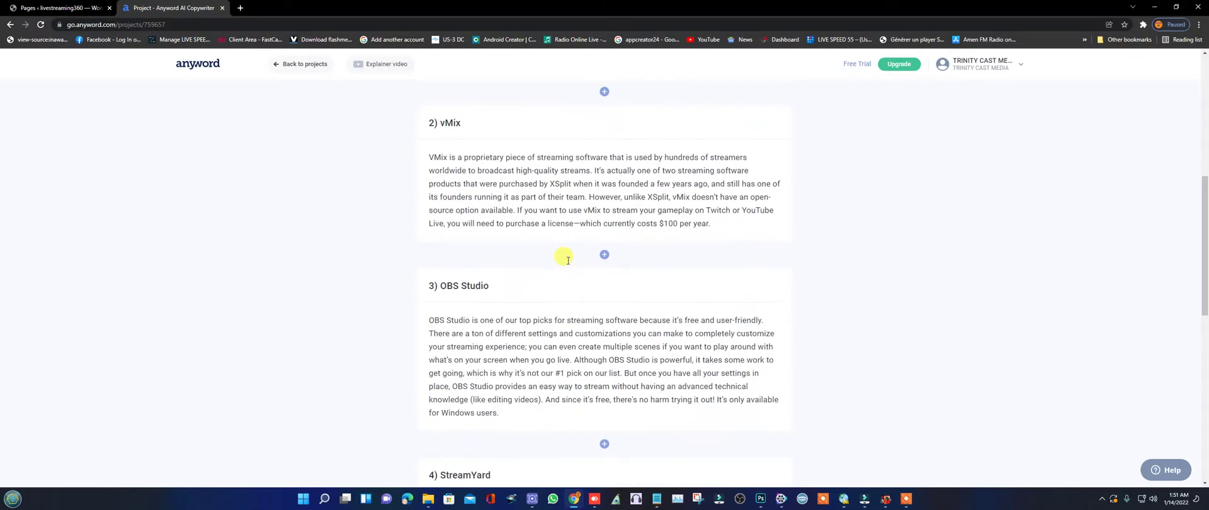
scroll(458, 280, up, 3)
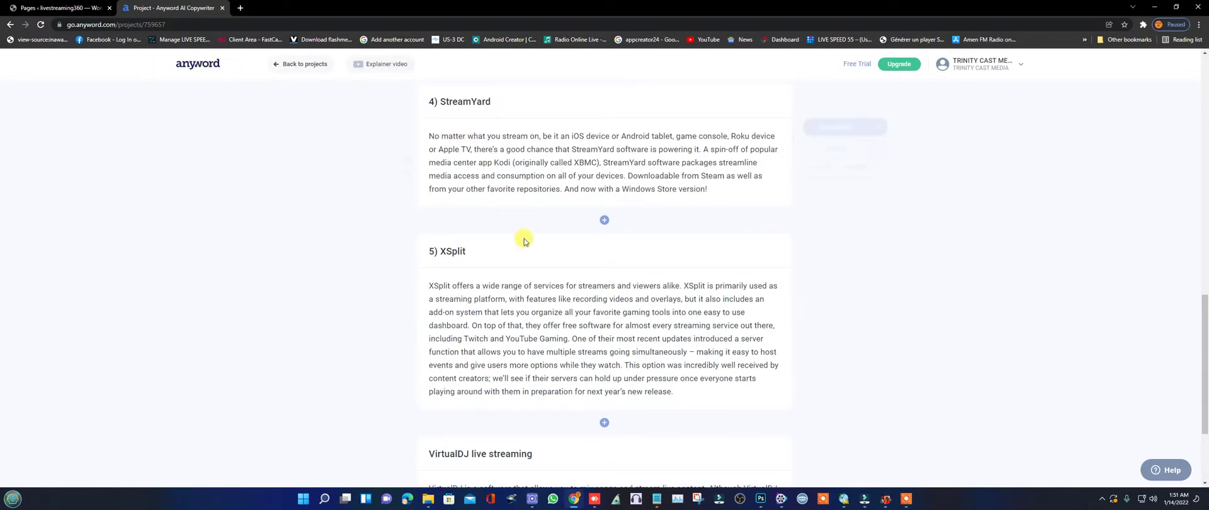
scroll(524, 238, down, 3)
scroll(567, 263, up, 20)
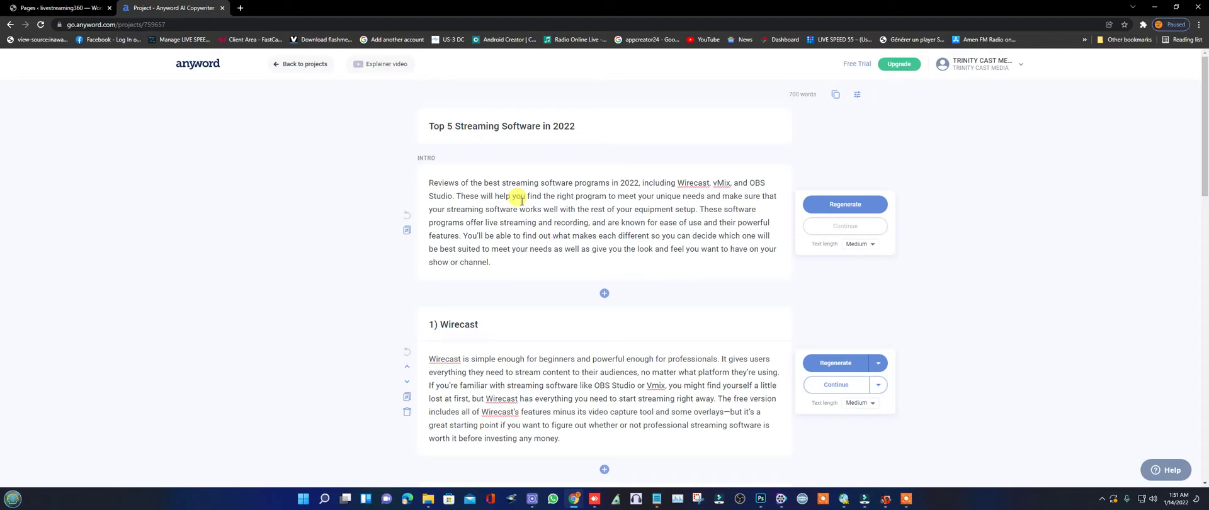
Return to the WordPress admin and open the published Home page from the pages list for editing with Elementor.
click(58, 9)
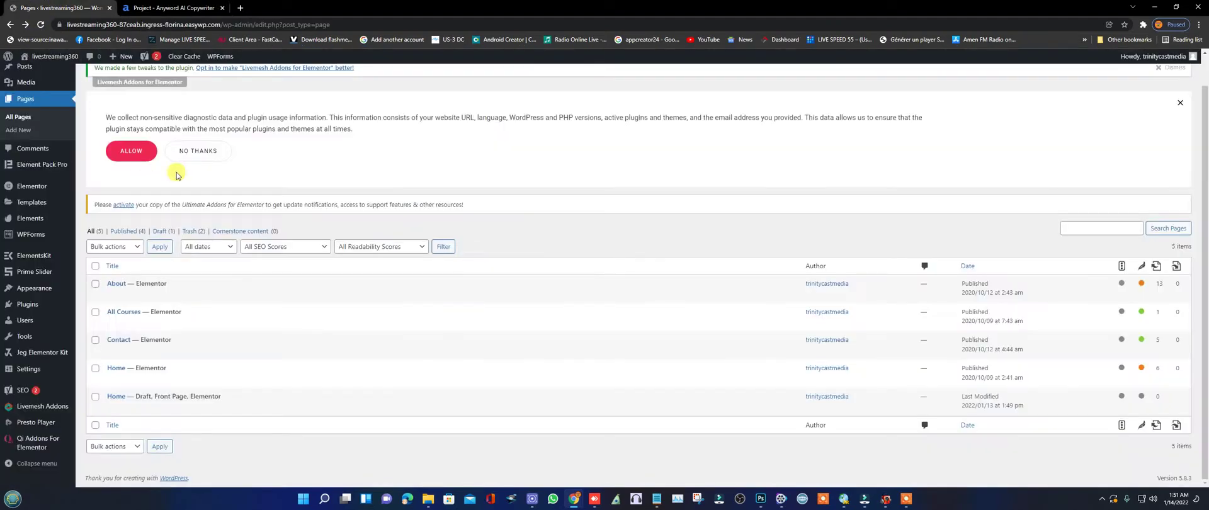
mouse_move(36, 60)
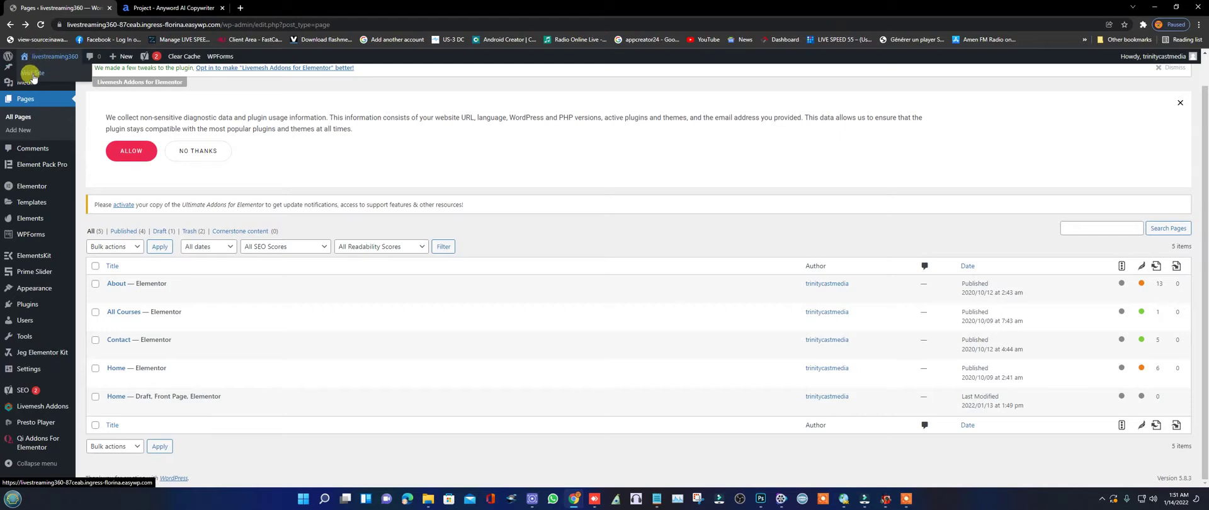
scroll(30, 157, up, 1)
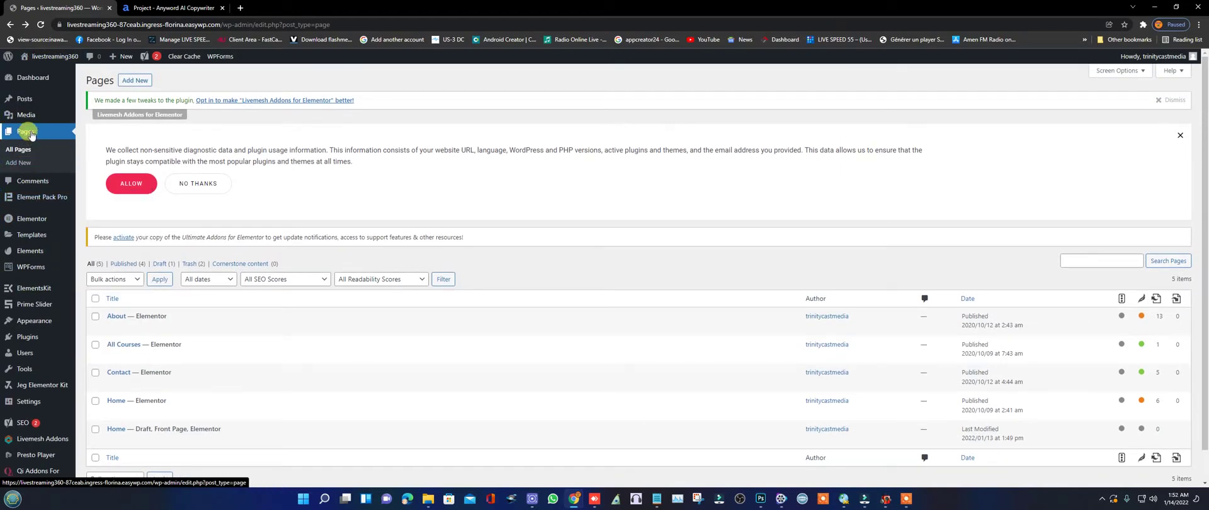
click(33, 78)
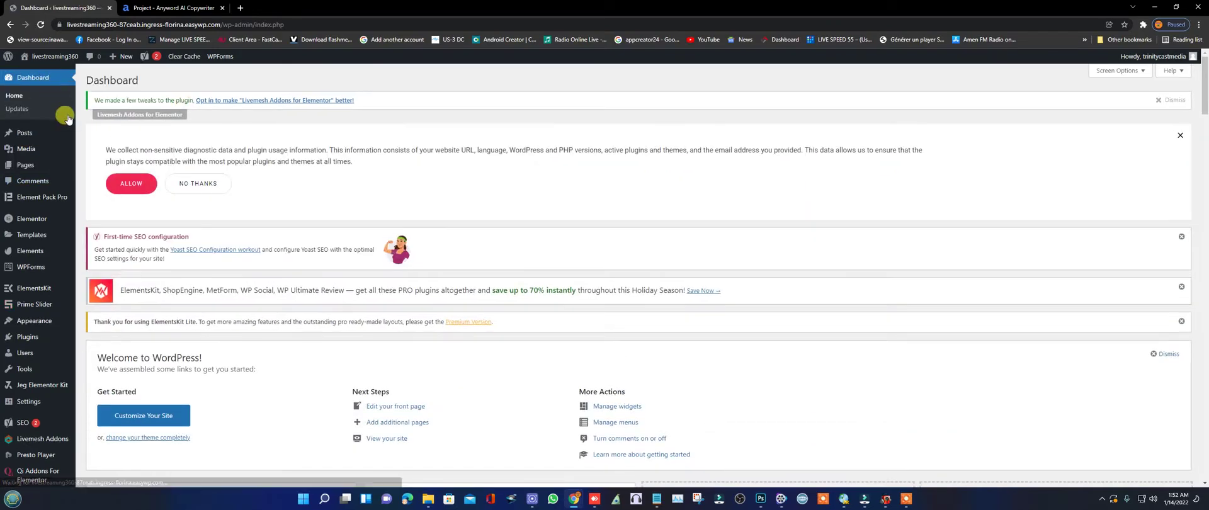
scroll(35, 155, down, 1)
mouse_move(26, 144)
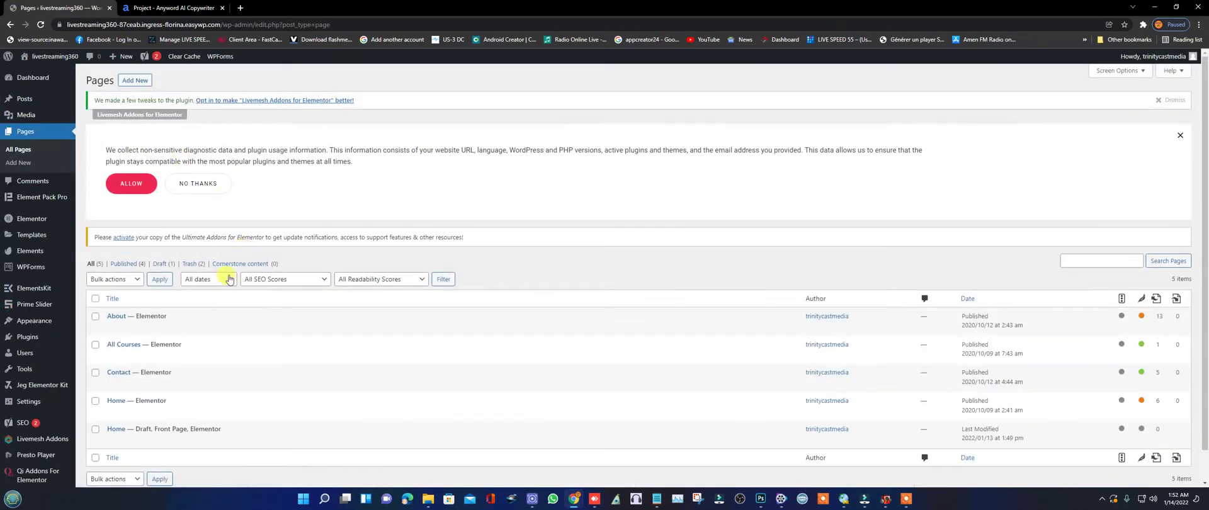
scroll(228, 279, down, 1)
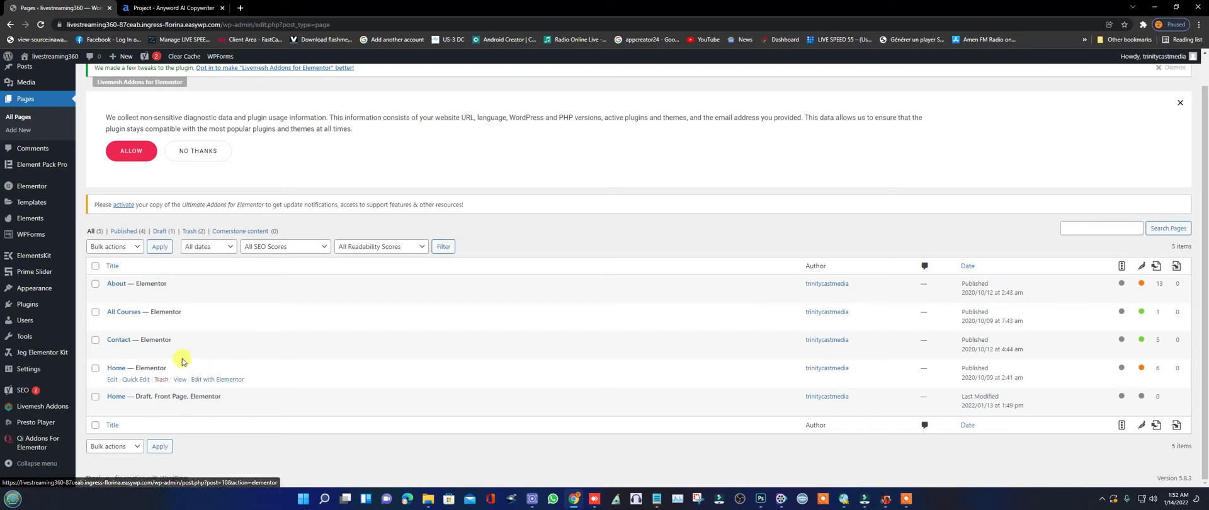
click(215, 381)
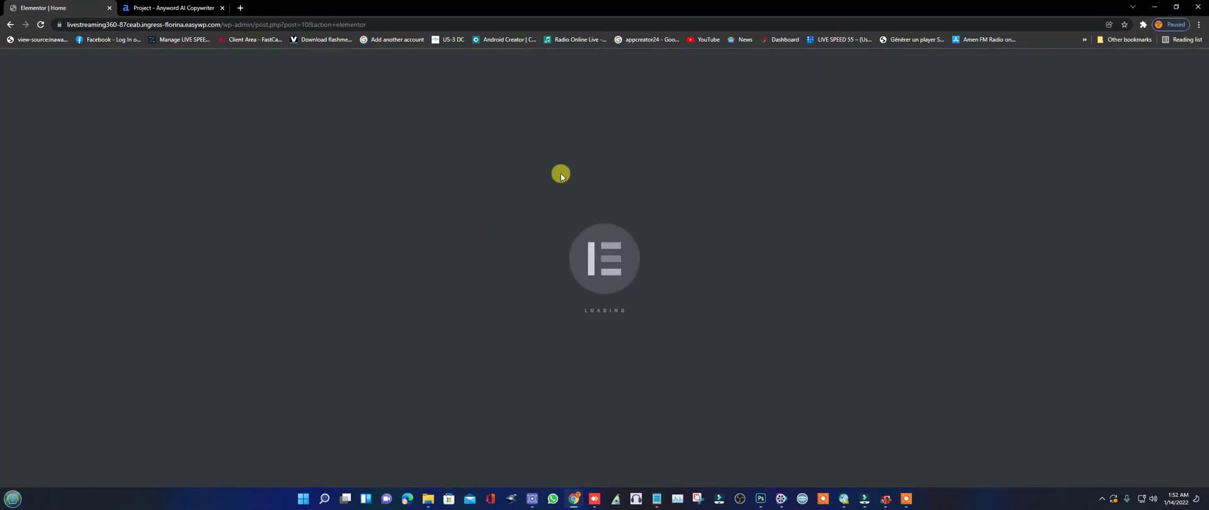
Examine the Home page layout in Elementor, from the hero section through the icon row and membership section to the footer.
scroll(566, 195, down, 4)
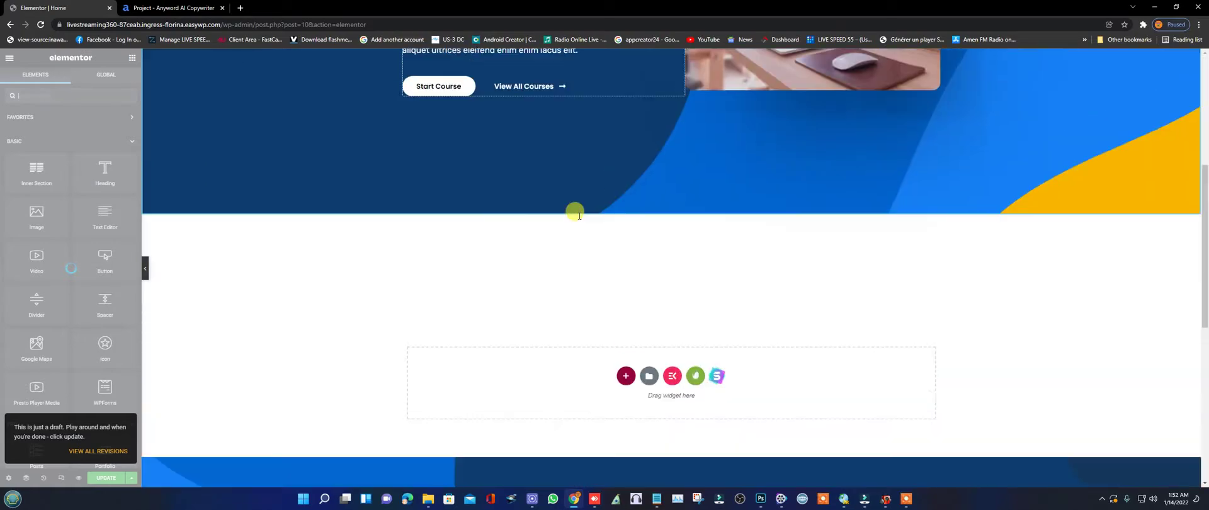
scroll(574, 212, up, 2)
scroll(575, 212, down, 7)
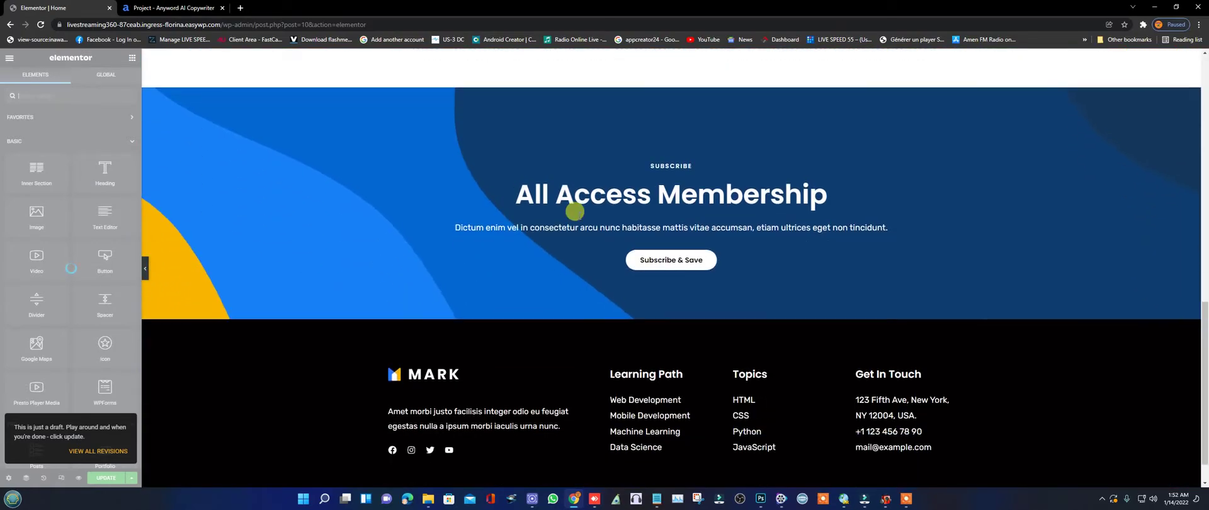
scroll(575, 212, up, 6)
scroll(582, 218, down, 3)
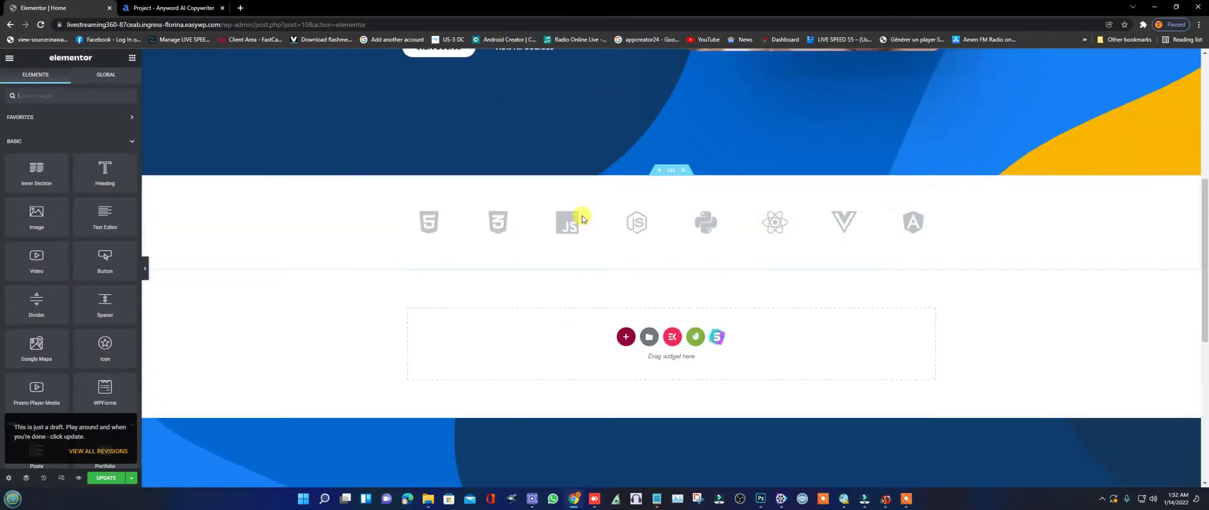
scroll(581, 218, up, 1)
scroll(582, 218, down, 5)
scroll(582, 218, up, 5)
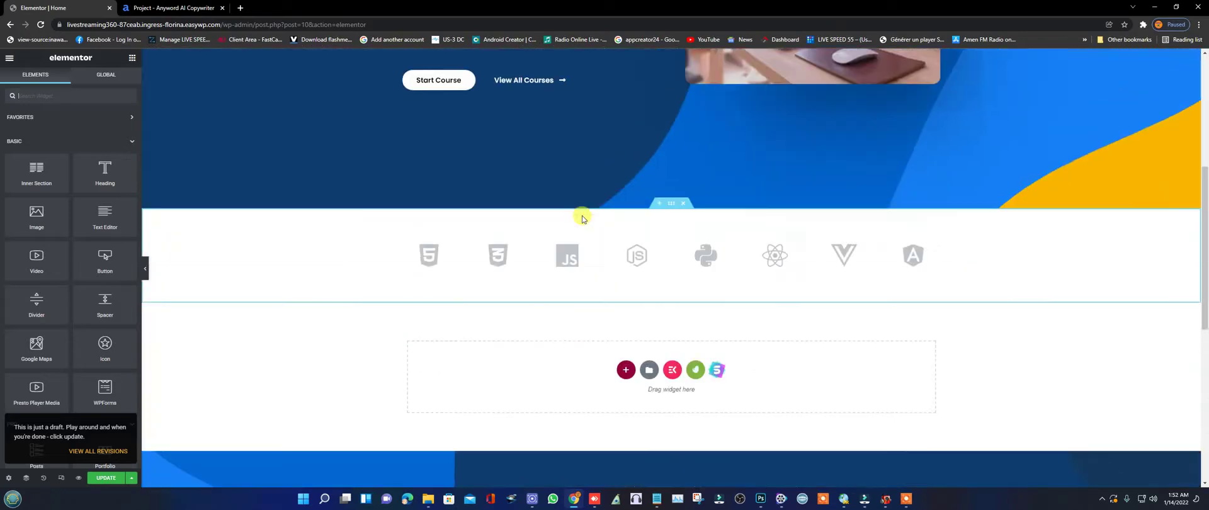
scroll(581, 218, up, 5)
Open the hero heading for editing and copy the title "Top 5 Streaming Software in 2022" from the Anyword article.
click(455, 222)
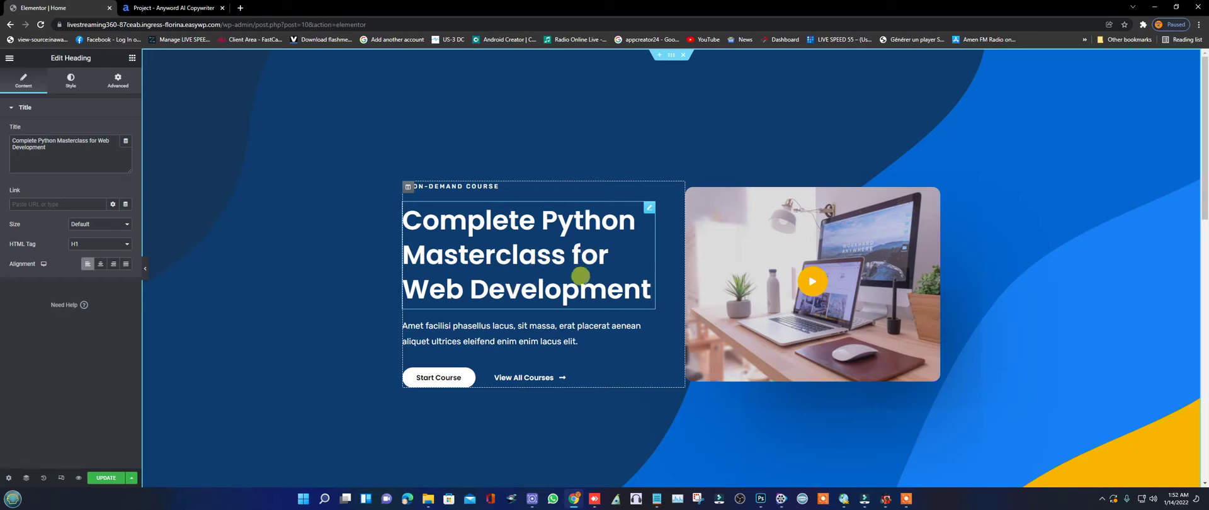
click(580, 275)
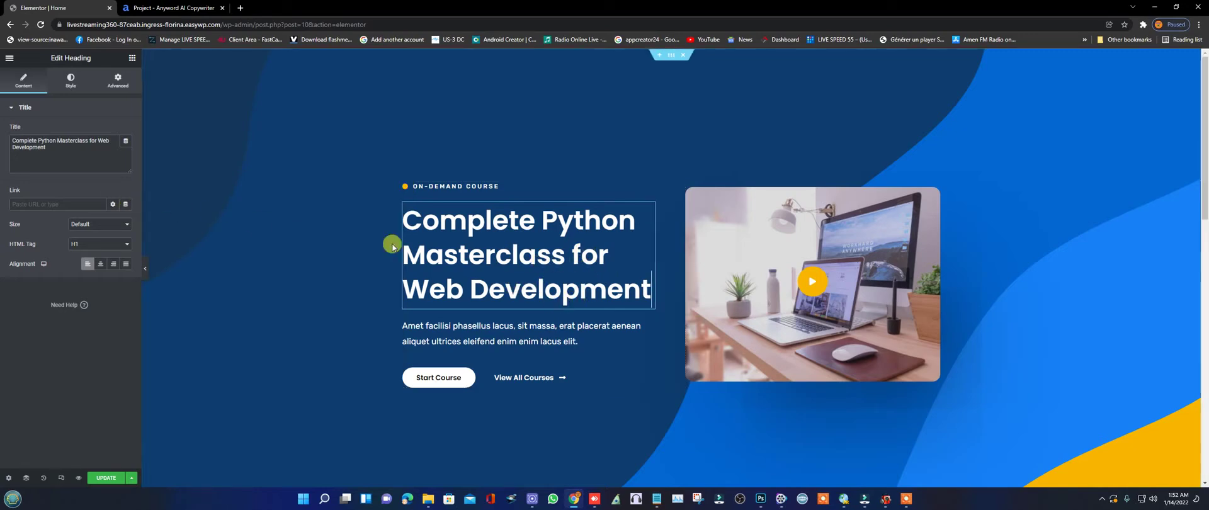
click(168, 11)
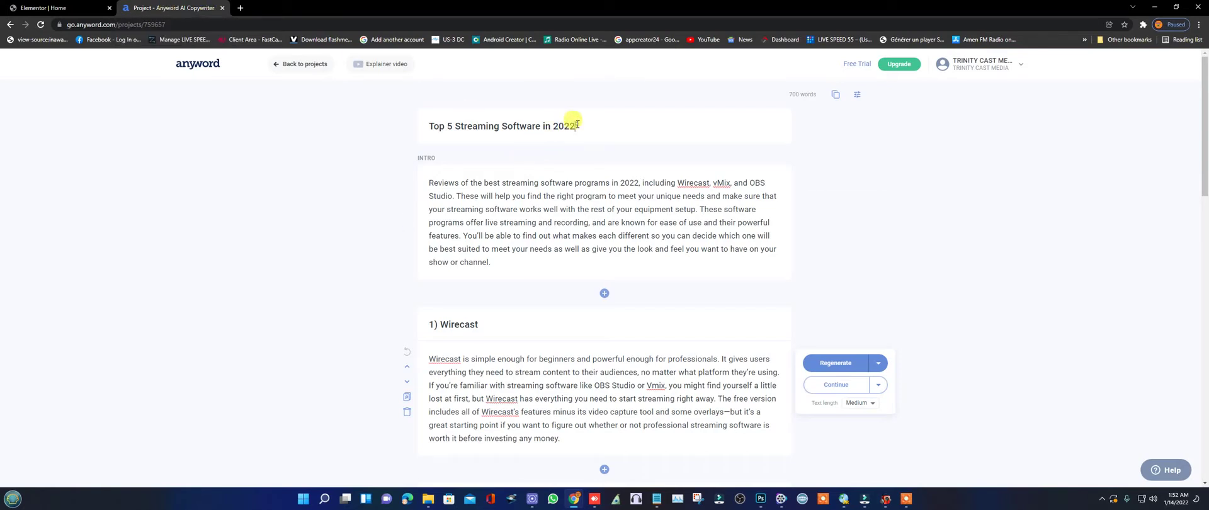
drag(576, 124, 433, 124)
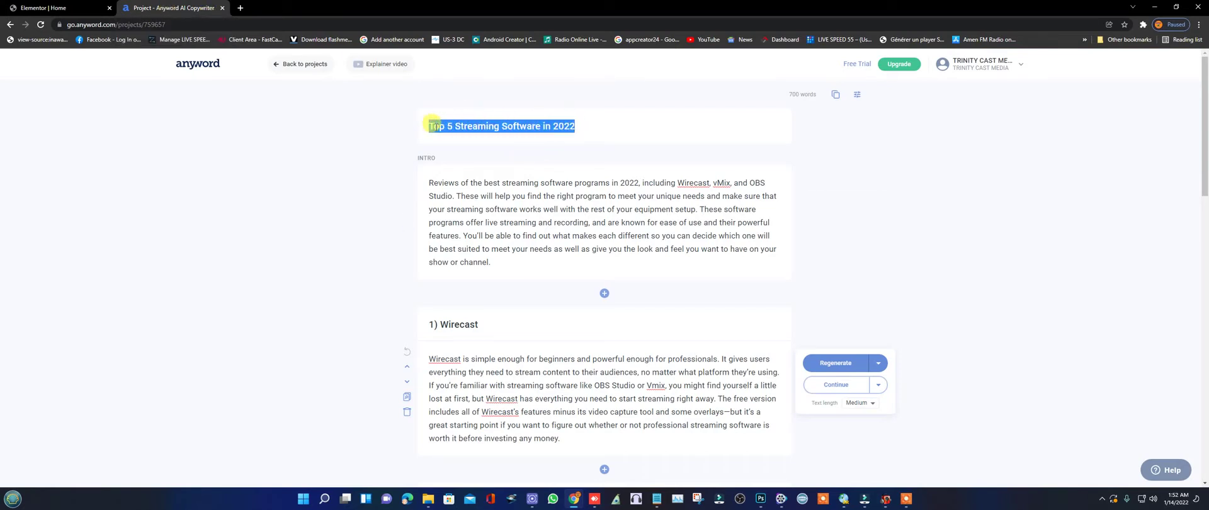
right_click(433, 124)
click(453, 165)
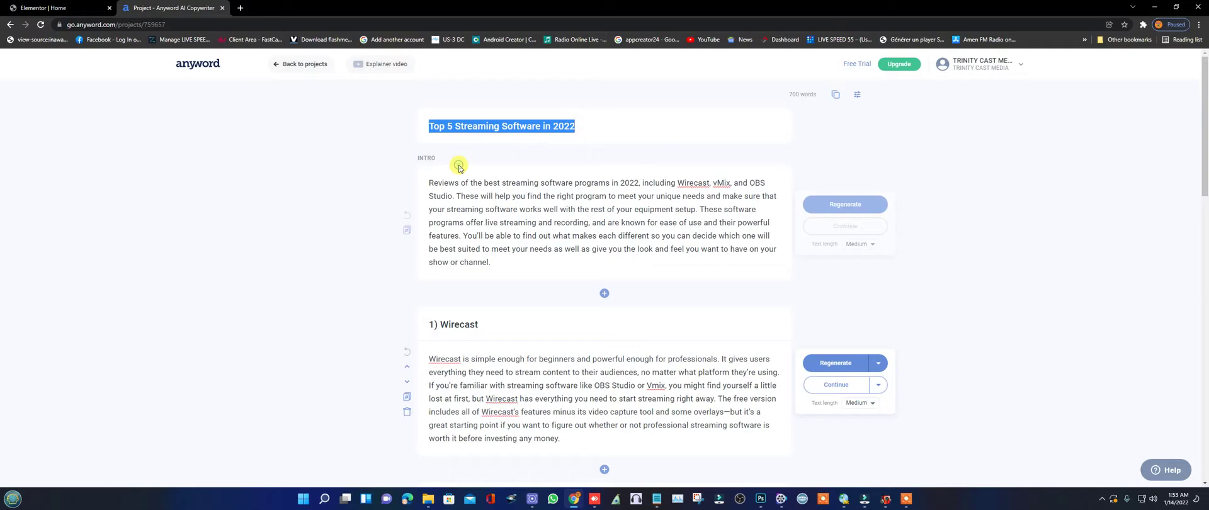
Replace the hero heading's text in Elementor with the copied title "Top 5 Streaming Software in 2022".
click(51, 9)
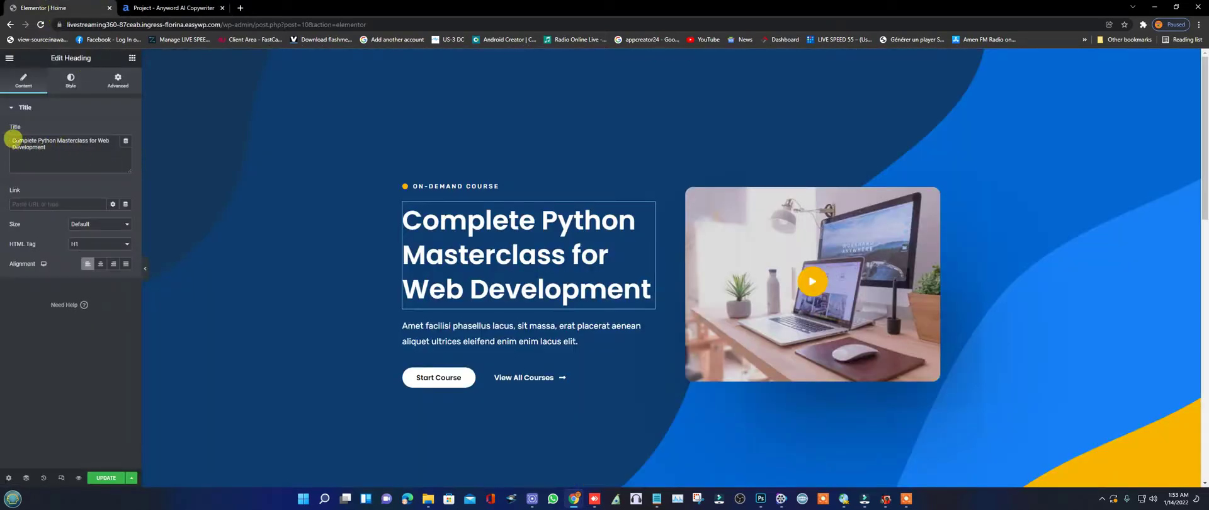
drag(8, 137, 47, 149)
right_click(47, 149)
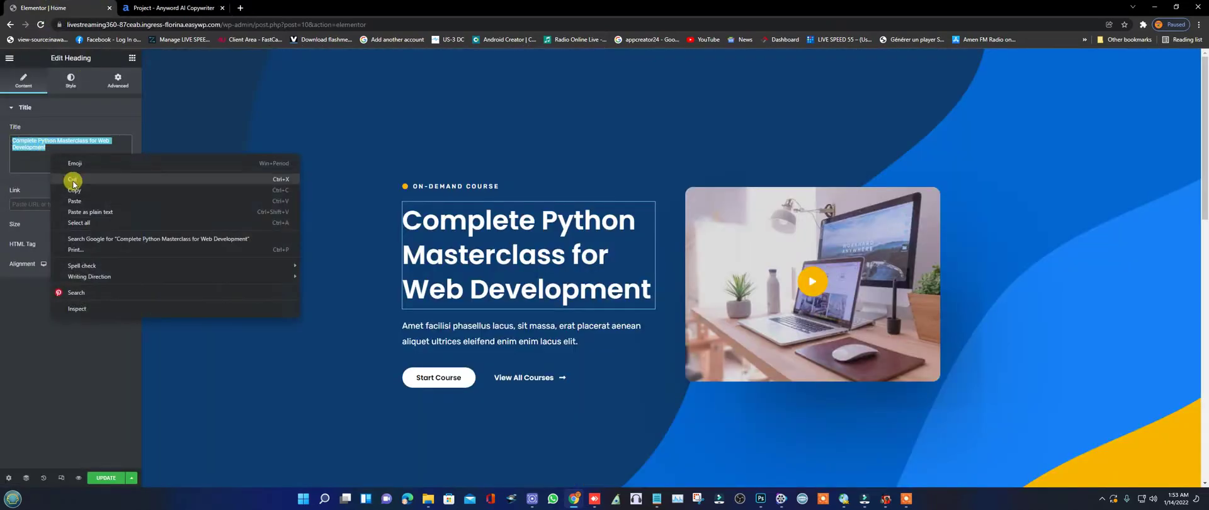
click(80, 197)
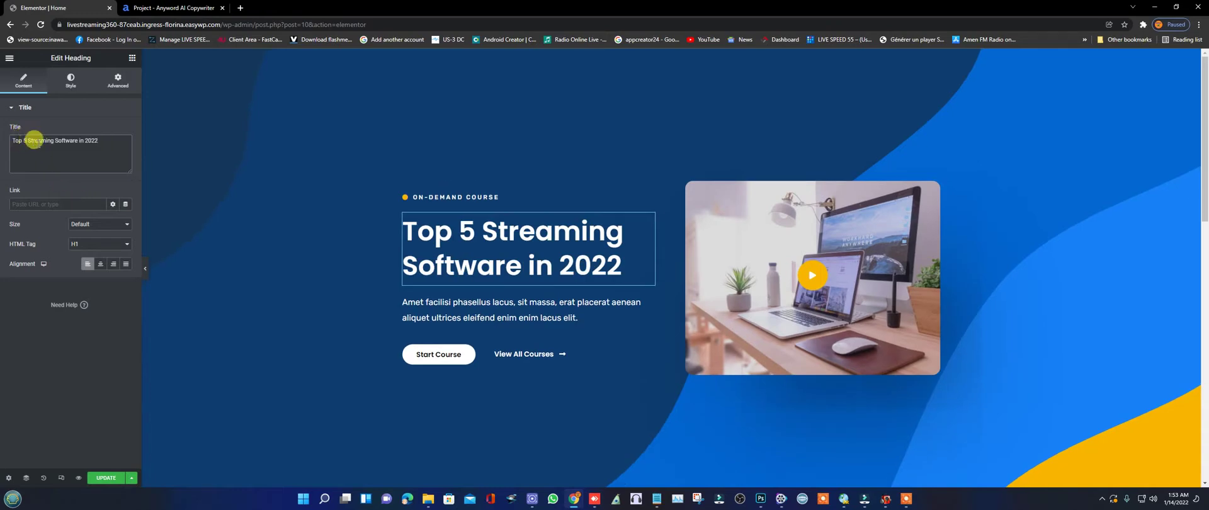
Change the number in the hero heading to 6 so it reads "Top 6 Streaming Software in 2022", and update the page.
key(BackSpace)
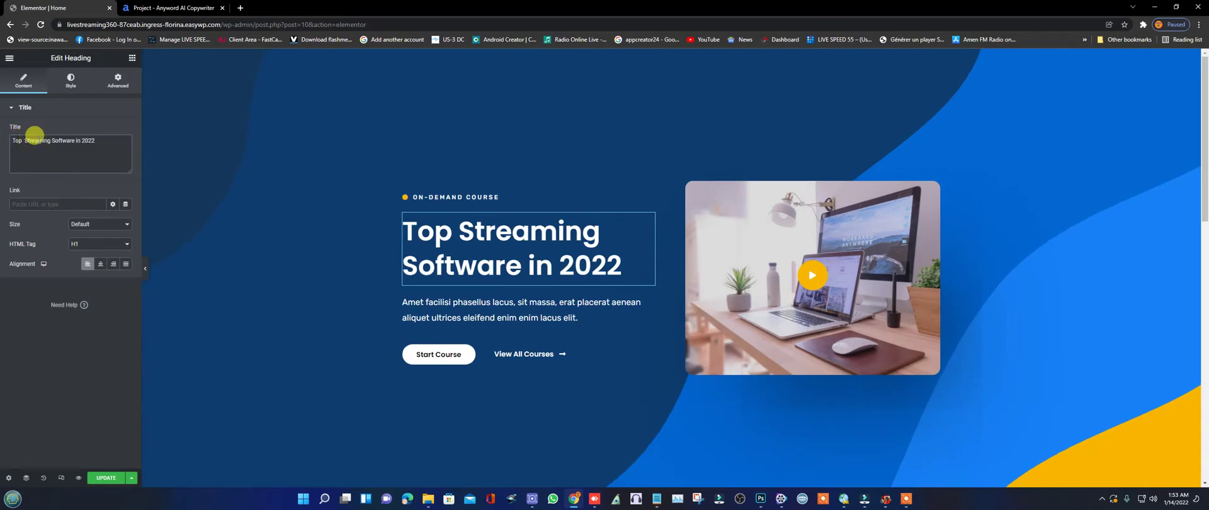
text(6)
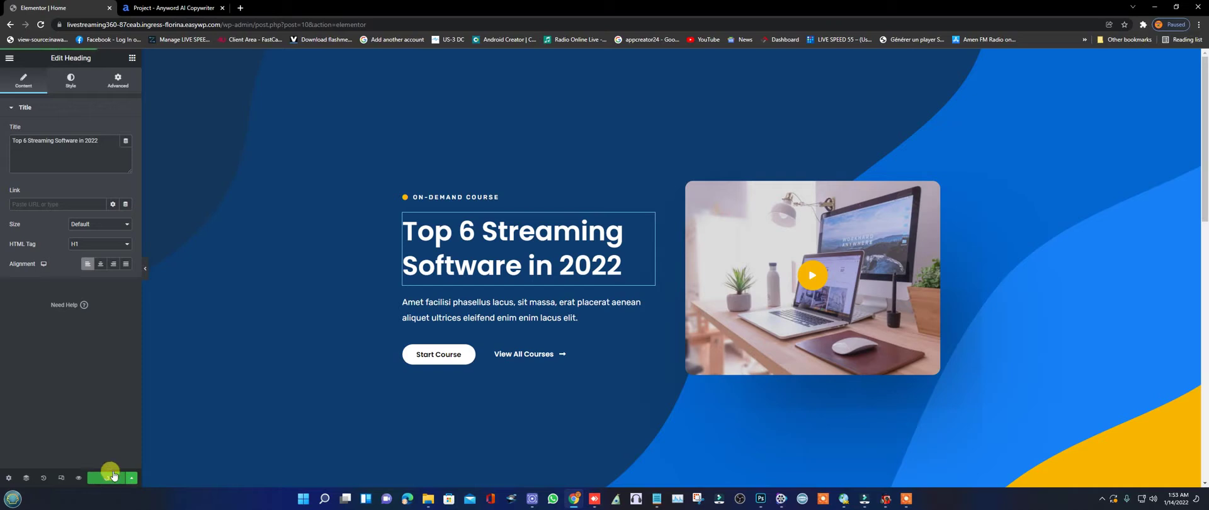
click(113, 475)
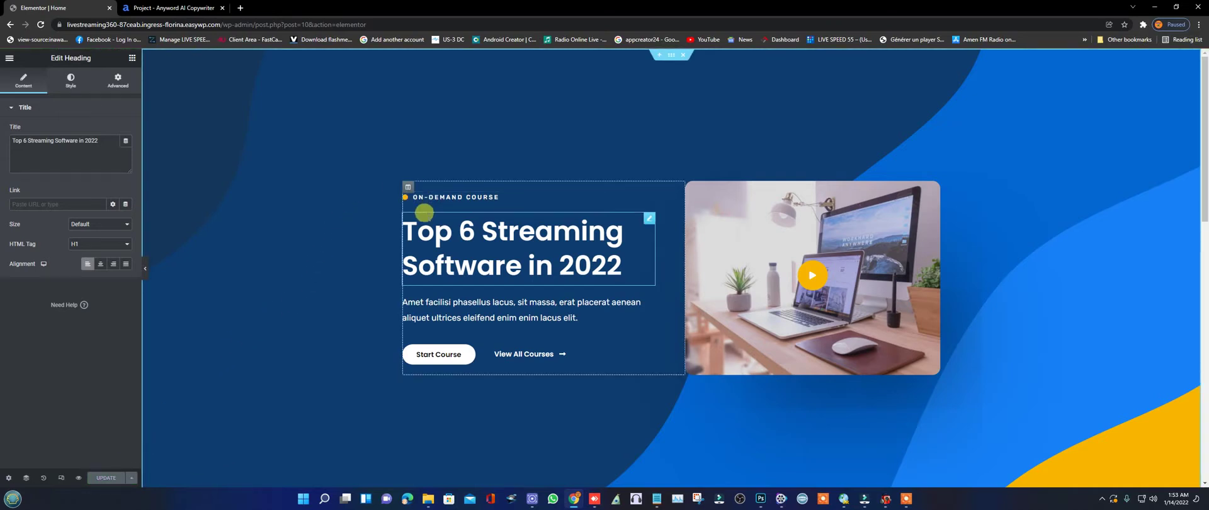
Look over the Home page from the edited hero section down to the All Access Membership section.
scroll(424, 212, down, 3)
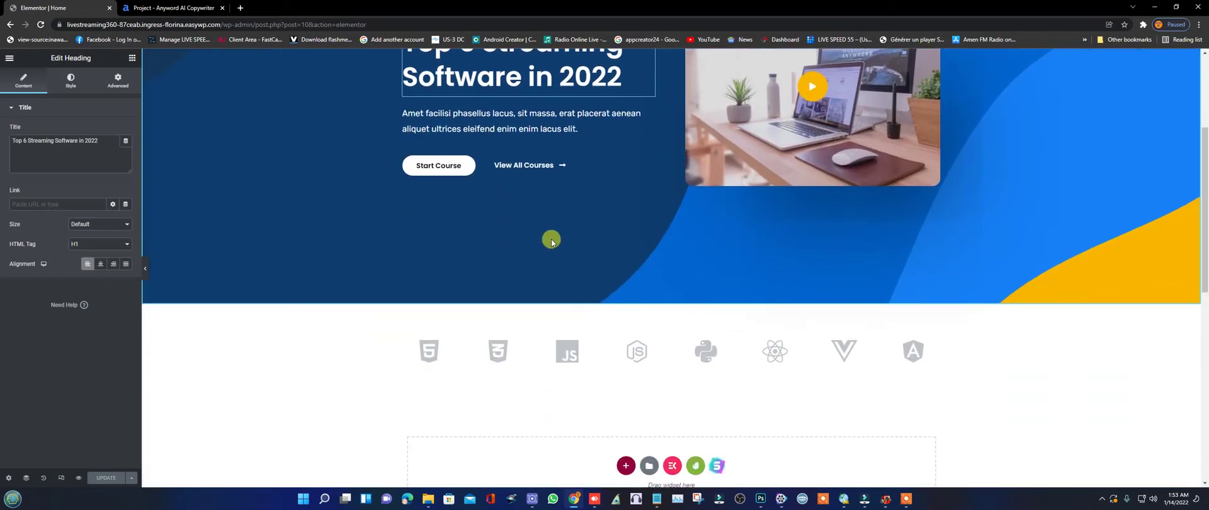
scroll(550, 237, up, 2)
scroll(549, 239, down, 3)
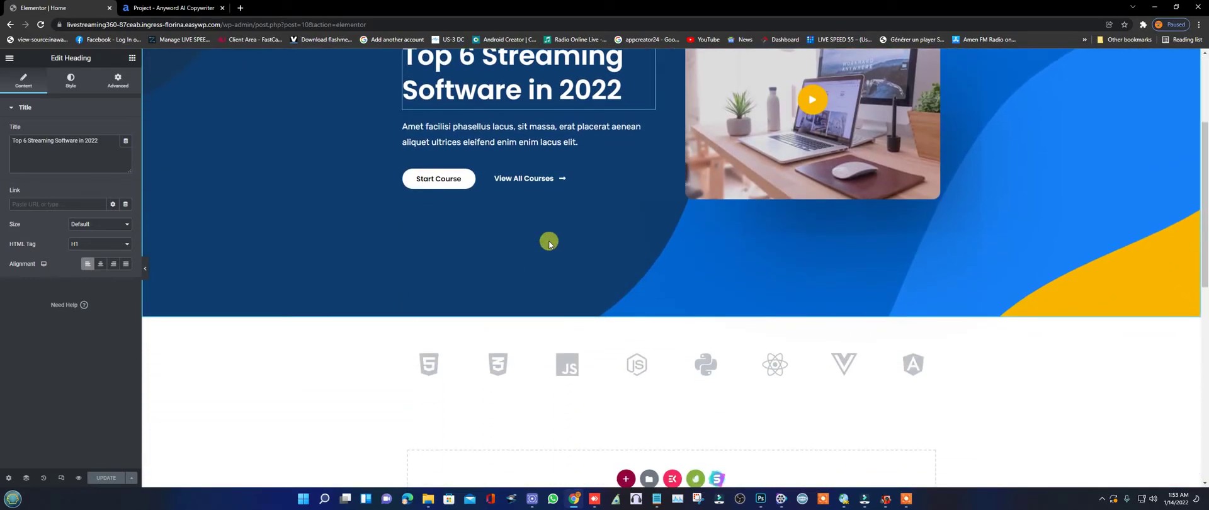
scroll(550, 245, up, 2)
scroll(550, 243, up, 1)
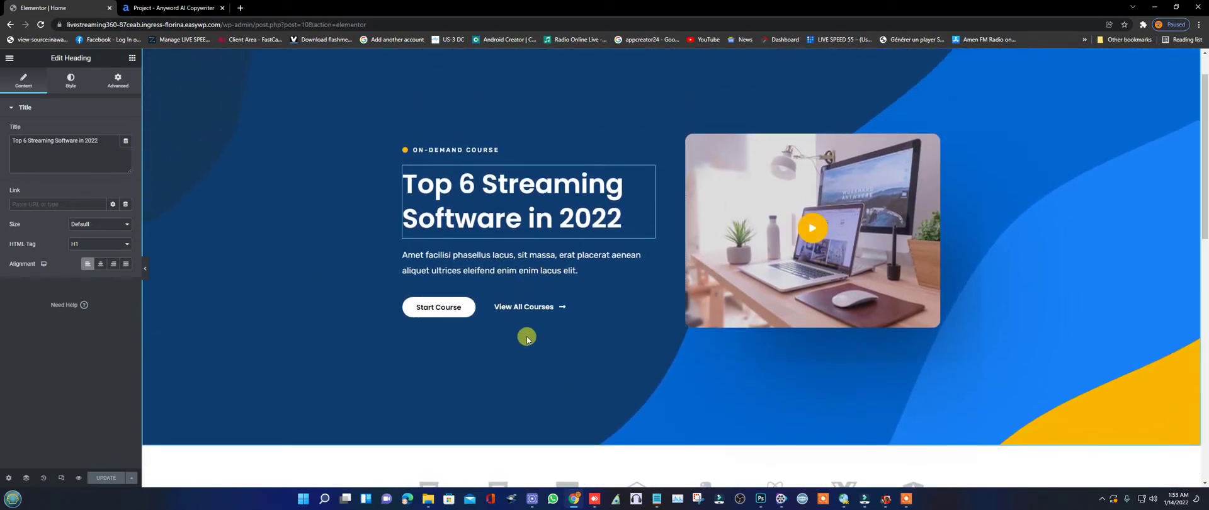
scroll(545, 336, down, 4)
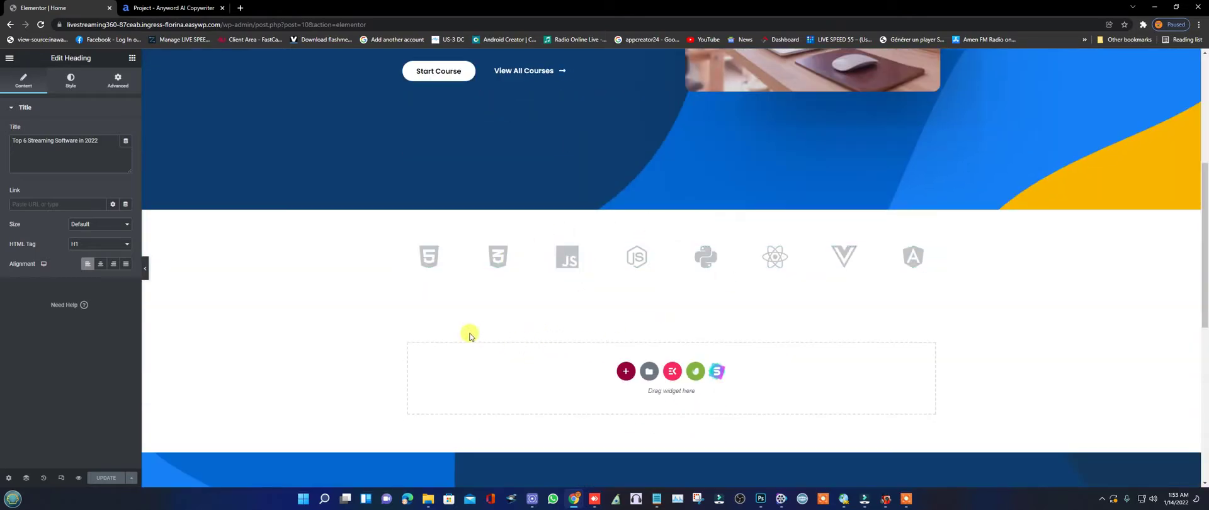
scroll(765, 364, down, 3)
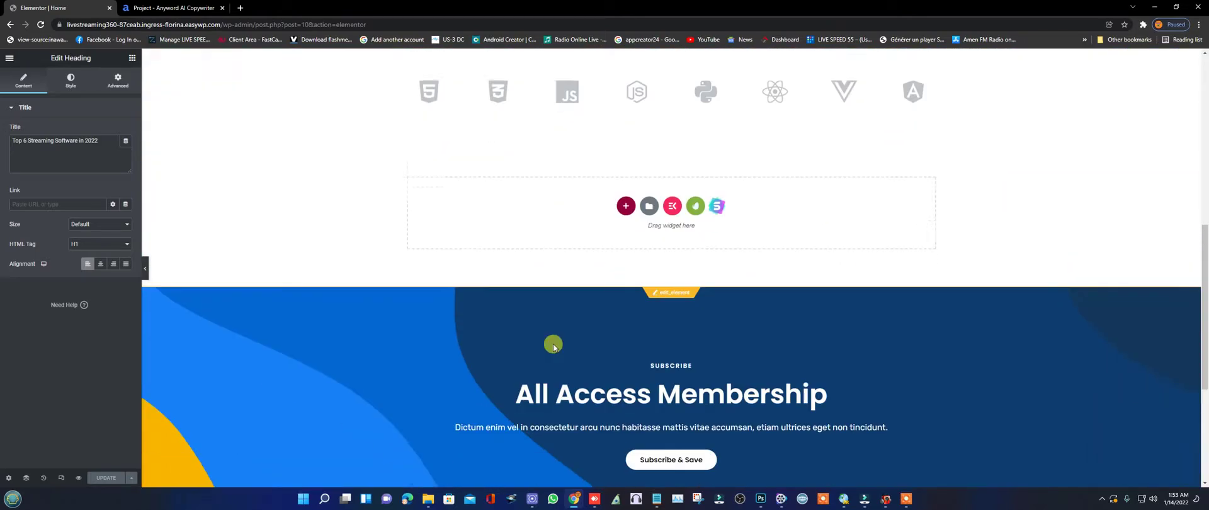
Look over the rest of the Home page down to the footer and return to the hero section.
scroll(645, 345, down, 1)
scroll(645, 345, down, 3)
scroll(646, 321, up, 3)
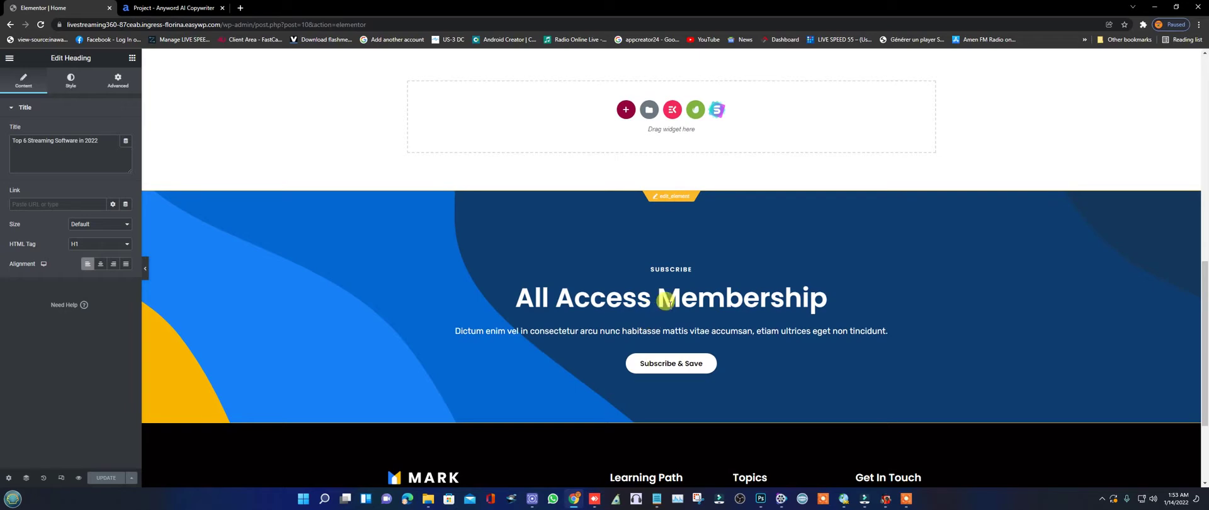
click(625, 299)
scroll(583, 321, down, 2)
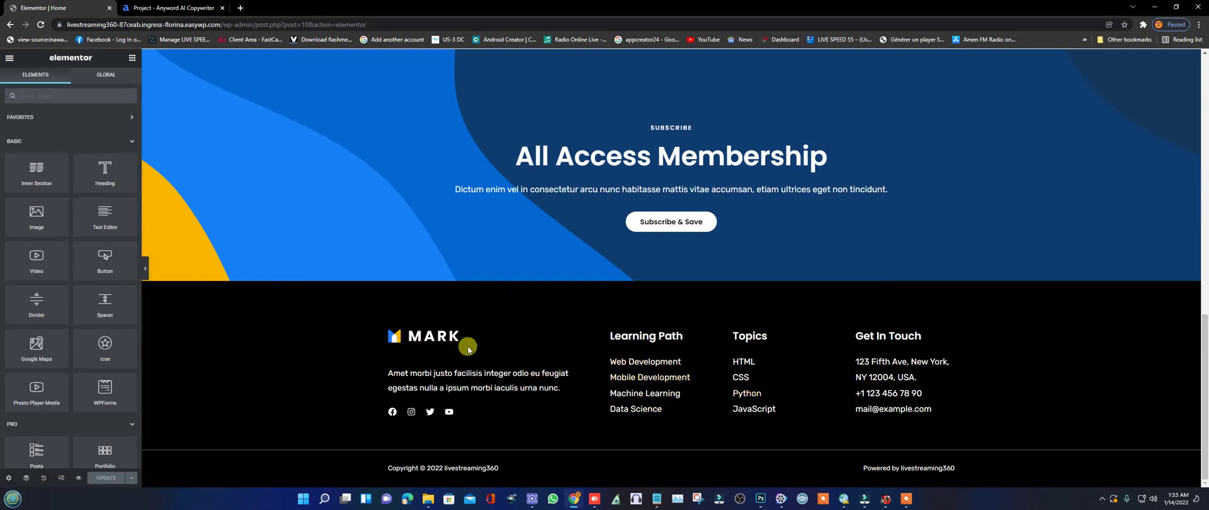
scroll(651, 364, up, 15)
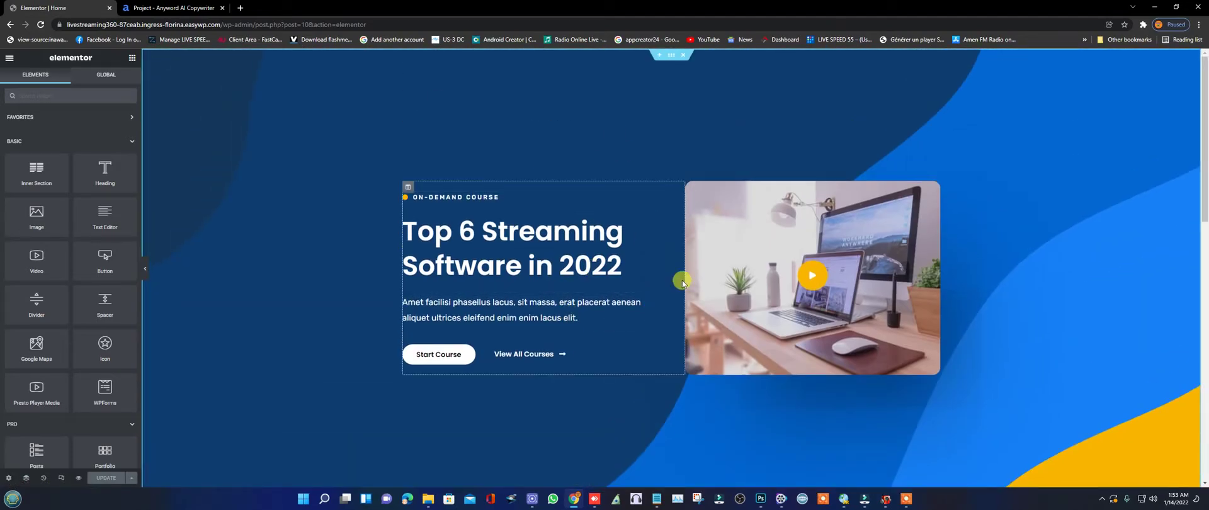
Add a section with three equal columns below the technology logos and set its content width to Full Width.
scroll(563, 202, down, 1)
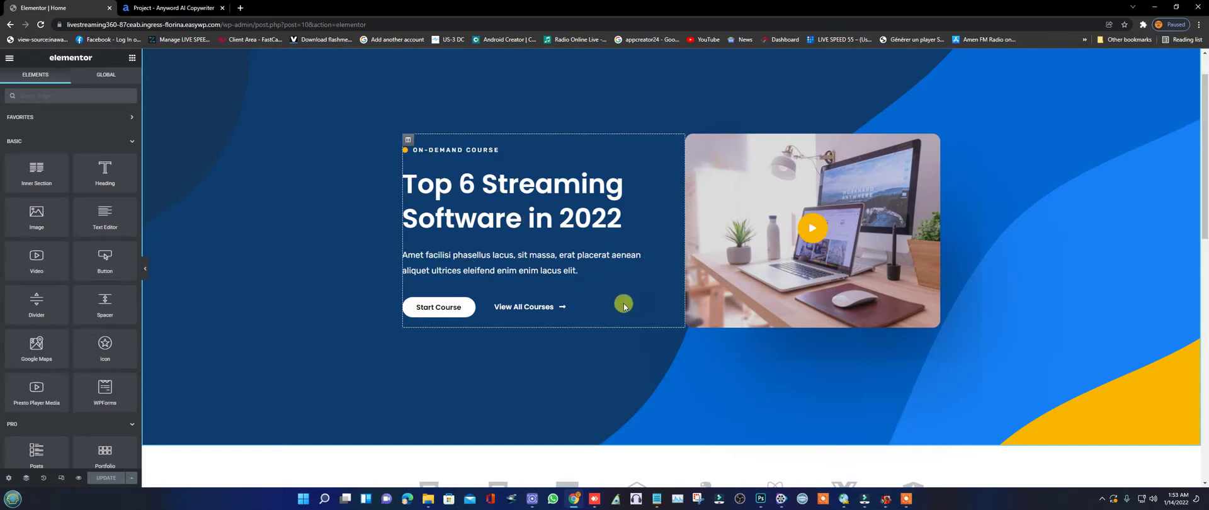
scroll(625, 302, down, 3)
scroll(597, 359, down, 1)
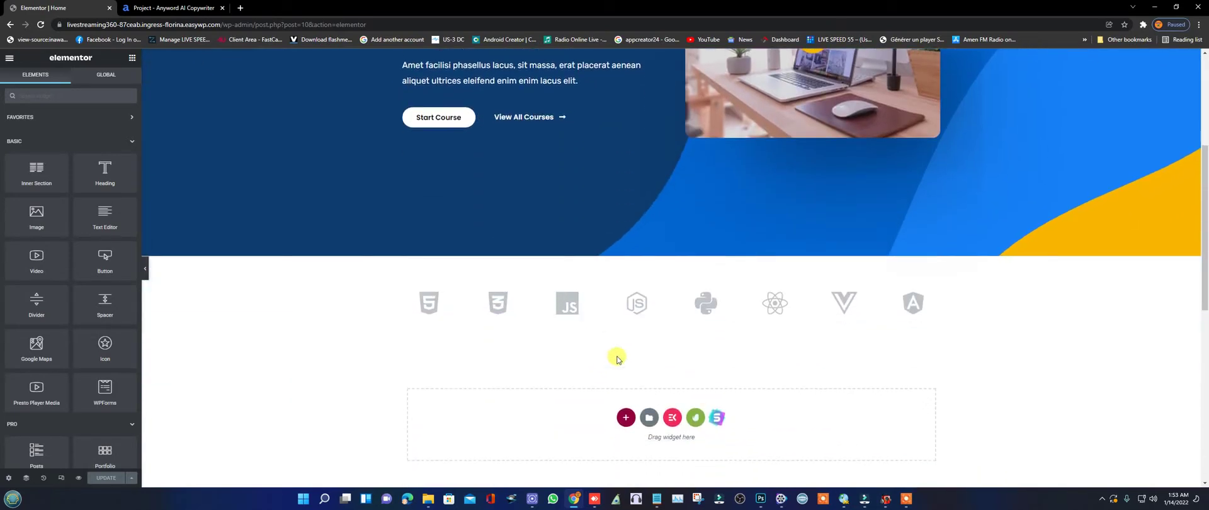
scroll(615, 356, down, 2)
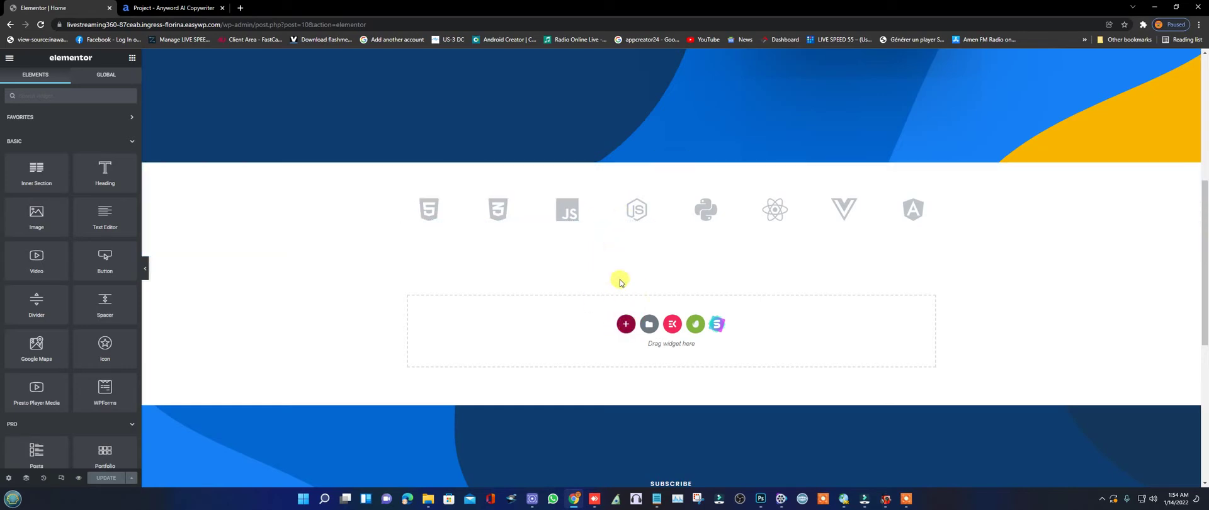
click(625, 324)
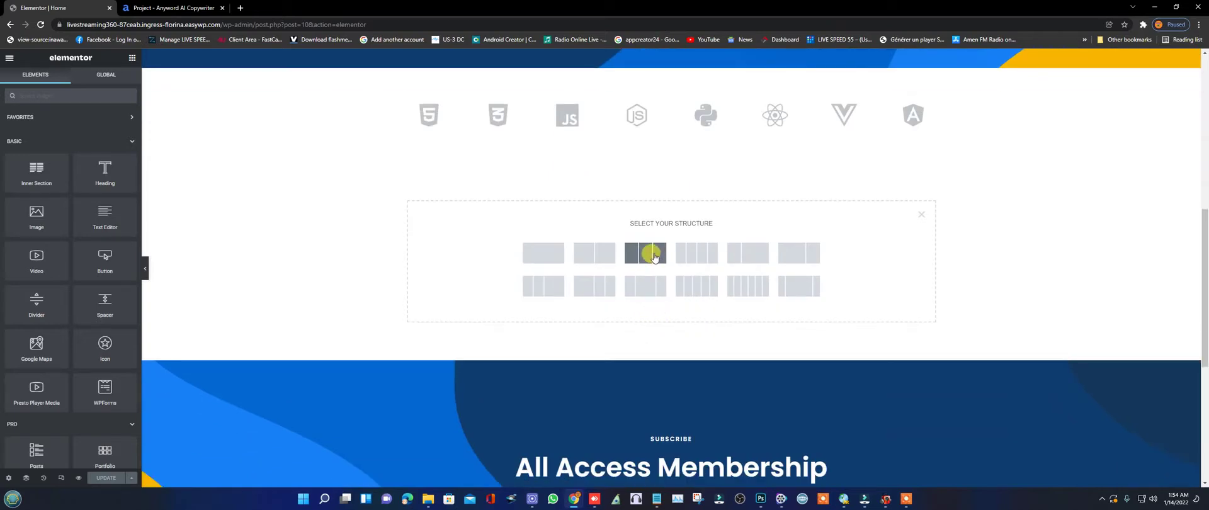
click(653, 255)
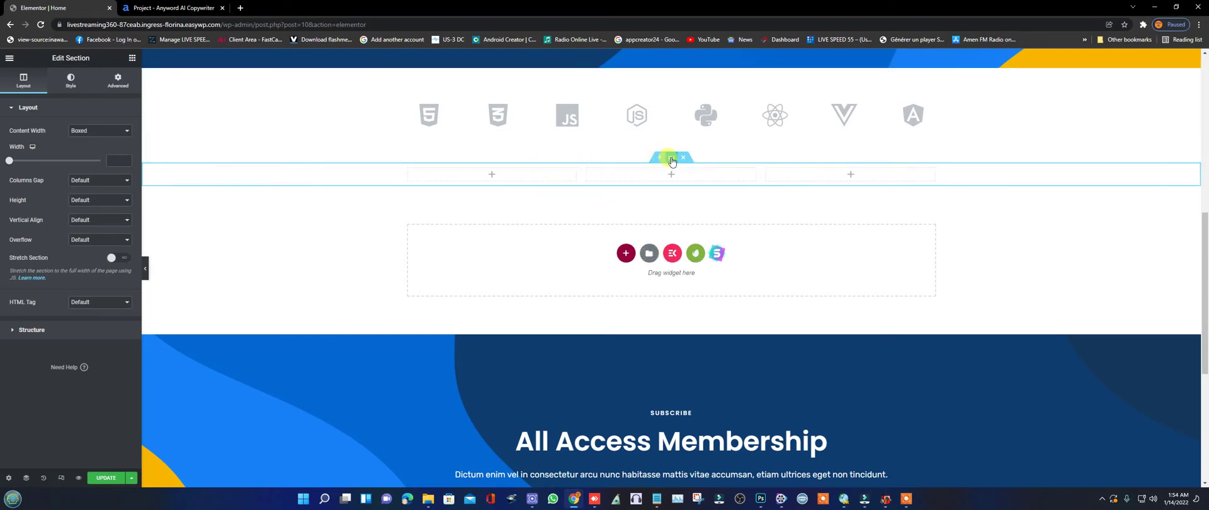
click(108, 133)
click(88, 150)
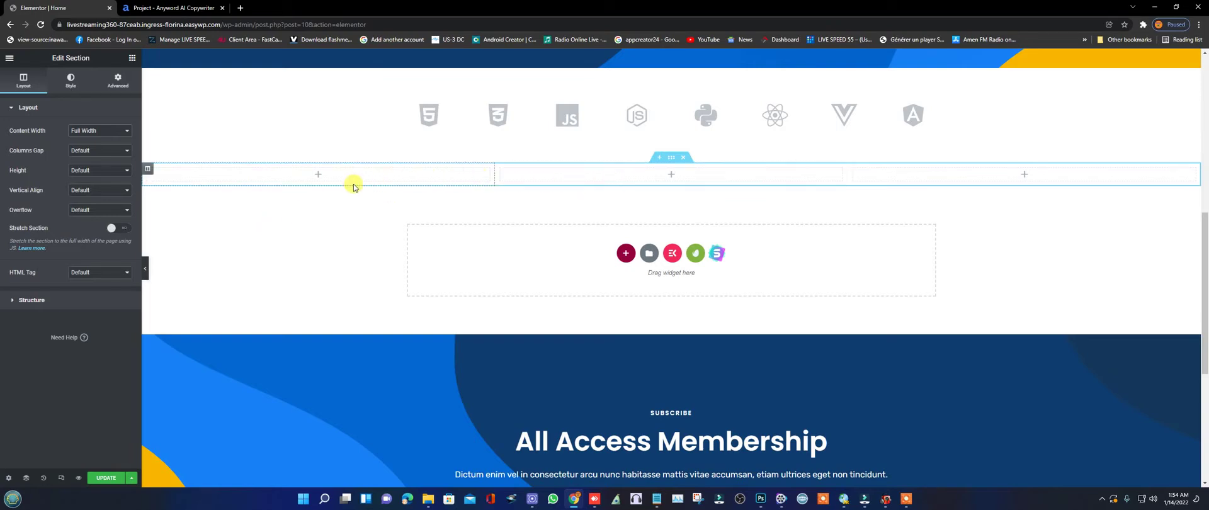
Place an Image widget in the new section's first column and look through the media library for a picture.
click(317, 174)
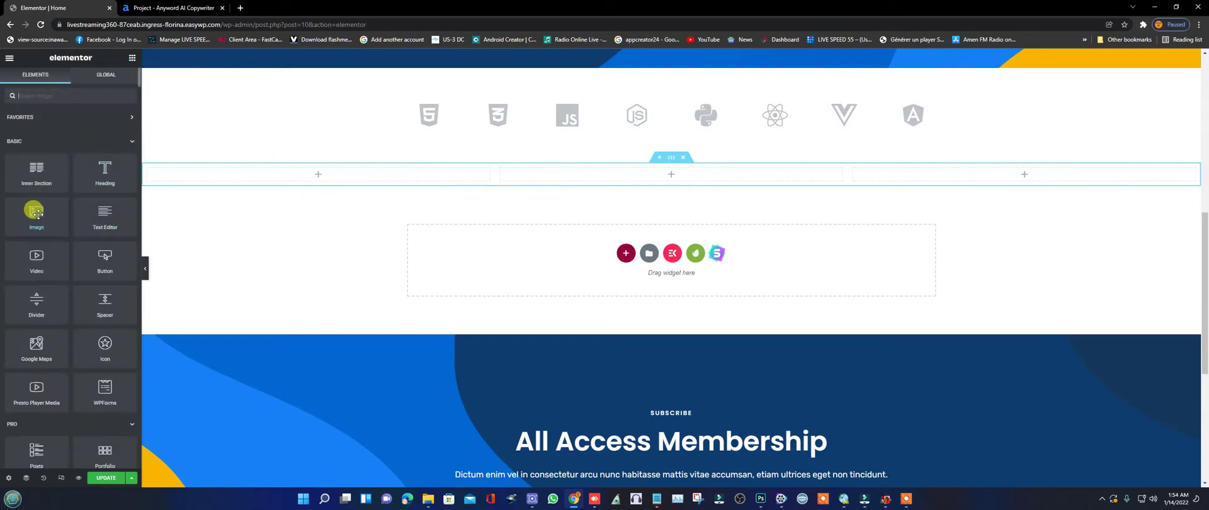
drag(36, 214, 311, 171)
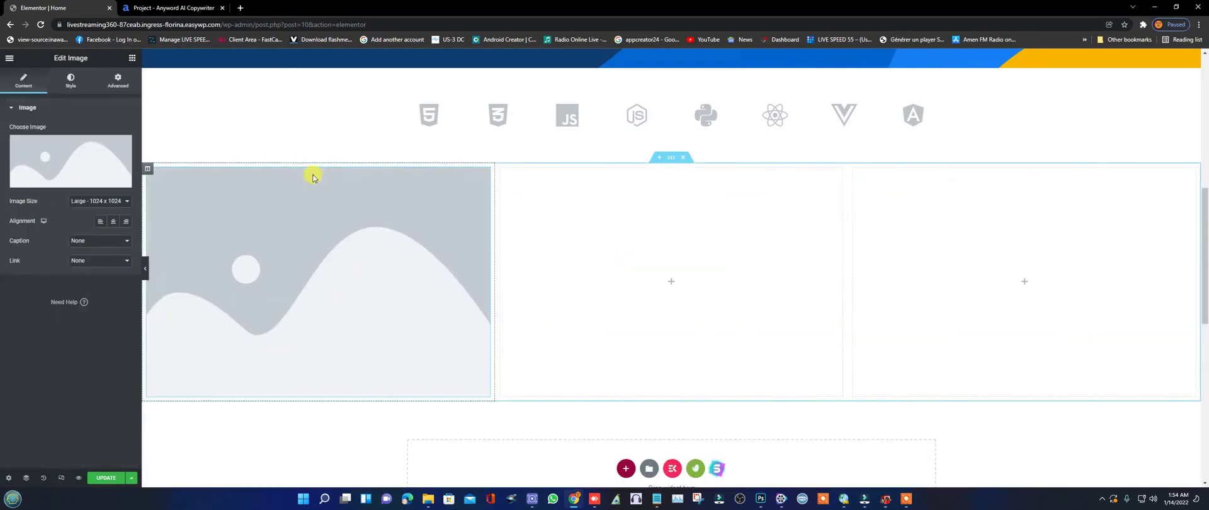
click(74, 155)
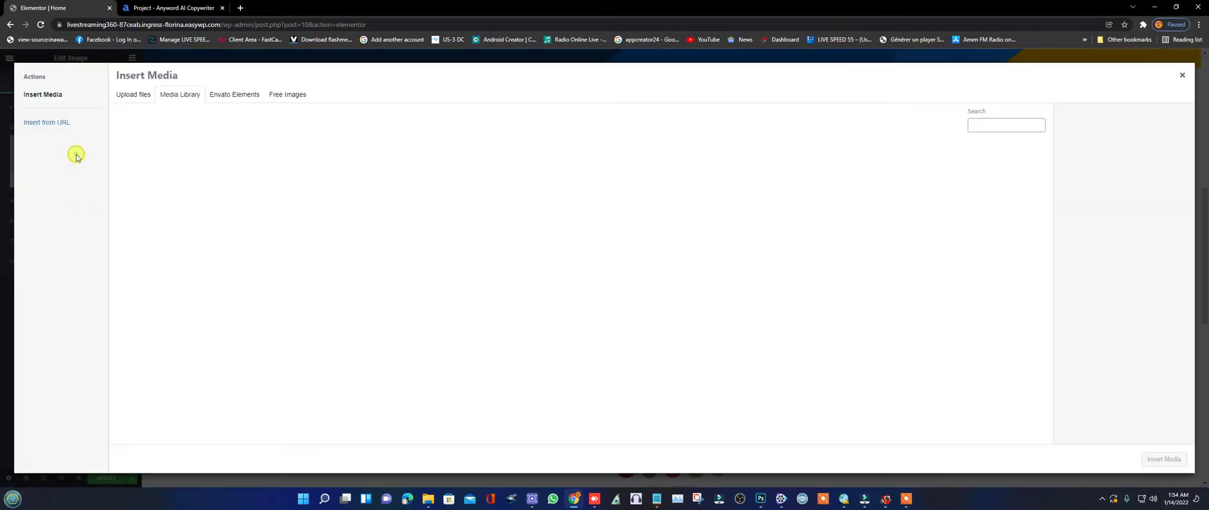
click(140, 97)
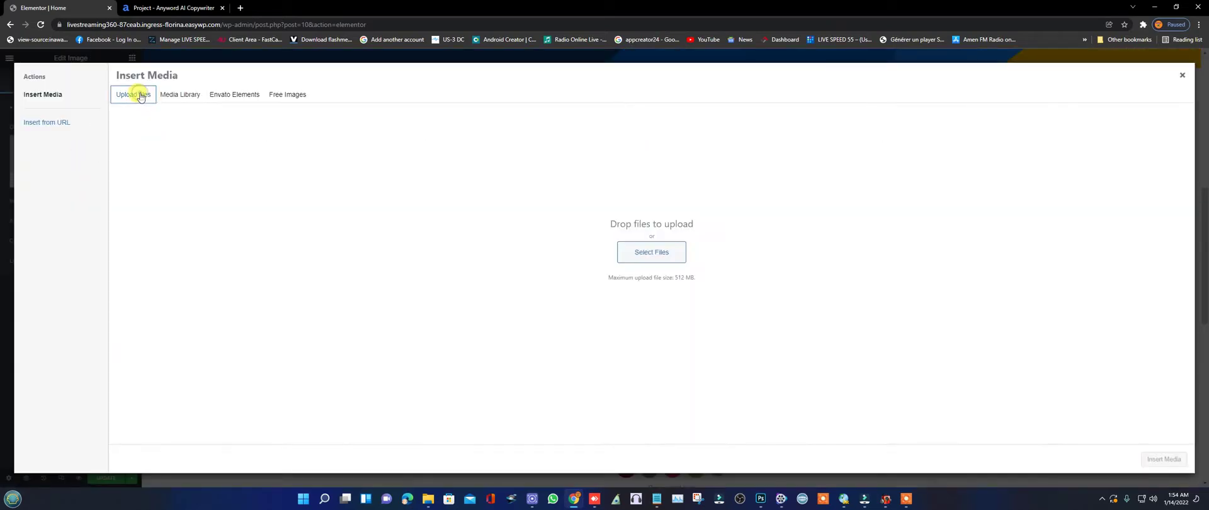
click(179, 98)
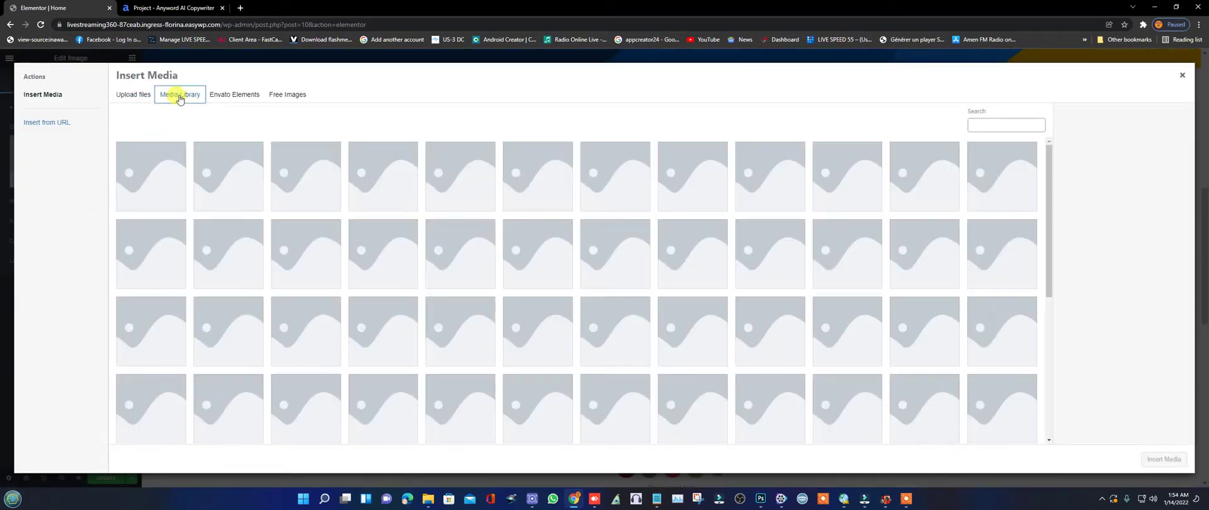
scroll(1010, 180, down, 5)
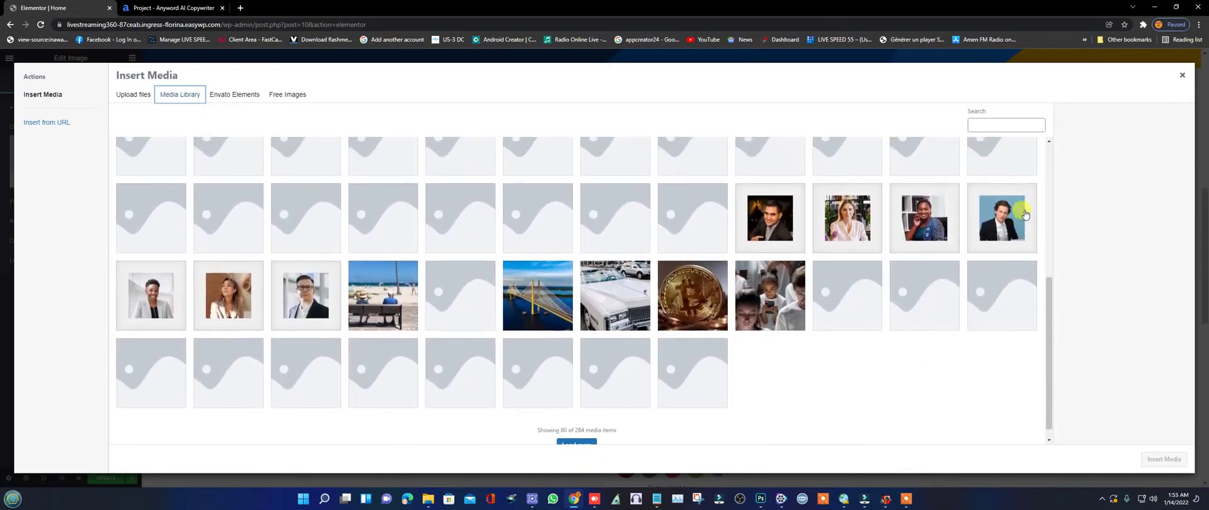
scroll(1023, 211, up, 5)
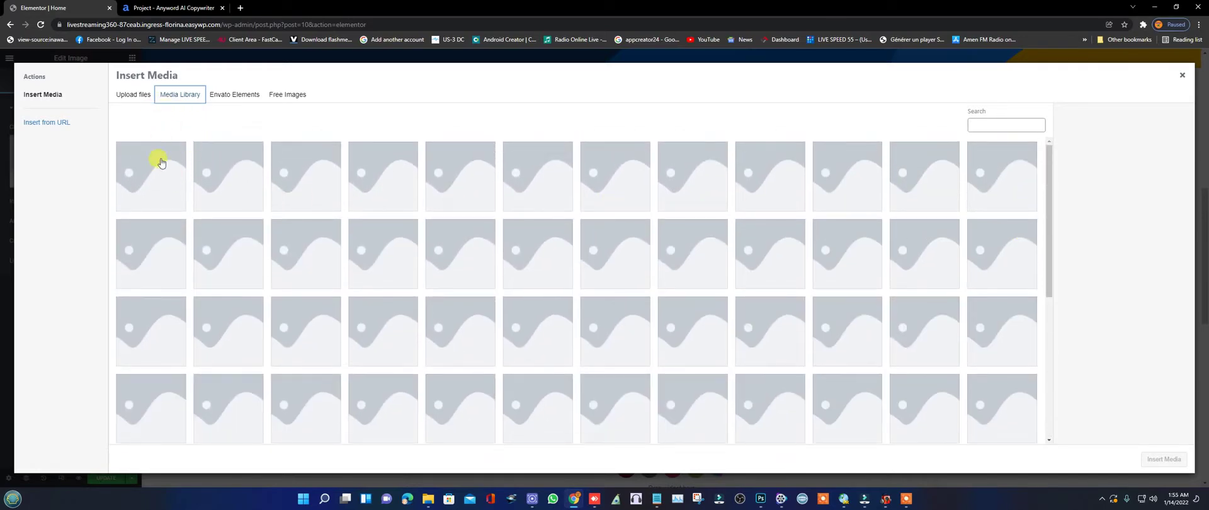
Upload the image 61T6mzFd1gL._AC_SL1280_ from the A 1 folder inside DIASPO TV and insert it into the Image widget.
click(140, 96)
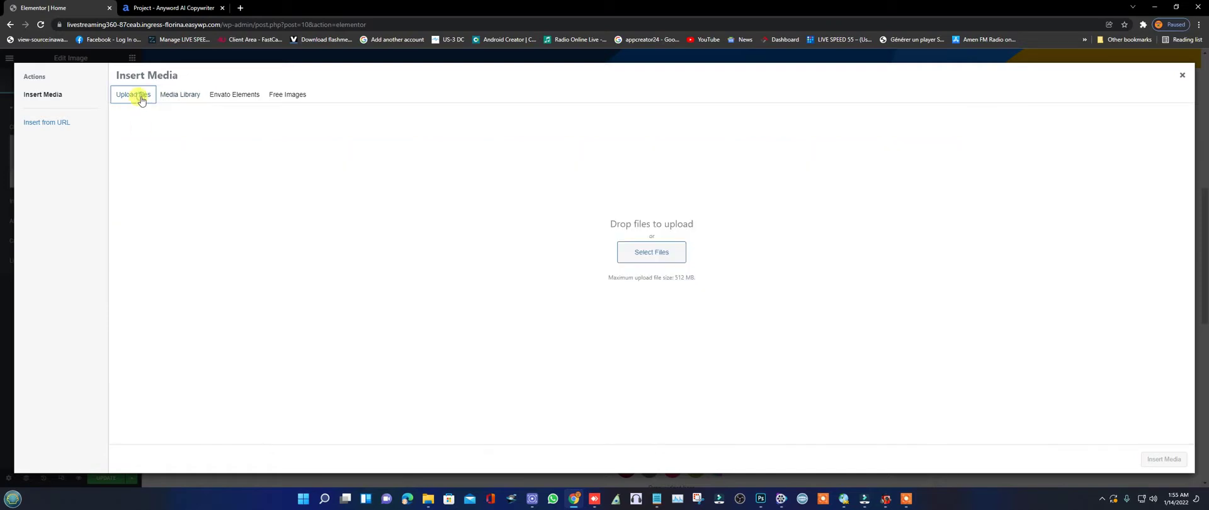
click(654, 253)
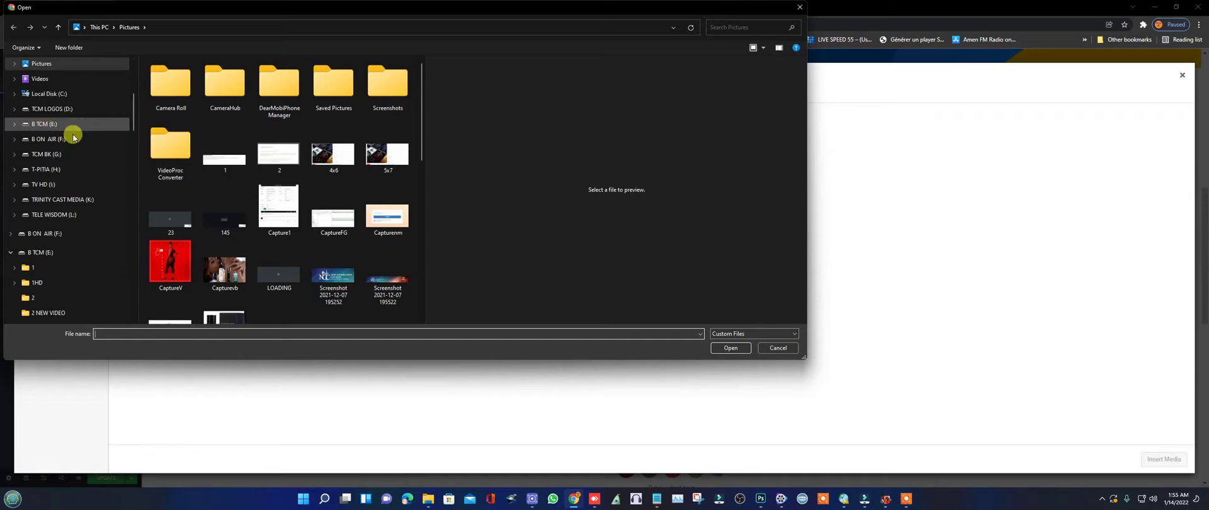
scroll(70, 126, up, 4)
click(54, 108)
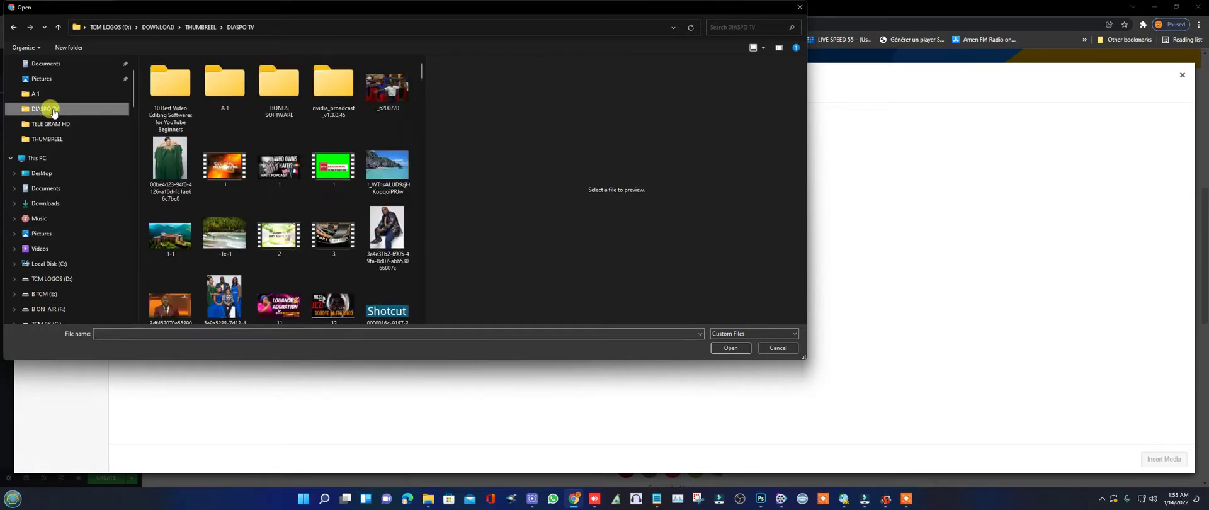
scroll(365, 191, down, 6)
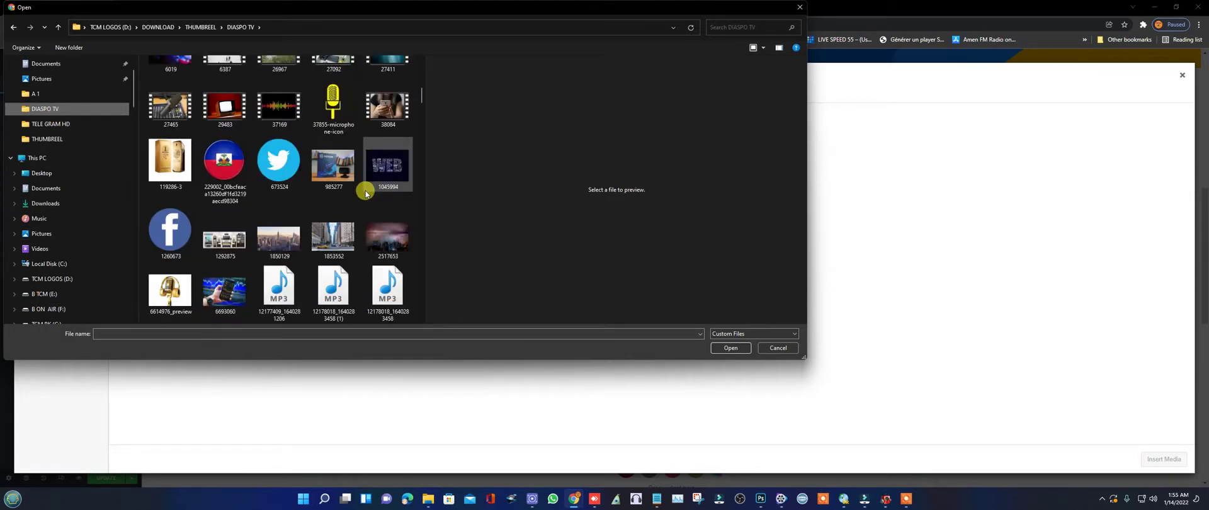
scroll(364, 184, up, 6)
click(223, 91)
double_click(222, 92)
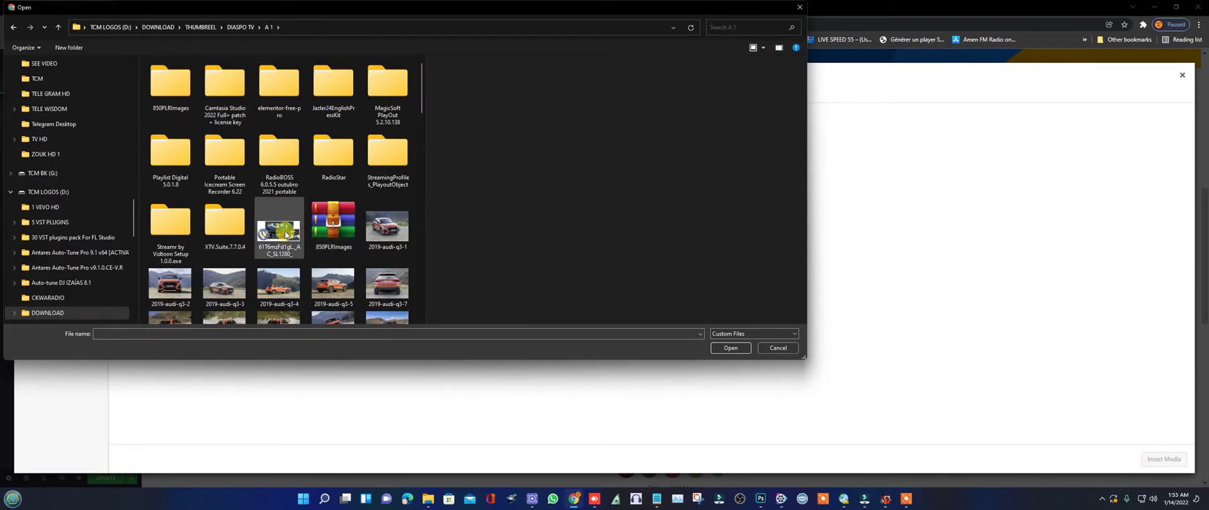
double_click(286, 234)
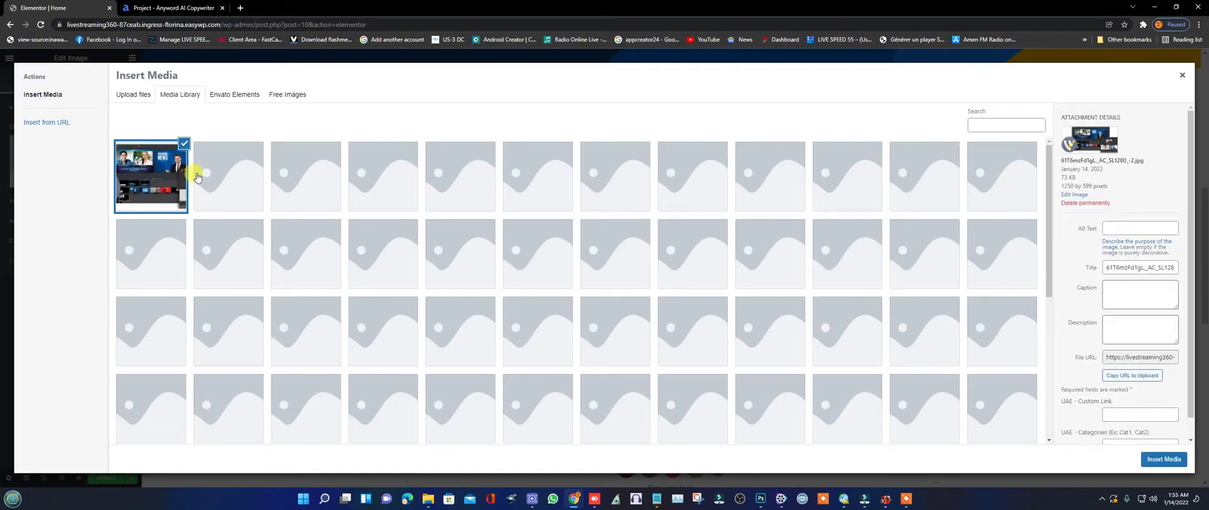
click(1165, 459)
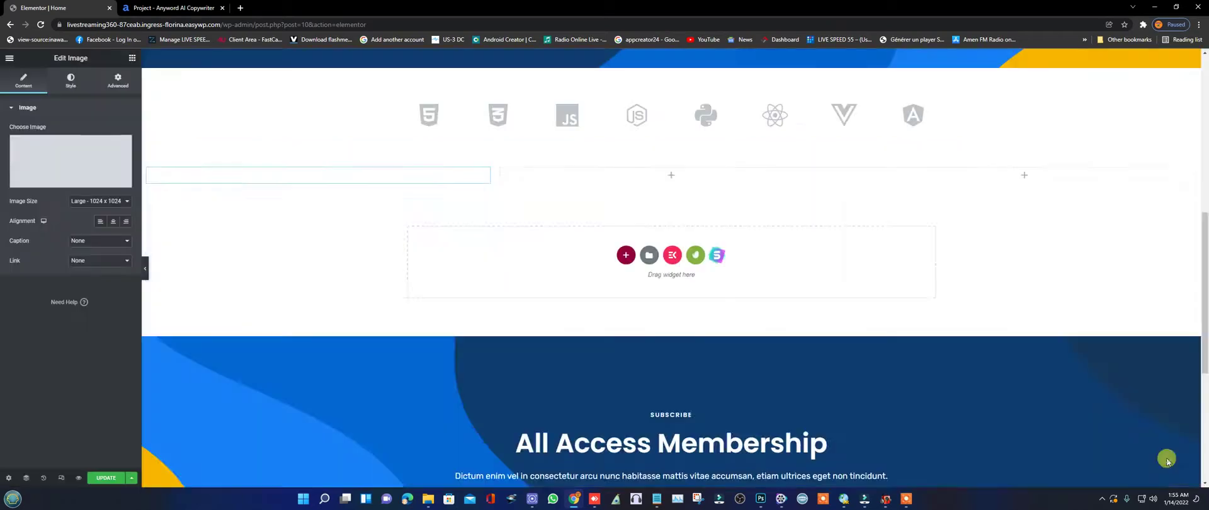
Add a Heading widget above the image in the first column.
scroll(567, 270, down, 1)
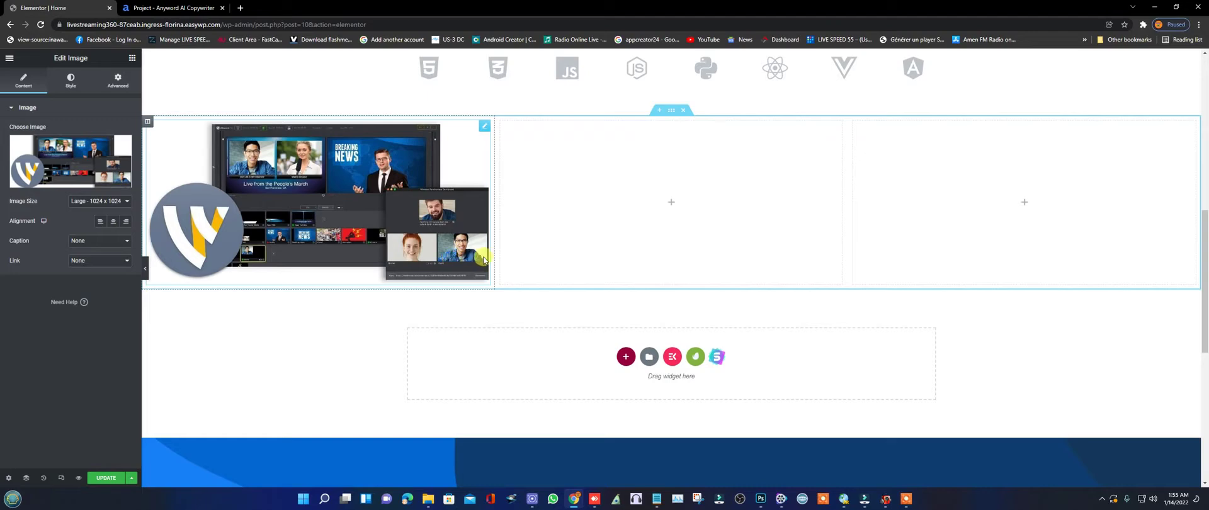
scroll(485, 259, up, 1)
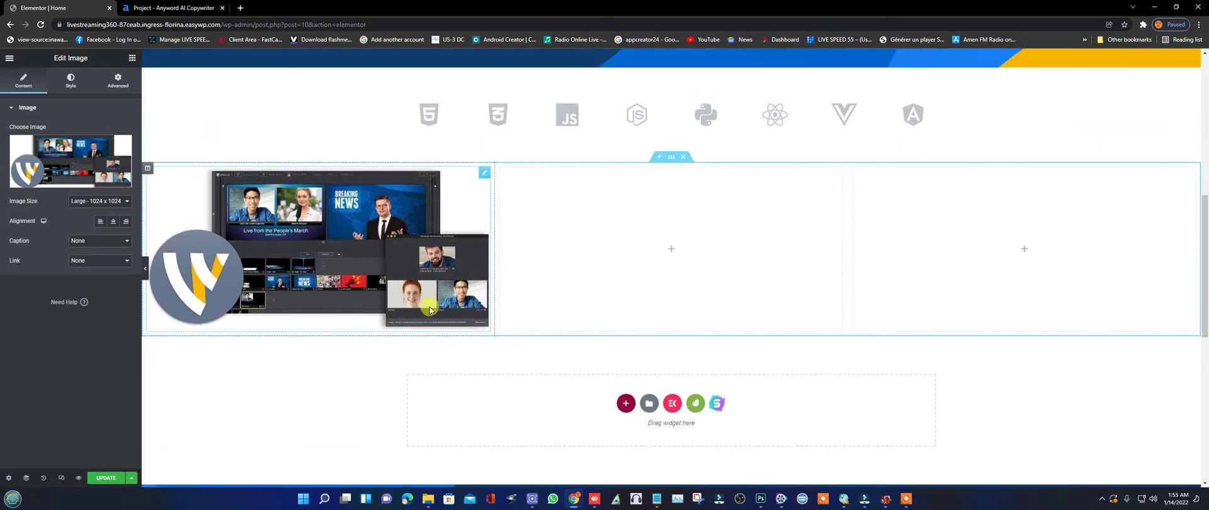
scroll(284, 289, down, 1)
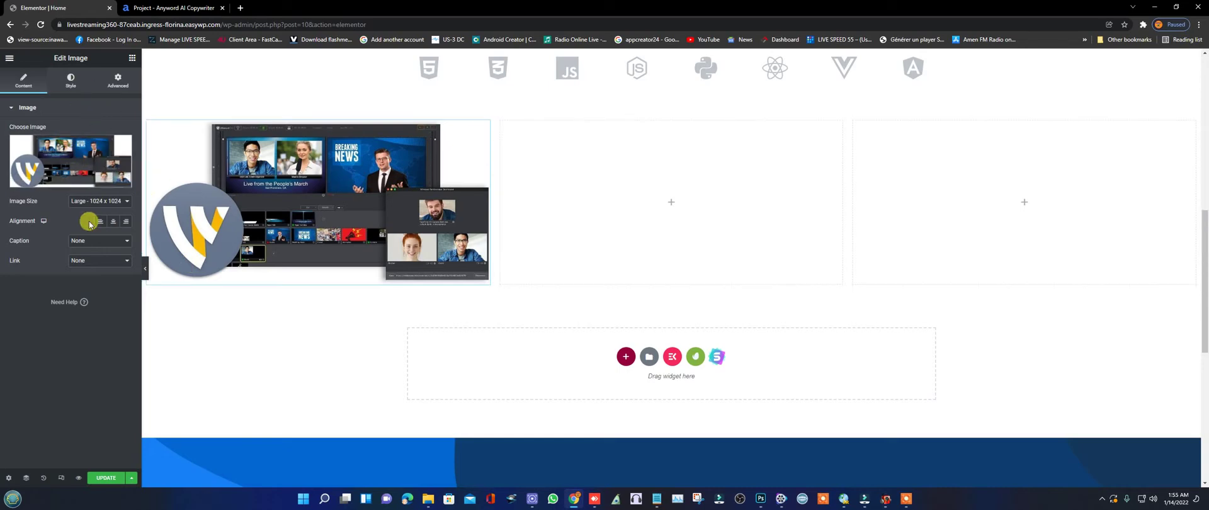
click(131, 58)
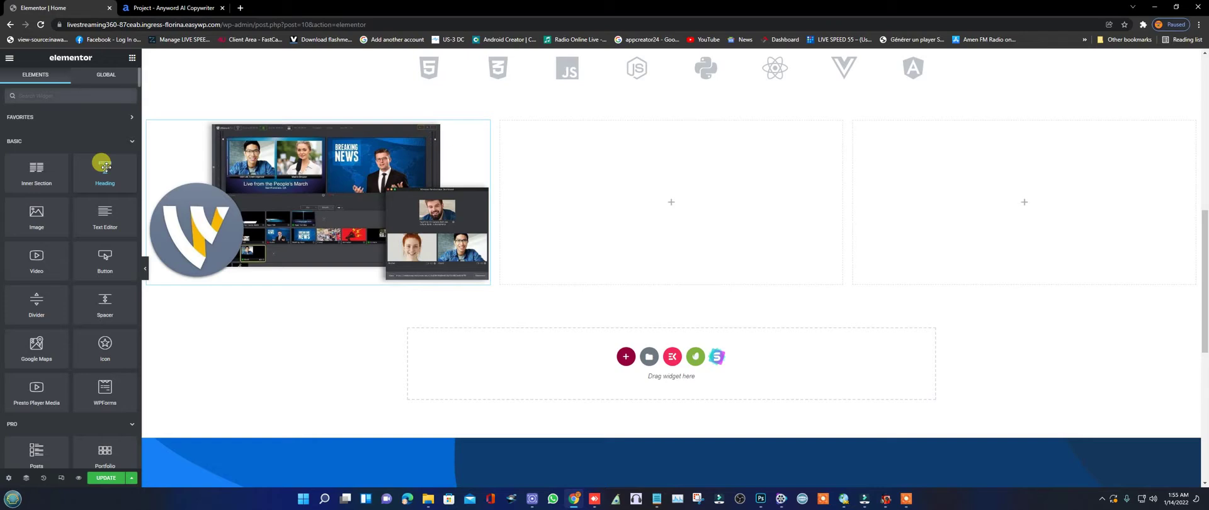
drag(104, 165, 293, 124)
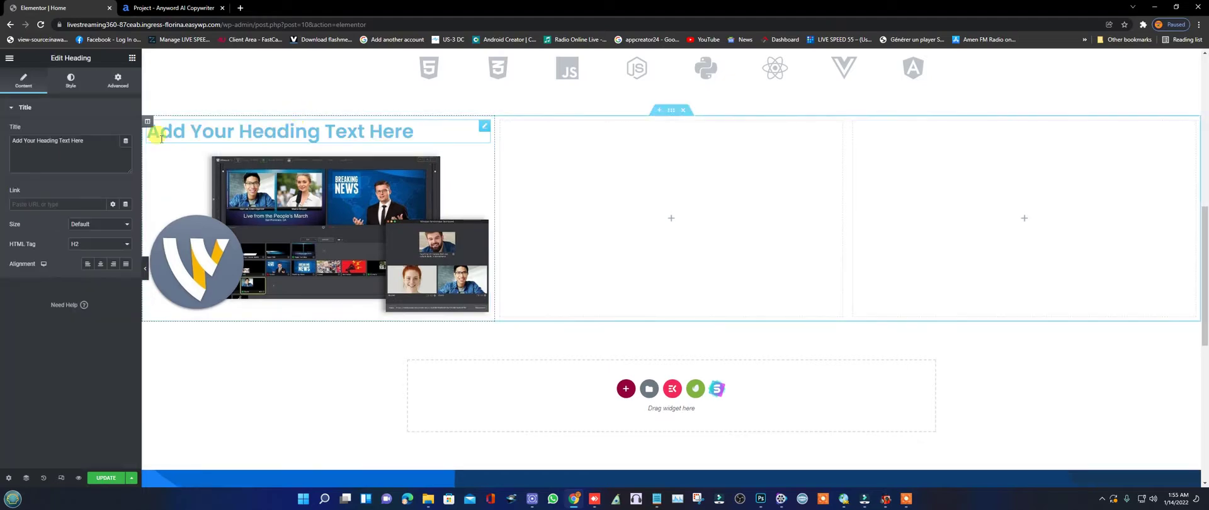
Set the new heading's title to "1) WIRECAST" and update the page.
click(75, 140)
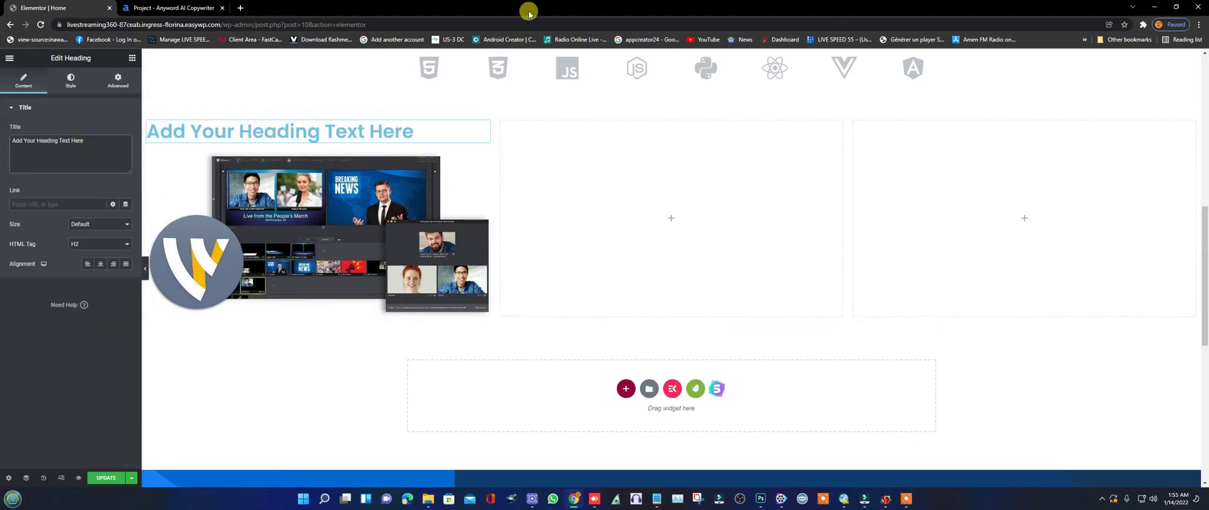
drag(93, 142, 2, 145)
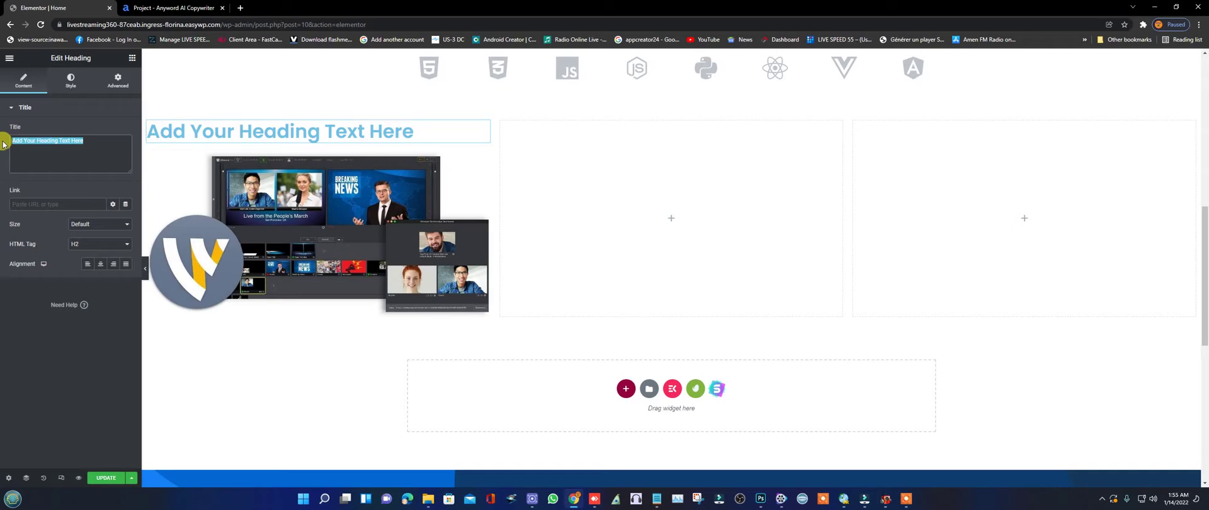
text(1) WIRECAST)
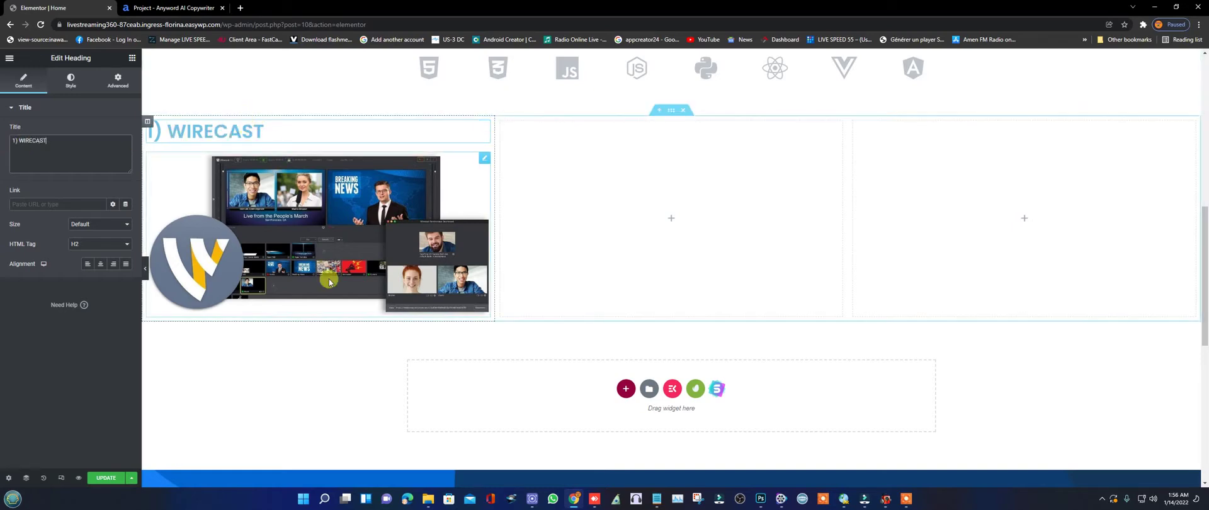
scroll(383, 334, down, 1)
scroll(378, 334, up, 1)
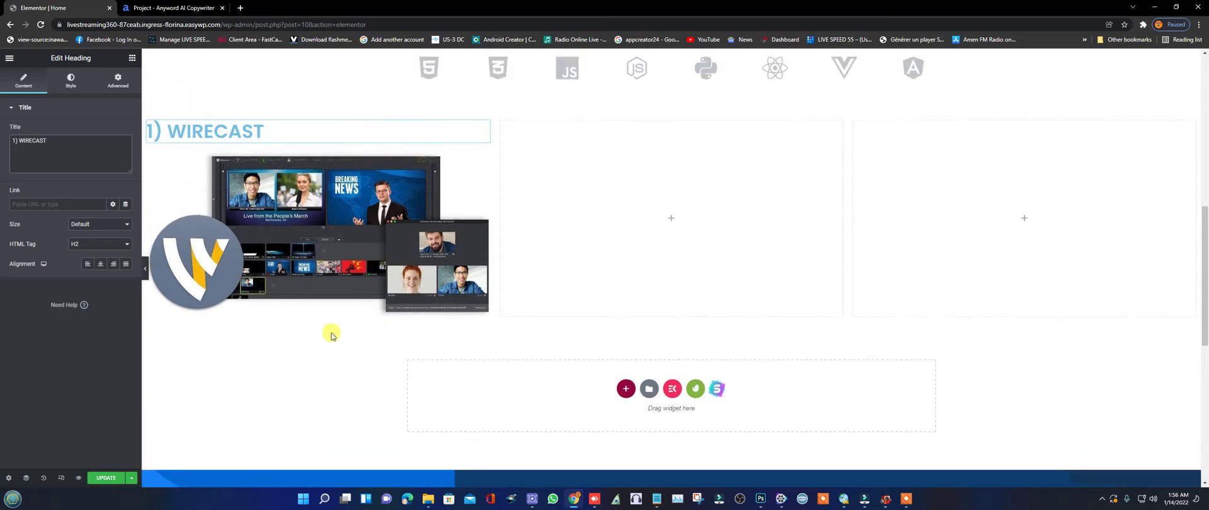
scroll(367, 309, down, 1)
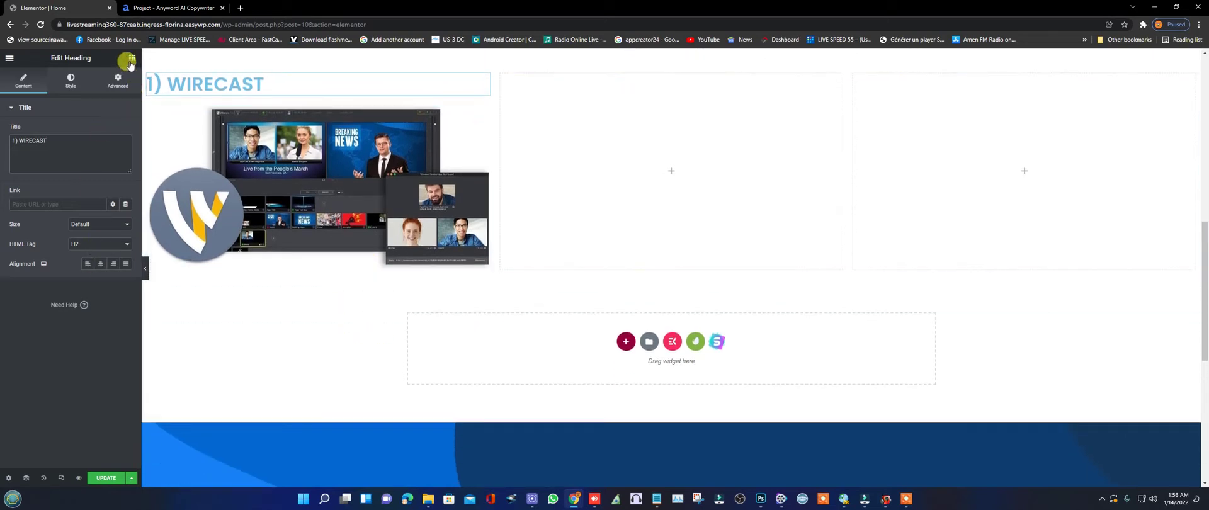
click(107, 478)
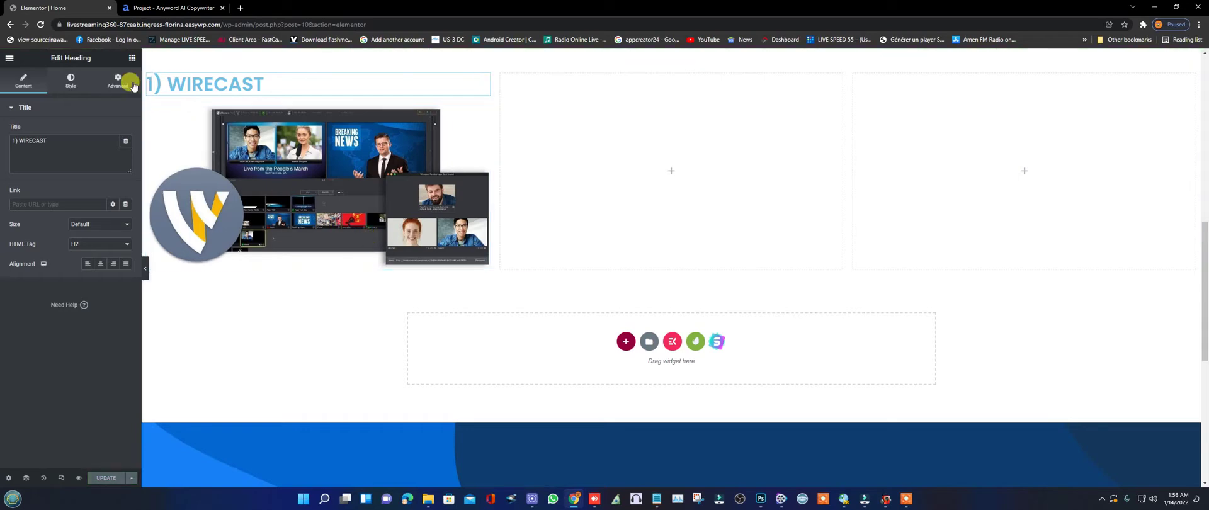
Add a Text Editor widget below the Wirecast image and copy the Wirecast paragraph from the Anyword article.
click(131, 59)
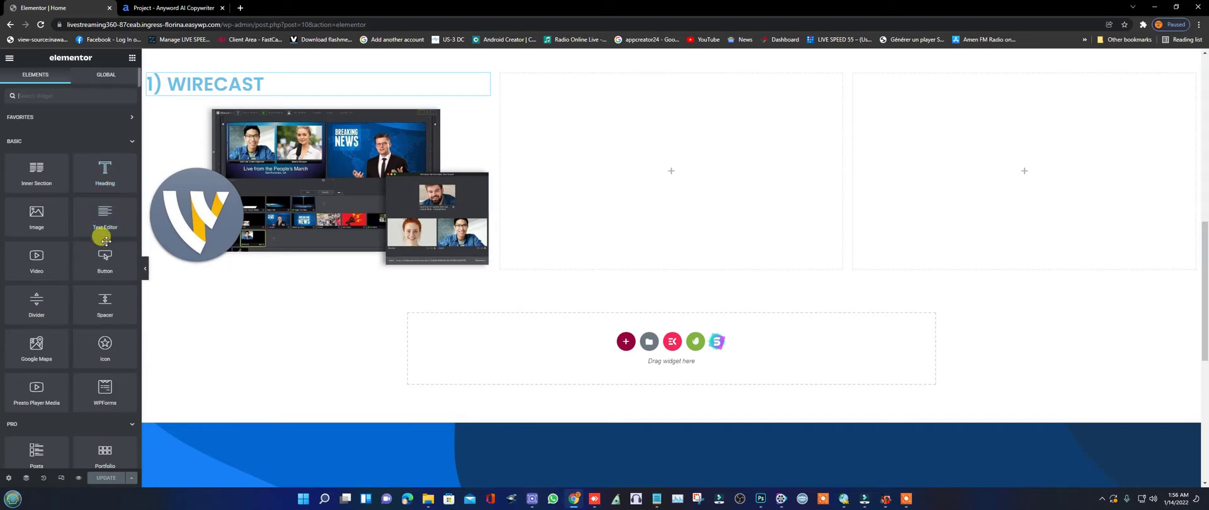
drag(104, 217, 257, 261)
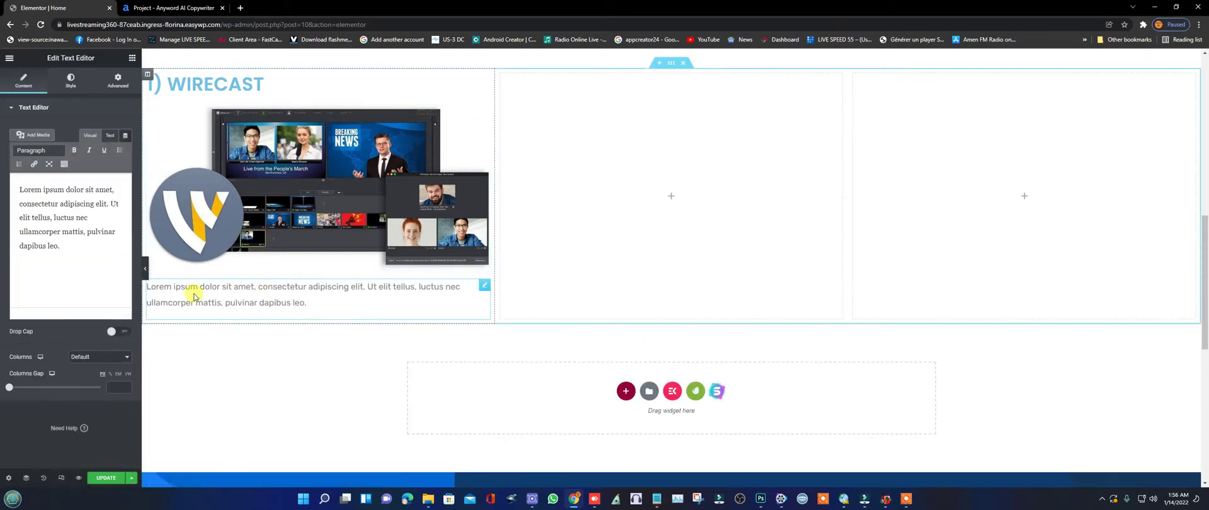
click(174, 11)
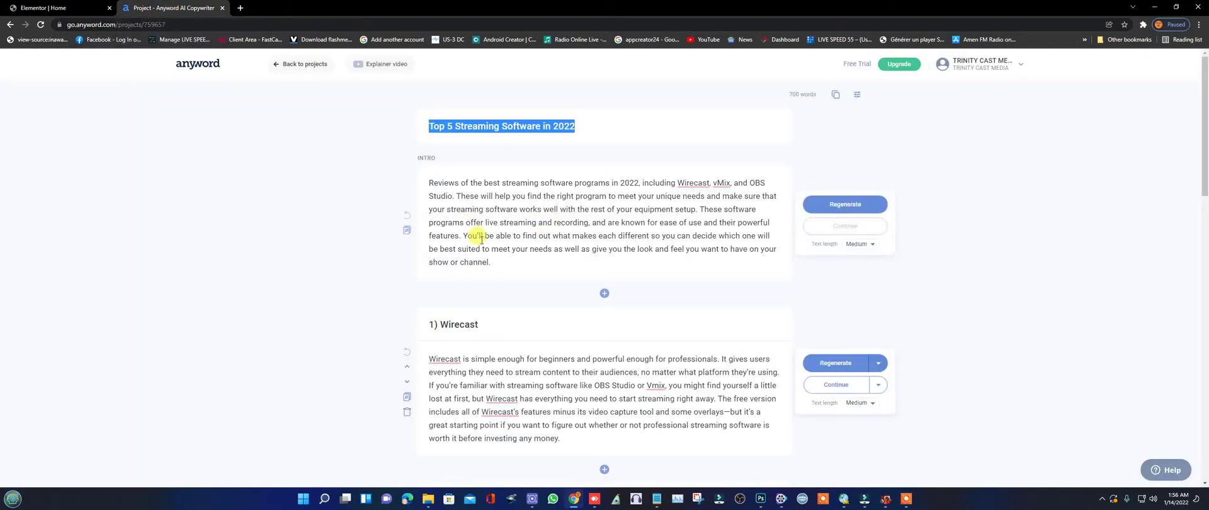
scroll(485, 256, down, 1)
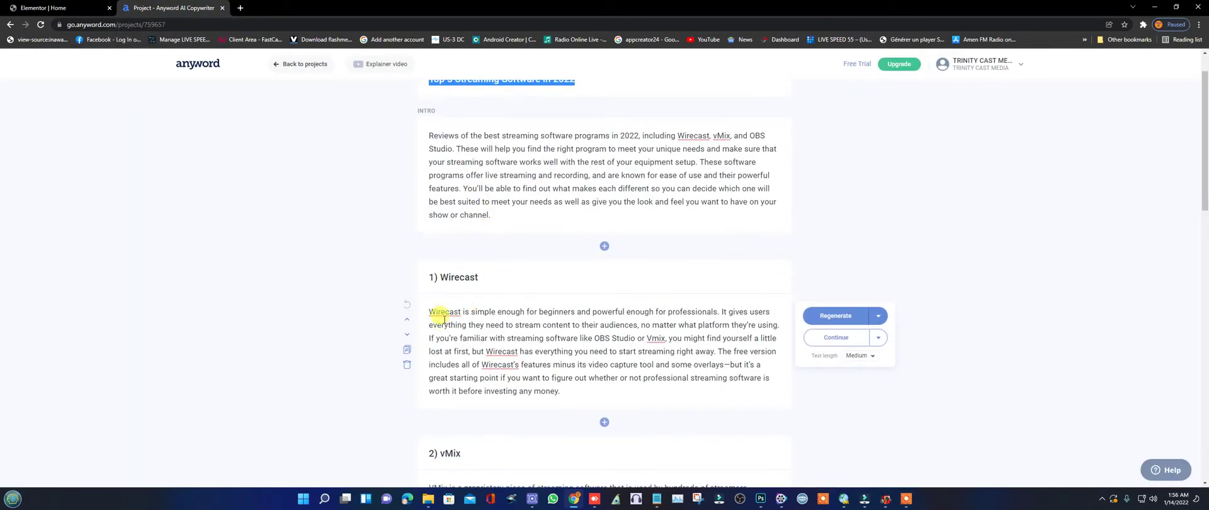
drag(432, 313, 561, 392)
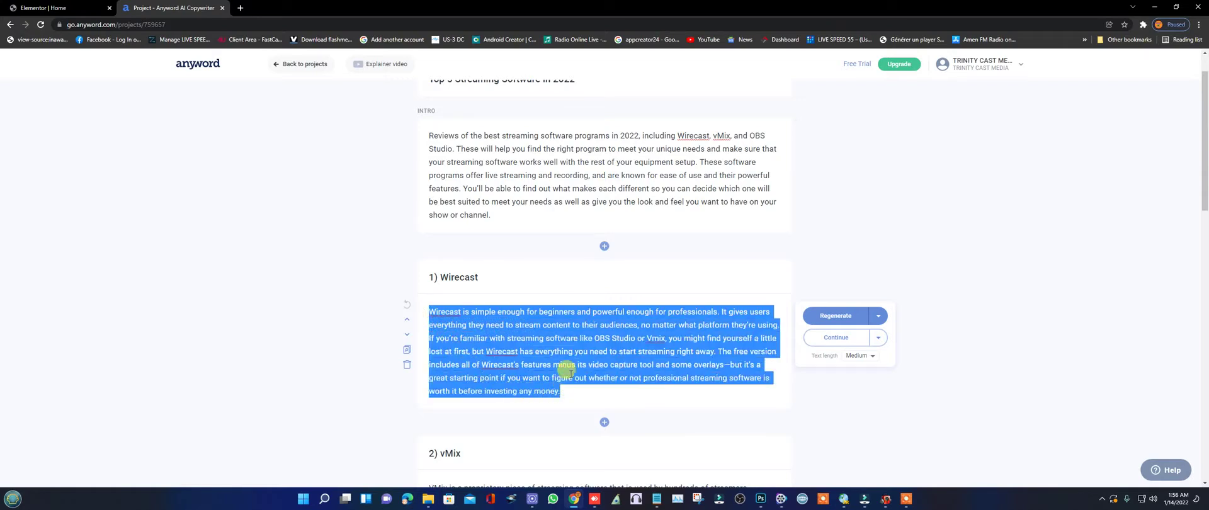
right_click(571, 372)
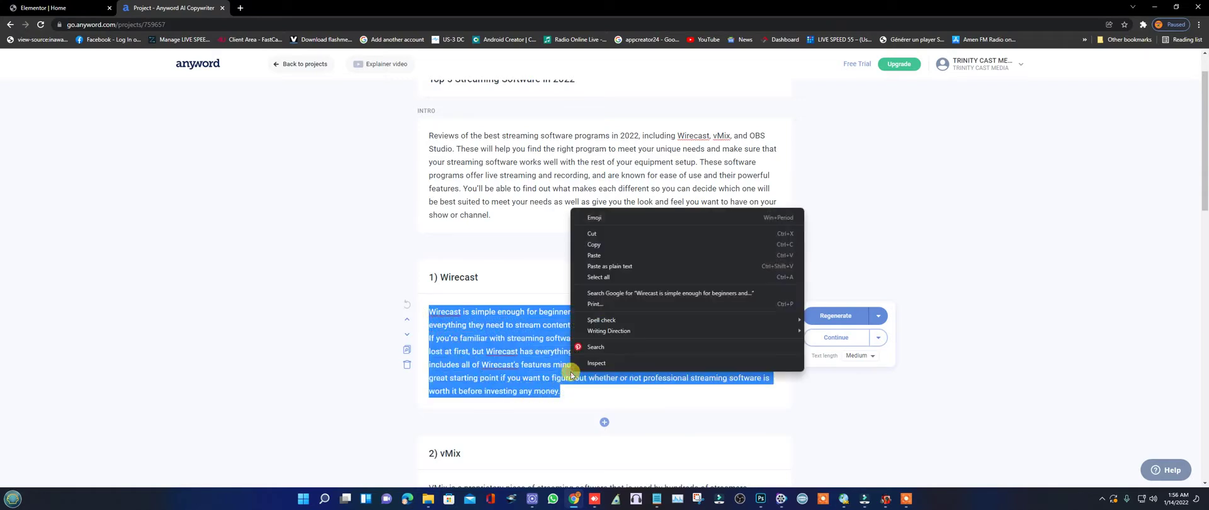
click(594, 244)
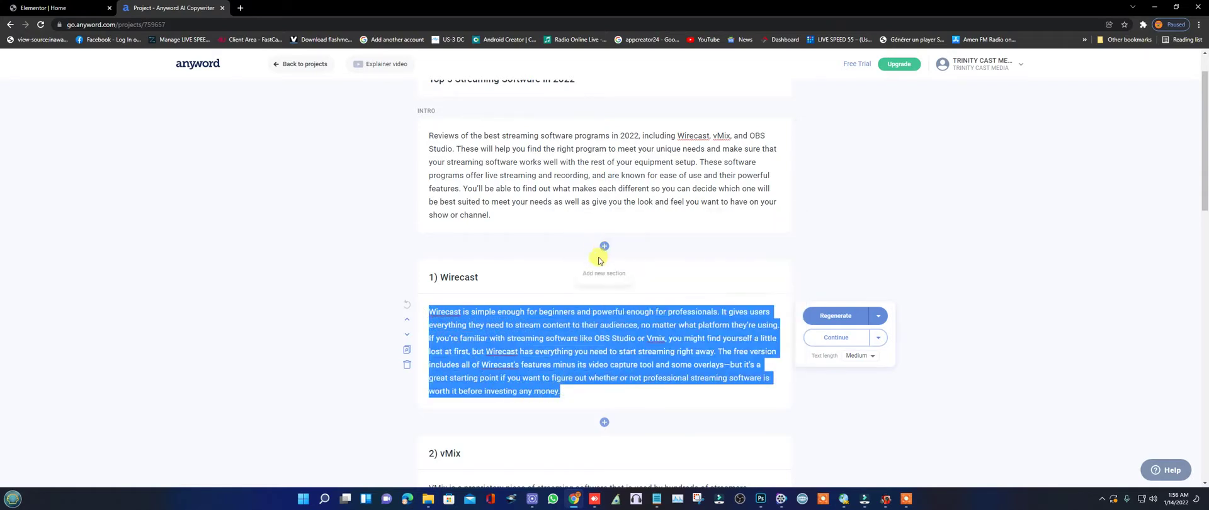
Back in Elementor, replace the Text Editor's placeholder text with the copied Wirecast paragraph.
click(102, 15)
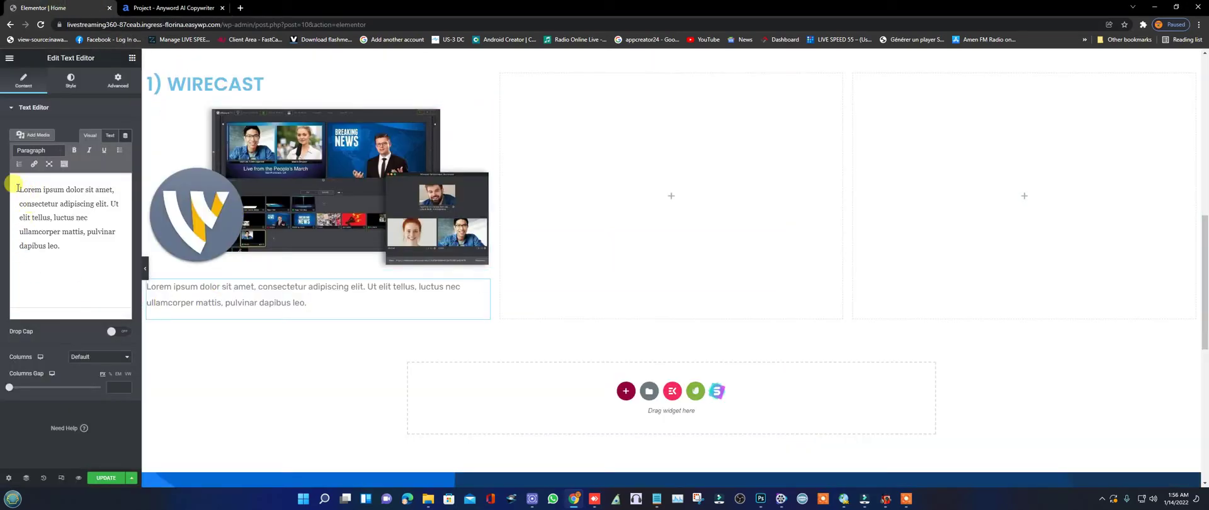
drag(19, 190, 70, 252)
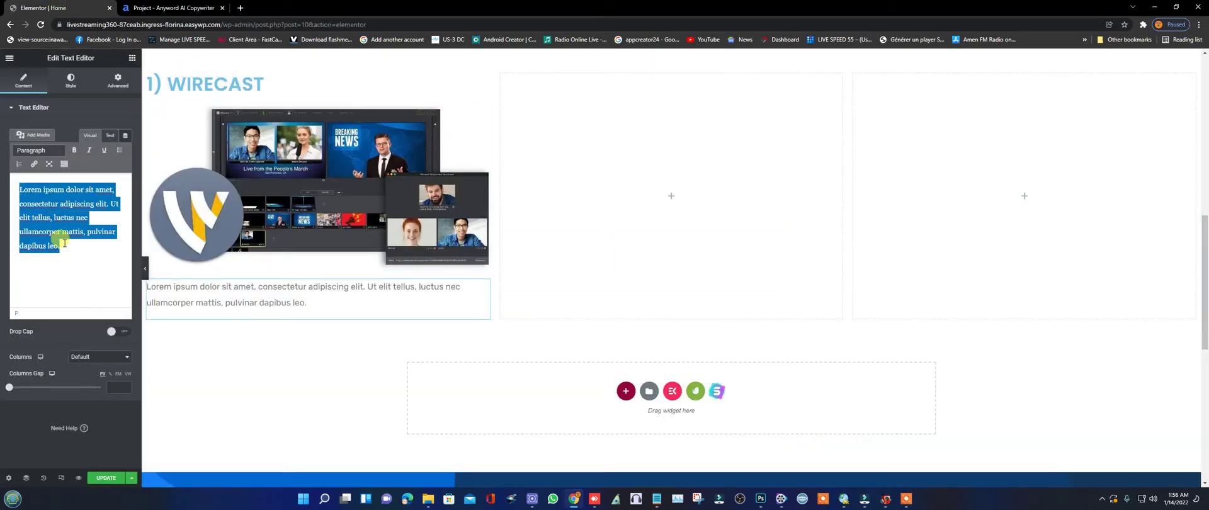
right_click(52, 209)
click(74, 253)
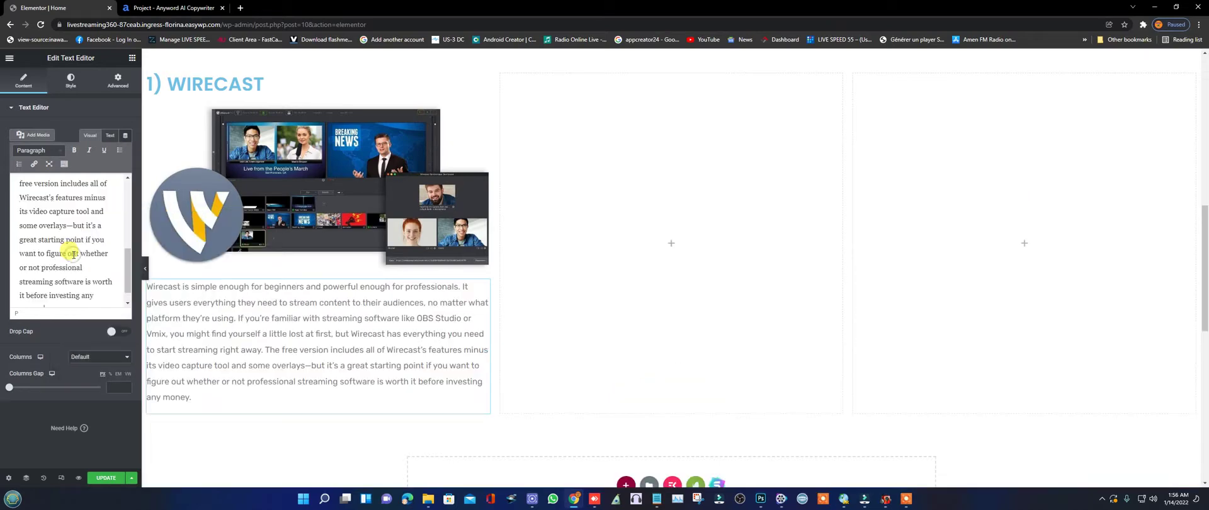
scroll(465, 337, down, 2)
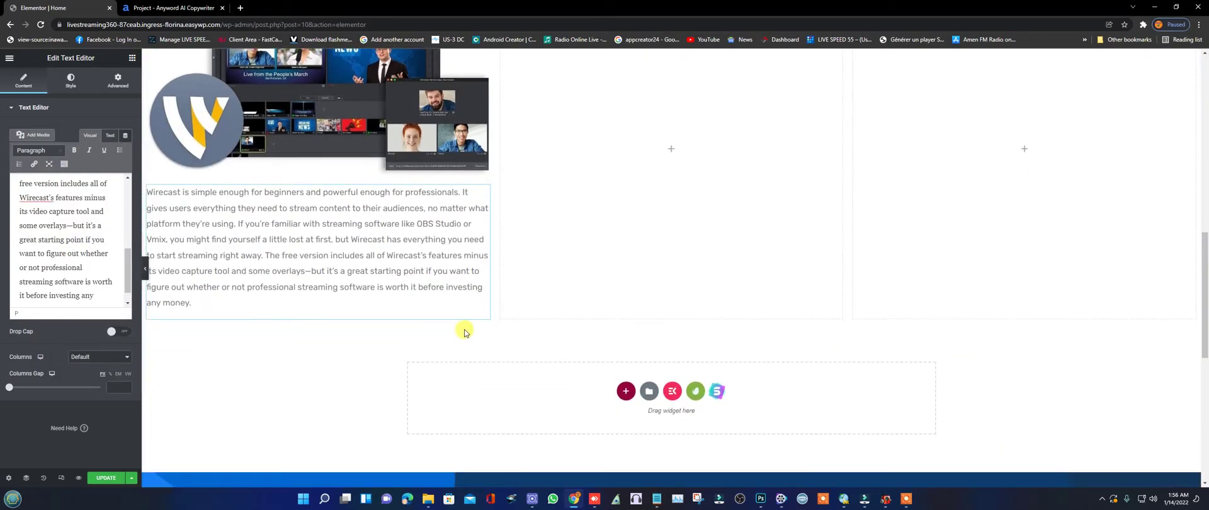
Place an Image widget in the section's second column and check the second software entry in the Anyword article.
scroll(453, 321, up, 3)
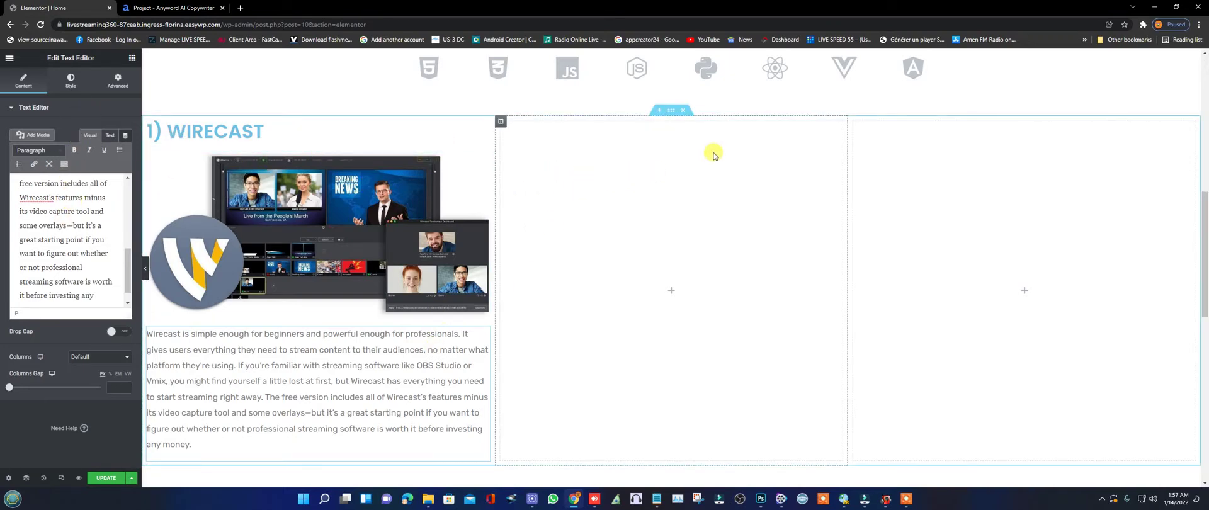
click(671, 289)
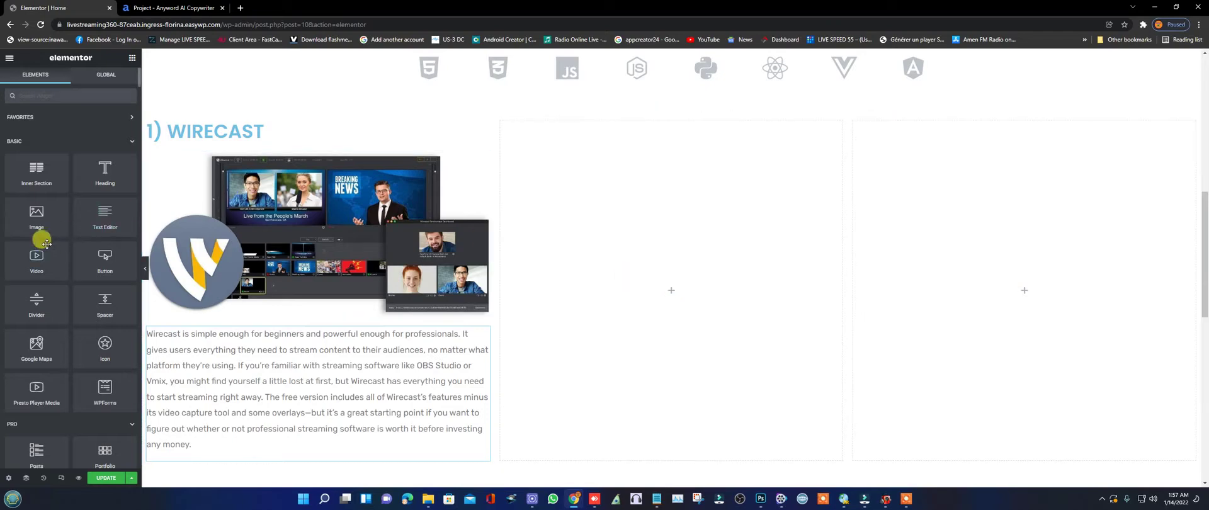
drag(27, 208, 640, 279)
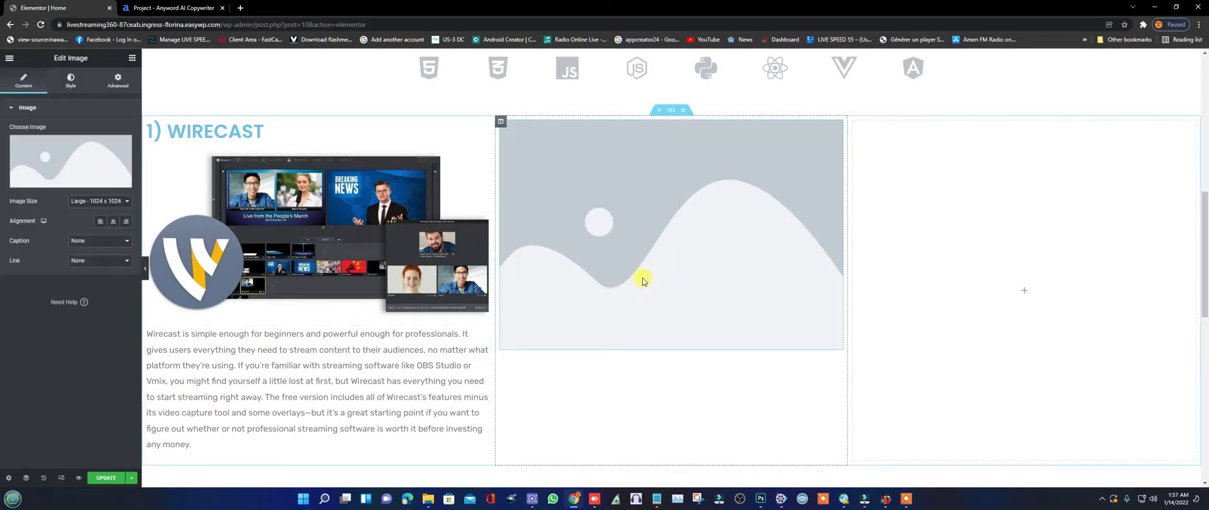
click(167, 9)
scroll(535, 332, down, 3)
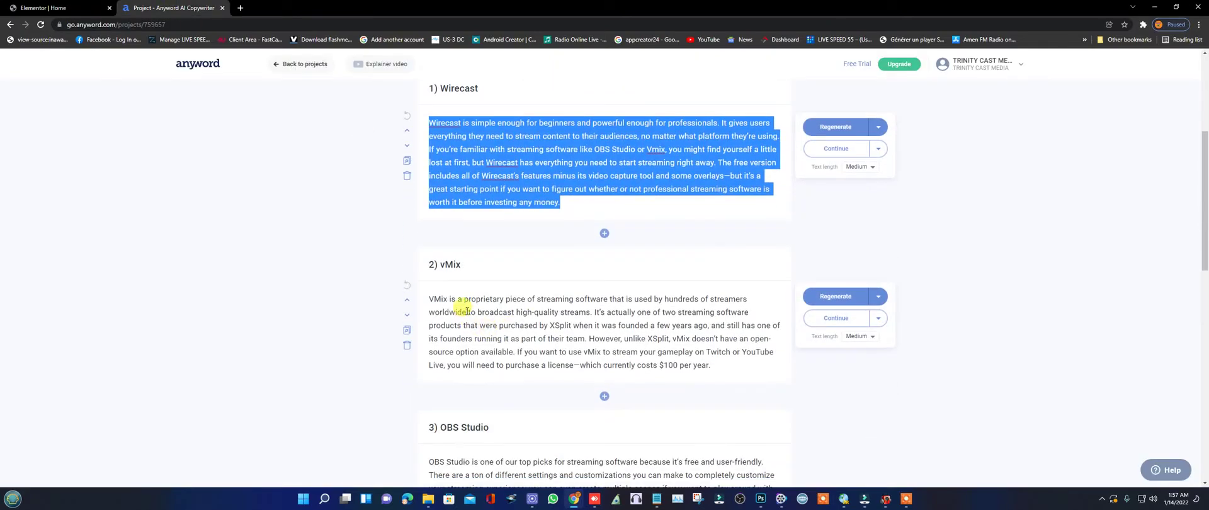
click(63, 8)
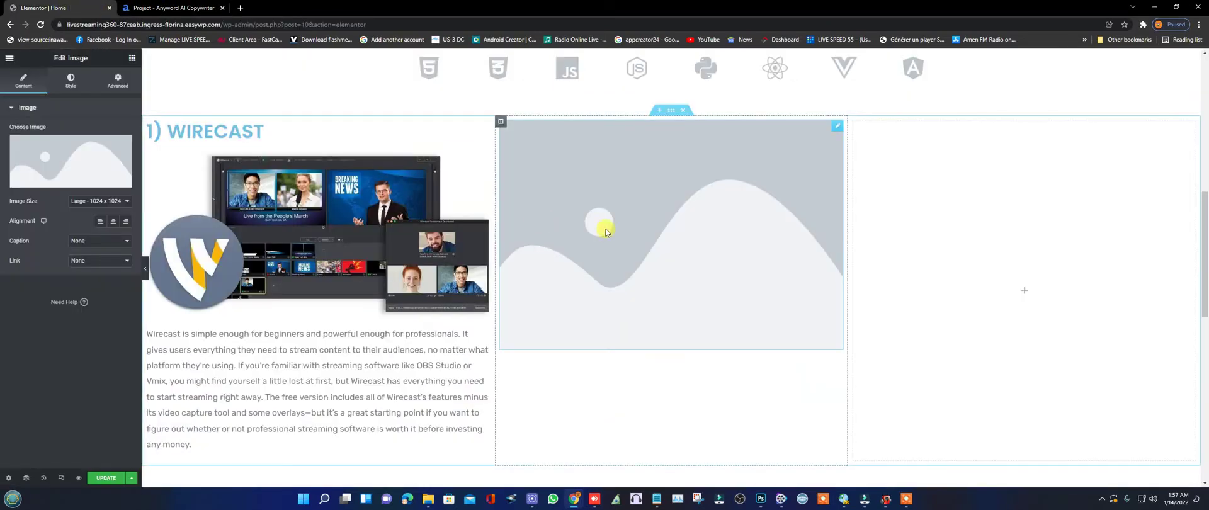
Upload the image vMixCallScreenshot1-large from the A 1 folder and insert it into the second column's Image widget.
click(73, 159)
click(189, 102)
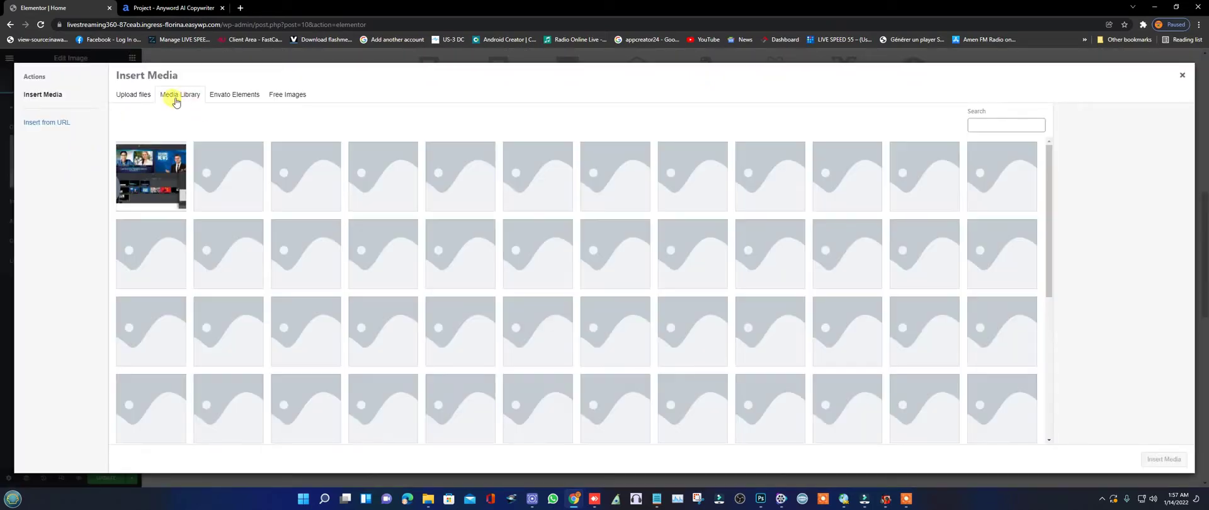
scroll(509, 248, down, 5)
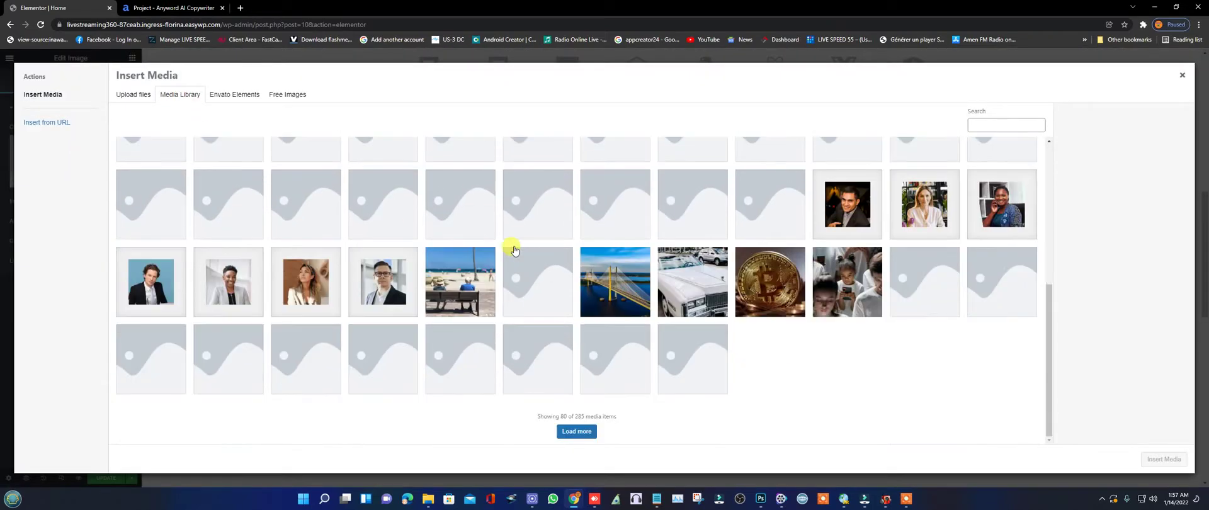
scroll(509, 250, up, 3)
scroll(480, 248, down, 3)
scroll(316, 210, up, 5)
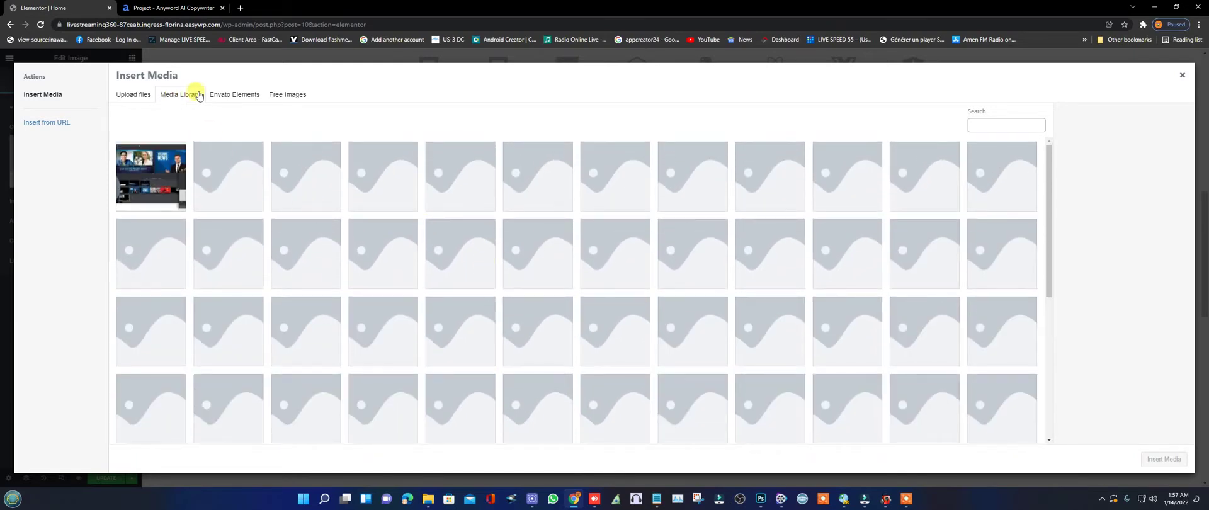
click(141, 96)
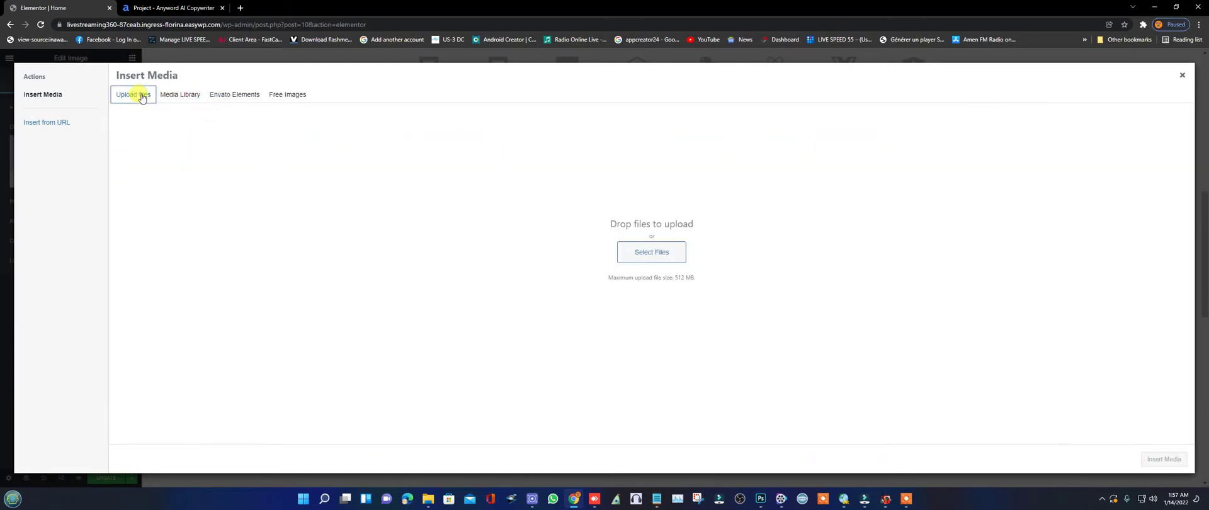
click(634, 251)
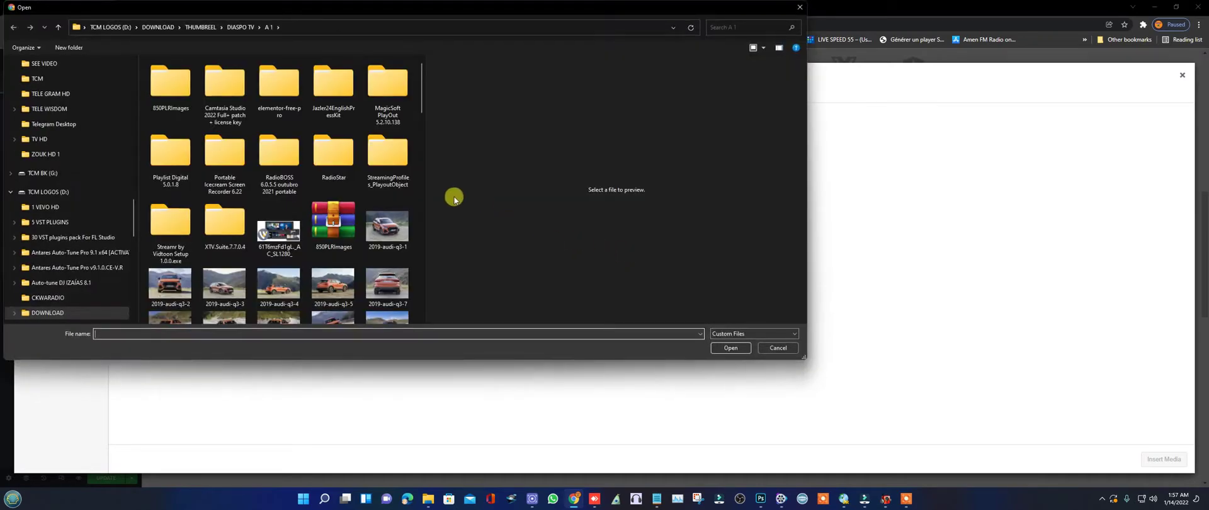
scroll(384, 188, down, 10)
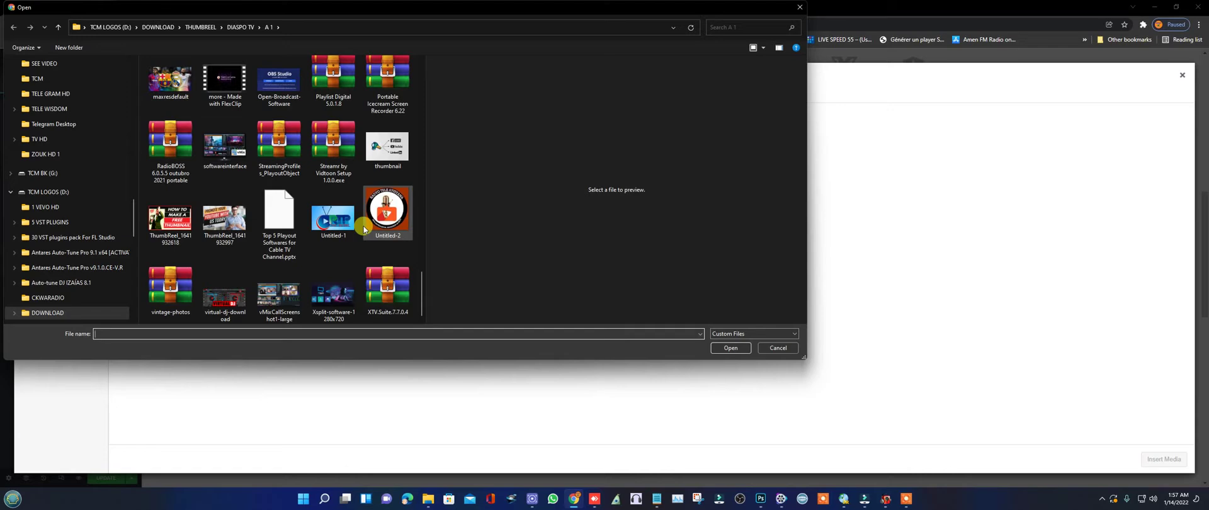
scroll(379, 270, up, 4)
scroll(379, 271, down, 2)
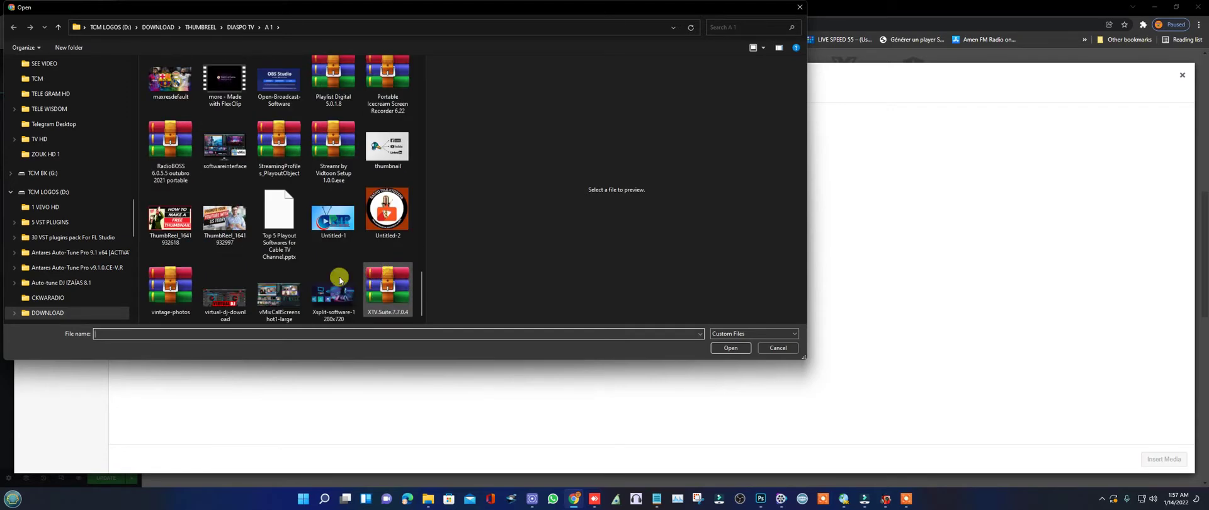
double_click(282, 301)
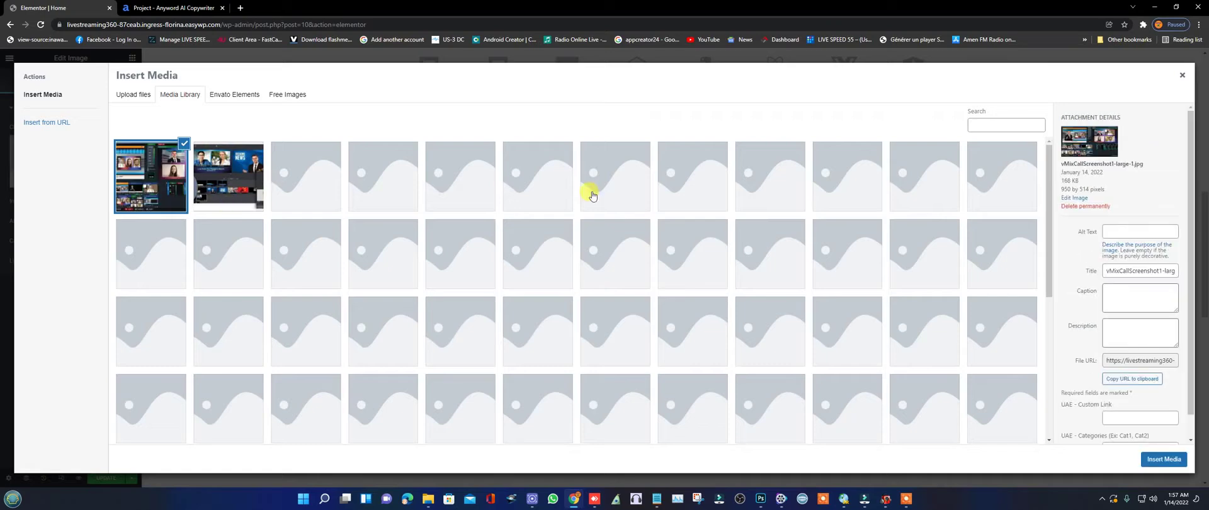
click(1163, 459)
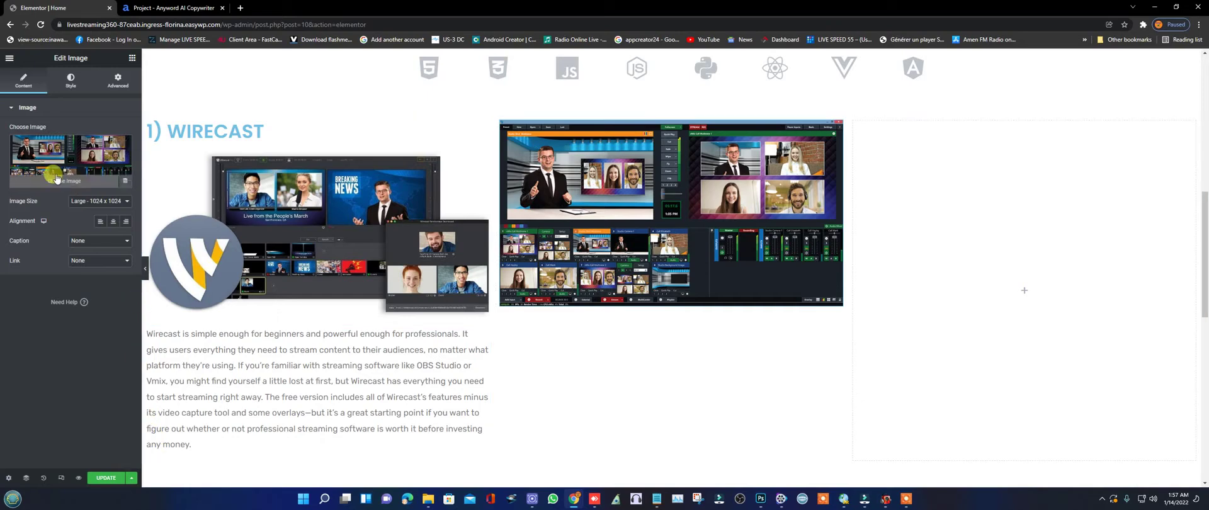
Add a Heading widget above the second column's image and set its title to "VMIX24".
click(133, 59)
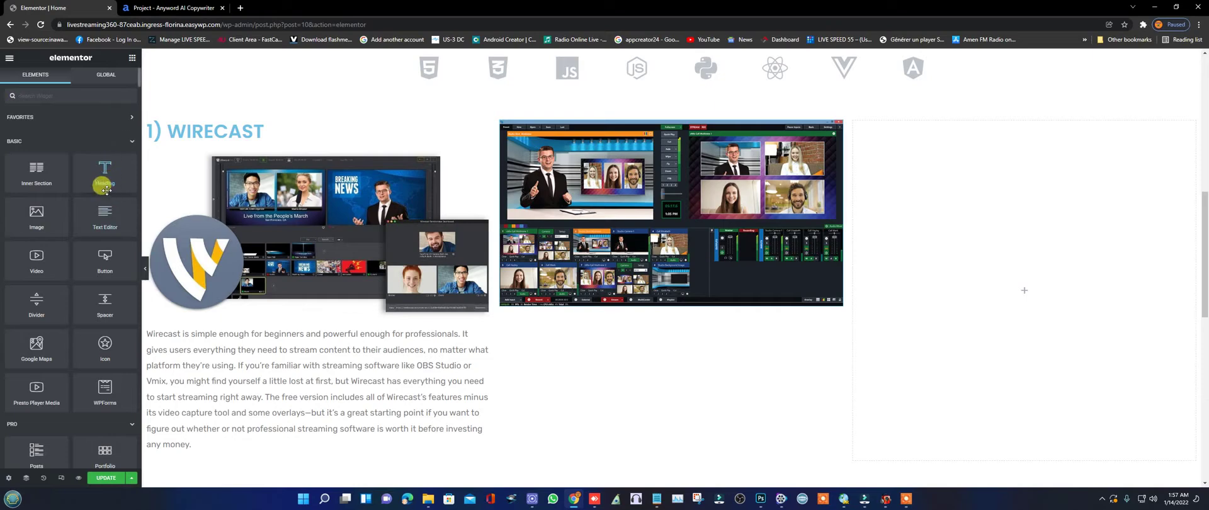
drag(105, 167, 639, 121)
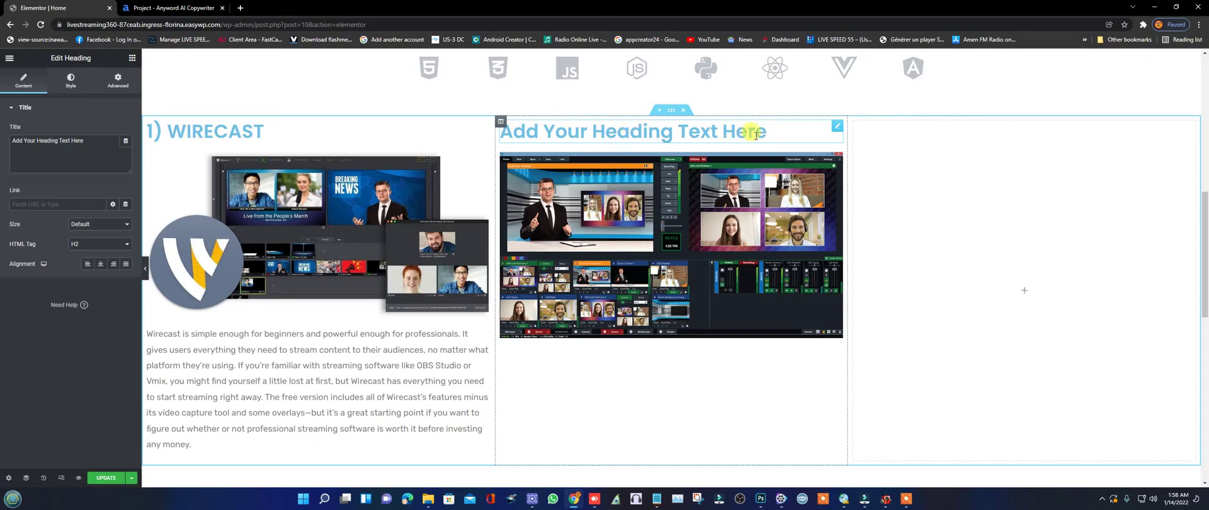
drag(768, 131, 493, 130)
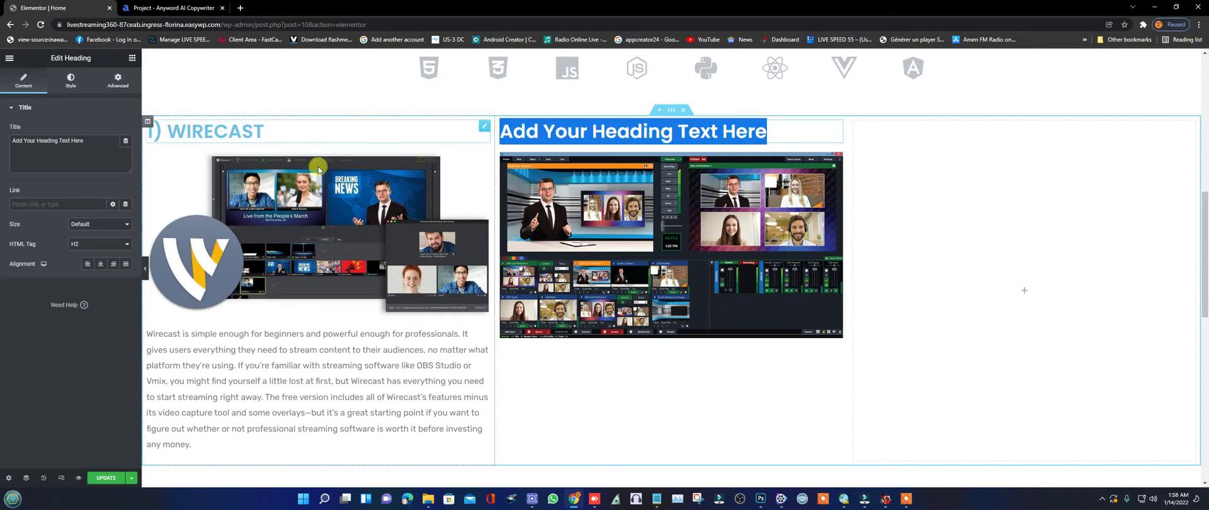
drag(83, 141, 4, 144)
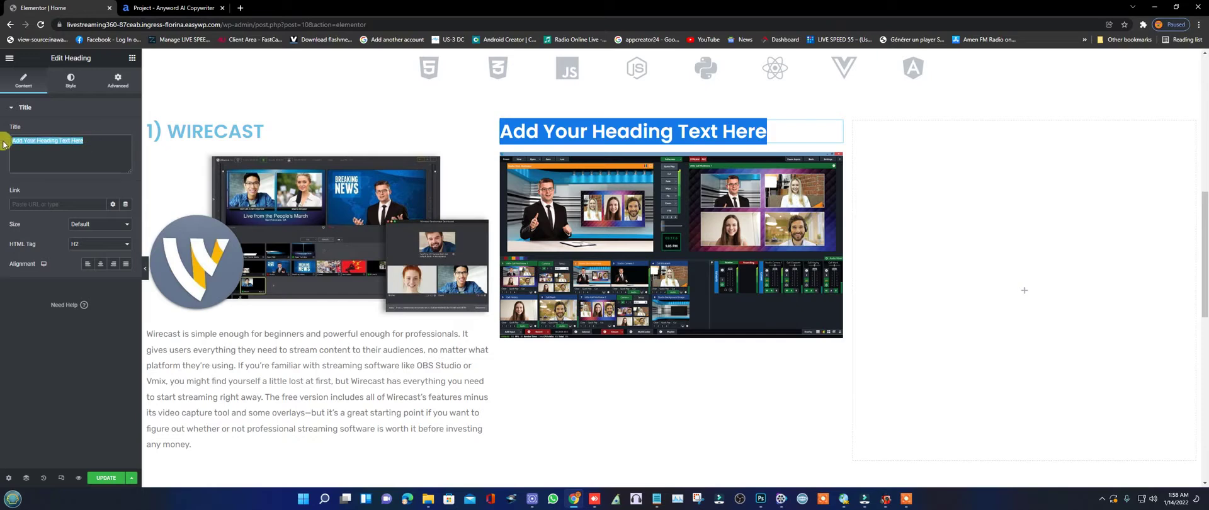
text(VMIX24)
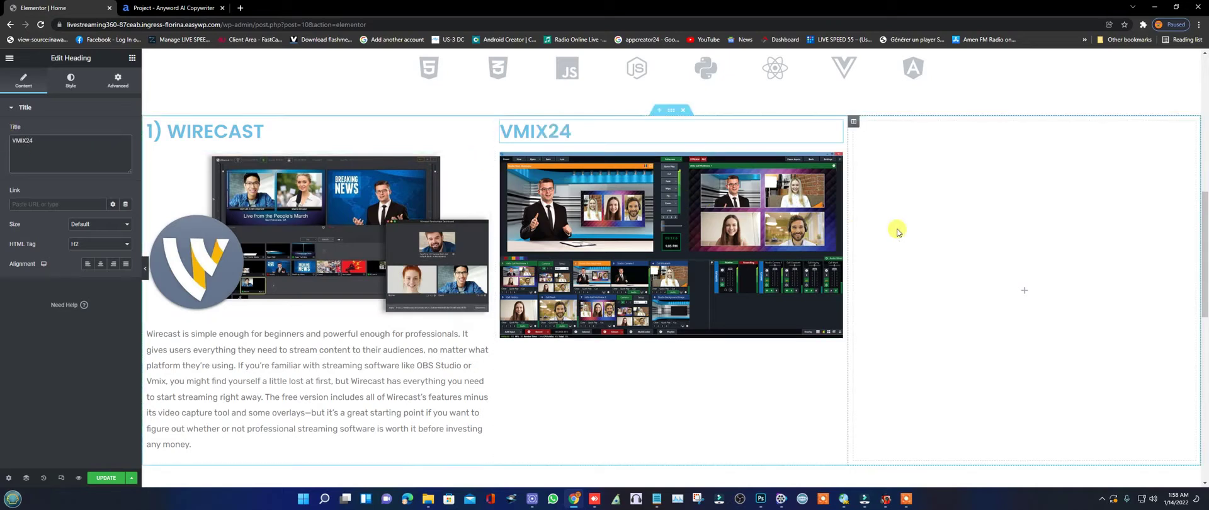
scroll(695, 275, down, 2)
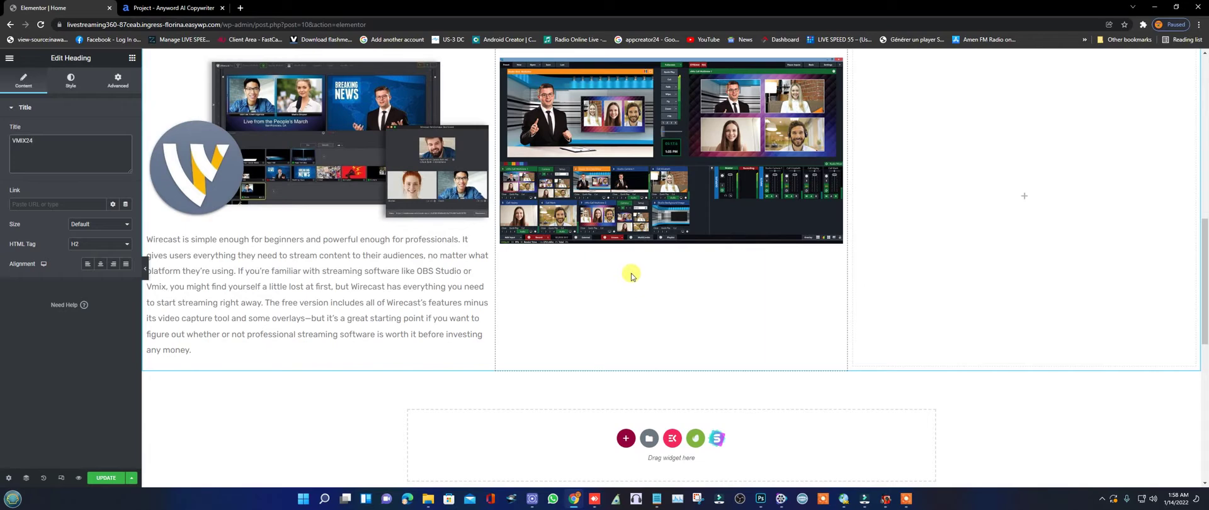
scroll(632, 276, up, 2)
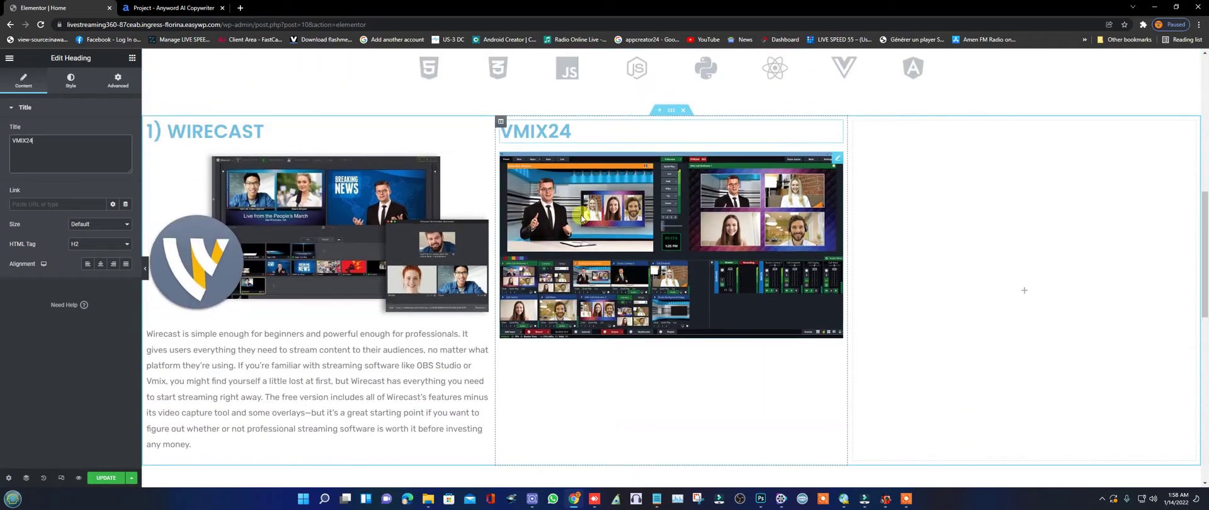
Prefix the second column's heading with "2)" and update the page.
click(502, 130)
text(2)
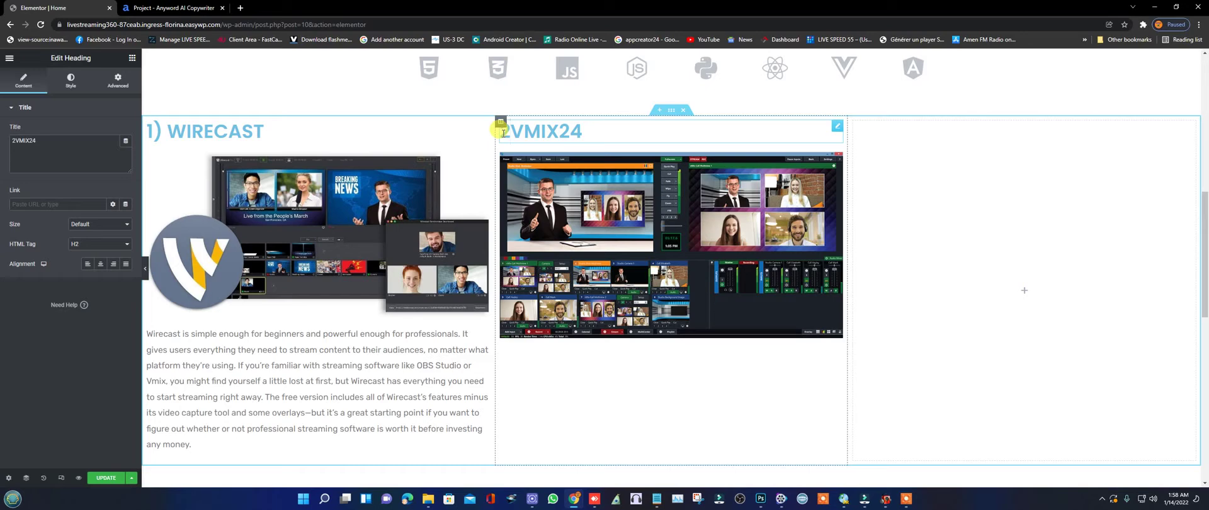
text())
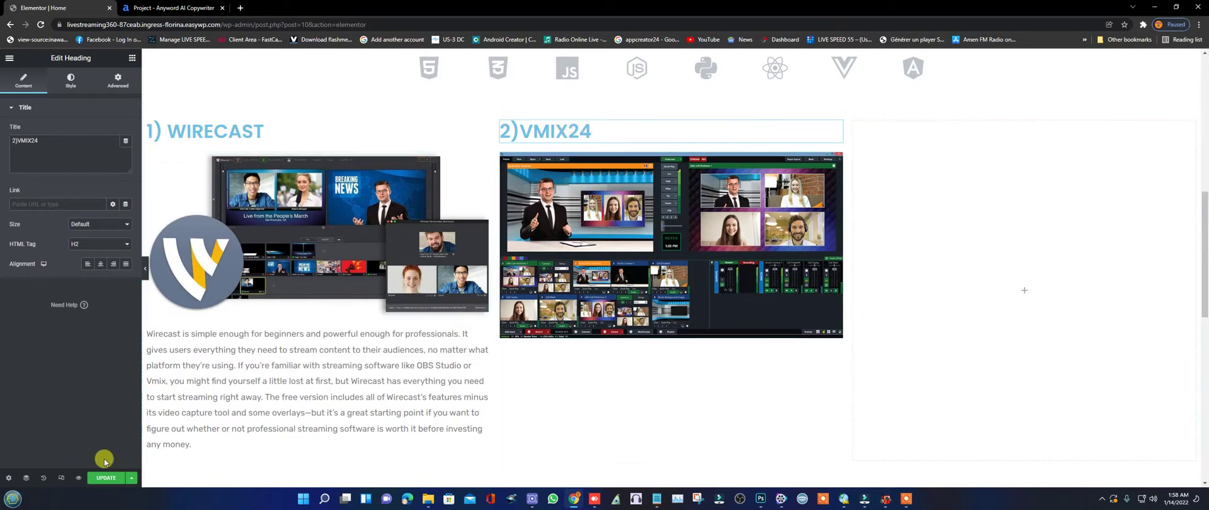
click(106, 477)
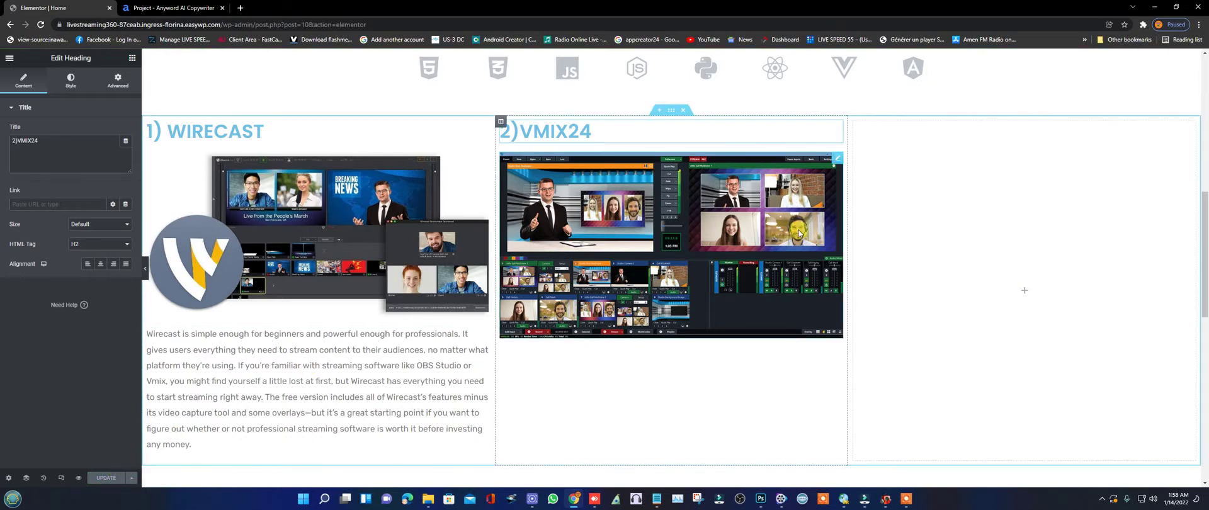
Add a Text Editor widget below the image in the section's second column.
scroll(561, 269, down, 2)
scroll(561, 269, up, 1)
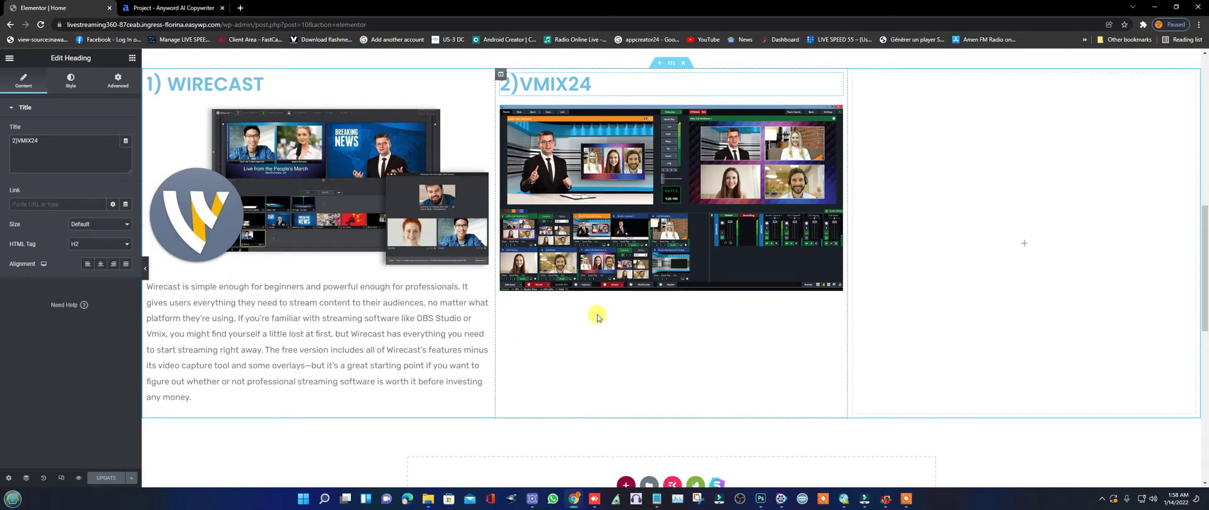
click(132, 58)
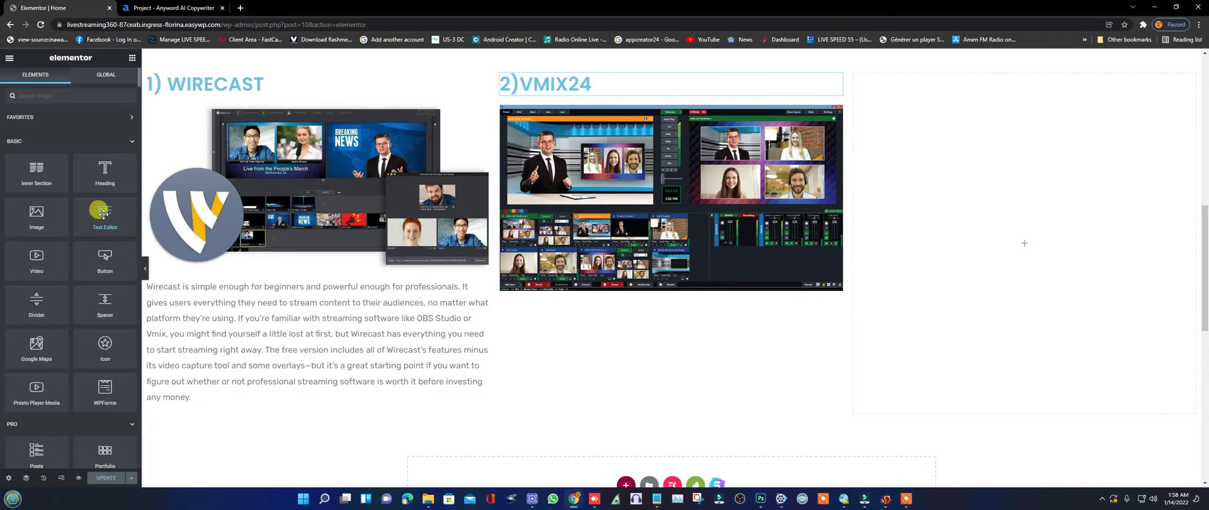
drag(103, 212, 654, 291)
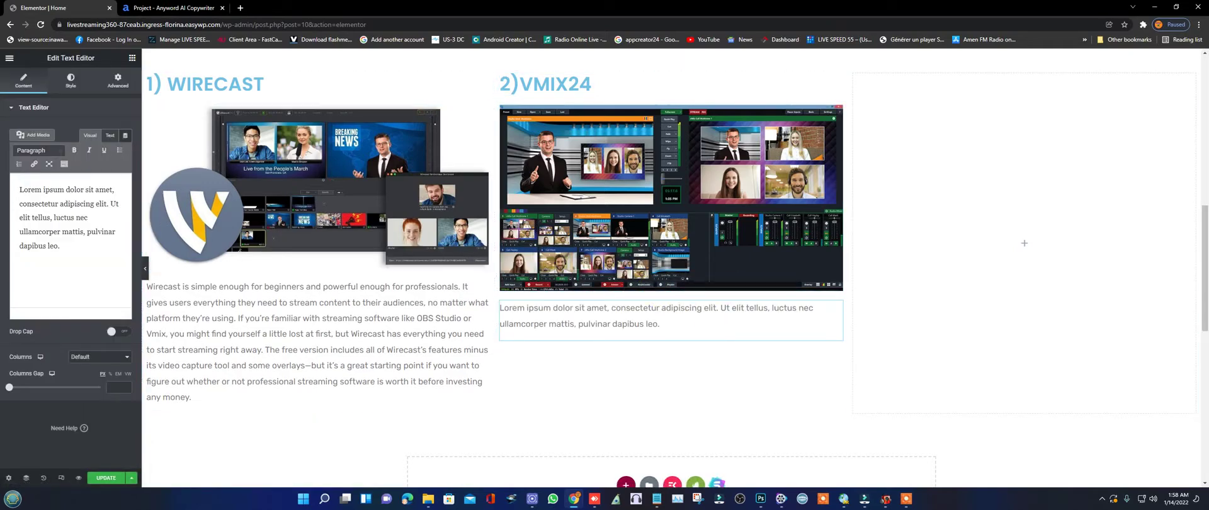
Switch to the Anyword article and copy the full paragraph under "2) vMix".
click(159, 8)
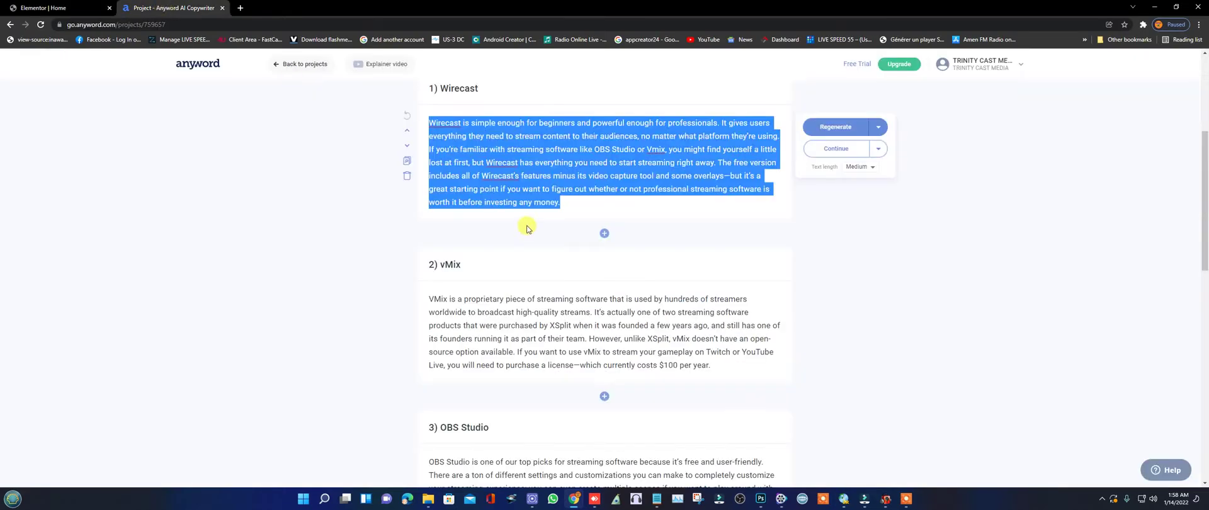
scroll(434, 280, down, 1)
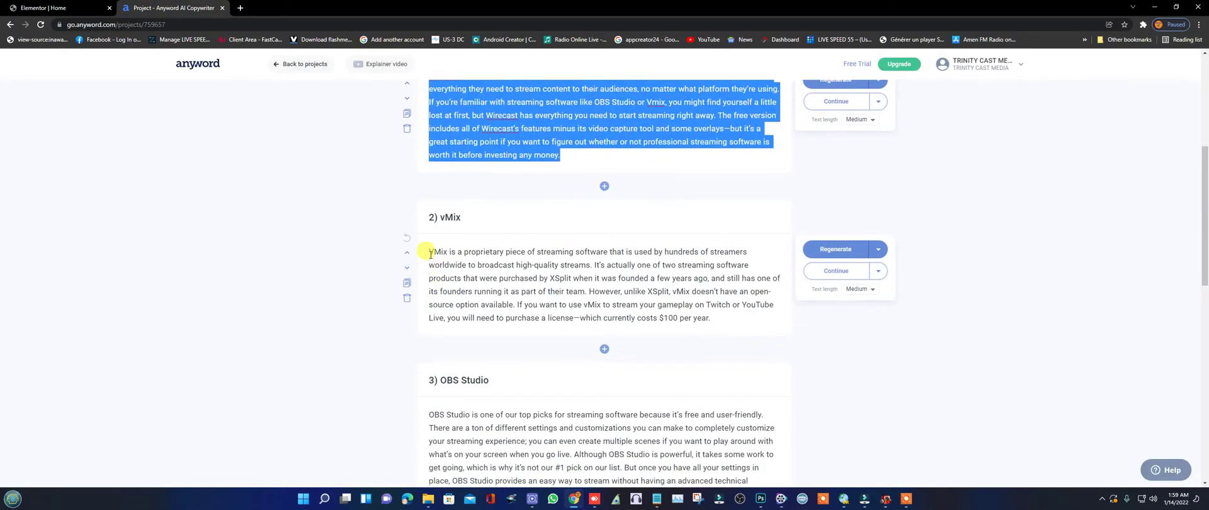
drag(431, 254, 716, 319)
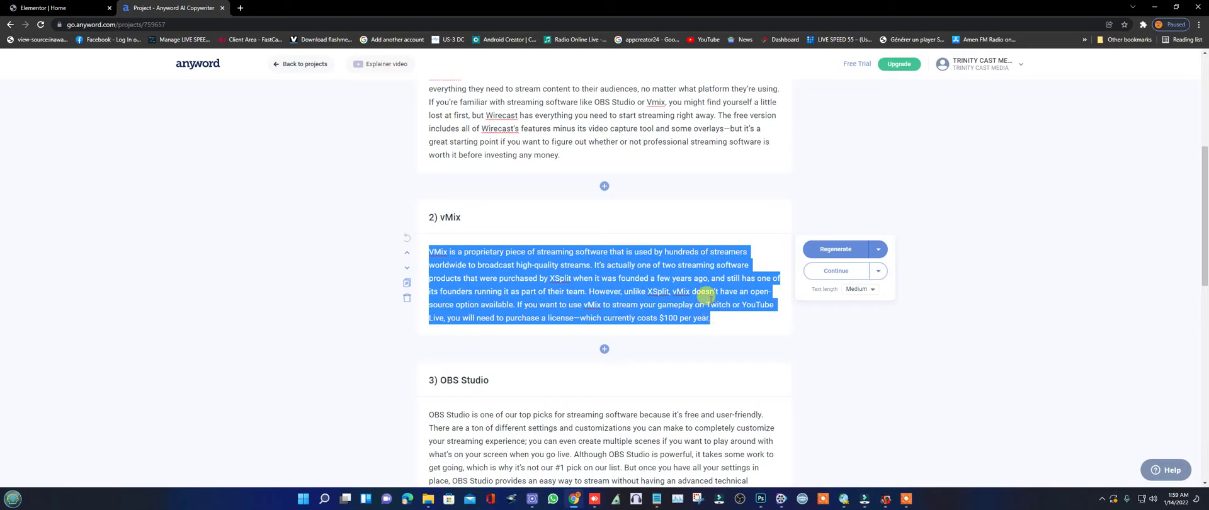
right_click(705, 294)
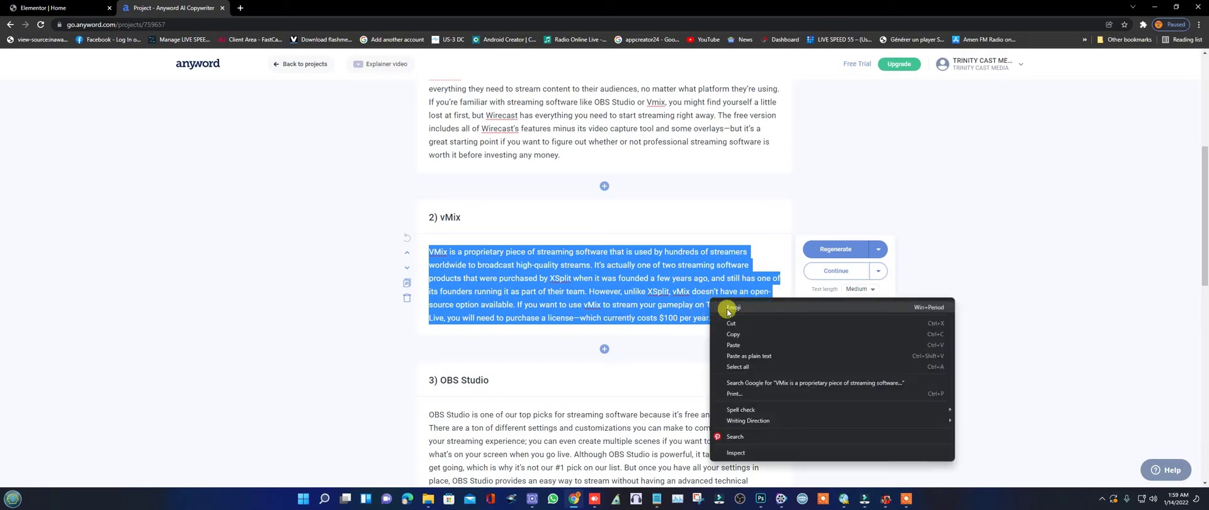
click(724, 318)
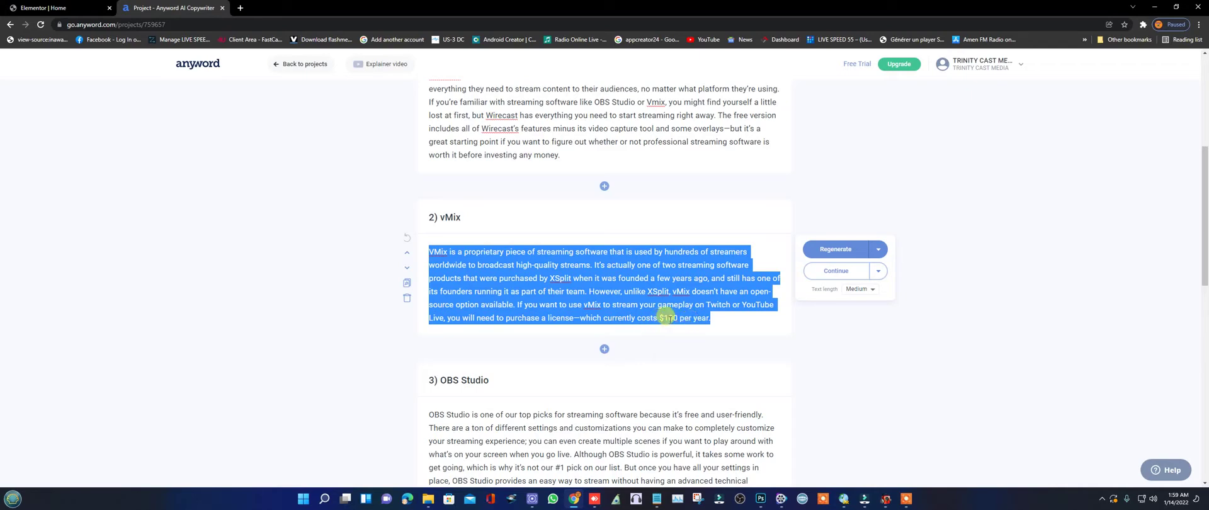
click(680, 318)
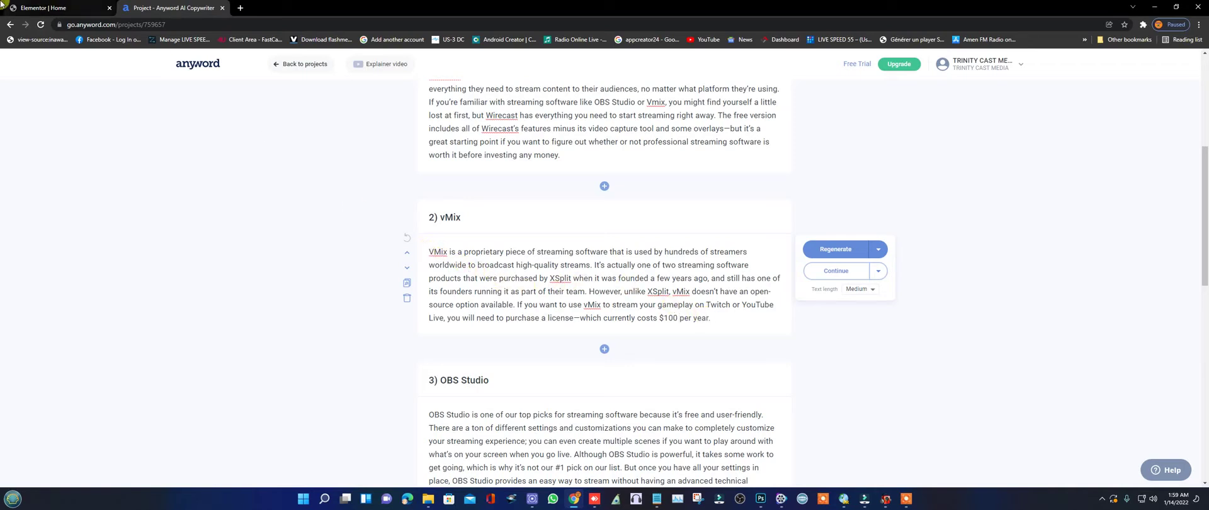
Back in the Elementor page, replace the placeholder text of the second column's Text Editor with the copied vMix paragraph.
click(22, 9)
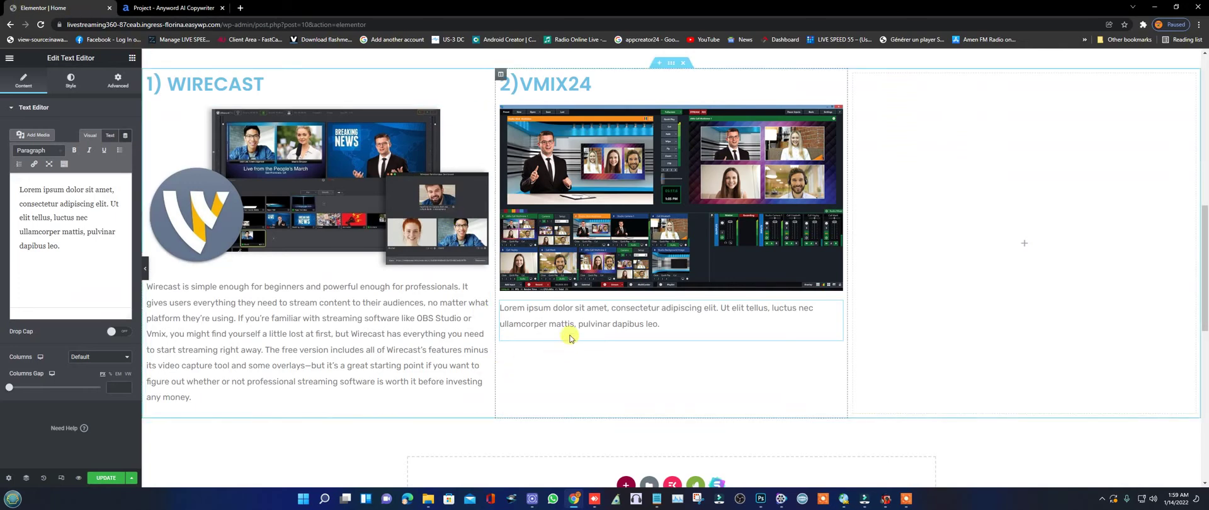
drag(19, 188, 66, 257)
right_click(48, 215)
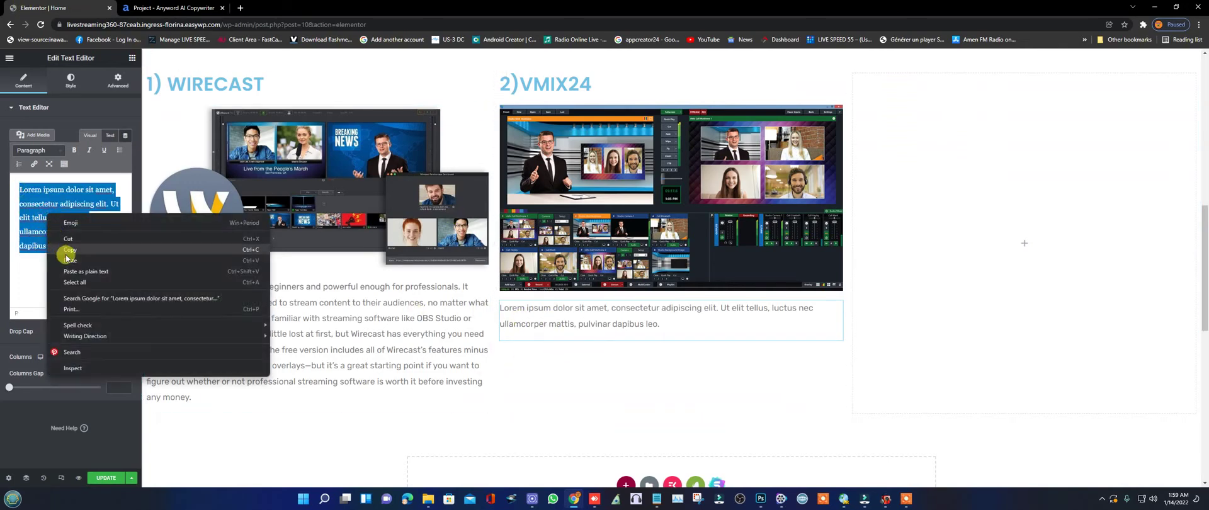
click(68, 262)
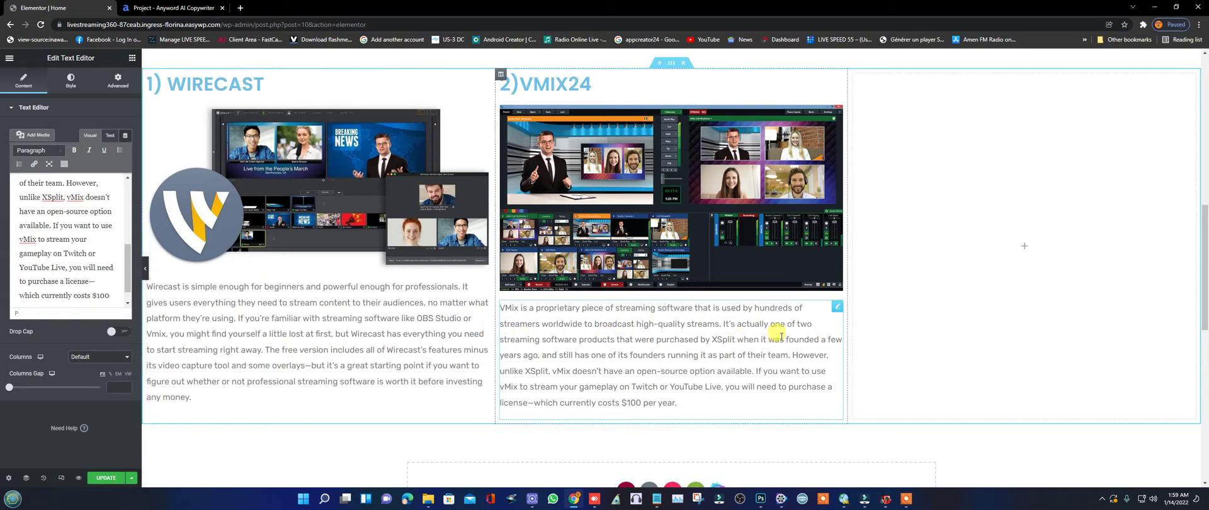
Narrow the second column slightly at its border with the third column, check the section's layout and update the page.
drag(847, 328, 829, 334)
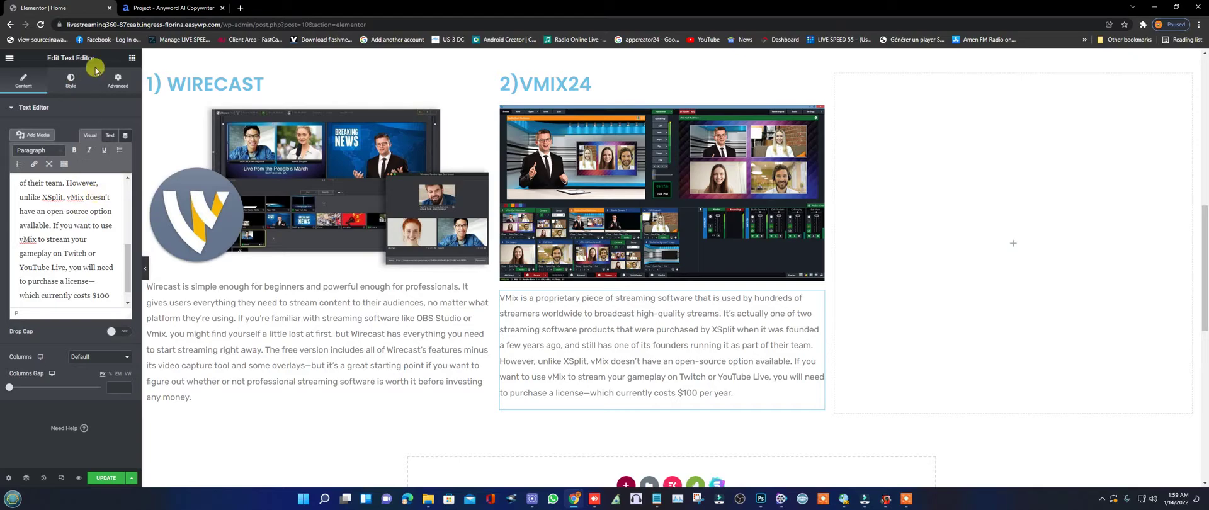
scroll(540, 342, up, 1)
scroll(578, 273, down, 2)
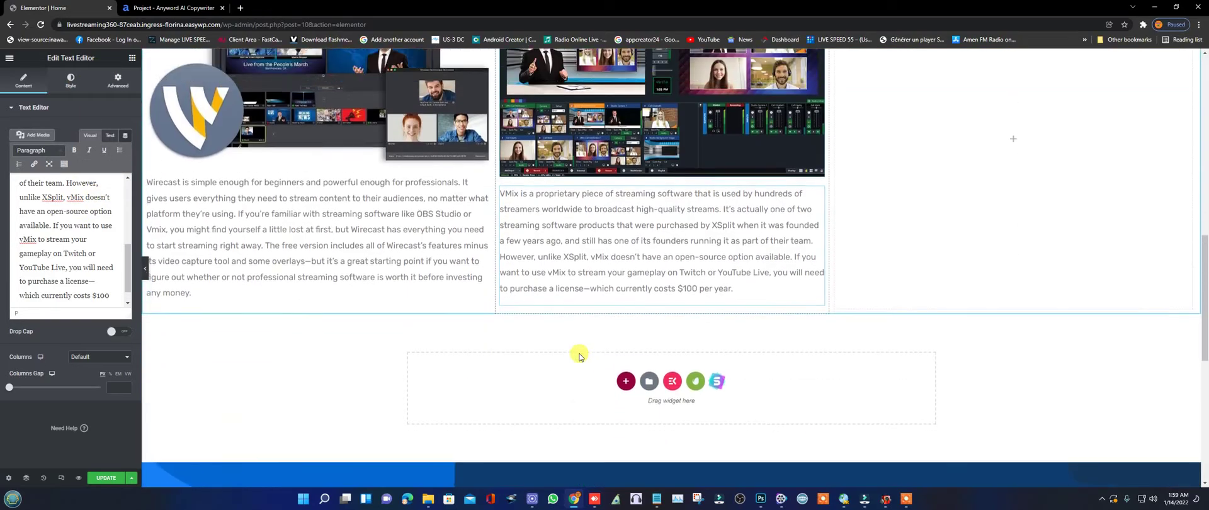
scroll(576, 352, up, 3)
scroll(579, 356, up, 4)
scroll(572, 275, down, 7)
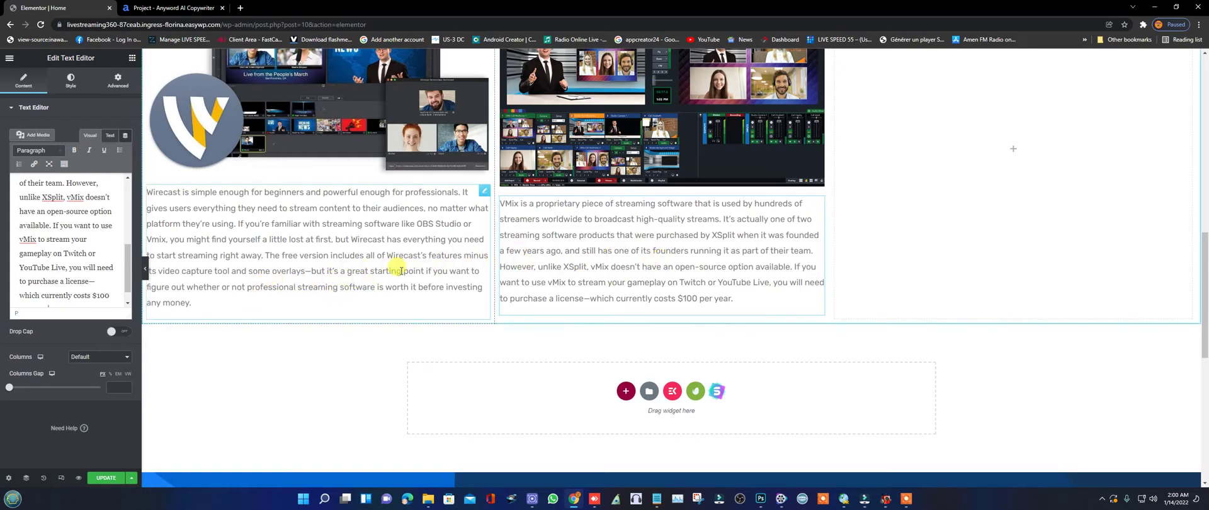
scroll(441, 265, up, 2)
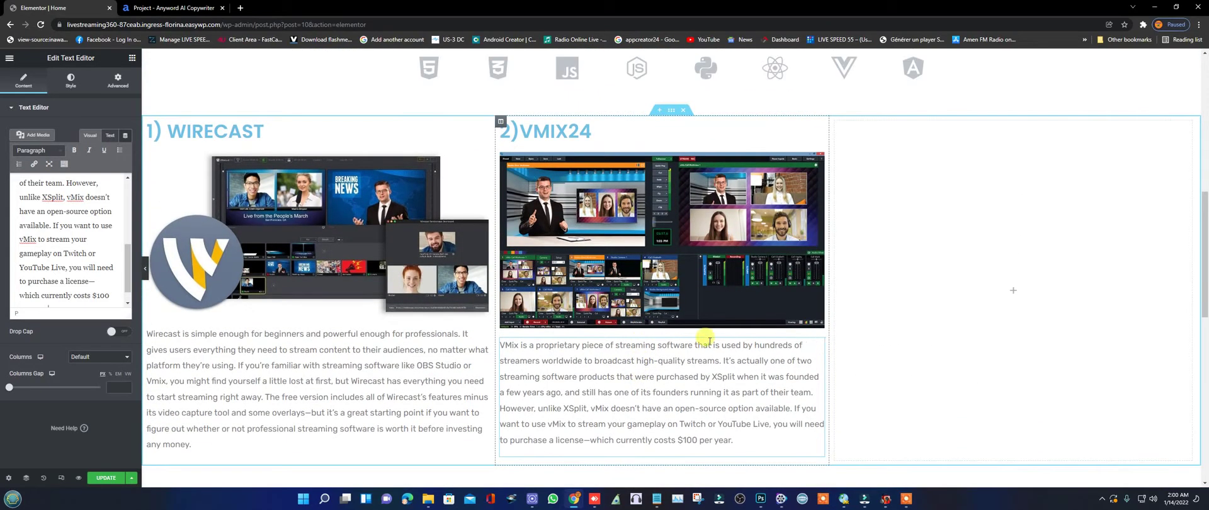
scroll(705, 352, down, 1)
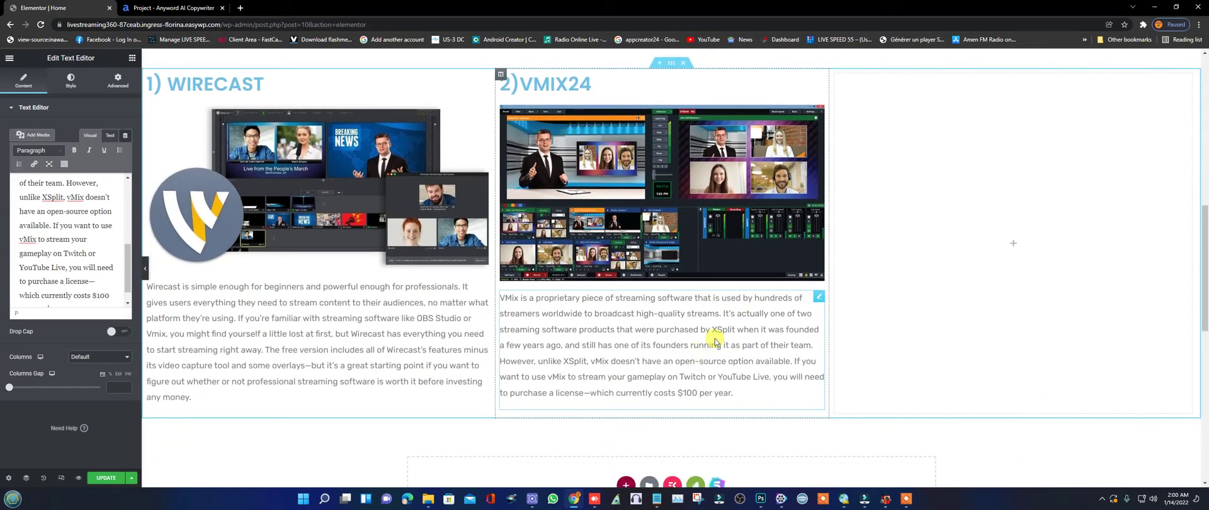
scroll(714, 342, up, 2)
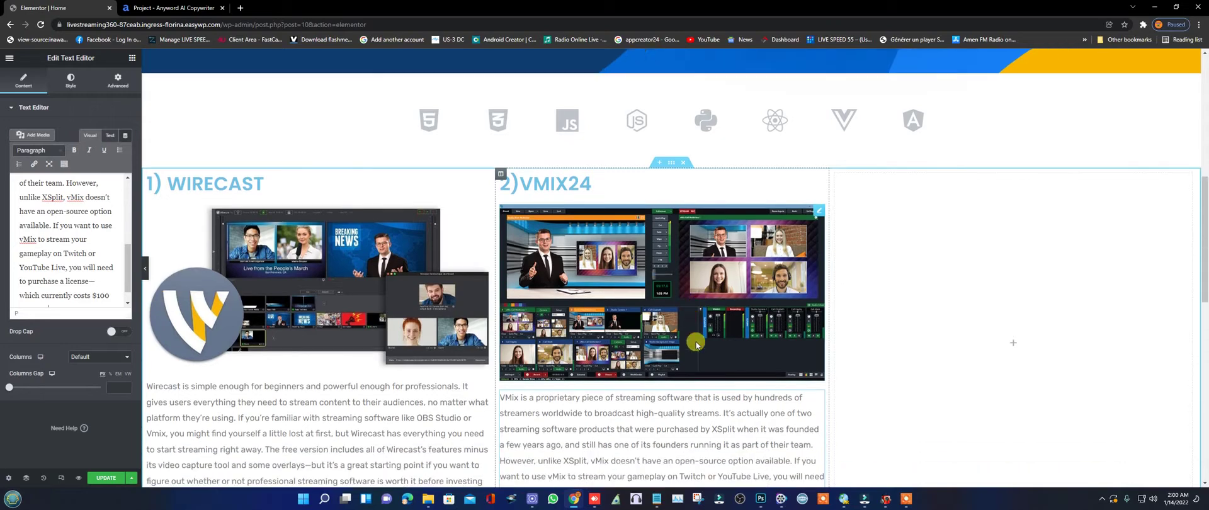
scroll(696, 343, down, 3)
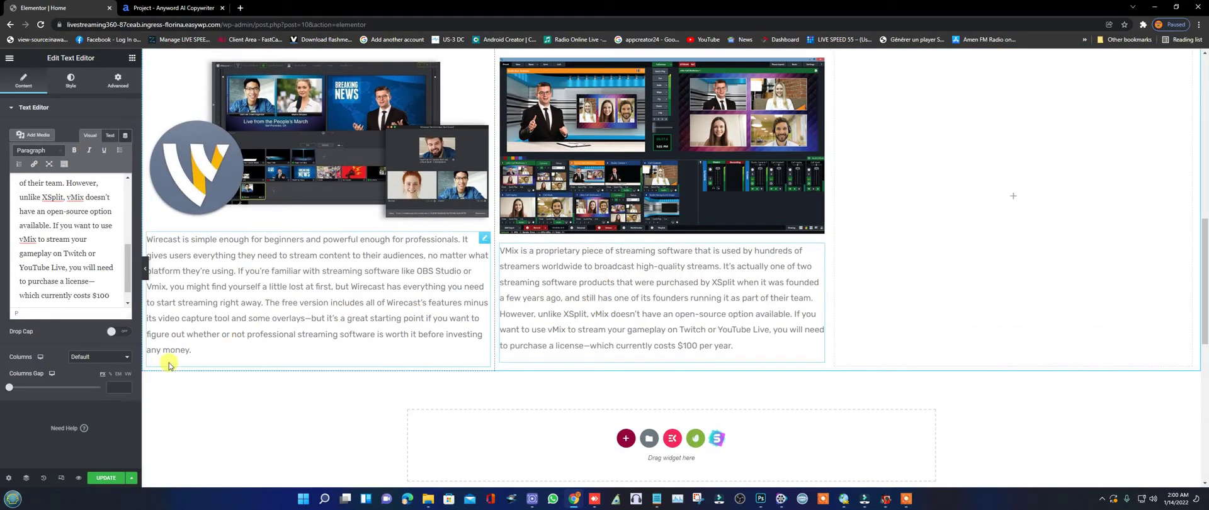
click(106, 478)
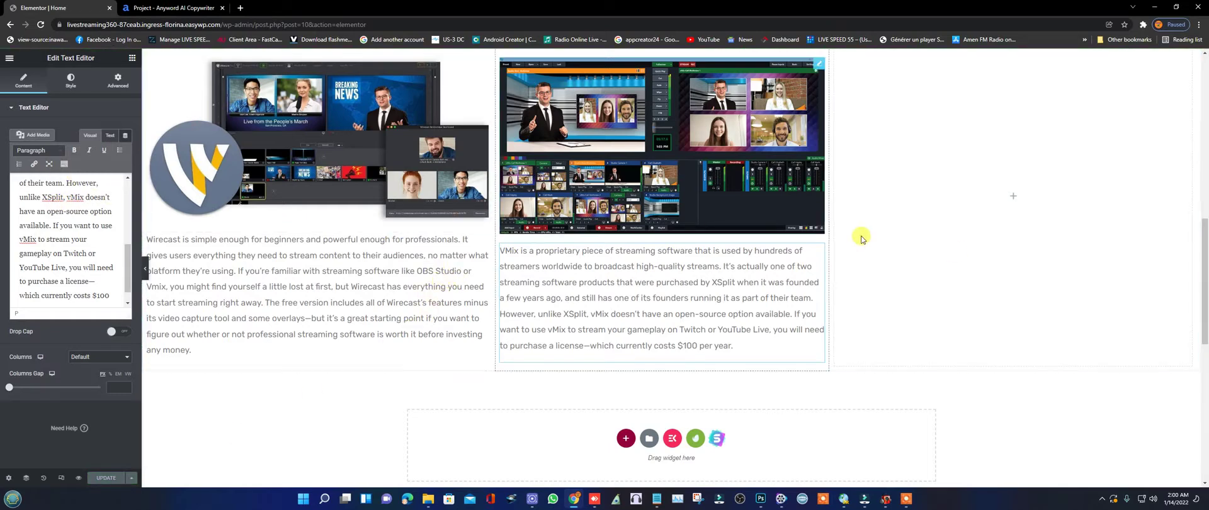
scroll(862, 287, up, 1)
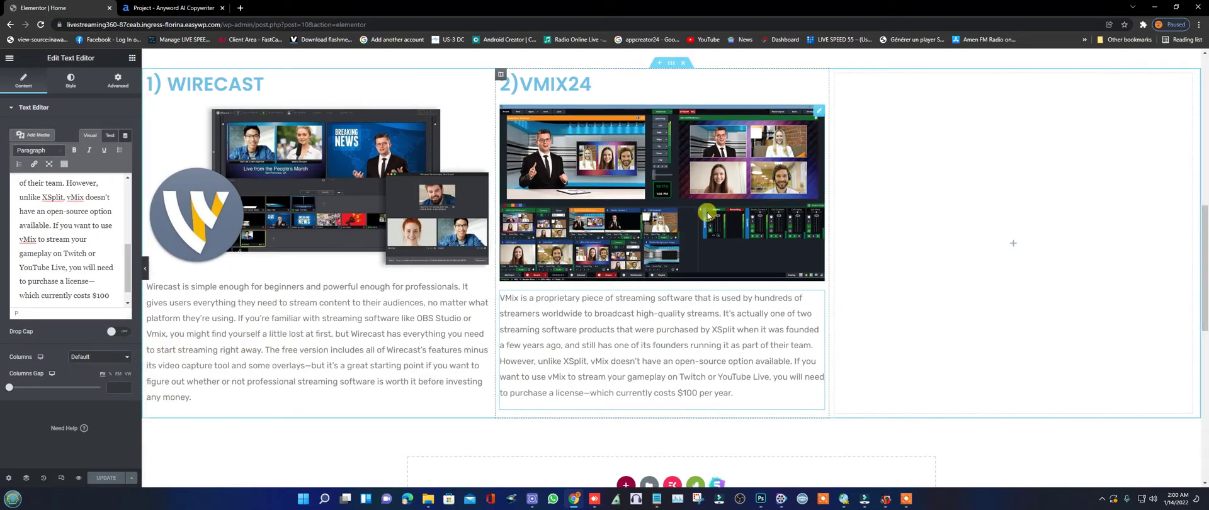
Copy the name "OBS Studio" from the third entry's heading in the Anyword article.
click(182, 8)
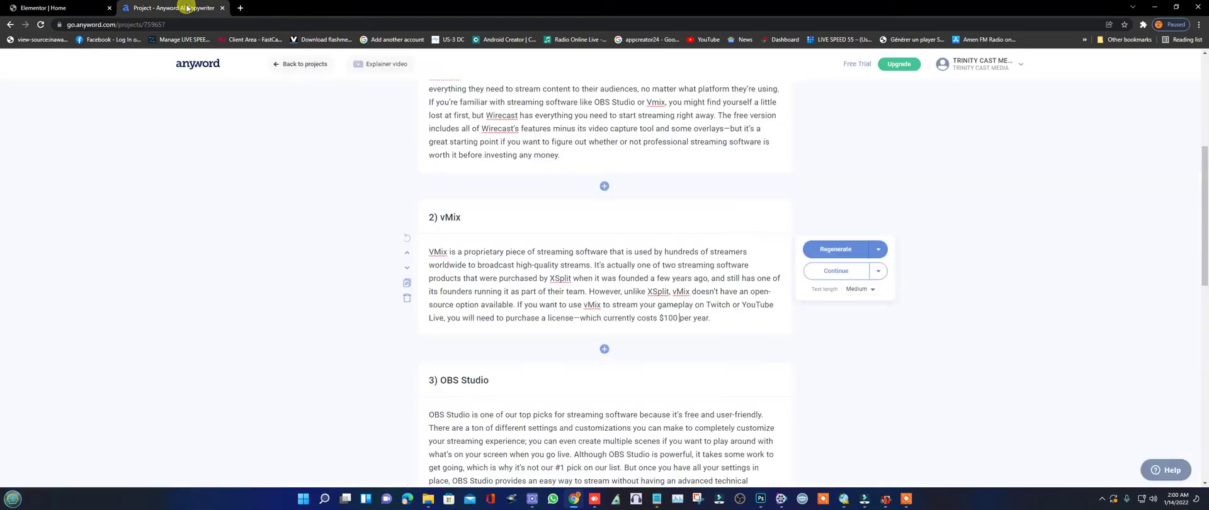
scroll(470, 167, down, 2)
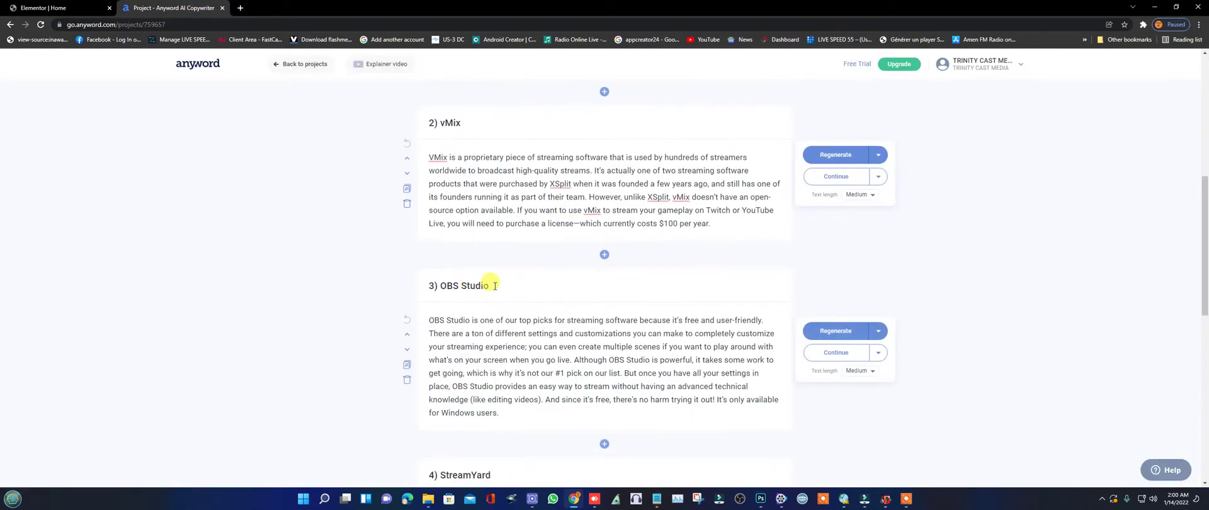
drag(492, 285, 437, 286)
right_click(445, 286)
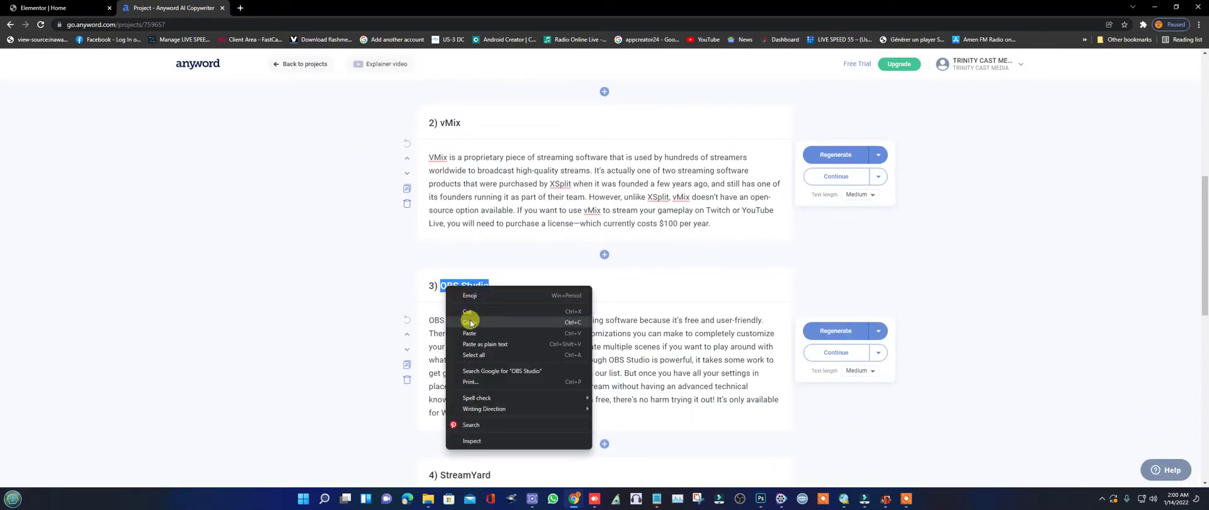
click(471, 322)
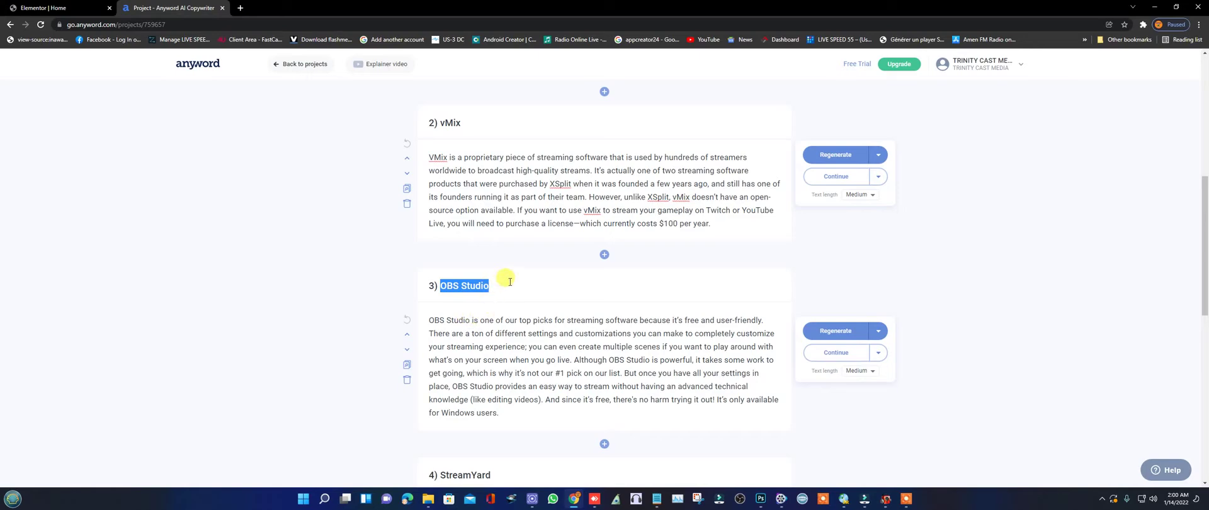
Return to the Elementor page and place an Image widget in the section's empty third column.
click(40, 8)
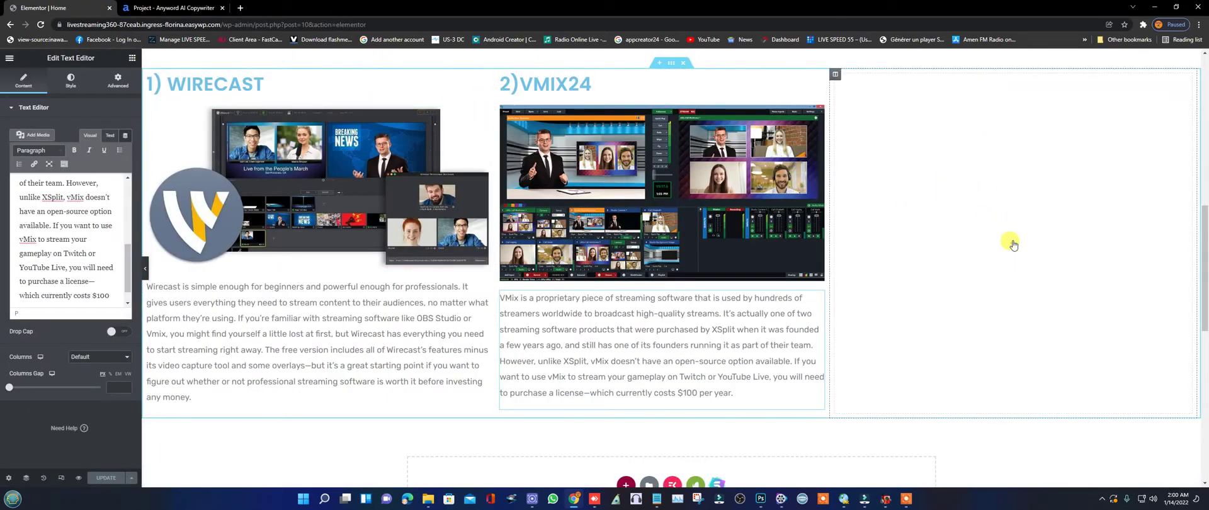
click(1012, 244)
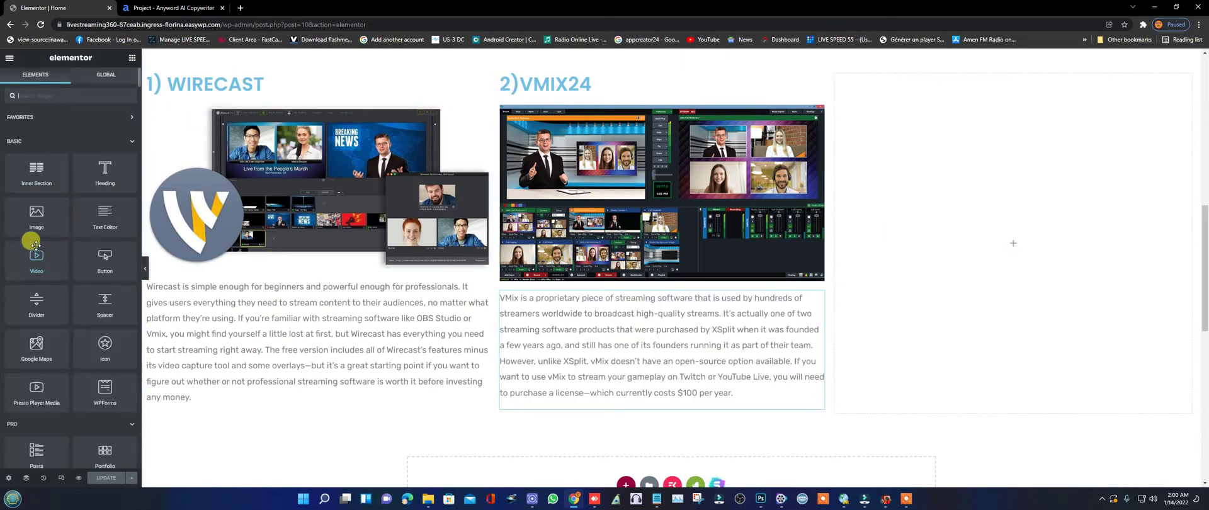
drag(35, 214, 992, 238)
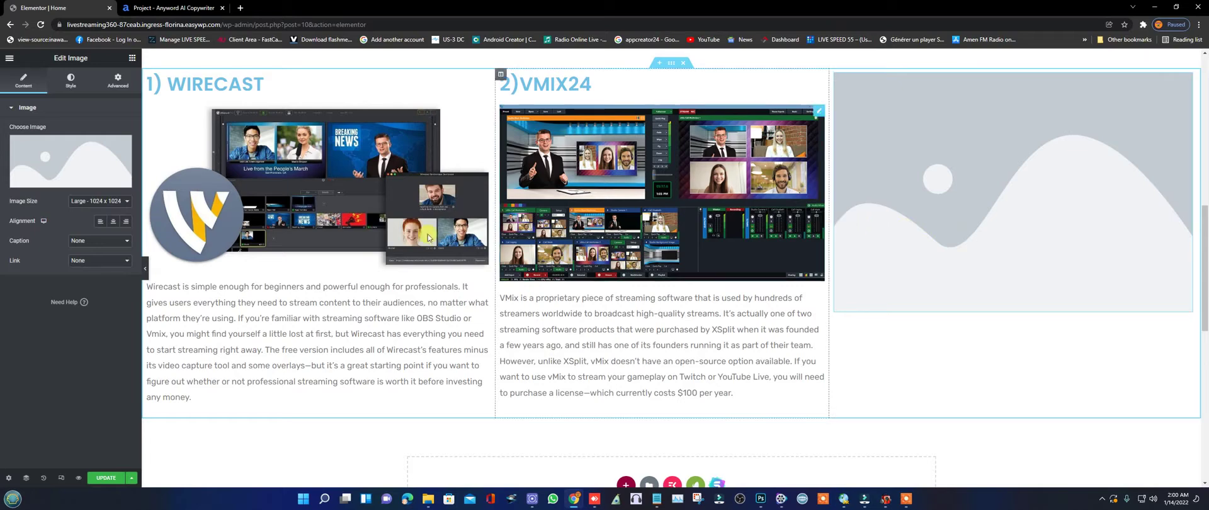
Upload the image Open-Broadcast-Software from the A 1 folder and insert it into the third column's Image widget.
click(90, 169)
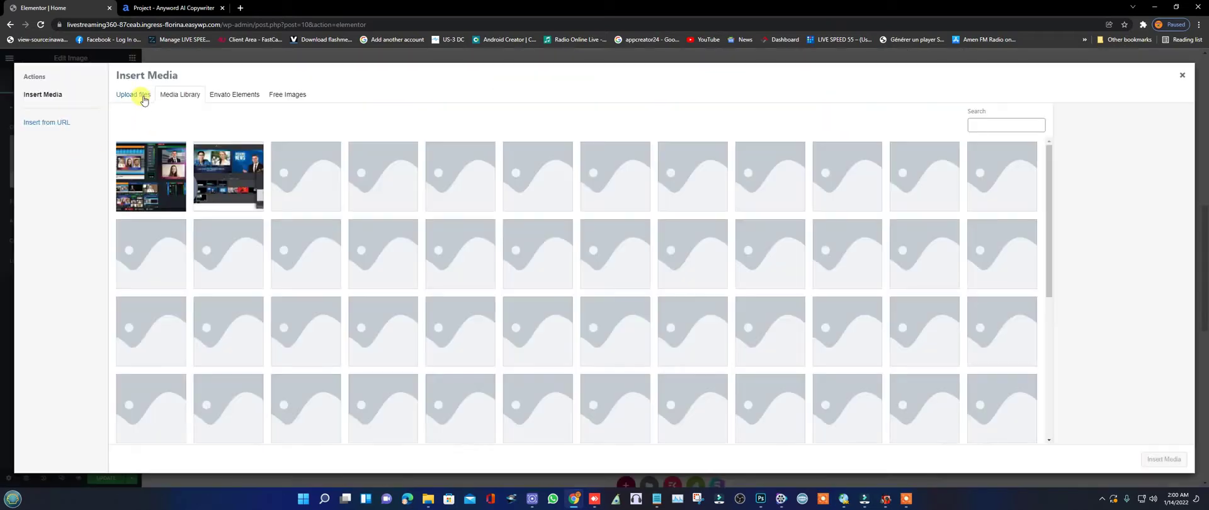
click(135, 96)
click(650, 252)
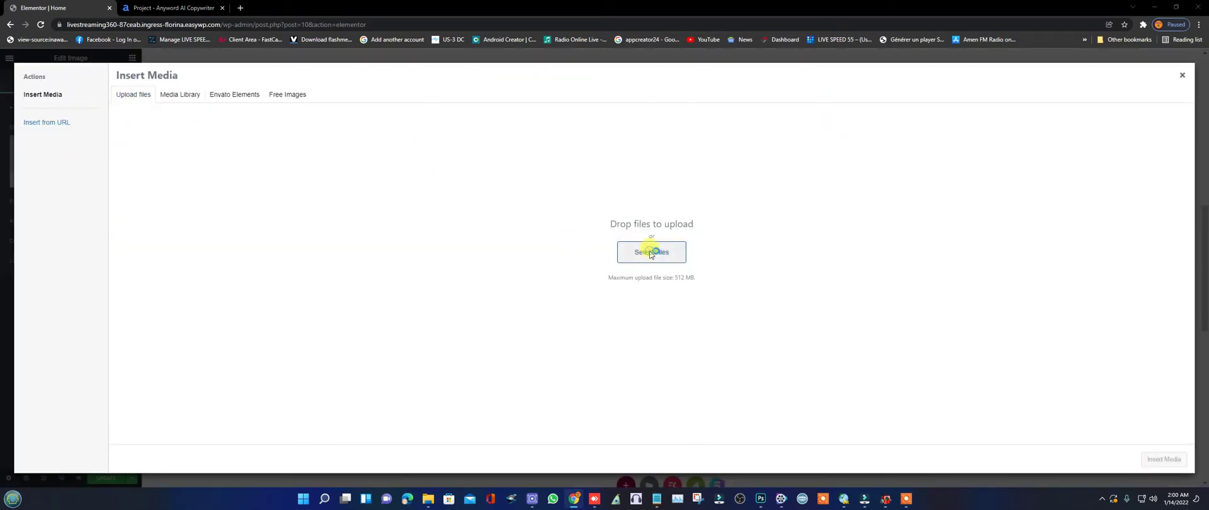
scroll(362, 233, down, 10)
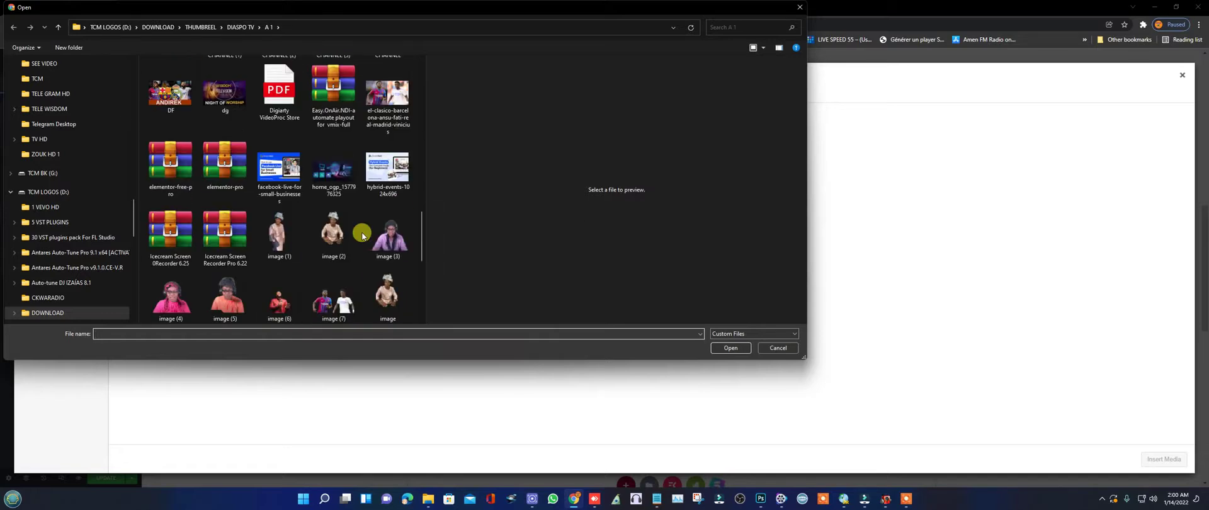
scroll(362, 231, down, 5)
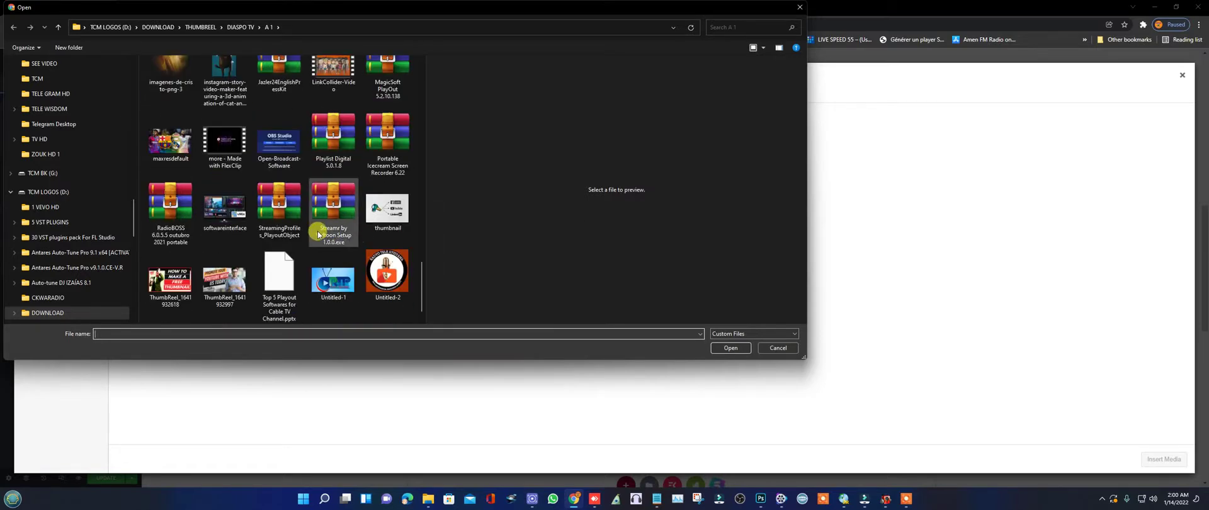
click(280, 146)
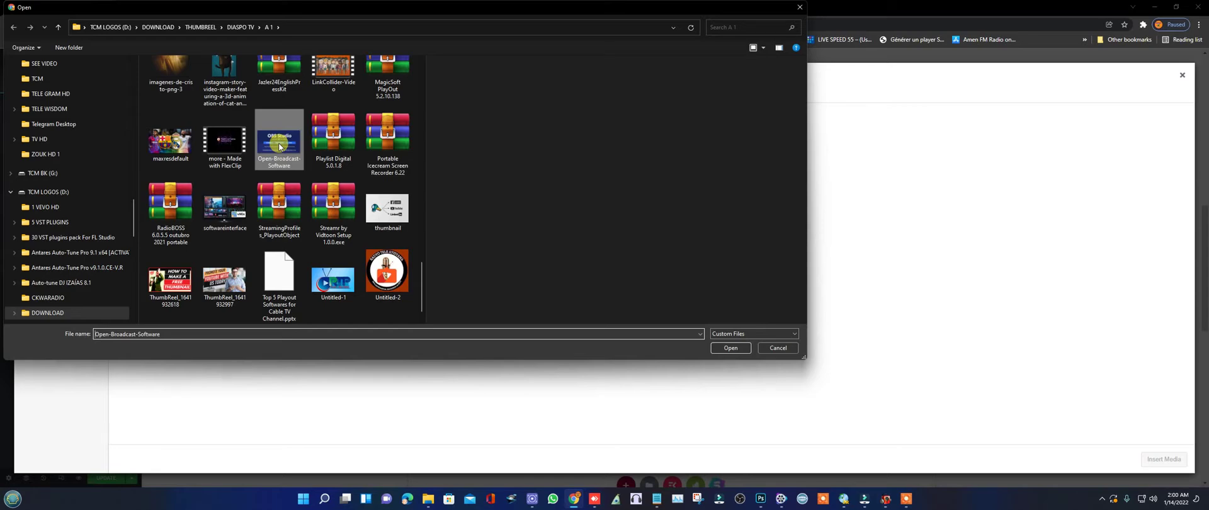
double_click(270, 160)
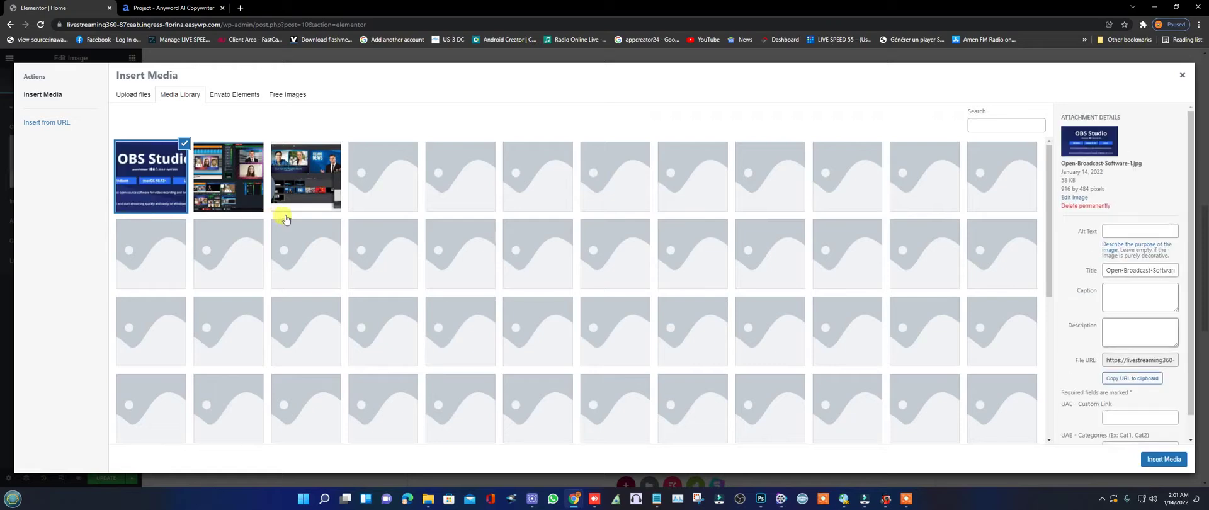
click(1163, 459)
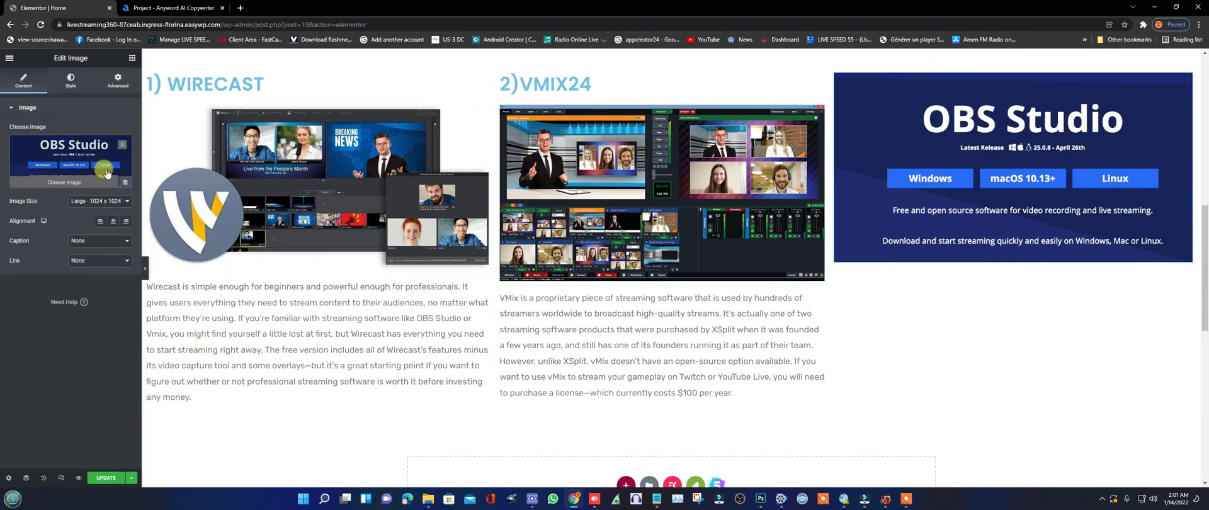
Add a Heading widget above the OBS Studio image in the third column and title it "3)OBS STUDIO".
click(131, 59)
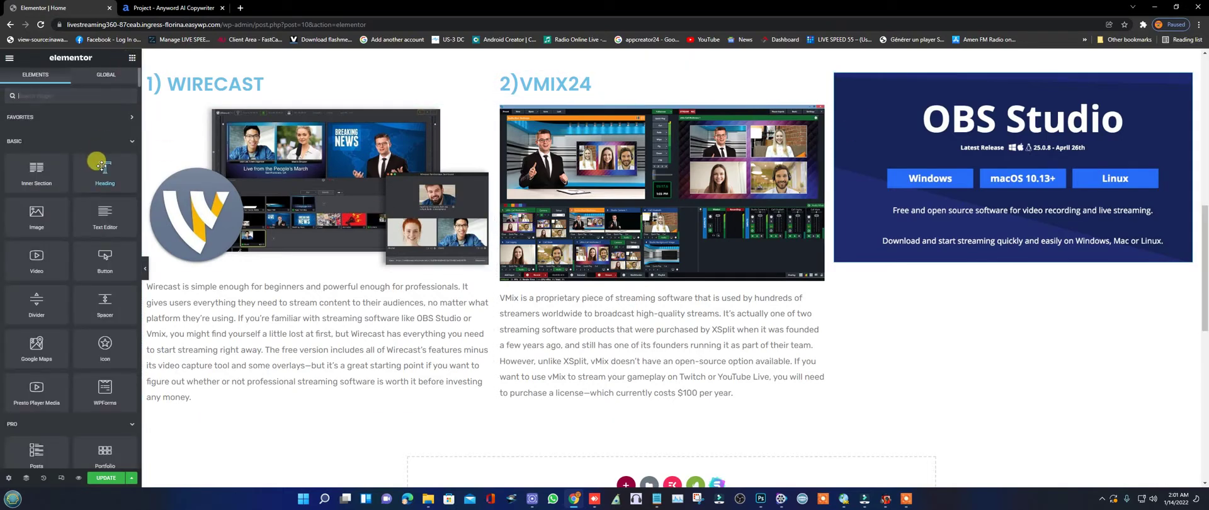
drag(101, 165, 919, 76)
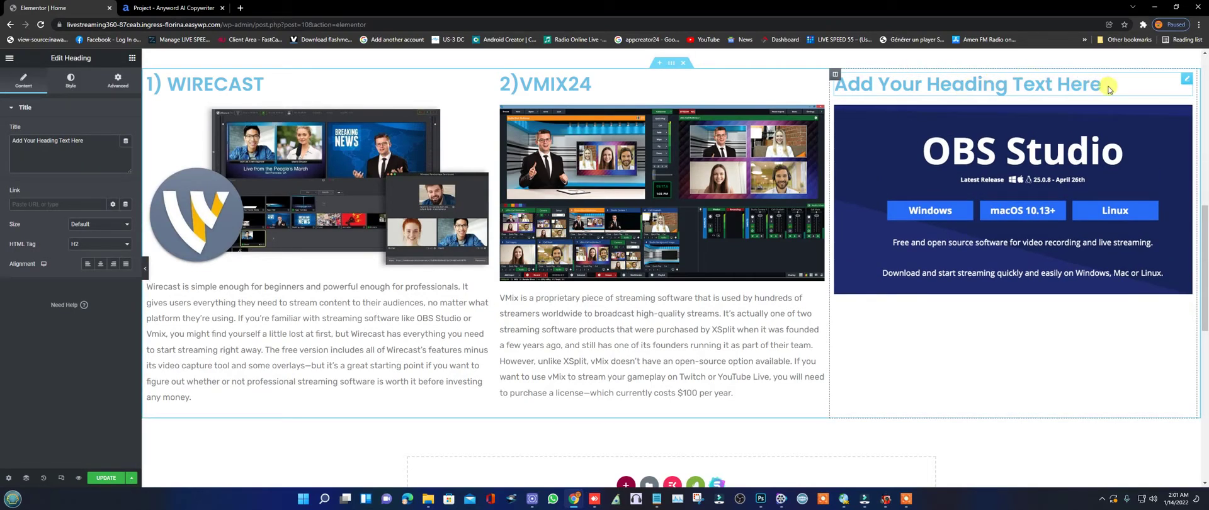
drag(79, 140, 7, 139)
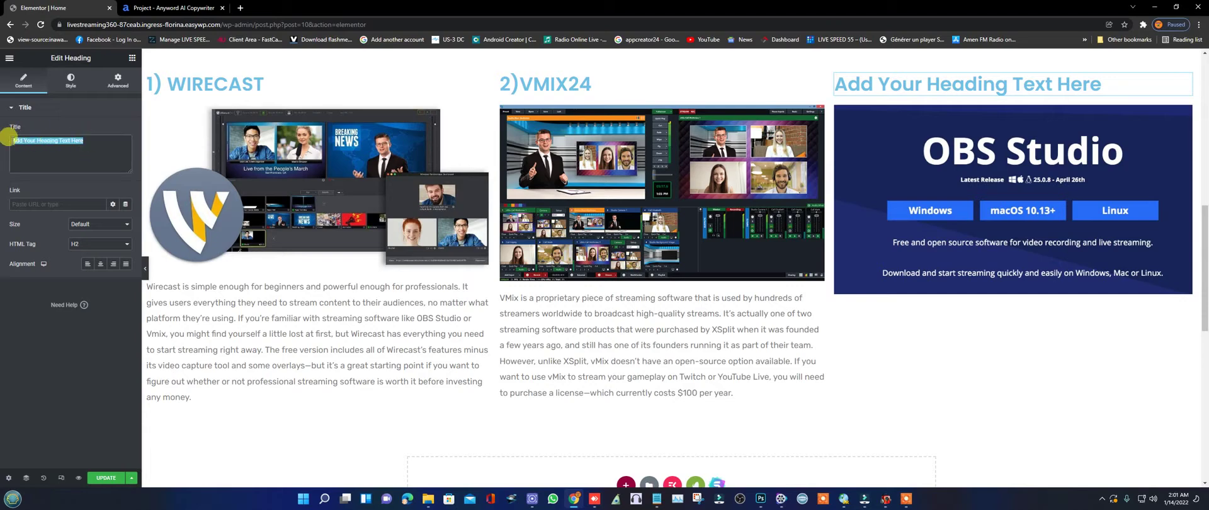
text(3)OBS STUDIO)
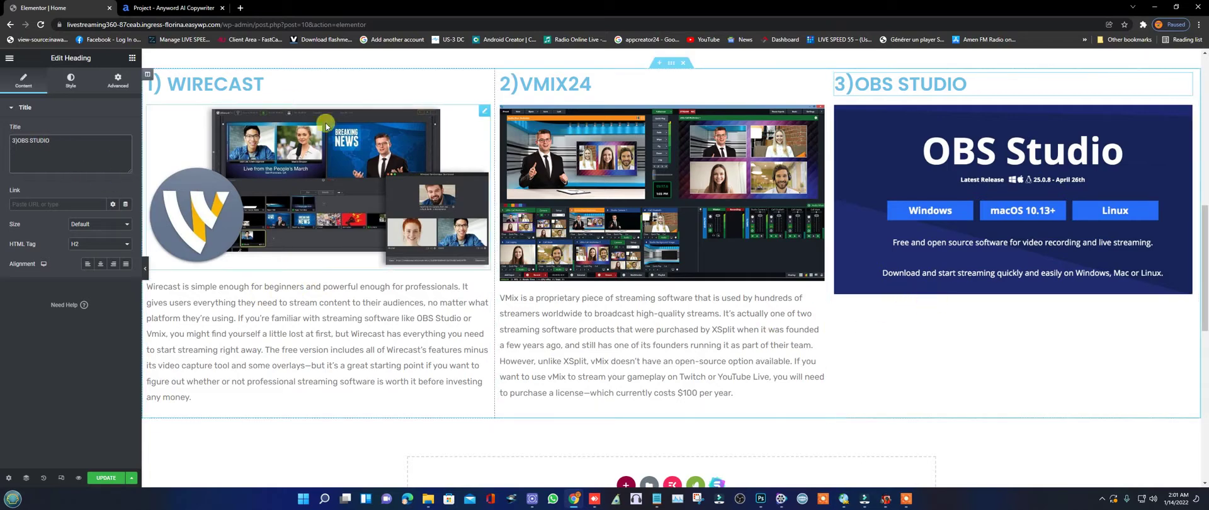
Place a Text Editor widget below the OBS Studio image, and copy the OBS Studio paragraph from the Anyword article.
click(132, 59)
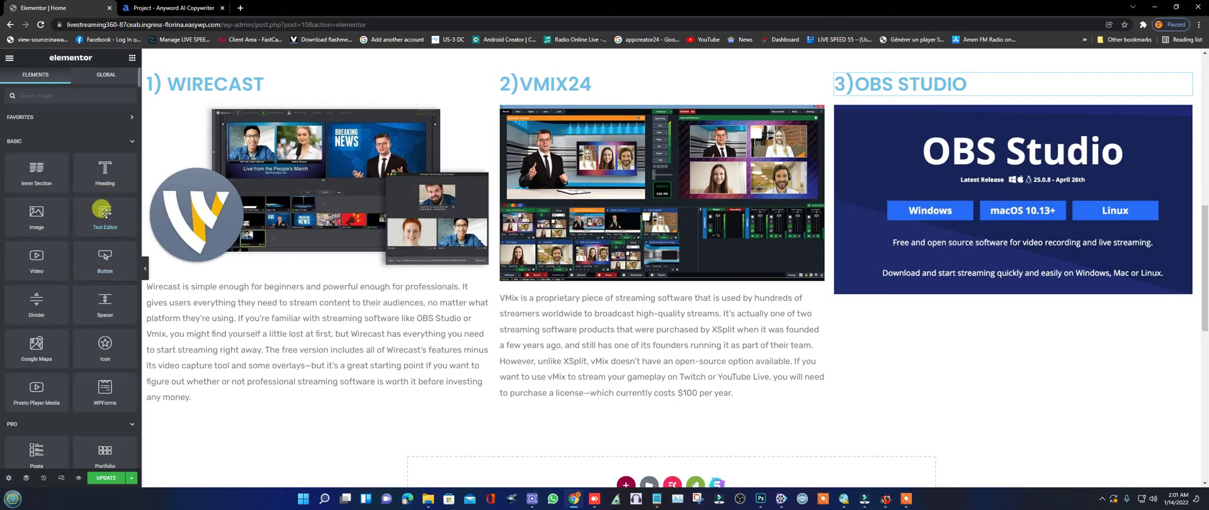
drag(101, 211, 1025, 290)
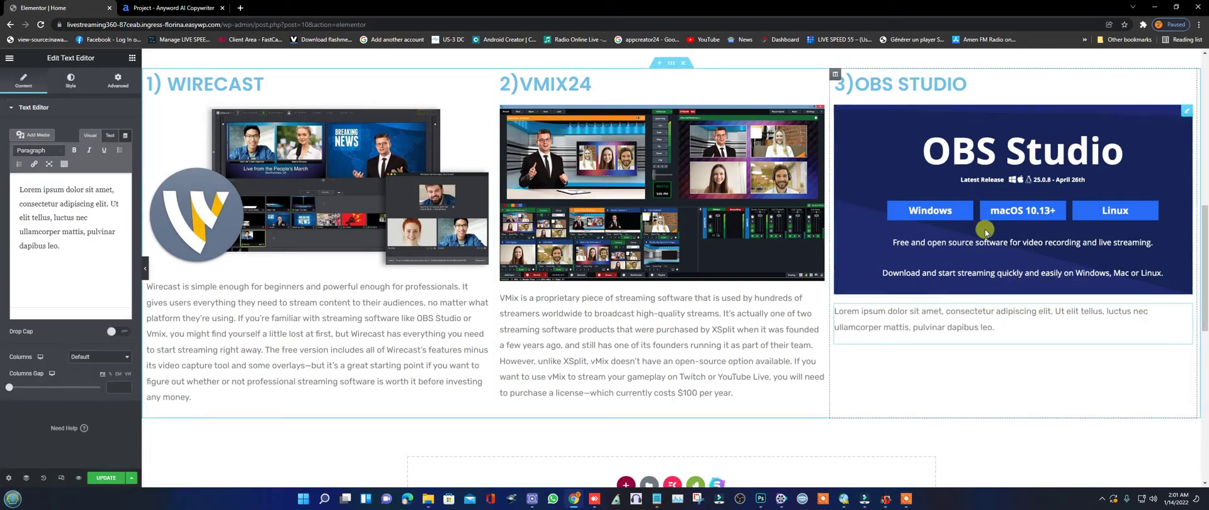
click(171, 9)
scroll(484, 309, down, 3)
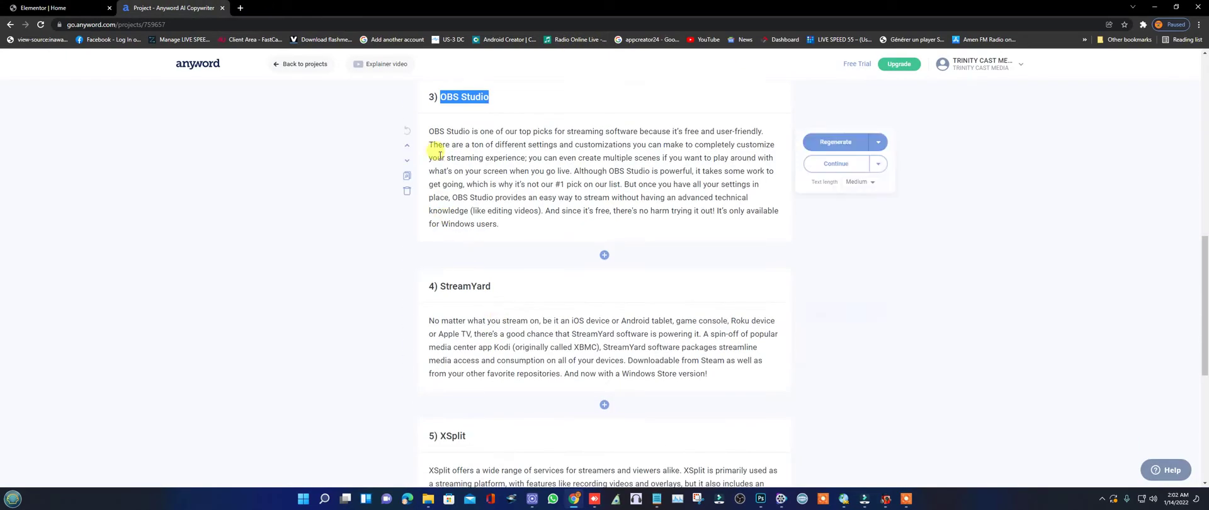
drag(429, 131, 499, 216)
key(ctrl+c)
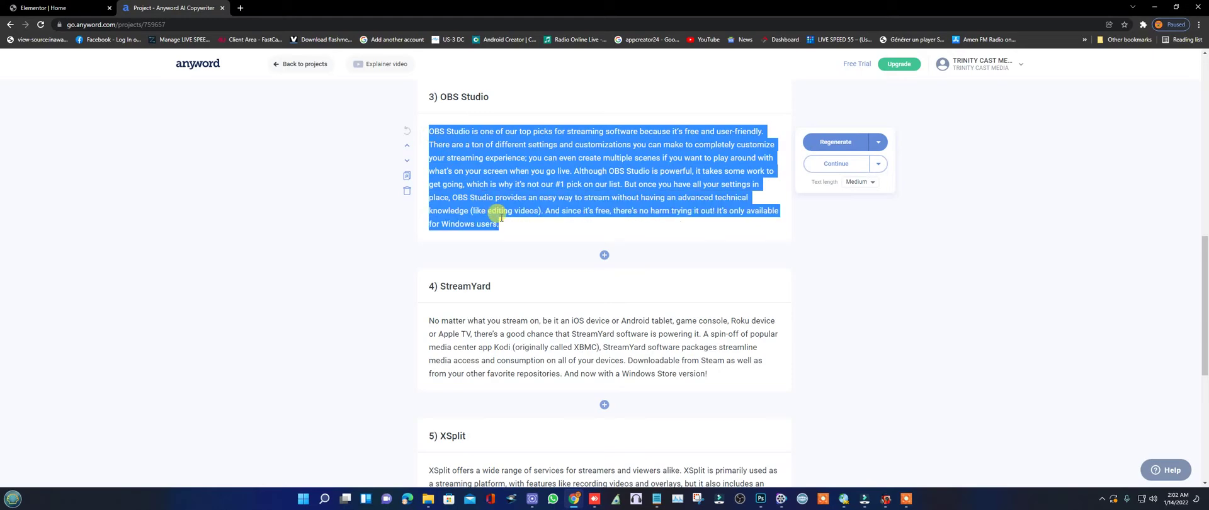
right_click(522, 186)
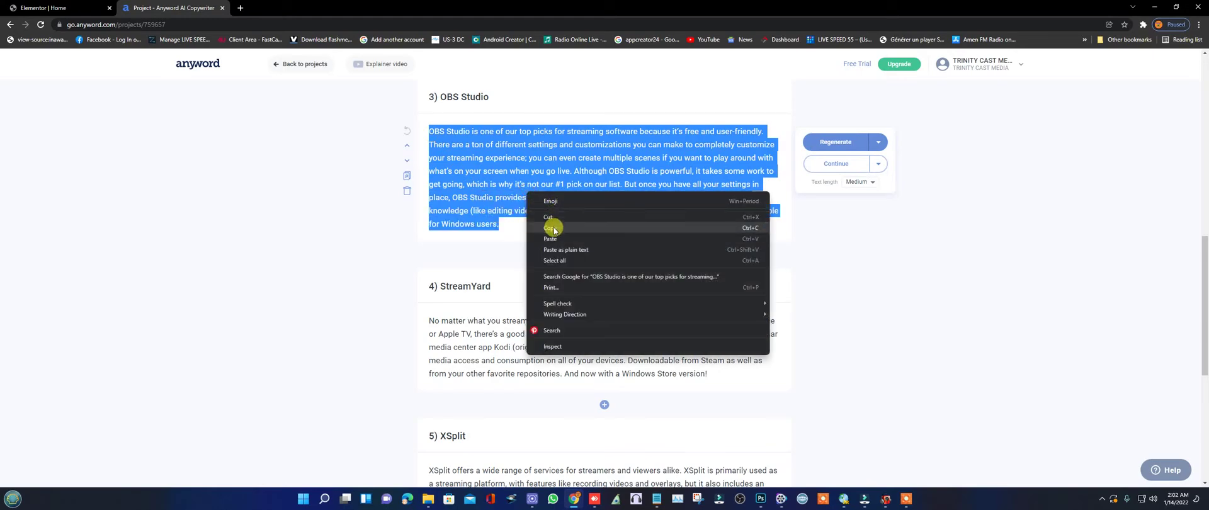
click(553, 225)
Return to the Elementor page and replace the new text widget's placeholder with the copied OBS Studio paragraph.
click(50, 8)
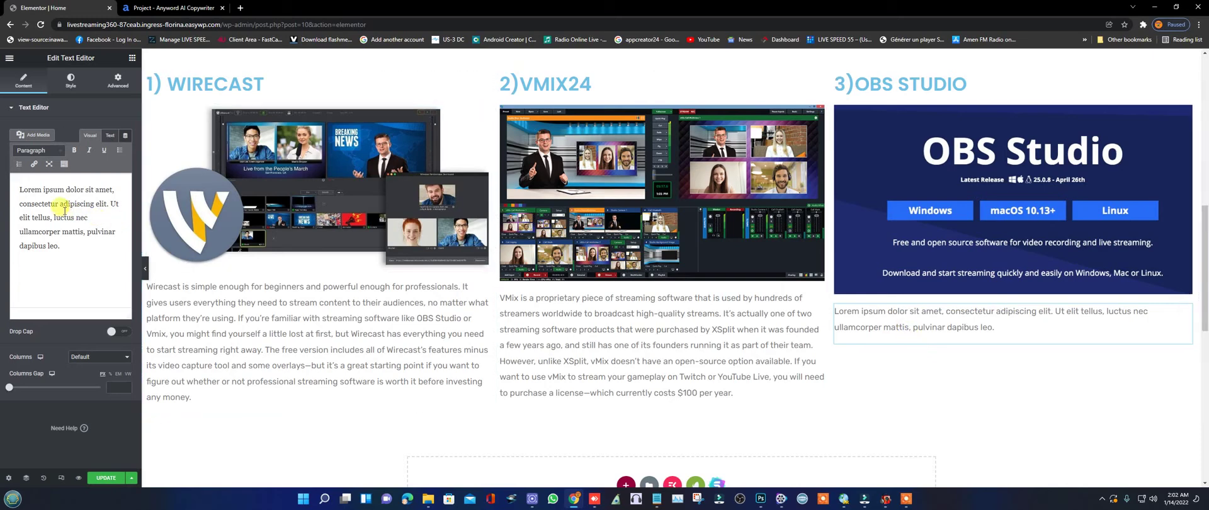
drag(21, 189, 74, 247)
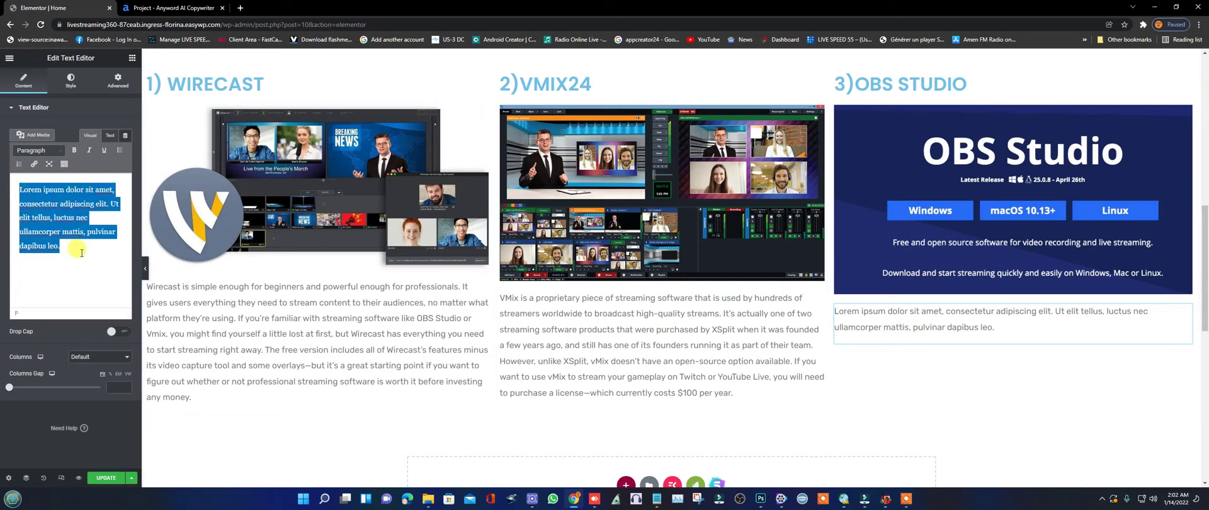
right_click(77, 222)
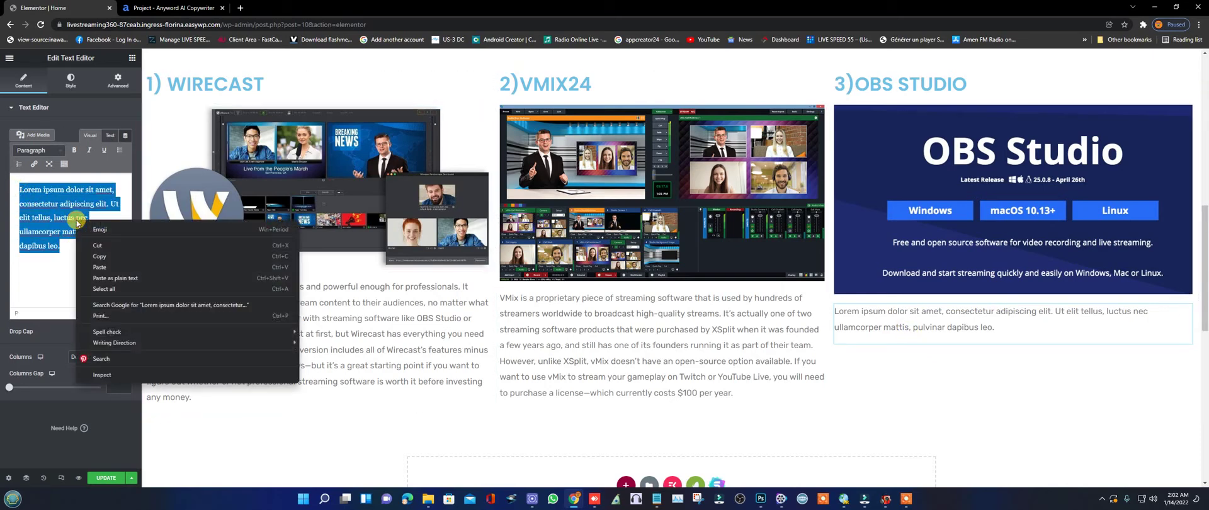
click(101, 267)
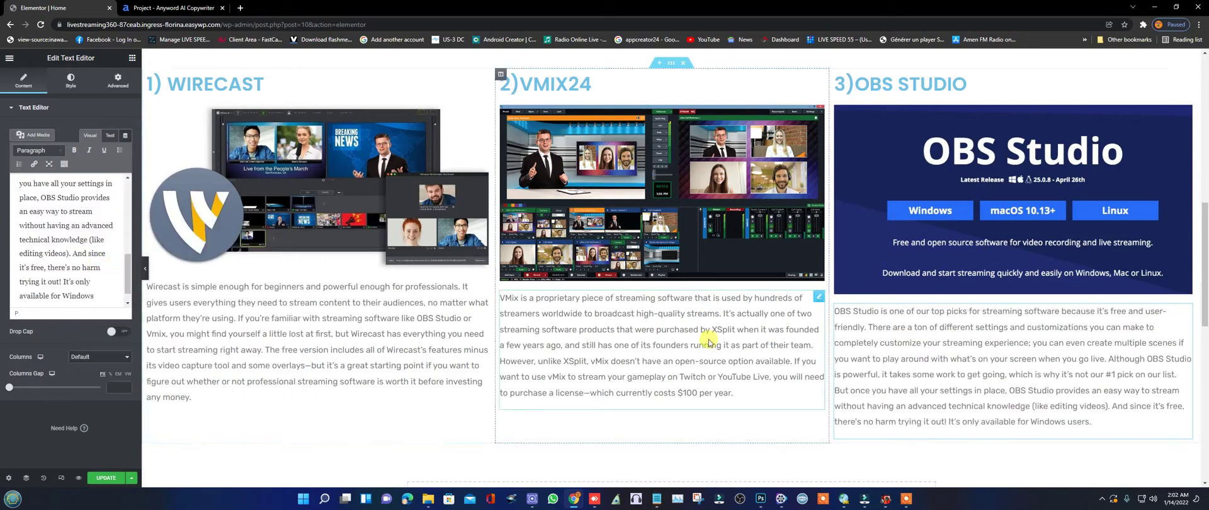
Widen the second column slightly at its border with the third column and update the page.
scroll(853, 322, down, 2)
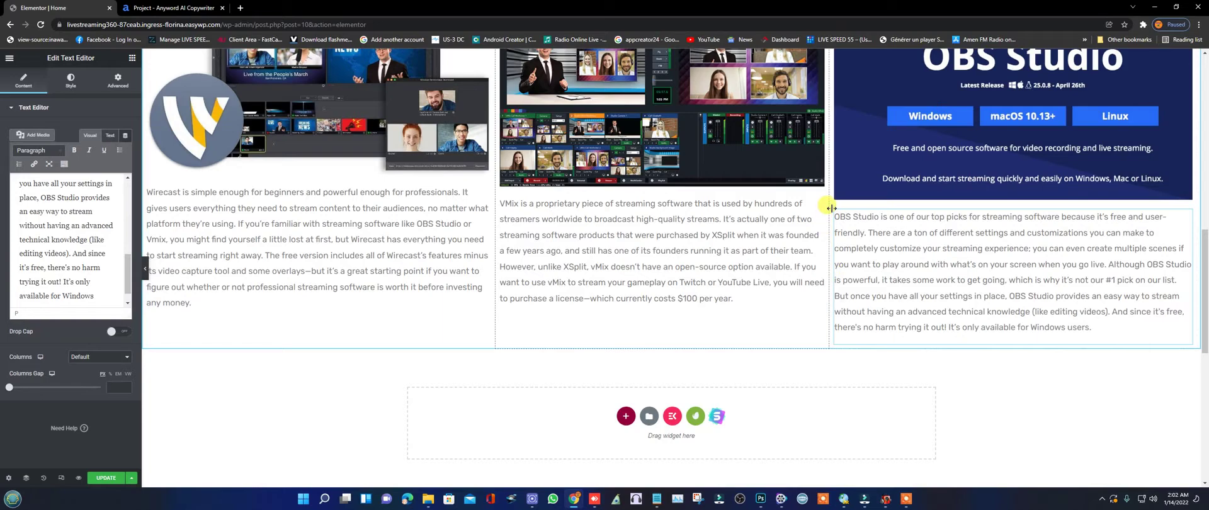
drag(831, 208, 846, 214)
scroll(830, 251, up, 3)
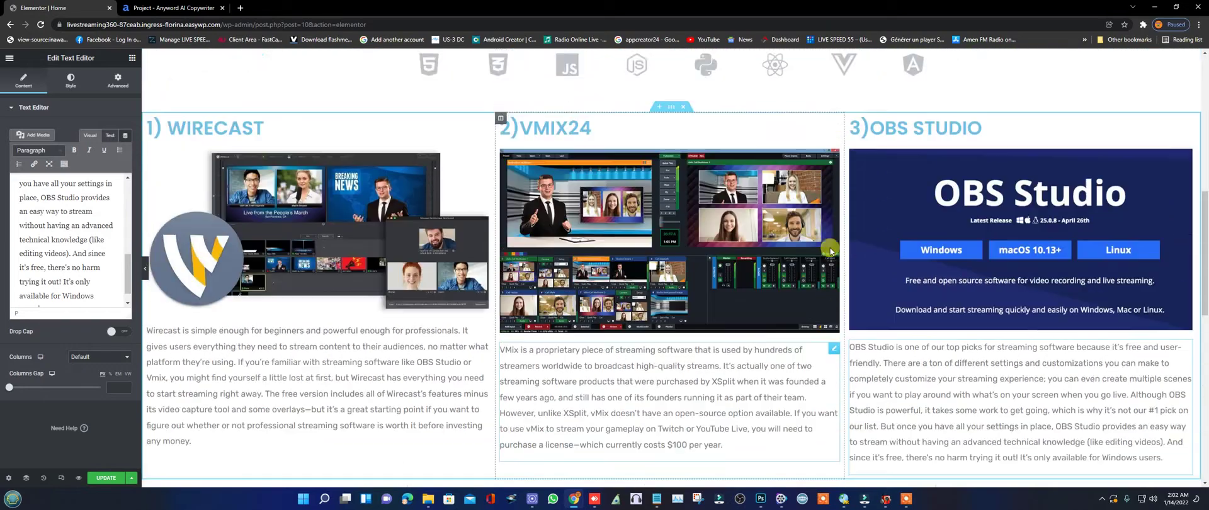
scroll(830, 250, down, 4)
scroll(830, 250, down, 2)
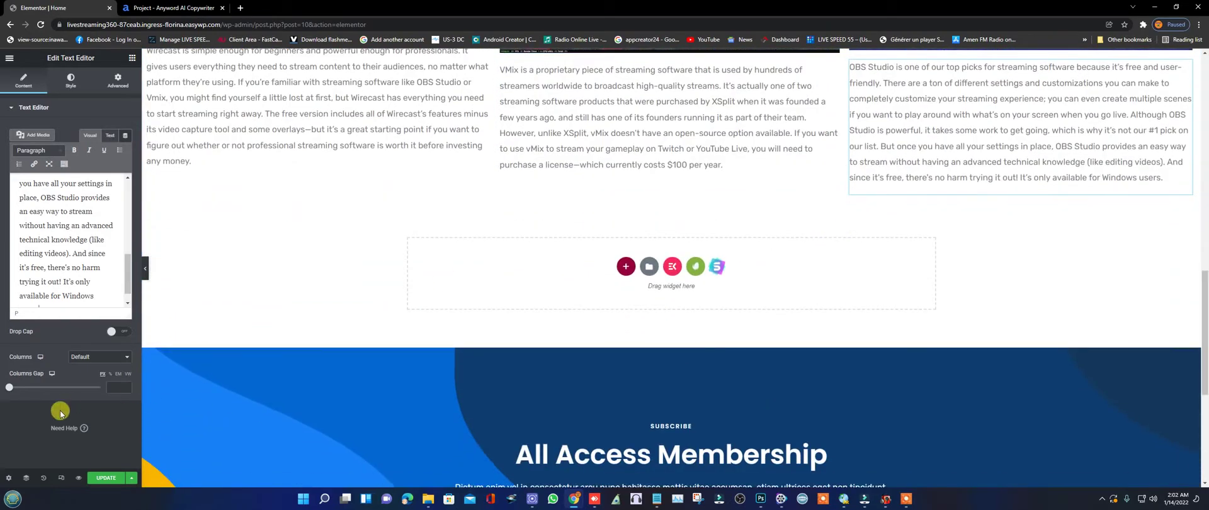
click(107, 479)
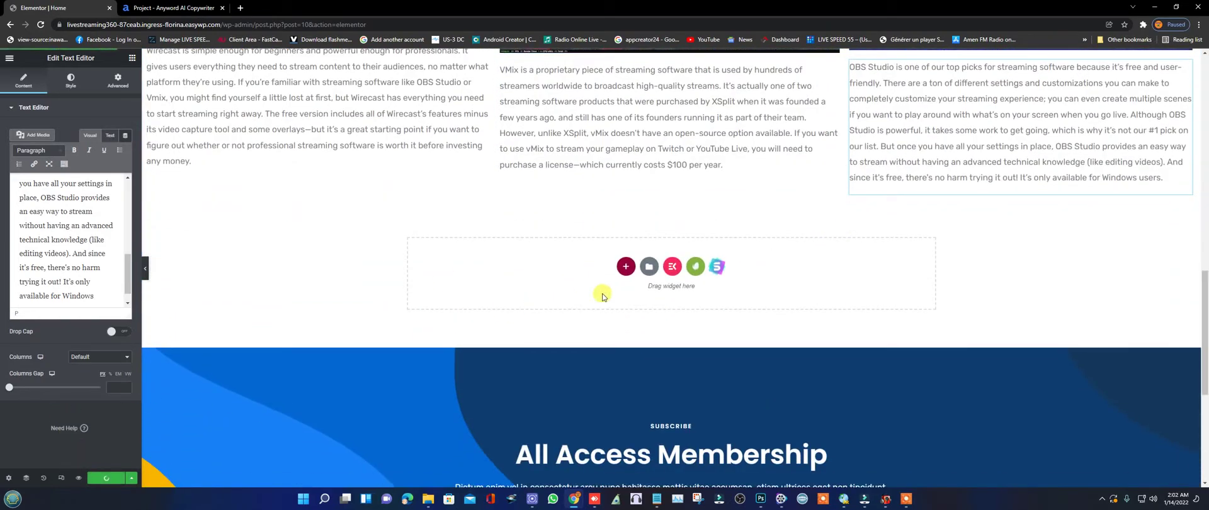
Add a new section with three equal columns below the Wirecast, vMix and OBS Studio section.
scroll(715, 287, up, 6)
scroll(714, 286, up, 2)
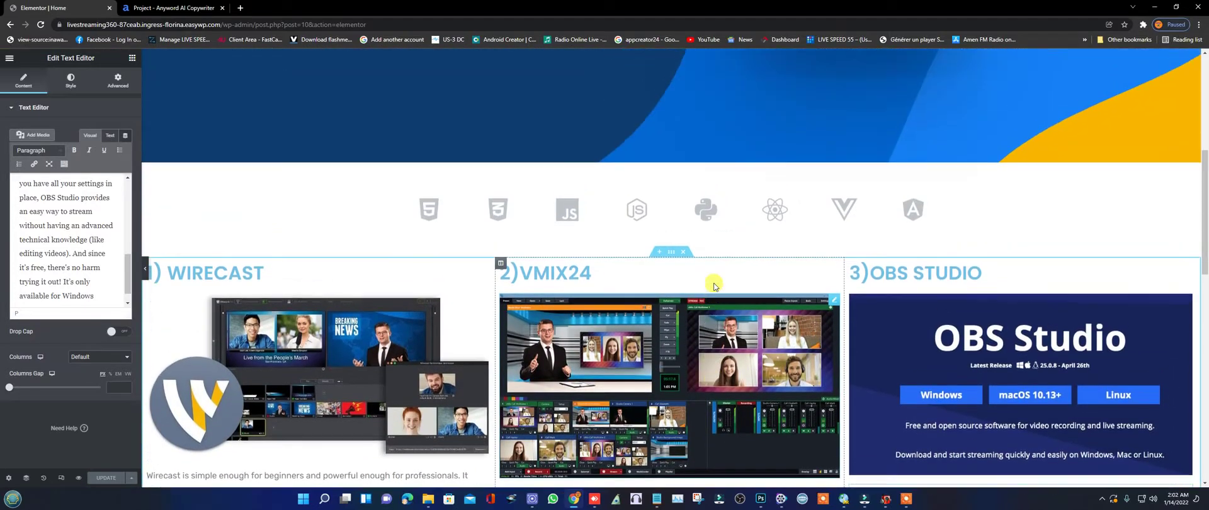
scroll(714, 287, down, 5)
scroll(714, 286, down, 2)
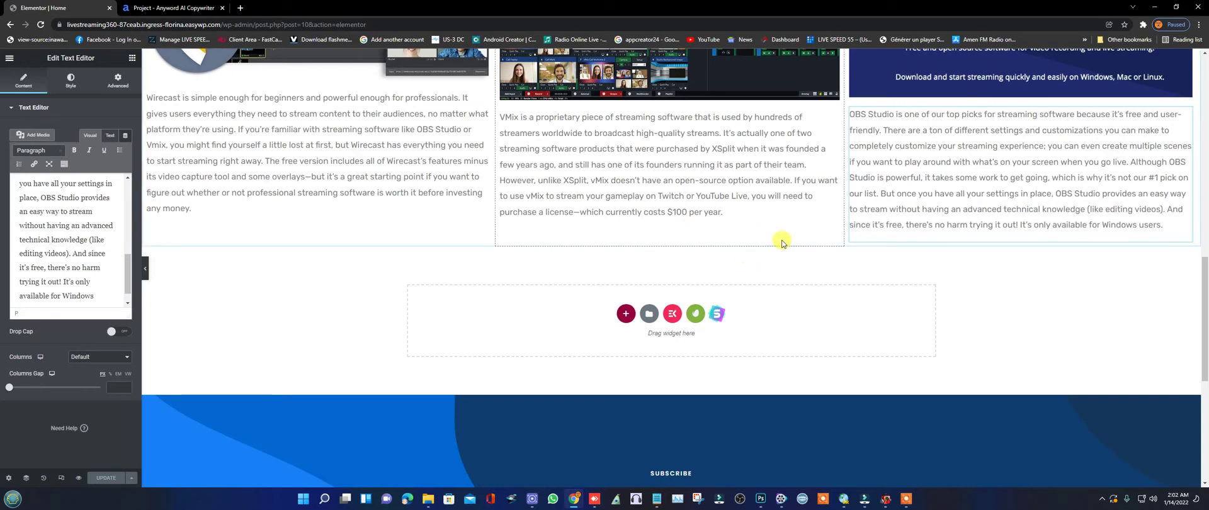
scroll(685, 270, down, 1)
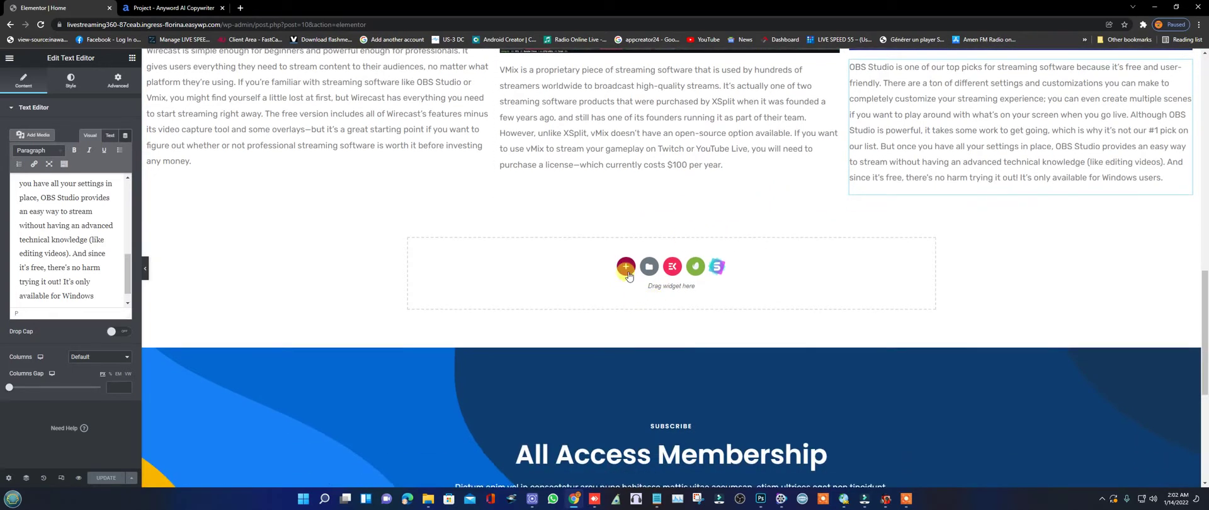
click(625, 266)
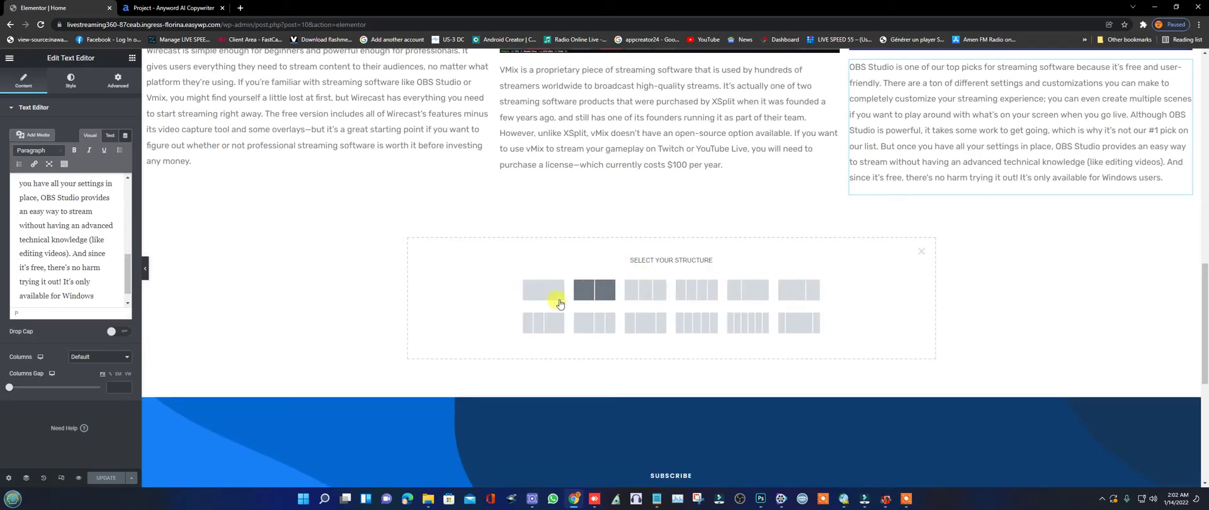
click(652, 294)
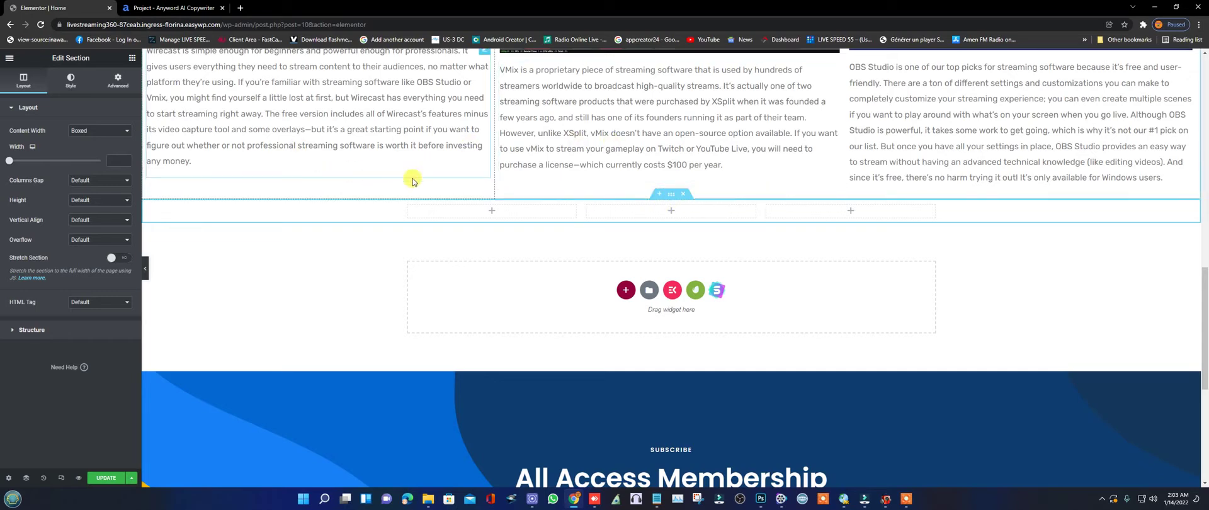
Set the new three-column section's content width to Full Width.
scroll(693, 148, up, 5)
scroll(692, 227, down, 3)
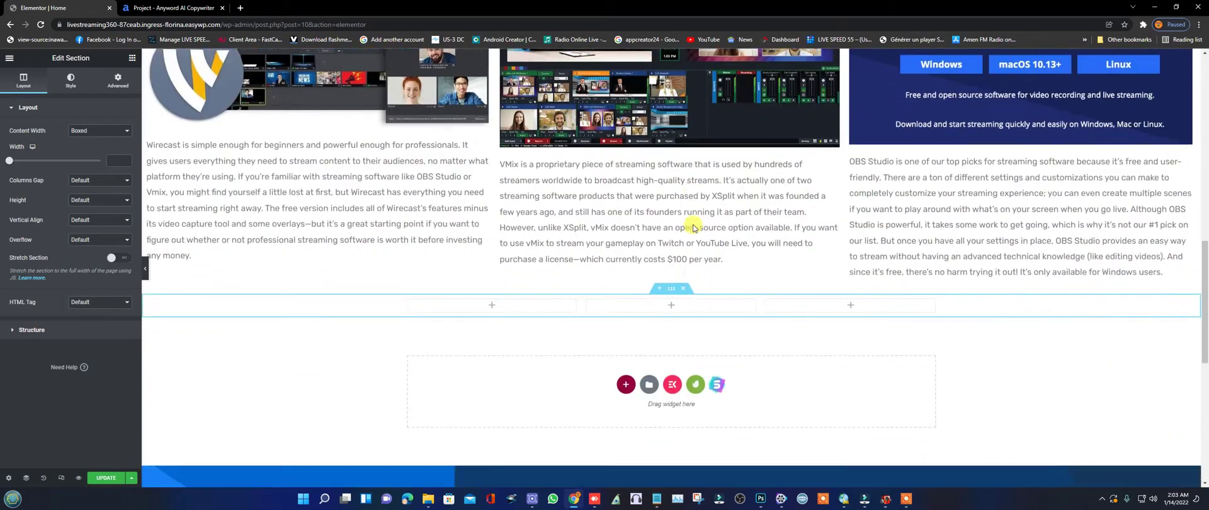
scroll(693, 227, down, 1)
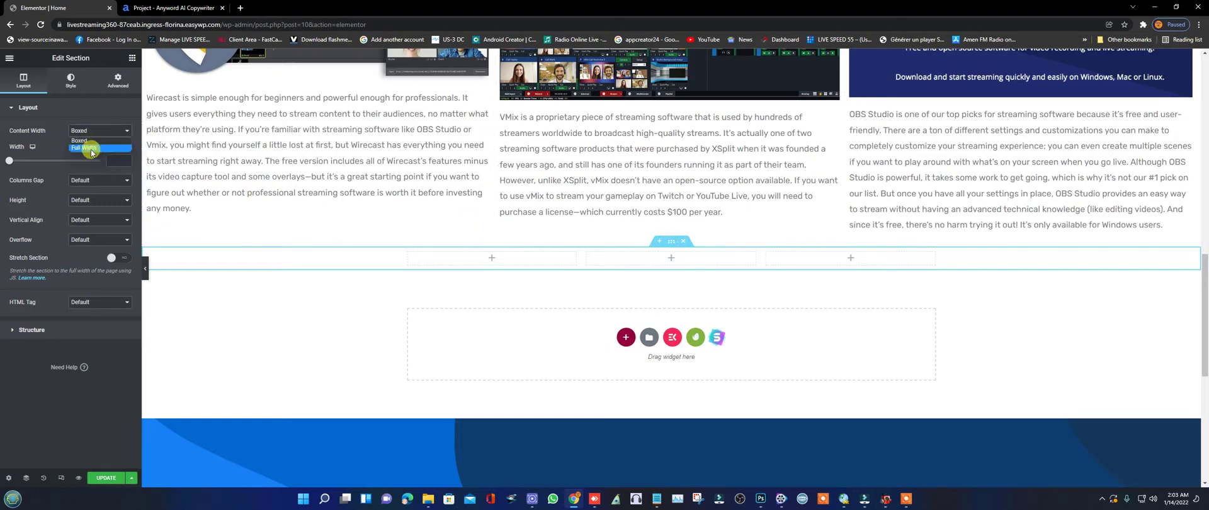
click(91, 148)
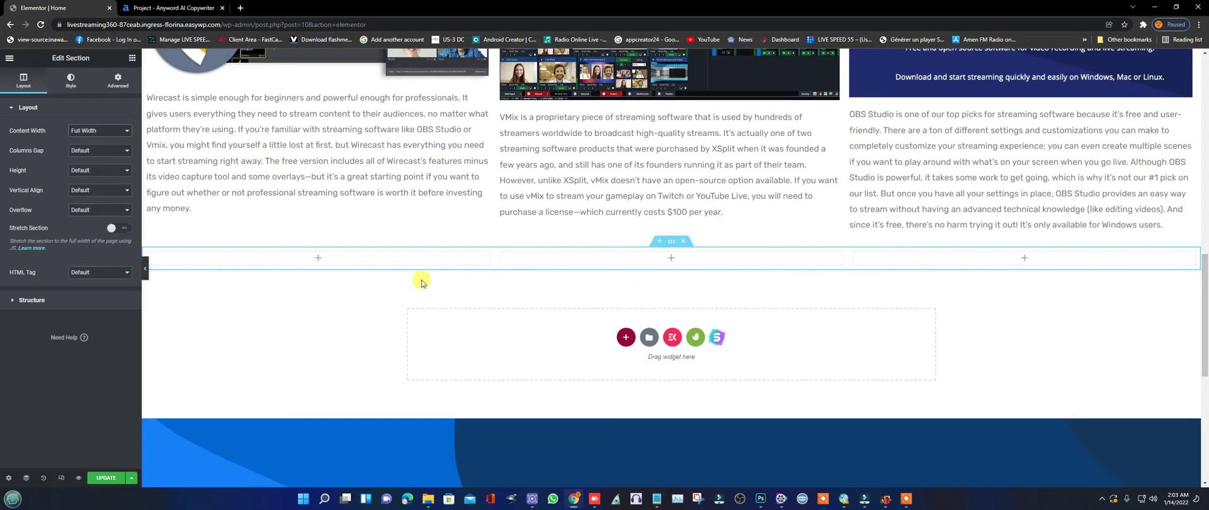
Place an Image widget in each of the three empty columns of the new section.
scroll(422, 282, up, 15)
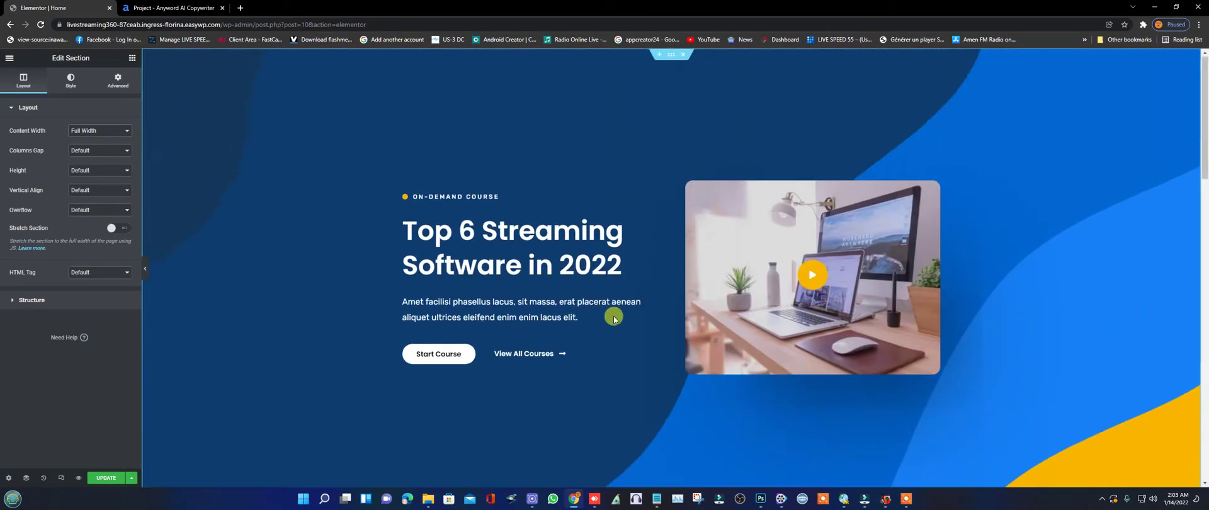
scroll(613, 317, down, 15)
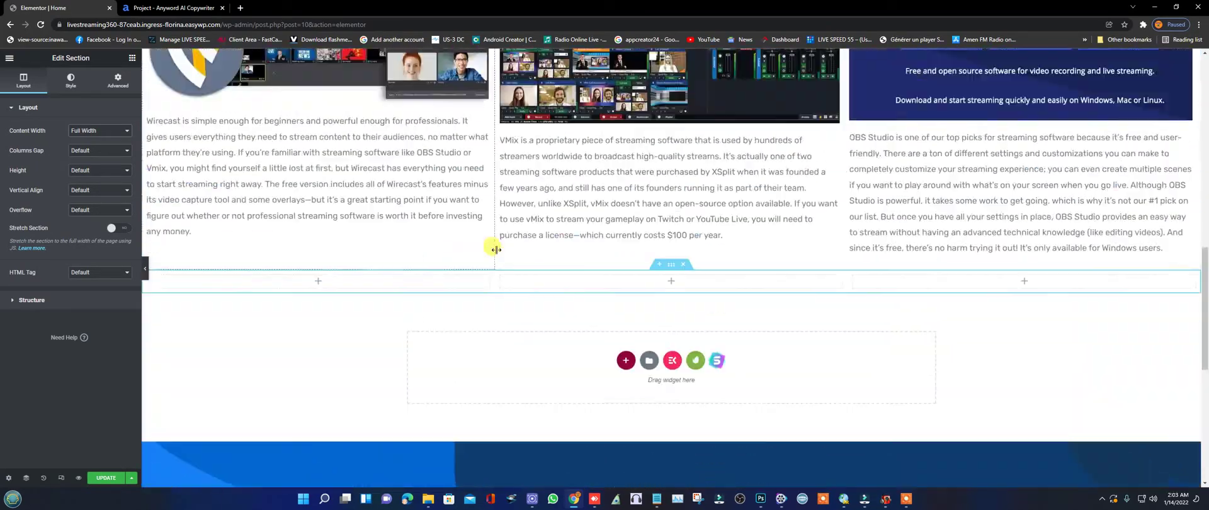
scroll(496, 249, up, 12)
scroll(623, 280, down, 11)
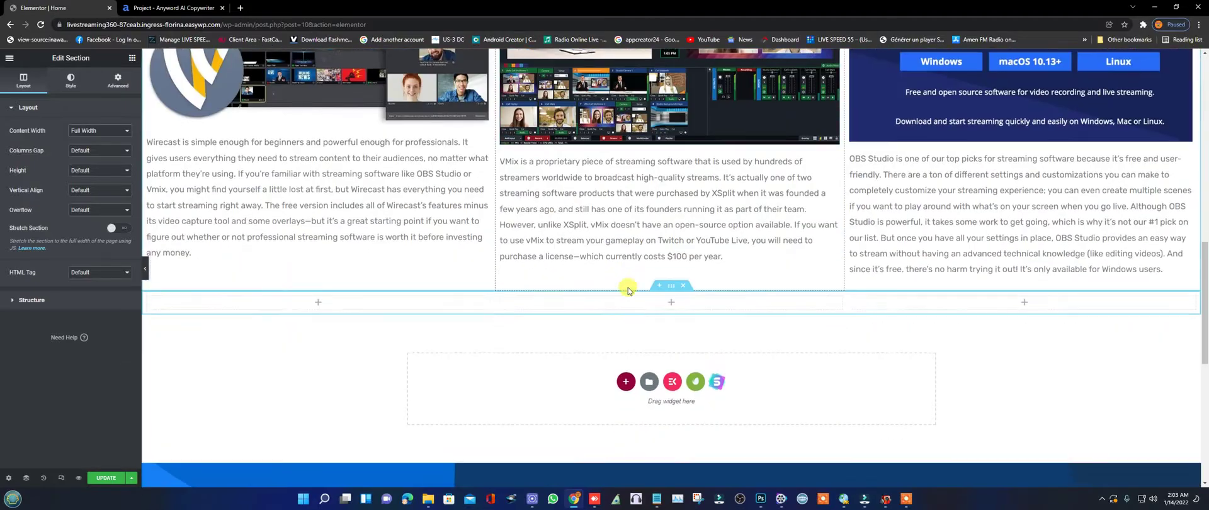
scroll(628, 290, down, 1)
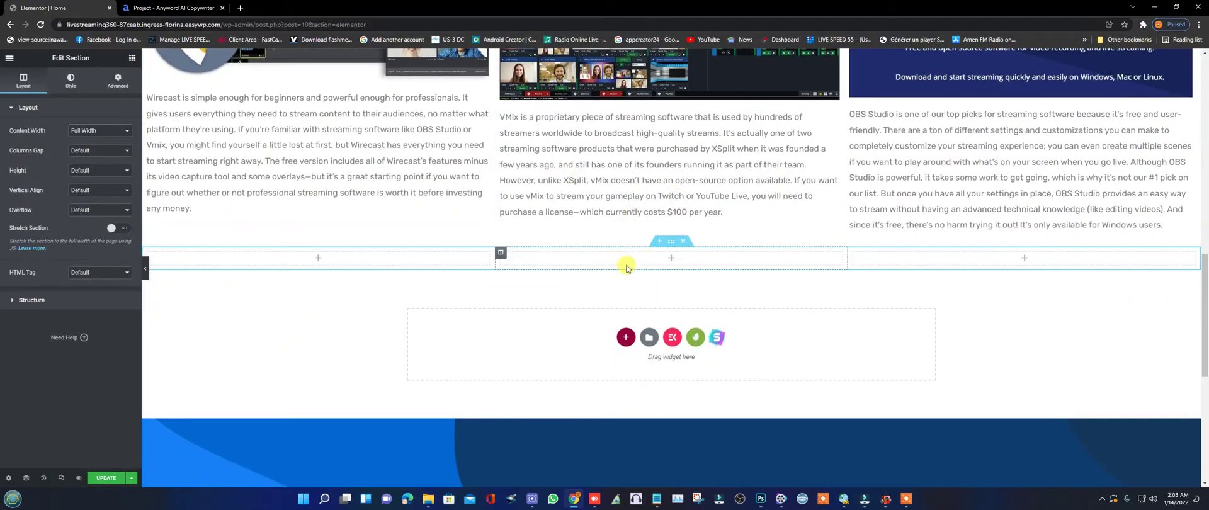
scroll(626, 267, down, 1)
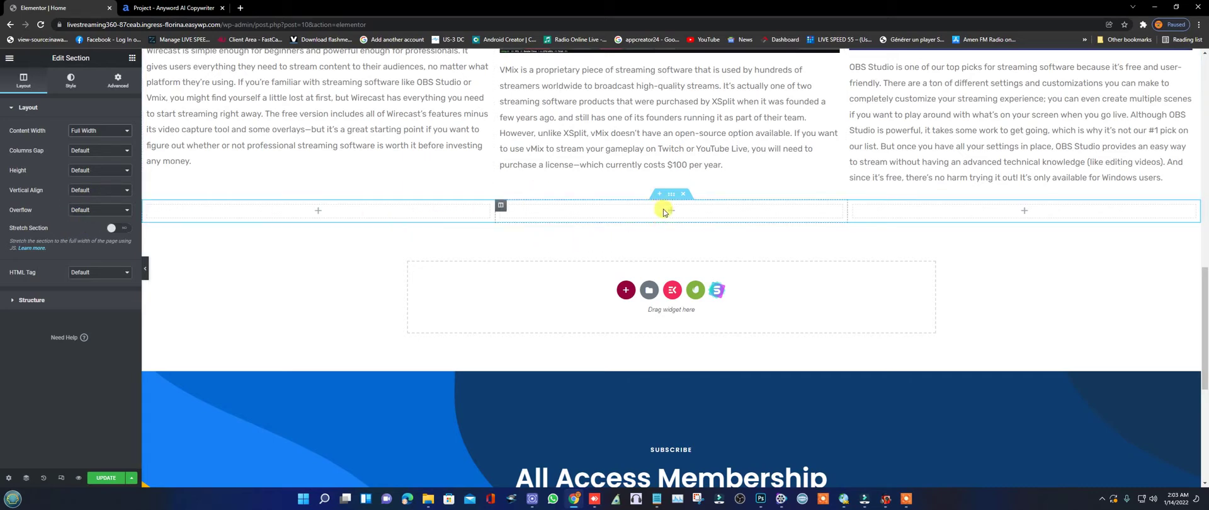
click(320, 212)
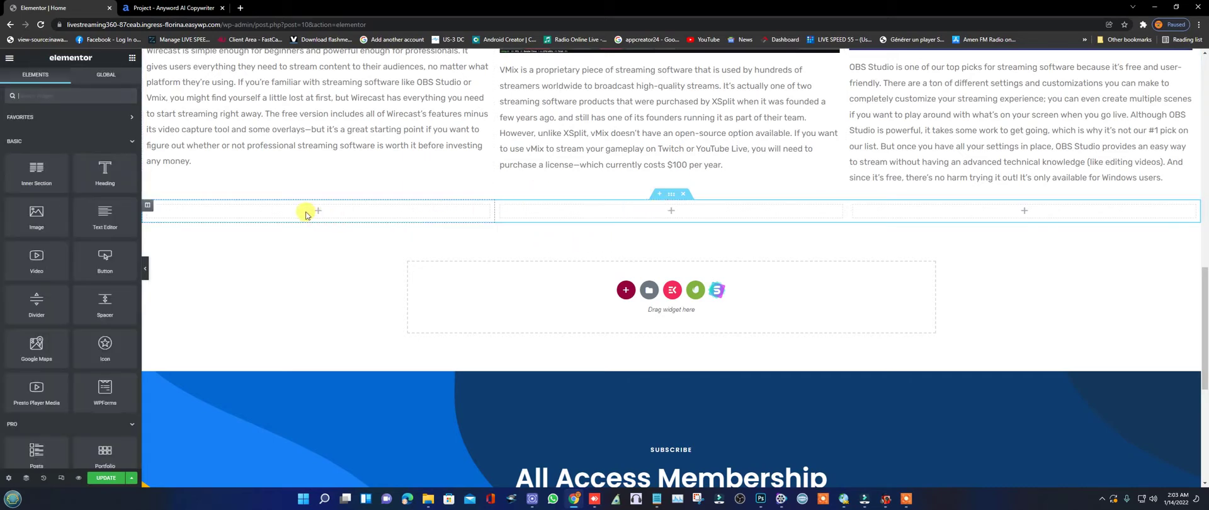
drag(36, 214, 302, 216)
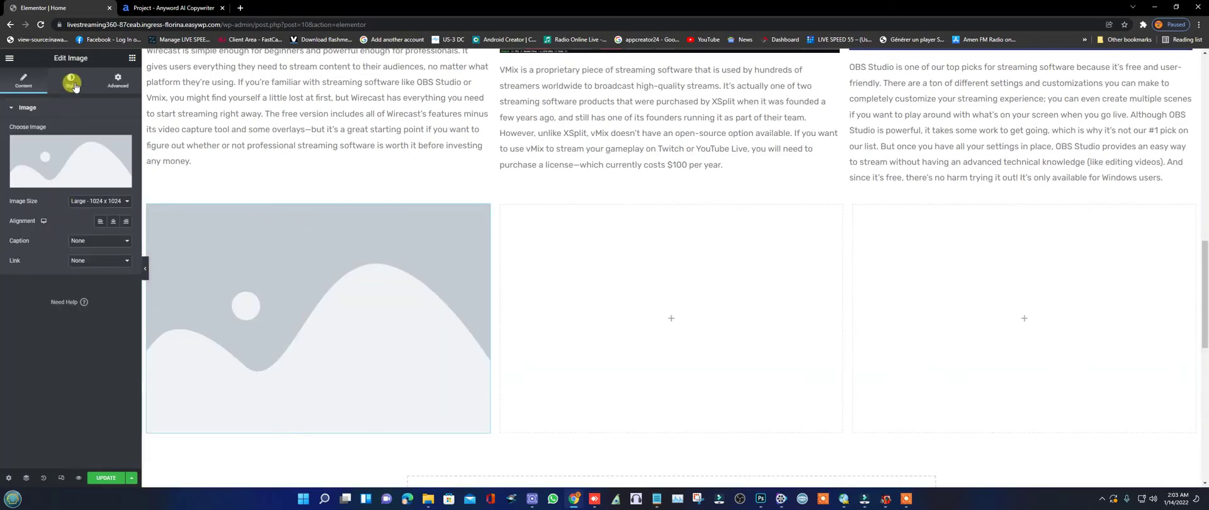
click(130, 57)
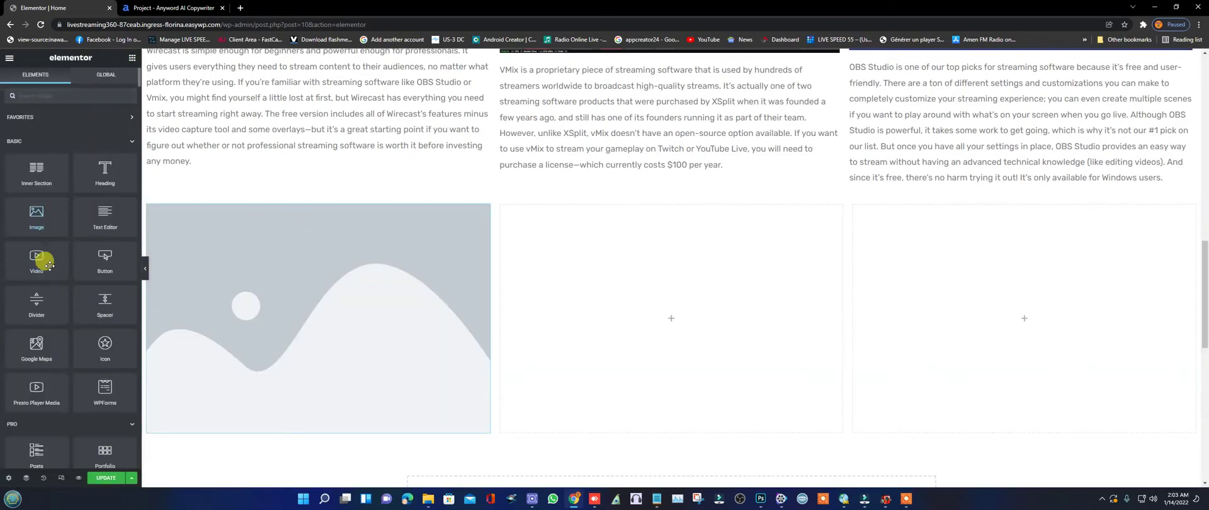
drag(26, 214, 701, 308)
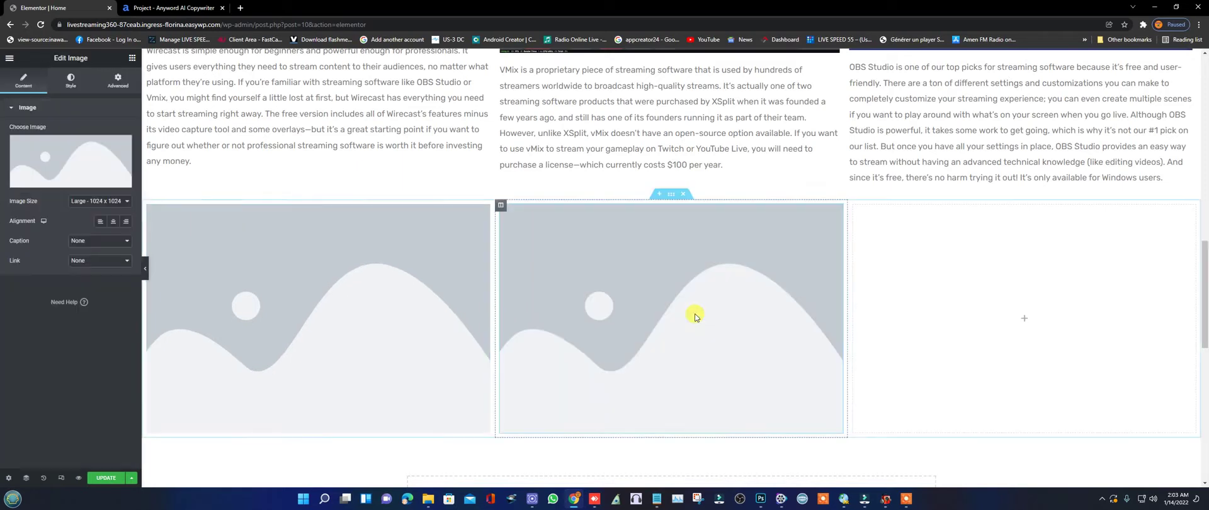
click(131, 58)
drag(36, 214, 1001, 308)
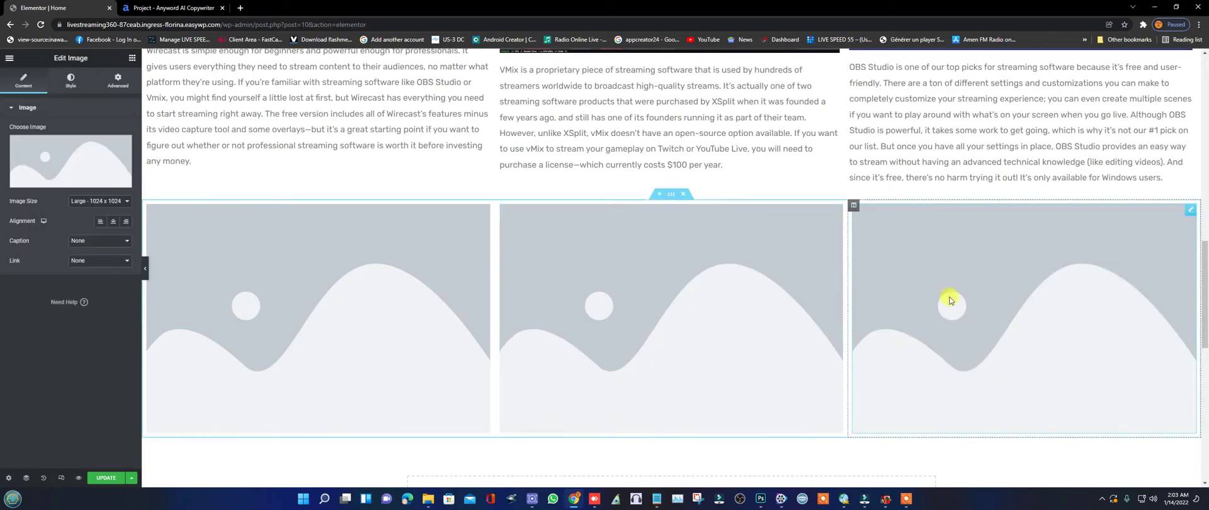
scroll(950, 301, down, 2)
scroll(658, 206, up, 2)
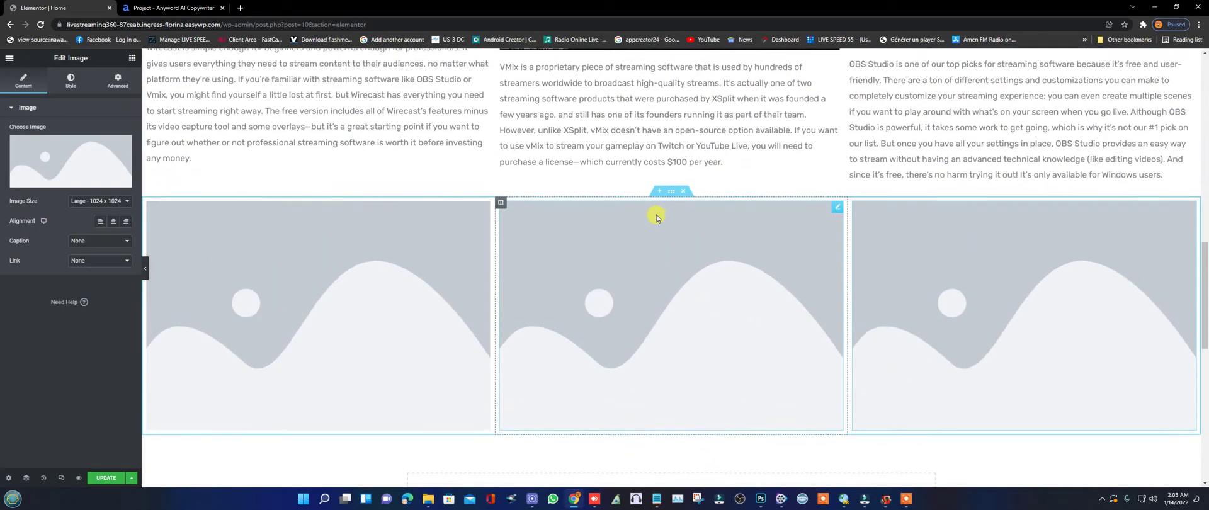
scroll(656, 216, down, 2)
scroll(655, 215, up, 5)
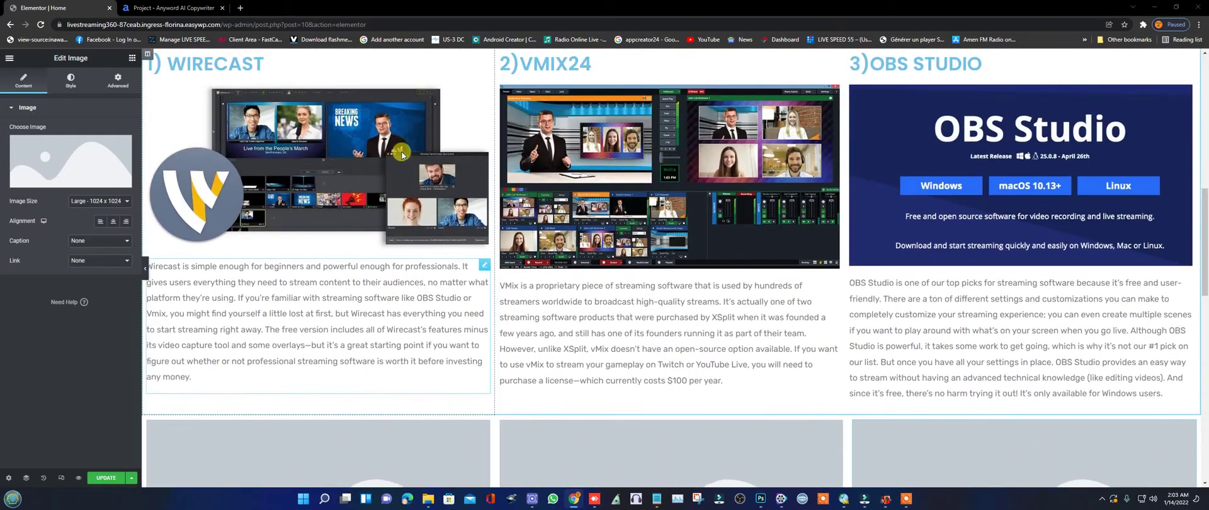
scroll(402, 151, up, 2)
scroll(827, 214, down, 4)
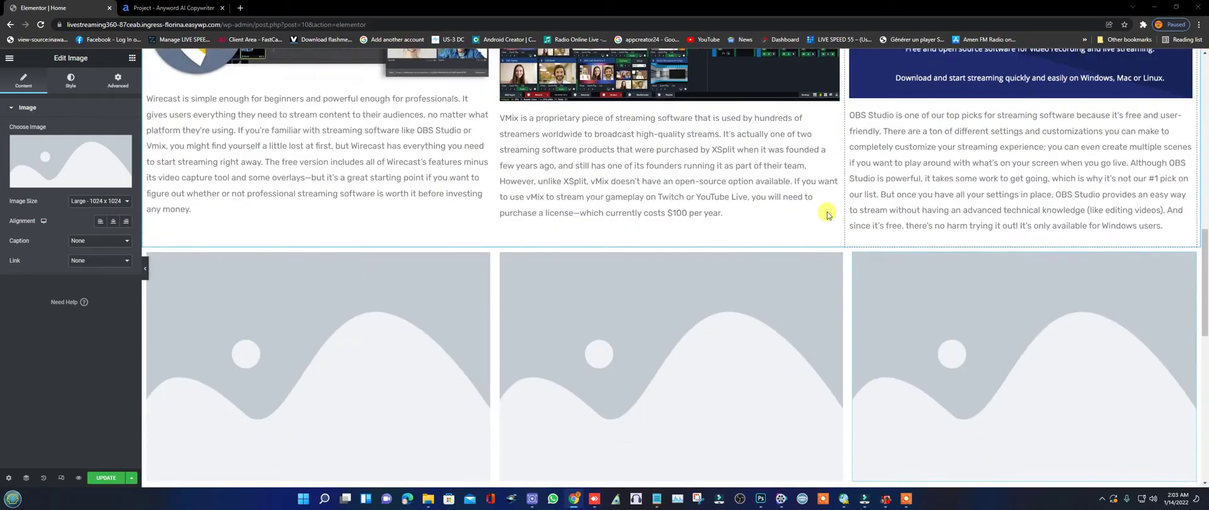
scroll(354, 278, down, 2)
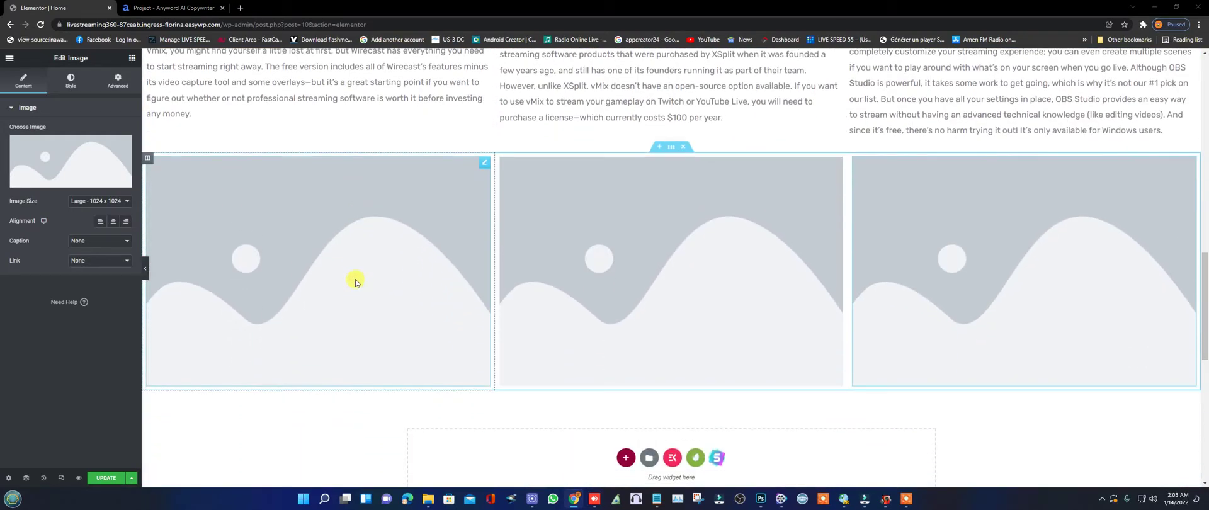
Switch to the Anyword project and copy the word StreamYard from the title of the article's fourth entry.
click(173, 13)
scroll(529, 324, down, 3)
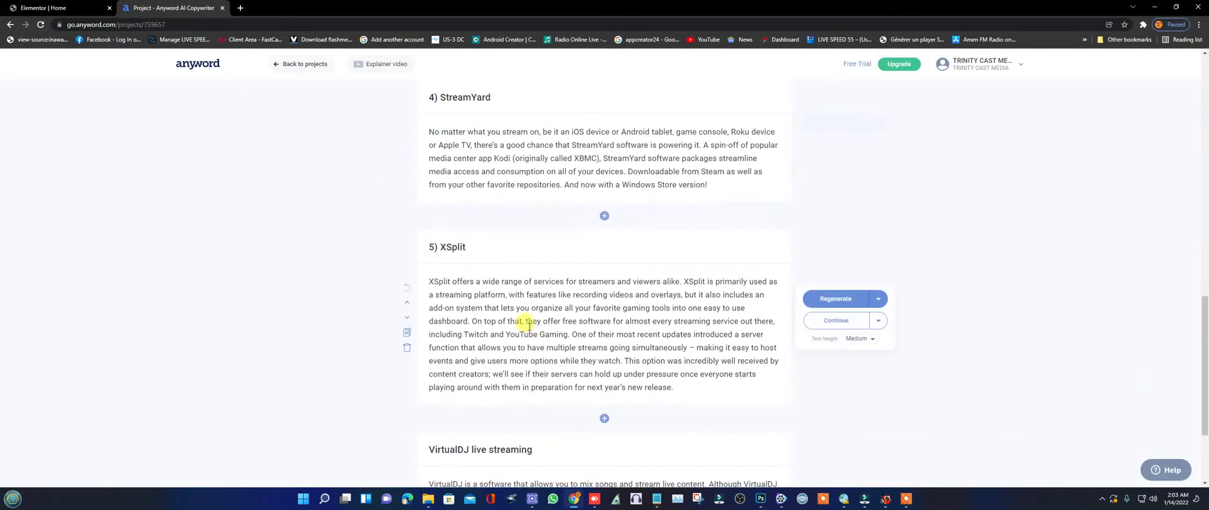
scroll(529, 324, up, 1)
double_click(503, 145)
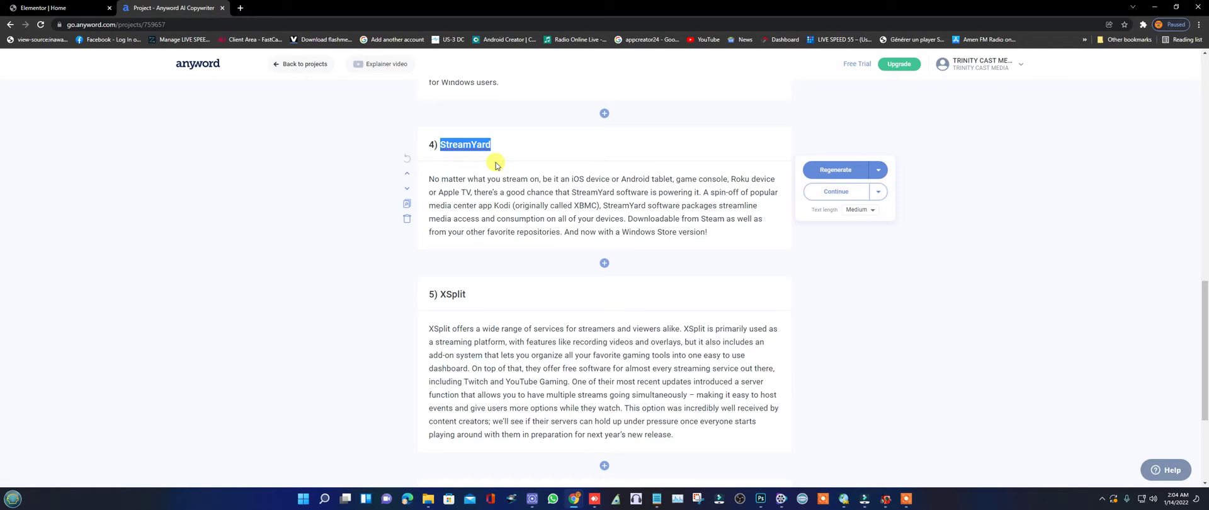
scroll(489, 216, down, 2)
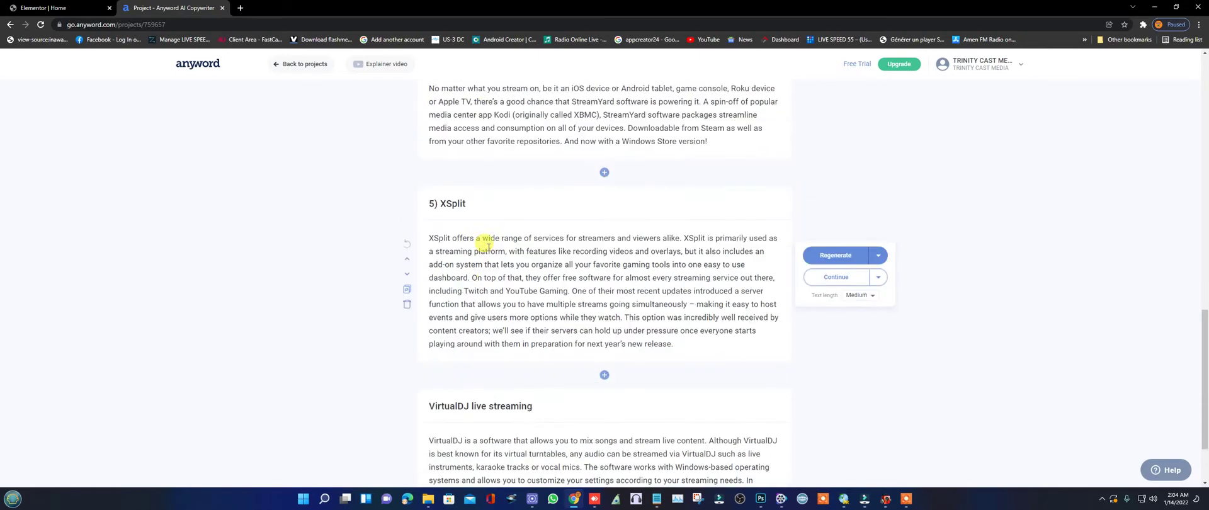
scroll(466, 238, up, 3)
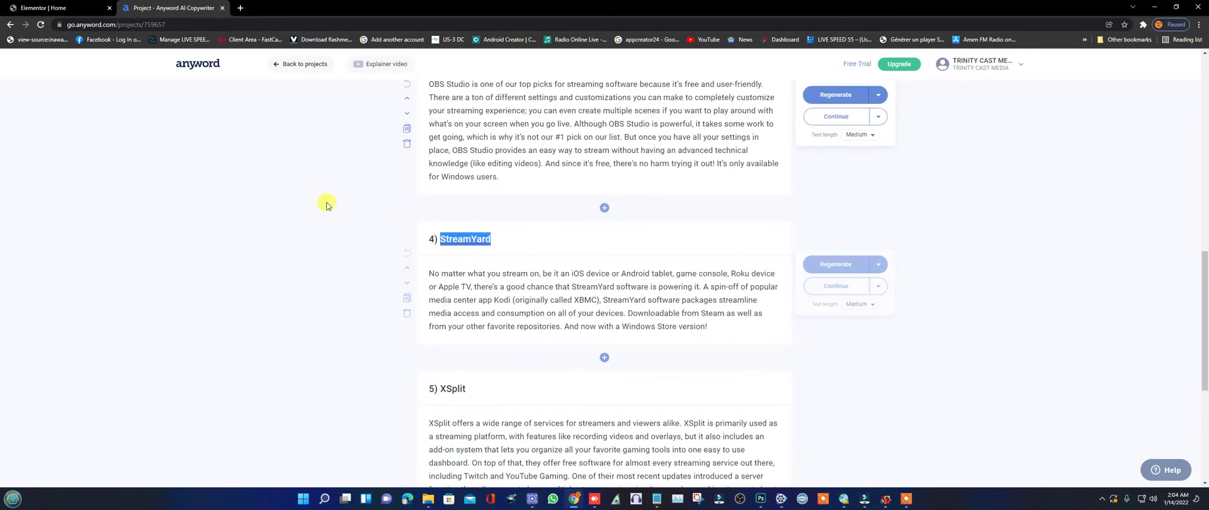
right_click(464, 242)
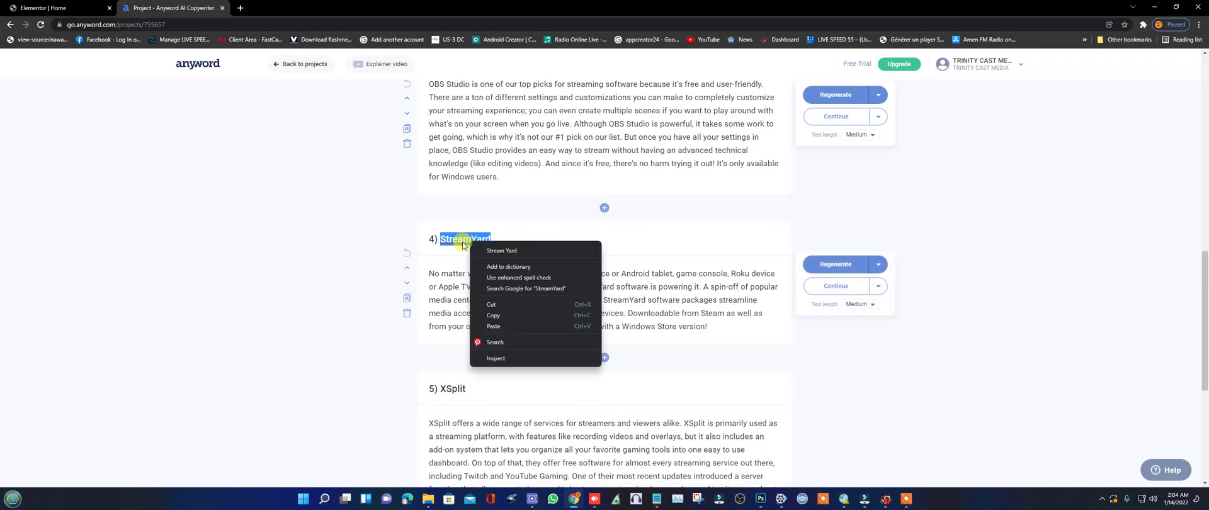
click(493, 316)
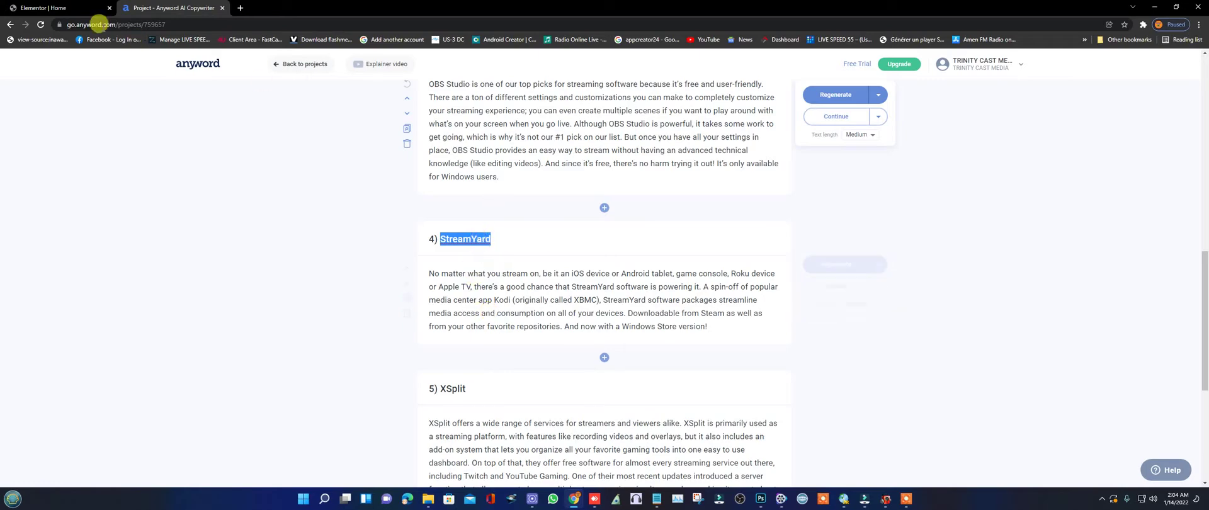
Back in Elementor, add a heading reading "4)StreamYard" above the image placeholder in the new section's first column and update the page.
click(59, 9)
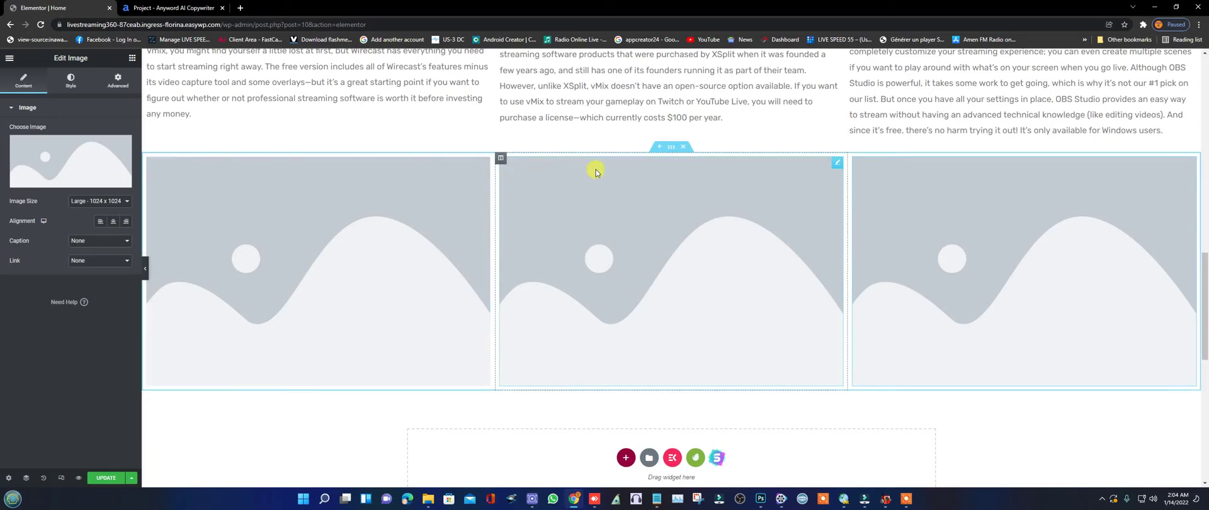
click(131, 59)
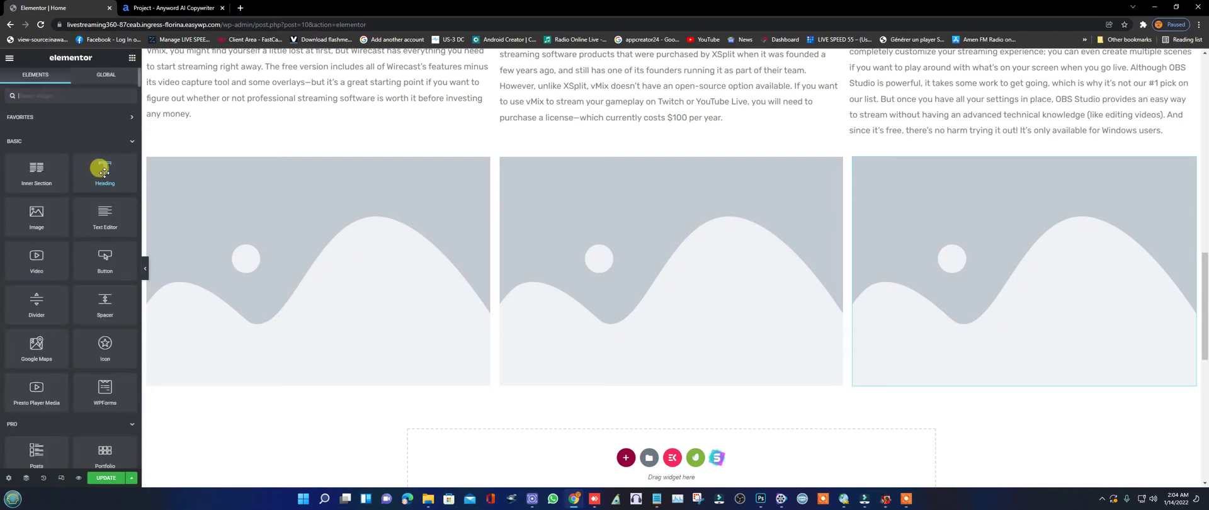
drag(104, 171, 181, 162)
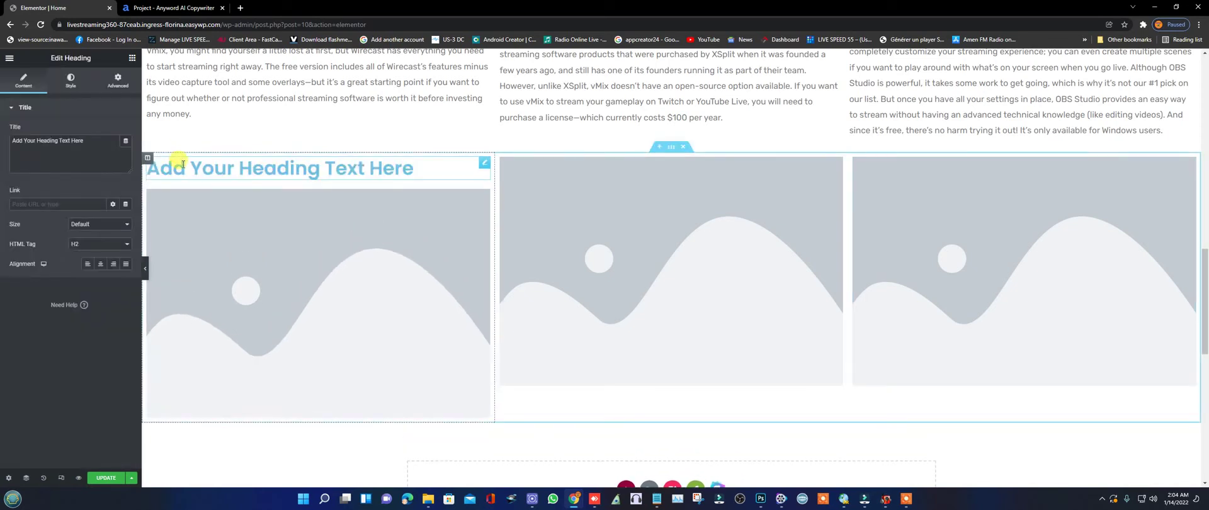
drag(86, 140, 11, 139)
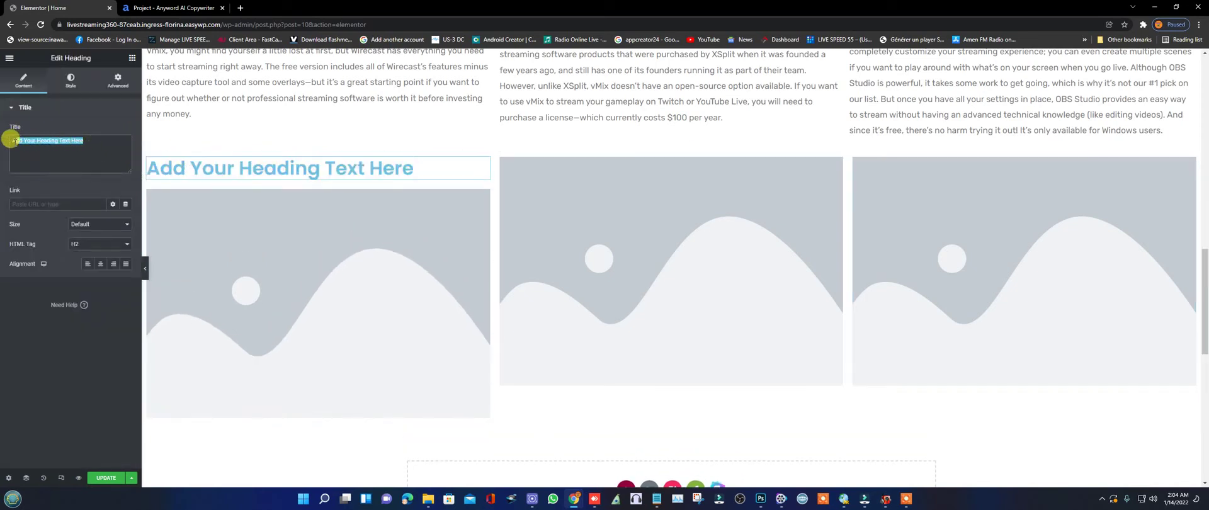
right_click(14, 140)
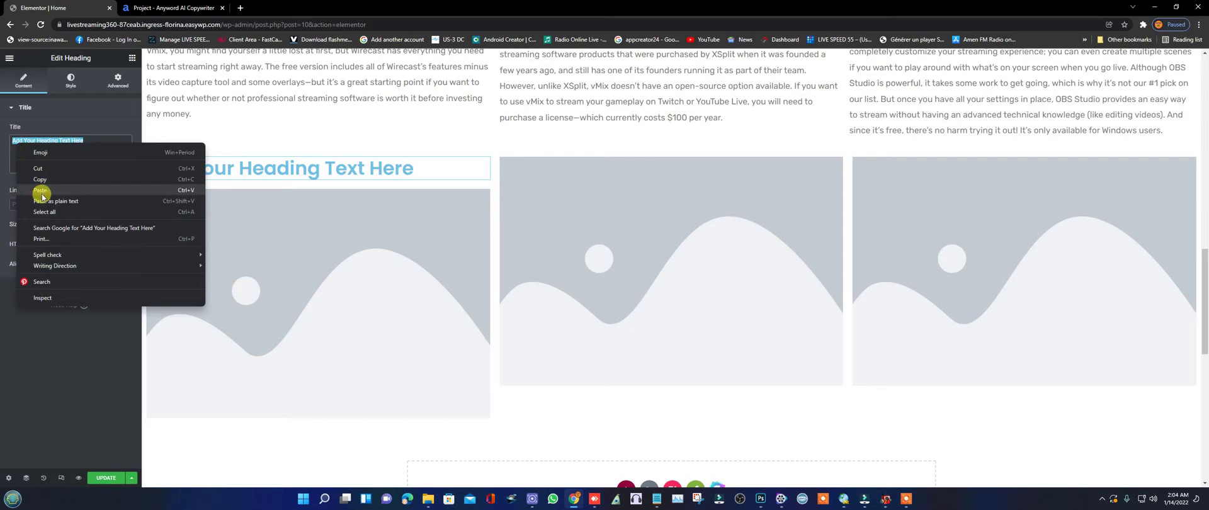
click(41, 192)
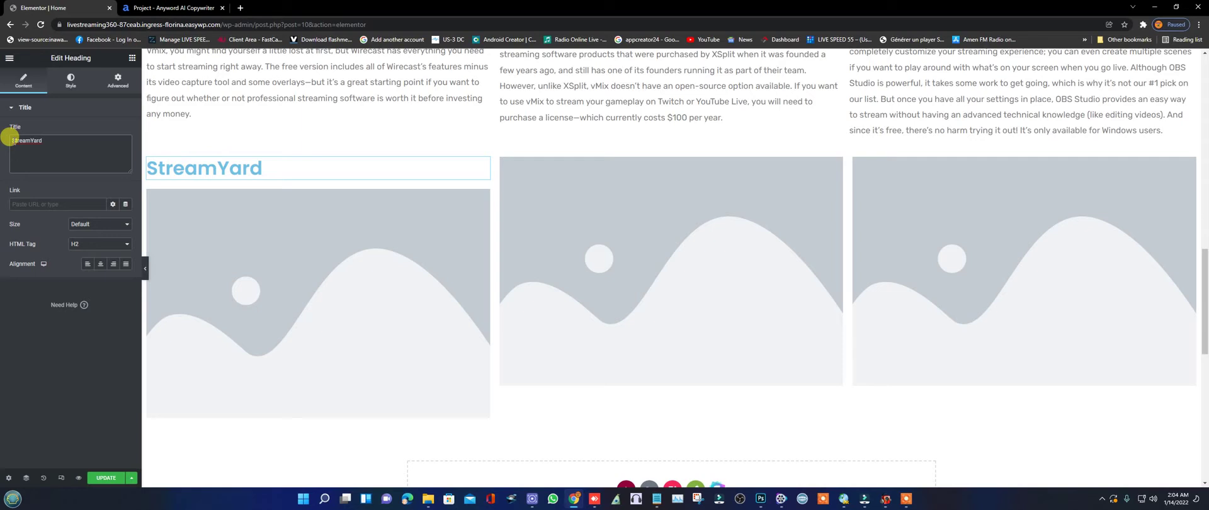
text(4))
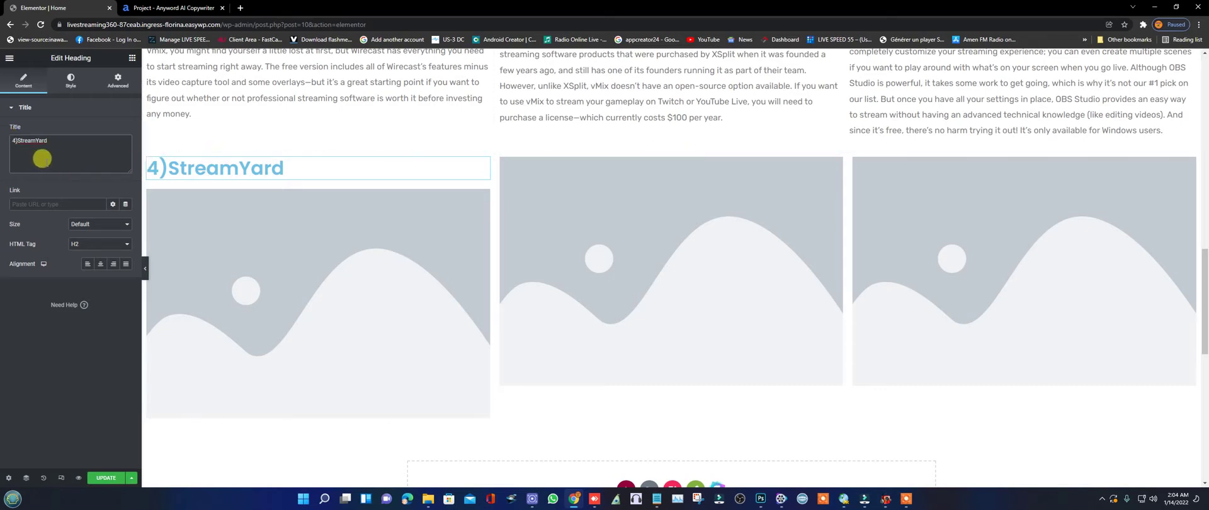
scroll(256, 333, down, 1)
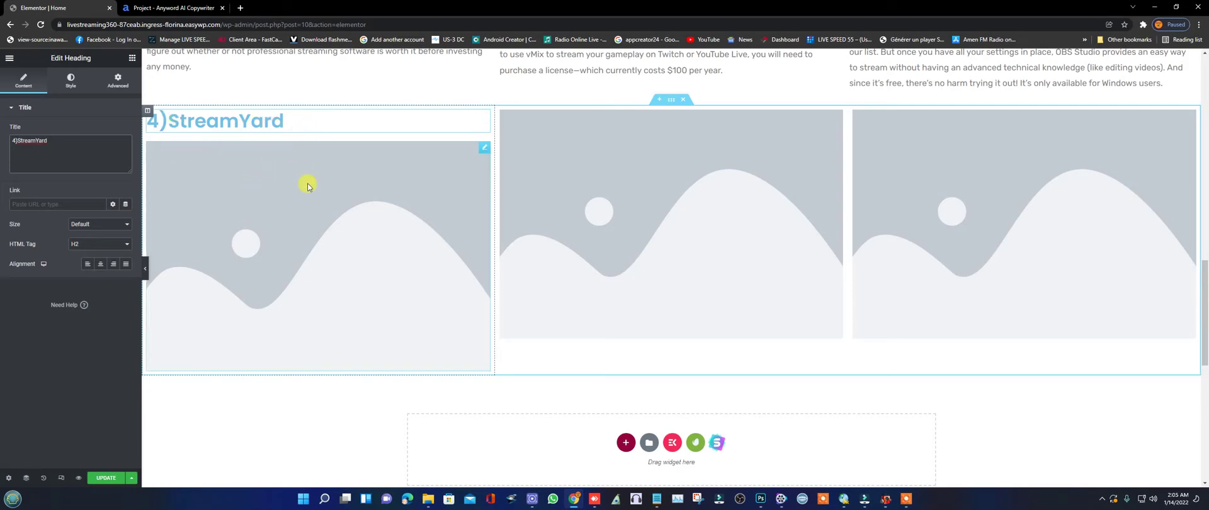
scroll(309, 185, up, 3)
scroll(277, 189, down, 3)
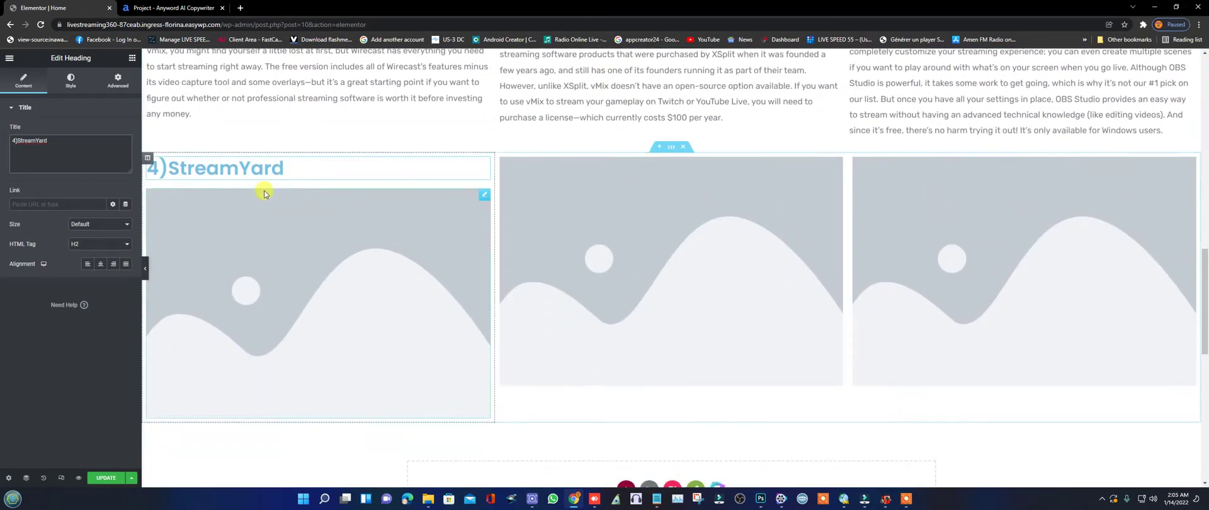
click(104, 479)
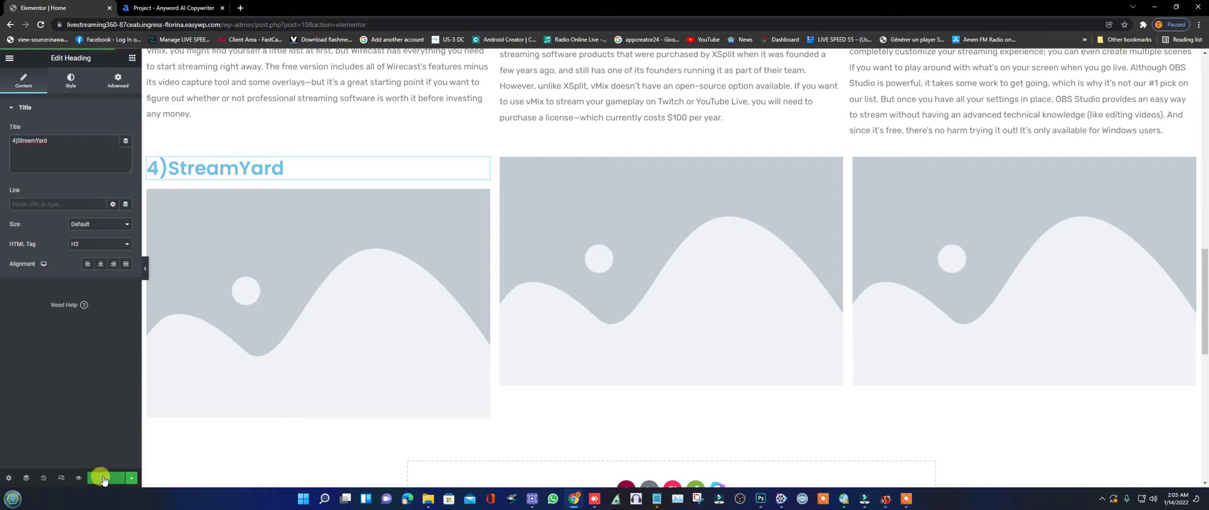
Upload the facebook-live-for-small-businesses picture and insert it into the Image widget under the StreamYard heading.
scroll(353, 359, up, 10)
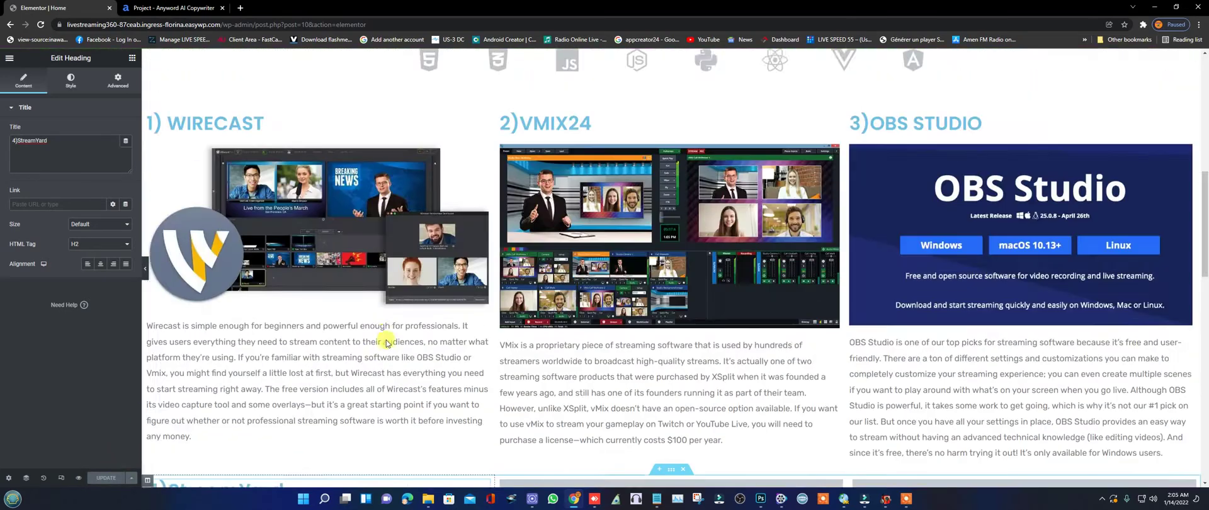
scroll(352, 320, down, 6)
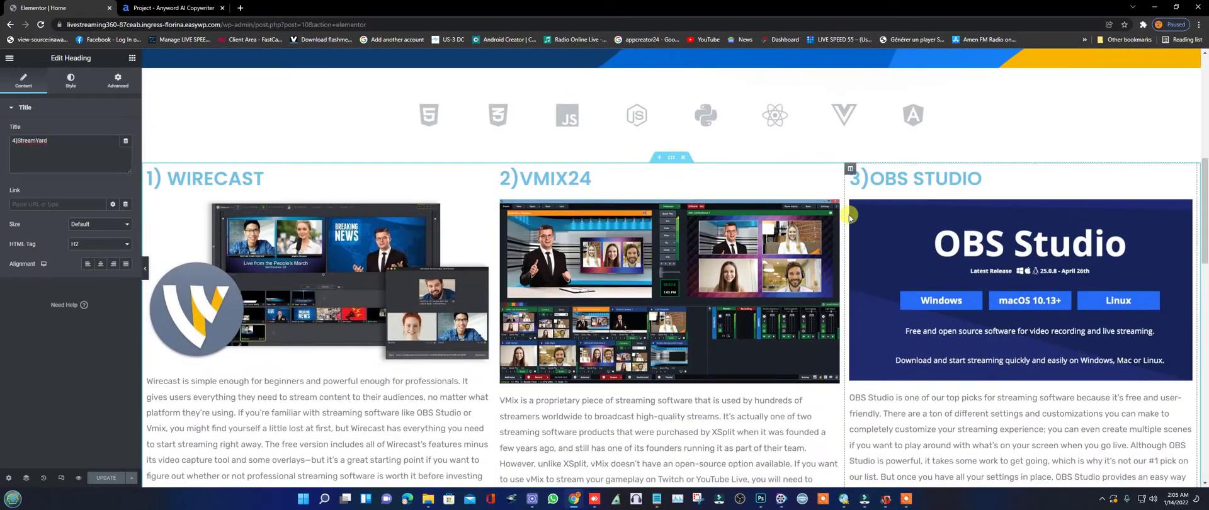
scroll(836, 229, down, 2)
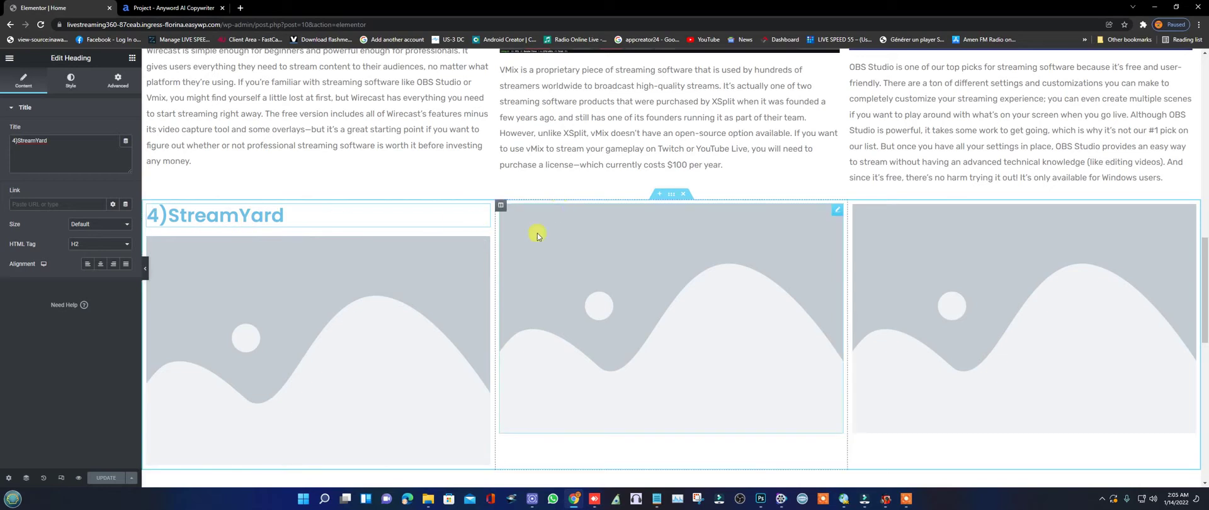
click(131, 58)
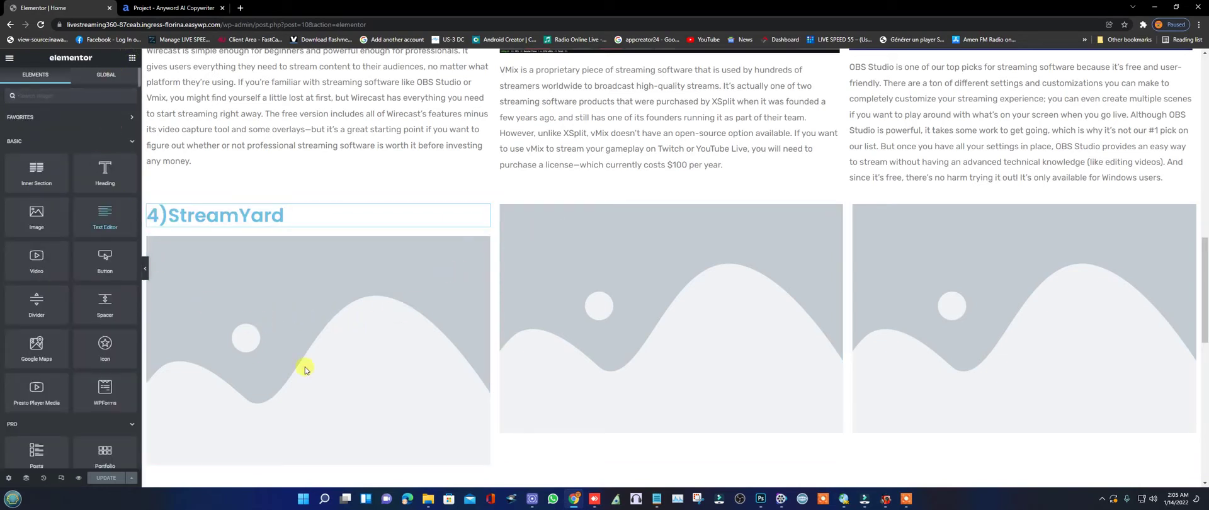
click(296, 333)
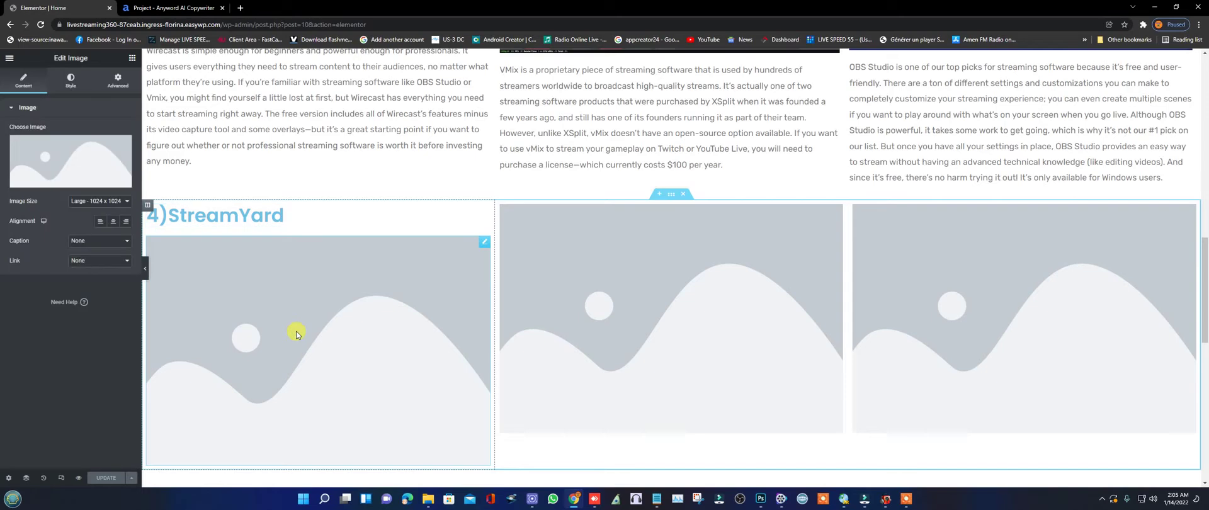
click(80, 156)
click(133, 94)
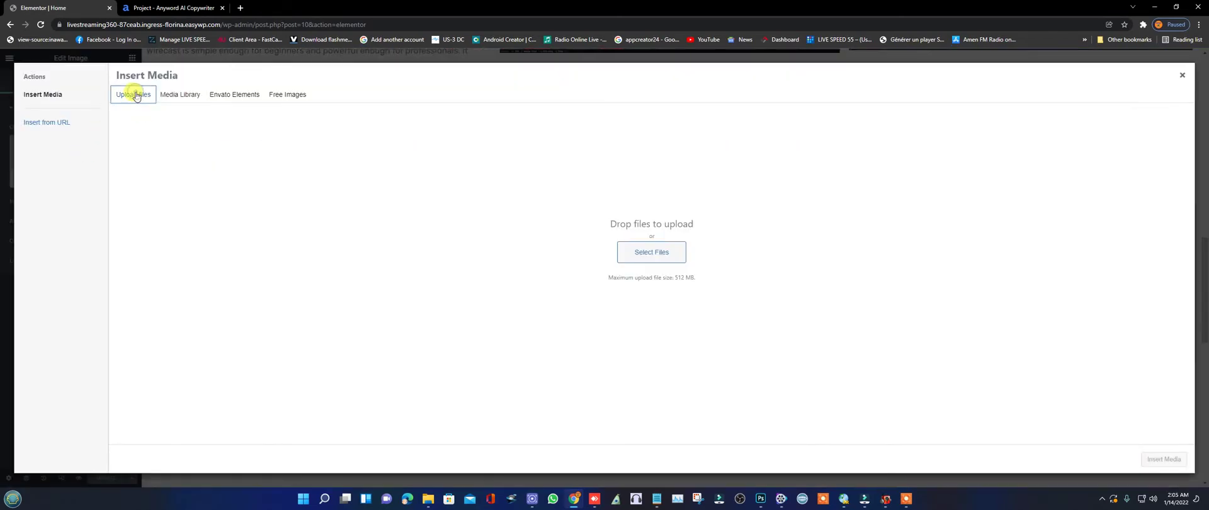
click(643, 253)
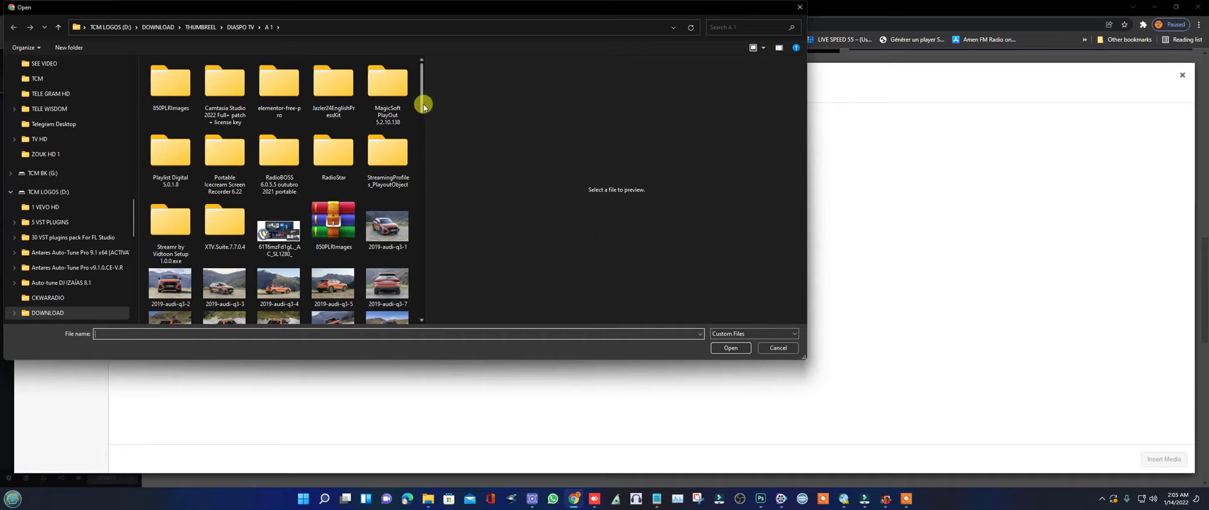
drag(422, 106, 427, 238)
click(286, 233)
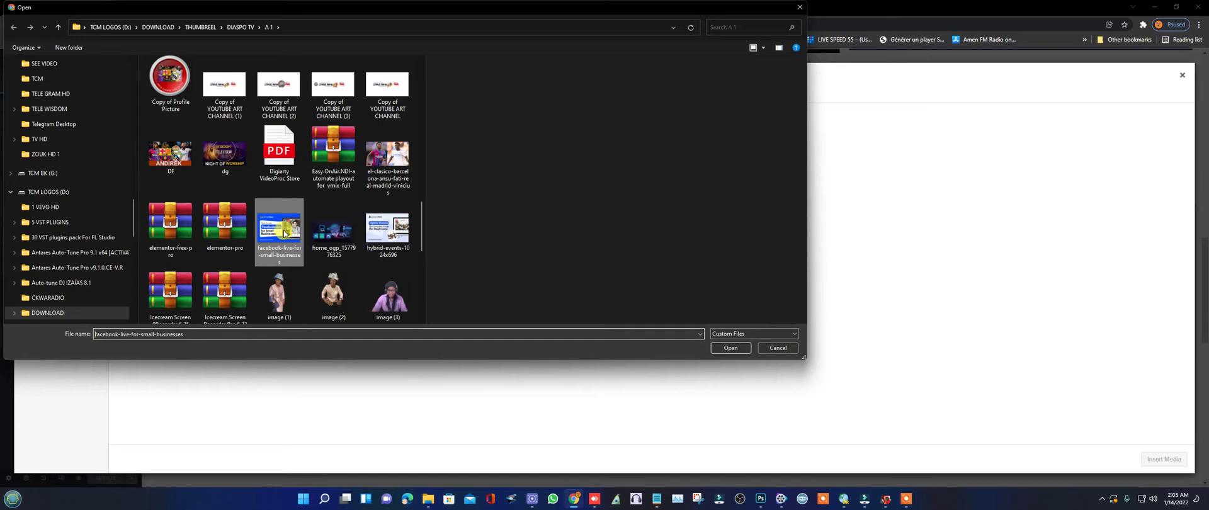
double_click(284, 233)
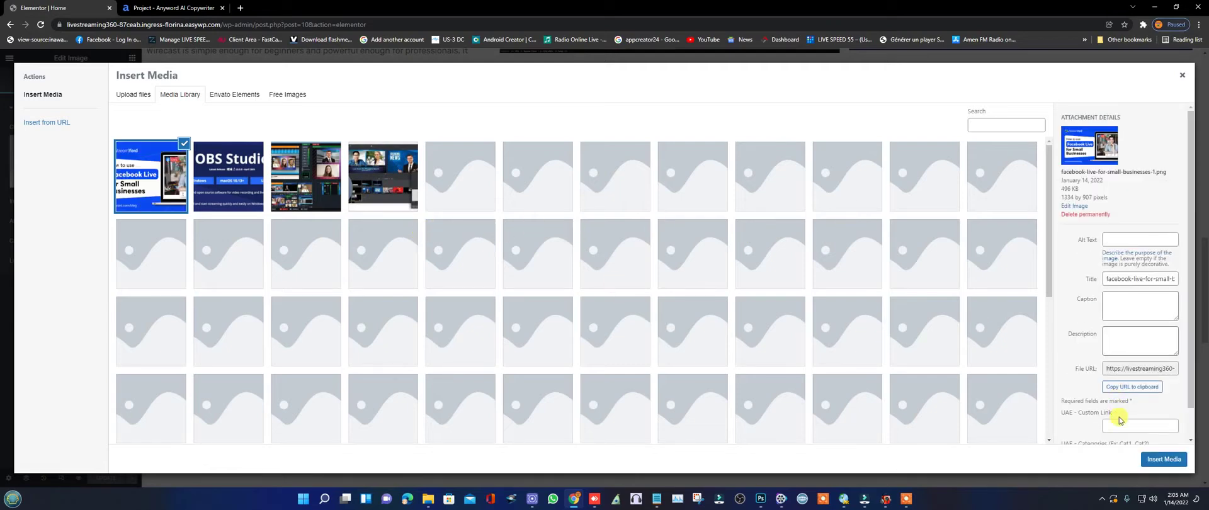
click(1158, 463)
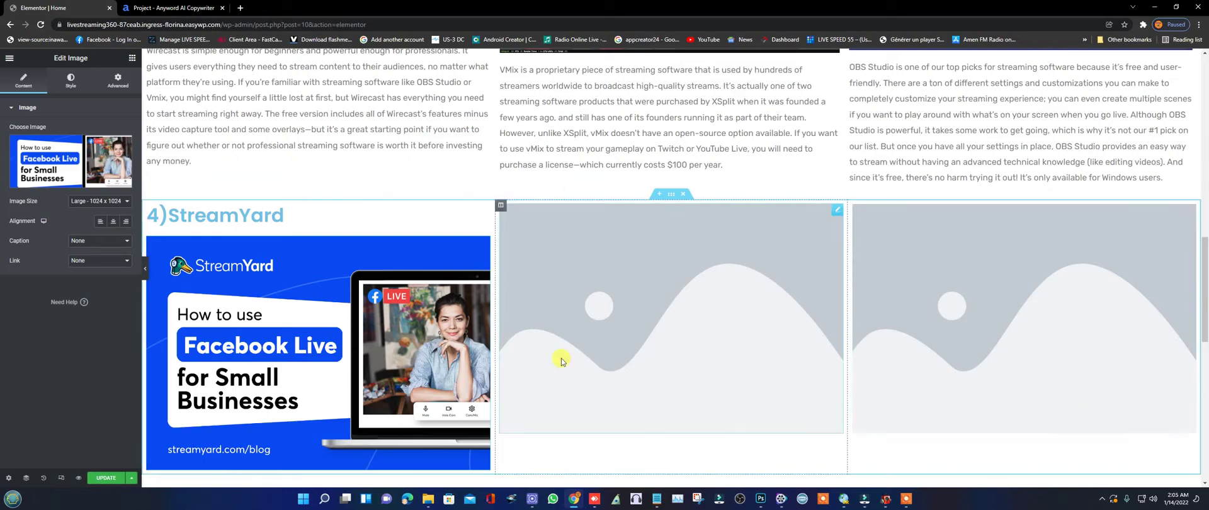
Switch to the Anyword project and copy the whole description paragraph of the StreamYard entry.
scroll(488, 352, down, 2)
scroll(321, 305, down, 2)
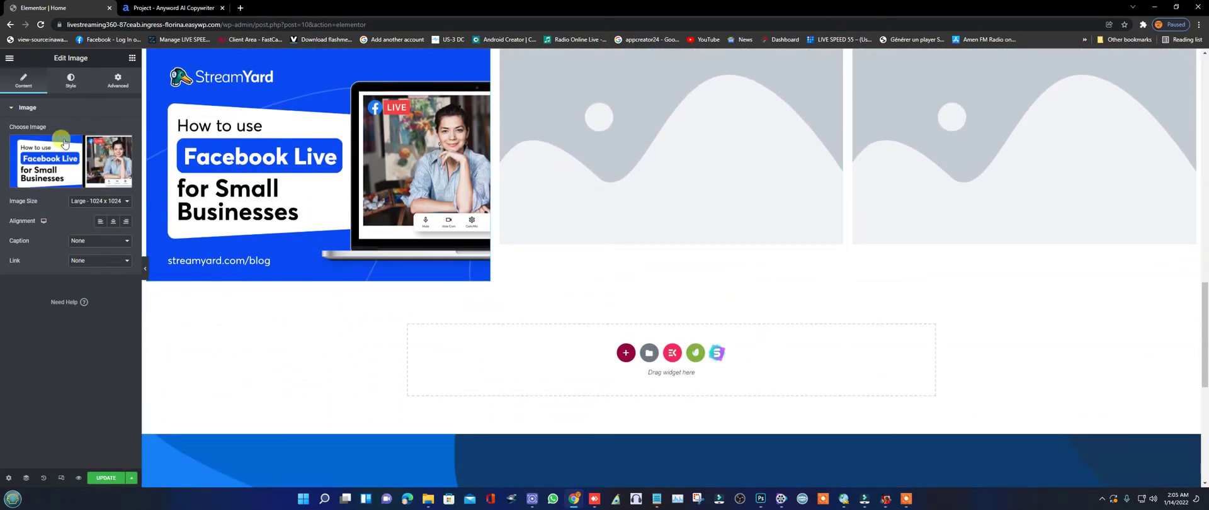
click(165, 8)
click(460, 277)
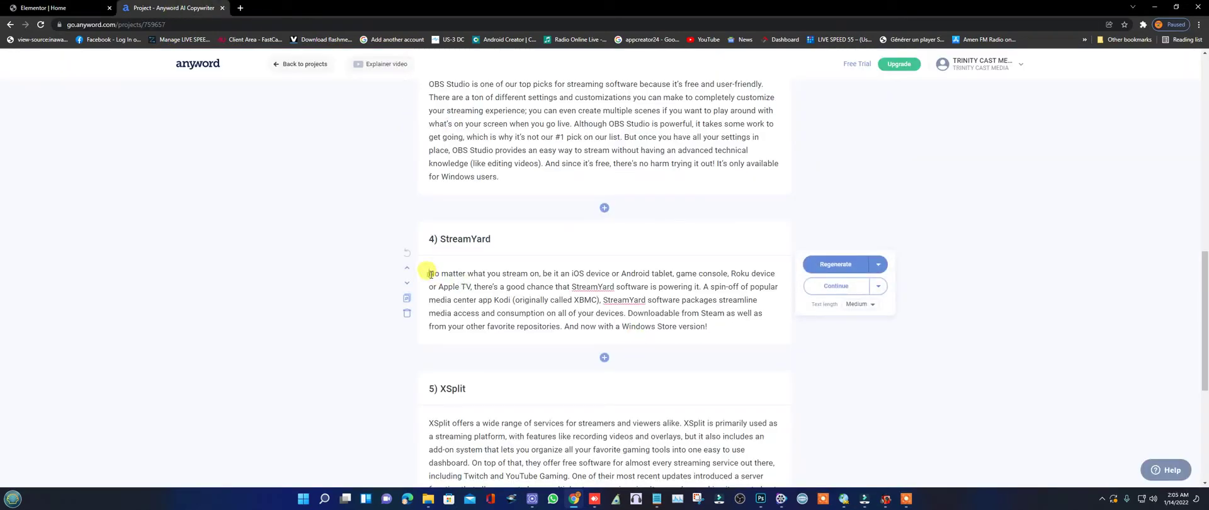
drag(430, 275, 710, 328)
right_click(710, 311)
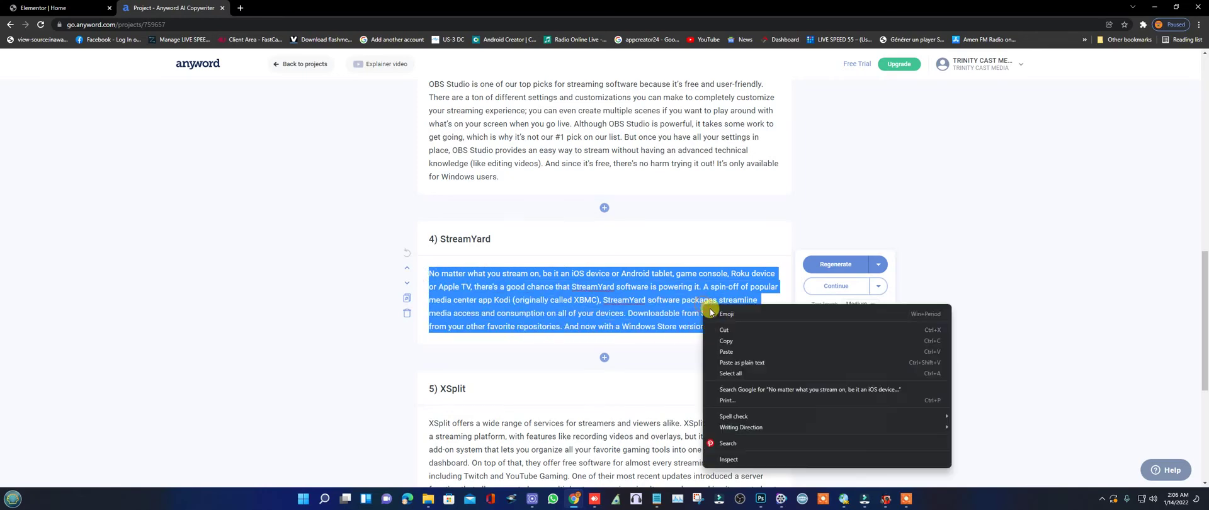
click(726, 340)
scroll(750, 308, down, 2)
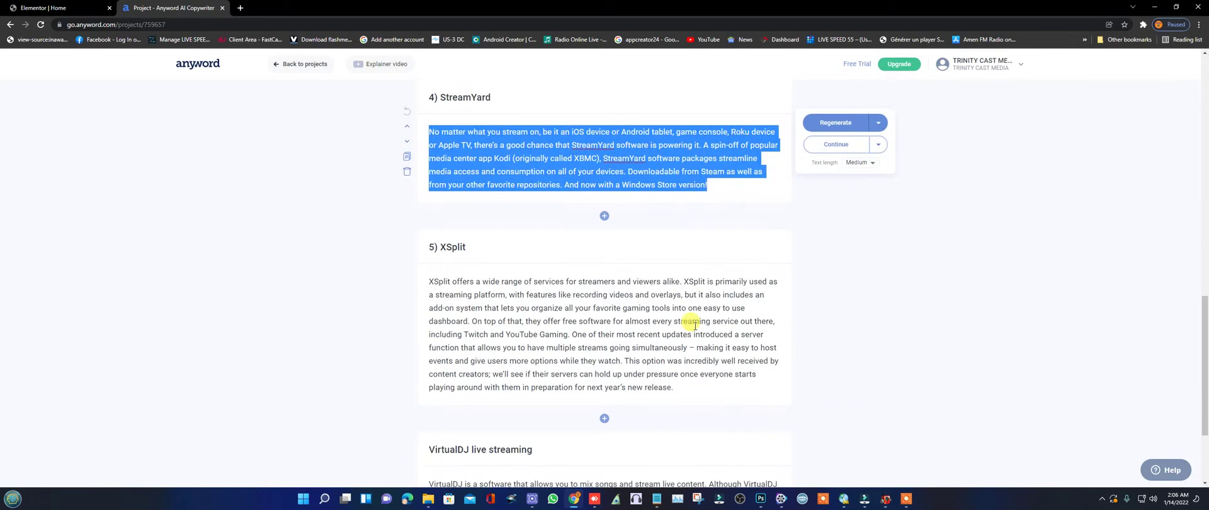
scroll(751, 297, up, 1)
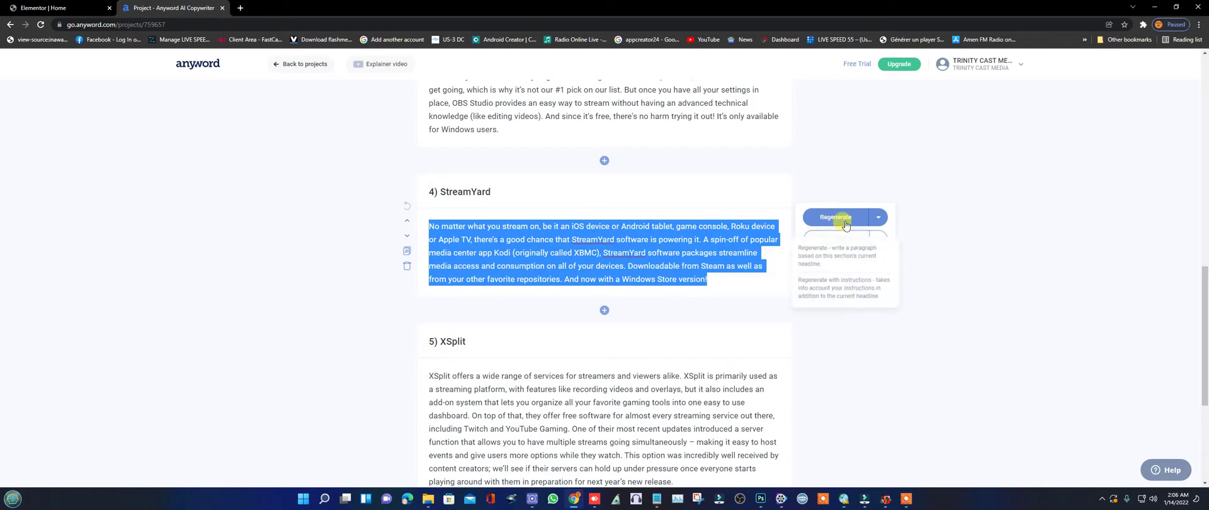
Set the StreamYard section's text length to Long and regenerate its paragraph.
click(859, 257)
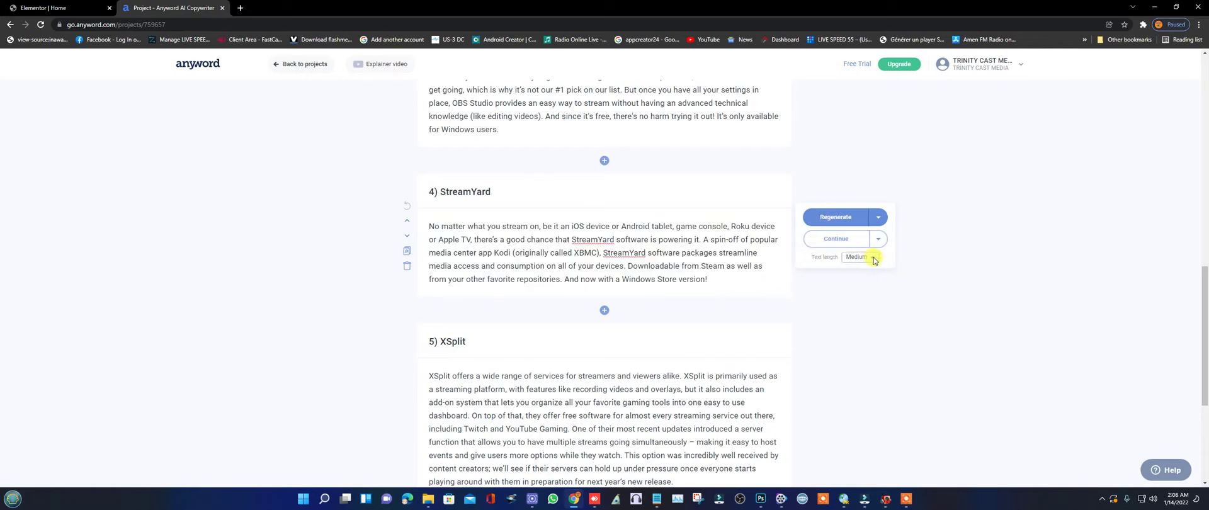
click(857, 276)
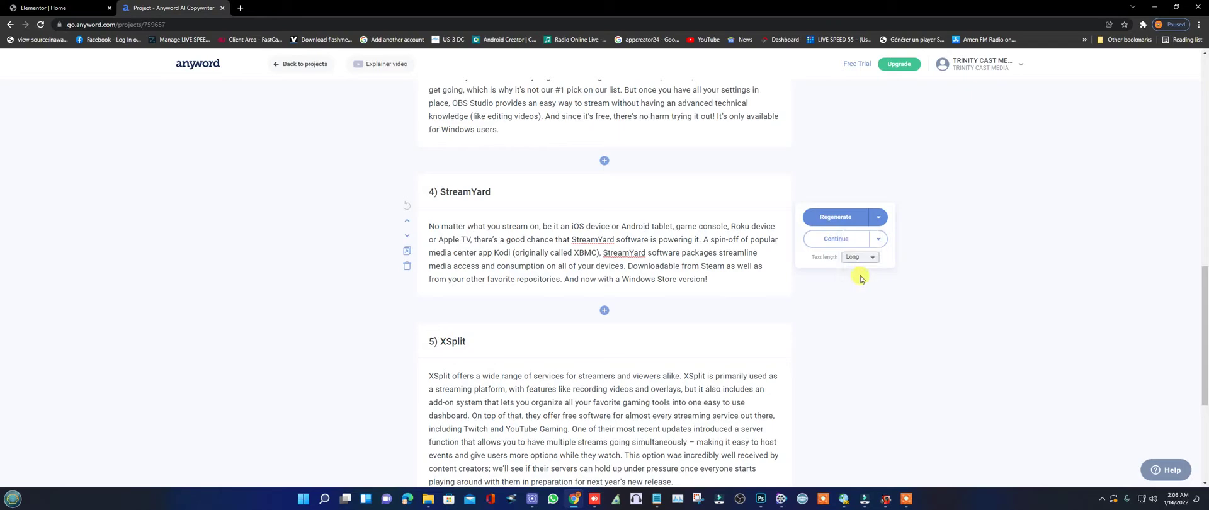
click(837, 217)
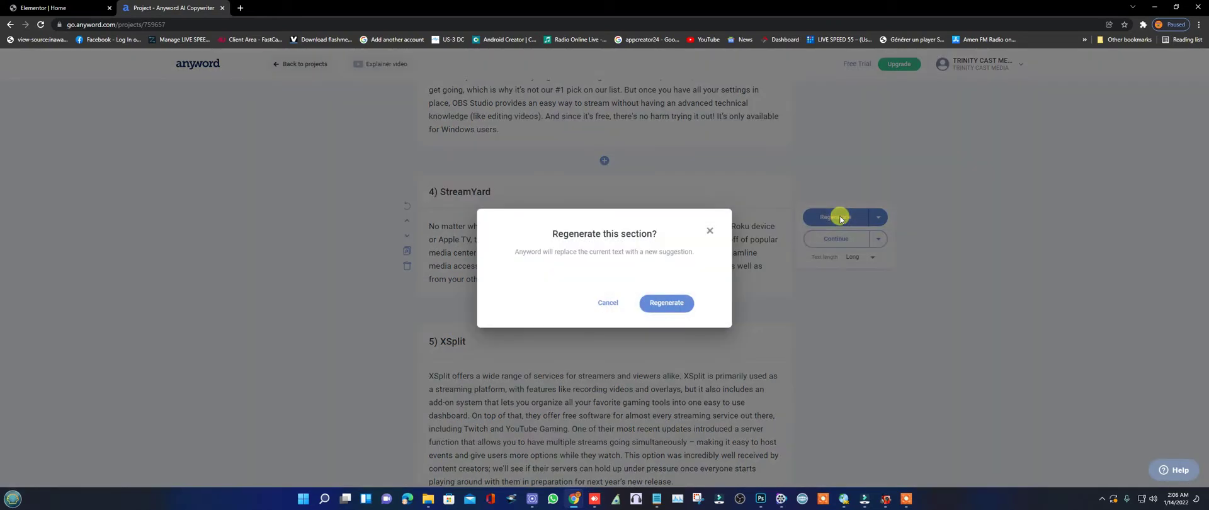
click(665, 303)
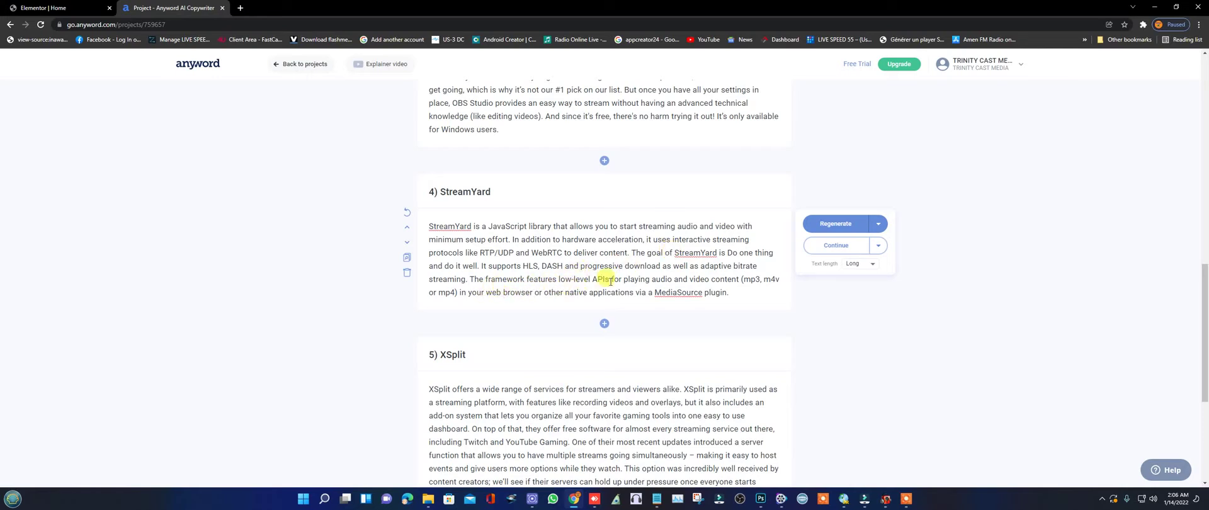
Regenerate the StreamYard paragraph two more times, reading over each new suggestion.
mouse_move(839, 241)
click(838, 223)
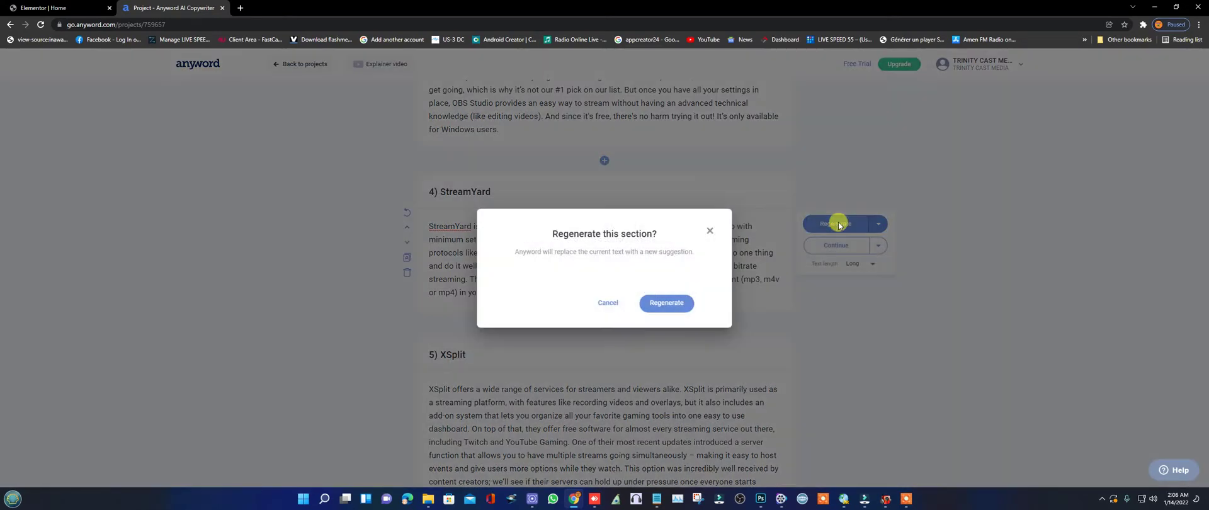
click(666, 303)
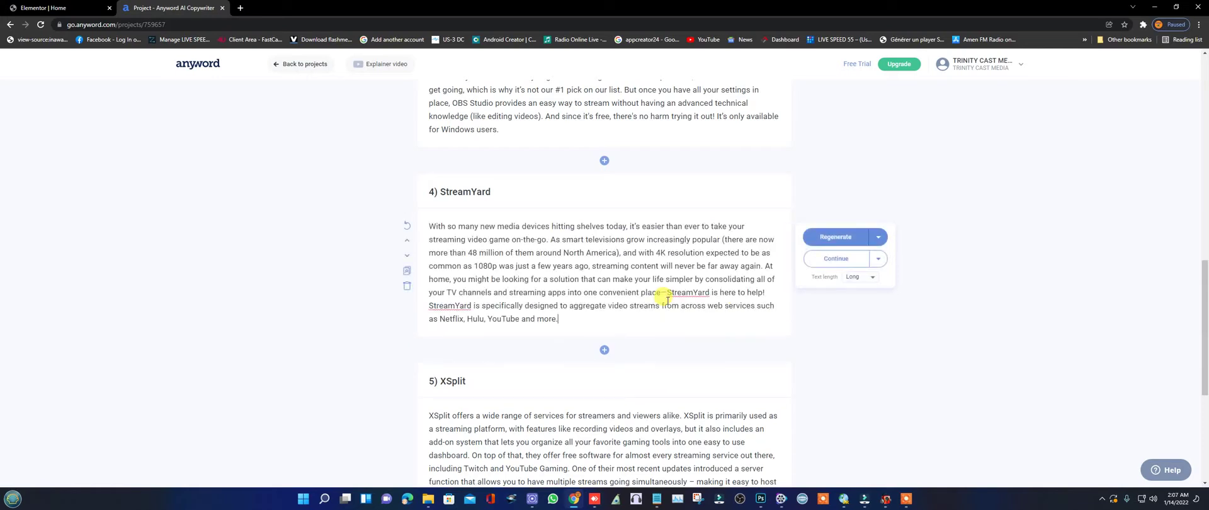
scroll(667, 299, down, 2)
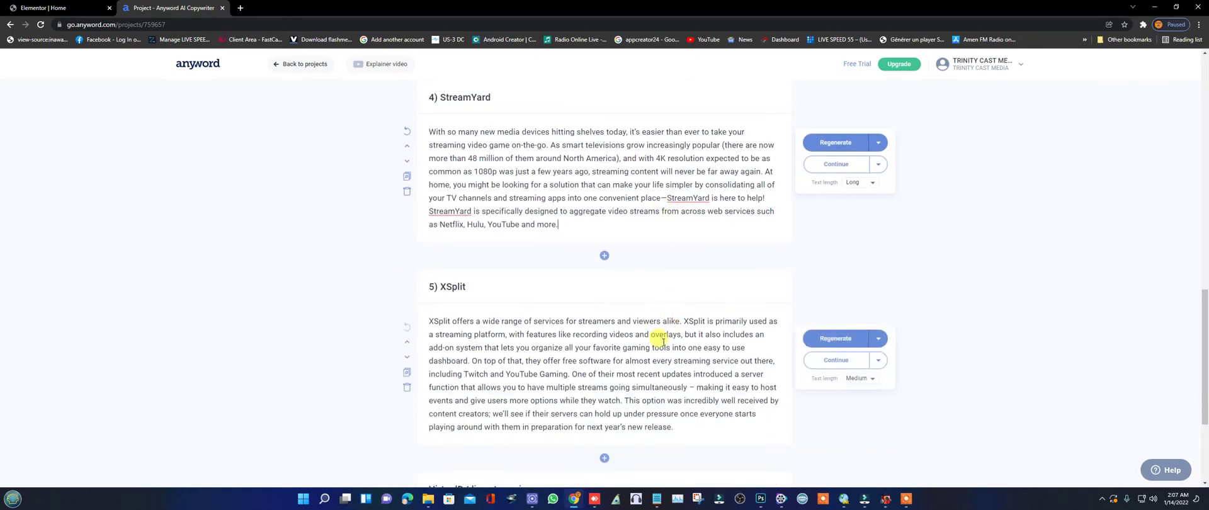
scroll(655, 334, up, 1)
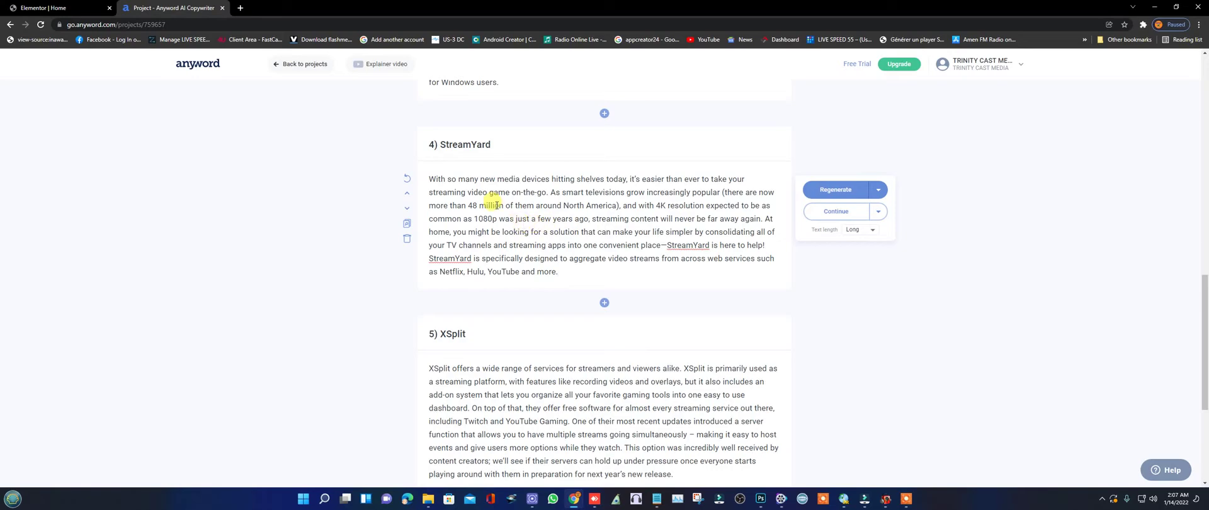
click(837, 191)
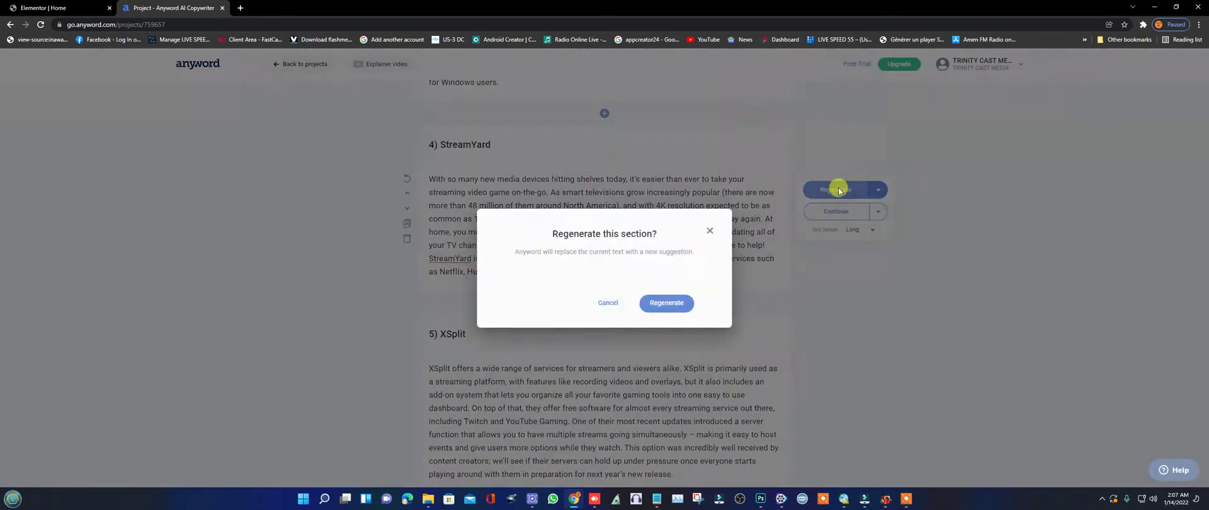
click(661, 304)
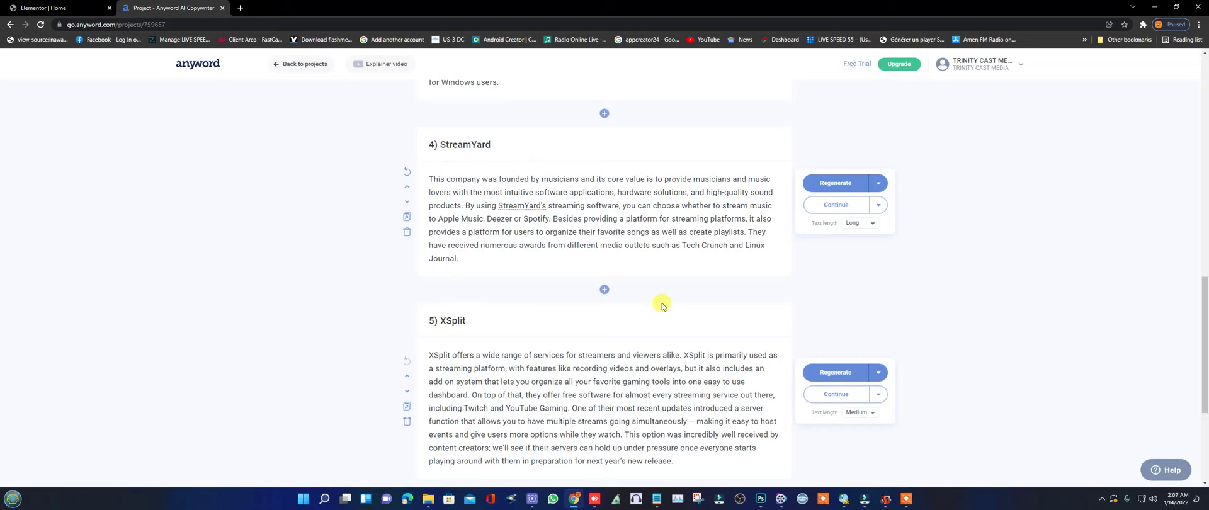
Regenerate the StreamYard paragraph once more and copy the whole new text.
click(834, 183)
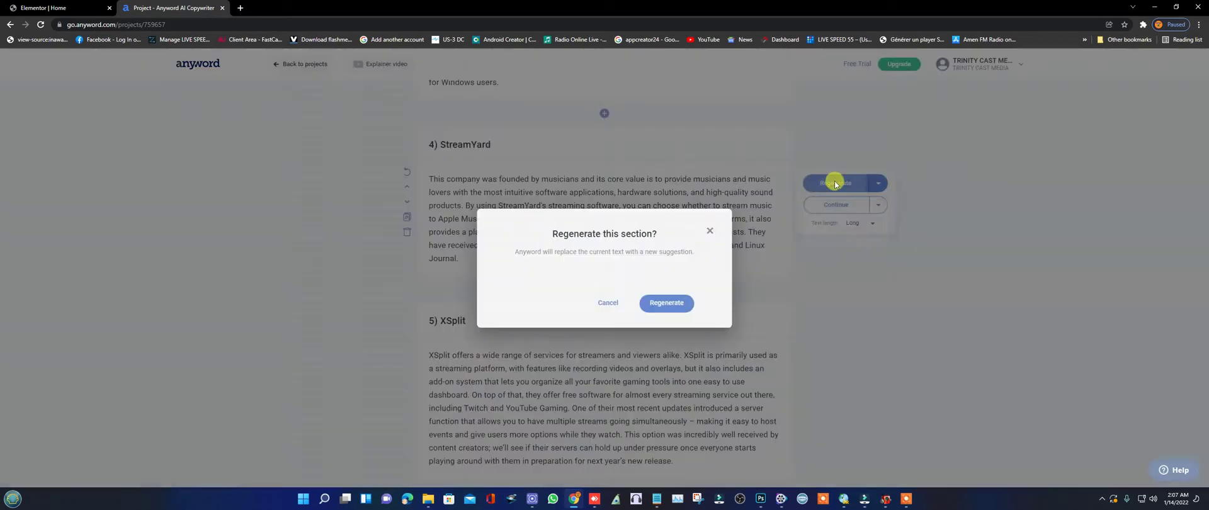
click(665, 303)
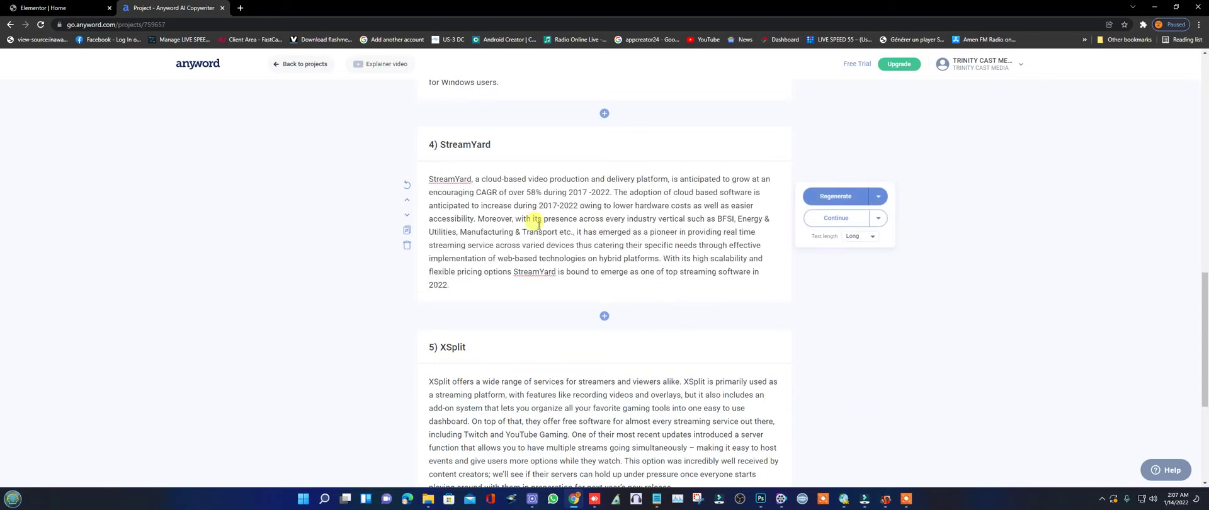
drag(428, 177, 496, 284)
right_click(518, 246)
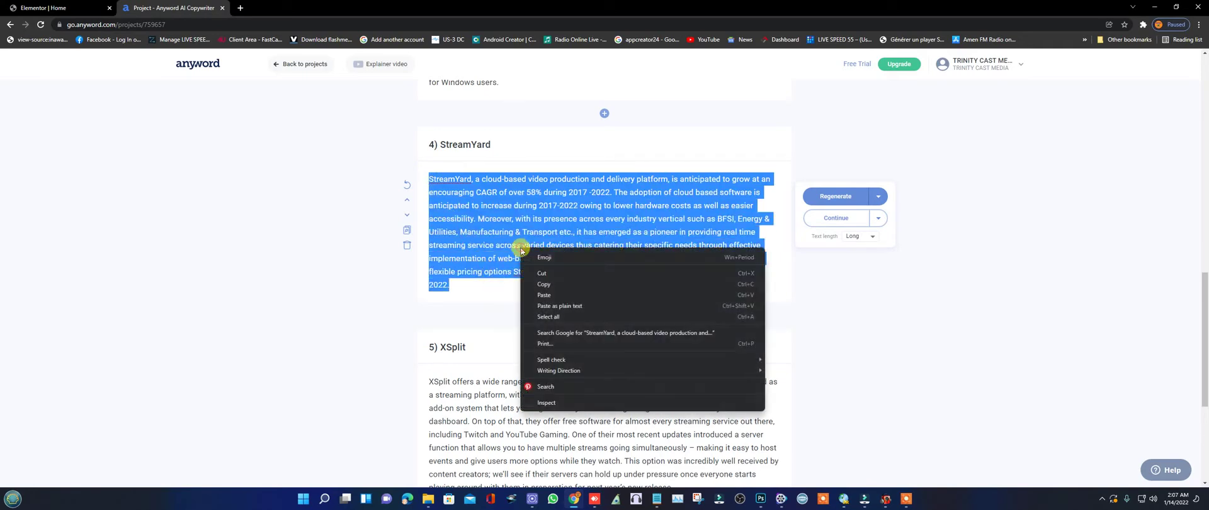
click(543, 285)
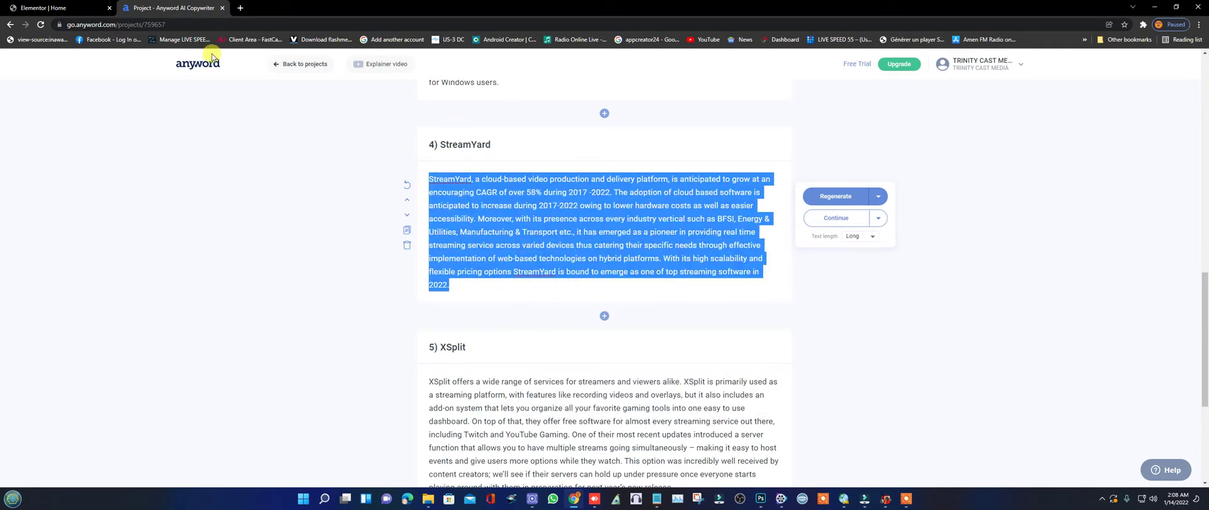
Back in Elementor, add a Text Editor widget below the StreamYard image and replace its placeholder text with the copied paragraph.
click(67, 8)
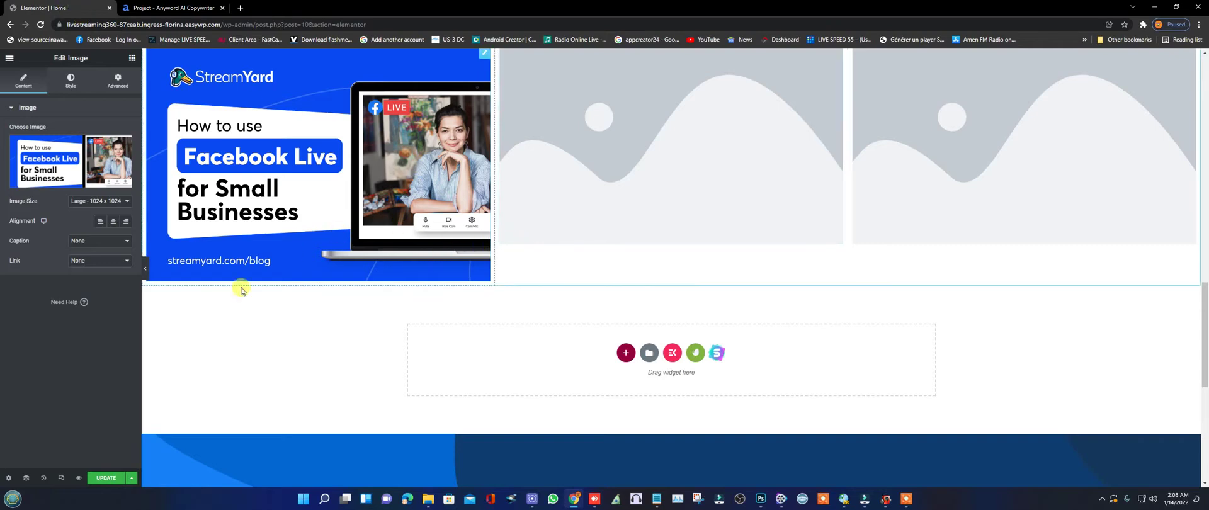
click(72, 83)
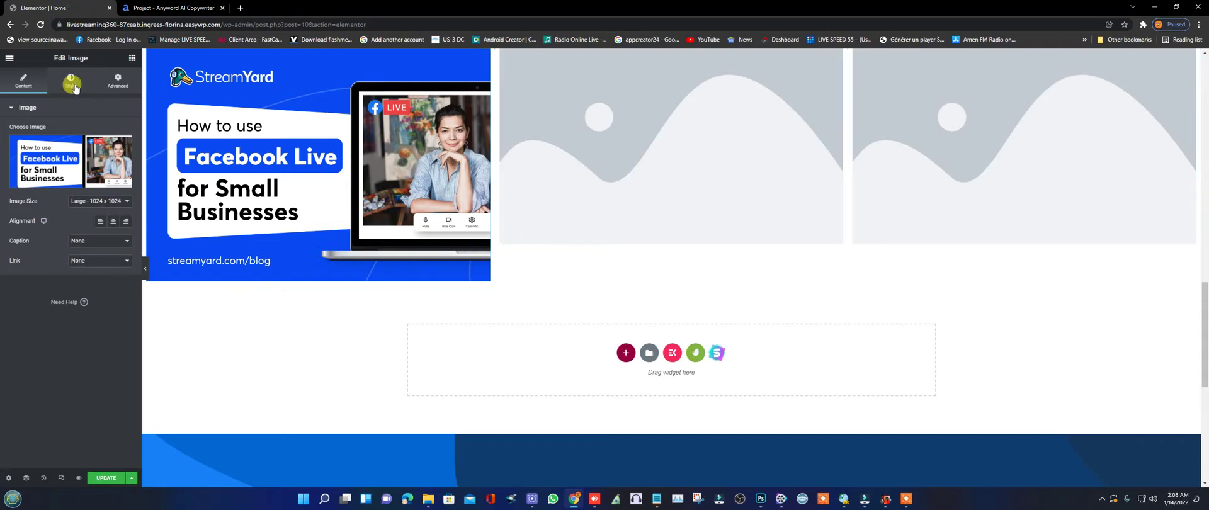
click(130, 59)
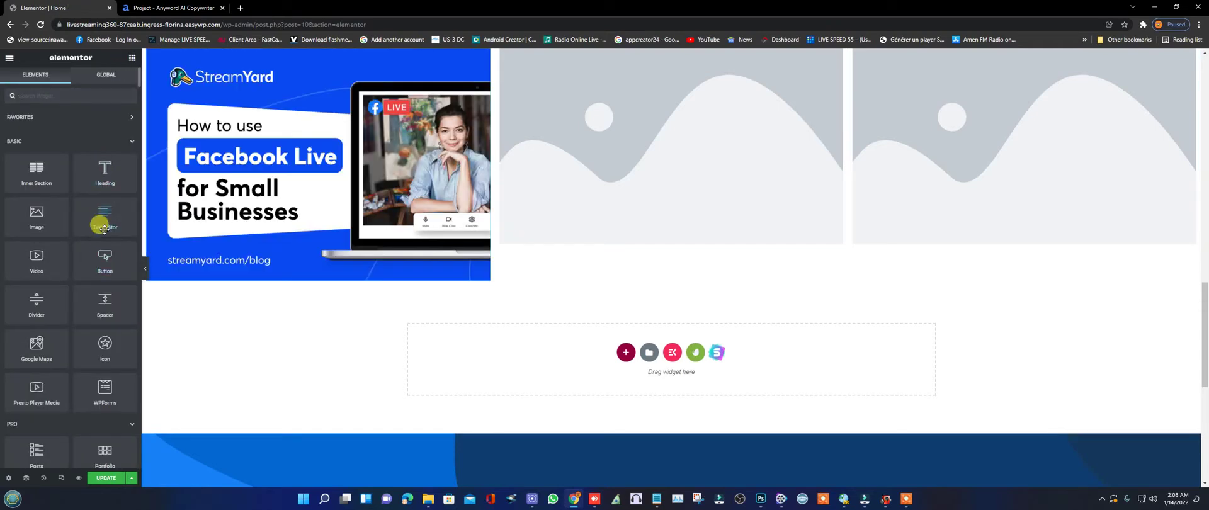
drag(104, 228, 243, 258)
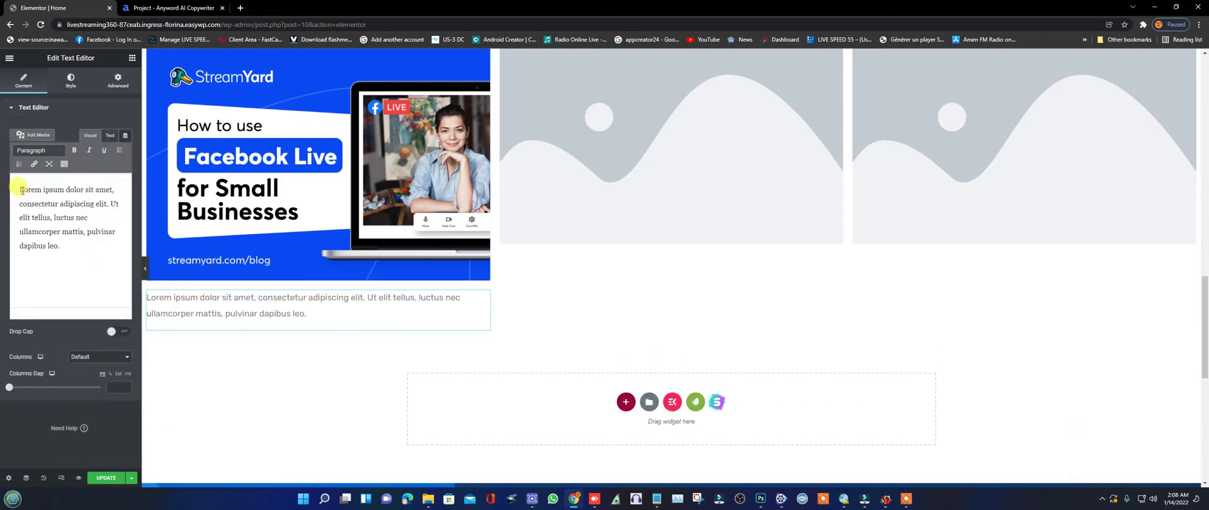
drag(21, 191, 66, 264)
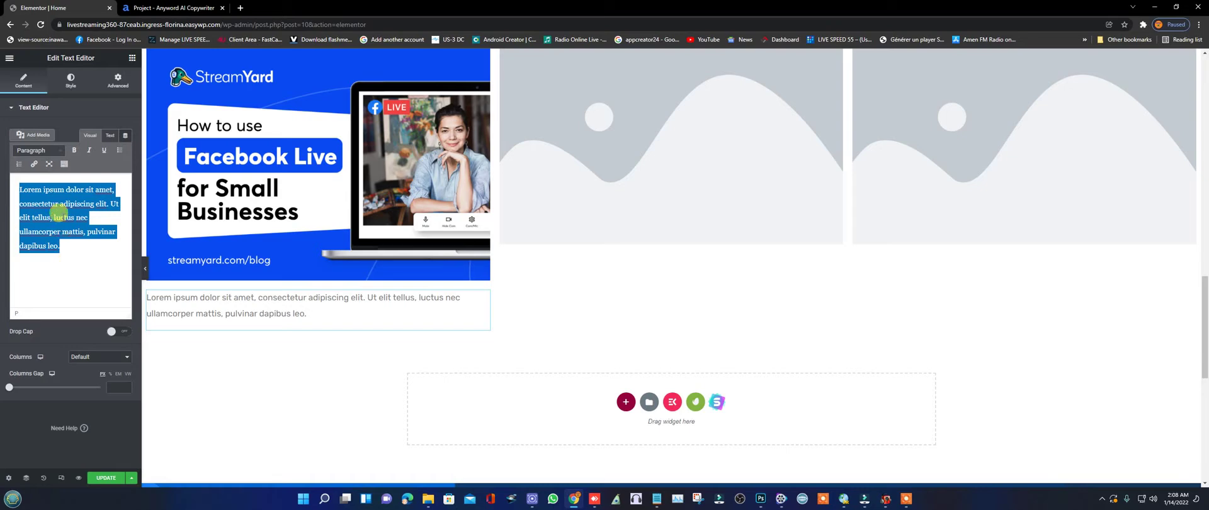
right_click(81, 249)
click(85, 264)
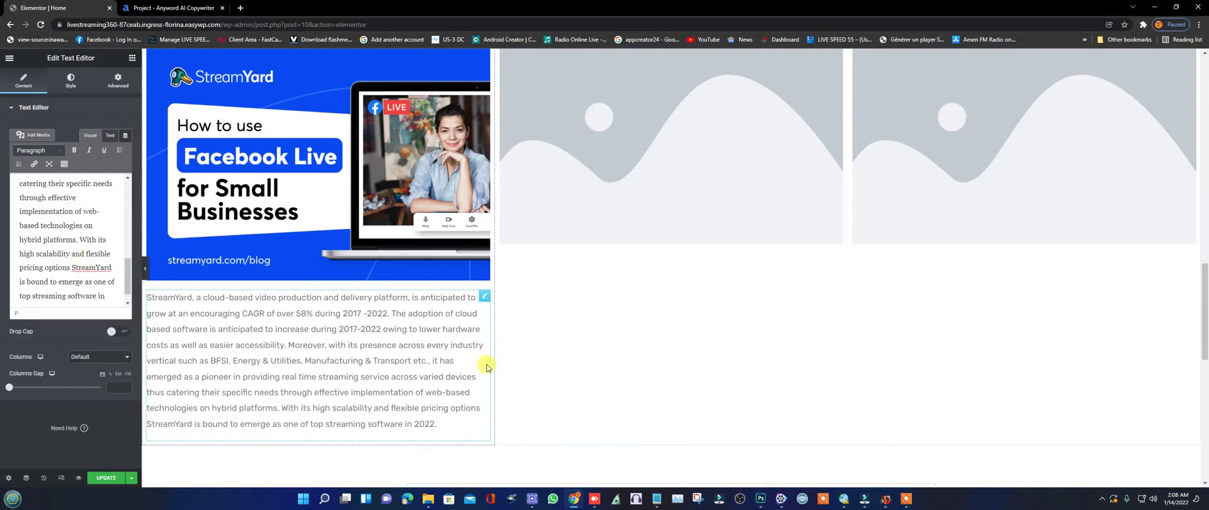
Review the StreamYard column's heading, image and paragraph, and inspect the image placeholder in the second column.
scroll(466, 359, down, 2)
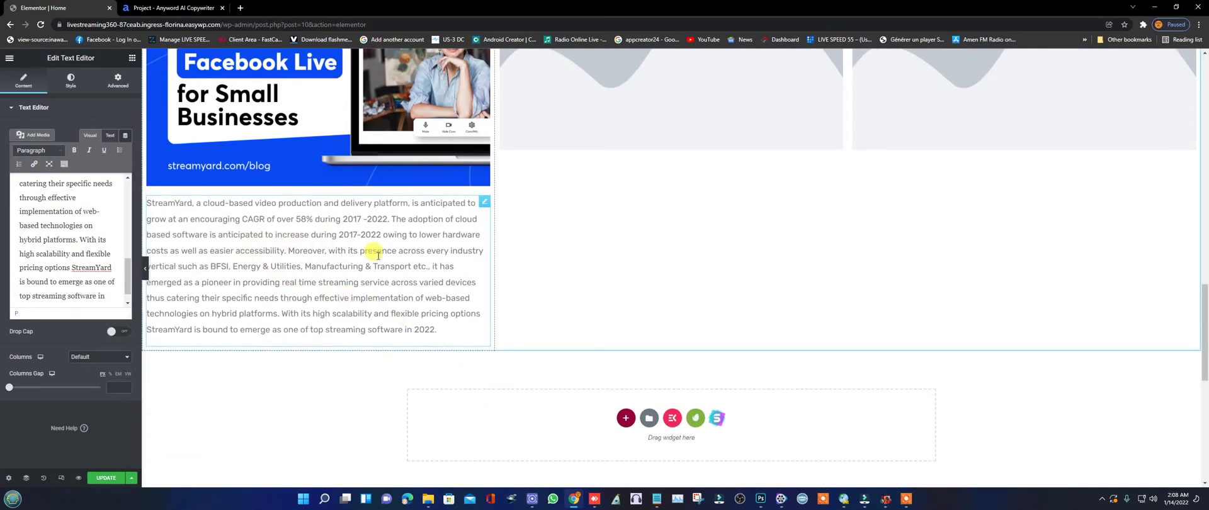
scroll(336, 254, down, 1)
scroll(271, 217, up, 3)
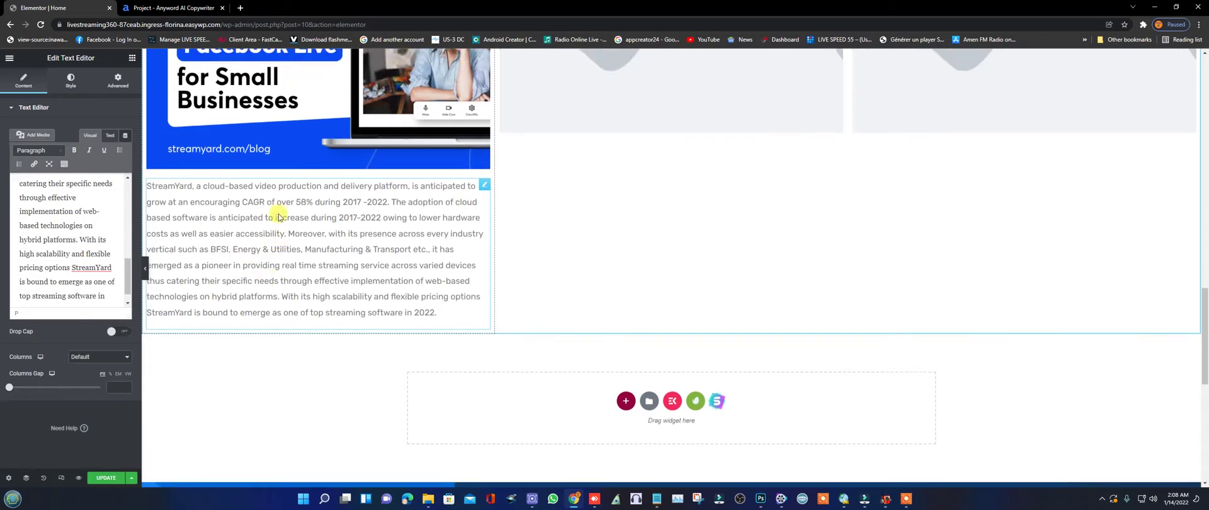
scroll(301, 224, down, 1)
scroll(426, 263, up, 2)
scroll(426, 263, down, 2)
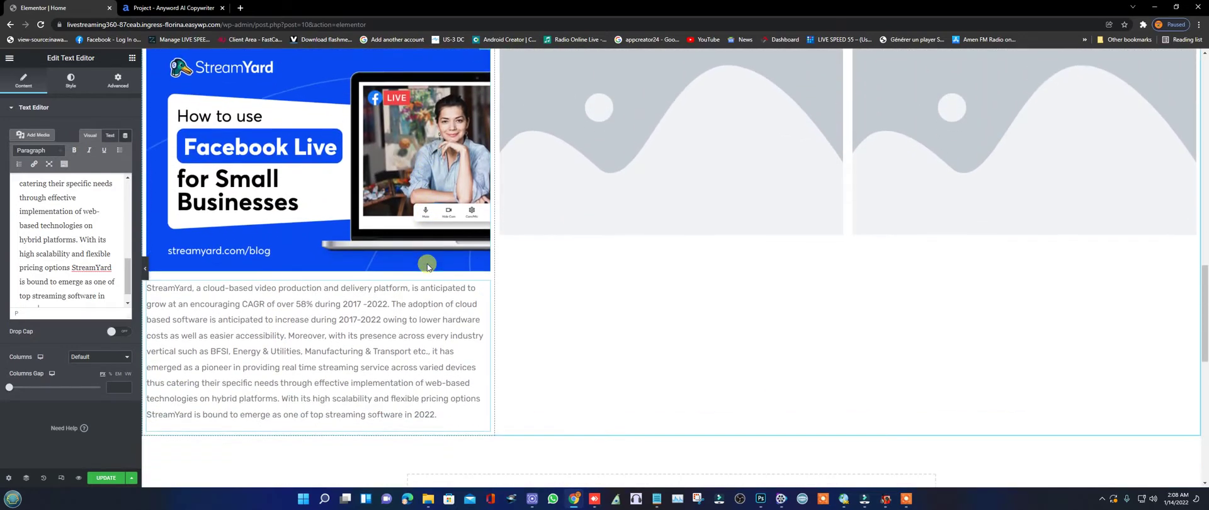
scroll(657, 177, up, 2)
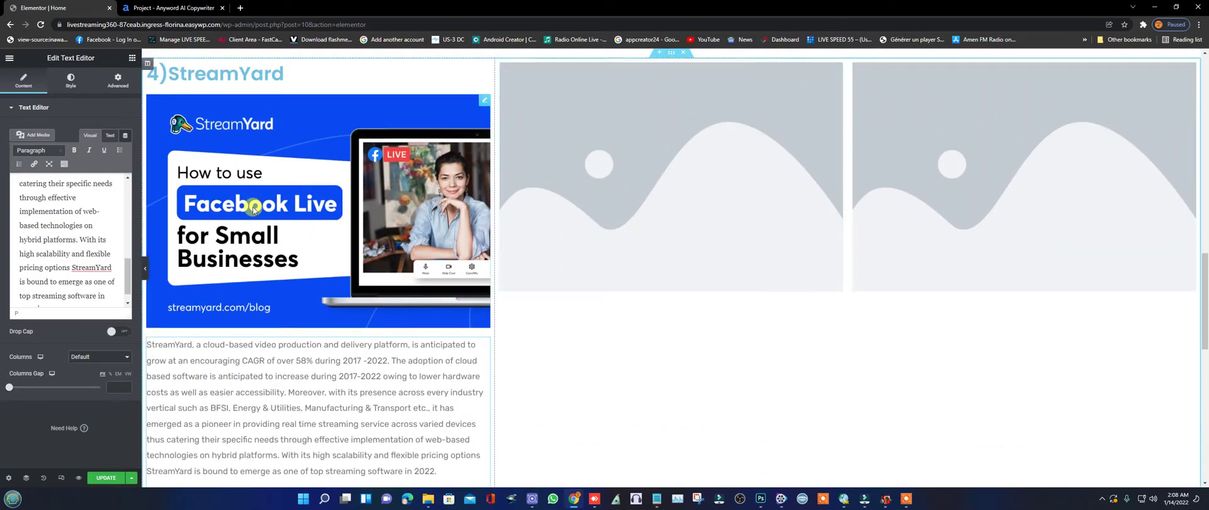
click(671, 165)
scroll(586, 198, up, 2)
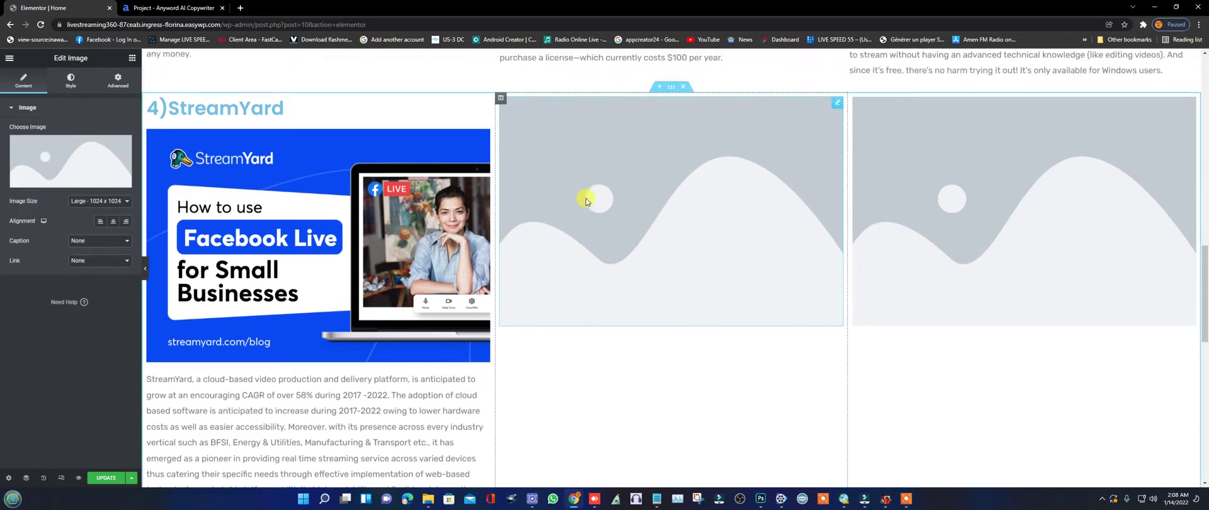
Switch to the Anyword project and copy the word XSplit from the title of the article's fifth entry.
click(182, 8)
click(469, 348)
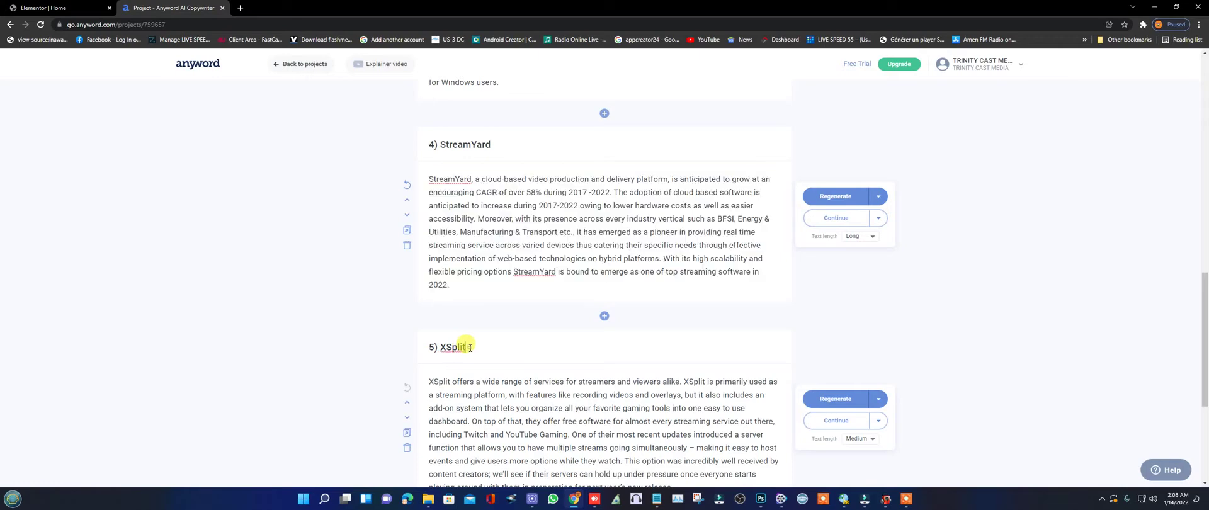
drag(469, 348, 445, 347)
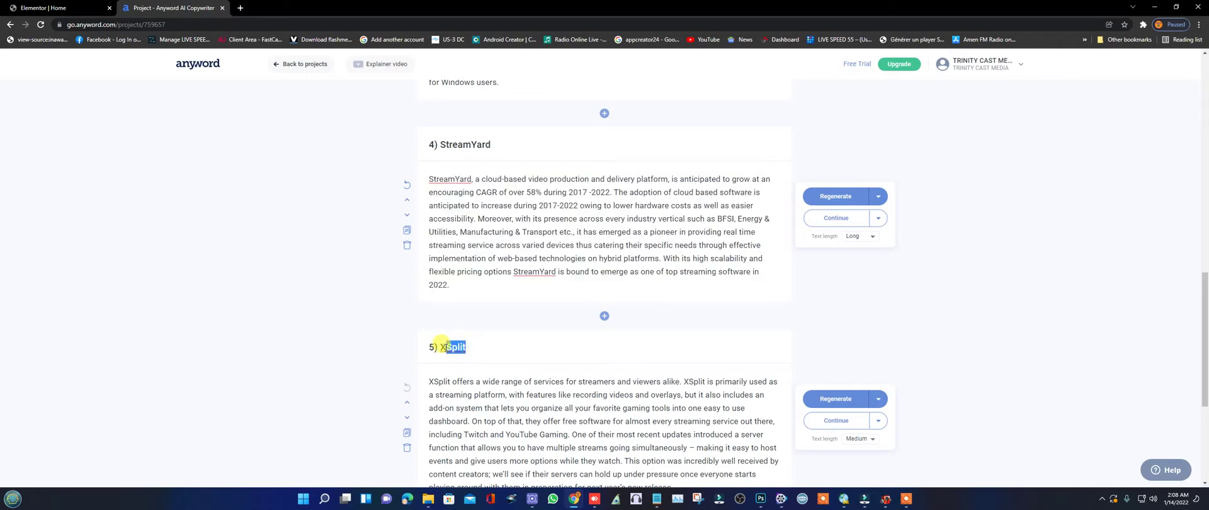
right_click(442, 346)
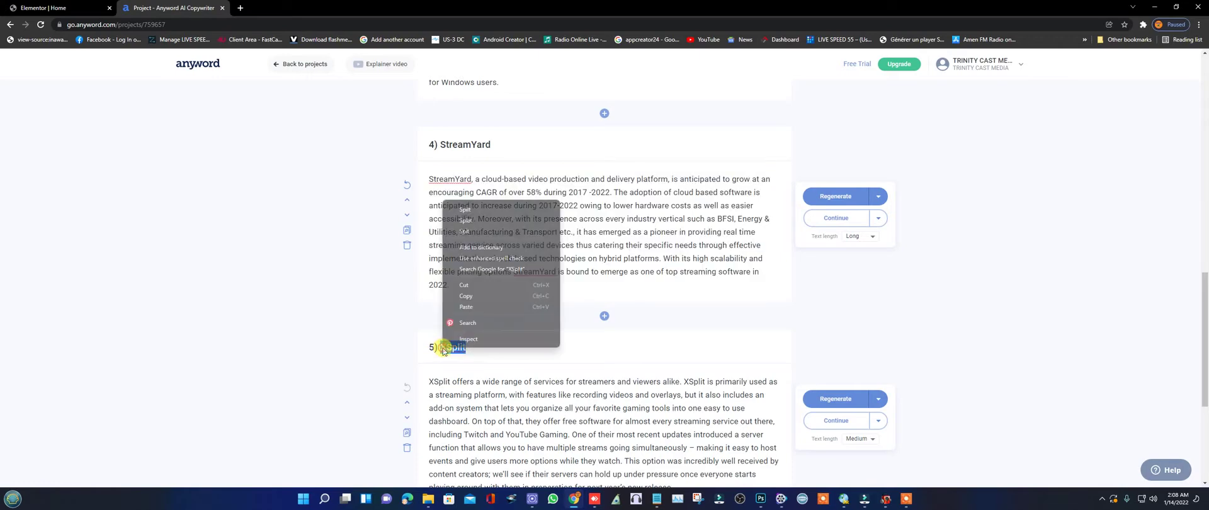
click(466, 297)
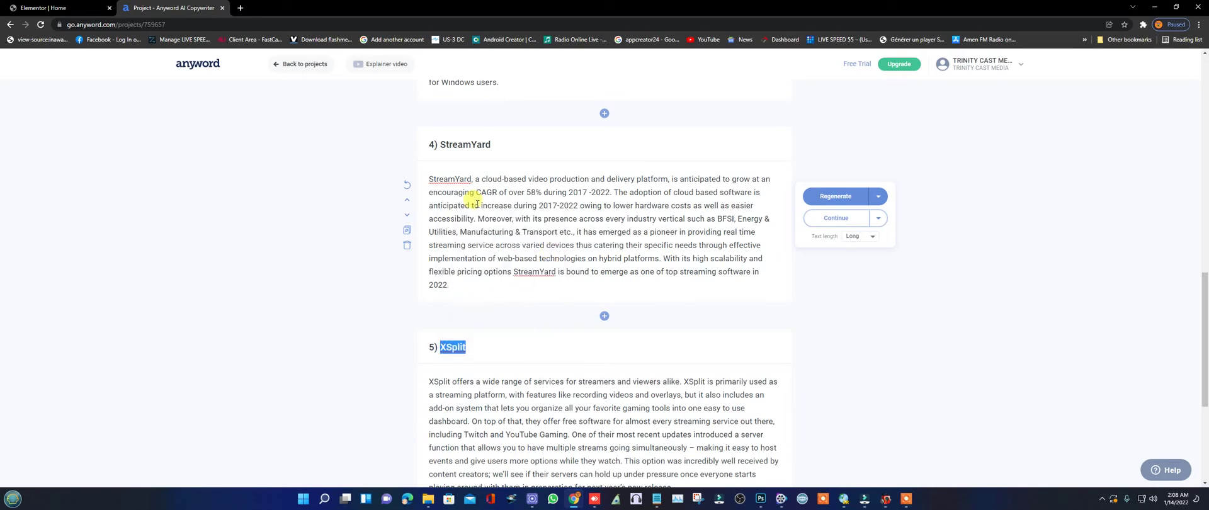
Back in Elementor, add a Heading widget above the second column's image placeholder and title it "5)XSplit Broadcast".
click(46, 11)
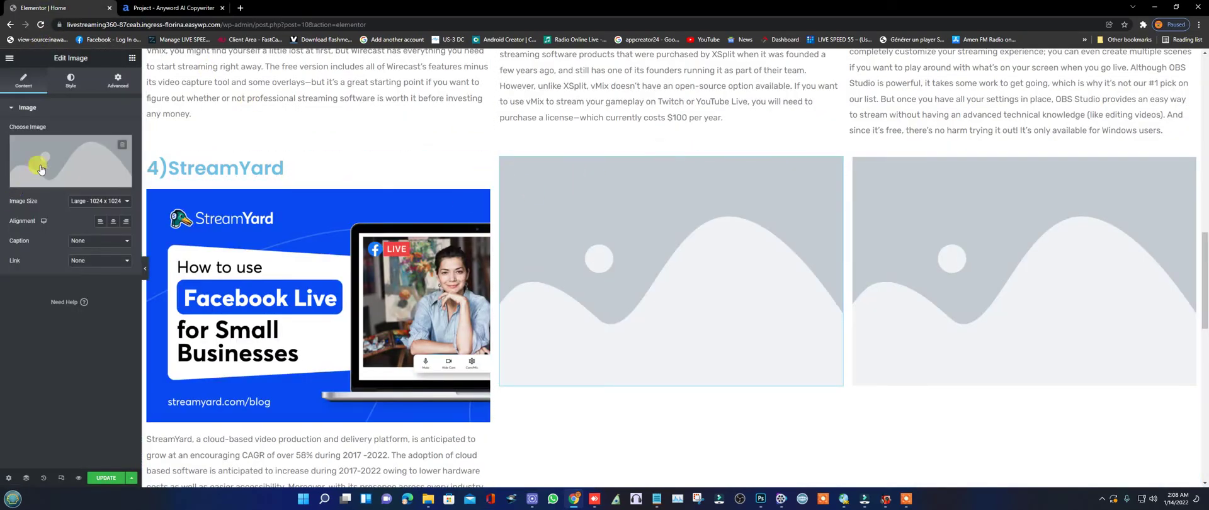
click(130, 60)
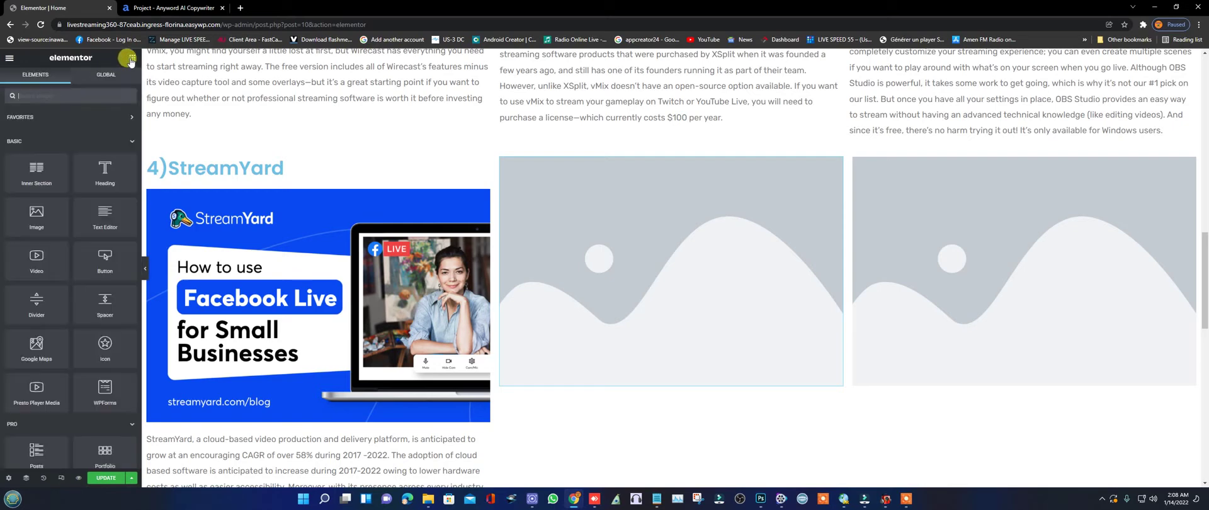
drag(104, 157, 554, 156)
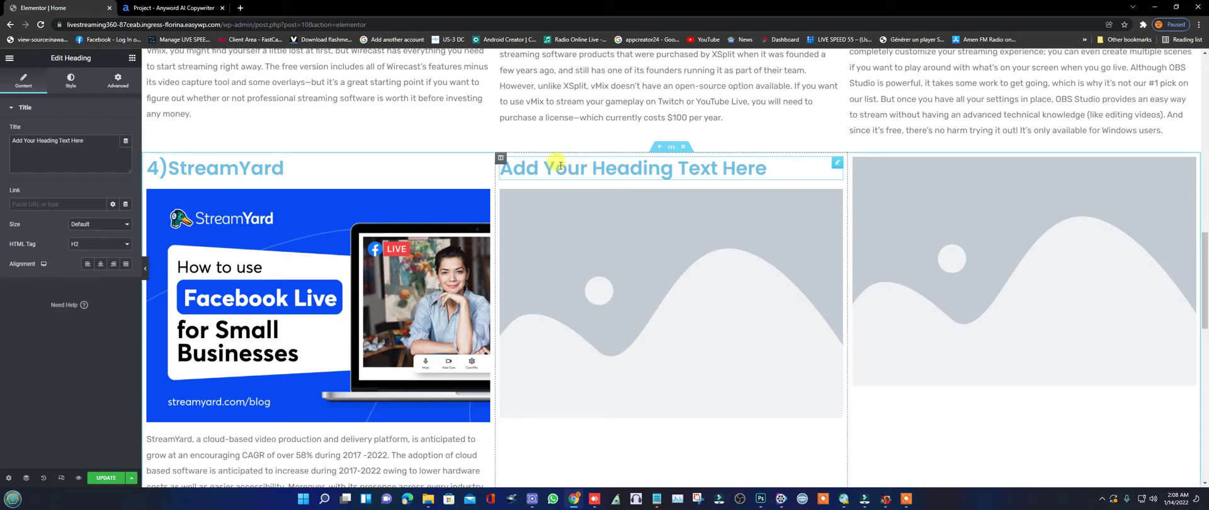
drag(82, 141, 12, 146)
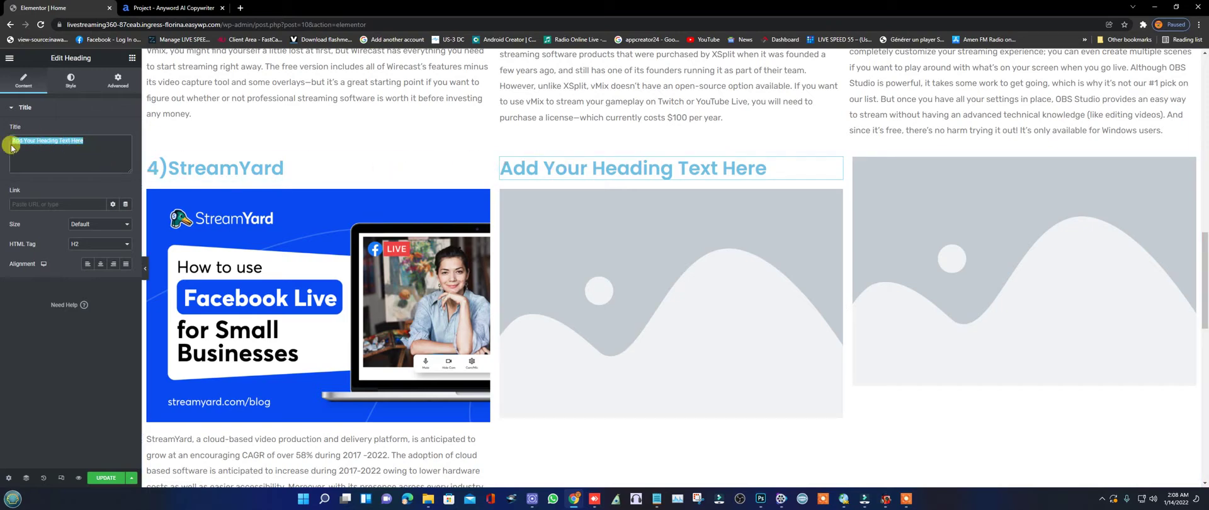
right_click(17, 144)
click(38, 183)
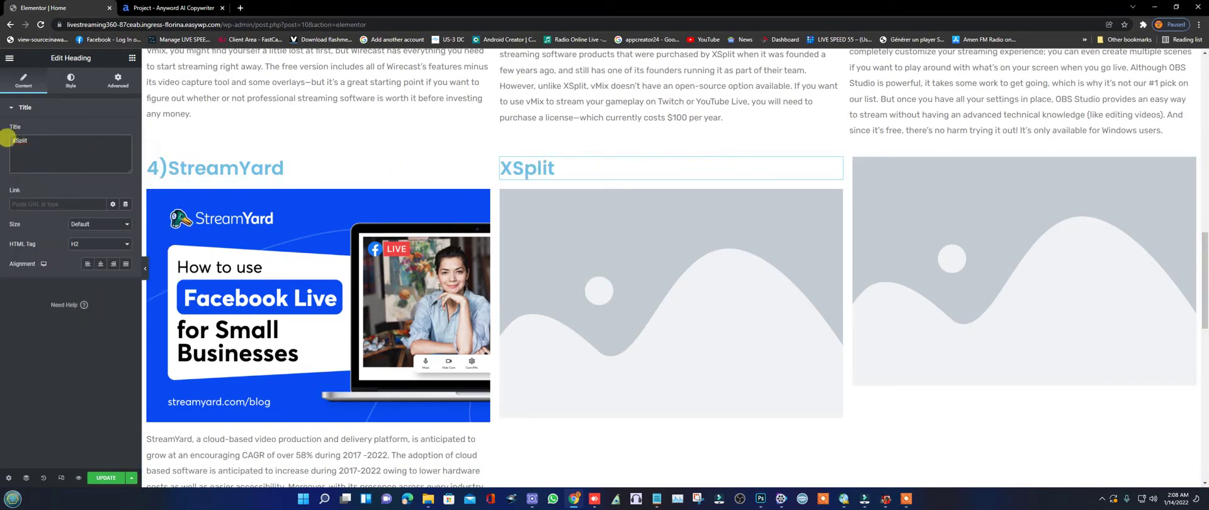
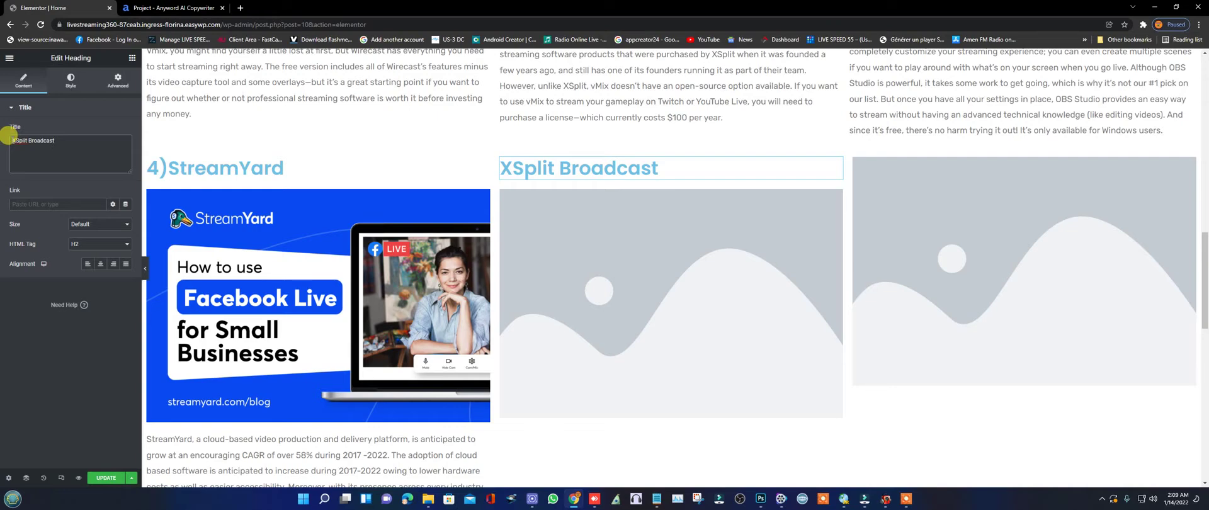
text(5)
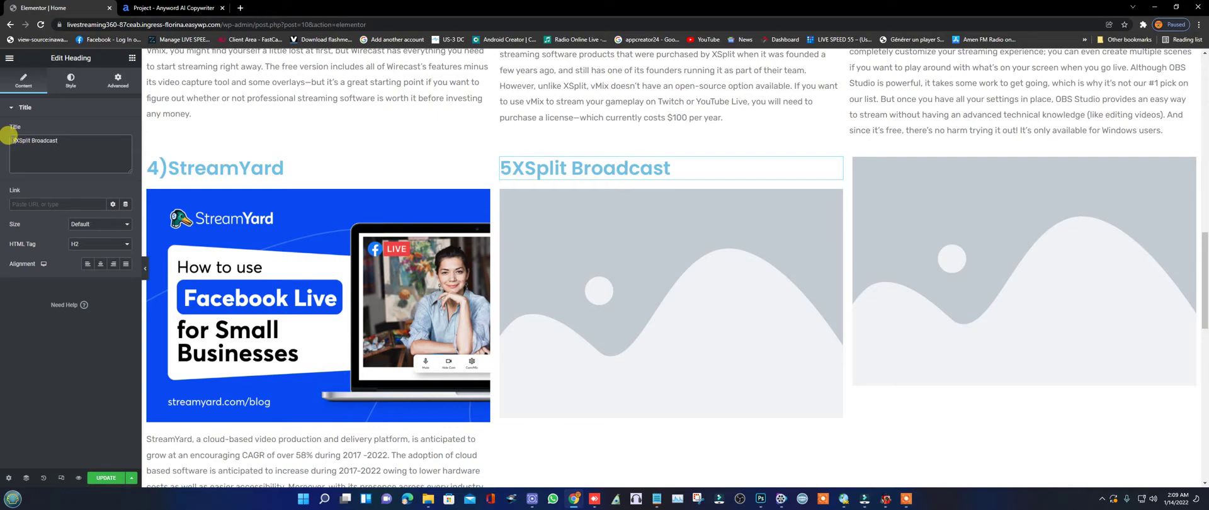
text())
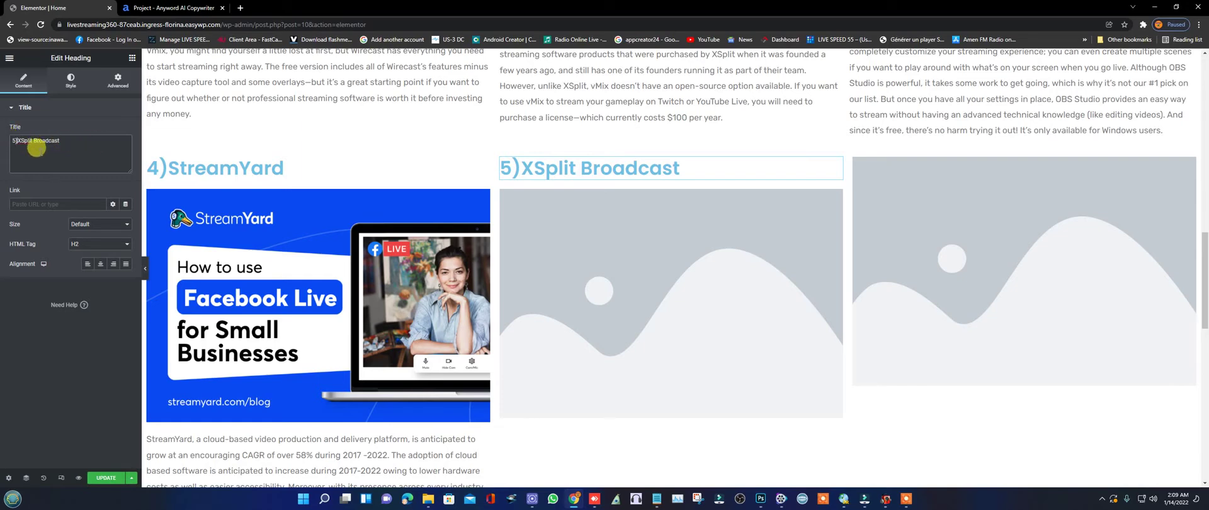
Upload the Xsplit-software-1280x720 picture and insert it in place of the second column's image placeholder.
click(693, 296)
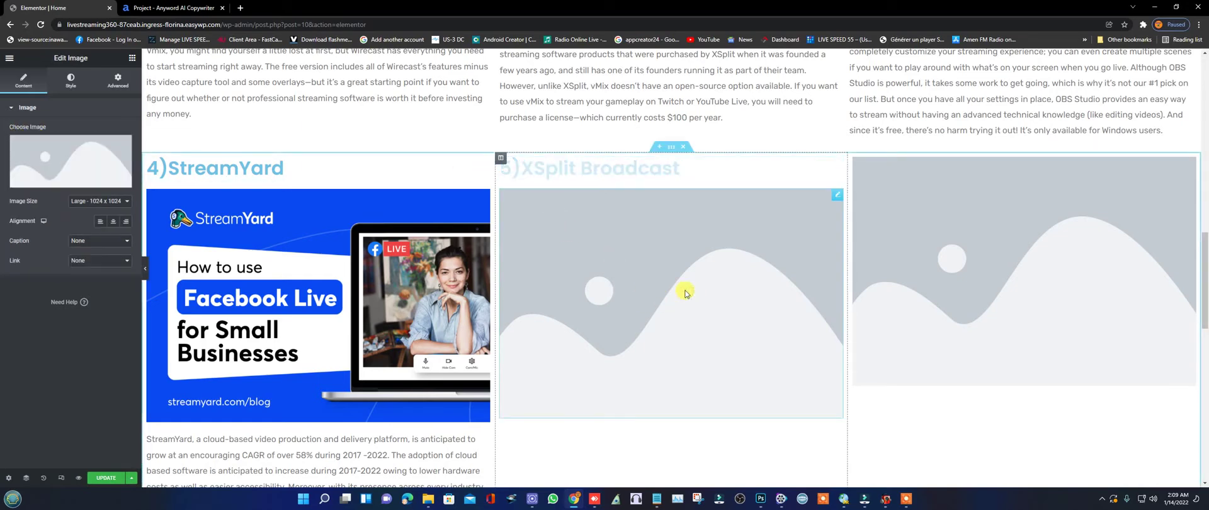
click(70, 157)
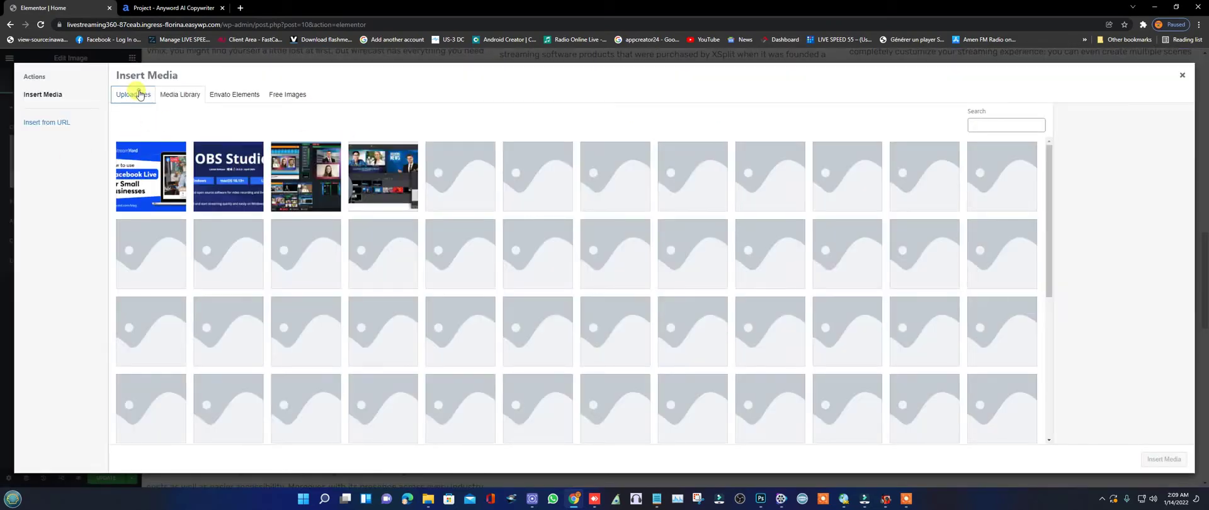
click(140, 94)
click(652, 253)
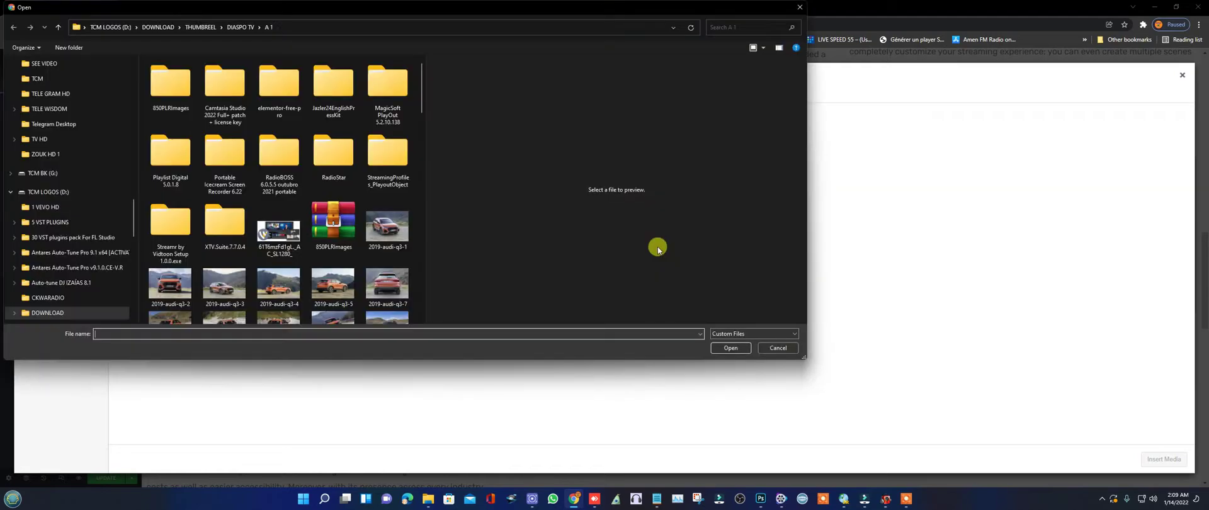
scroll(366, 205, down, 3)
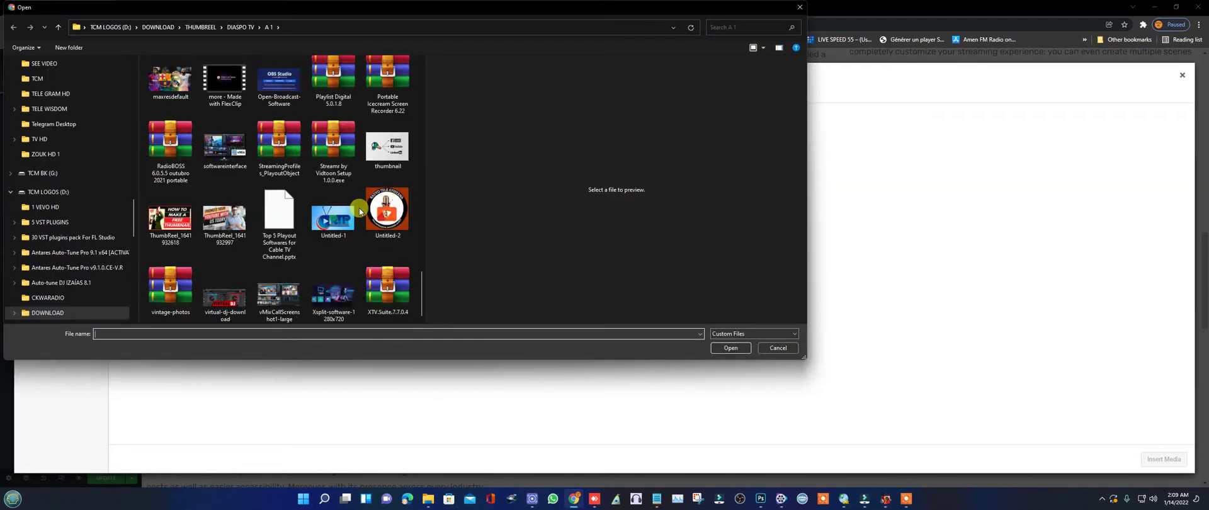
click(341, 296)
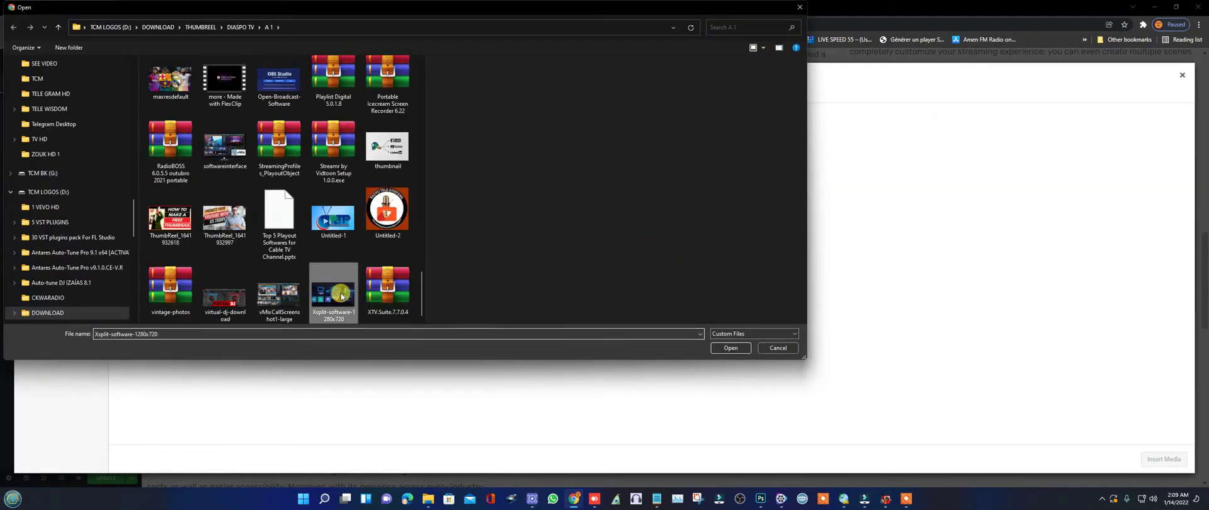
double_click(342, 296)
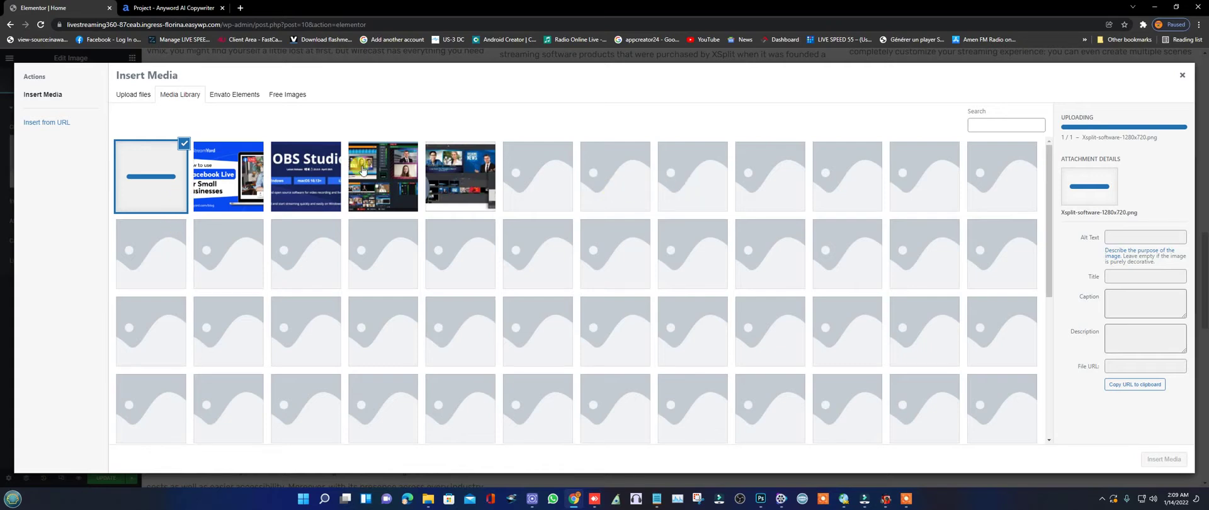
click(1113, 237)
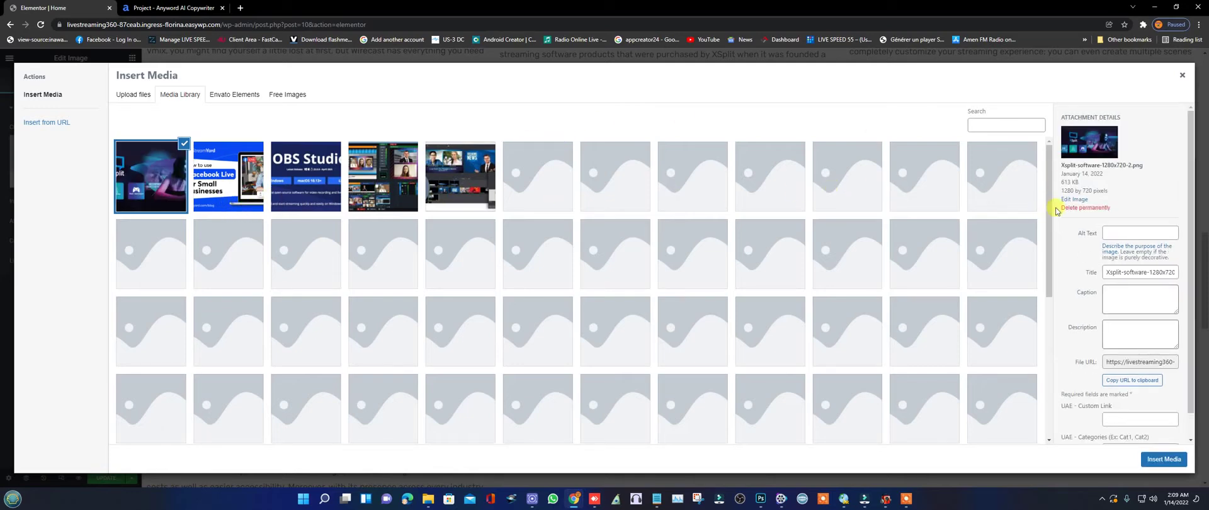
click(1164, 458)
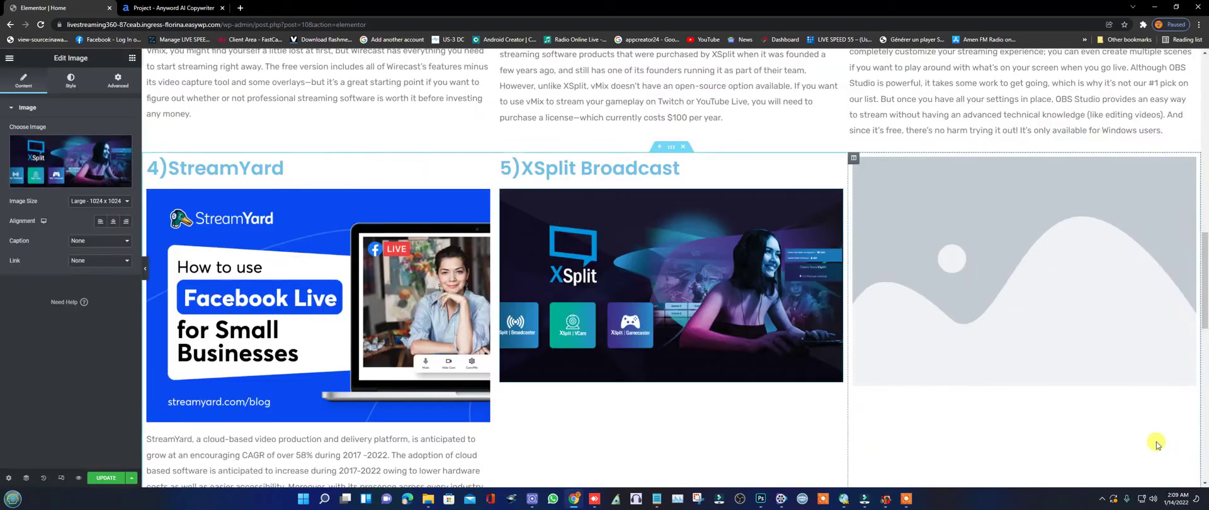
Narrow the StreamYard column slightly so the XSplit column beside it becomes wider.
scroll(667, 354, down, 2)
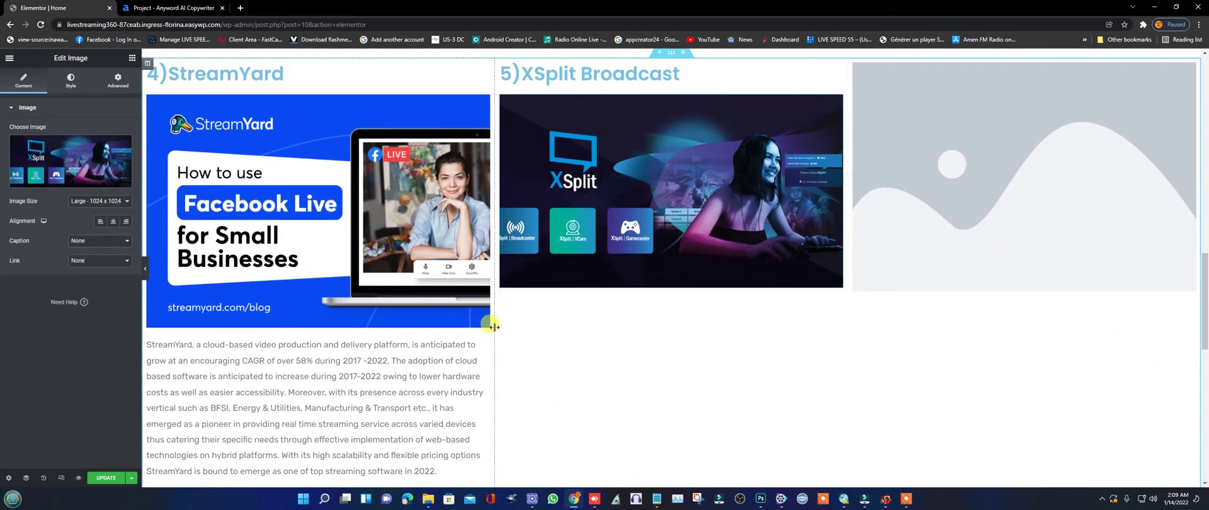
drag(494, 326, 462, 329)
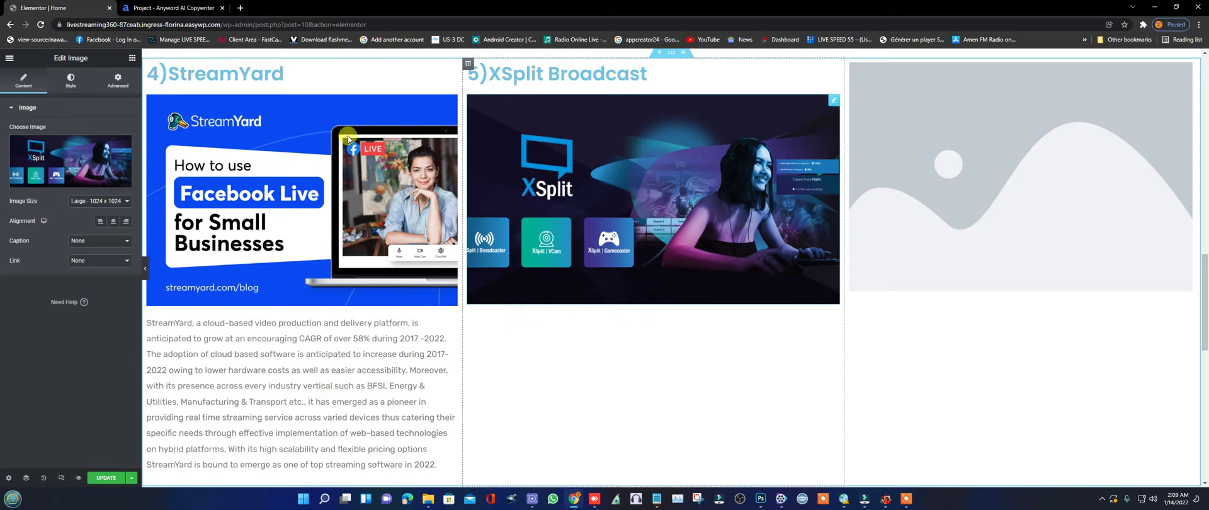
Switch to the Anyword project and copy the whole paragraph of the article's fifth entry, XSplit.
click(175, 14)
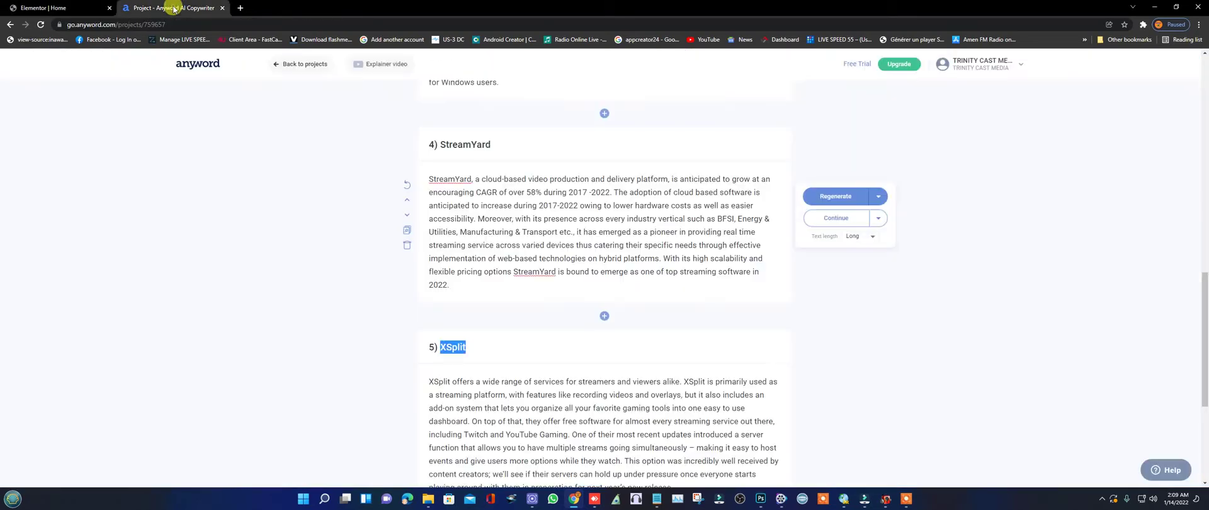
scroll(472, 327, down, 2)
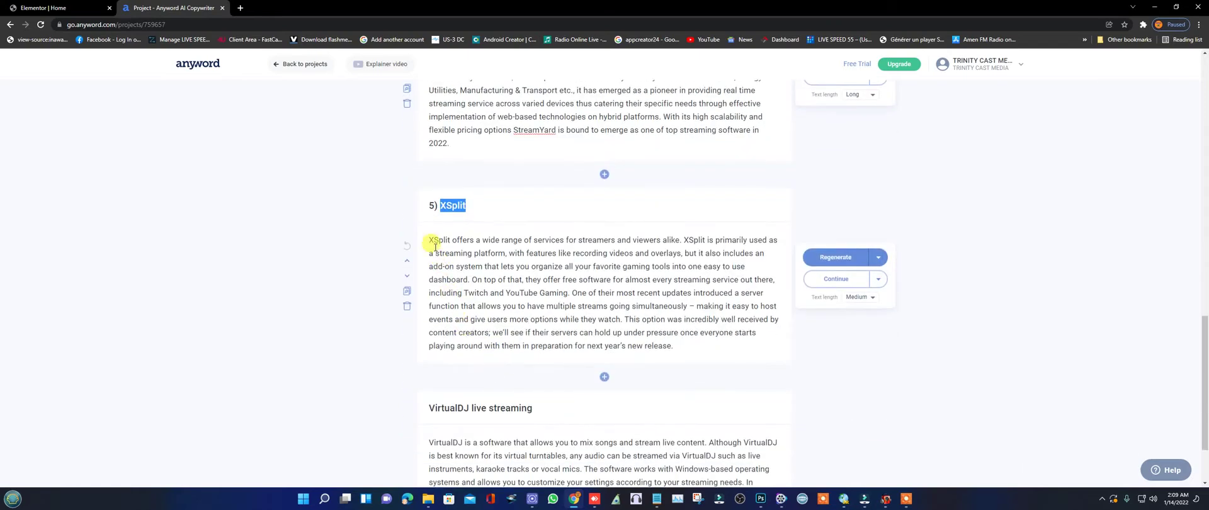
drag(430, 241, 671, 346)
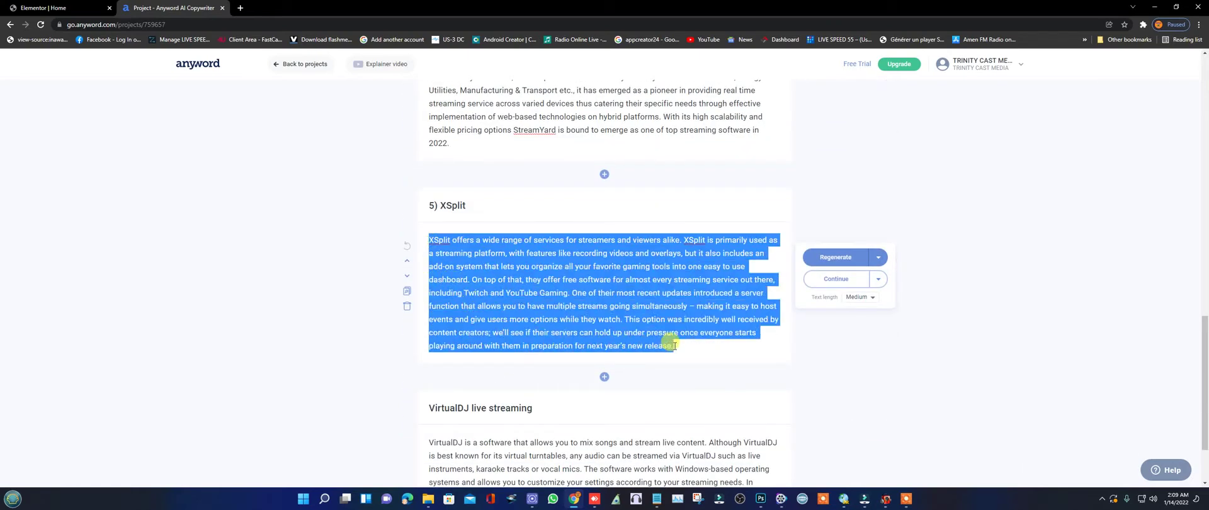
right_click(659, 308)
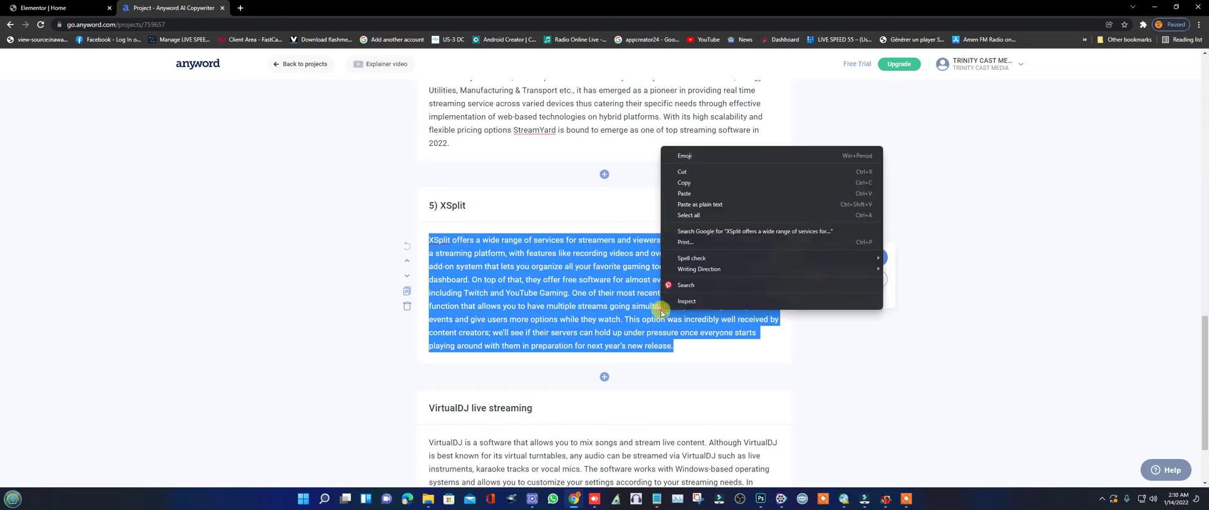
click(683, 183)
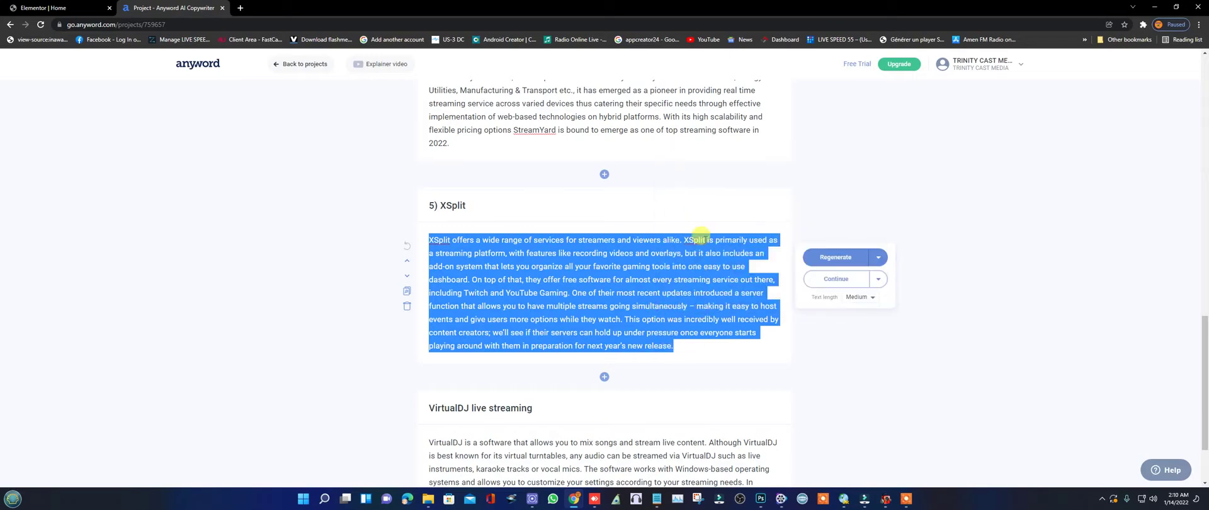
Return to Elementor, add a Text Editor widget below the XSplit image and replace its placeholder text with the copied paragraph.
click(52, 10)
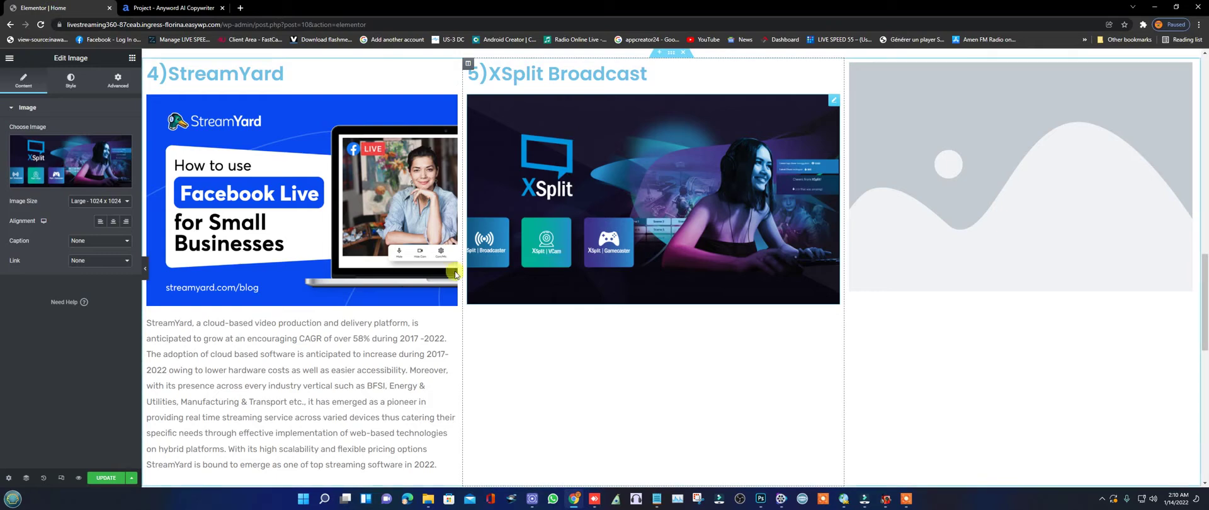
click(131, 58)
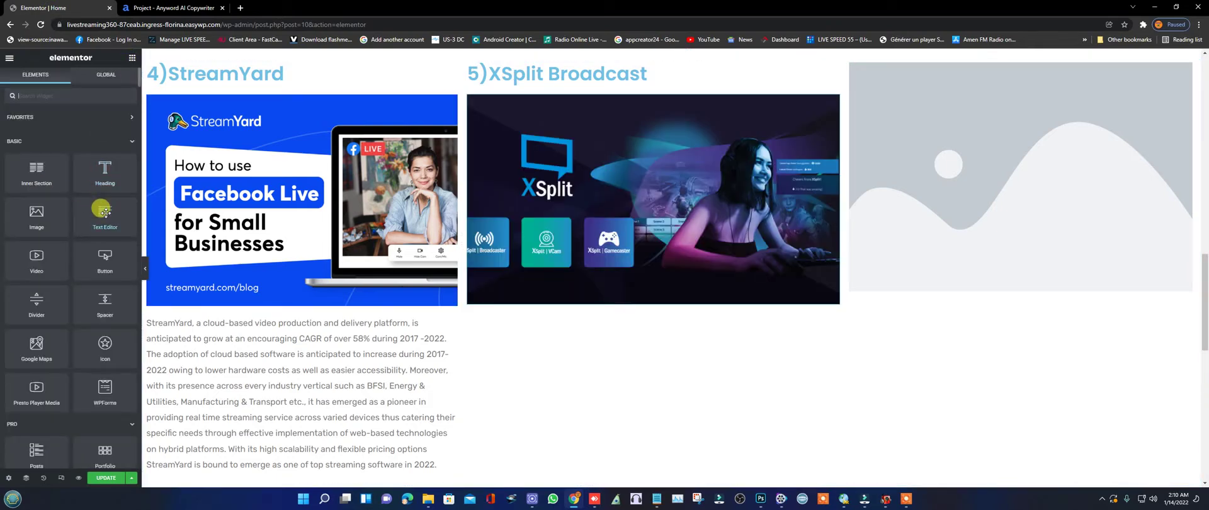
drag(105, 212, 601, 305)
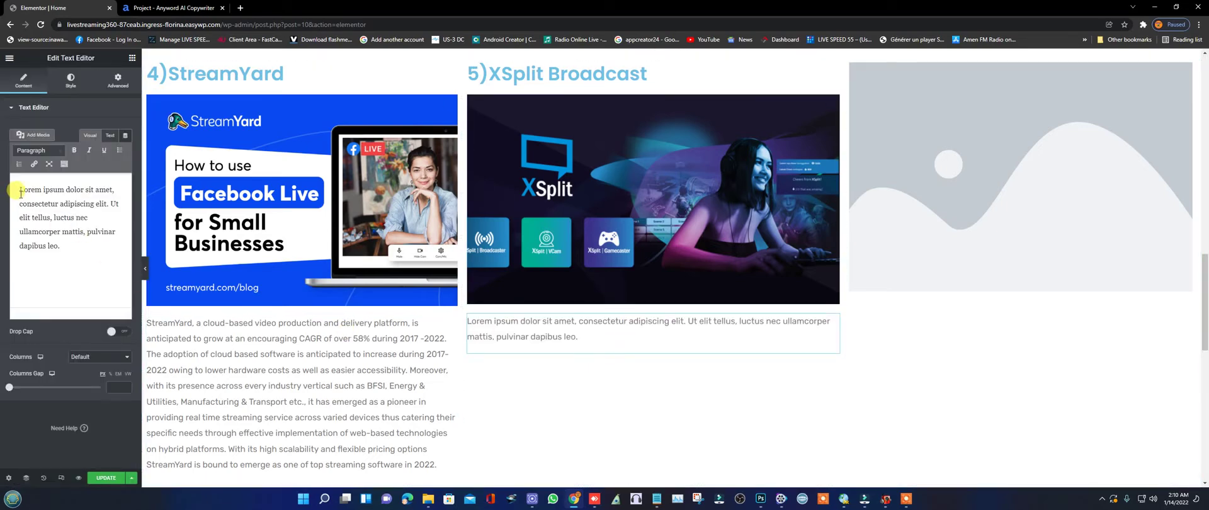
drag(20, 190, 60, 246)
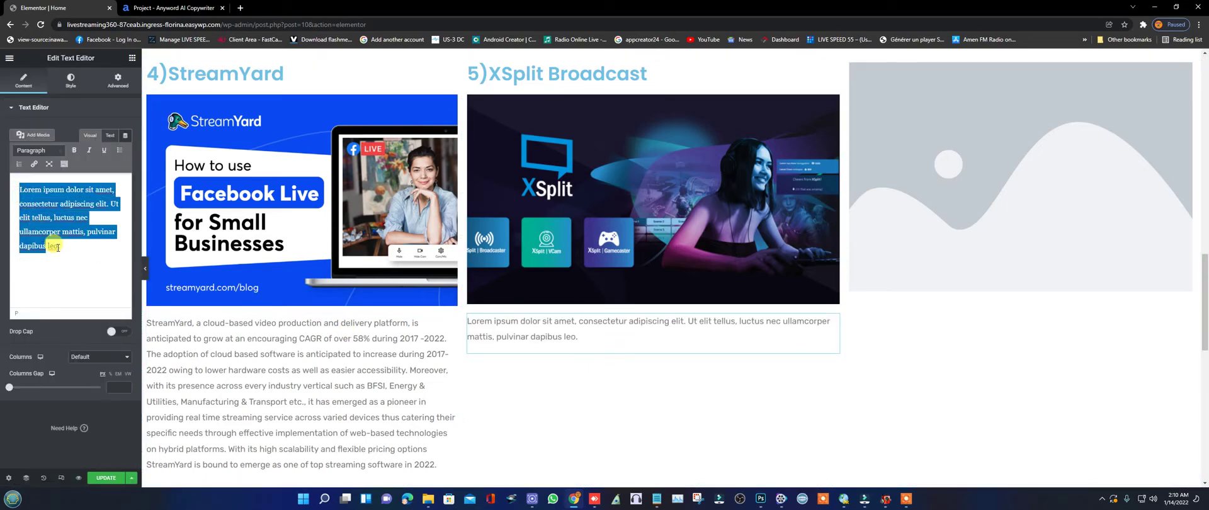
right_click(45, 212)
click(67, 257)
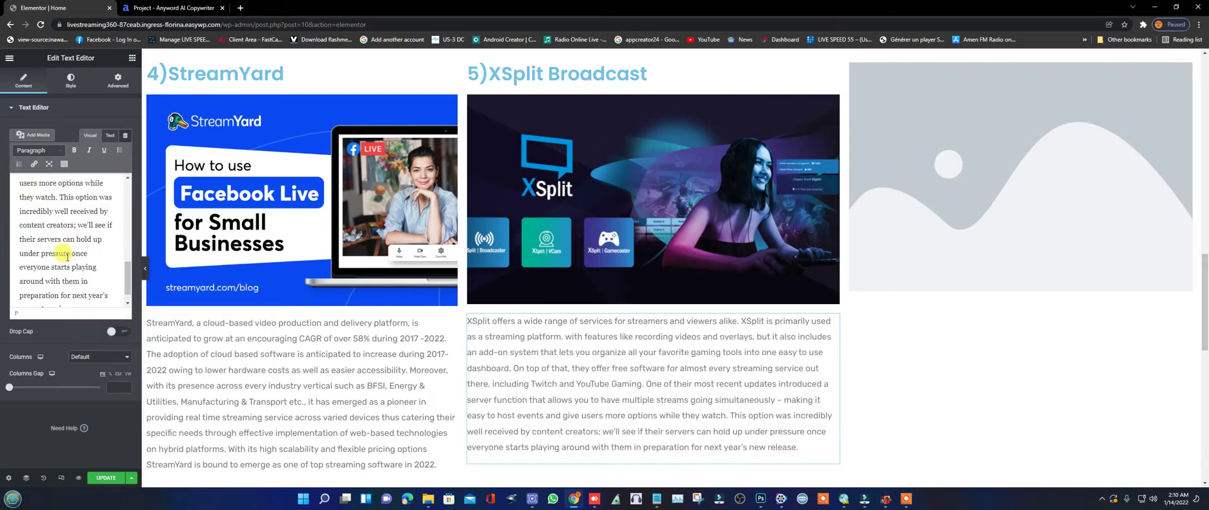
Review the whole page from the hero banner through the first three software entries to the StreamYard and XSplit columns.
scroll(762, 388, down, 2)
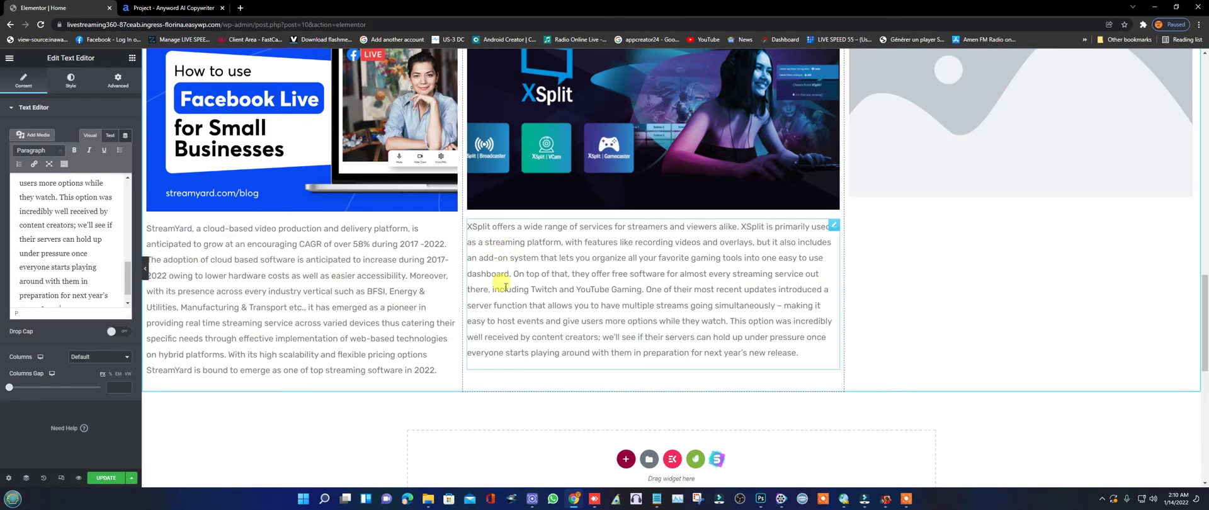
scroll(505, 287, up, 12)
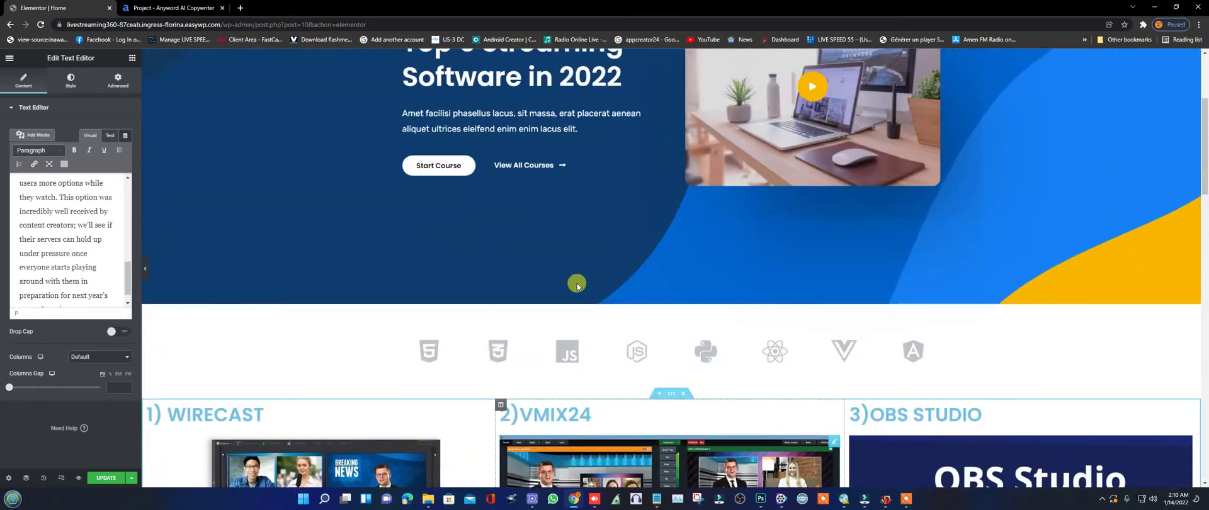
scroll(576, 284, down, 12)
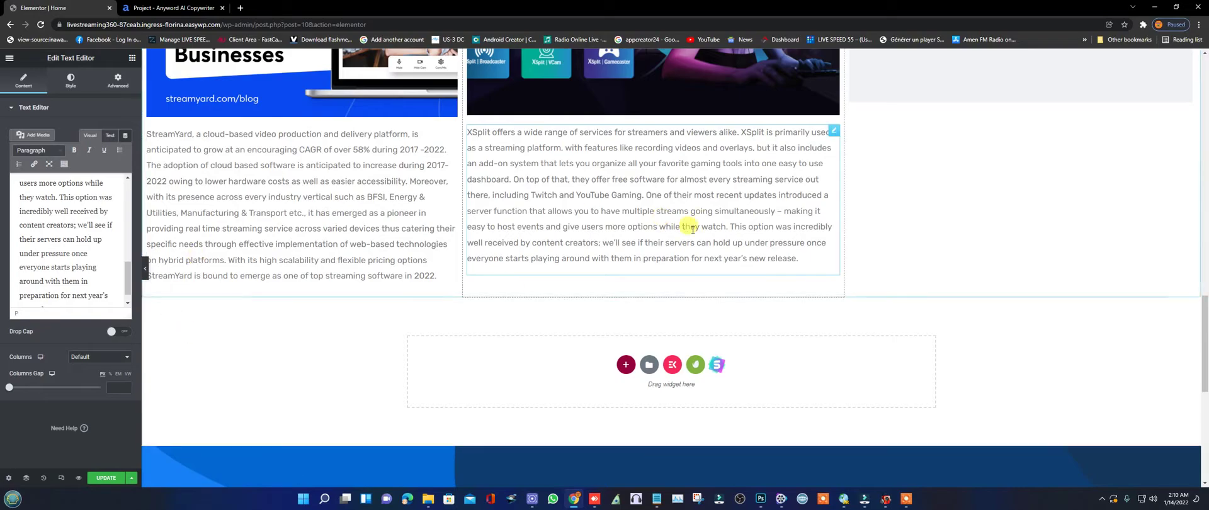
scroll(692, 228, up, 12)
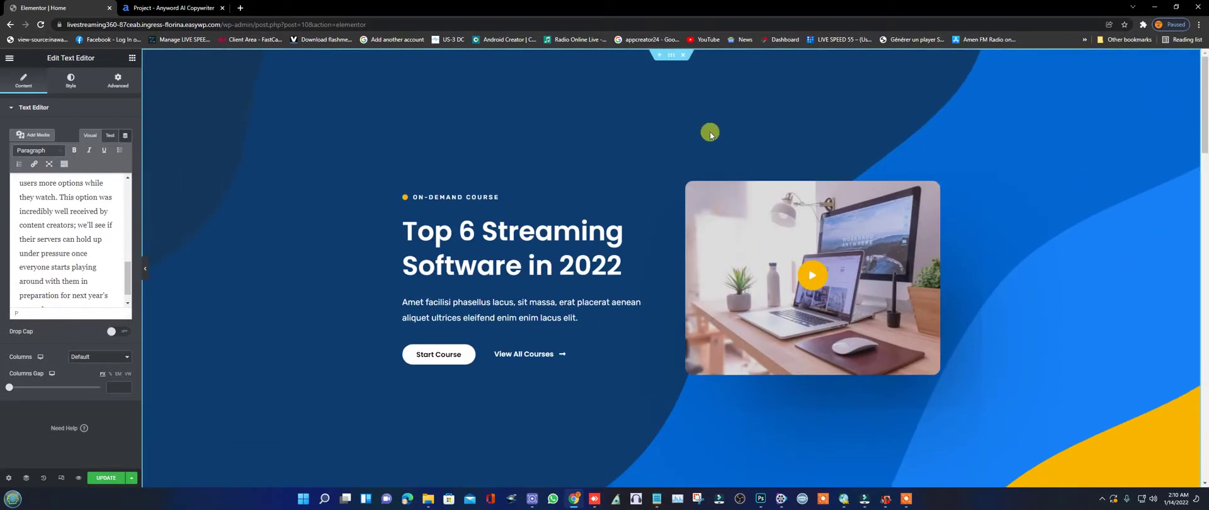
scroll(642, 144, down, 6)
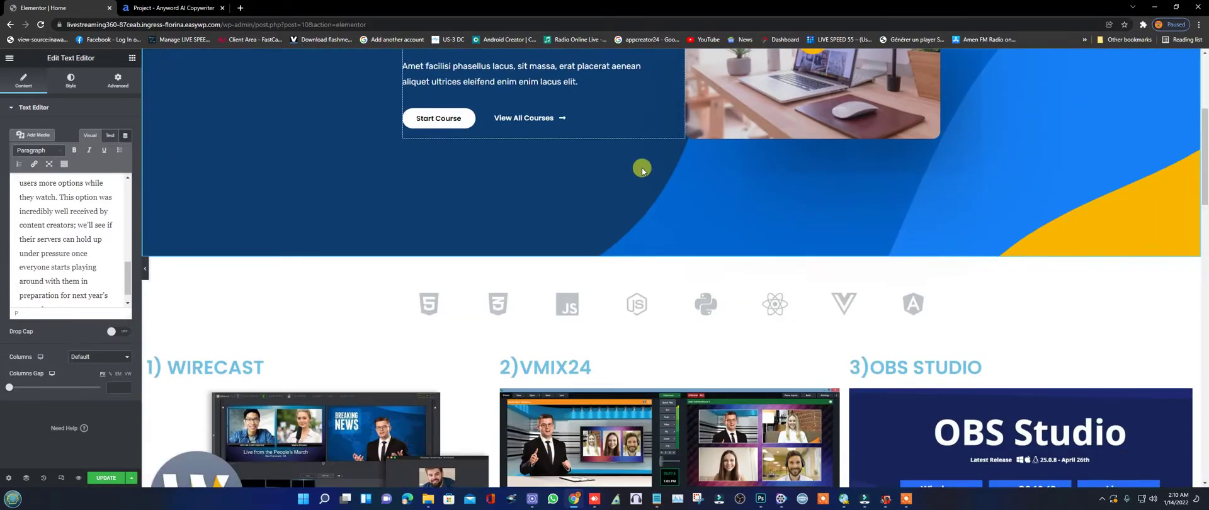
scroll(644, 176, down, 10)
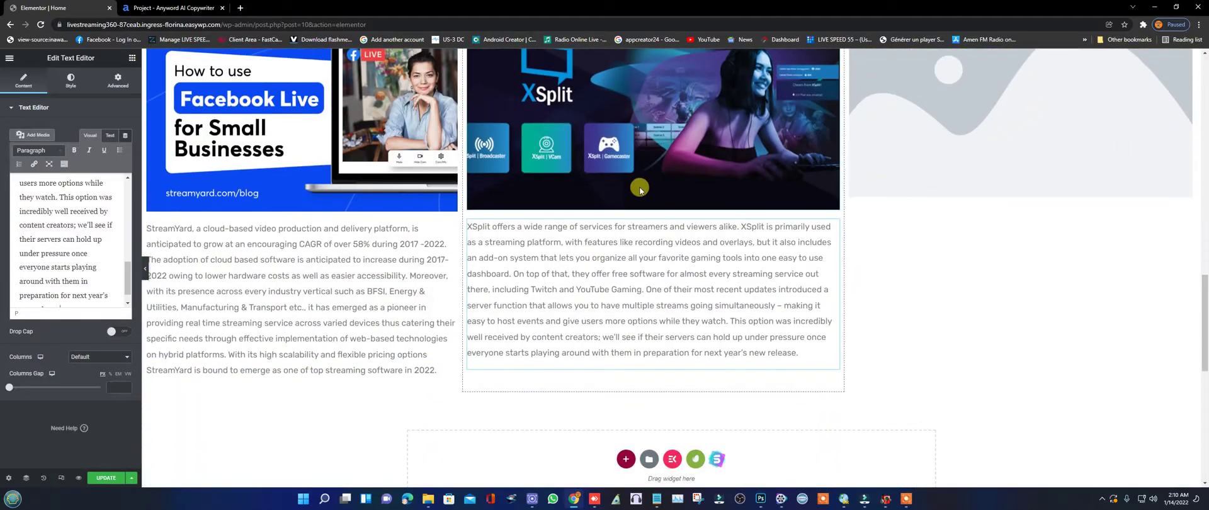
scroll(668, 233, up, 2)
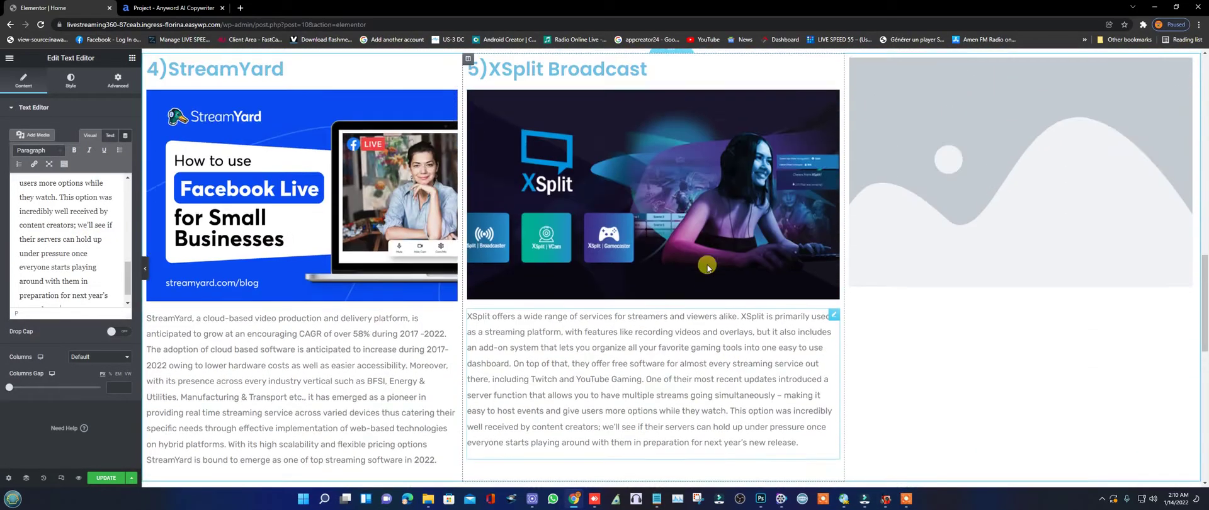
Switch to the Anyword project and copy the heading "VirtualDJ live streaming" of the article's last entry.
scroll(670, 229, up, 2)
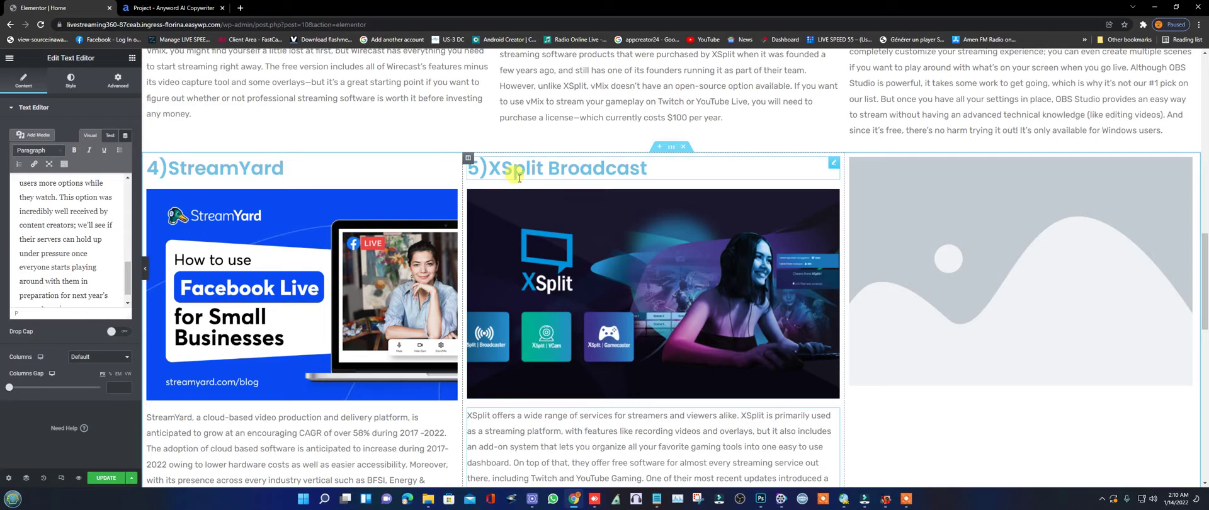
scroll(602, 260, down, 2)
scroll(601, 260, down, 3)
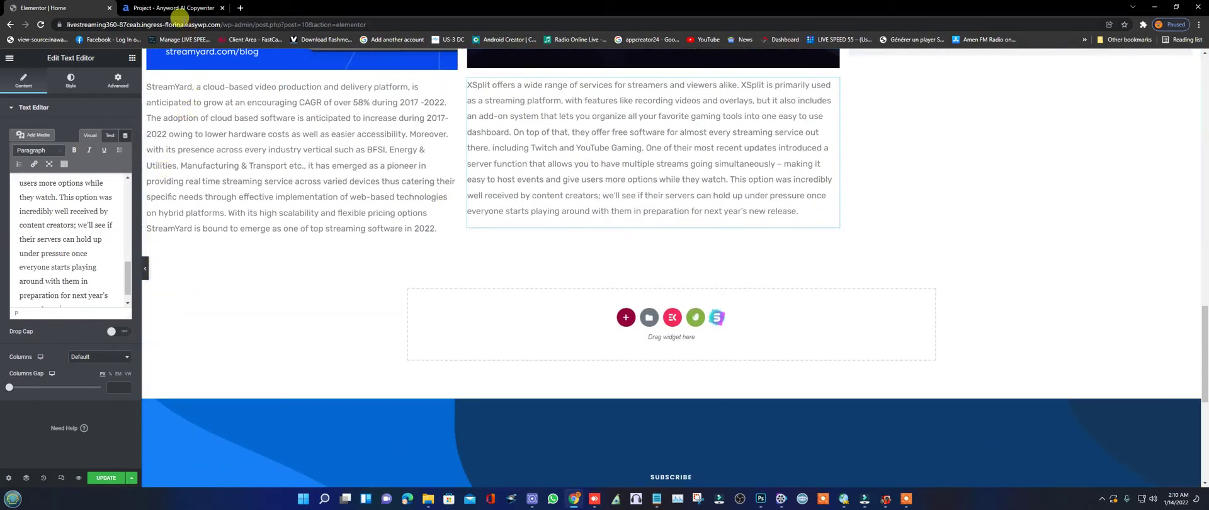
click(184, 9)
scroll(599, 365, down, 2)
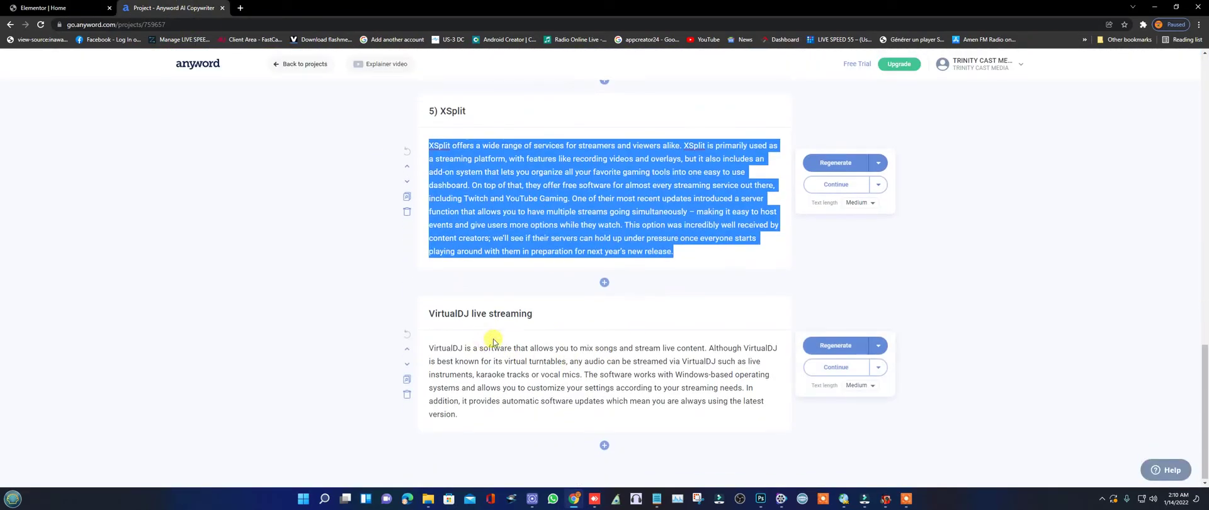
drag(535, 314, 447, 316)
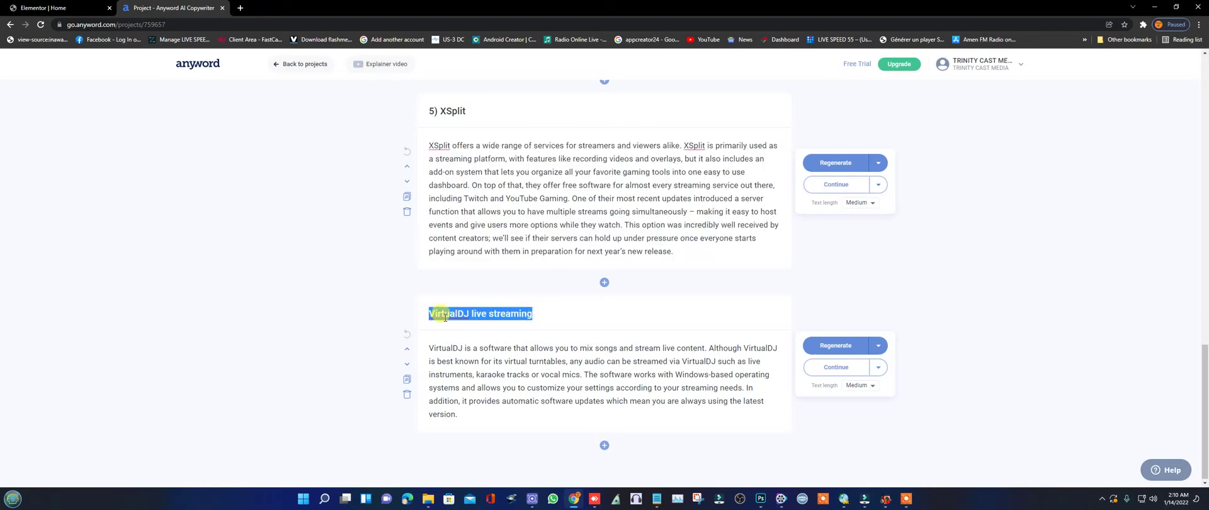
right_click(445, 316)
click(469, 189)
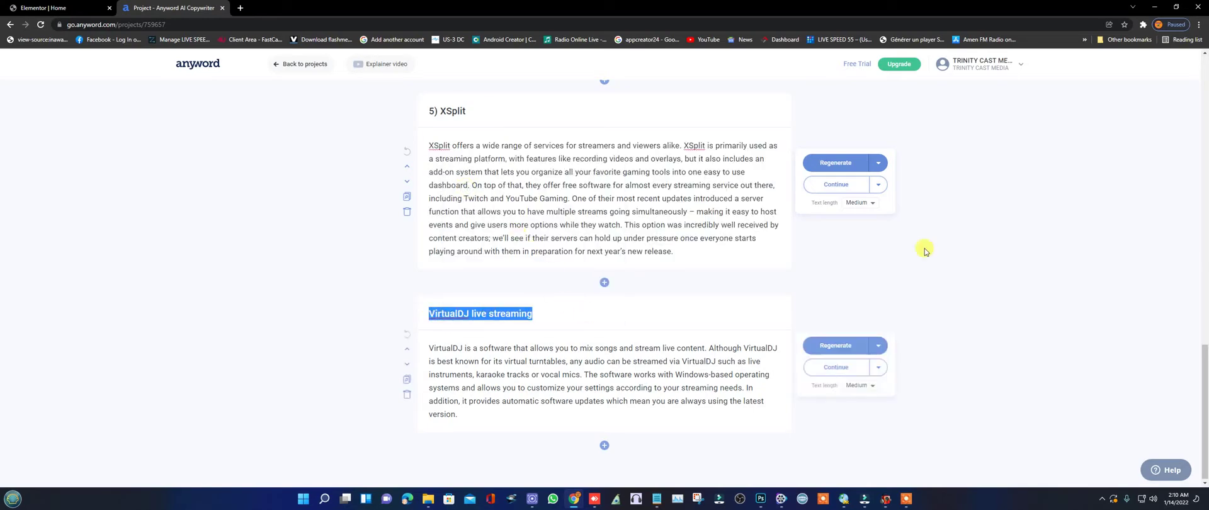
Return to Elementor, upload virtual-dj-download from the A 1 folder and insert it into the empty image widget beside XSplit.
click(68, 8)
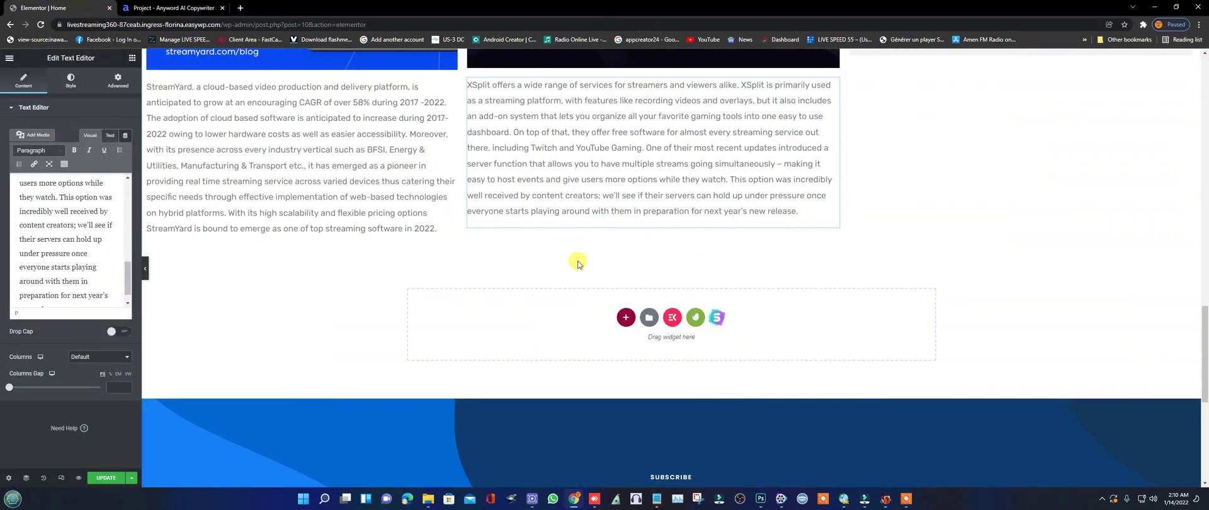
scroll(181, 307, up, 4)
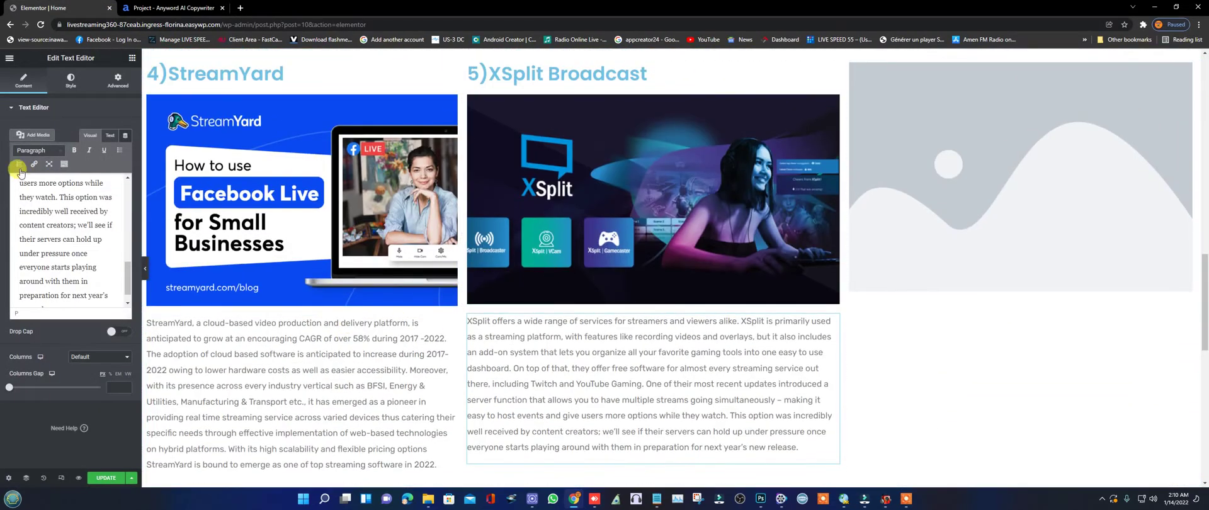
click(130, 58)
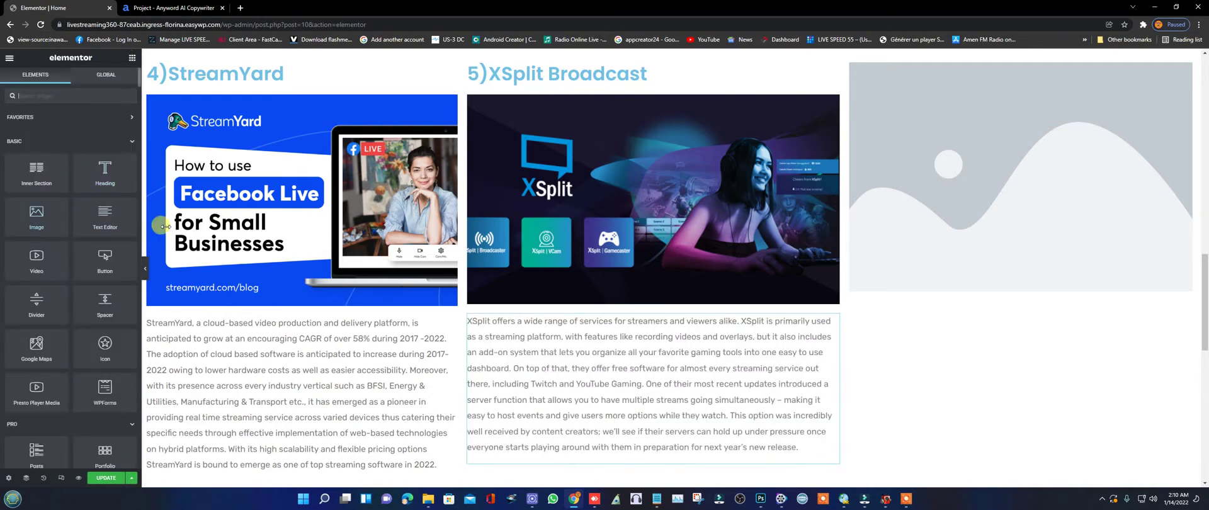
click(976, 163)
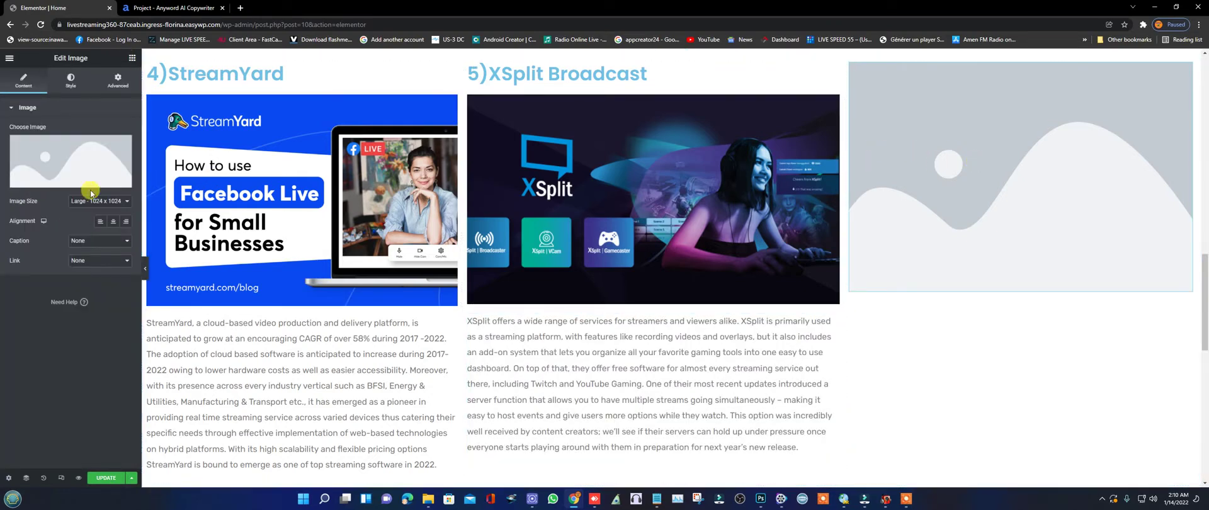
click(70, 157)
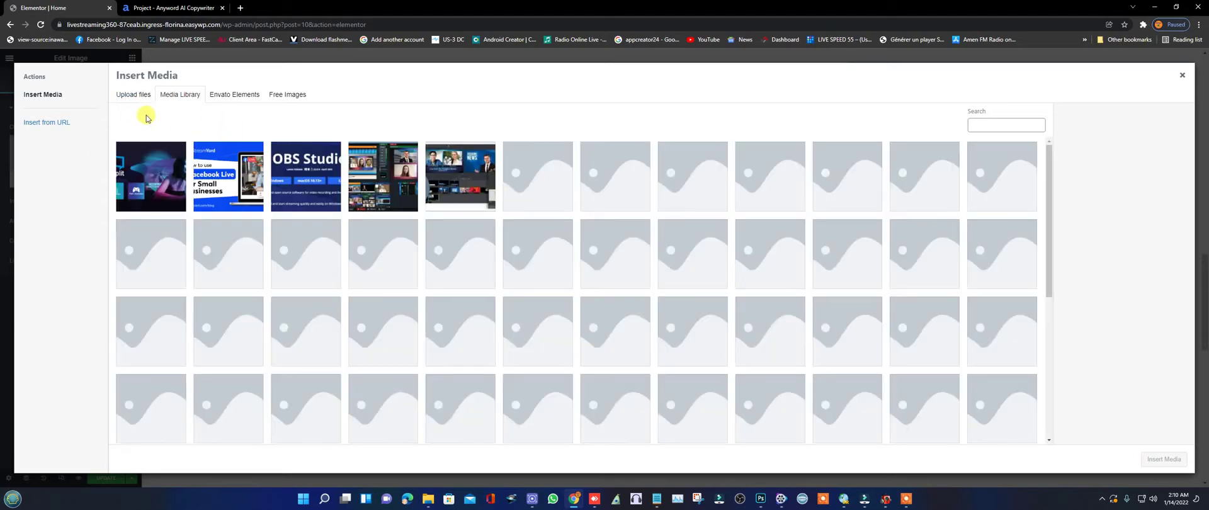
click(134, 95)
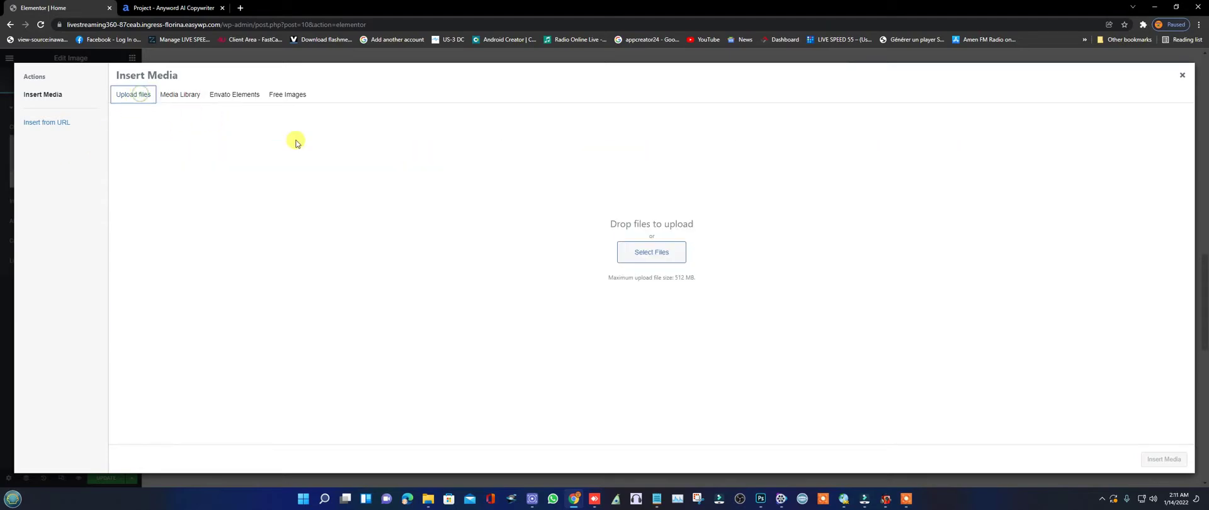
click(632, 252)
scroll(342, 313, down, 10)
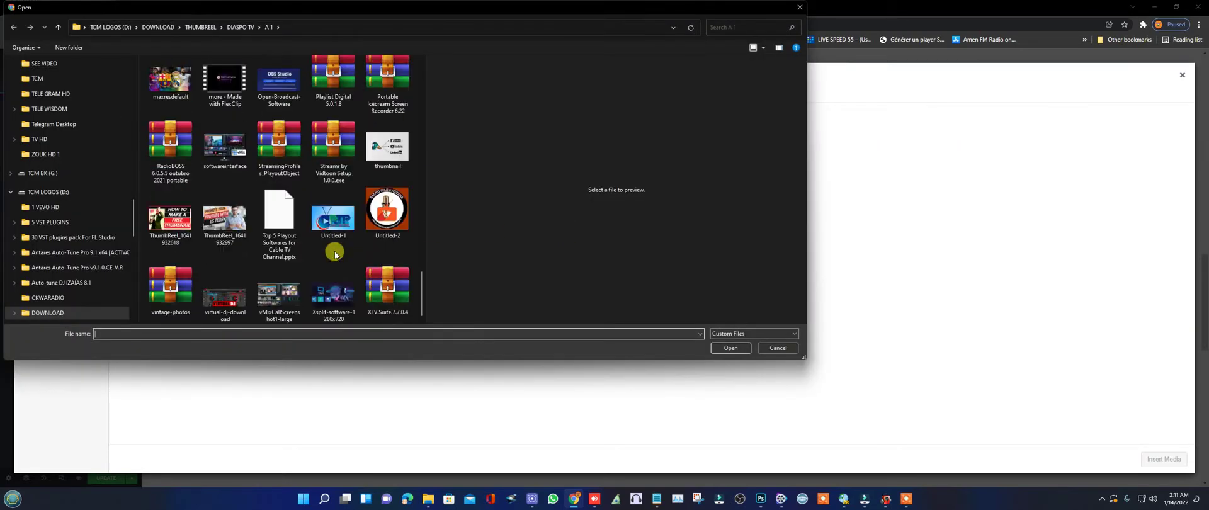
click(221, 300)
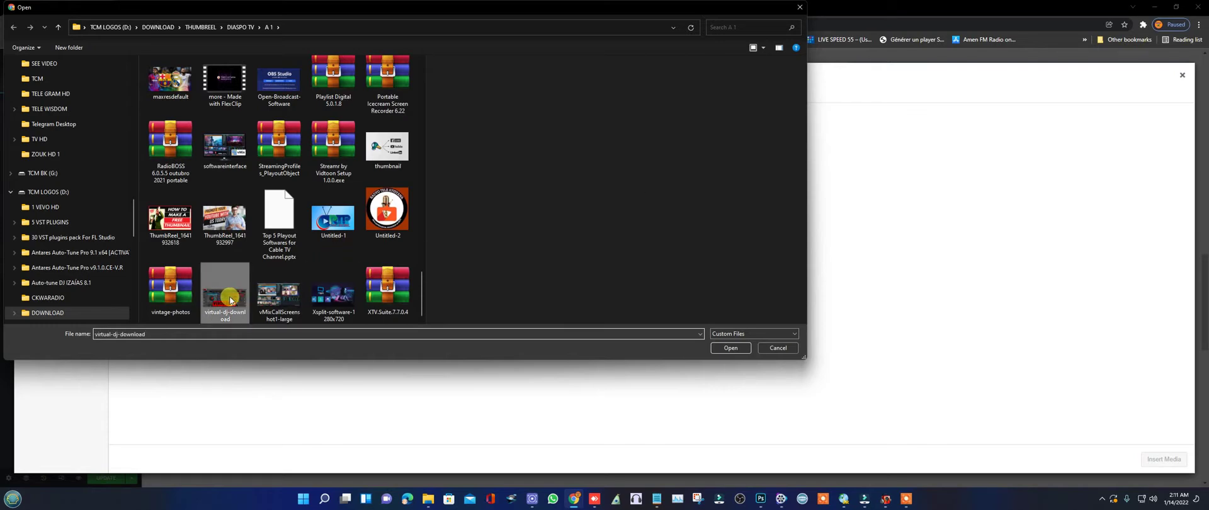
double_click(229, 301)
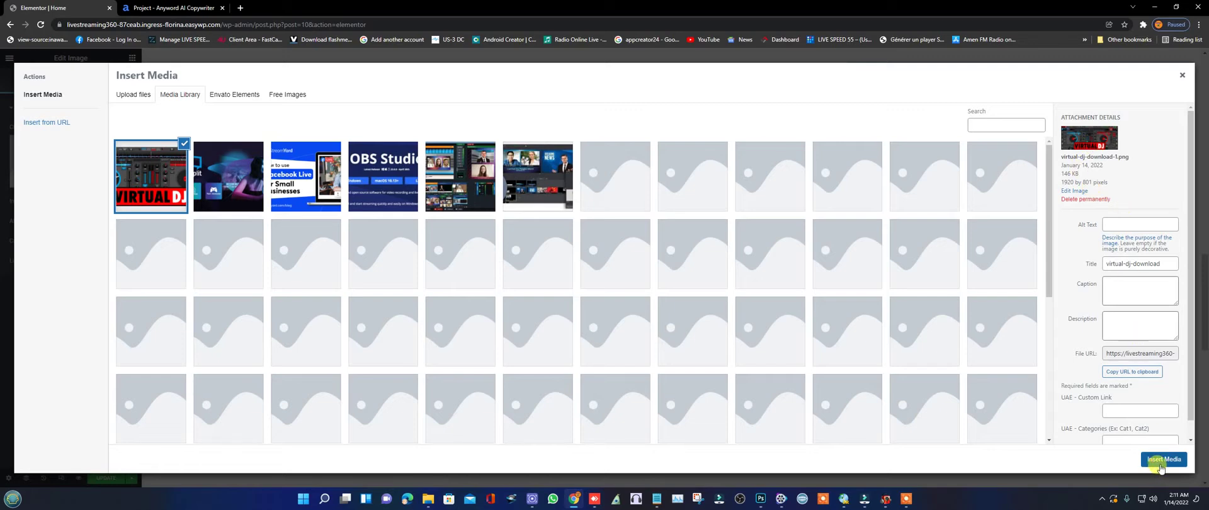
click(1164, 459)
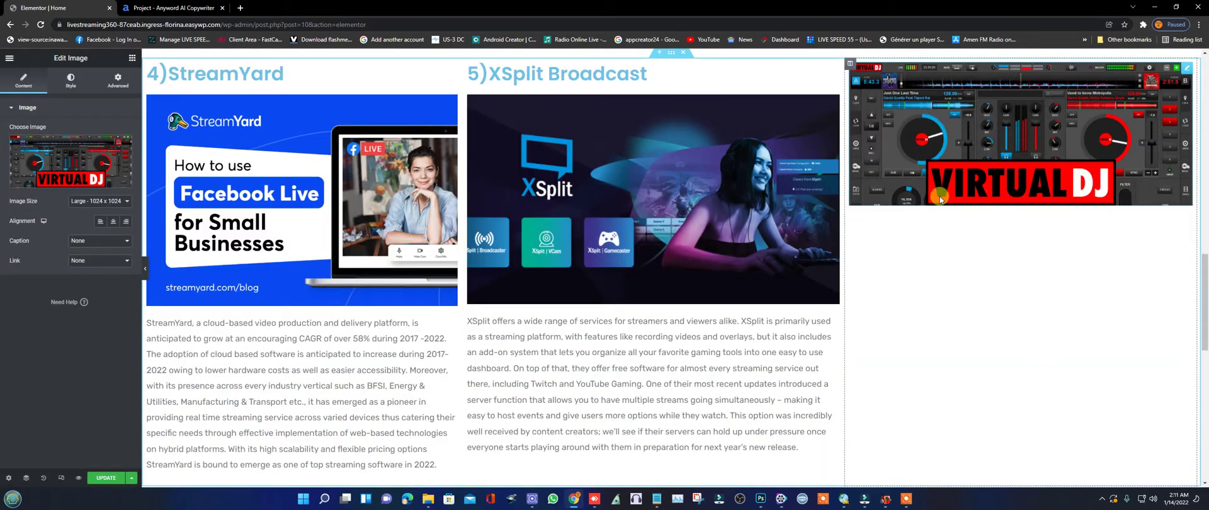
Narrow the XSplit column slightly so the column with the Virtual DJ image becomes wider.
scroll(956, 204, down, 1)
scroll(956, 202, up, 2)
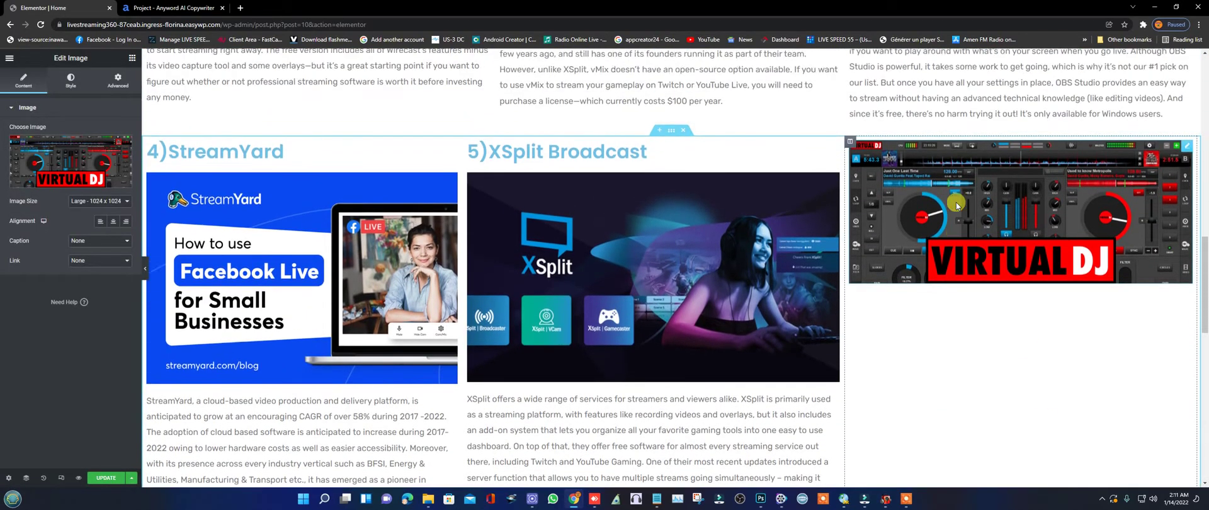
scroll(963, 200, down, 2)
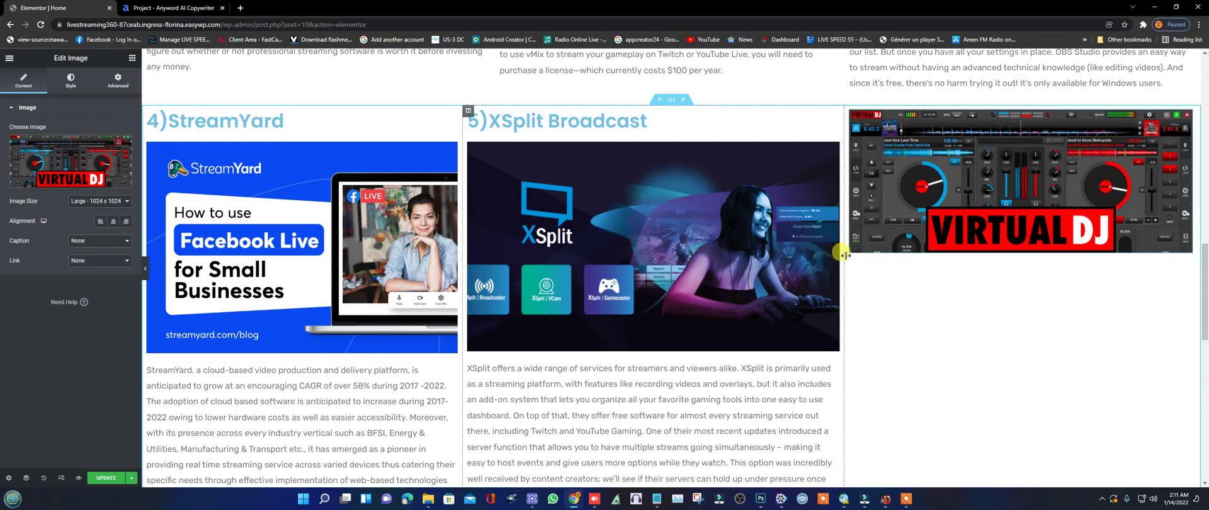
drag(844, 255, 828, 309)
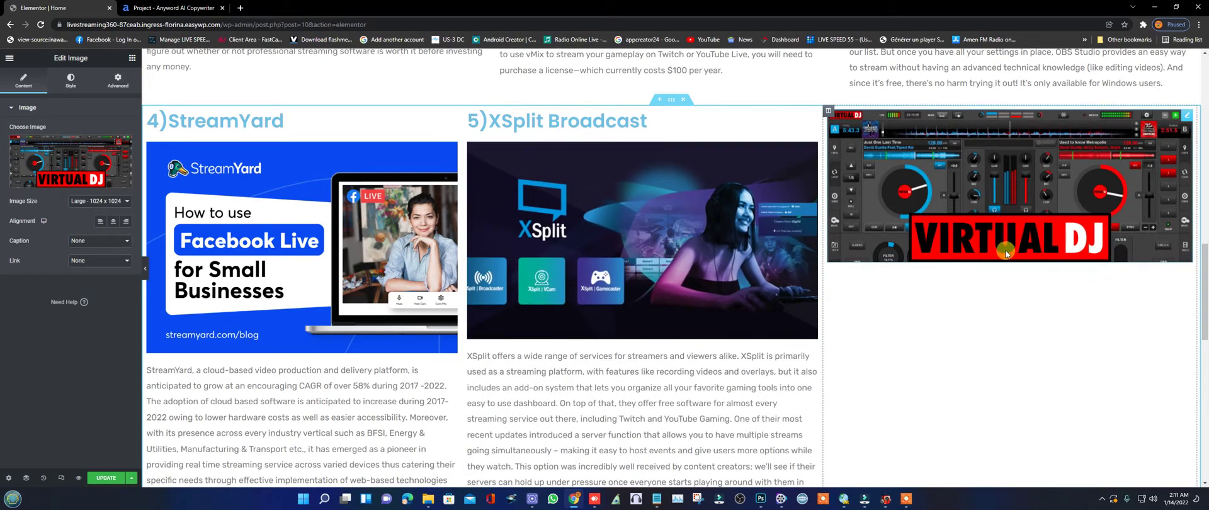
scroll(975, 250, down, 1)
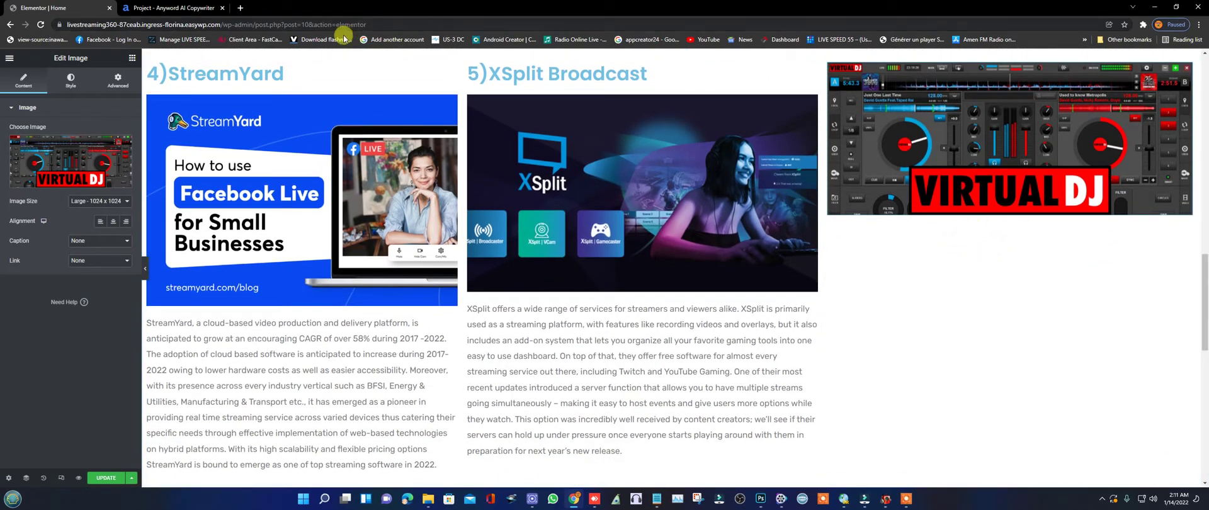
Open a new browser tab and search Google Images for the copied heading "VirtualDJ live streaming".
click(242, 9)
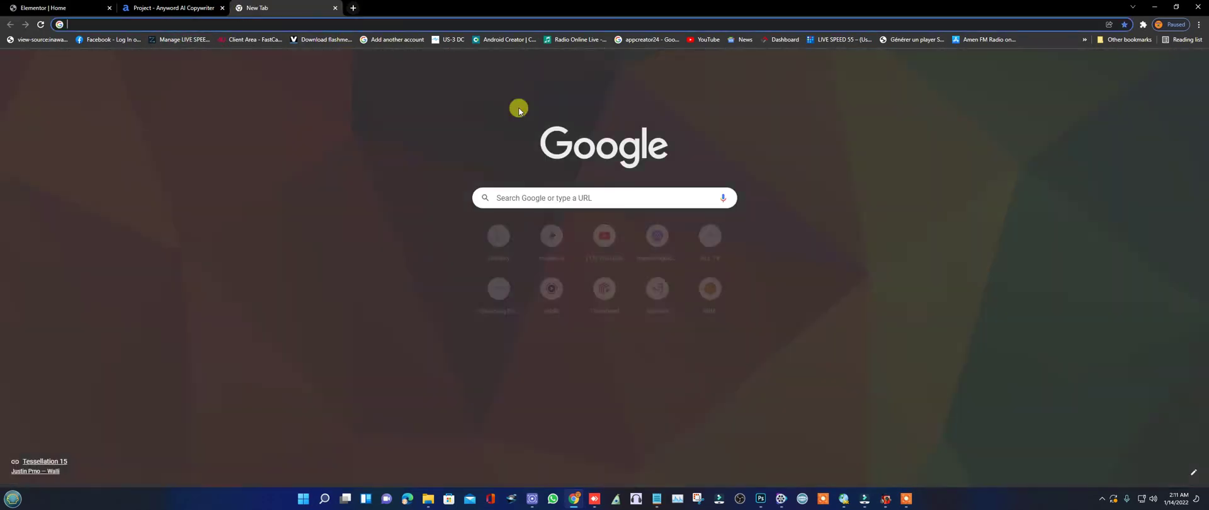
click(524, 199)
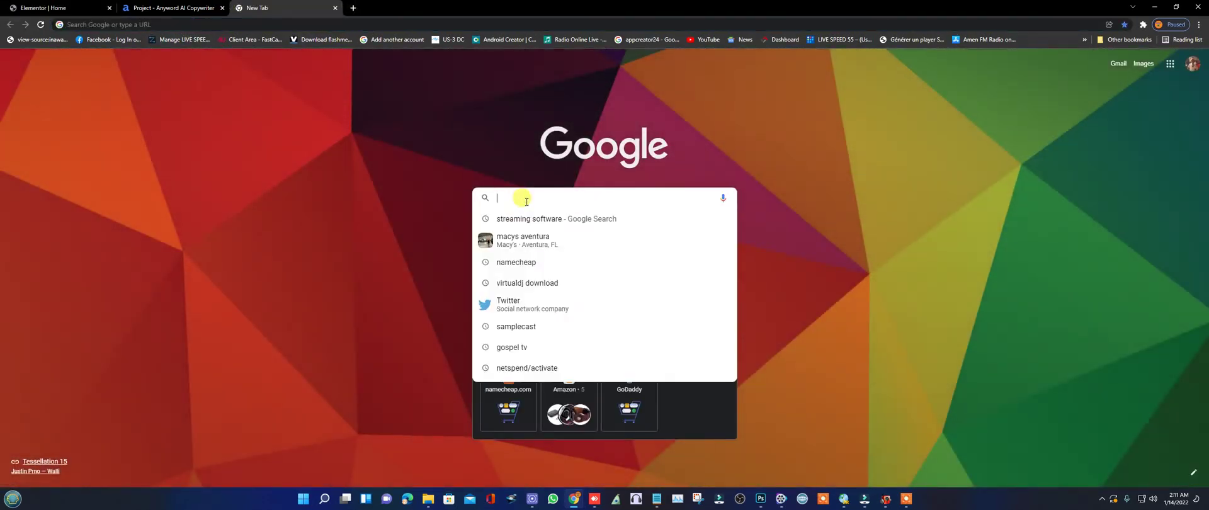
right_click(525, 200)
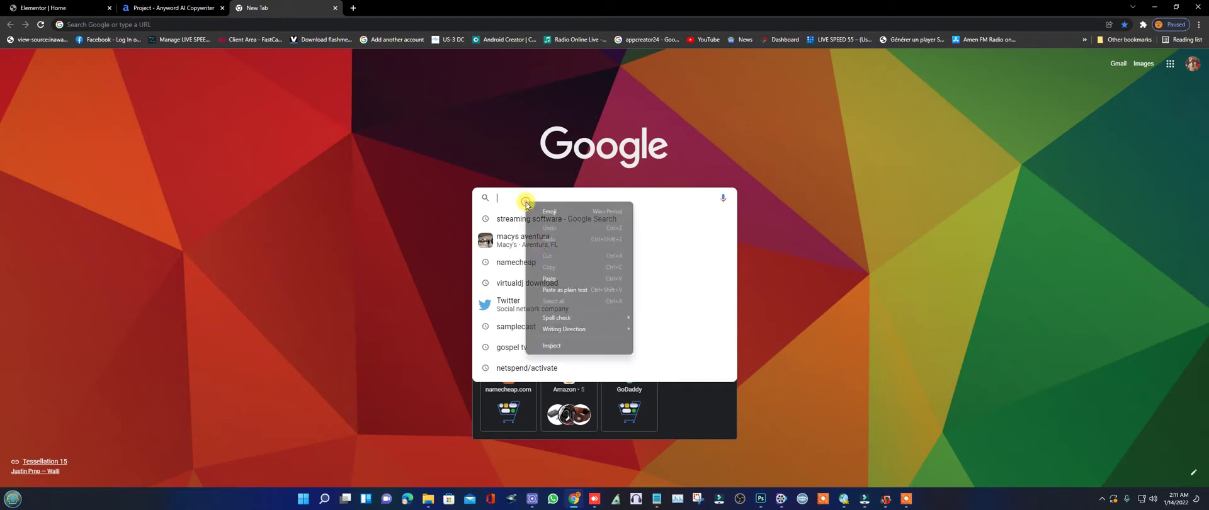
click(550, 279)
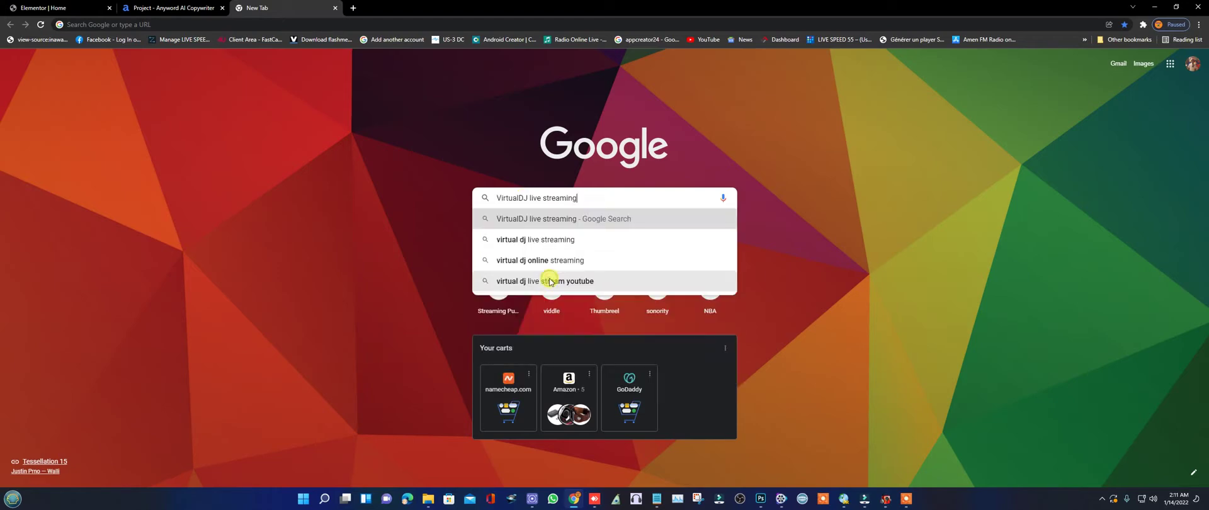
key(Return)
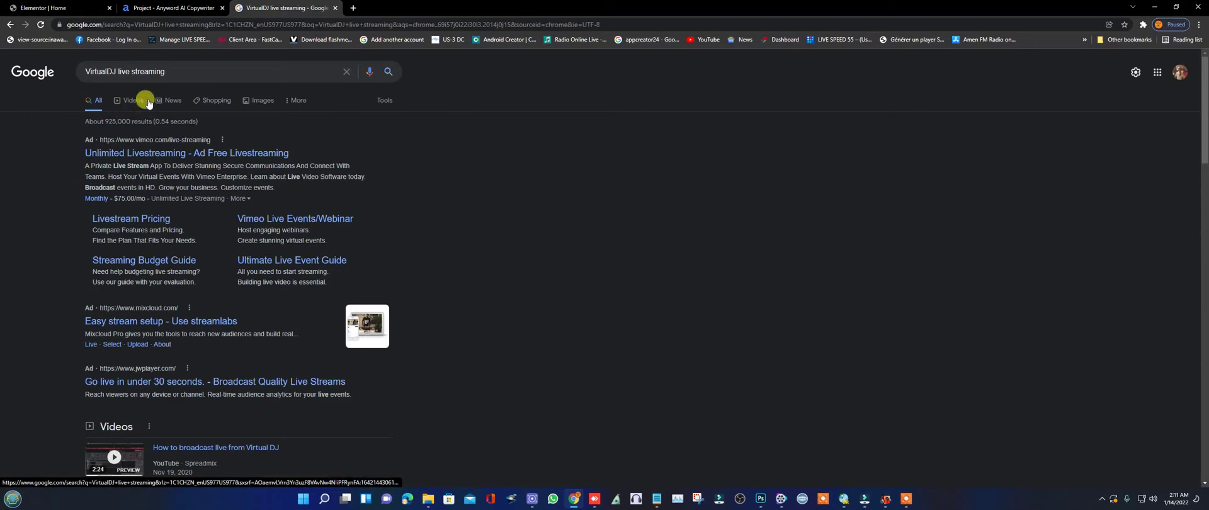
click(258, 100)
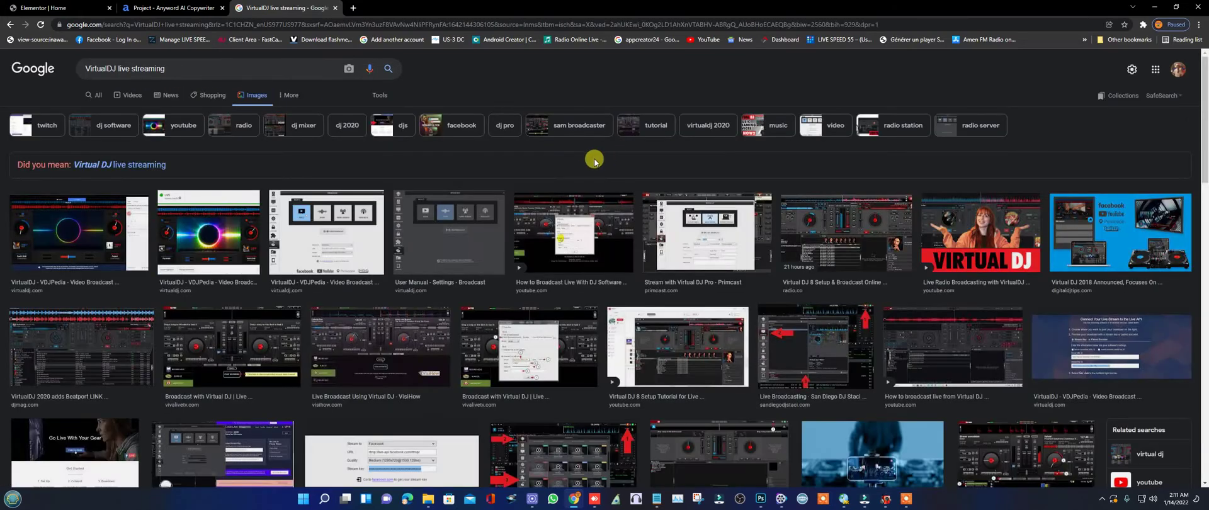
Open the blue "Virtual DJ 2018 Announced" picture from Digital DJ Tips and save it as a JPEG in the A 1 folder.
scroll(605, 166, down, 2)
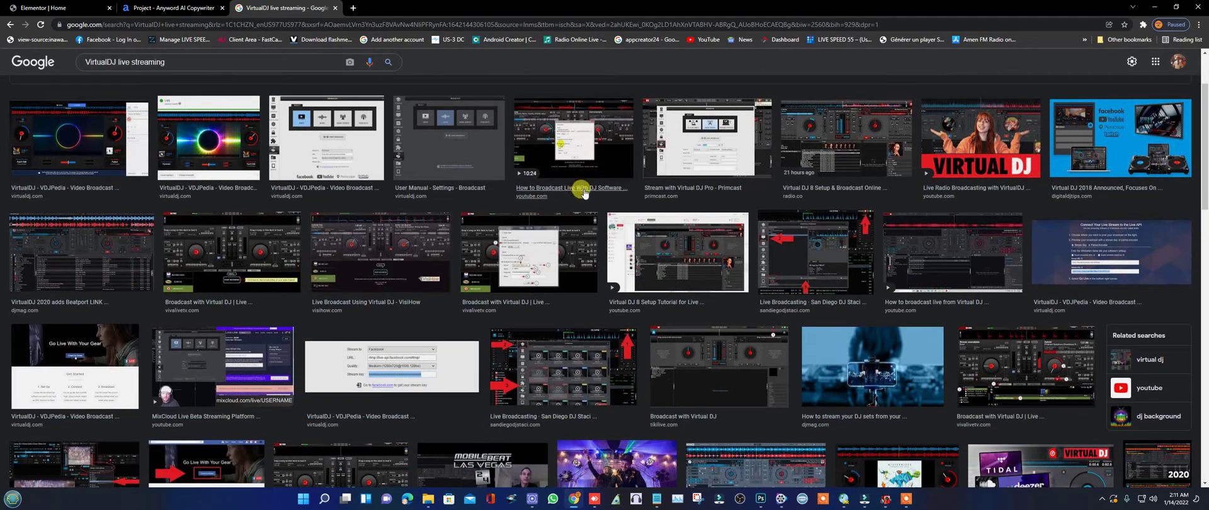
scroll(900, 233, up, 1)
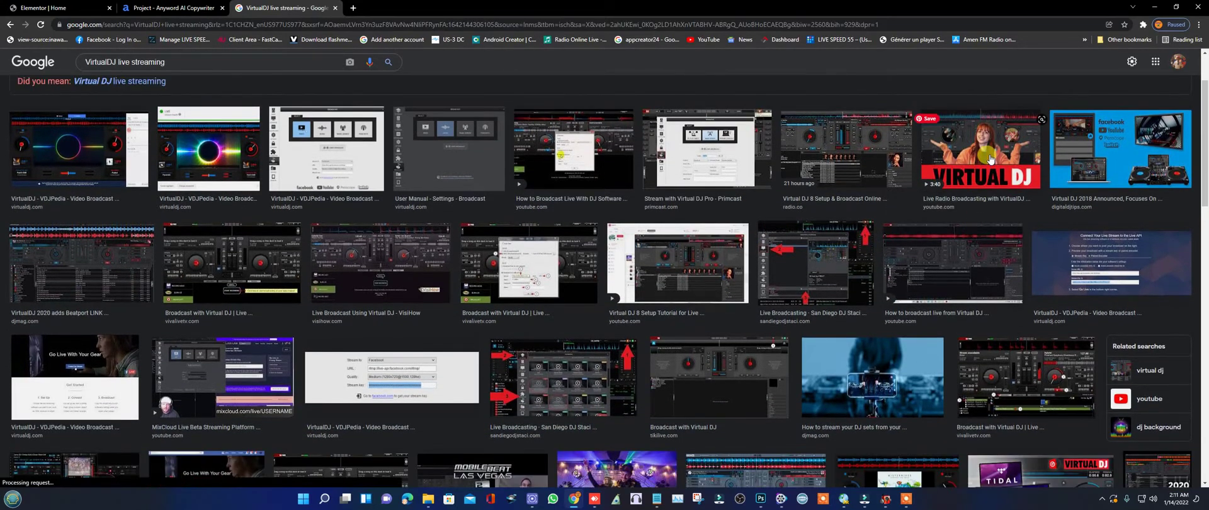
click(1086, 149)
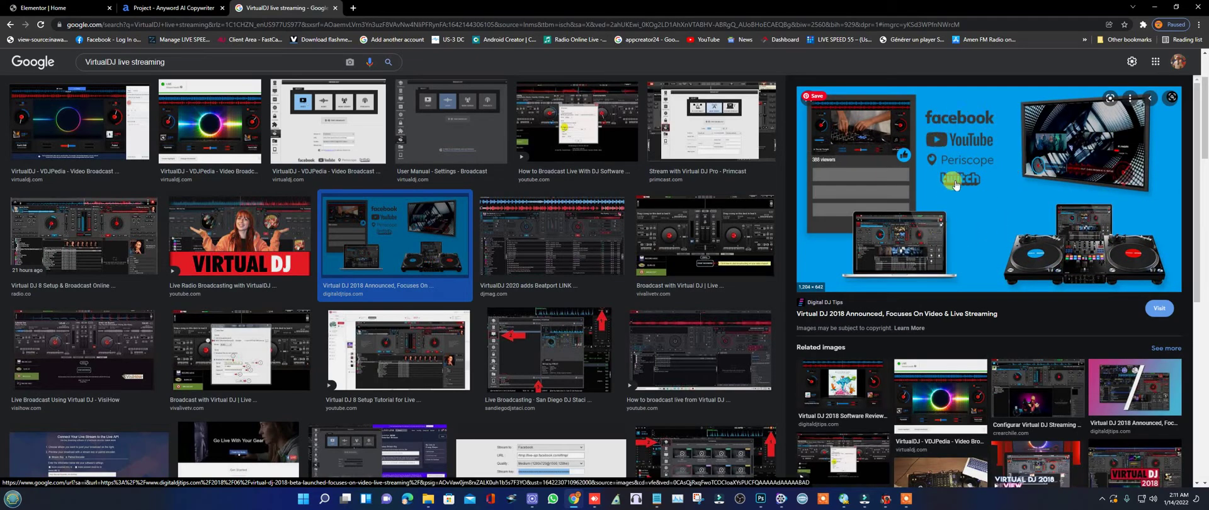
right_click(1000, 180)
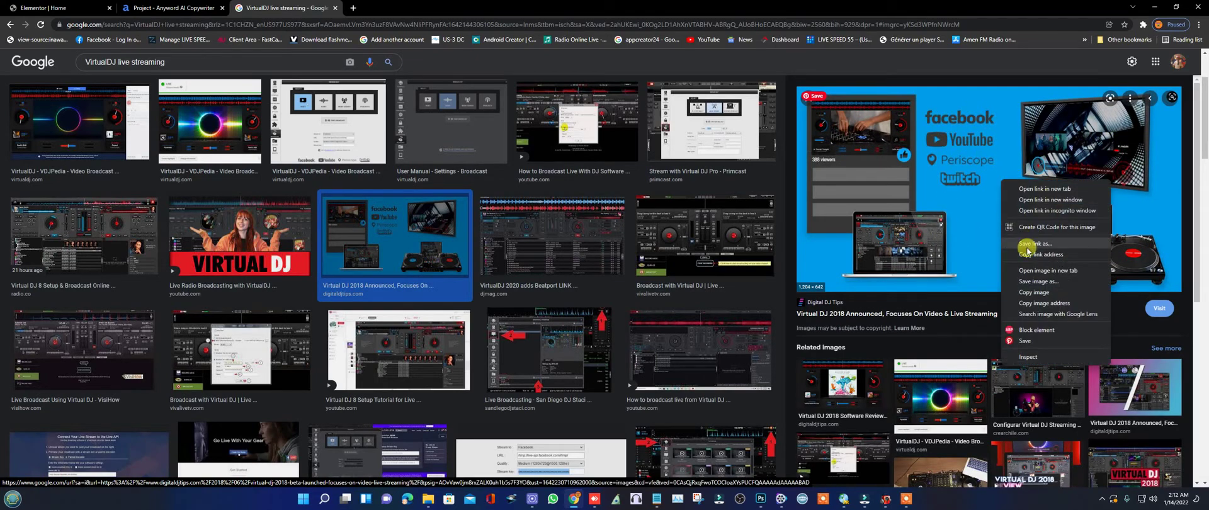
click(1036, 281)
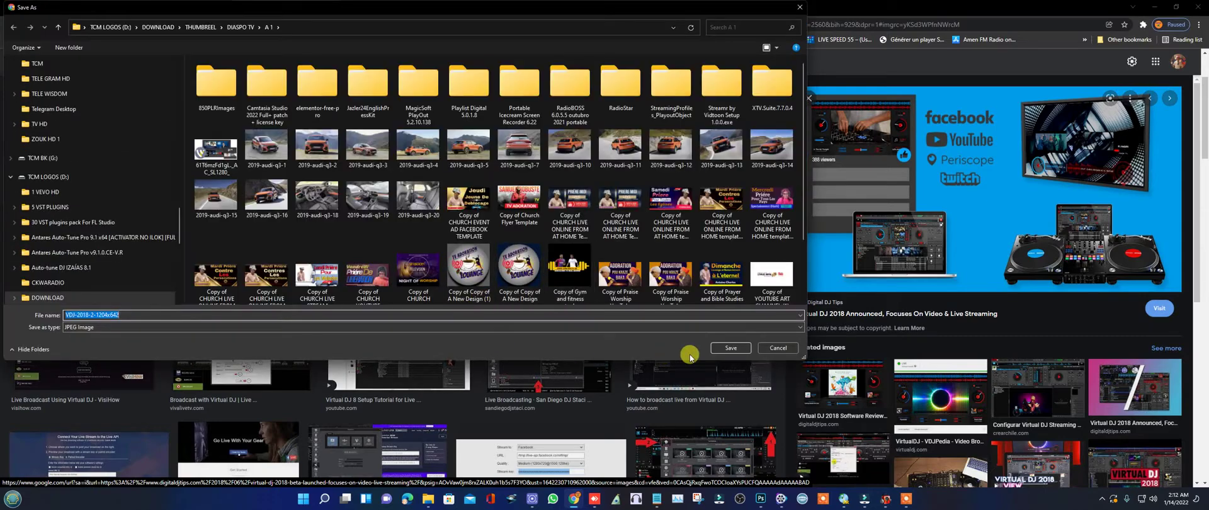
click(729, 348)
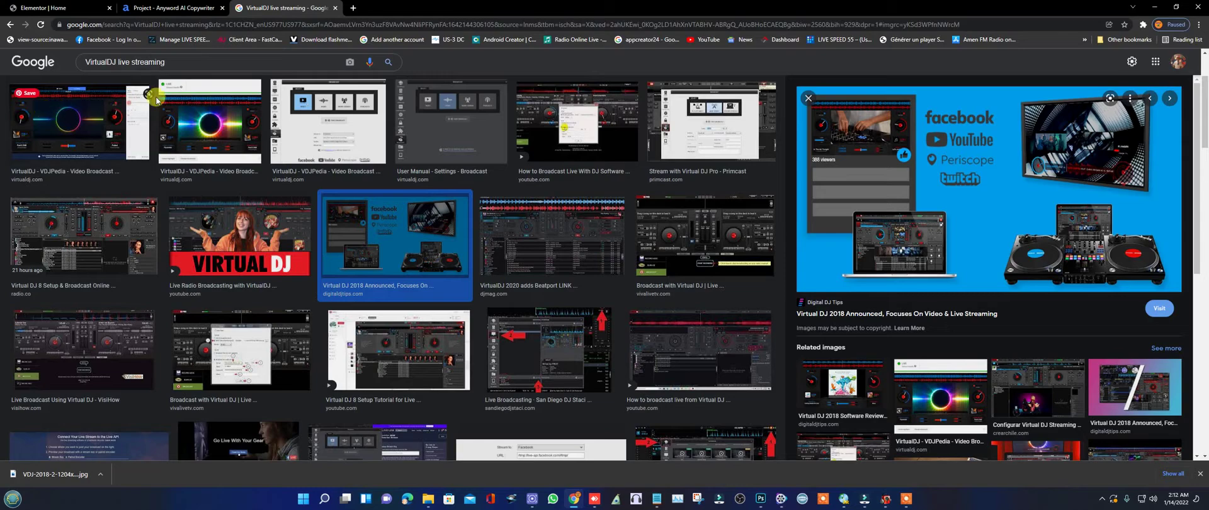
Return to Elementor and permanently delete the virtual-dj-download picture from the media library of the image widget beside XSplit.
click(69, 11)
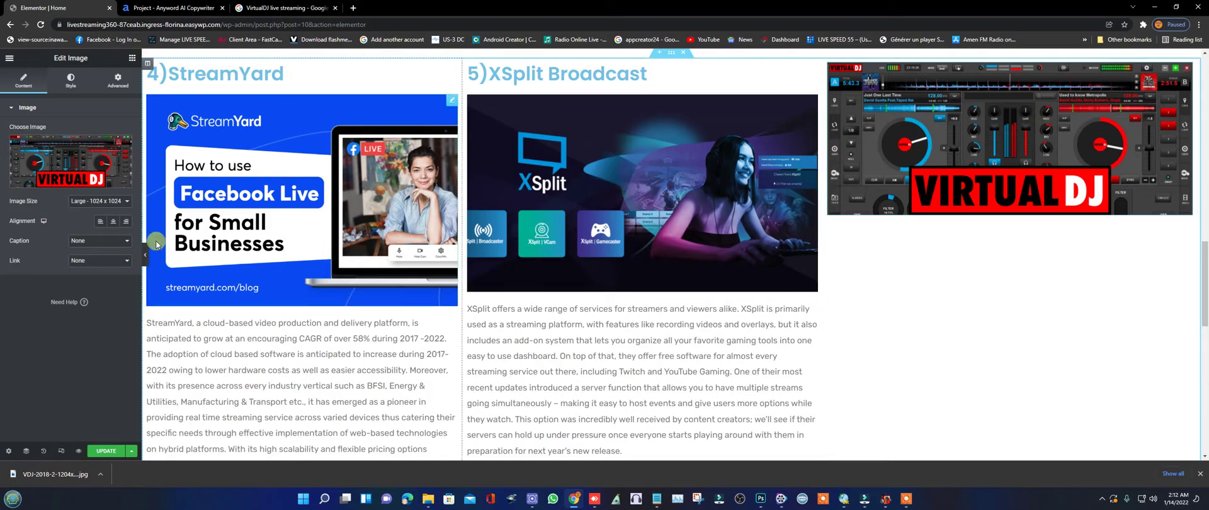
click(86, 162)
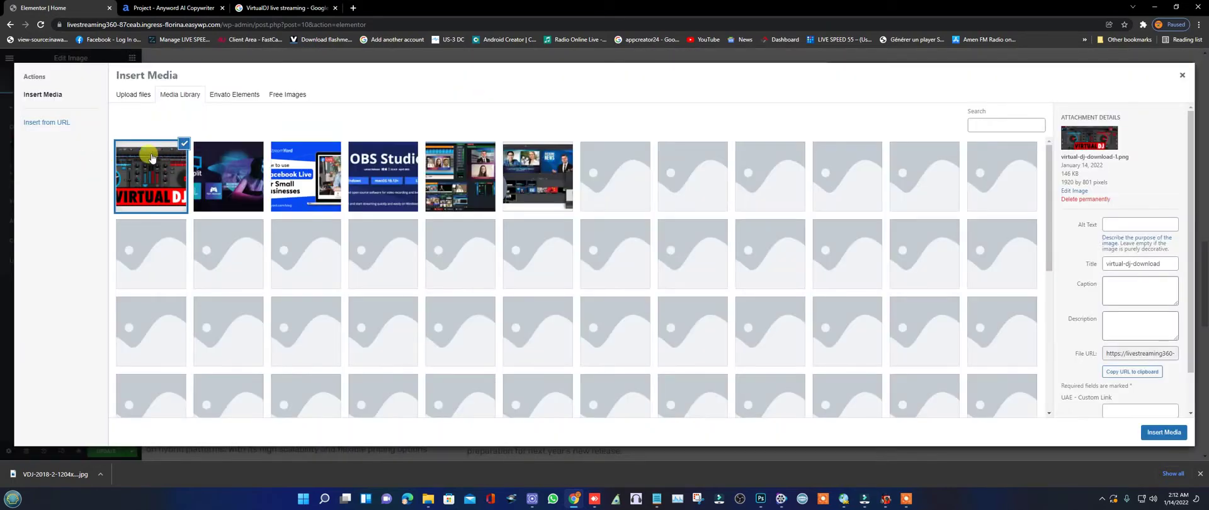
click(1078, 200)
click(649, 96)
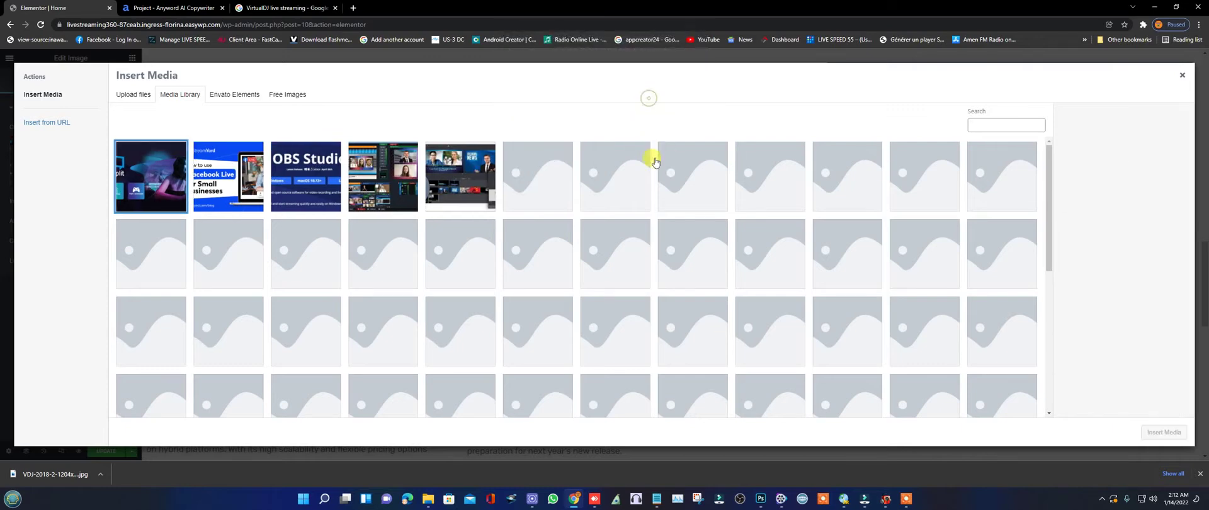
Upload VDJ-2018-2-1204x642 from the A 1 folder and insert it into the image widget beside XSplit.
click(131, 98)
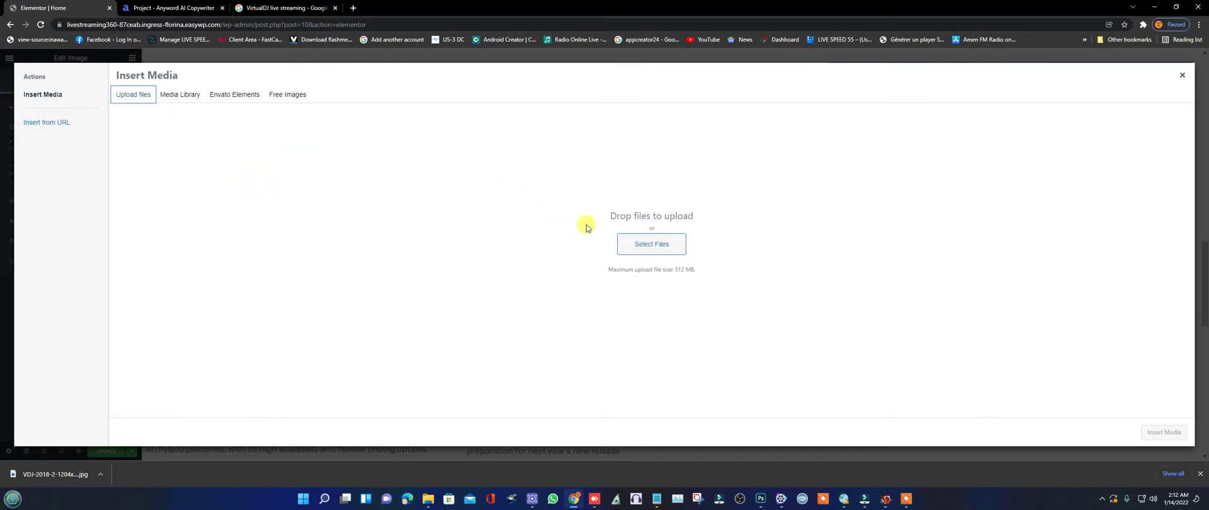
click(626, 241)
scroll(361, 196, down, 10)
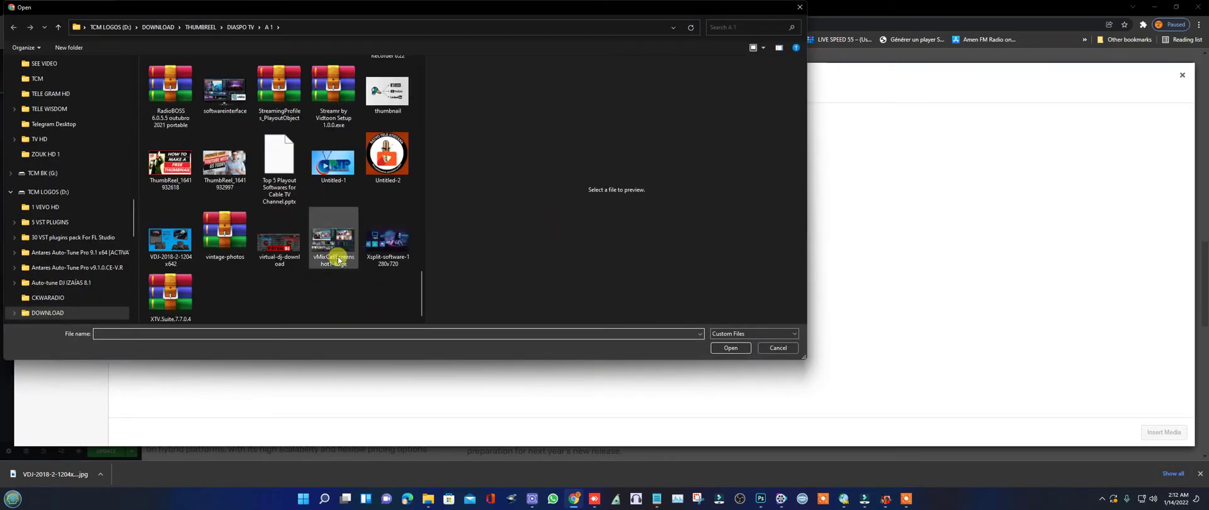
double_click(175, 245)
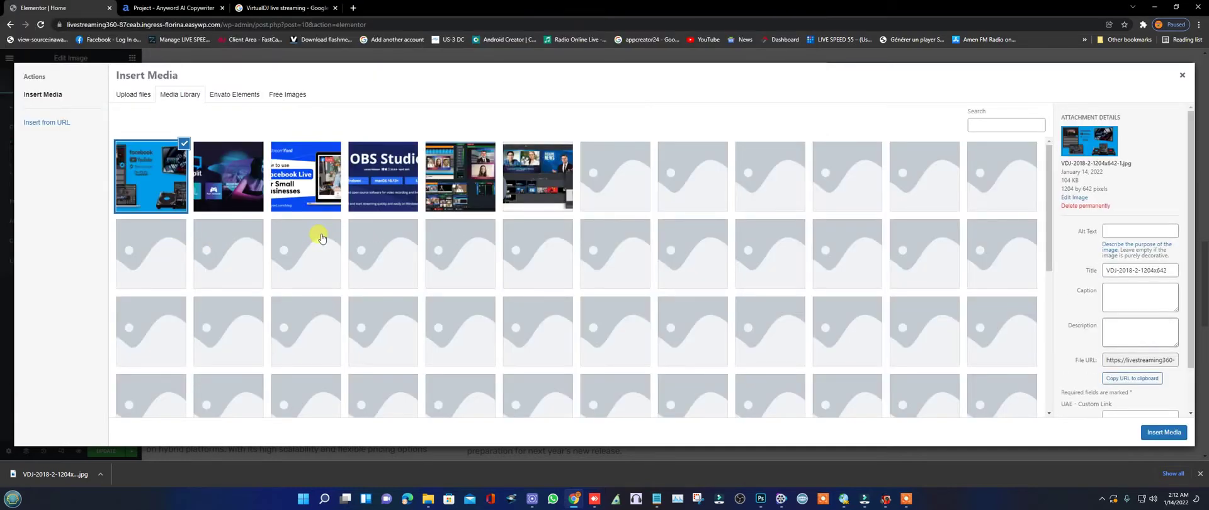
click(1160, 435)
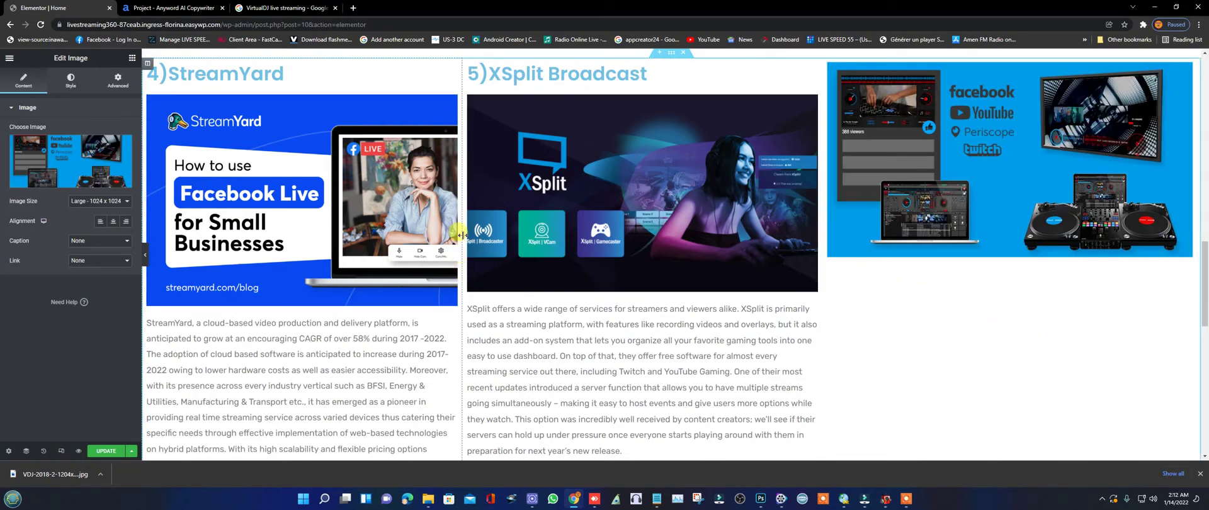
Narrow the StreamYard column to about 29.6% and widen the XSplit column slightly into the Virtual DJ column.
drag(460, 234, 453, 234)
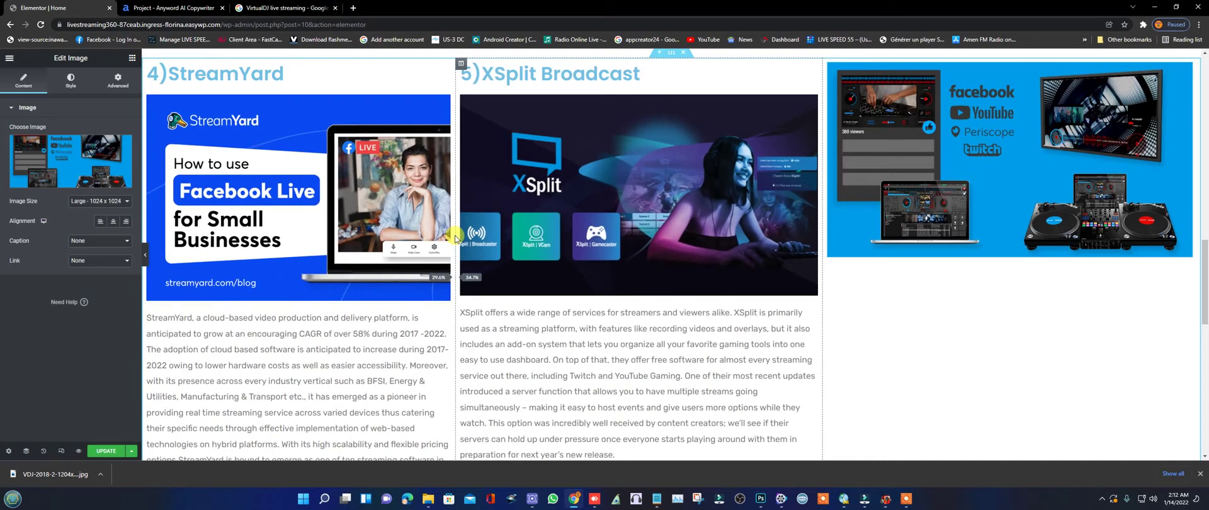
drag(823, 223, 832, 260)
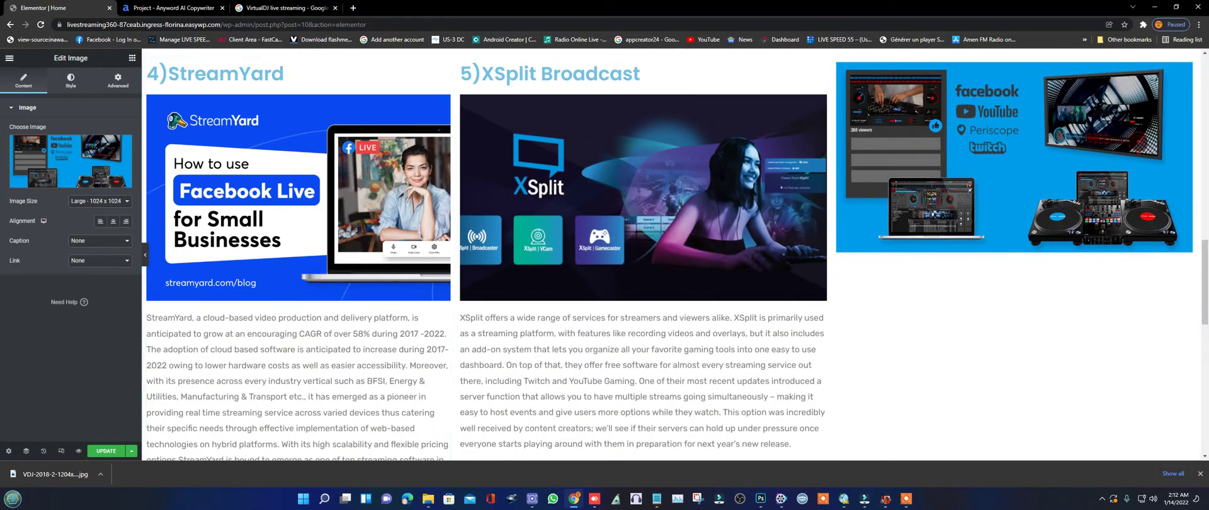
Add a heading widget above the Virtual DJ image with the title "6)VirtualDJ live streaming".
click(132, 57)
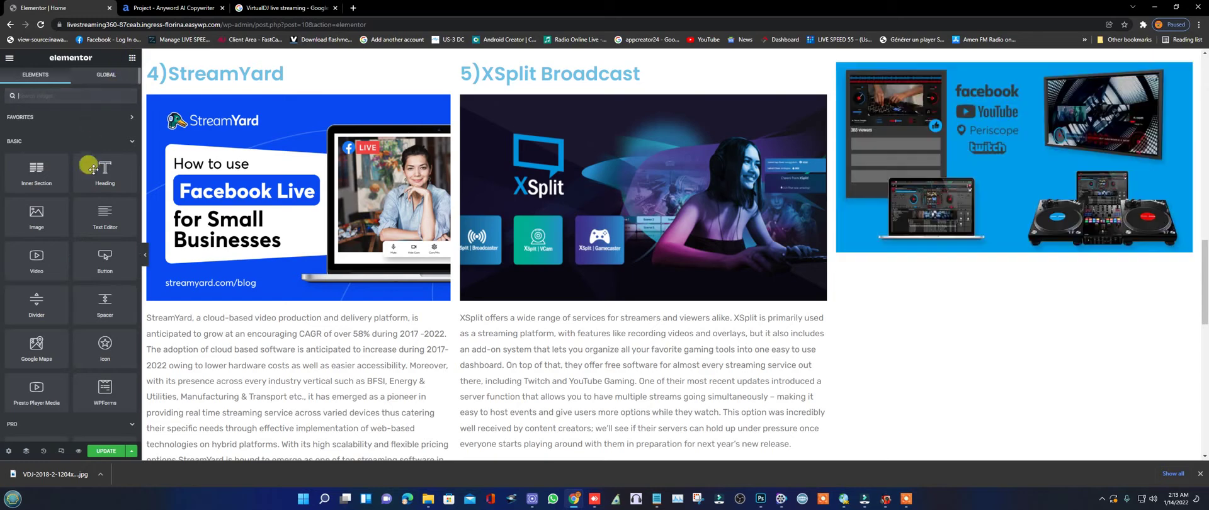
drag(105, 167, 983, 63)
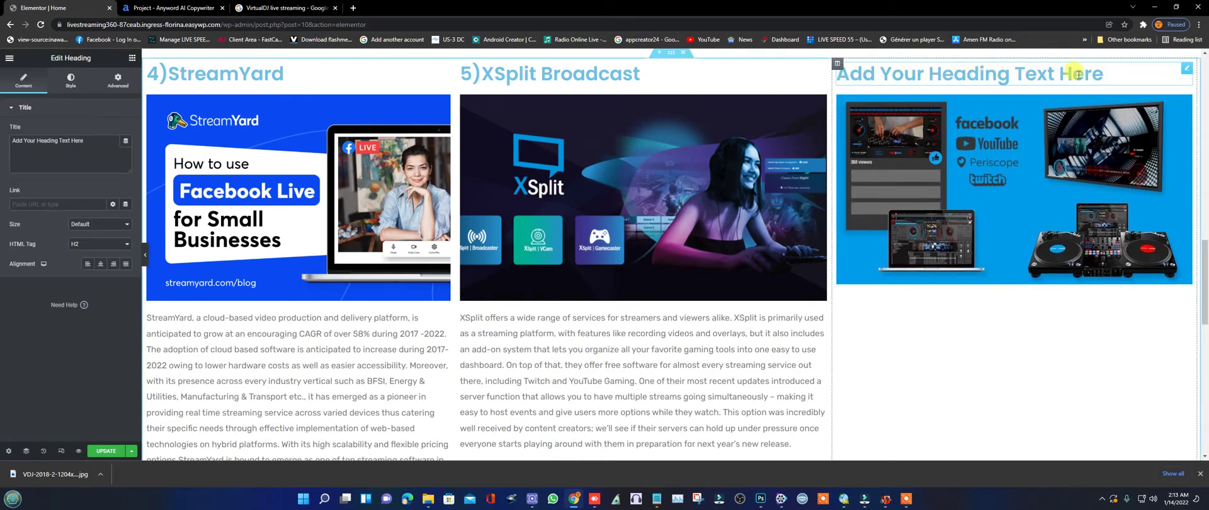
drag(93, 140, 11, 140)
right_click(14, 140)
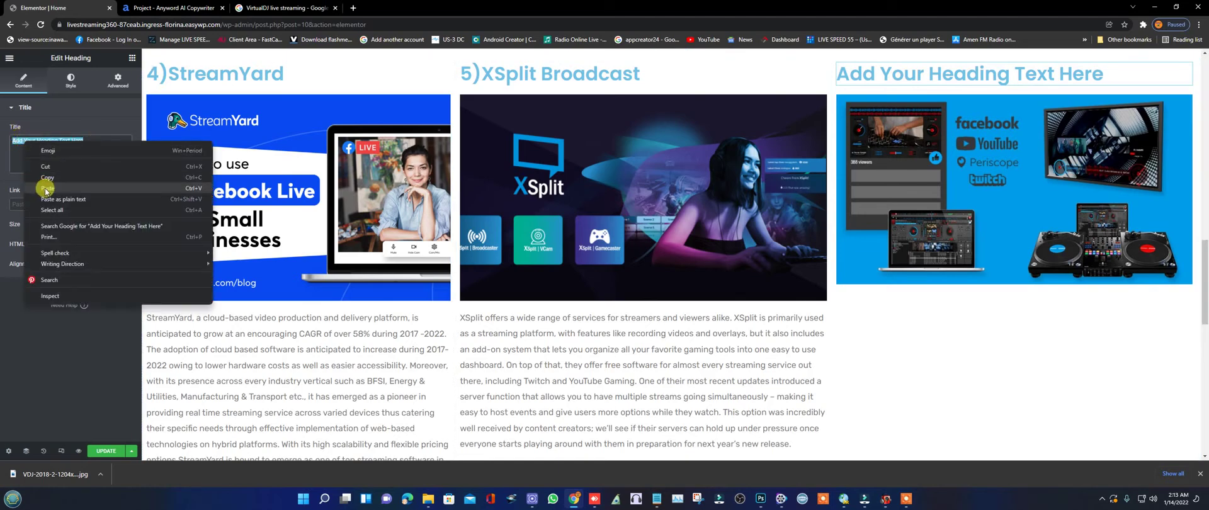
click(47, 191)
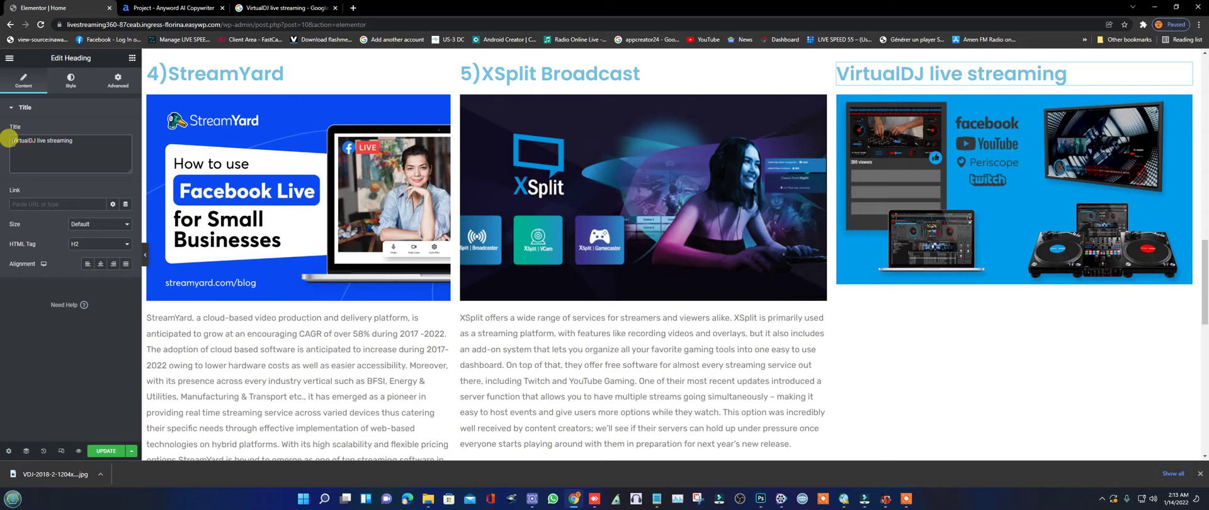
text(6)
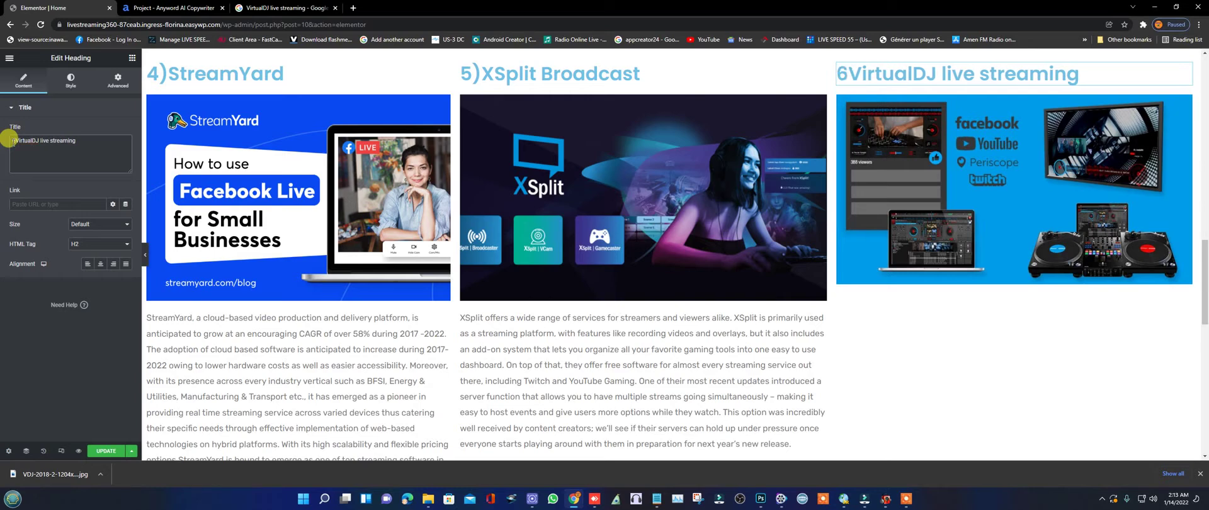
text())
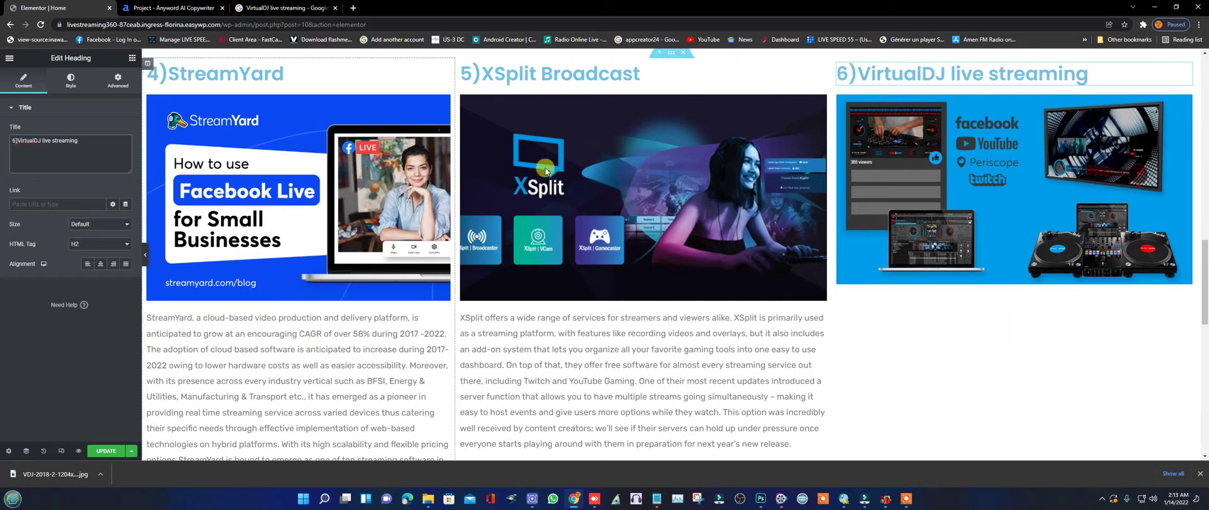
Switch to the Anyword project and compare the VirtualDJ paragraph with the other software sections.
click(170, 7)
scroll(558, 319, down, 1)
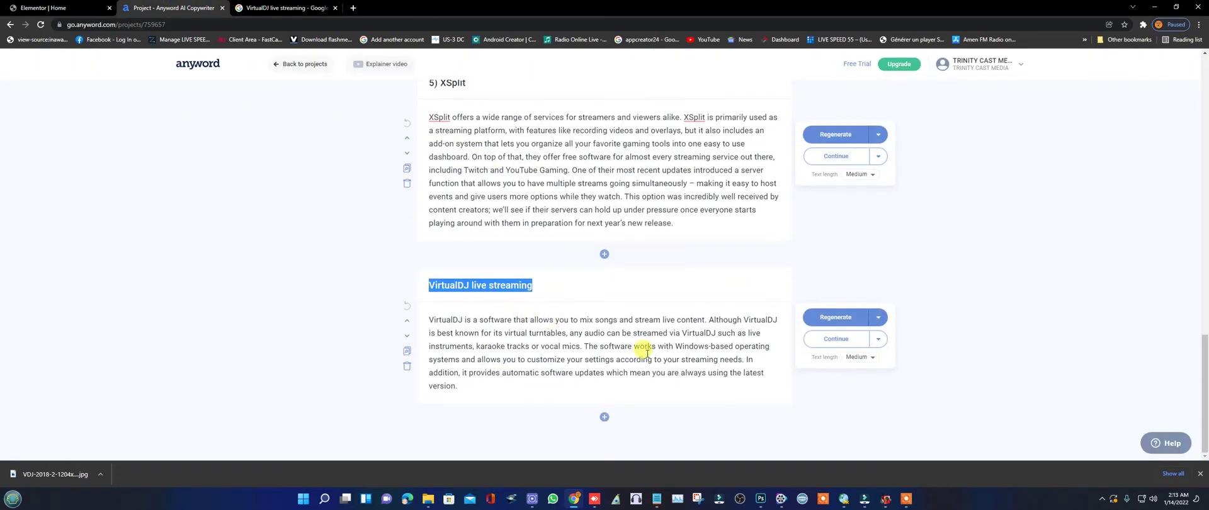
scroll(646, 349, up, 3)
scroll(623, 340, down, 3)
scroll(595, 216, up, 6)
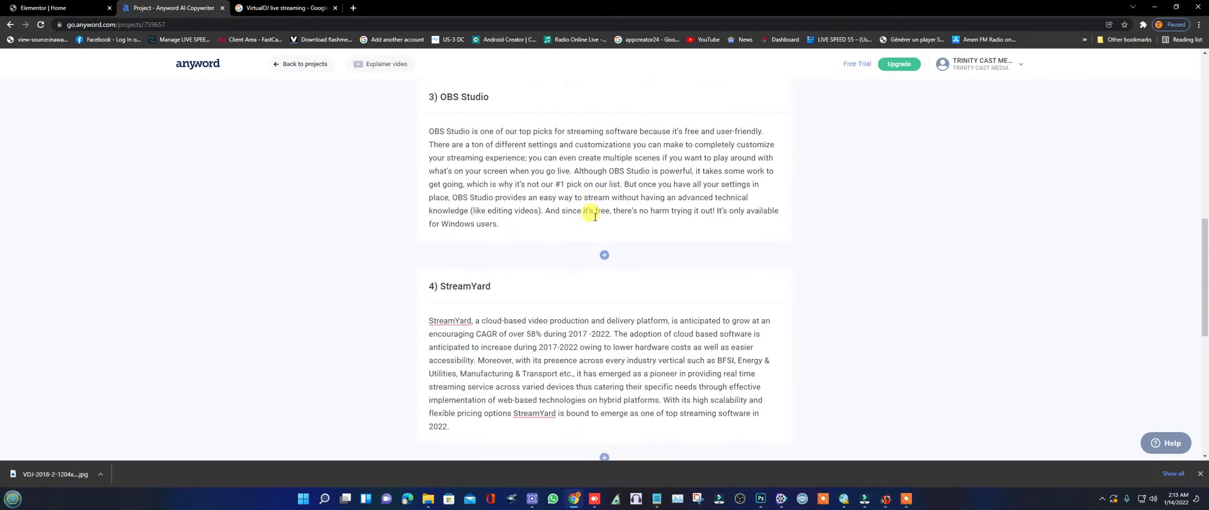
scroll(594, 215, down, 6)
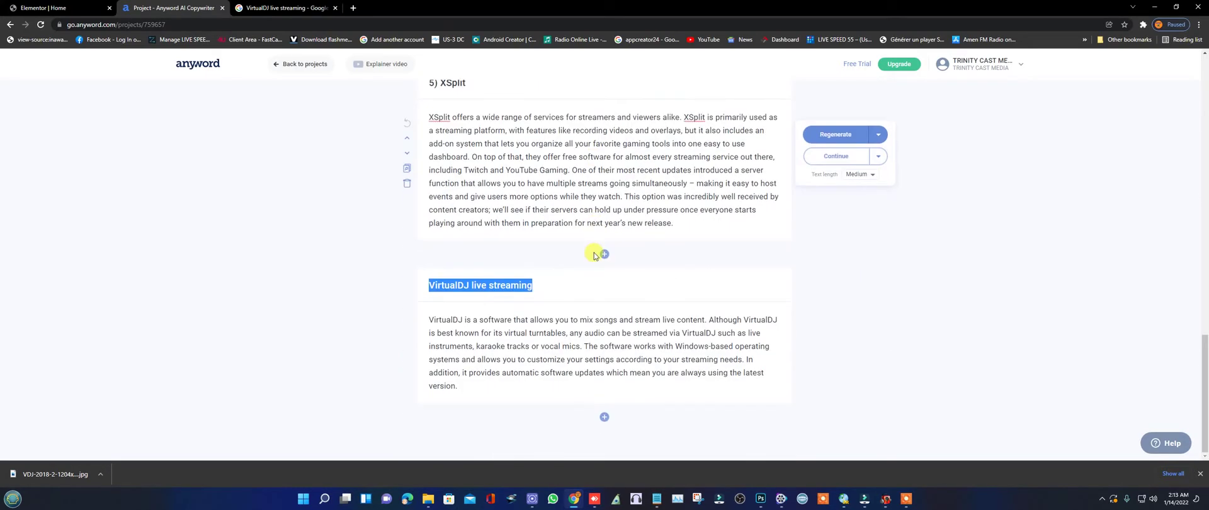
Regenerate the text of the VirtualDJ live streaming section at its current length.
click(536, 328)
click(837, 318)
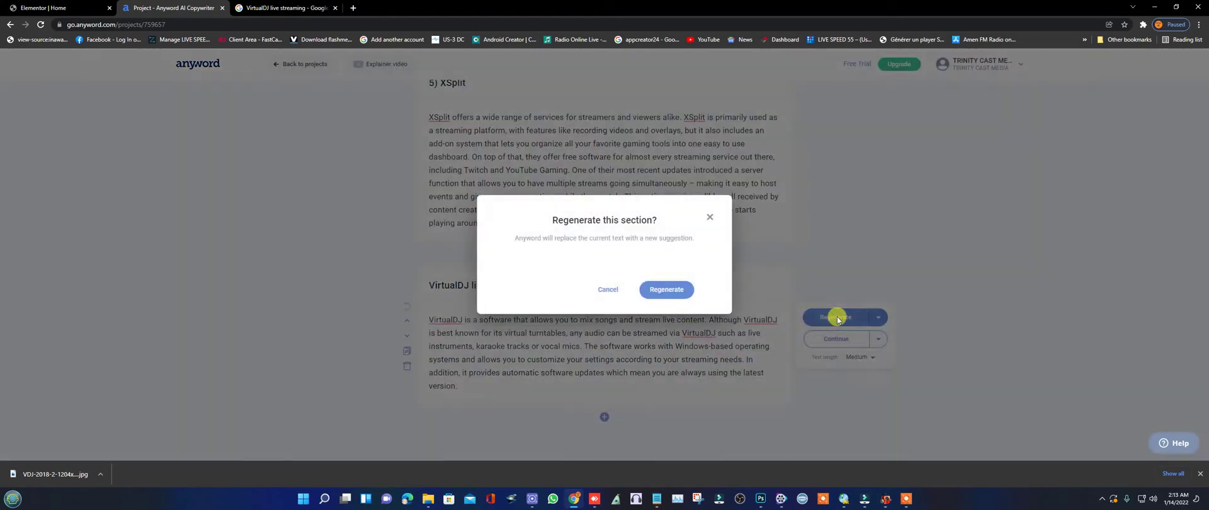
click(671, 287)
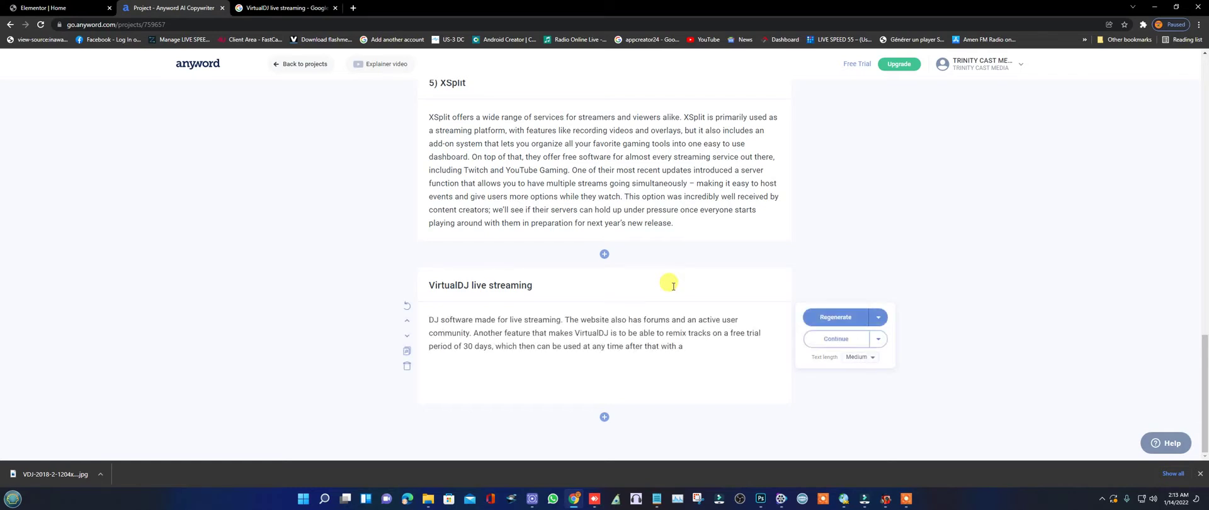
Set the VirtualDJ section's text length to Long and regenerate its text.
click(871, 359)
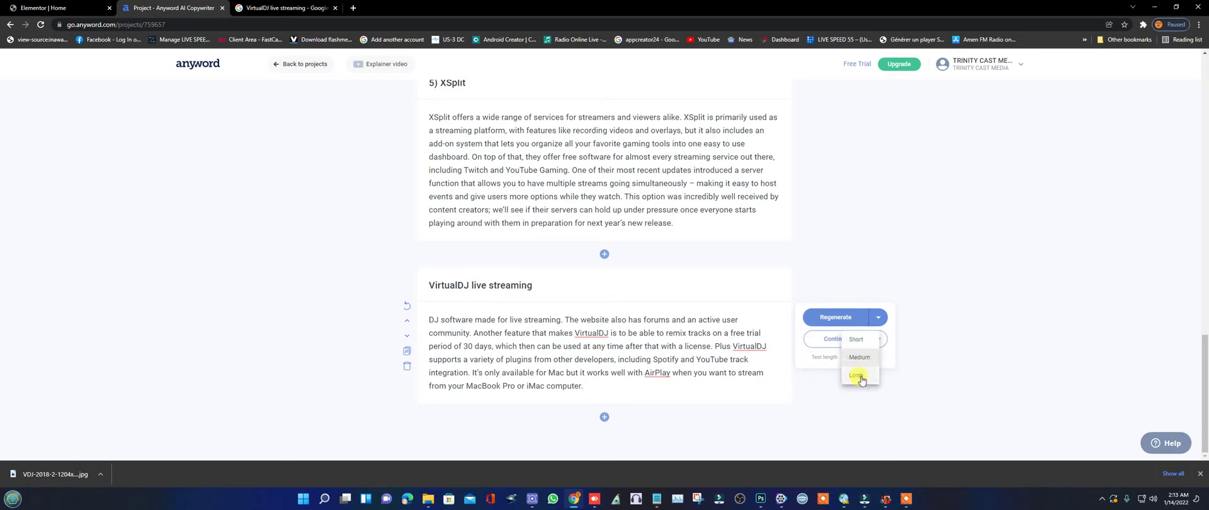
click(860, 377)
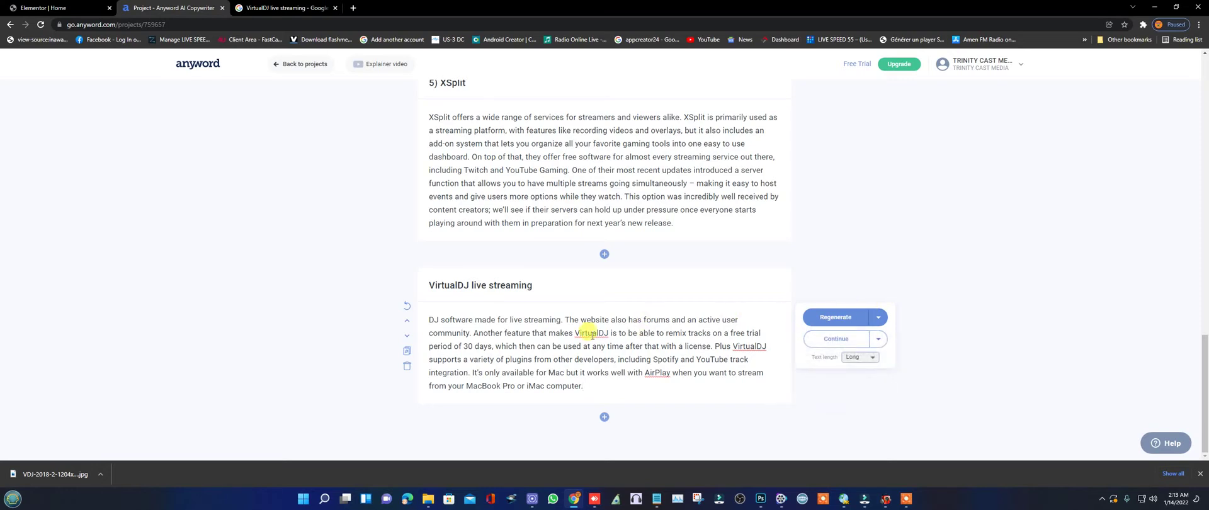
click(843, 317)
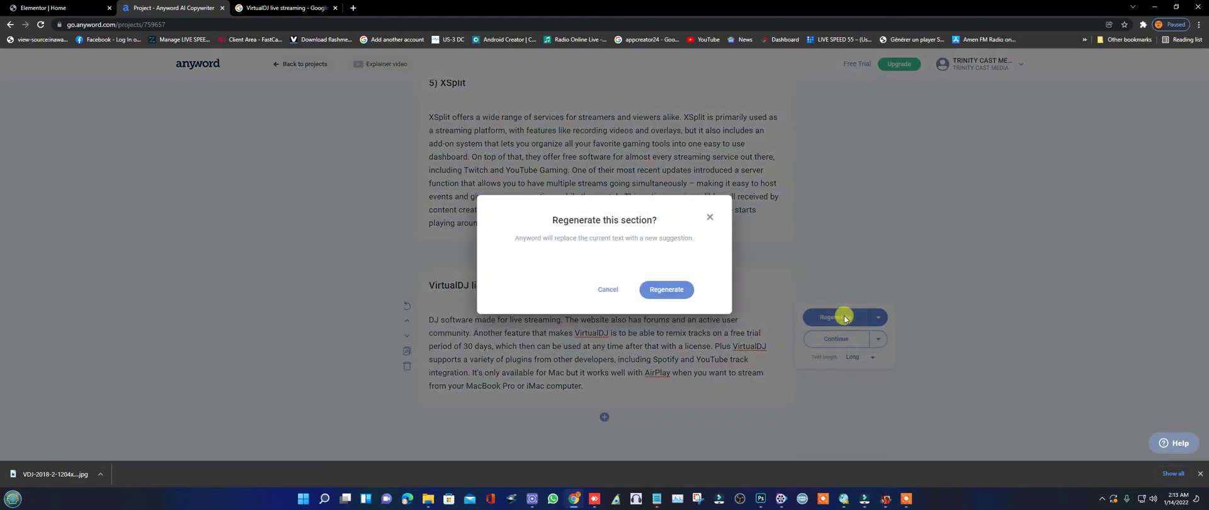
click(669, 288)
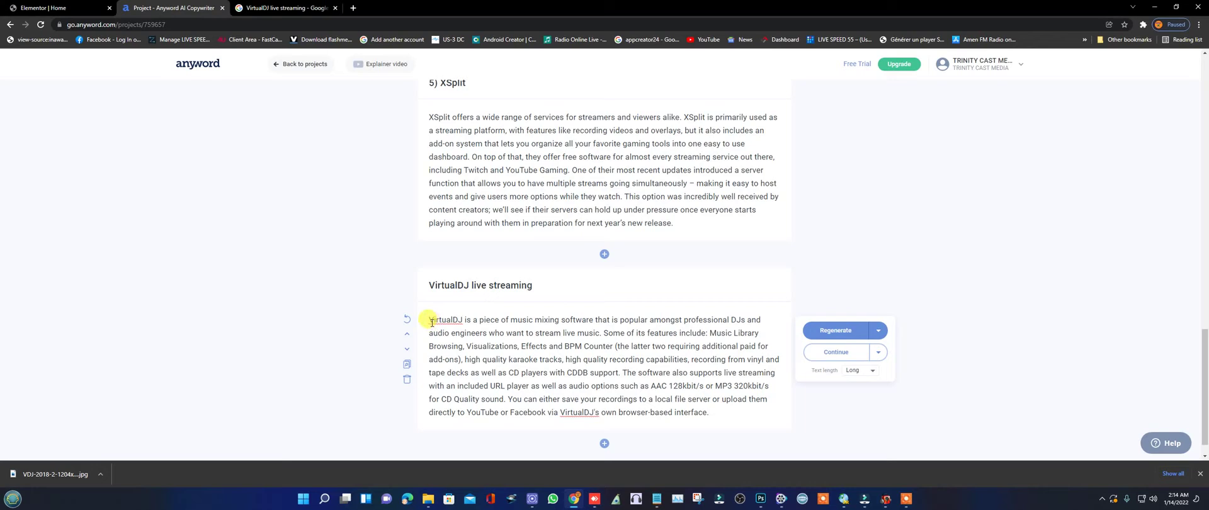
Copy the whole regenerated paragraph of the VirtualDJ live streaming section.
drag(432, 322, 543, 382)
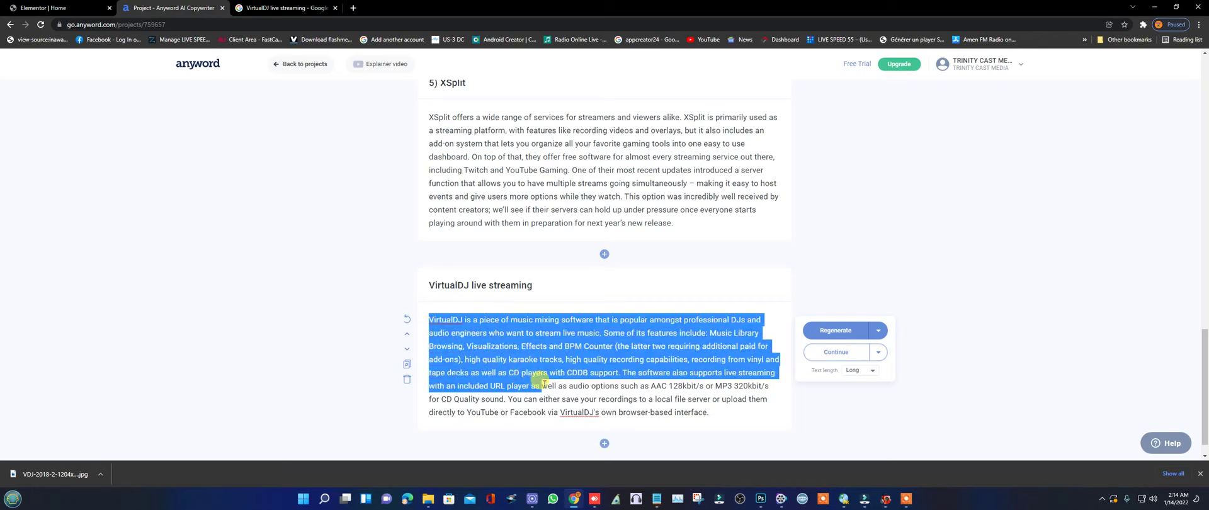
drag(543, 383, 709, 423)
key(ctrl+c)
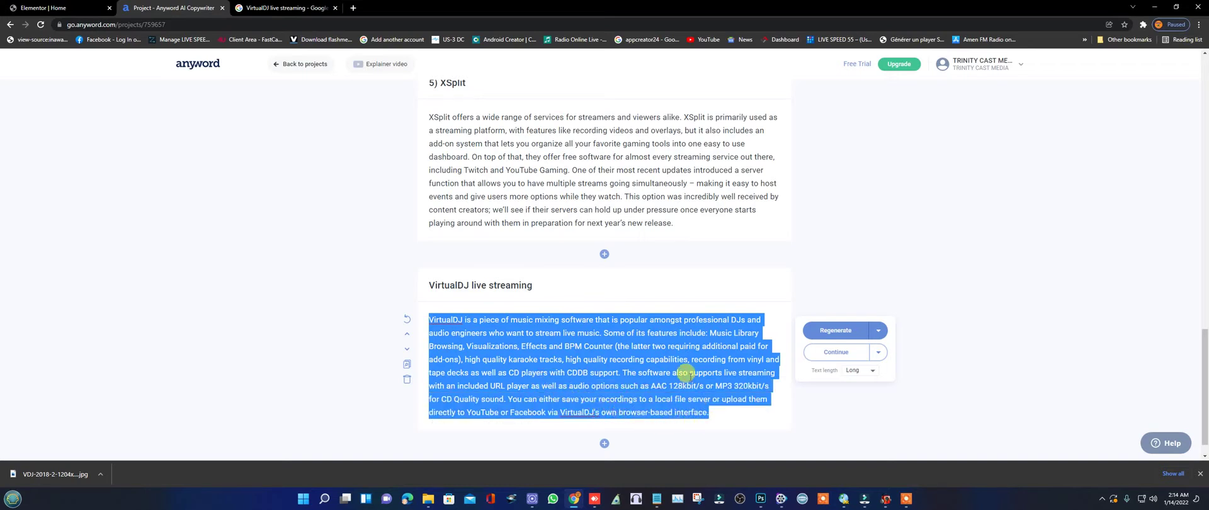
right_click(690, 377)
mouse_move(707, 345)
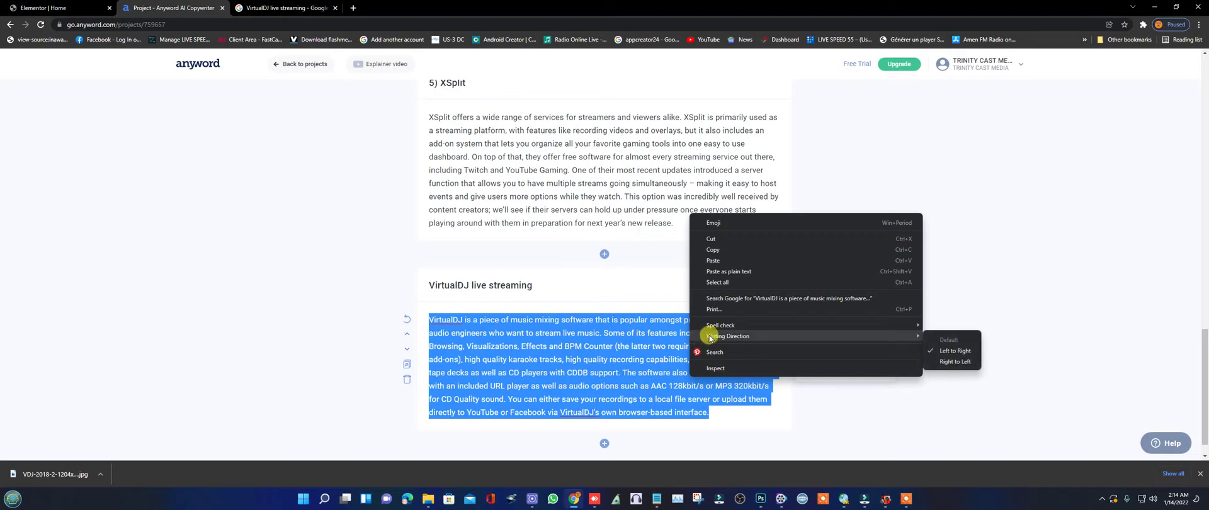
click(712, 250)
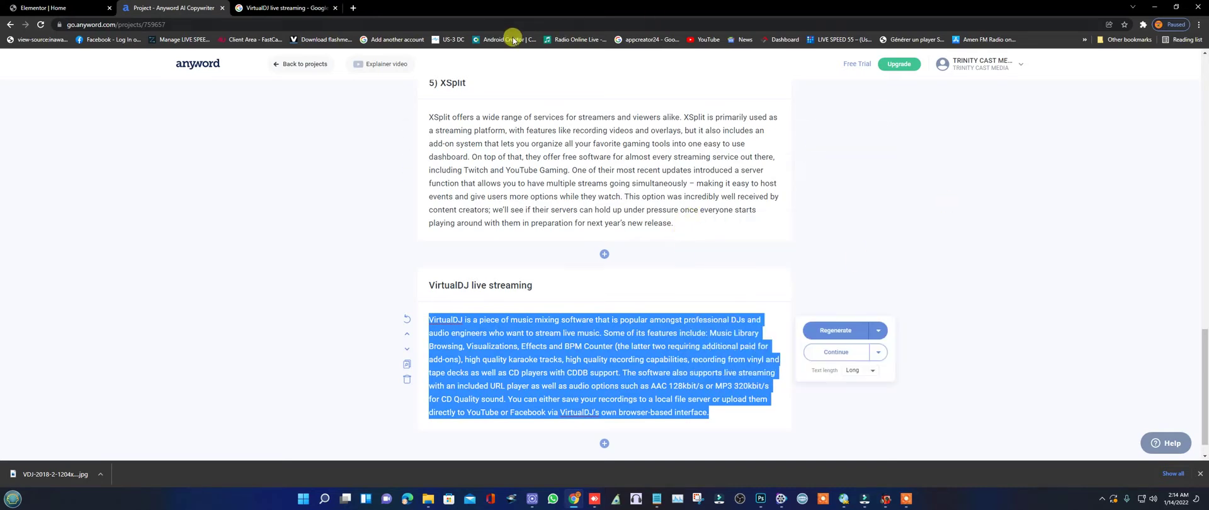
Return to Elementor, add a text editor widget below the Virtual DJ image and replace its placeholder with the copied paragraph.
click(51, 7)
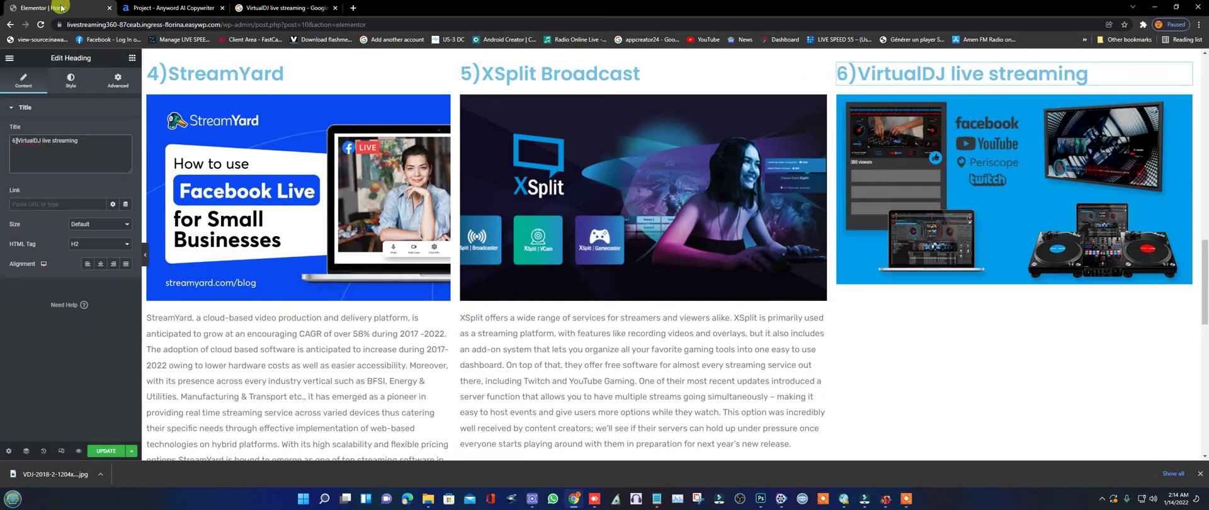
click(130, 58)
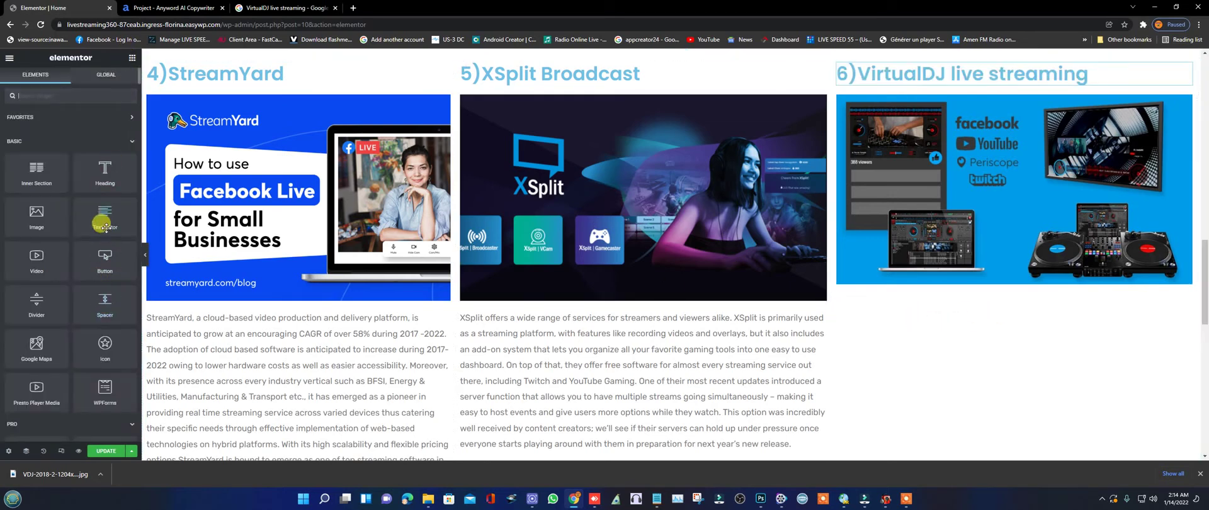
drag(167, 238, 989, 281)
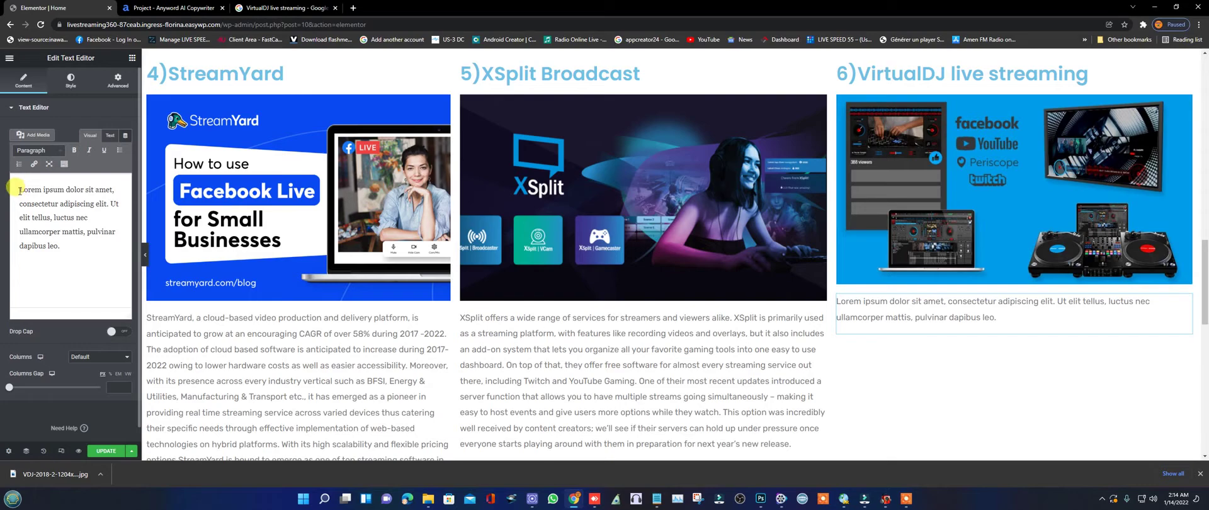
drag(20, 189, 73, 247)
right_click(39, 208)
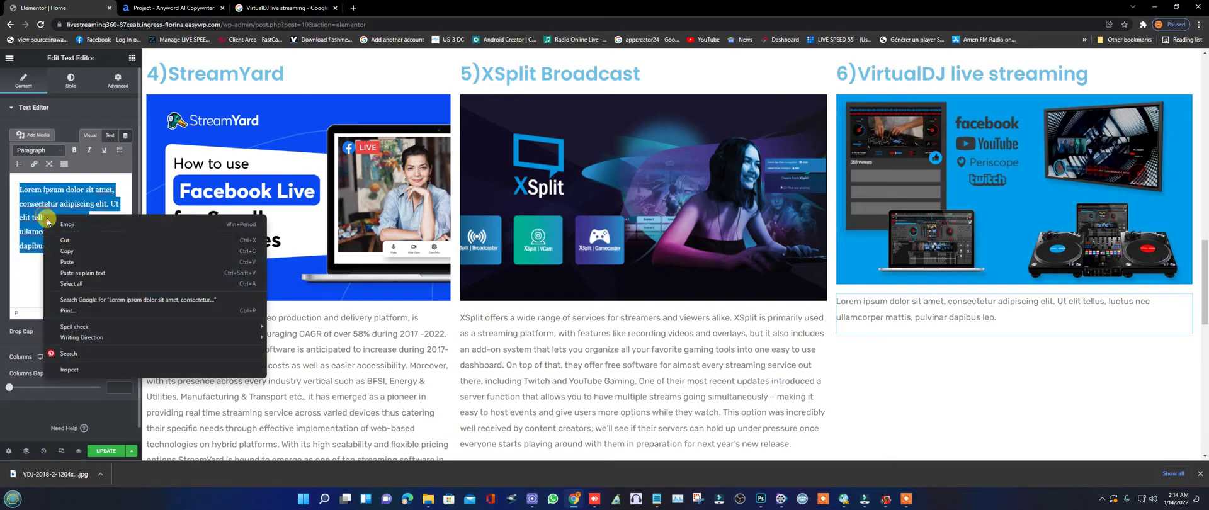
click(67, 261)
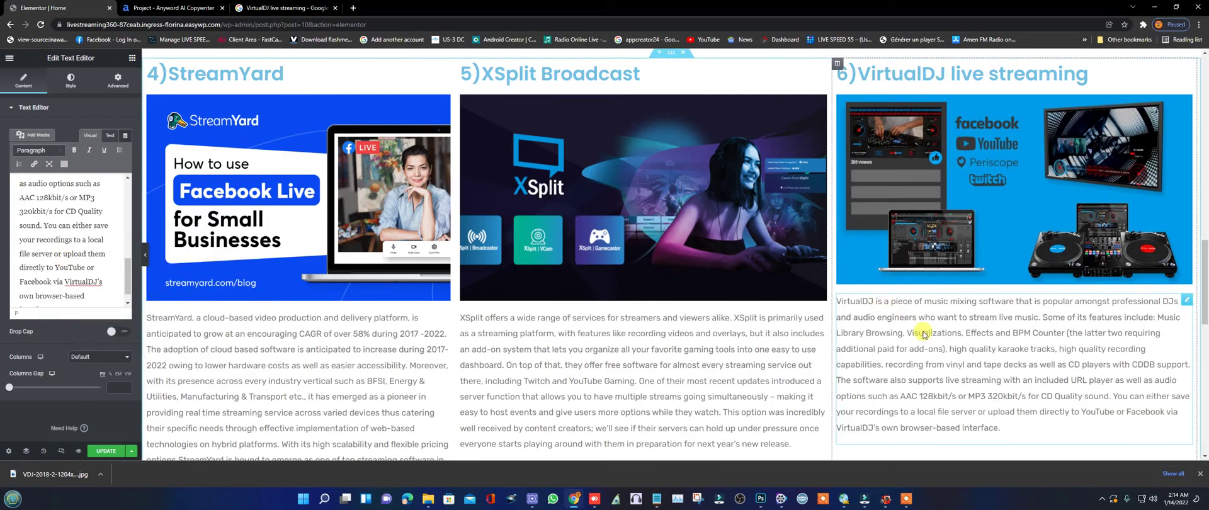
Check the end of the three-column section and update the Home page to save the changes.
scroll(985, 378, down, 3)
scroll(756, 367, down, 1)
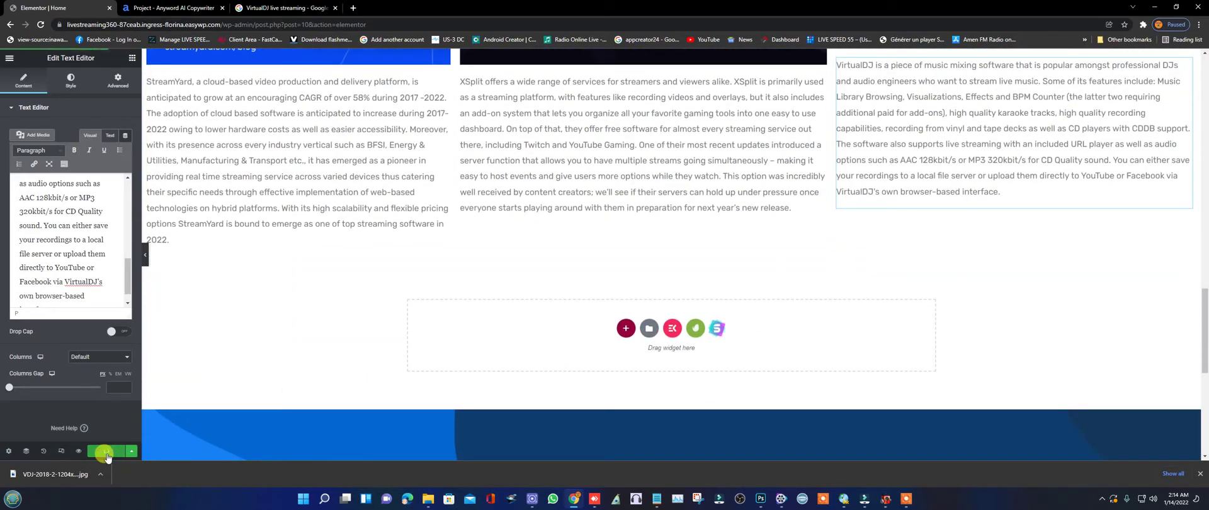
click(106, 452)
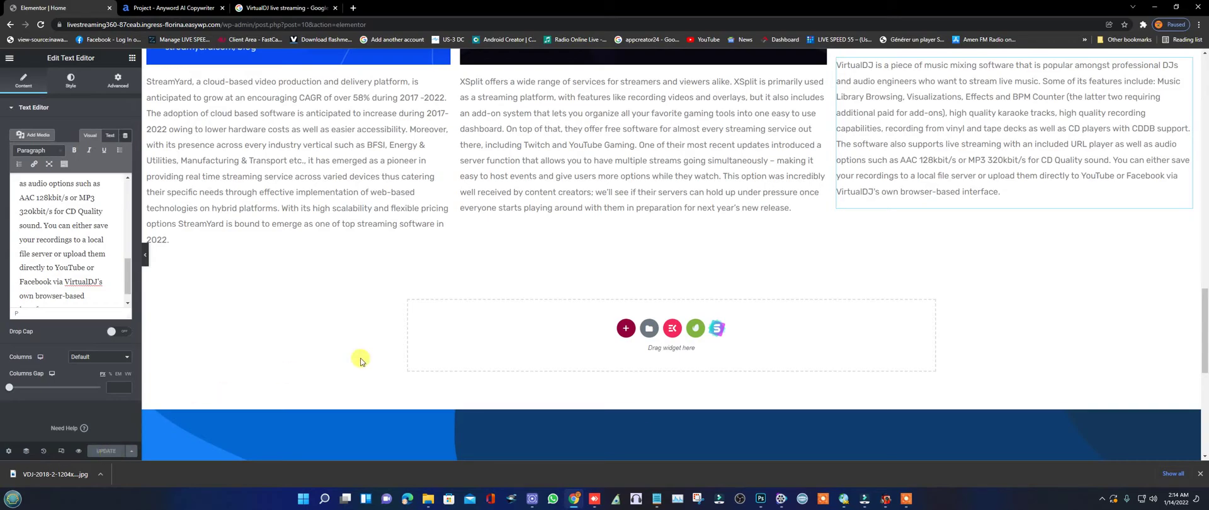
Review the page in the editor from the hero banner through all six streaming software columns and their text.
scroll(532, 344, up, 10)
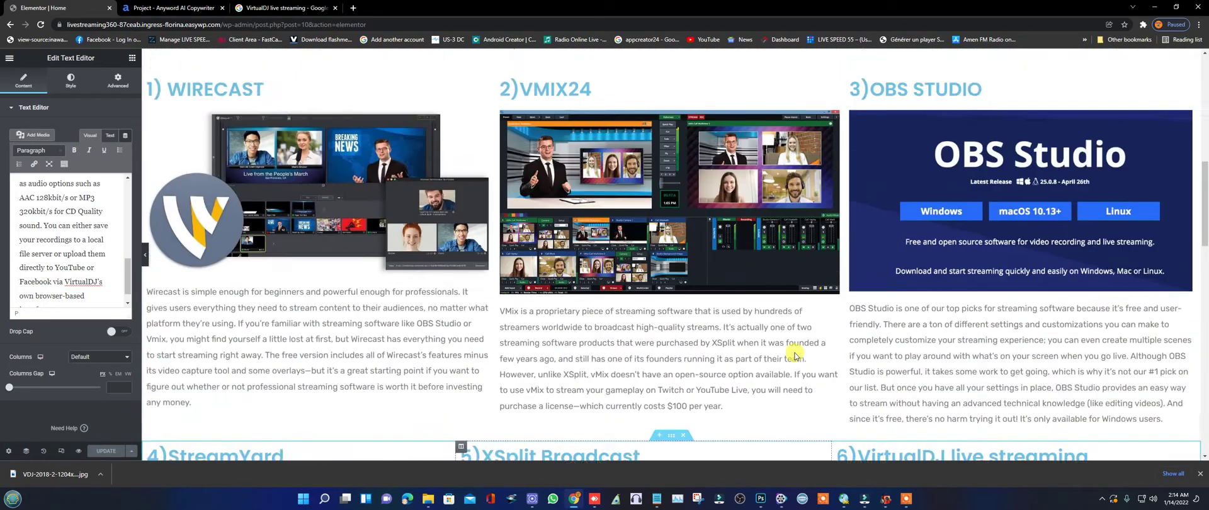
scroll(794, 356, up, 8)
scroll(794, 354, down, 7)
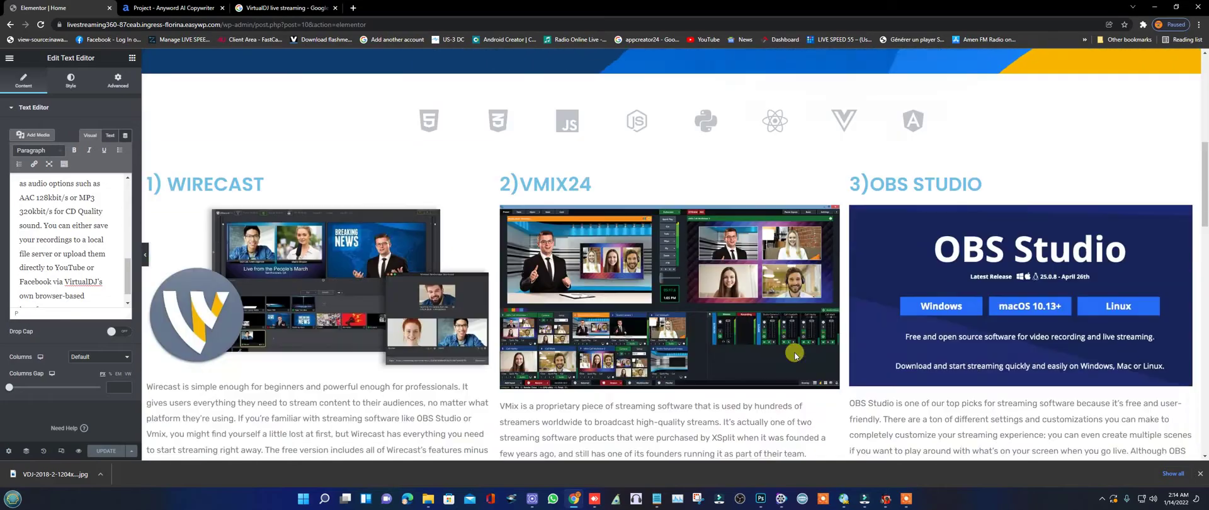
scroll(794, 354, up, 3)
scroll(795, 354, down, 3)
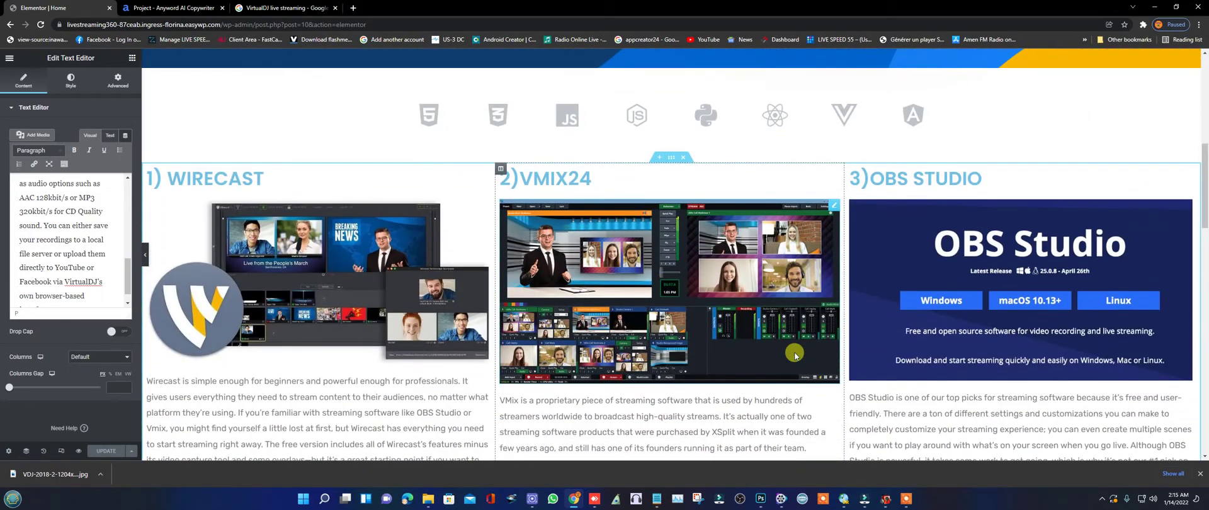
scroll(795, 355, down, 3)
scroll(868, 348, up, 6)
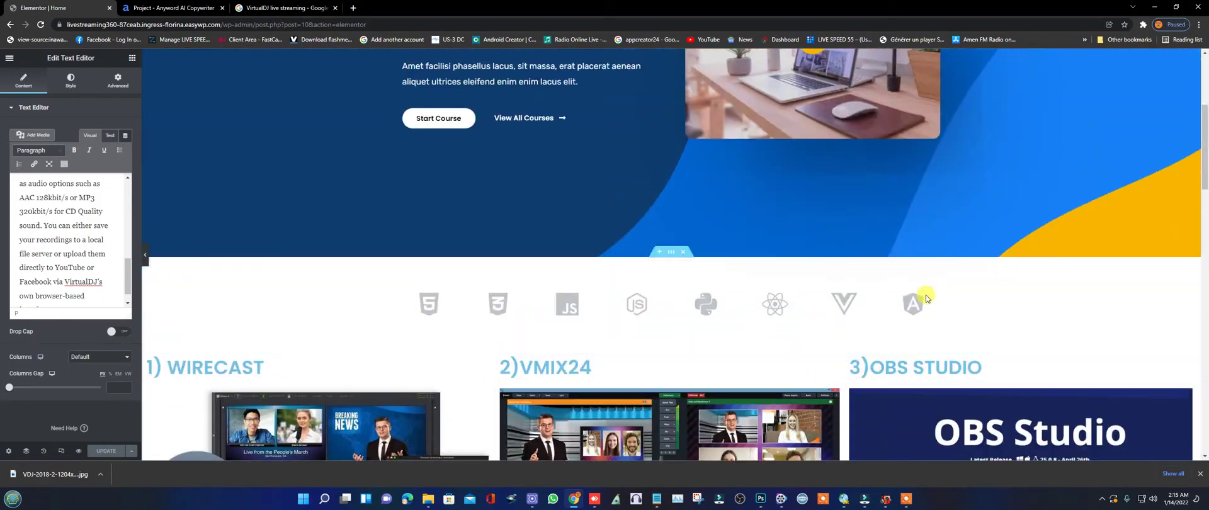
scroll(655, 319, down, 2)
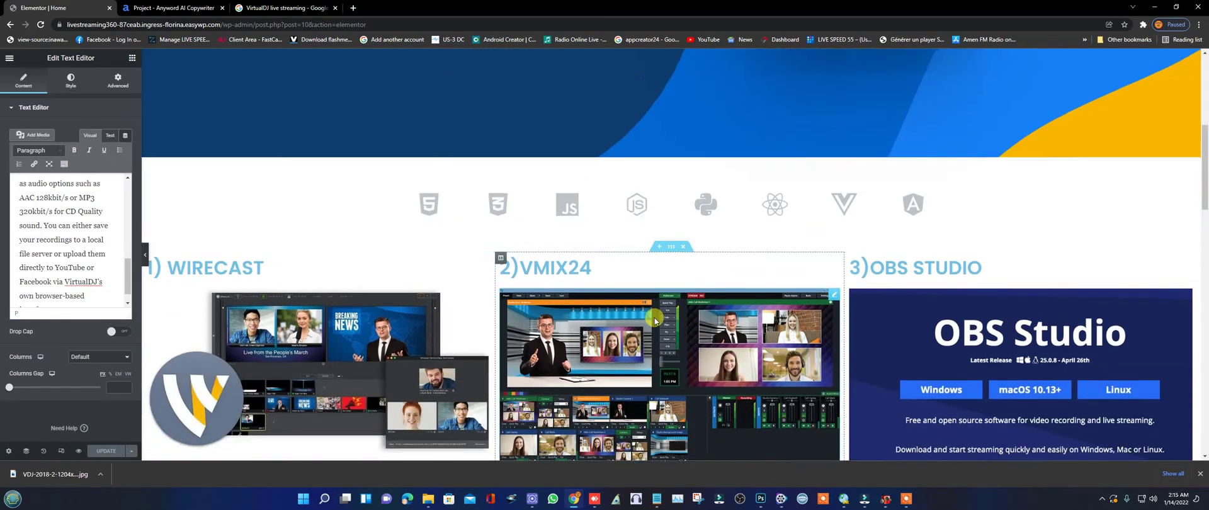
scroll(655, 320, down, 10)
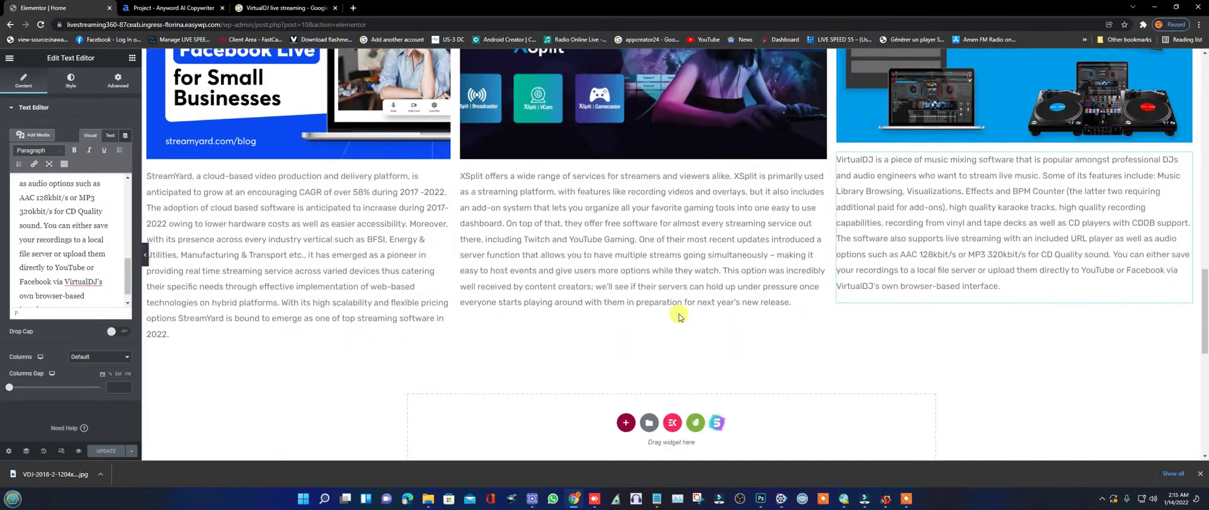
scroll(678, 316, down, 4)
scroll(740, 267, up, 5)
scroll(747, 250, down, 2)
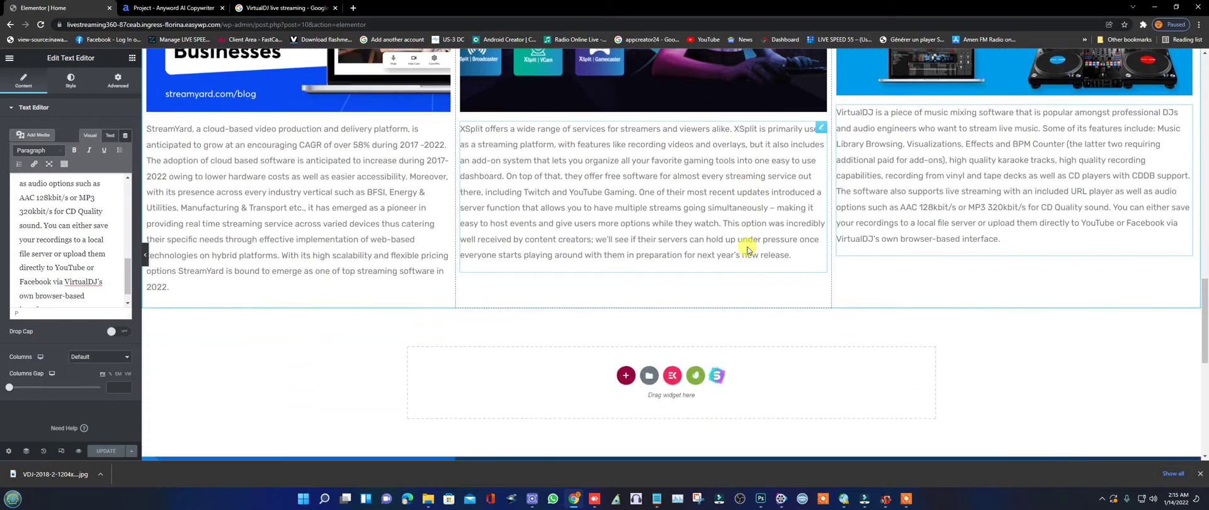
scroll(736, 277, up, 10)
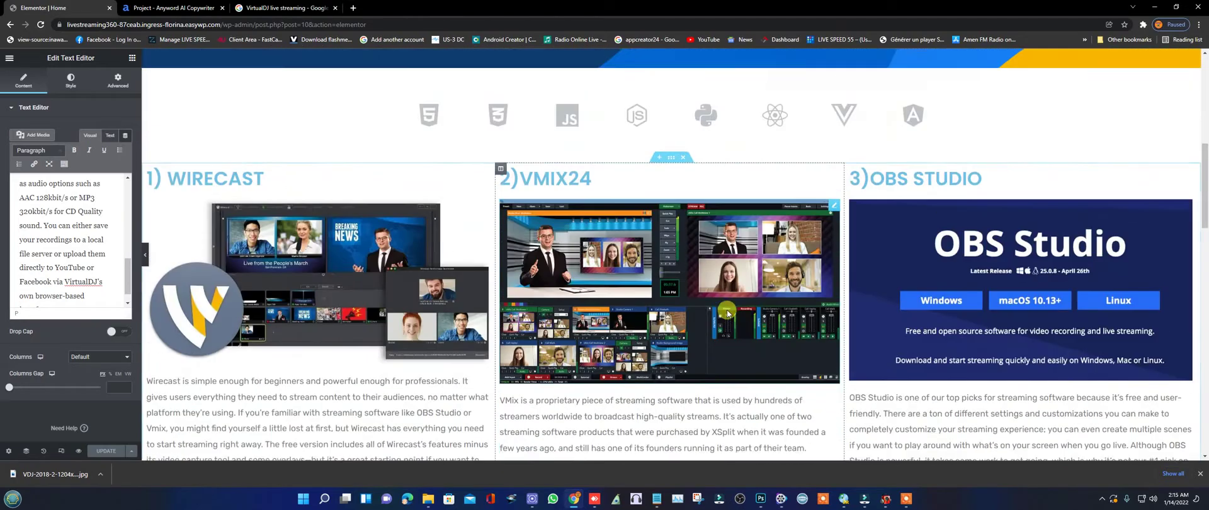
scroll(727, 310, up, 8)
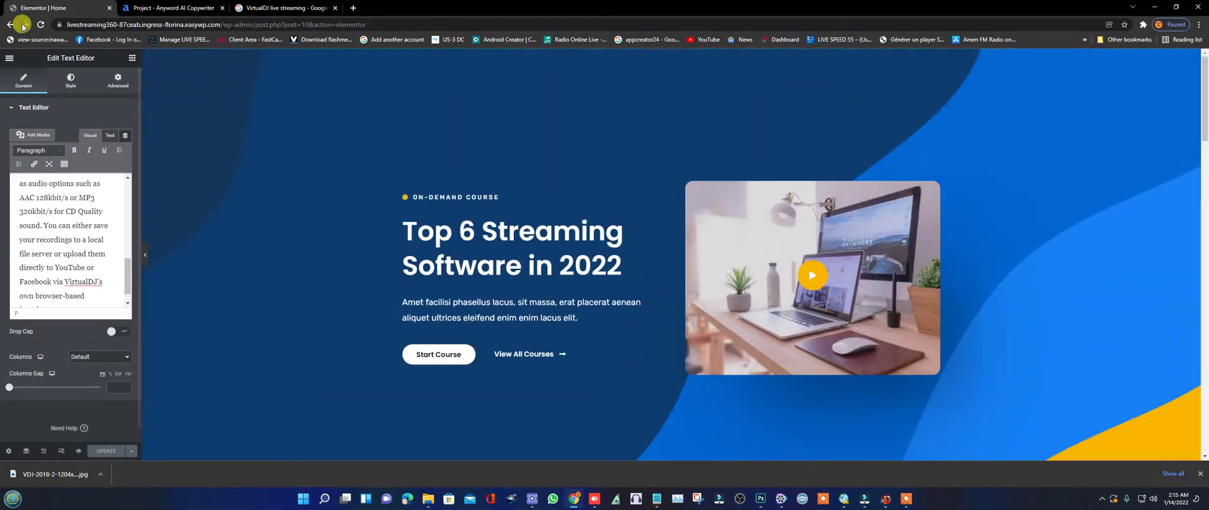
Leave the editor for the WordPress dashboard and visit the live site's Home page.
click(10, 25)
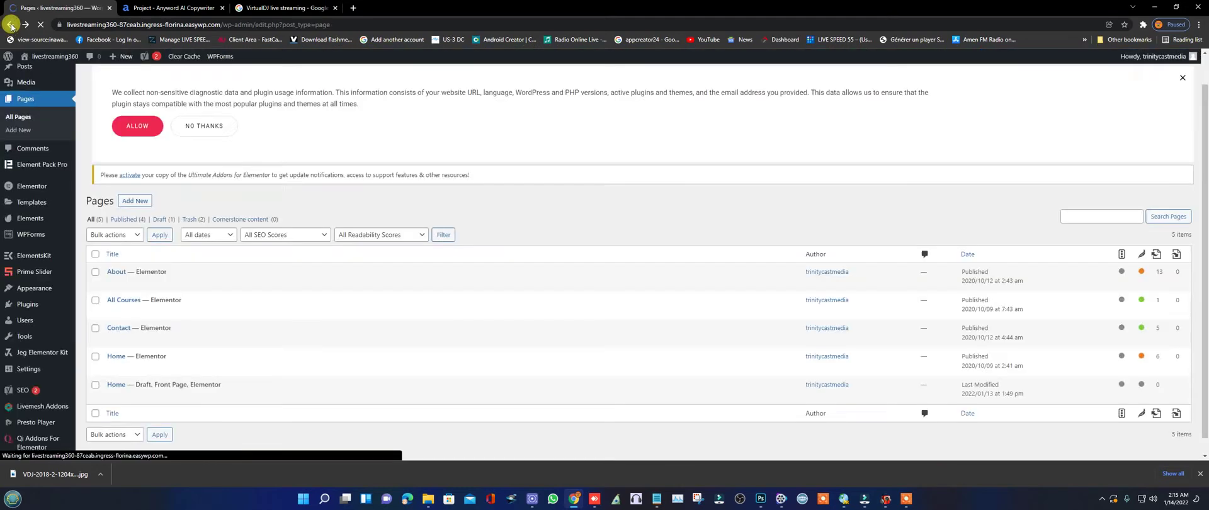
click(11, 26)
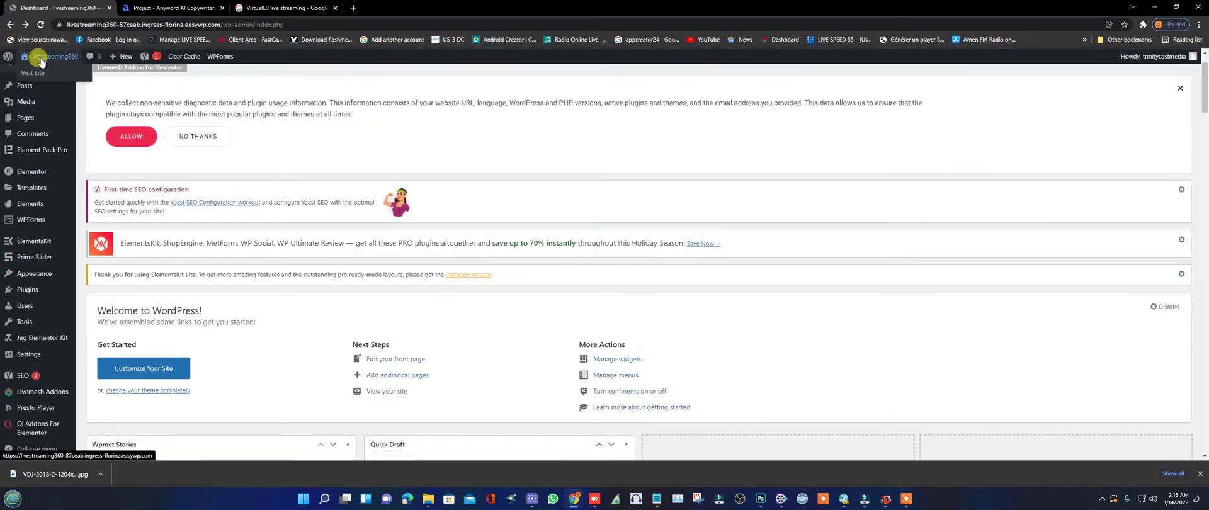
click(34, 74)
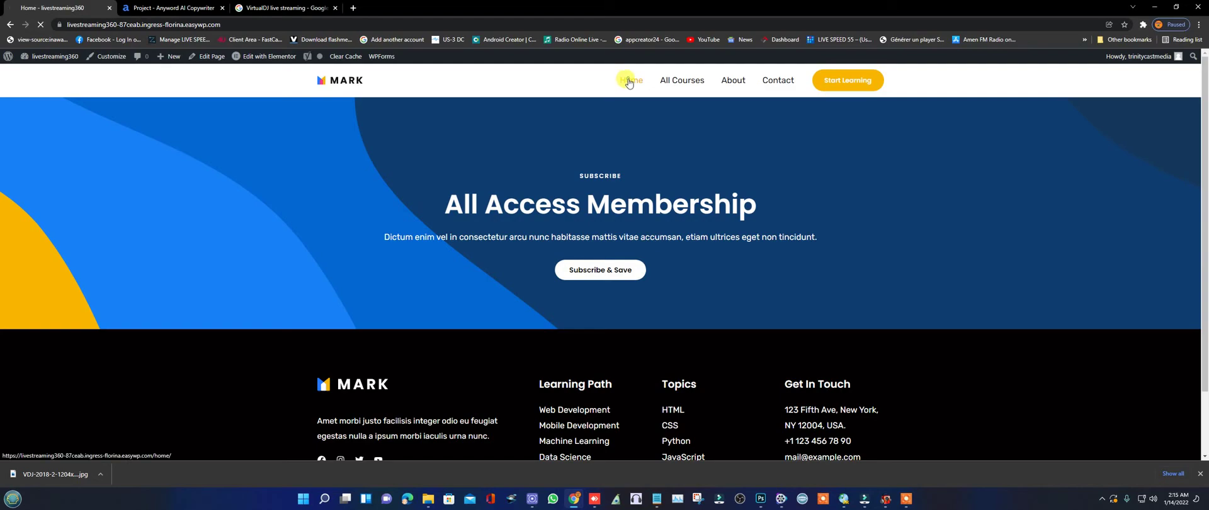
Examine the published Home page from the hero banner through the six software columns to the membership section and footer.
scroll(637, 157, down, 8)
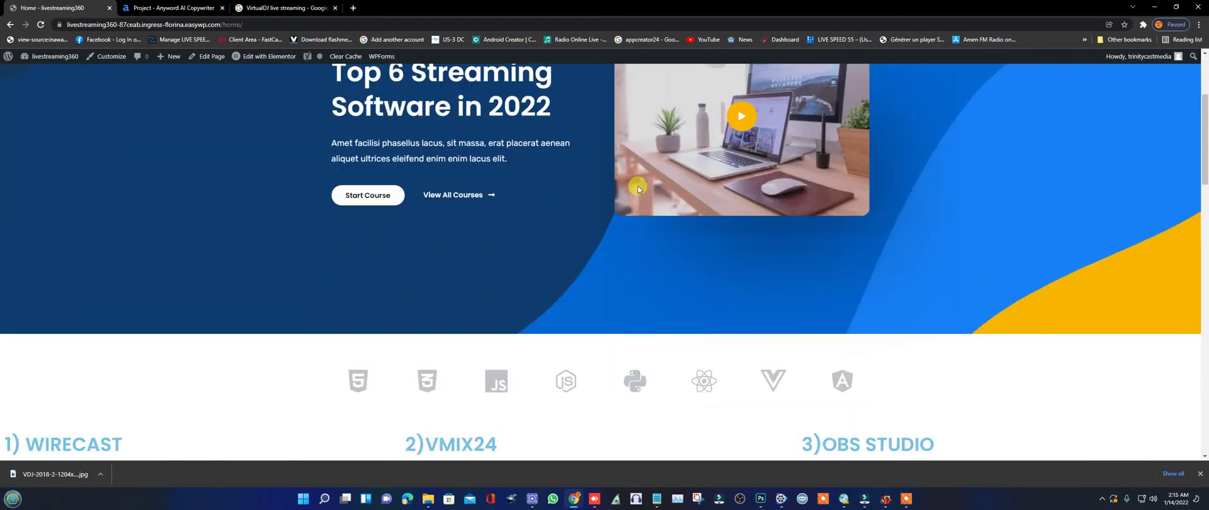
scroll(641, 197, down, 12)
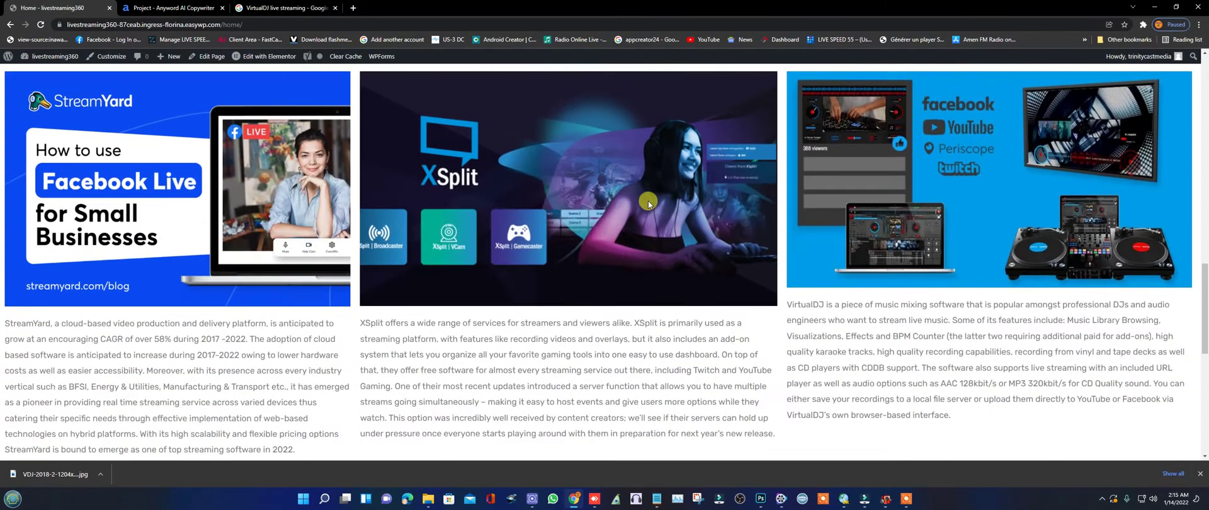
scroll(647, 203, down, 3)
scroll(647, 203, up, 2)
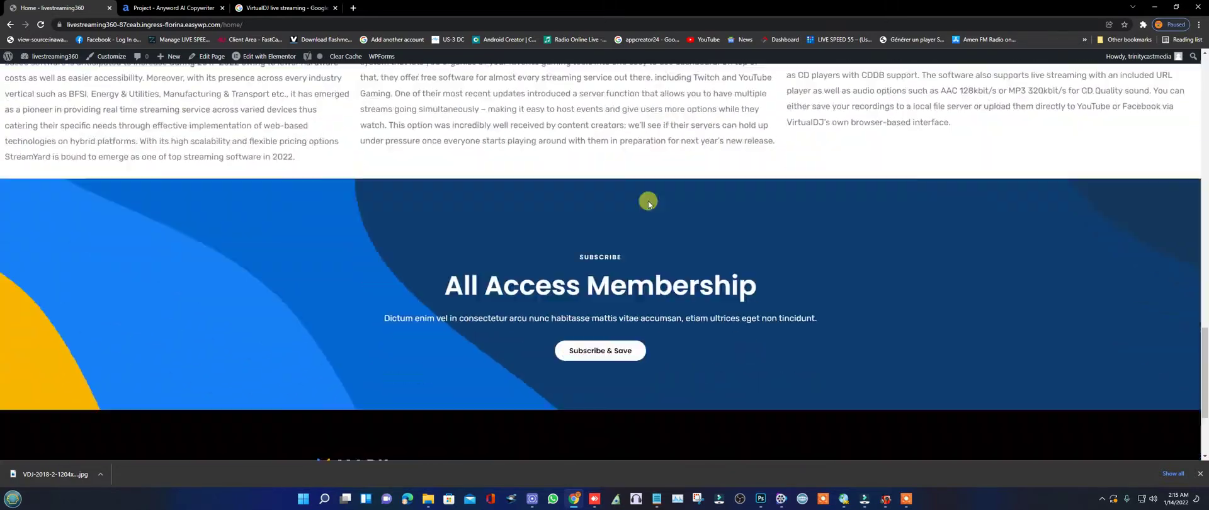
scroll(647, 203, down, 2)
scroll(648, 201, down, 1)
scroll(648, 201, up, 10)
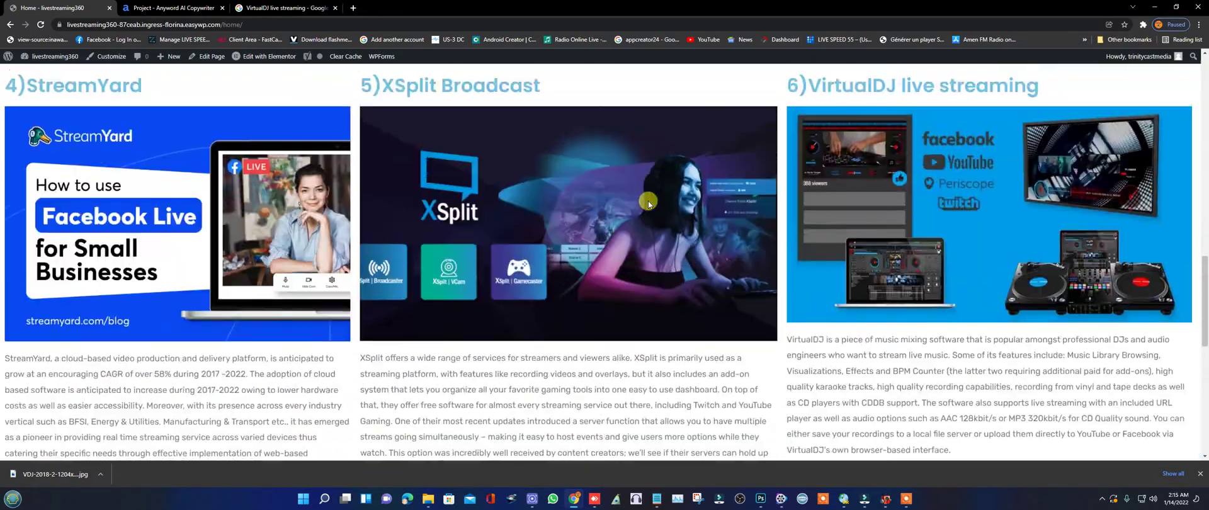
scroll(649, 202, up, 5)
scroll(648, 202, down, 4)
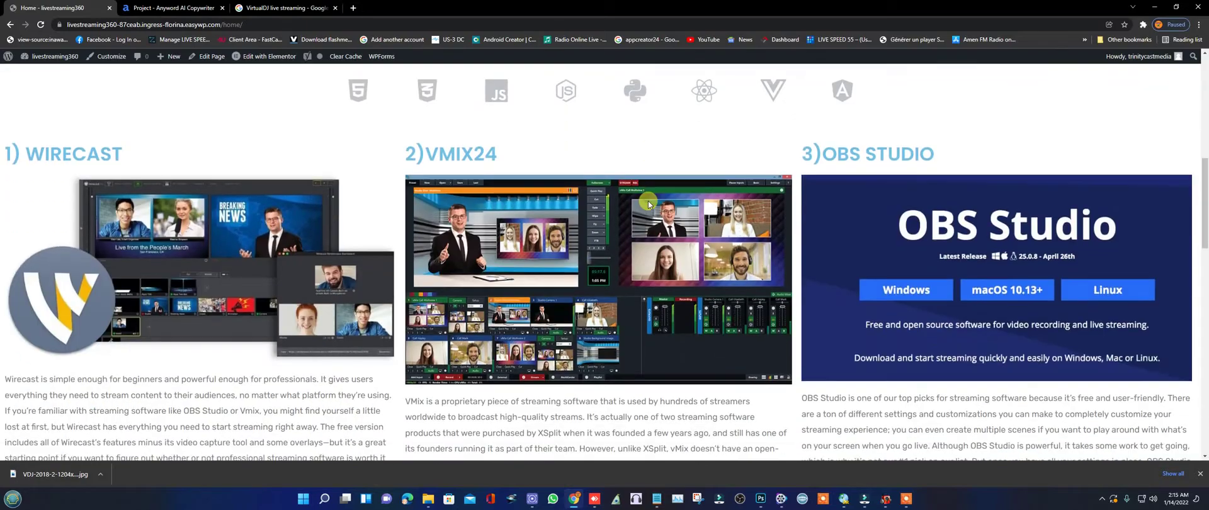
scroll(649, 203, down, 8)
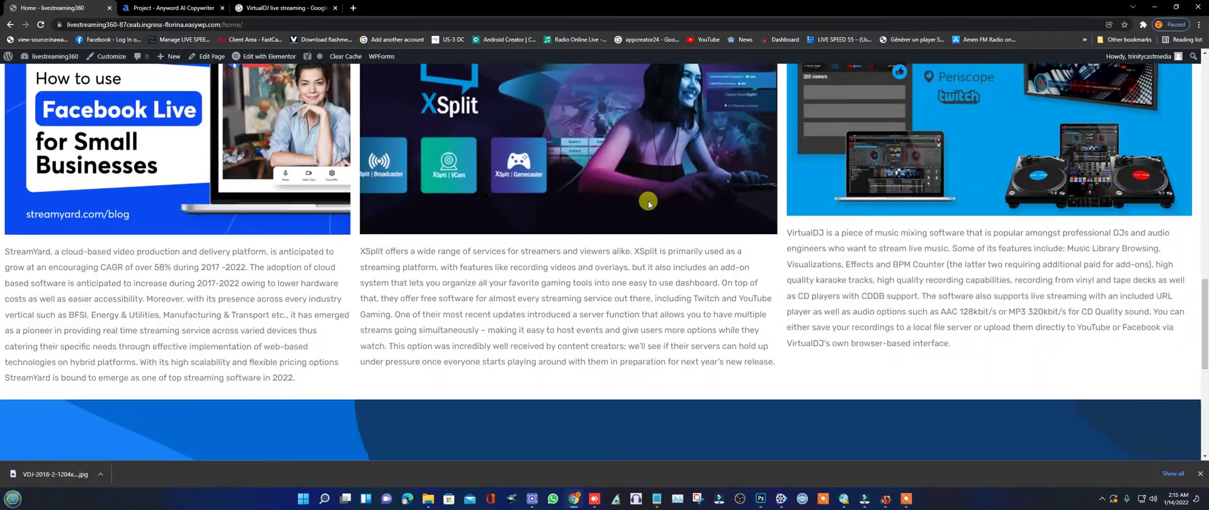
scroll(648, 202, down, 3)
scroll(649, 203, up, 9)
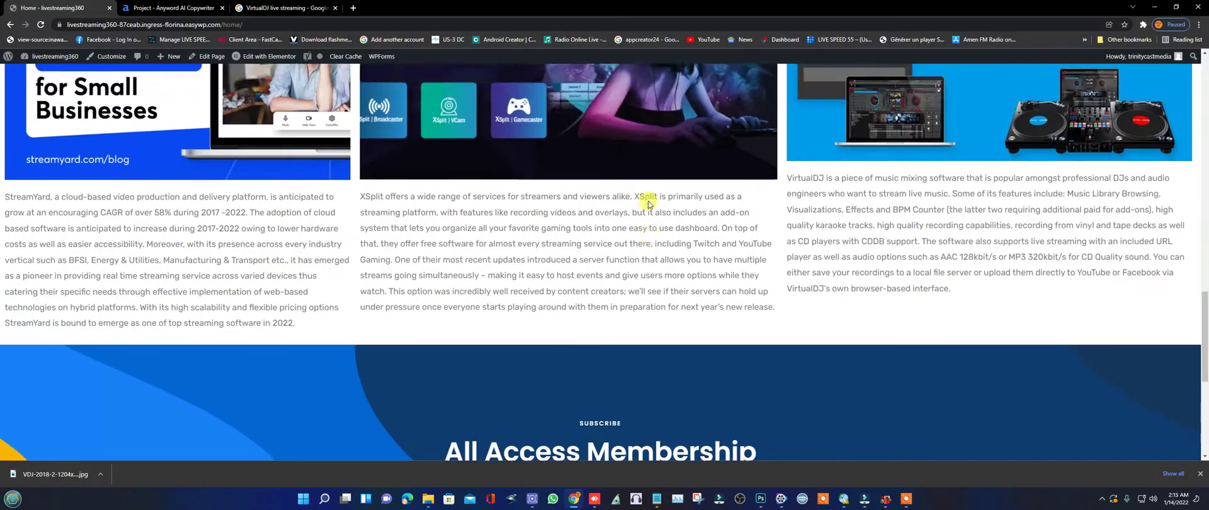
scroll(648, 202, up, 5)
scroll(648, 203, down, 7)
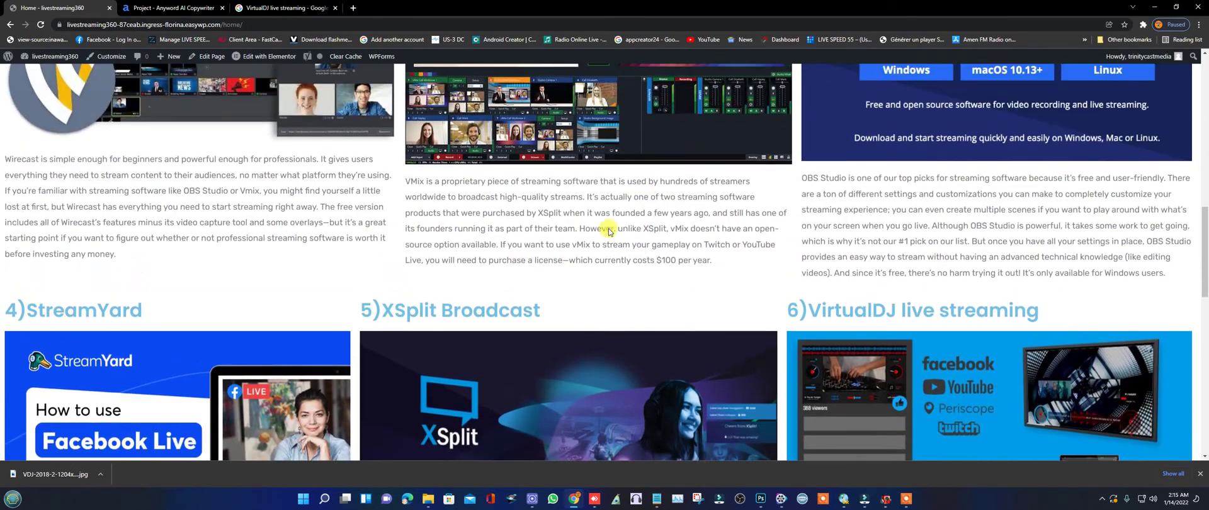
scroll(608, 230, up, 2)
scroll(608, 228, up, 6)
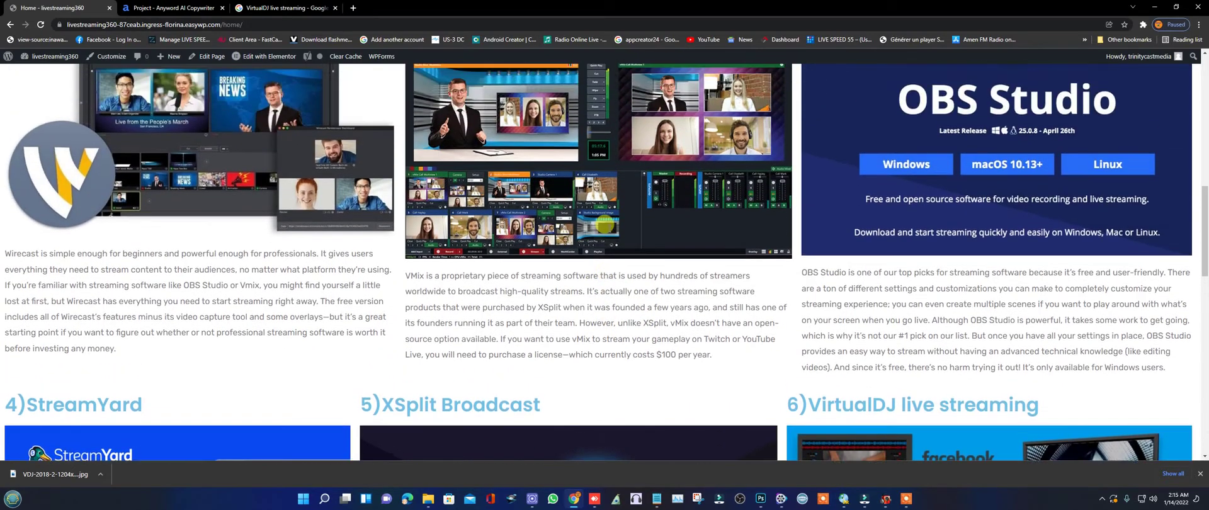
scroll(614, 231, down, 15)
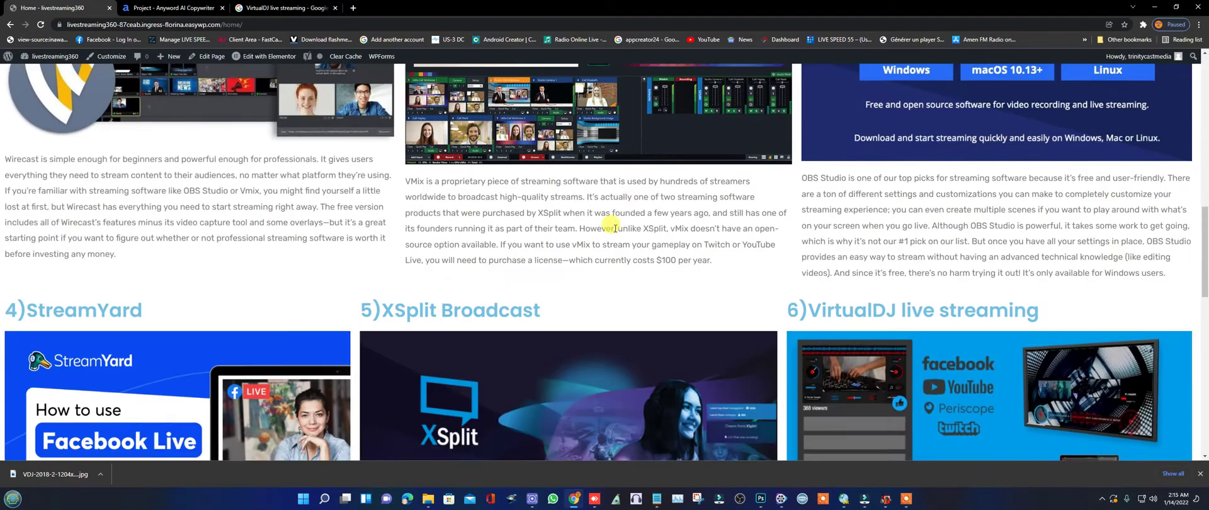
scroll(611, 224, down, 3)
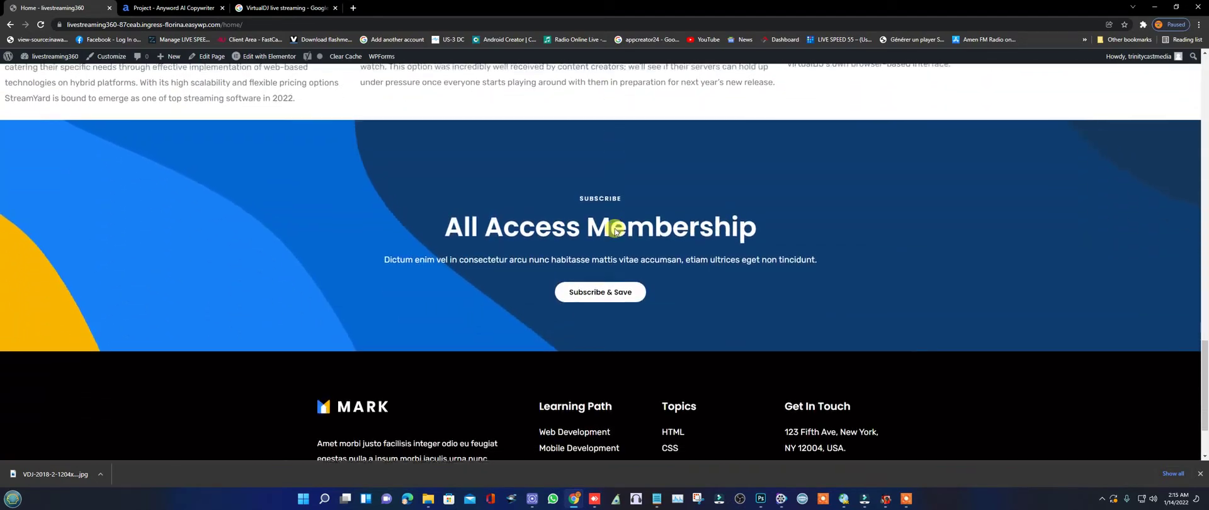
scroll(616, 240, up, 20)
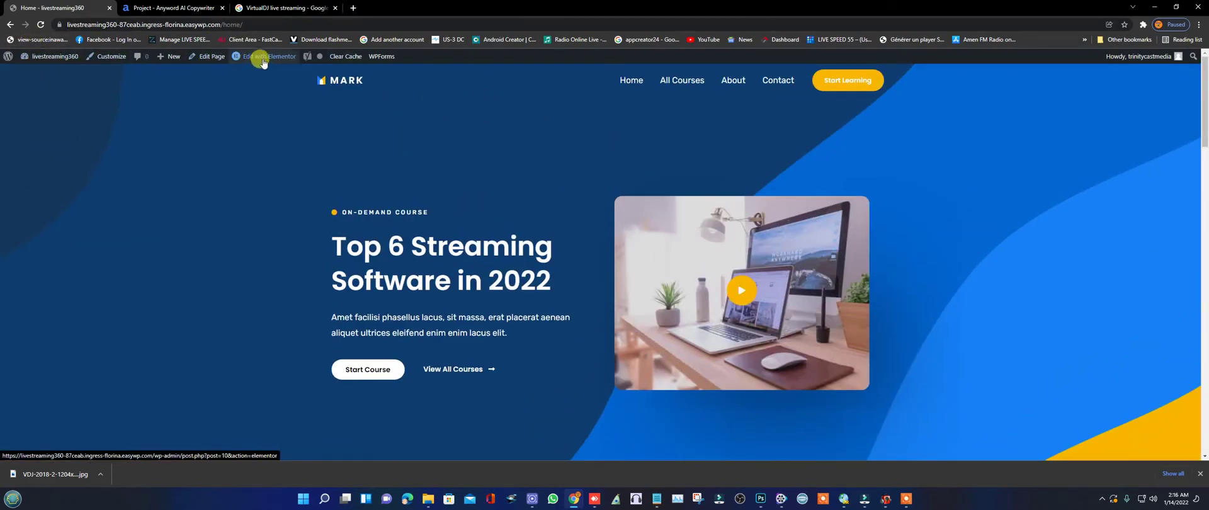
Reopen the Home page in Elementor and go to the empty widget area below the six software columns.
mouse_move(272, 60)
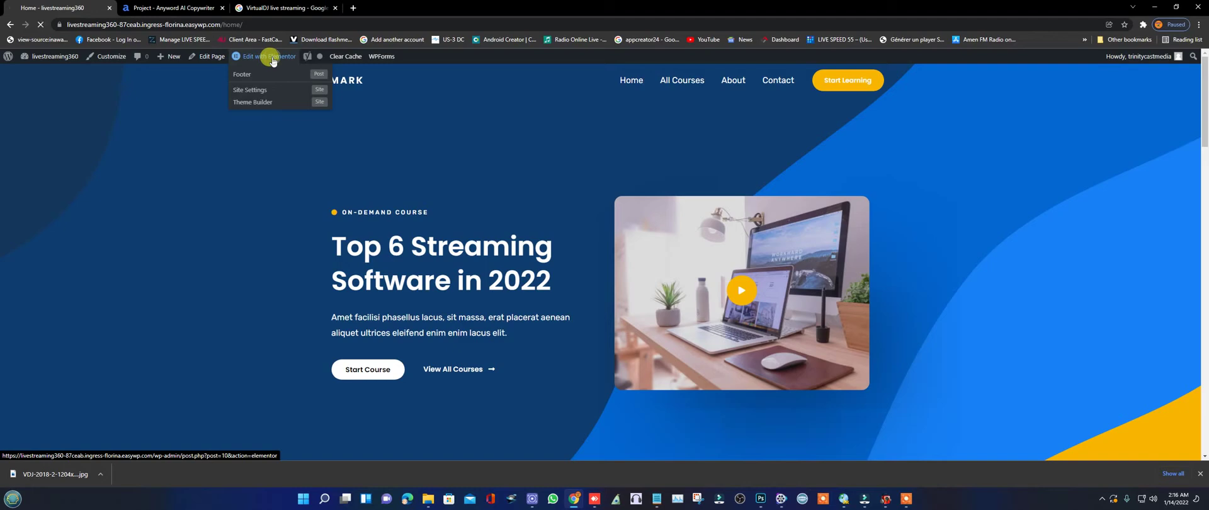
click(272, 60)
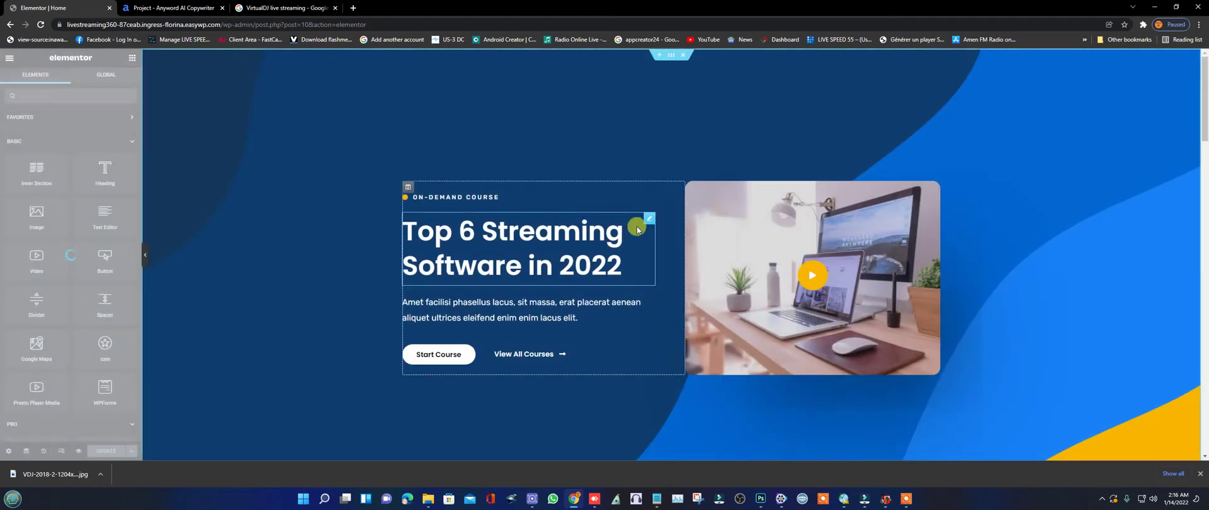
scroll(670, 272, down, 5)
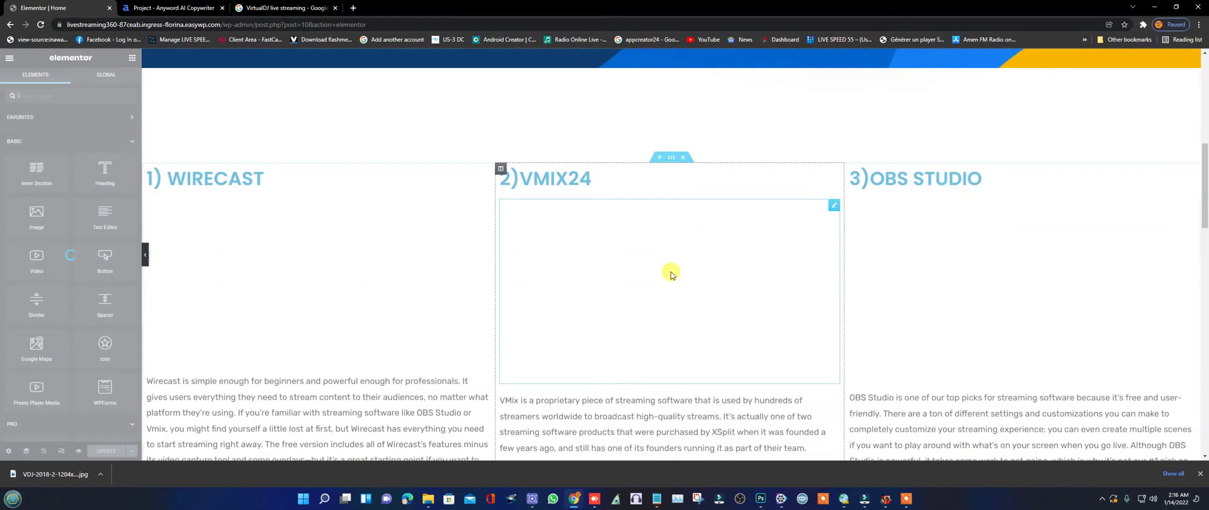
scroll(670, 272, down, 1)
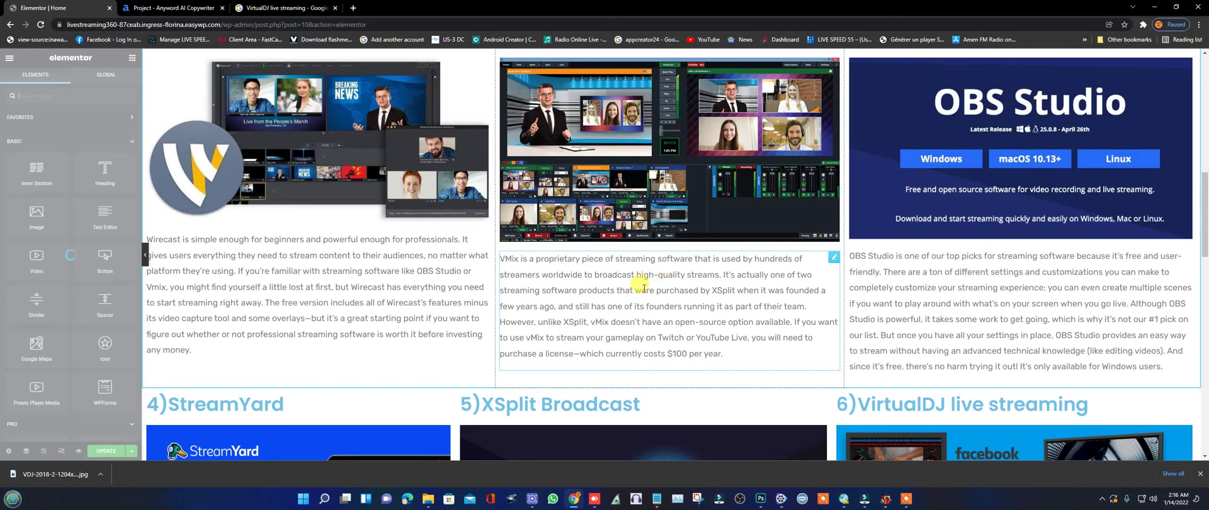
scroll(697, 321, down, 8)
scroll(560, 325, down, 3)
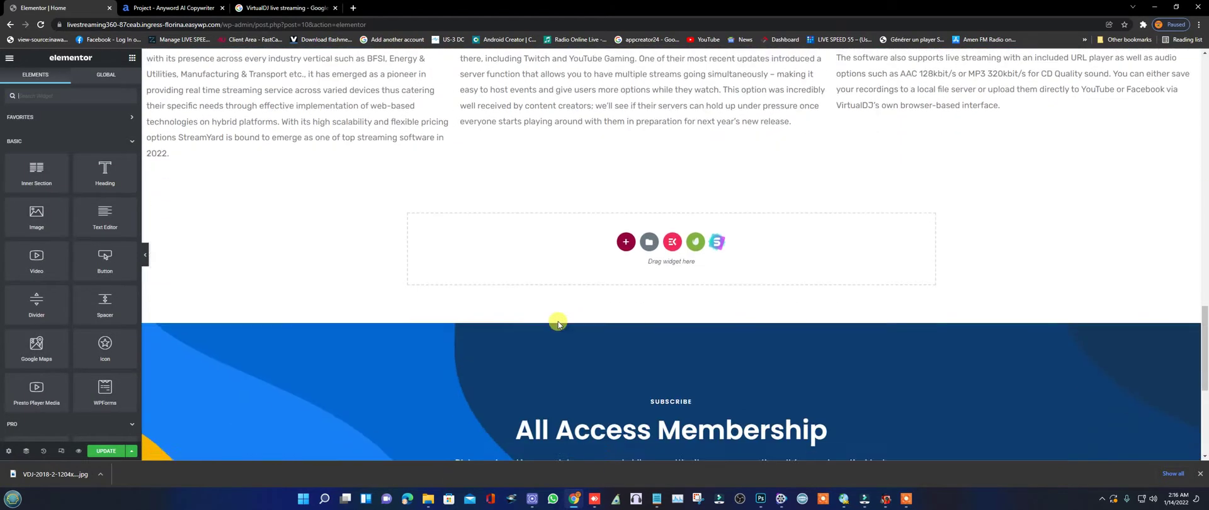
scroll(566, 314, up, 2)
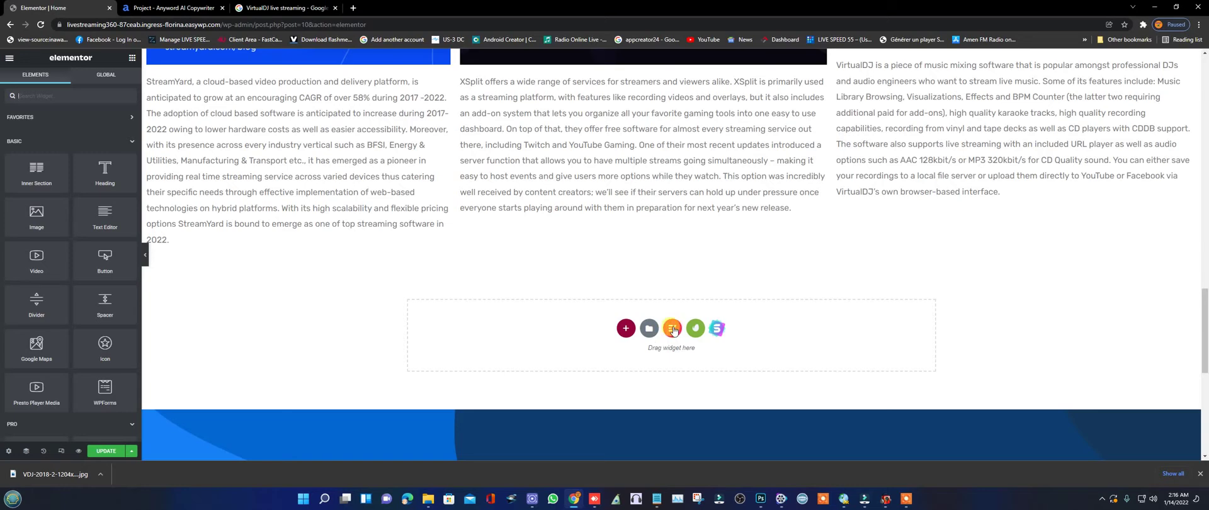
Open the ElementsKit template library from the empty widget area and examine its full-page templates.
click(673, 328)
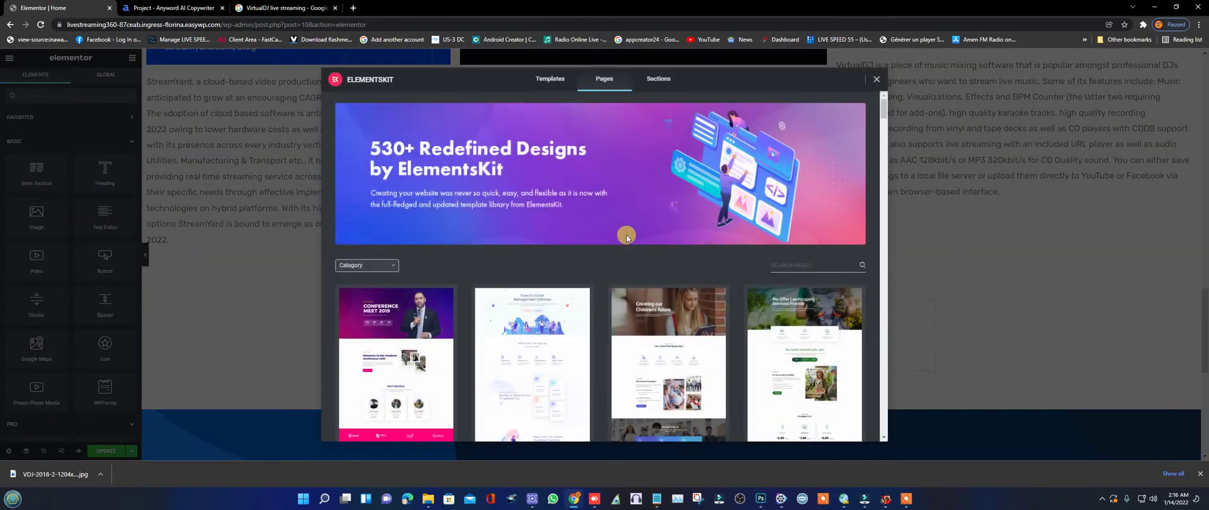
scroll(601, 267, down, 1)
scroll(592, 269, down, 5)
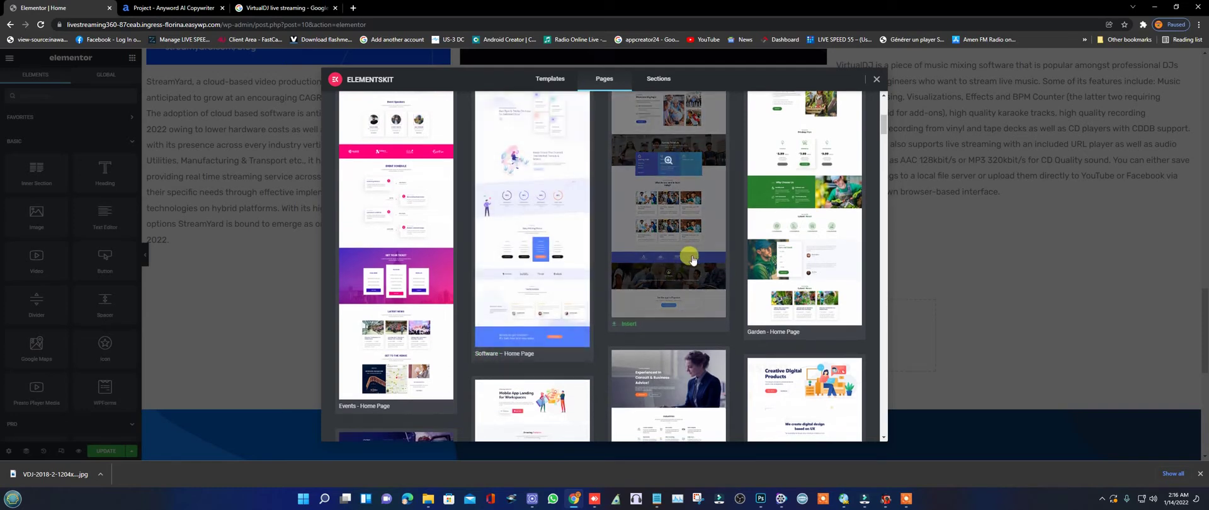
scroll(655, 261, down, 2)
scroll(692, 259, down, 4)
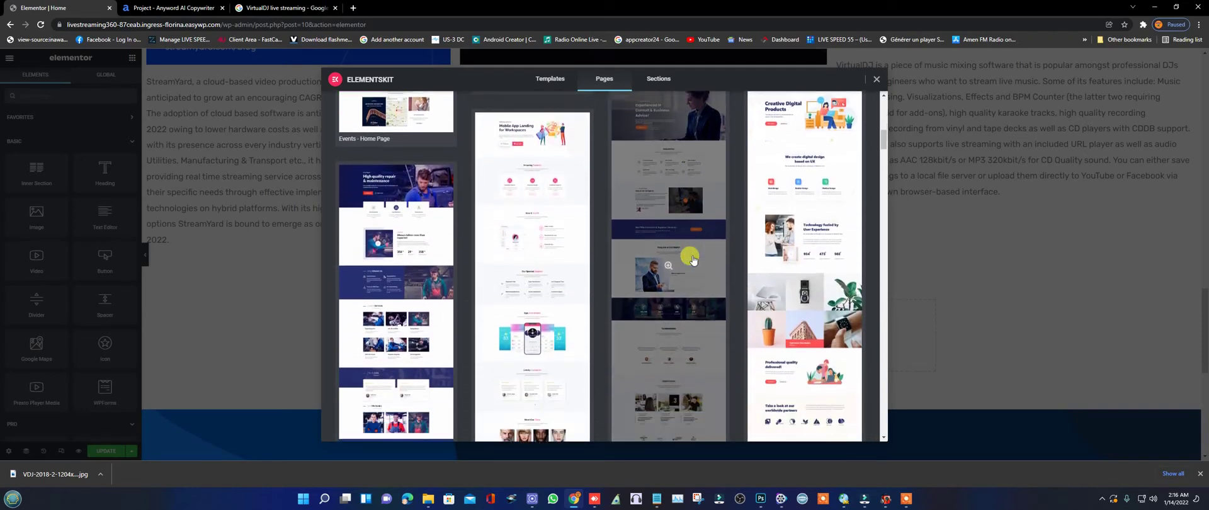
scroll(692, 260, down, 2)
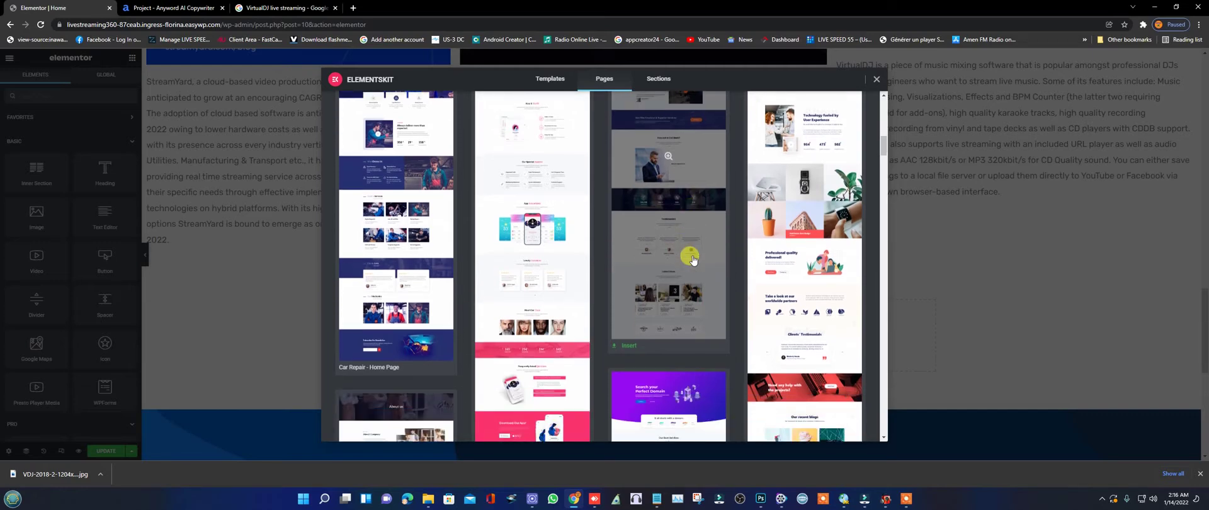
scroll(693, 259, up, 6)
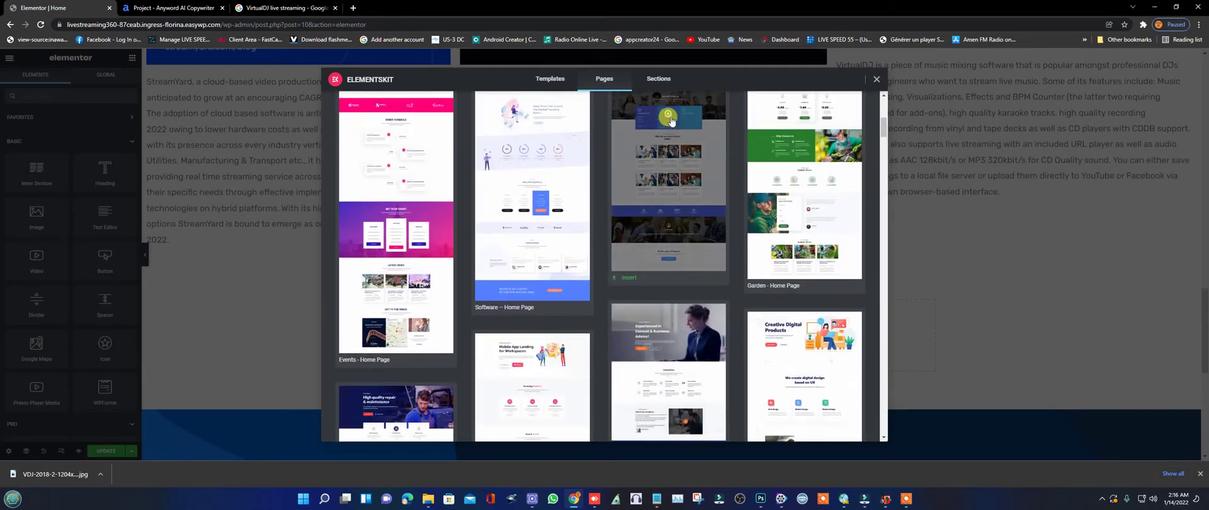
Switch the library to its section templates and try to insert the Heading - Section 24 template.
click(658, 81)
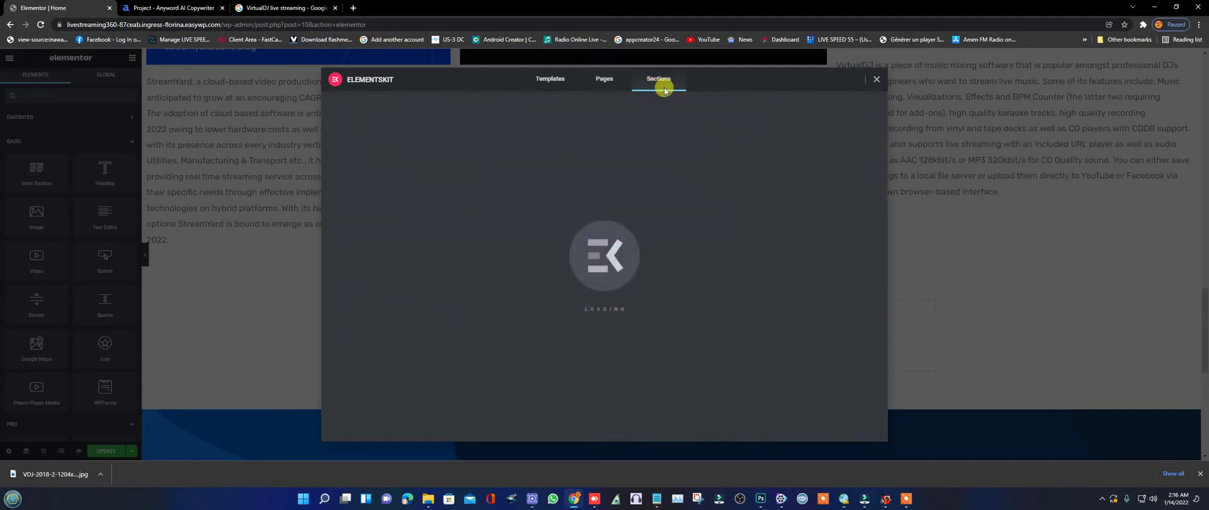
scroll(661, 254, down, 6)
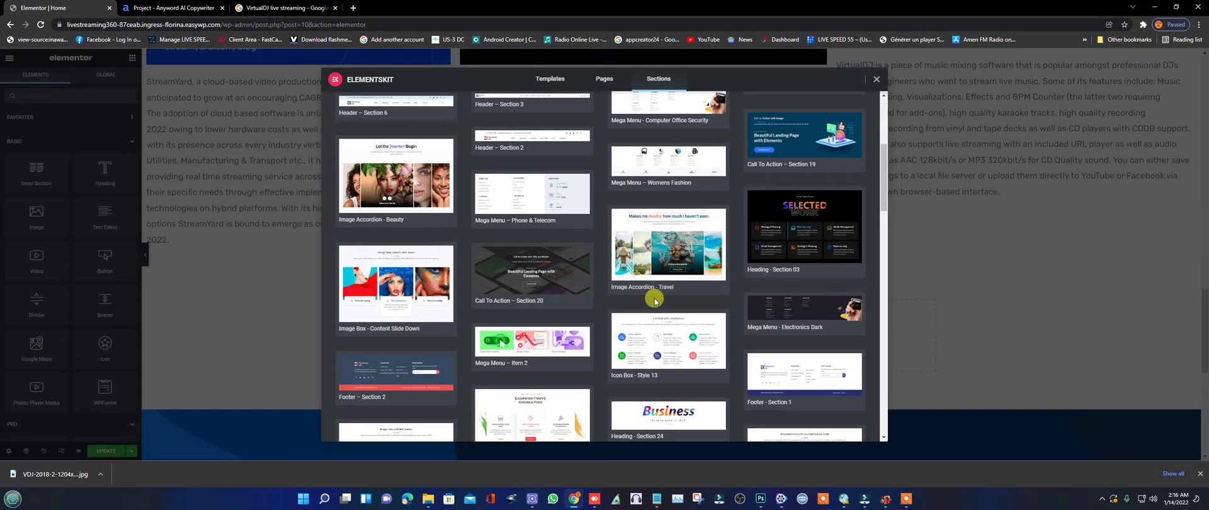
scroll(658, 293, down, 1)
mouse_move(655, 303)
scroll(649, 304, down, 1)
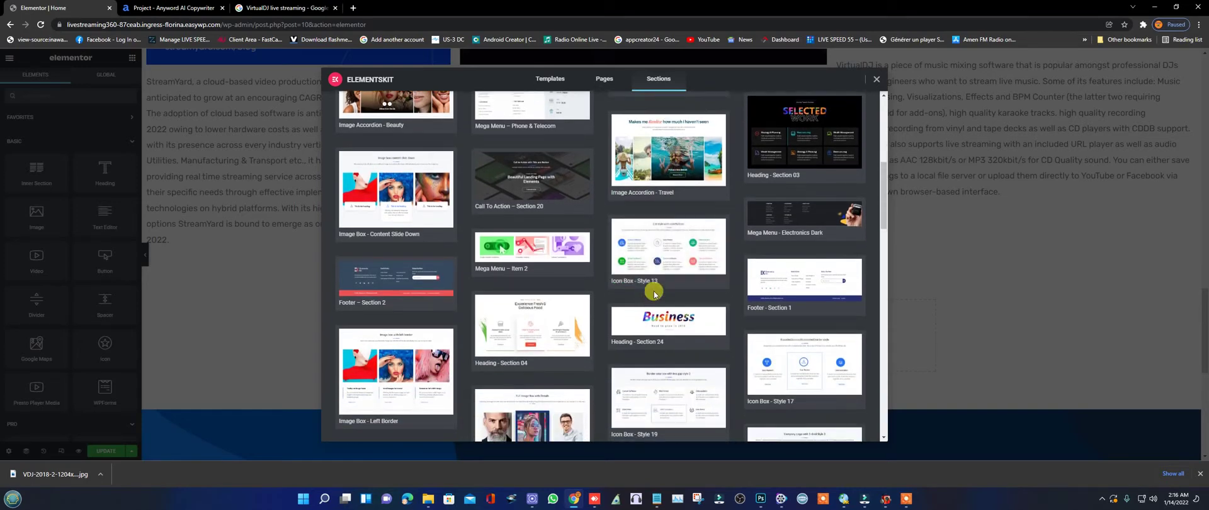
scroll(620, 288, down, 1)
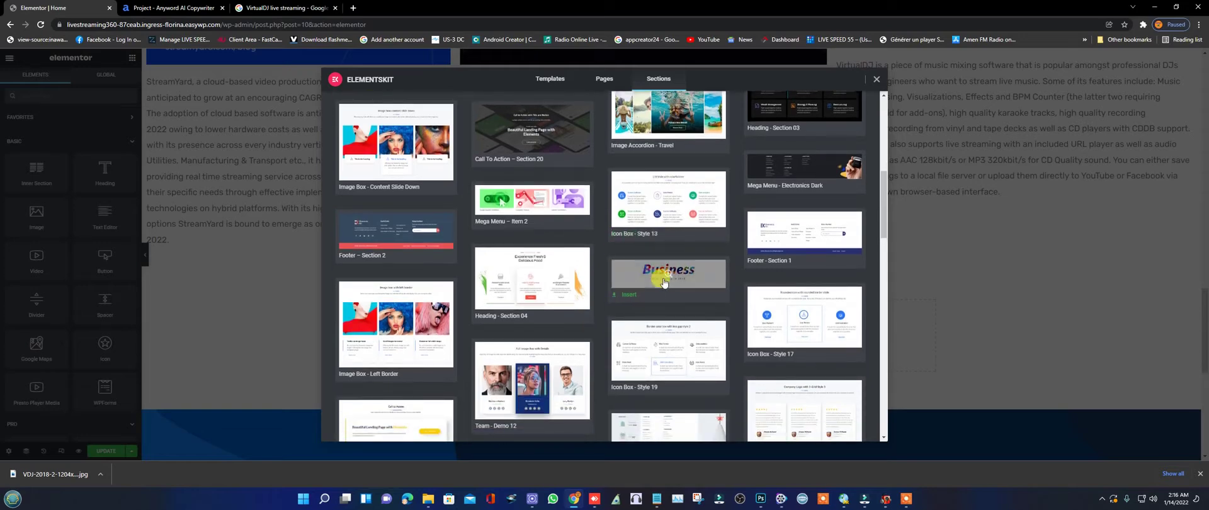
click(628, 294)
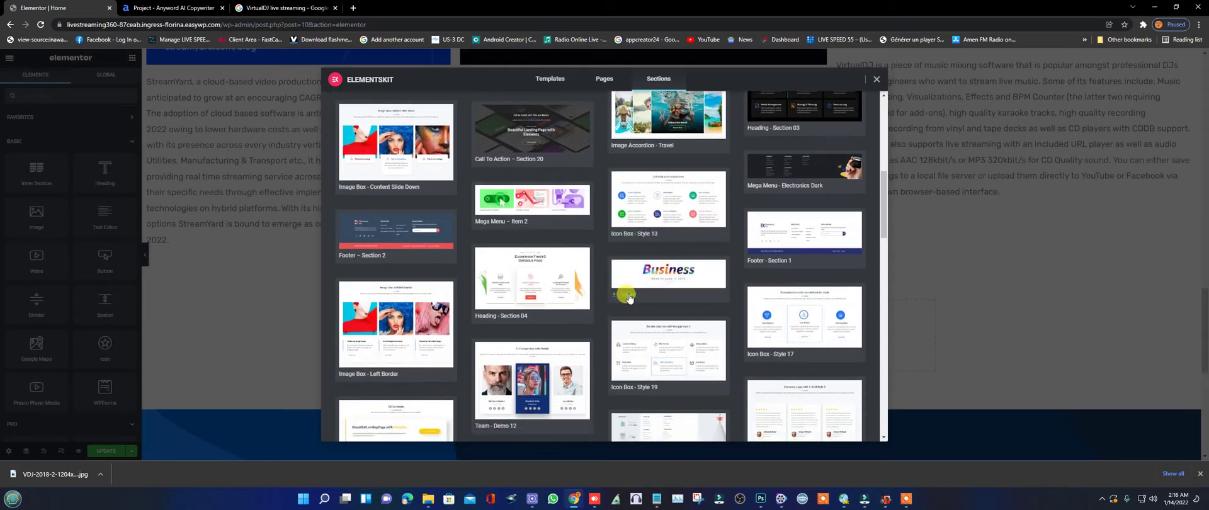
Insert the Call To Action – Section 39 template below the six streaming software columns.
scroll(516, 271, down, 6)
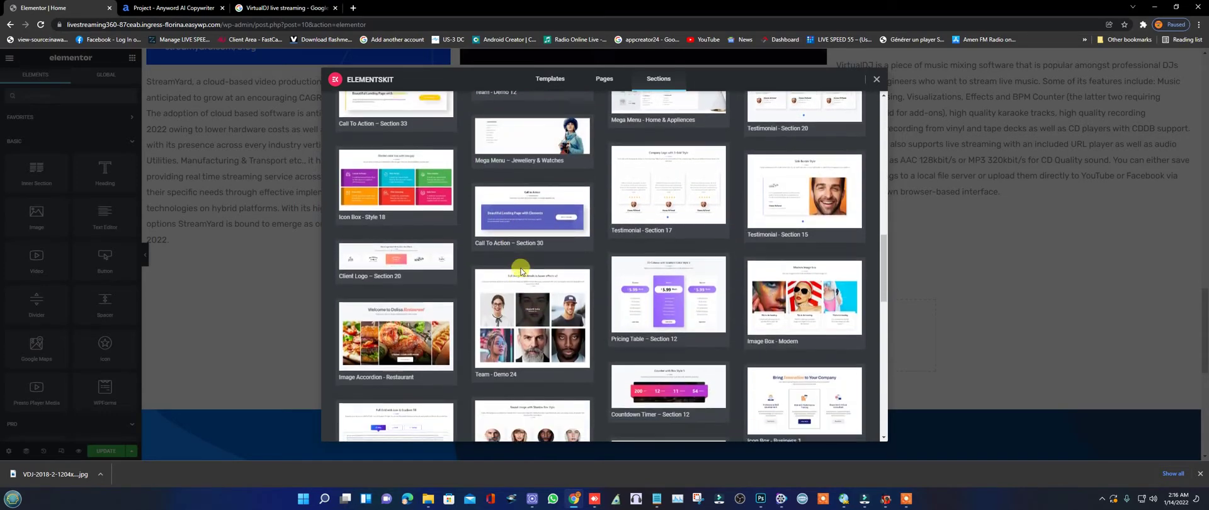
scroll(529, 277, down, 3)
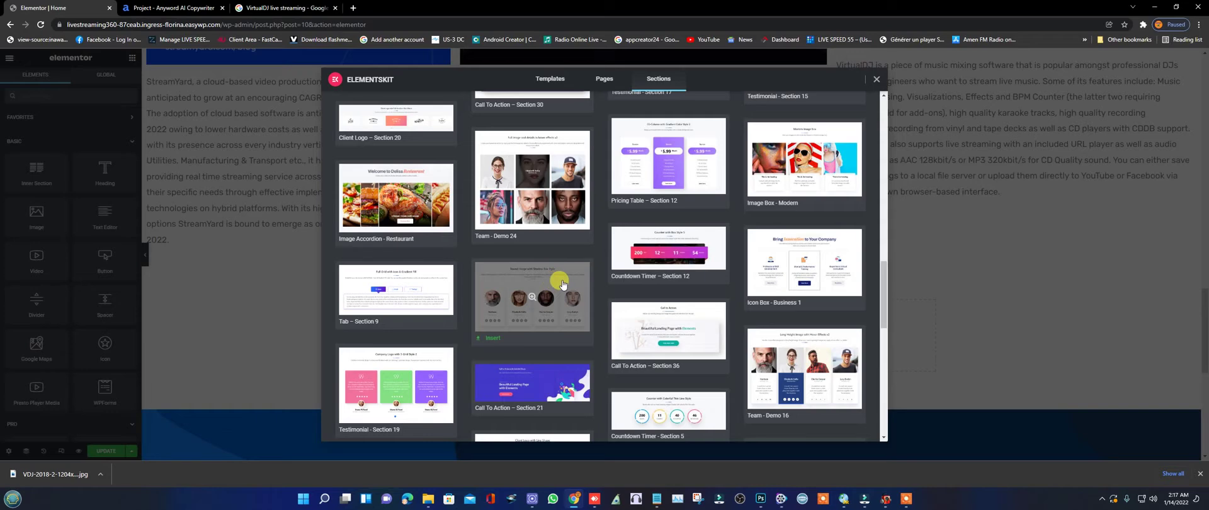
scroll(563, 285, down, 5)
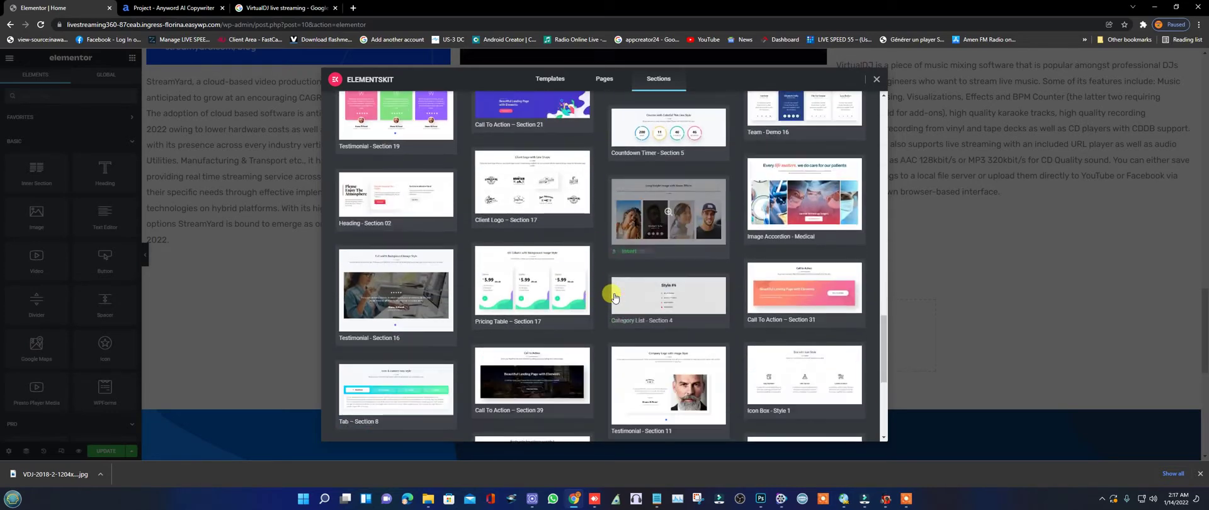
scroll(624, 297, down, 1)
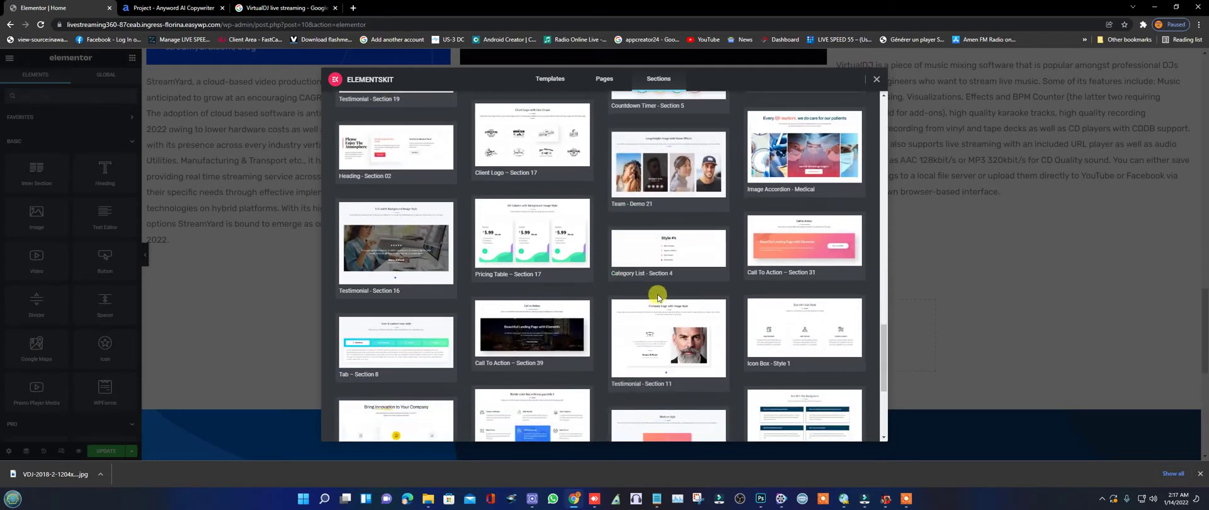
scroll(658, 297, down, 3)
scroll(658, 297, down, 1)
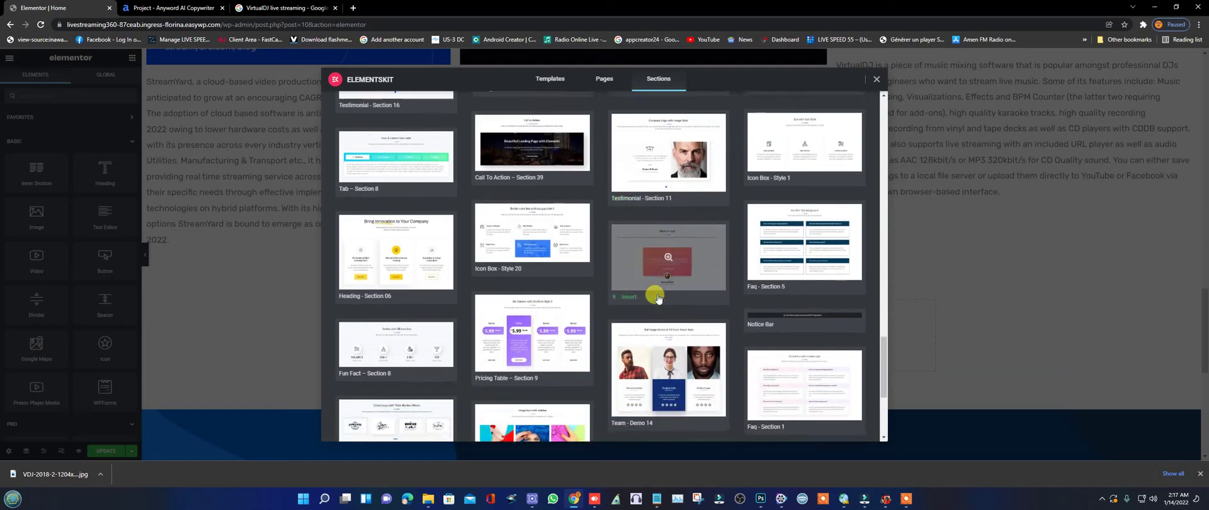
scroll(658, 297, up, 2)
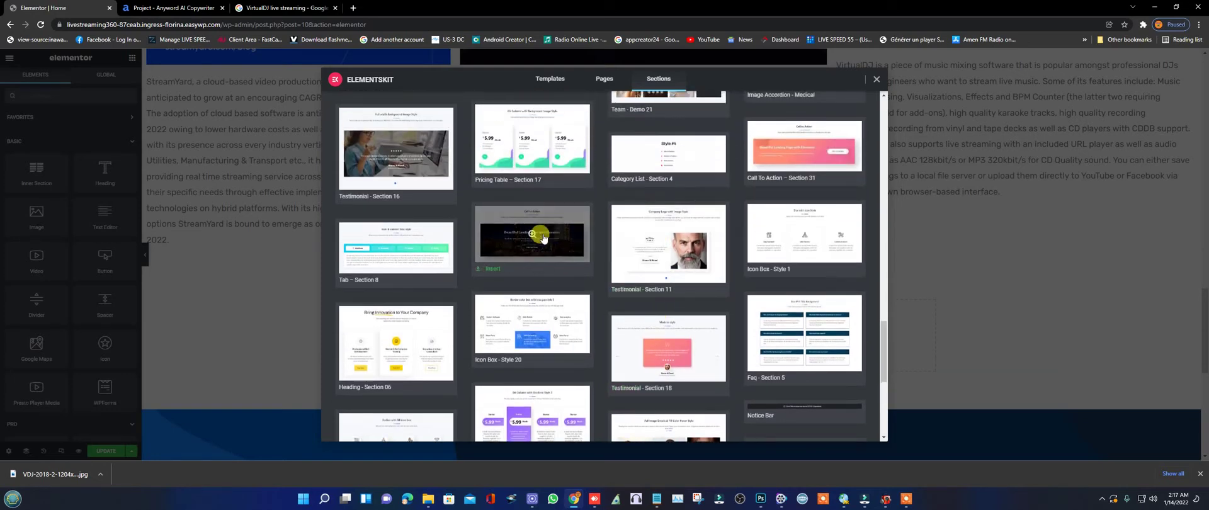
click(494, 270)
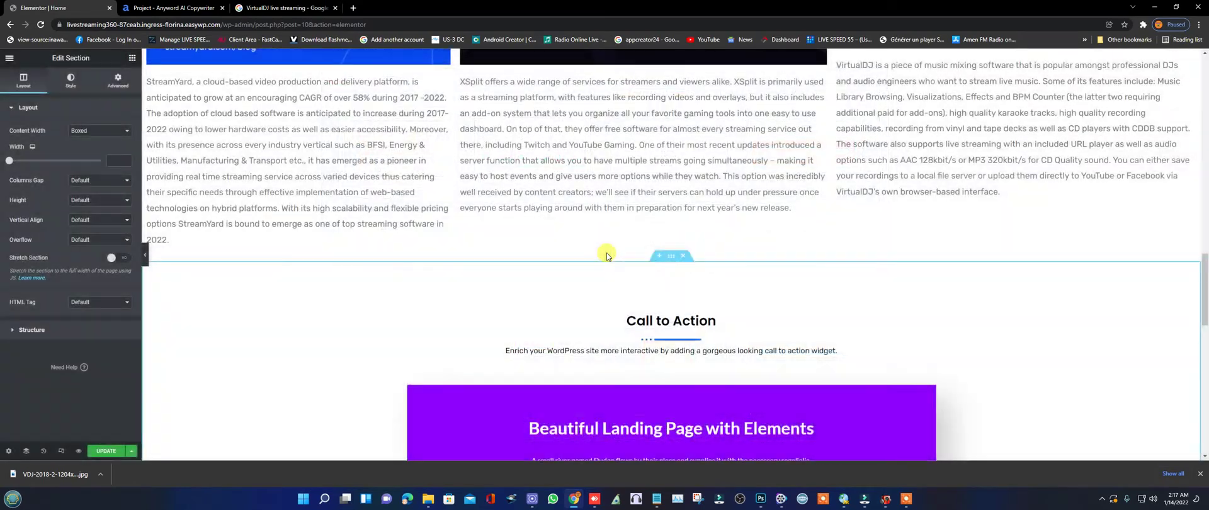
Set the content width of the Call to Action's inner section and its outer section to Full Width.
scroll(647, 273, down, 4)
scroll(666, 279, down, 2)
scroll(676, 277, up, 4)
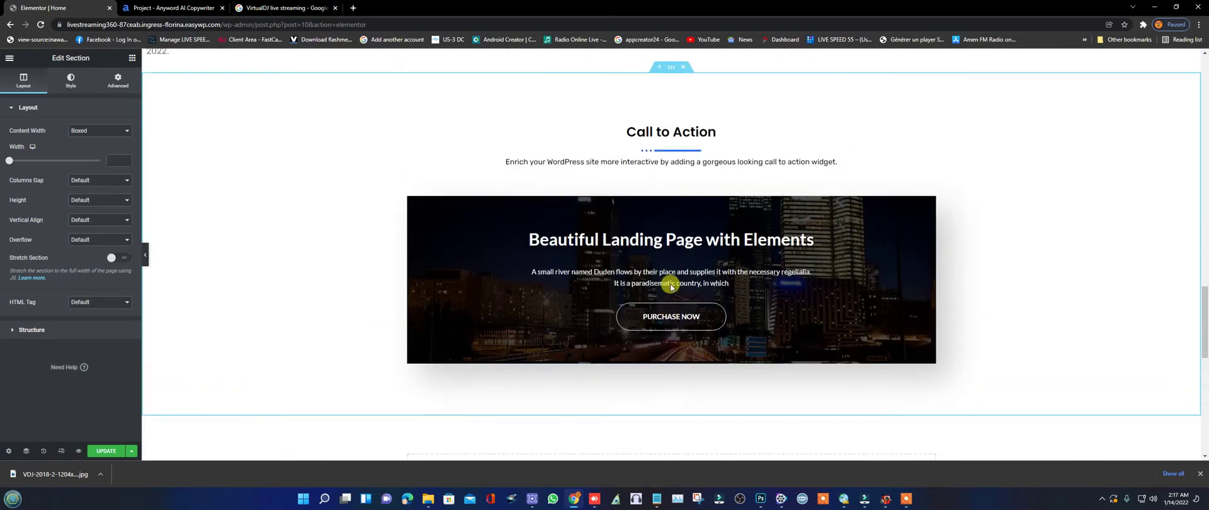
scroll(685, 277, down, 2)
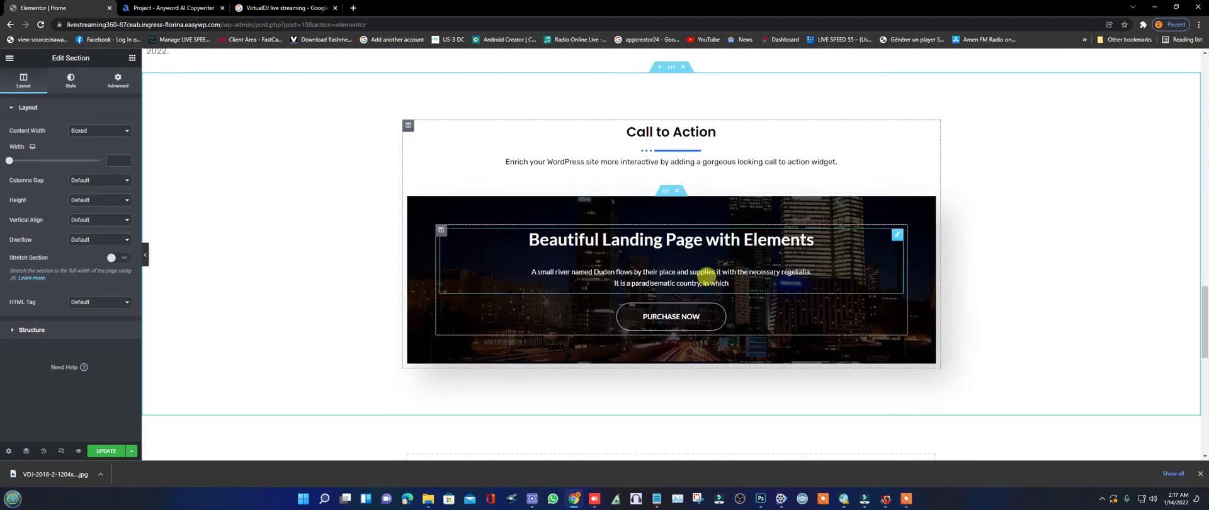
scroll(698, 294, up, 1)
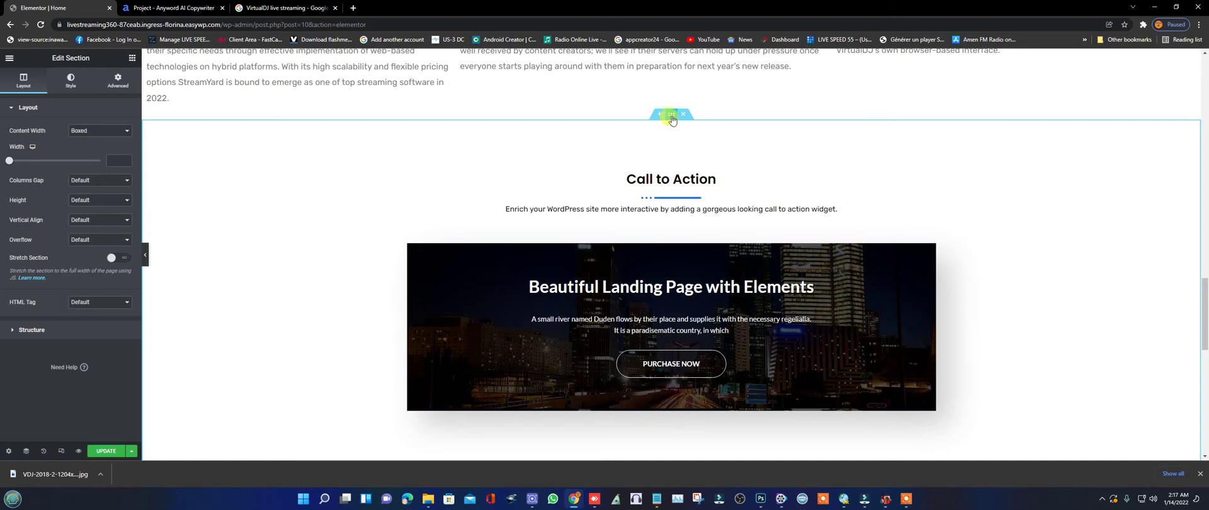
click(666, 239)
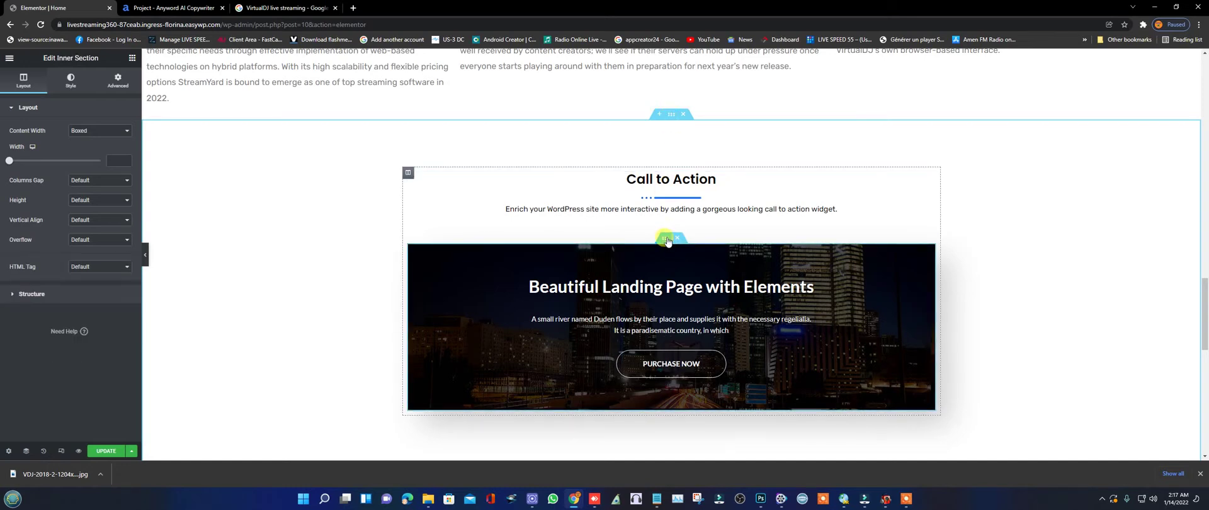
click(113, 132)
click(95, 149)
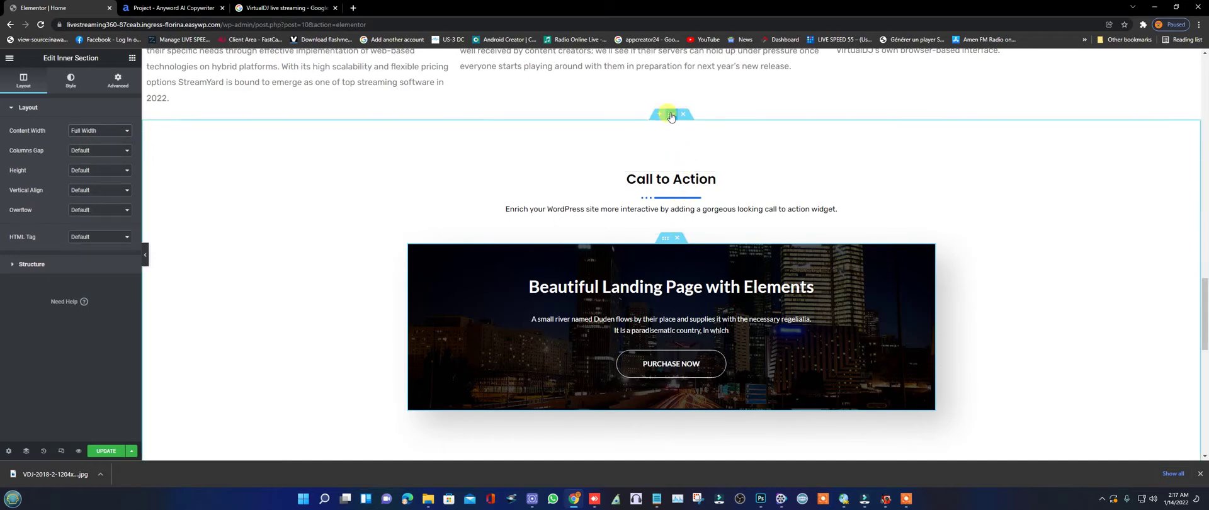
click(671, 115)
click(98, 149)
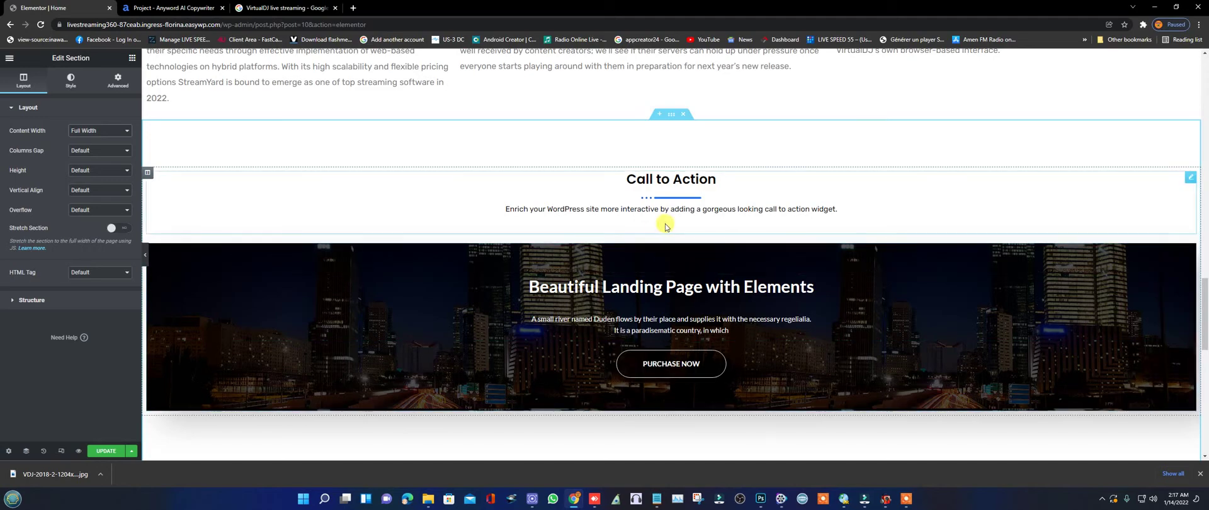
Review the Call to Action section together with the software columns and the hero banner at the page start.
scroll(663, 238, down, 2)
scroll(663, 237, down, 1)
scroll(663, 238, up, 5)
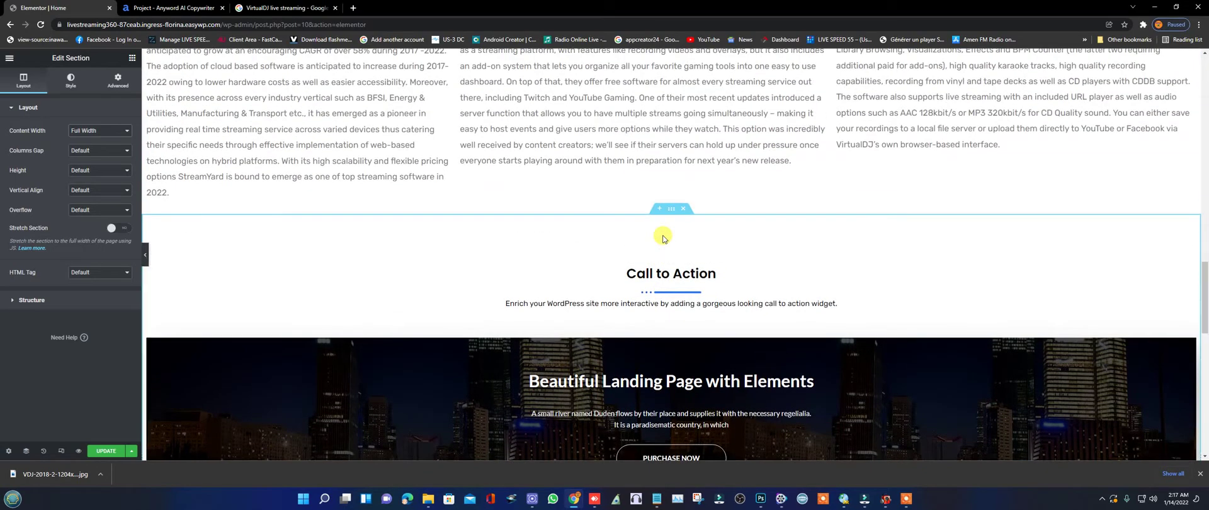
scroll(663, 238, down, 3)
scroll(663, 238, down, 3)
scroll(664, 233, up, 4)
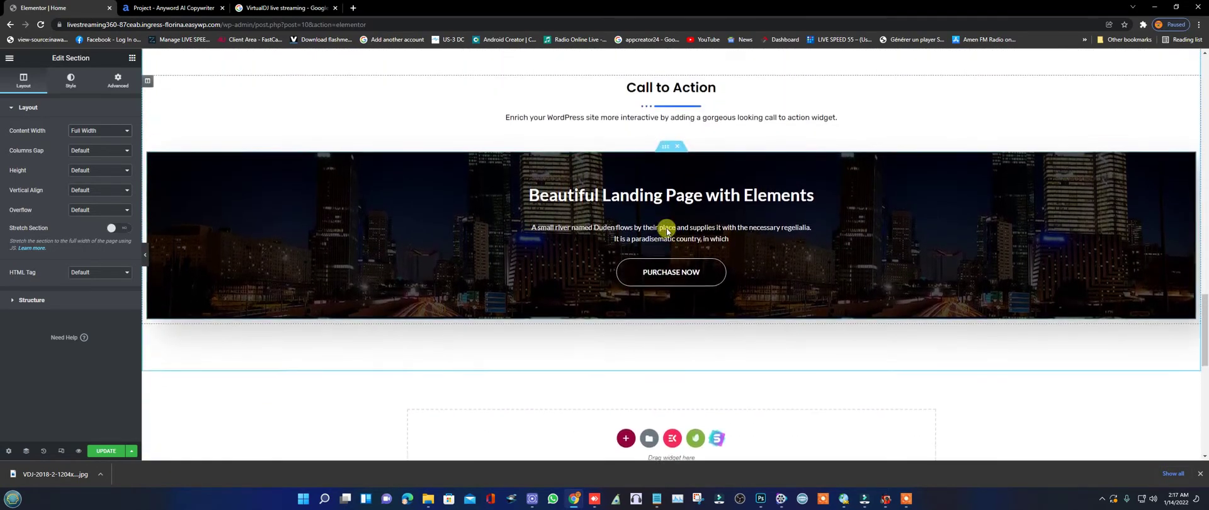
scroll(666, 230, up, 10)
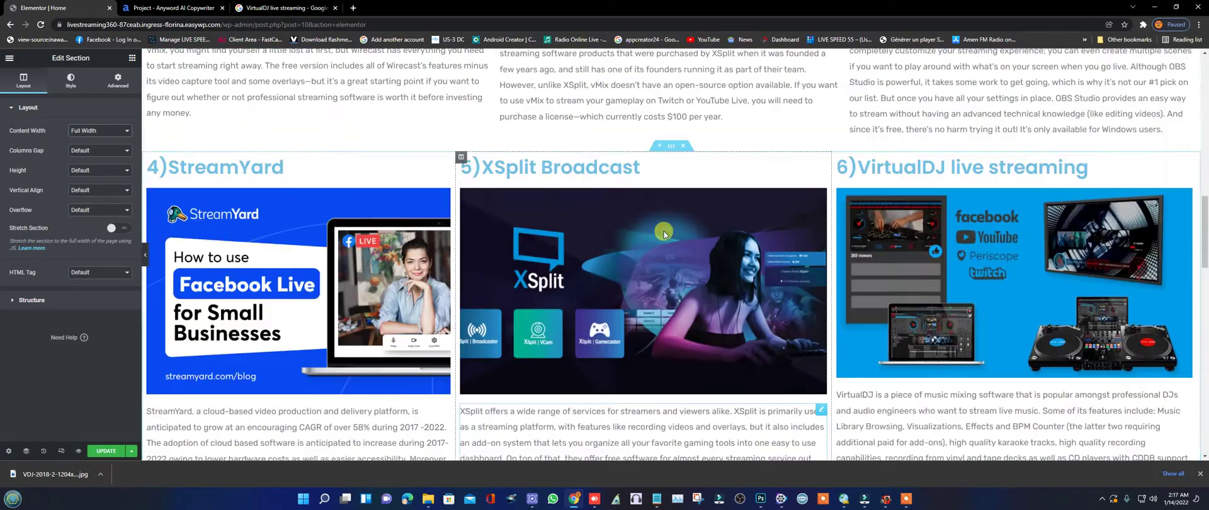
scroll(665, 233, up, 6)
scroll(662, 228, down, 9)
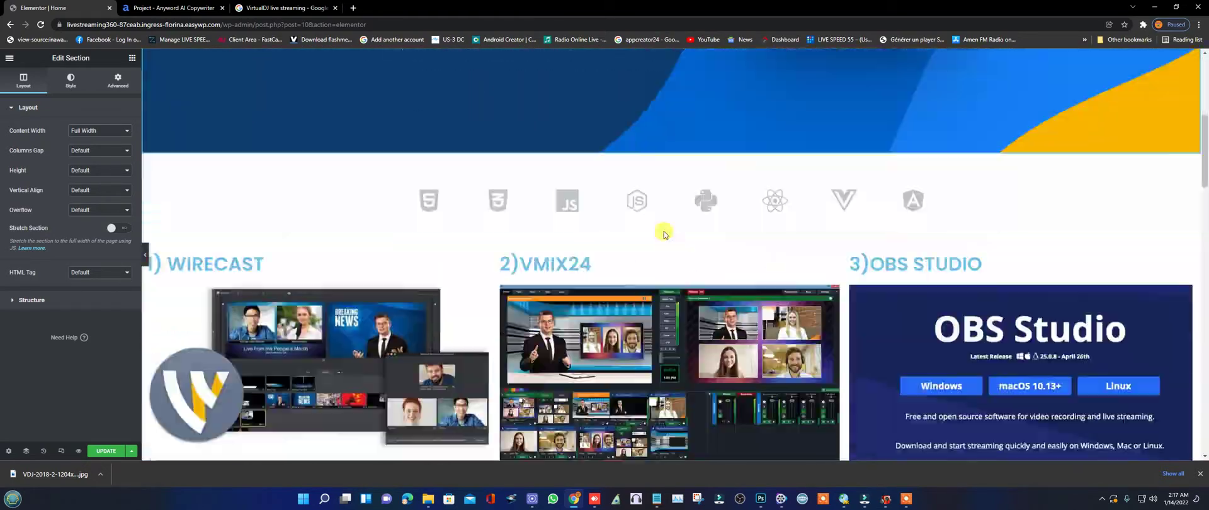
scroll(669, 237, down, 5)
scroll(669, 238, down, 2)
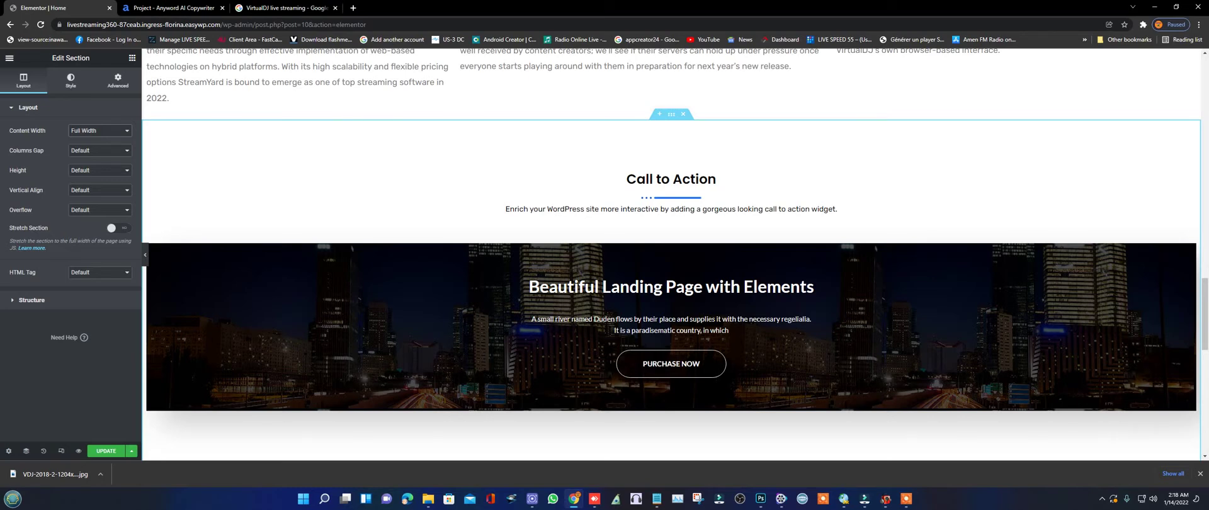
scroll(507, 145, up, 8)
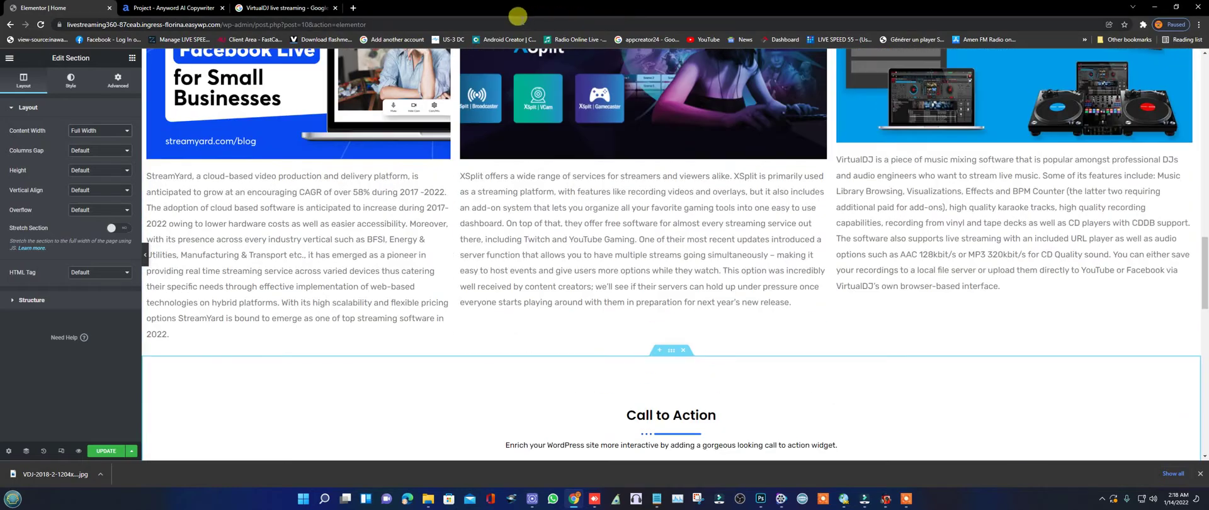
scroll(507, 145, up, 10)
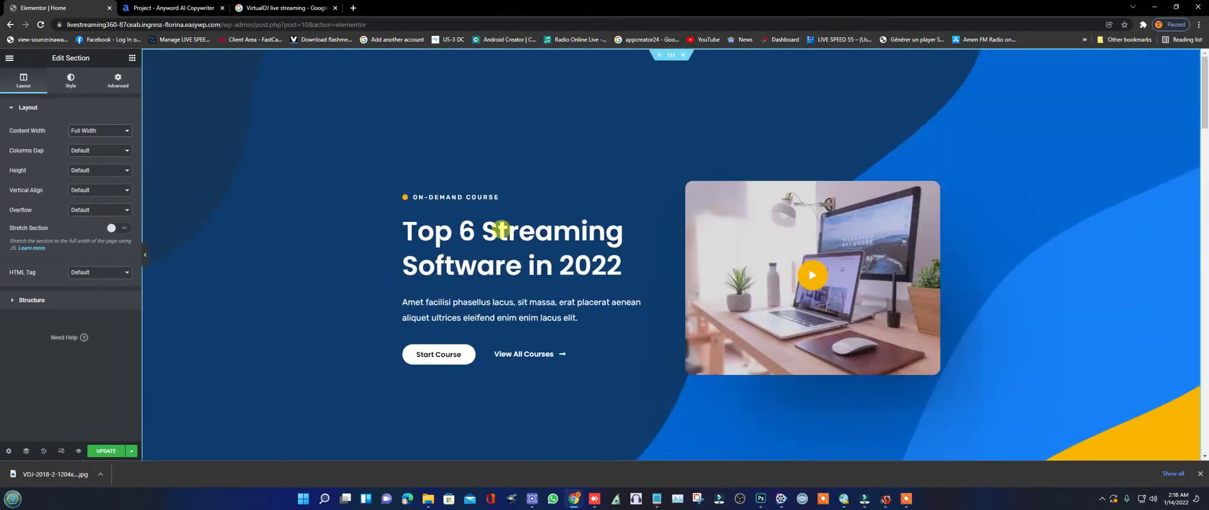
Copy the hero title "Top 6 Streaming Software in 2022" and replace the call-to-action banner's heading with it.
click(408, 228)
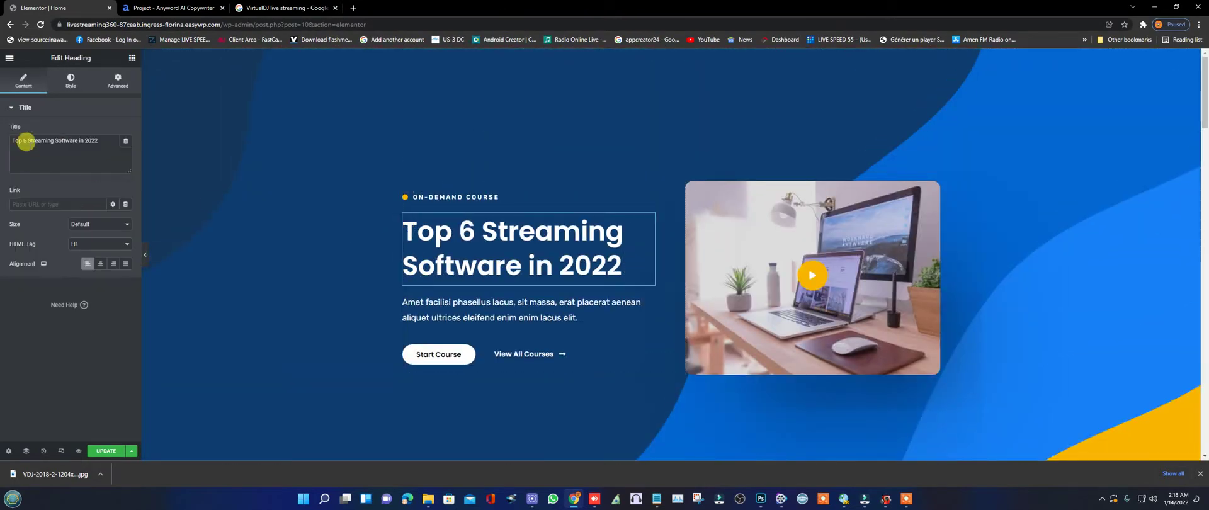
drag(98, 140, 10, 137)
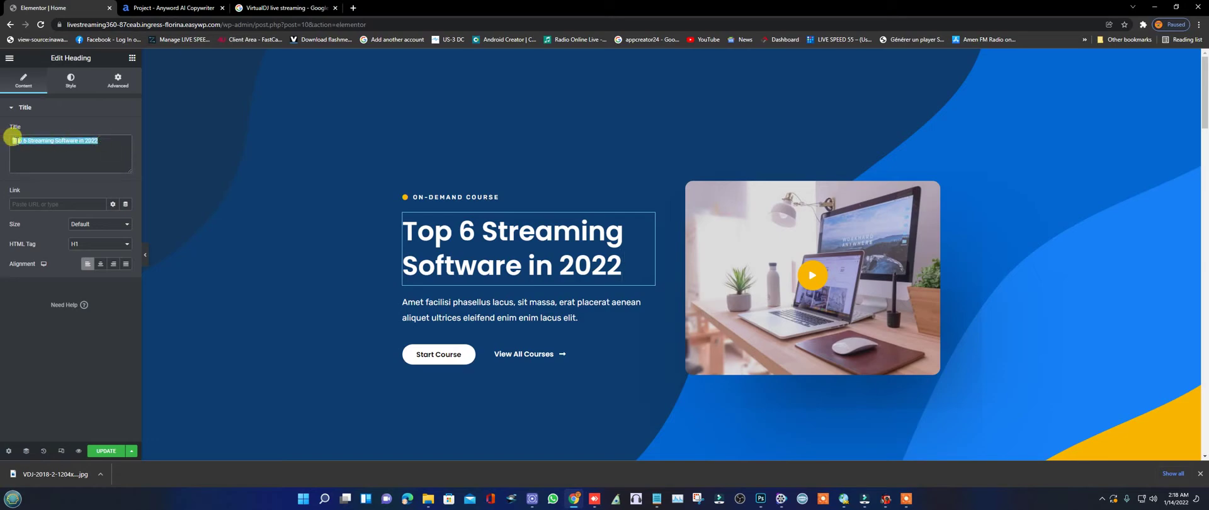
right_click(13, 147)
click(40, 170)
scroll(683, 260, down, 4)
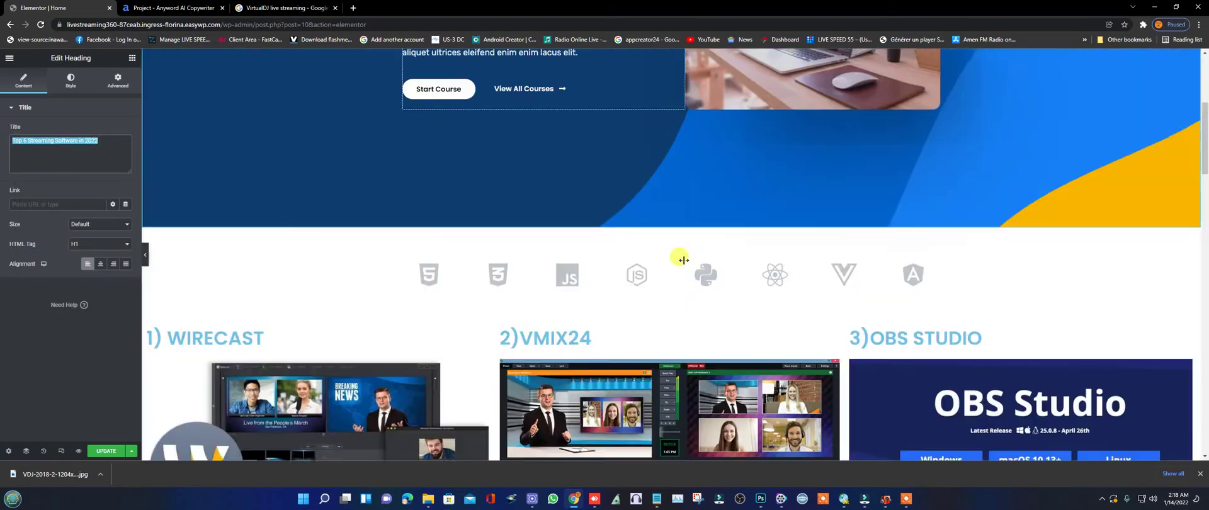
scroll(683, 259, down, 15)
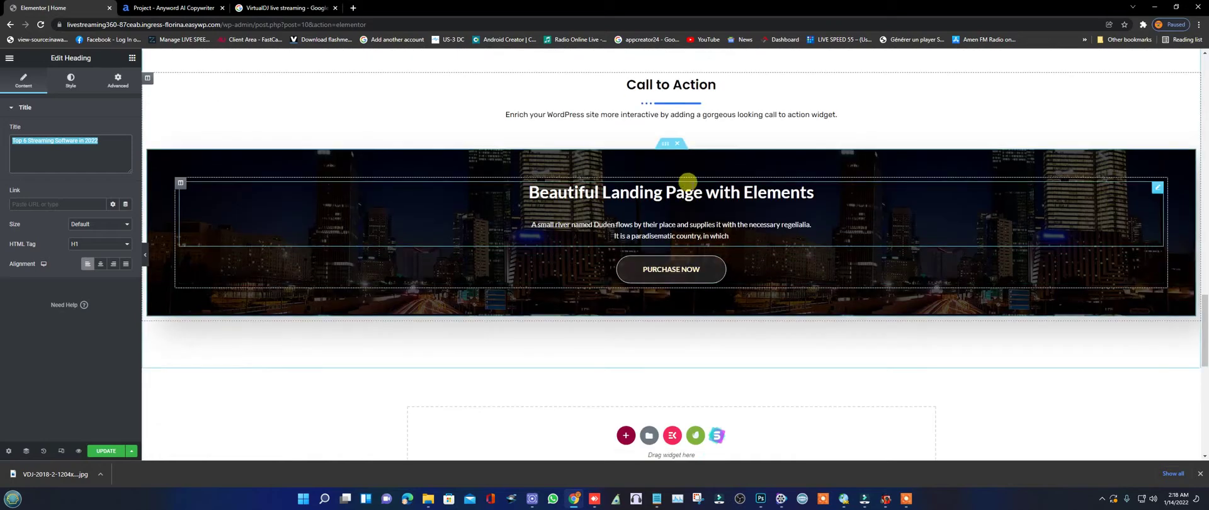
click(687, 182)
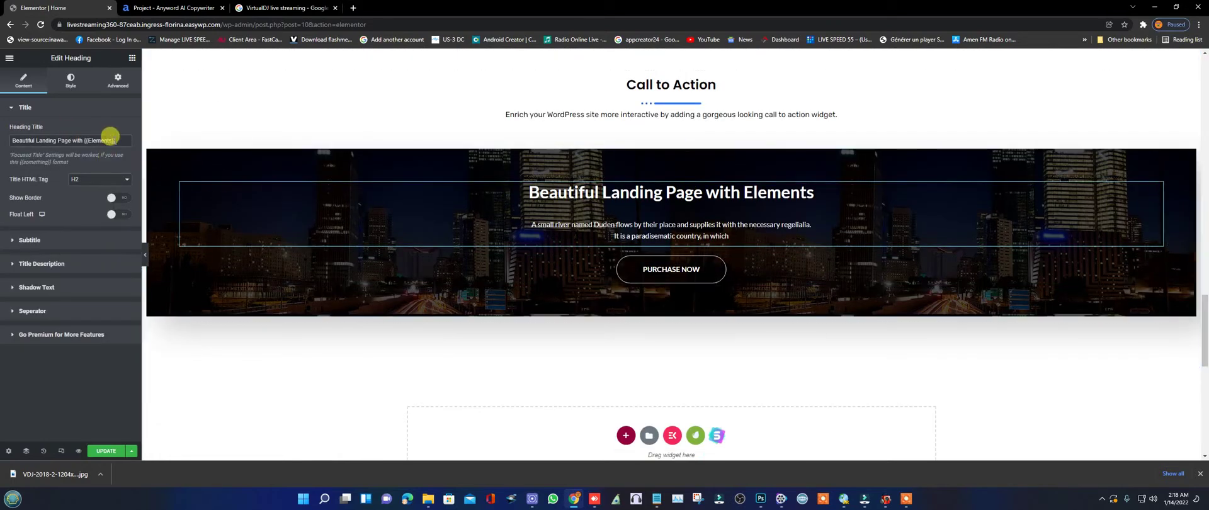
drag(112, 138, 12, 140)
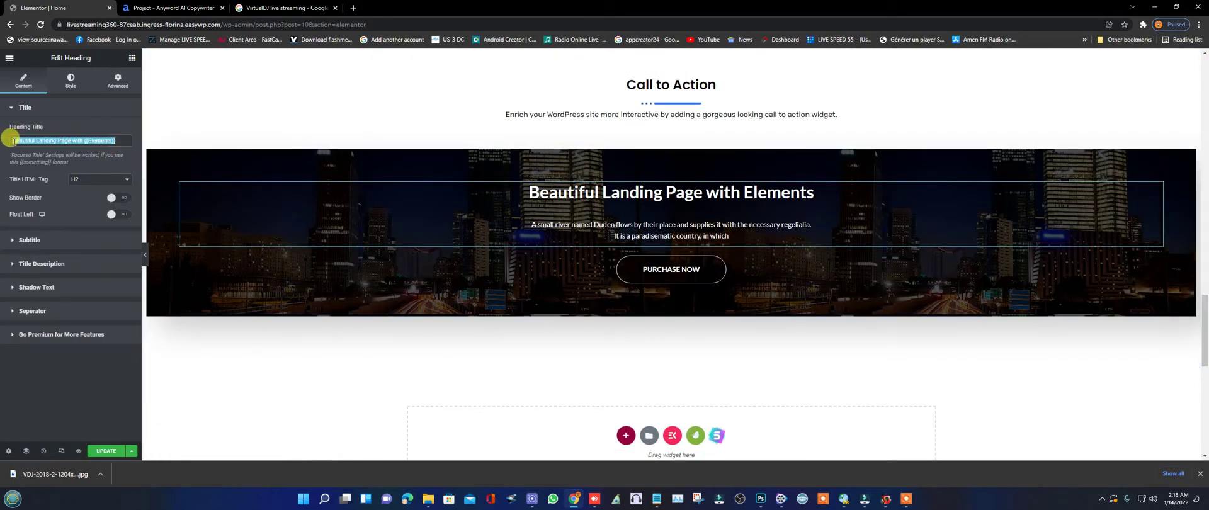
right_click(13, 140)
click(41, 195)
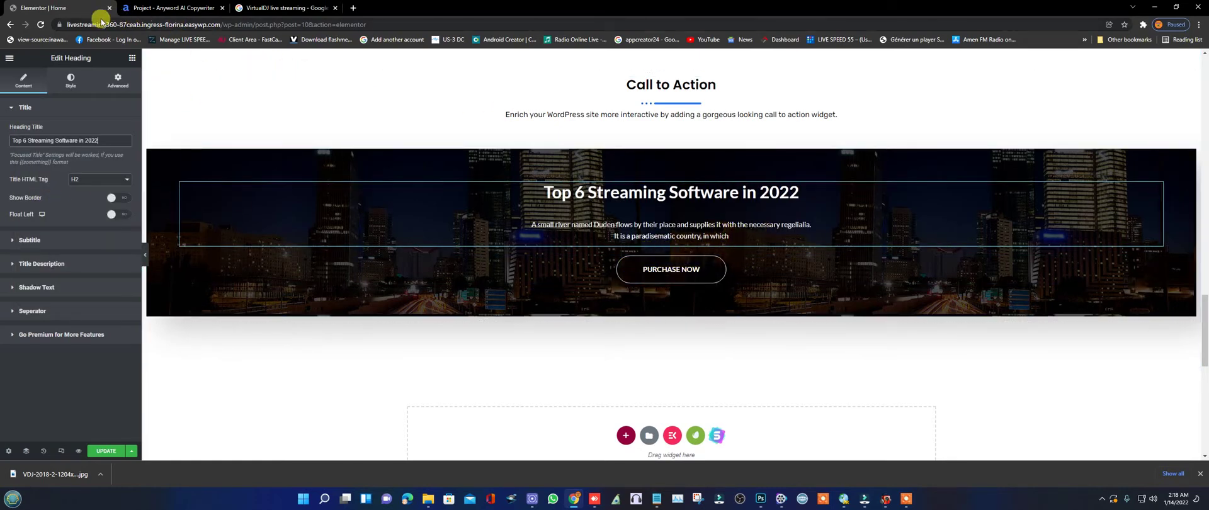
Switch to the Anyword project and copy the whole intro paragraph reviewing the best streaming software programs in 2022.
click(158, 14)
scroll(598, 197, up, 10)
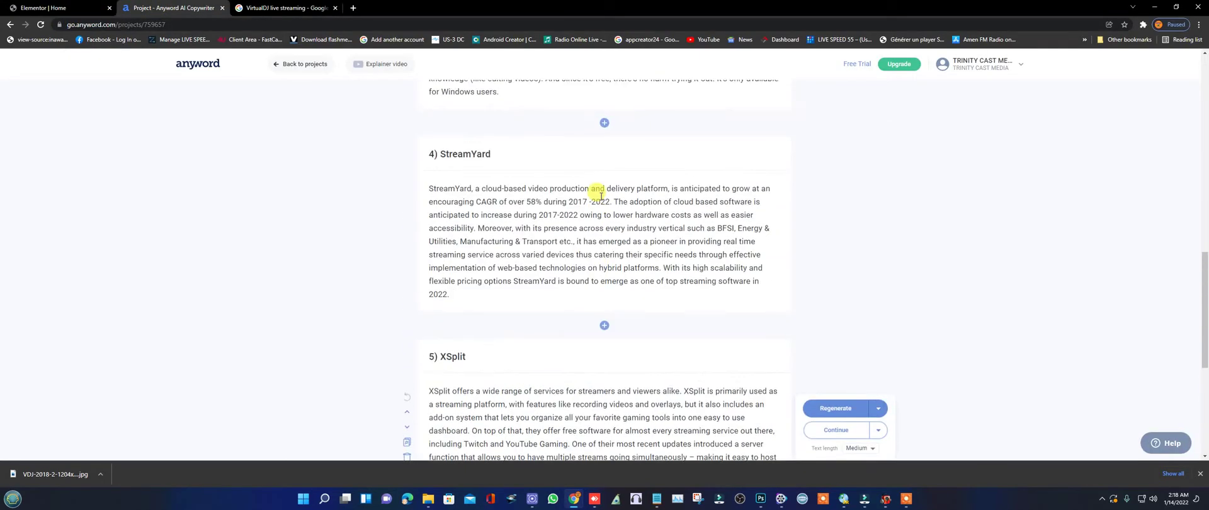
scroll(600, 196, up, 6)
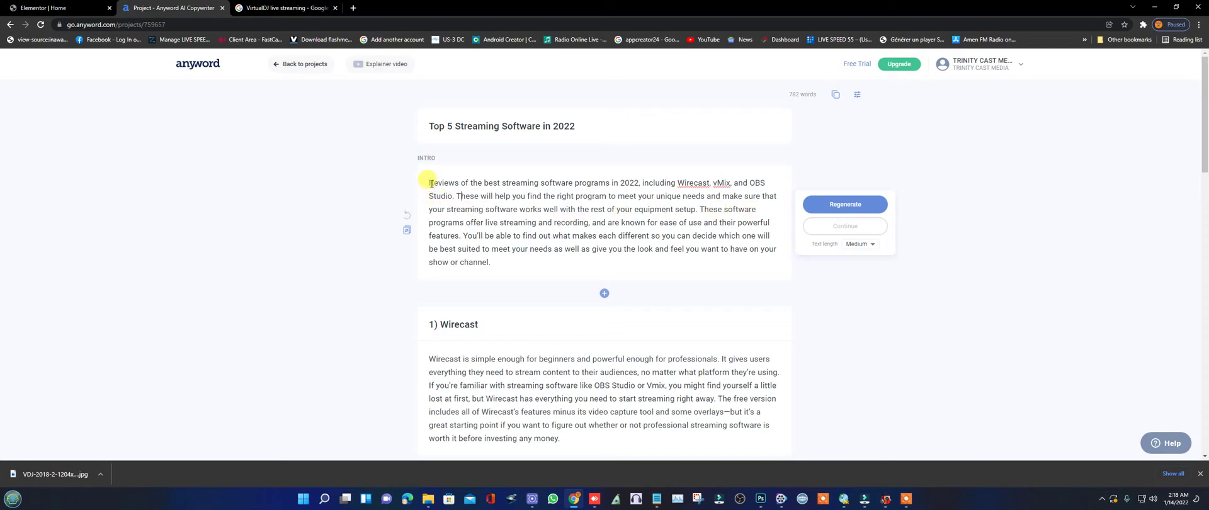
drag(429, 183, 497, 261)
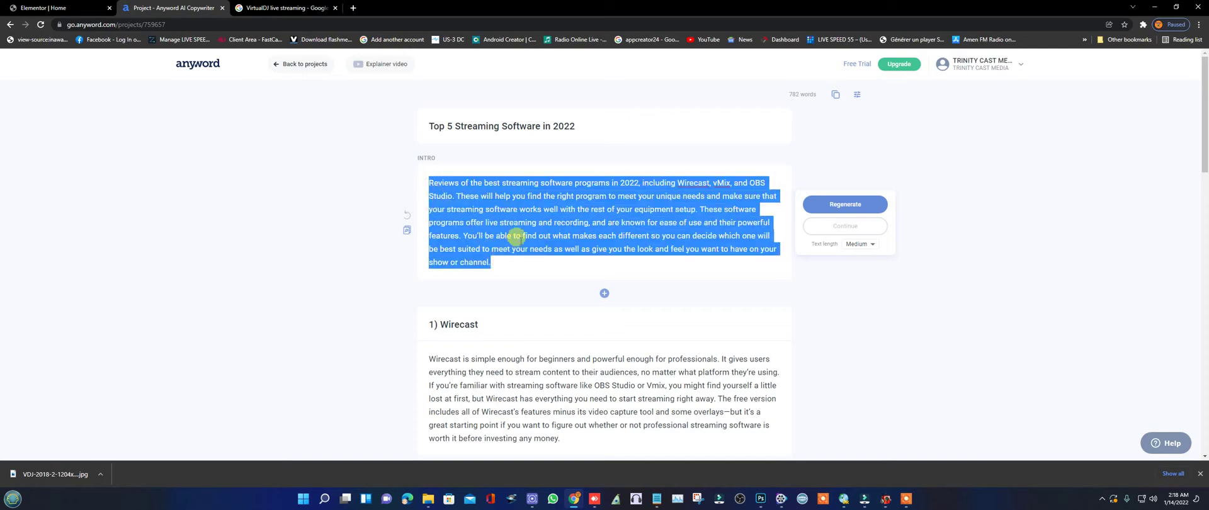
right_click(516, 235)
click(545, 277)
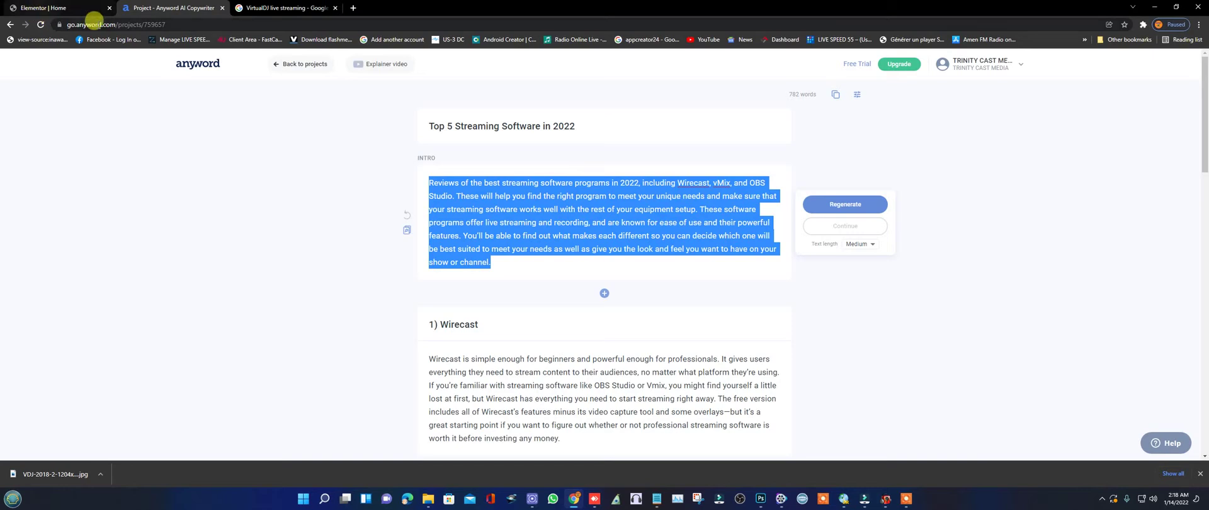
Return to the Elementor home page editor and add a new section placeholder directly below the blue hero section.
click(39, 10)
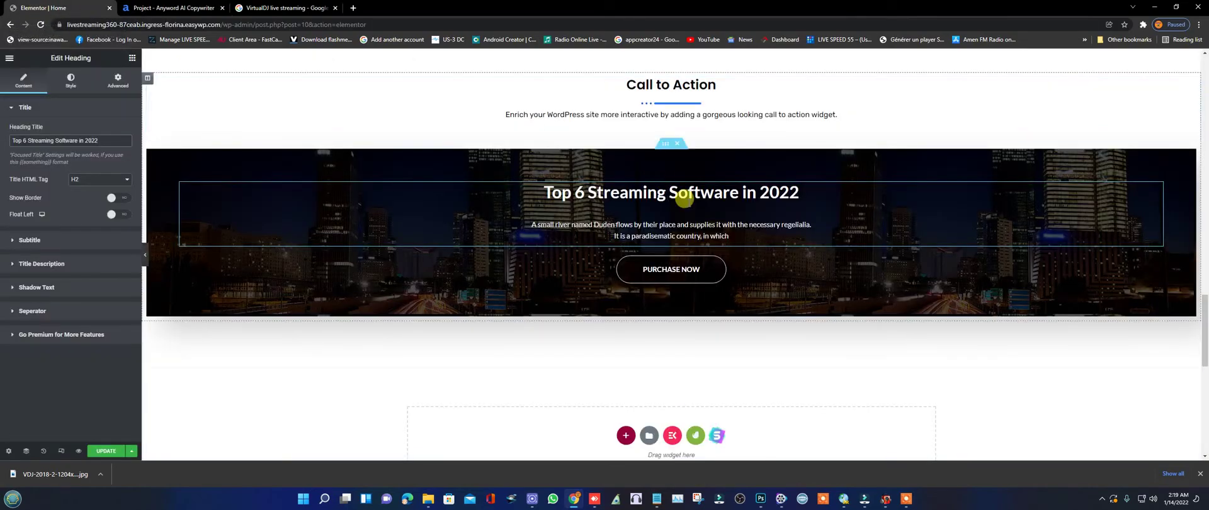
scroll(686, 207, up, 10)
scroll(718, 226, up, 12)
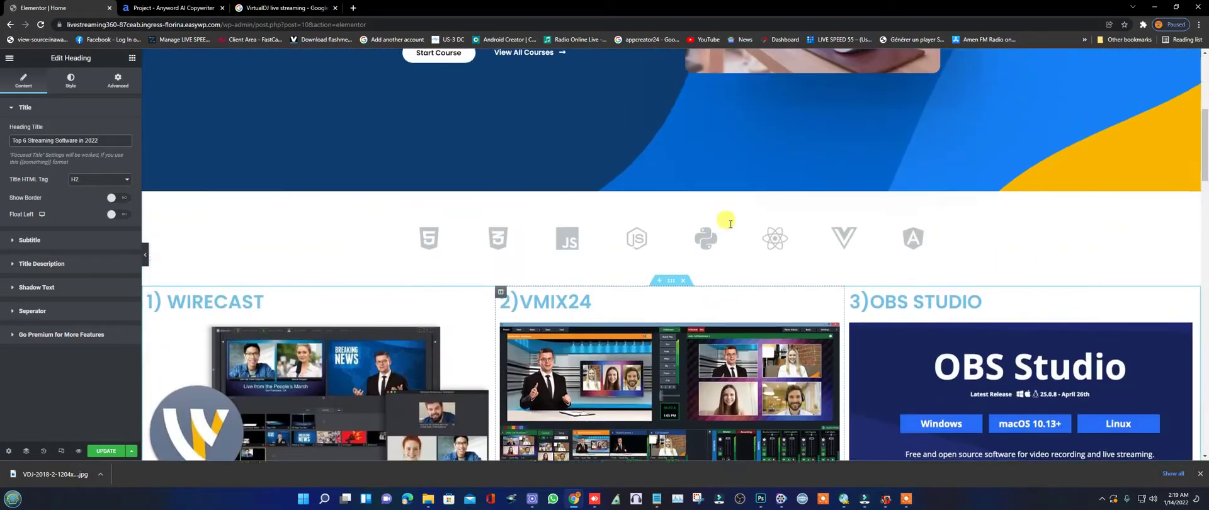
scroll(693, 240, down, 3)
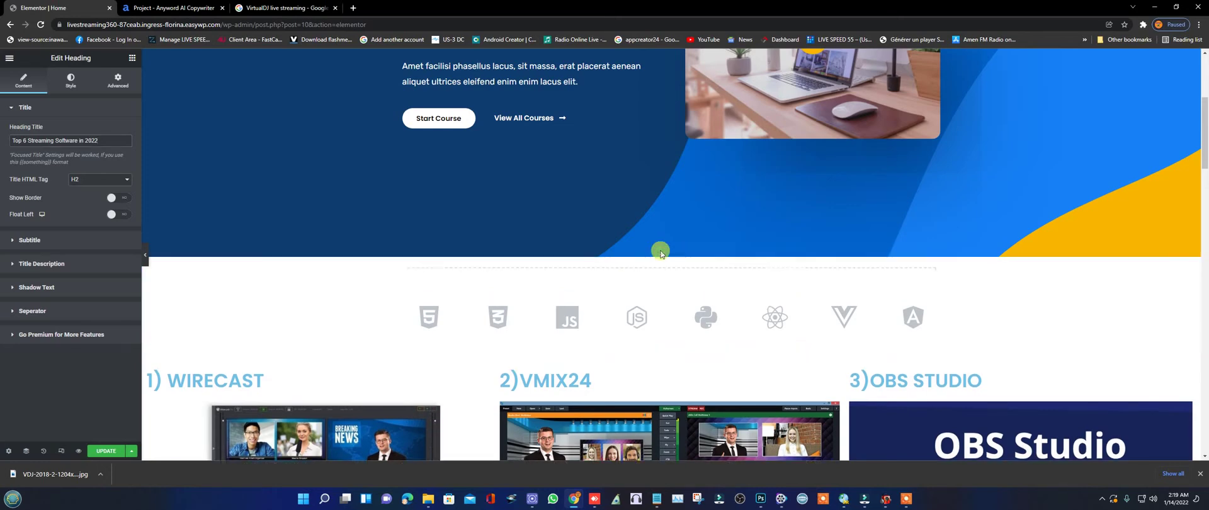
click(658, 252)
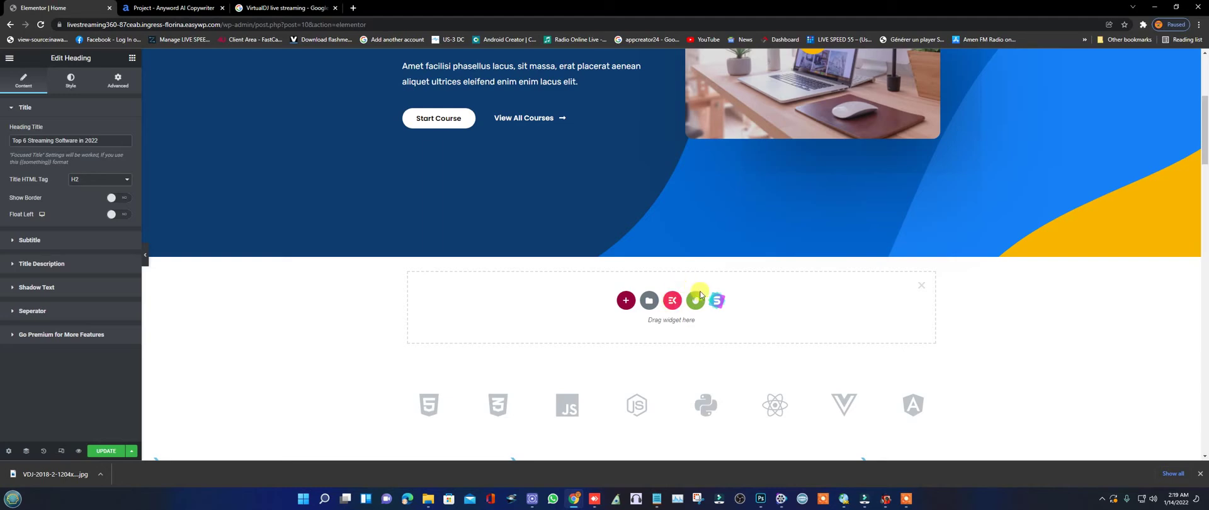
Import the template block with a secondary heading, text and button beside a corridor photo into the new section area.
click(716, 301)
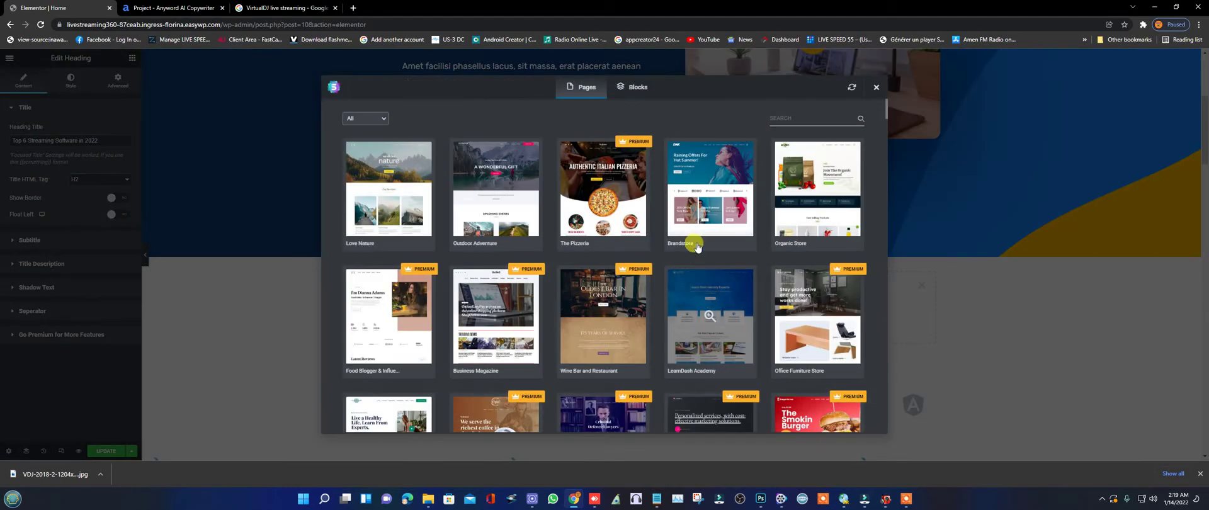
click(634, 90)
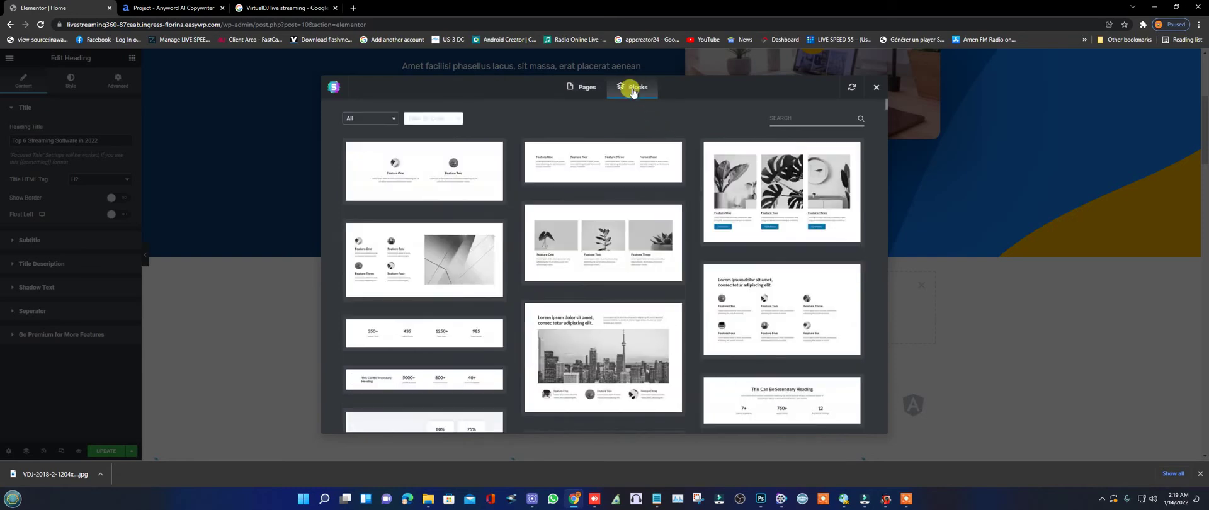
scroll(623, 208, down, 4)
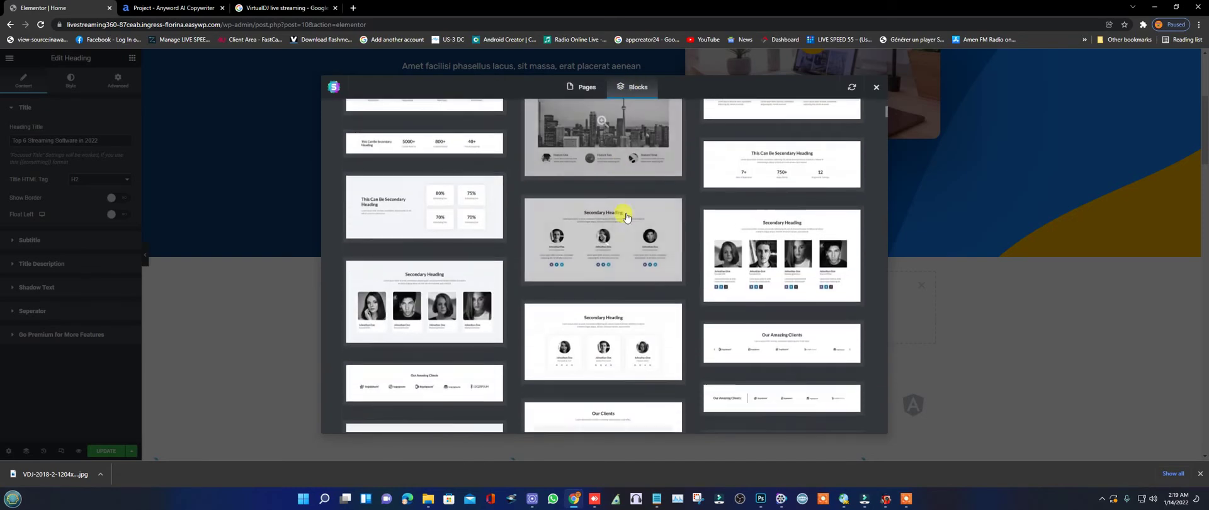
scroll(636, 236, down, 5)
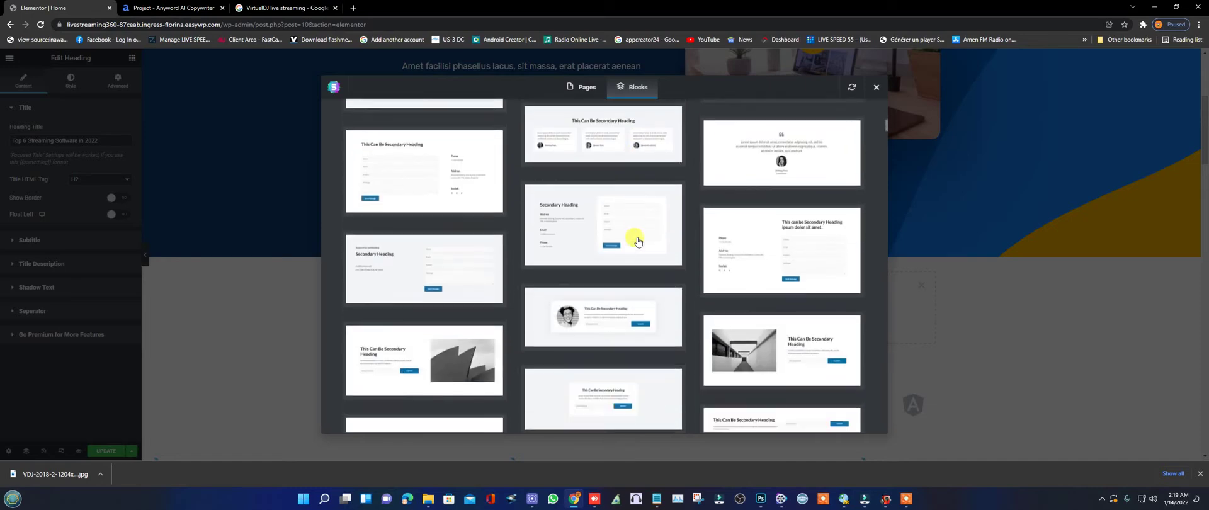
scroll(637, 240, down, 6)
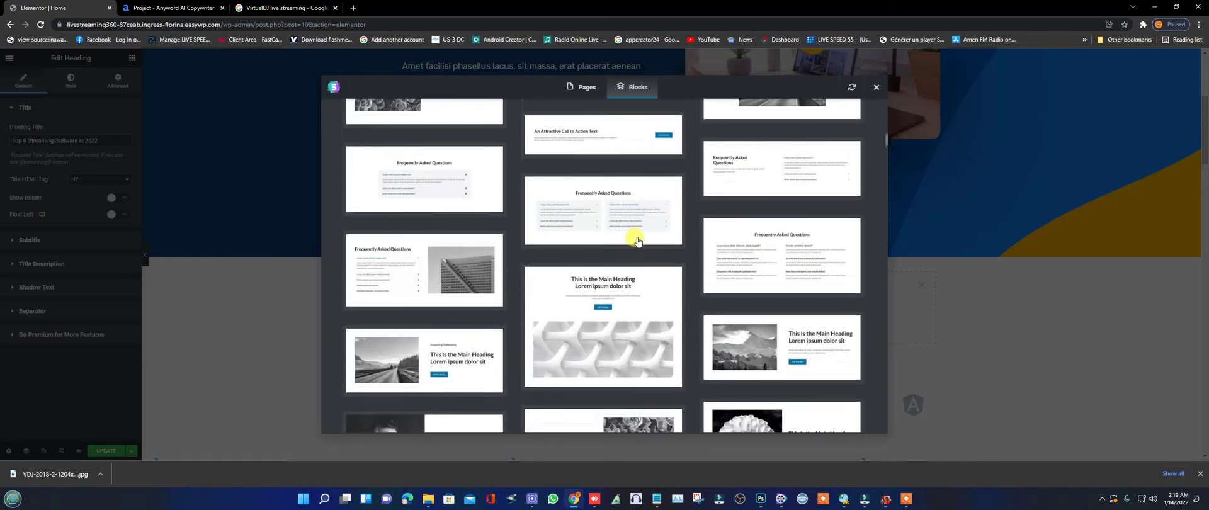
scroll(637, 240, up, 2)
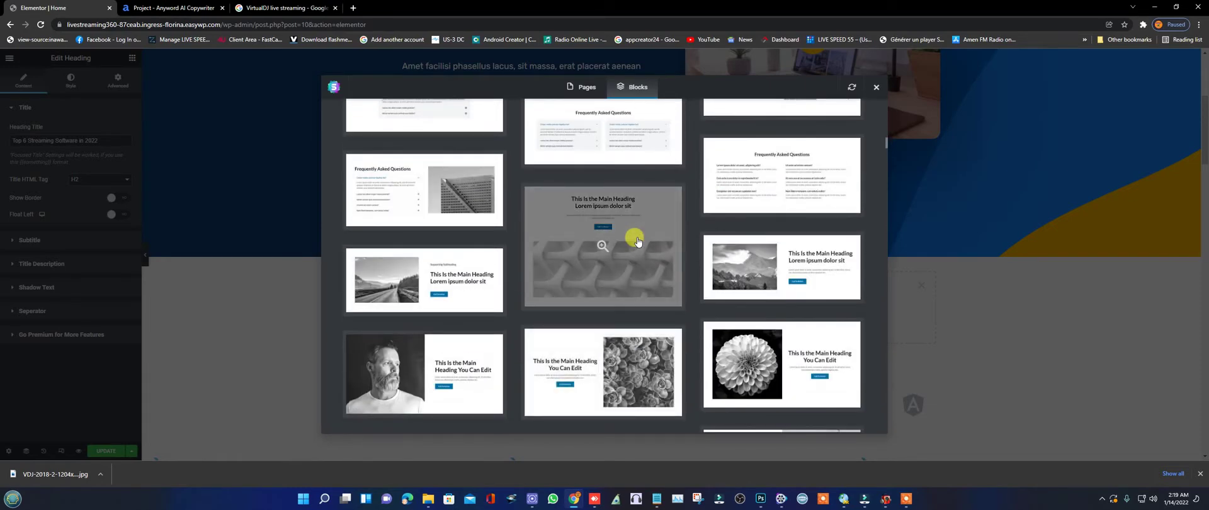
scroll(637, 240, down, 1)
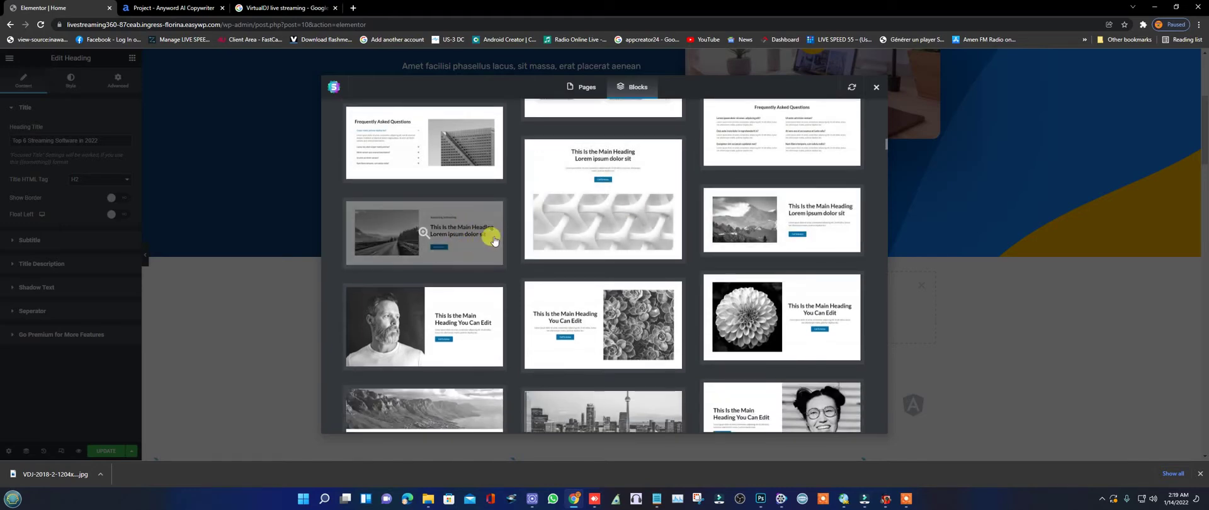
scroll(492, 240, down, 4)
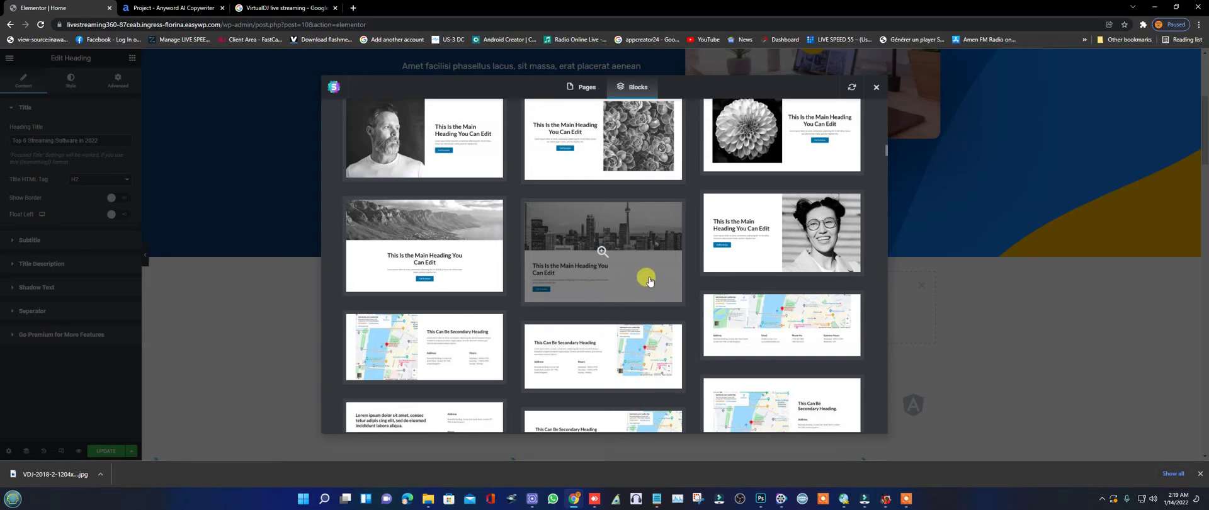
scroll(649, 281, down, 1)
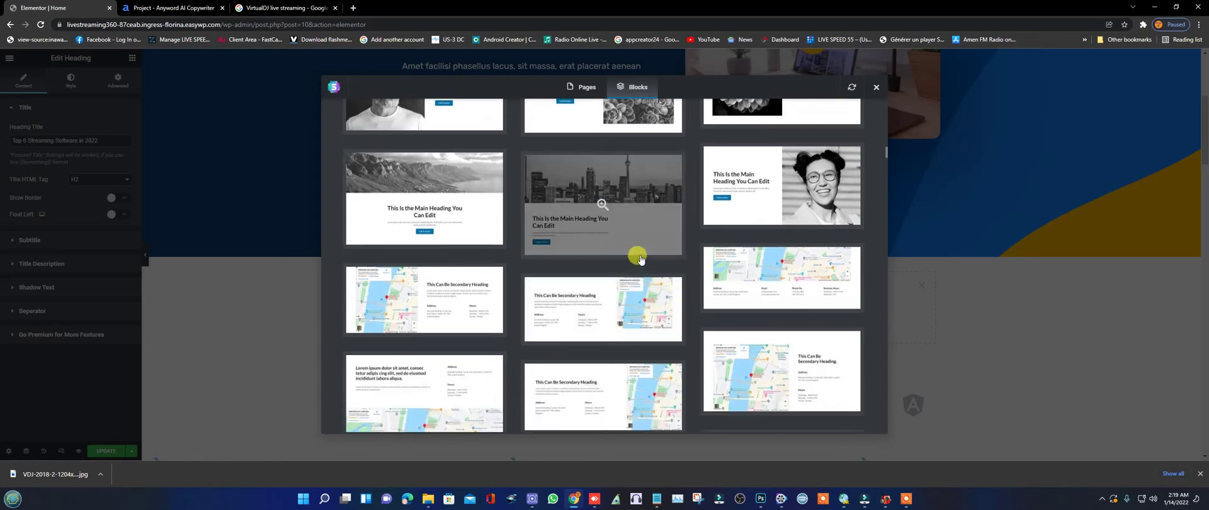
scroll(640, 259, down, 10)
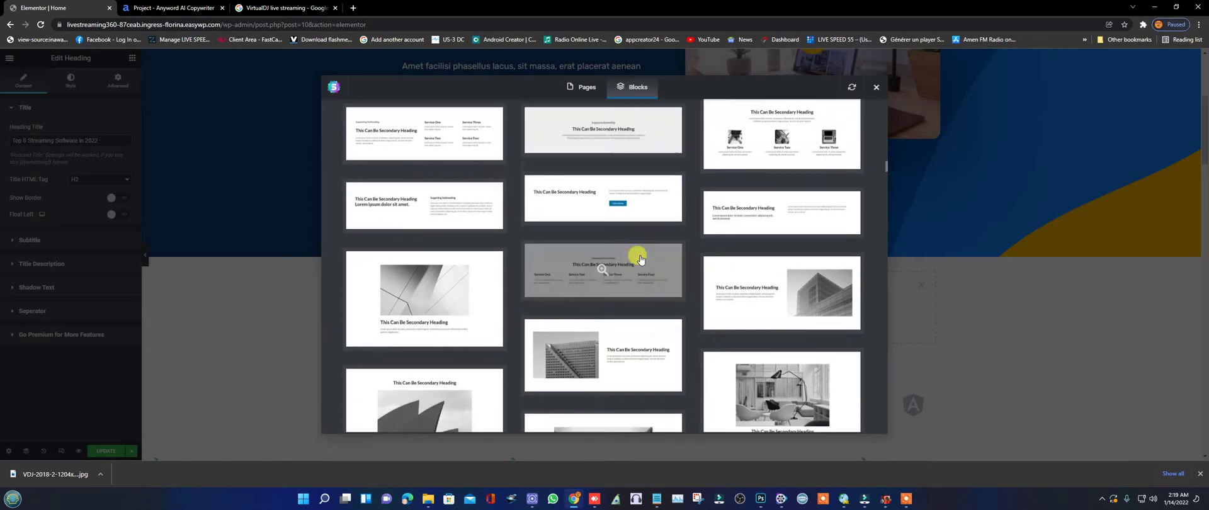
scroll(640, 259, down, 10)
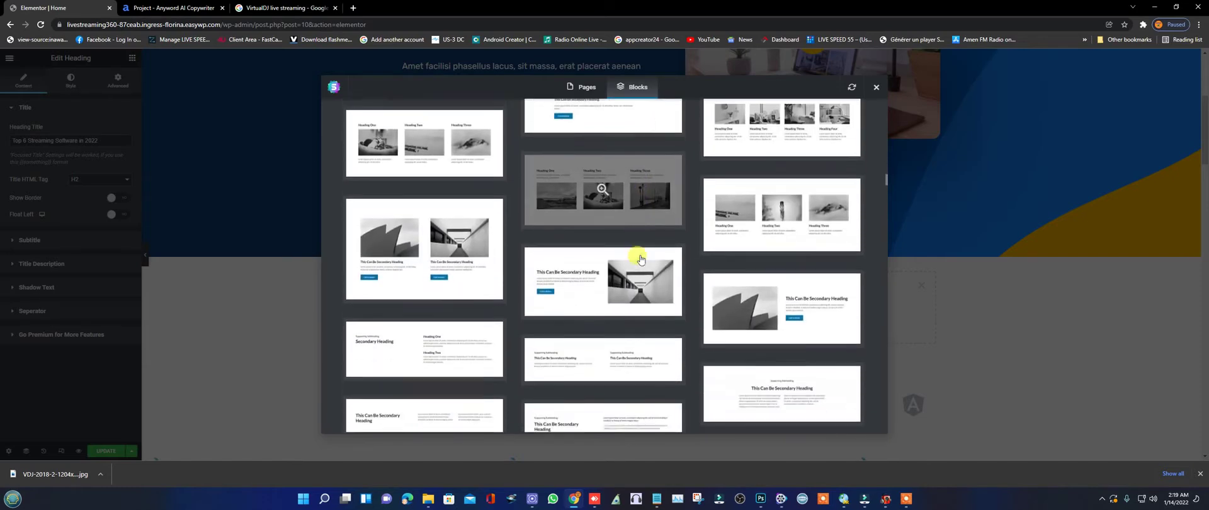
scroll(641, 259, up, 1)
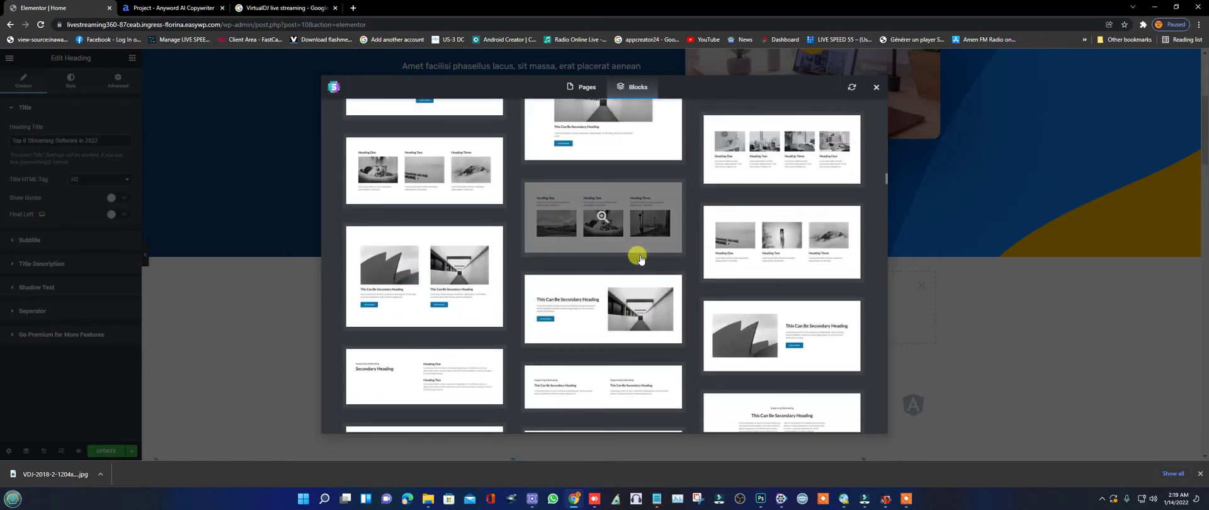
scroll(641, 260, down, 2)
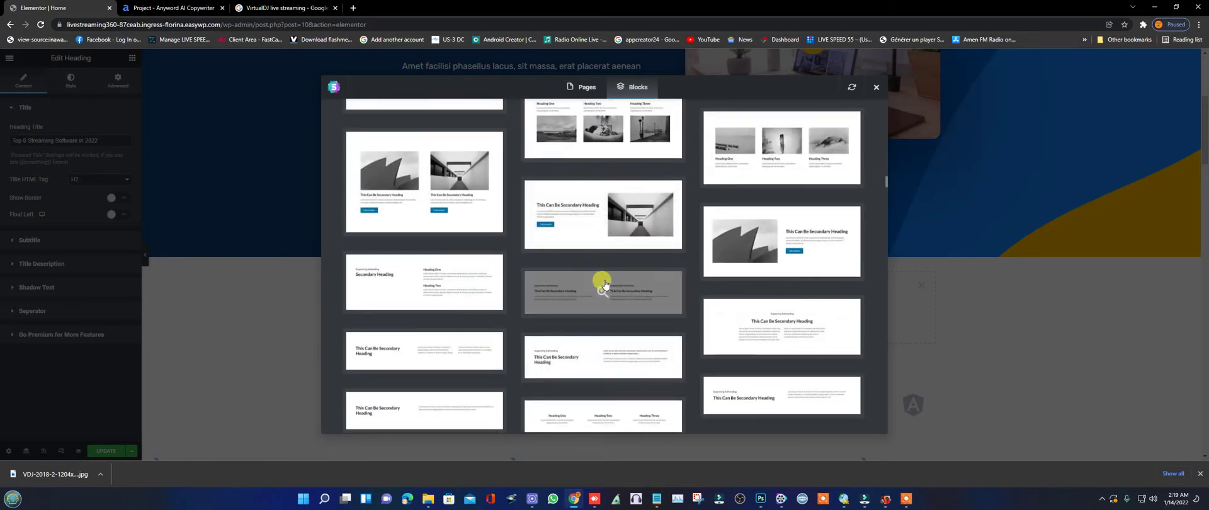
click(600, 213)
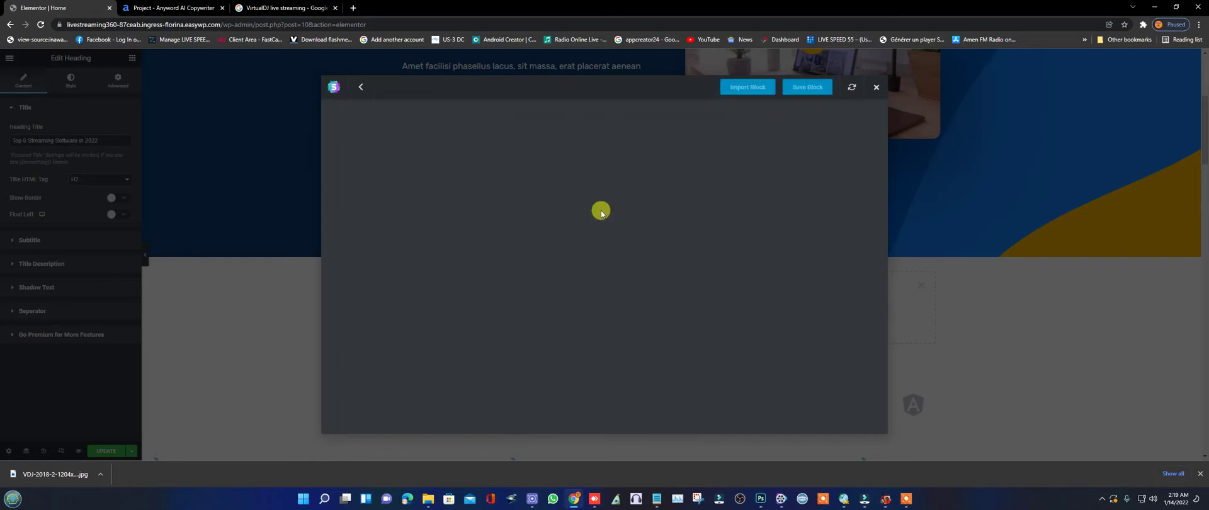
click(747, 87)
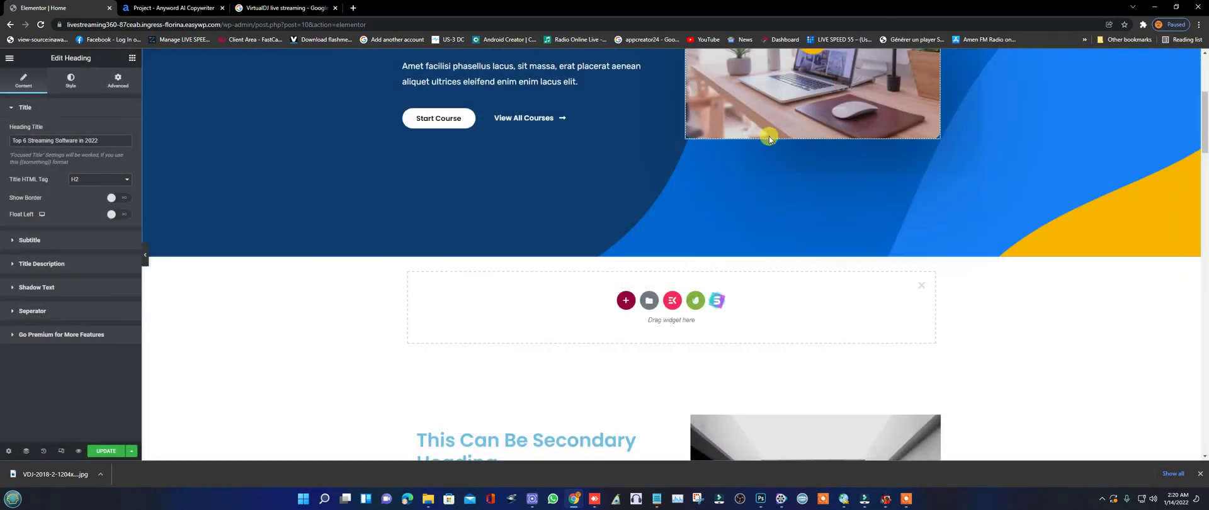
Delete the section with the row of grey technology logos above the Wirecast, vMix and OBS Studio columns.
scroll(738, 228, down, 4)
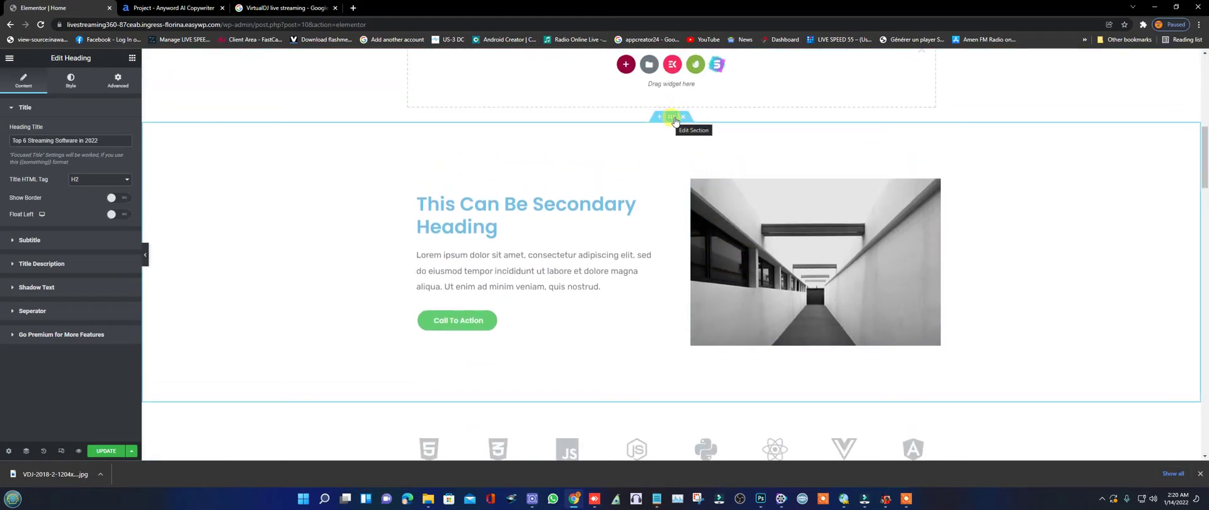
scroll(674, 126, down, 5)
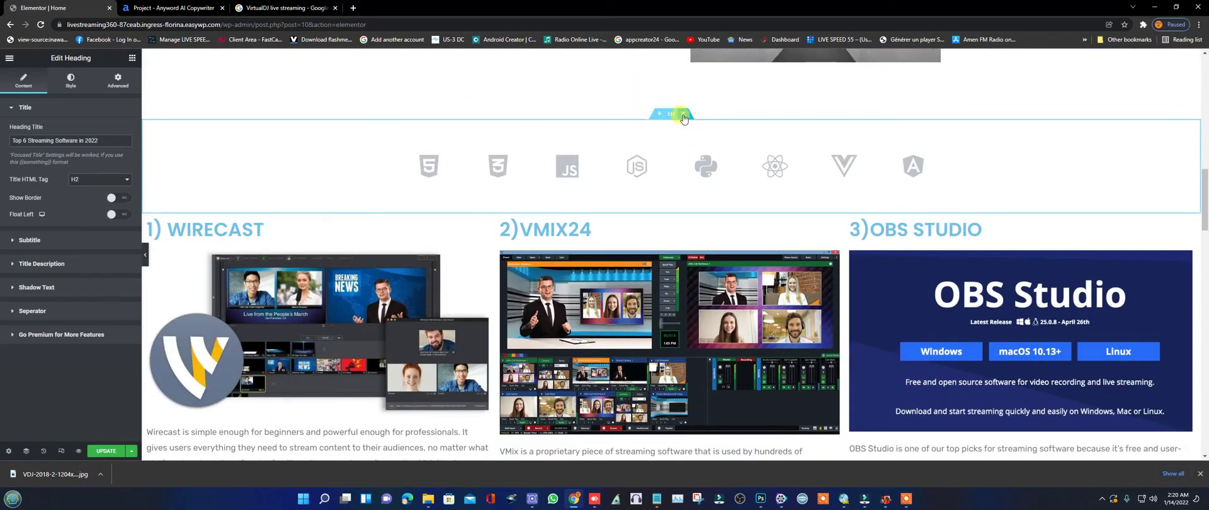
click(683, 115)
scroll(686, 156, up, 3)
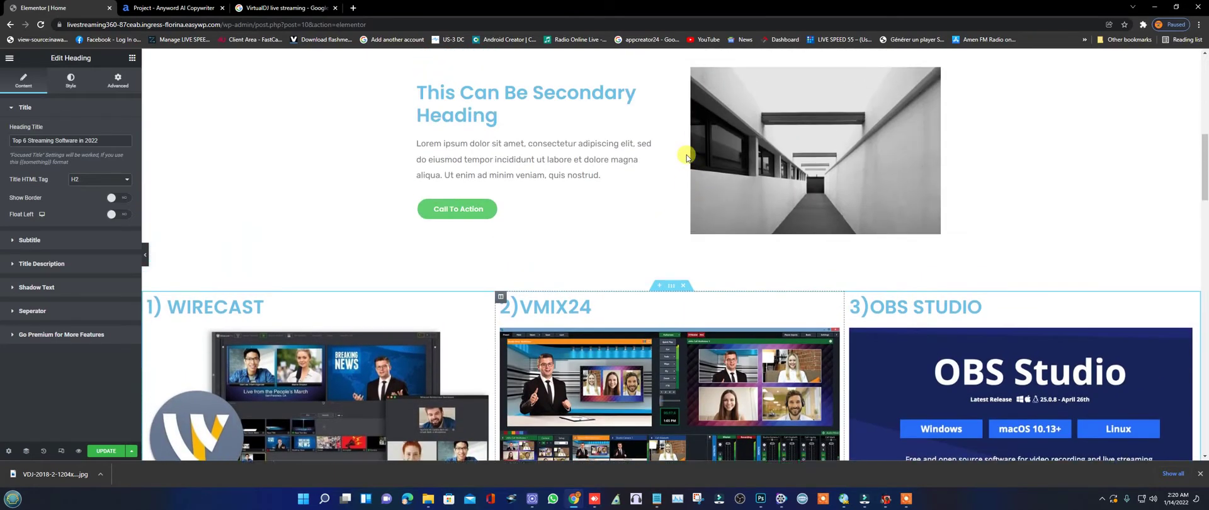
scroll(634, 179, down, 2)
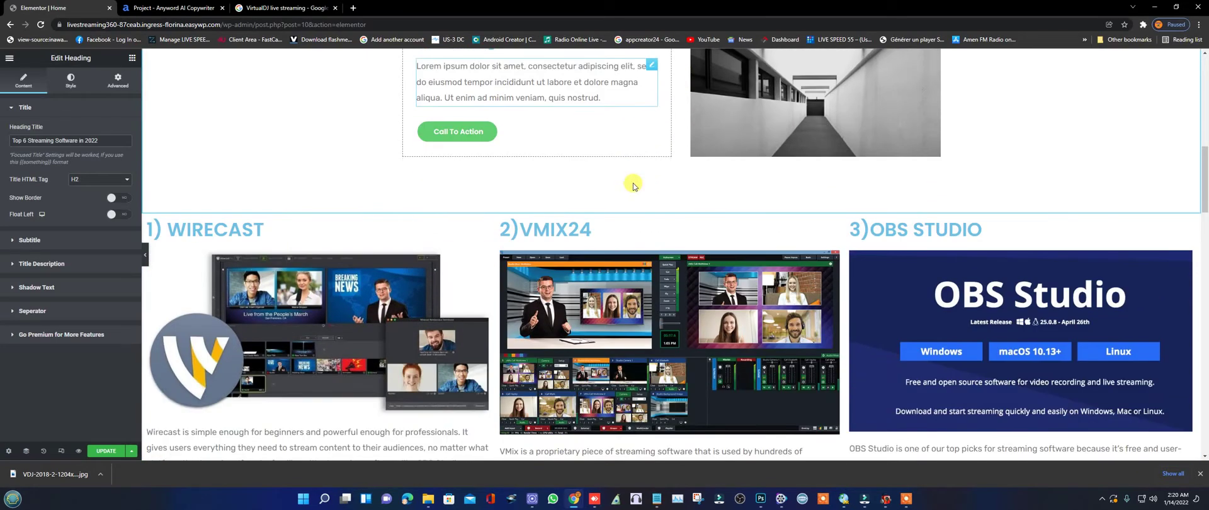
scroll(633, 185, up, 2)
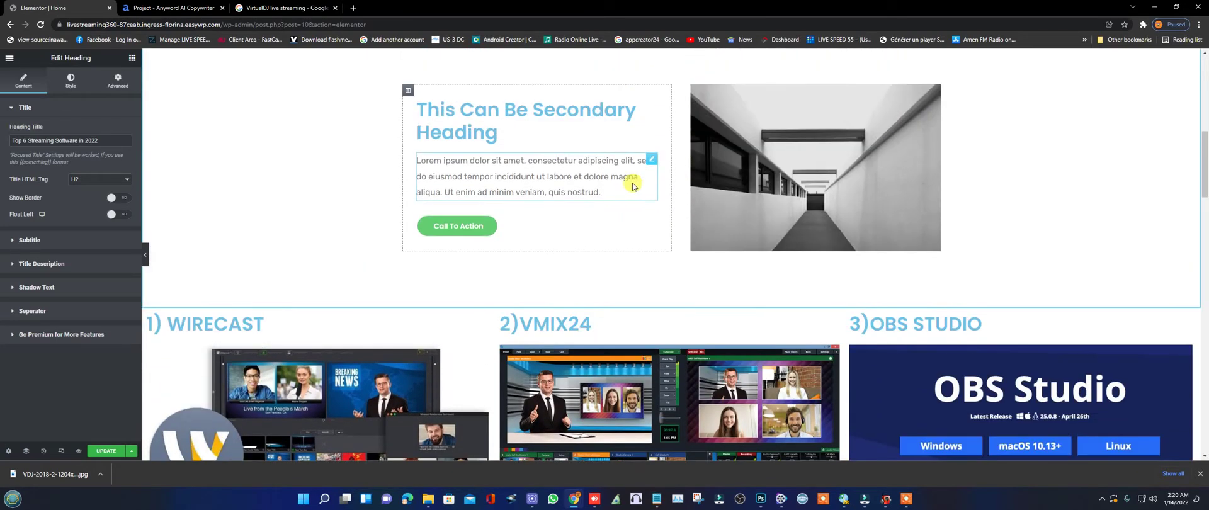
Replace the Lorem ipsum text under the secondary heading with the copied intro paragraph reviewing the best streaming software programs in 2022.
click(457, 170)
click(30, 191)
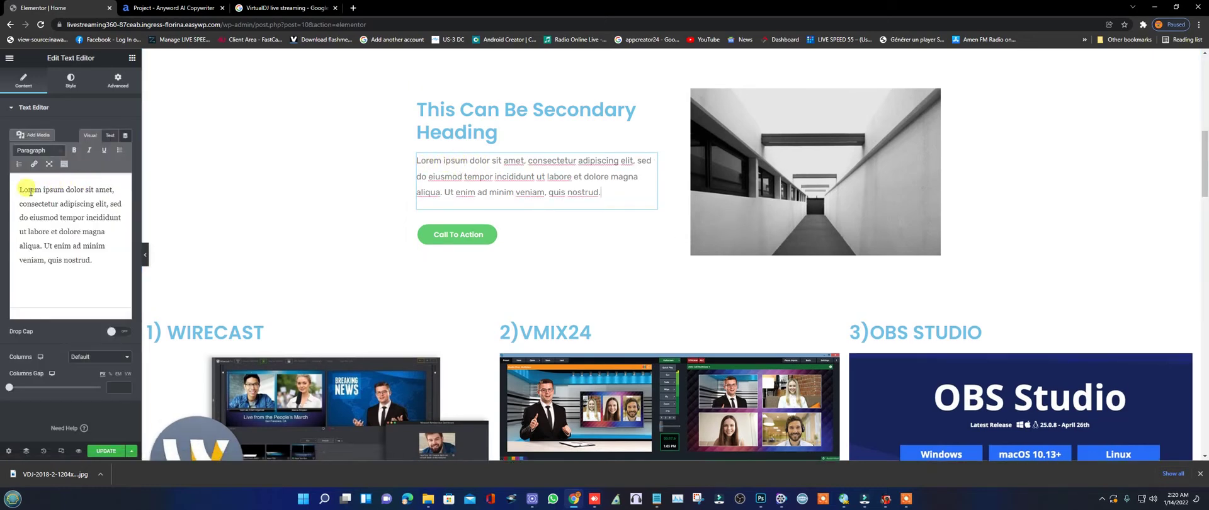
drag(20, 191, 85, 257)
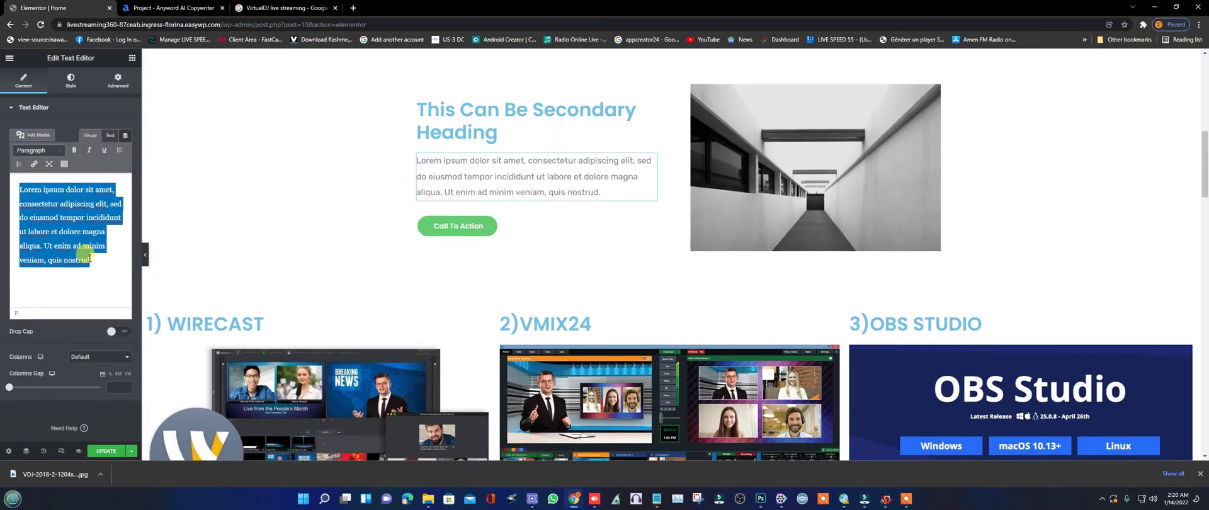
click(93, 257)
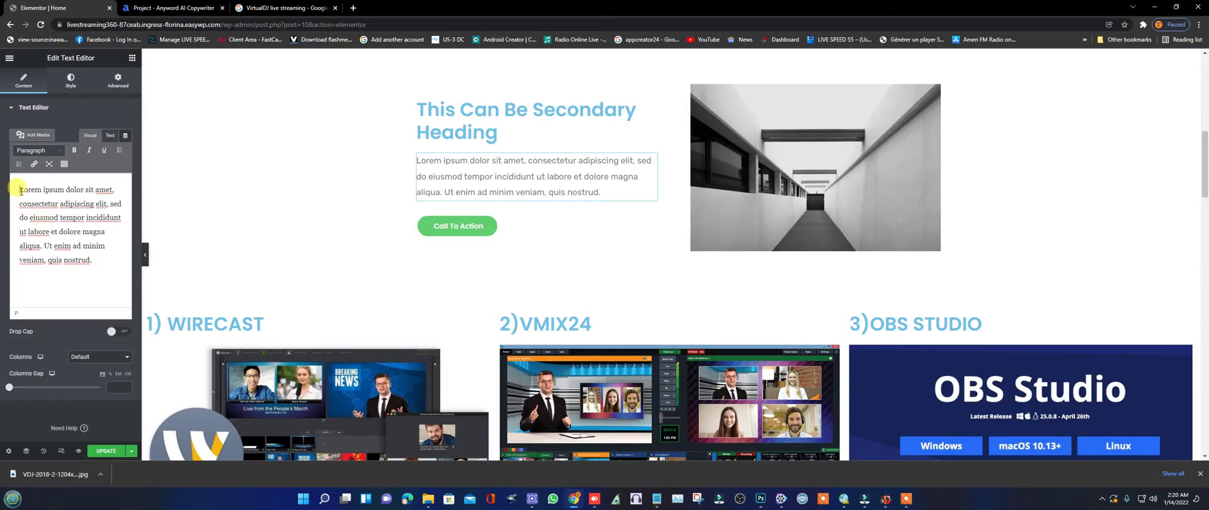
drag(21, 190, 111, 267)
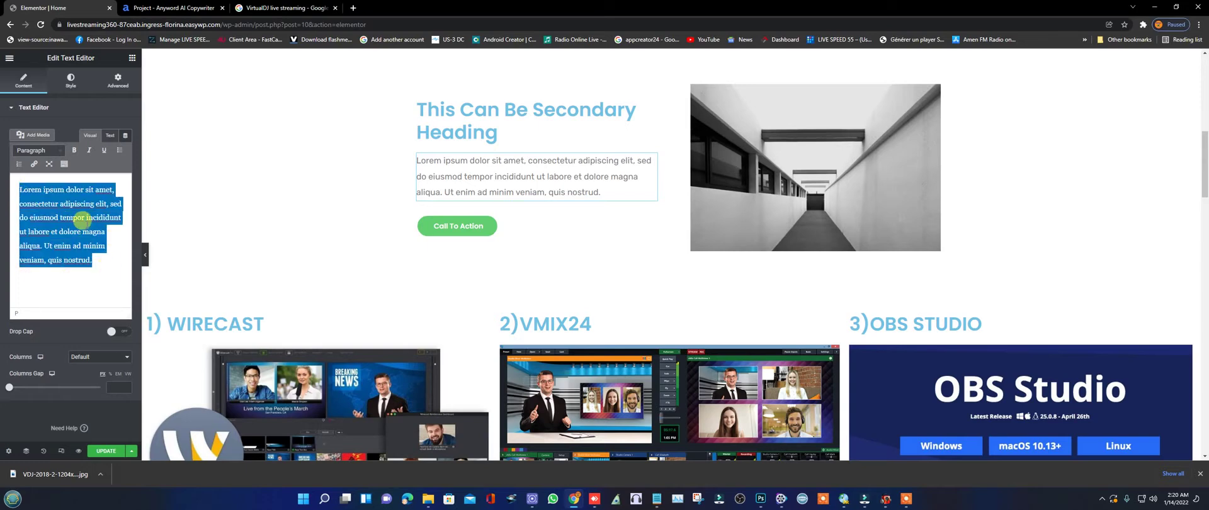
right_click(77, 217)
click(107, 274)
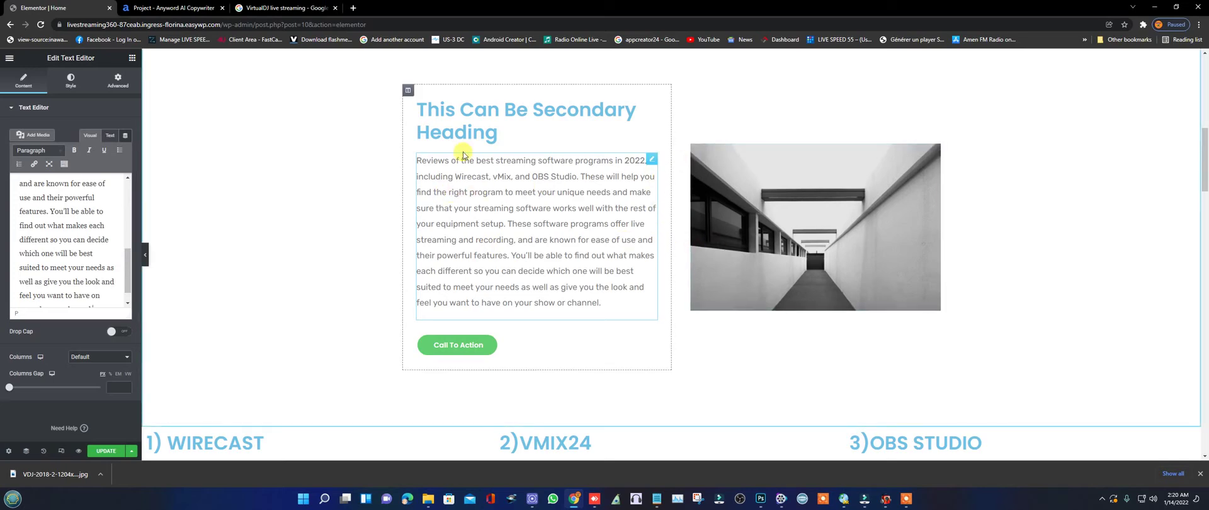
Set the content width of the section with the secondary heading and corridor photo to Full Width.
scroll(604, 143, up, 2)
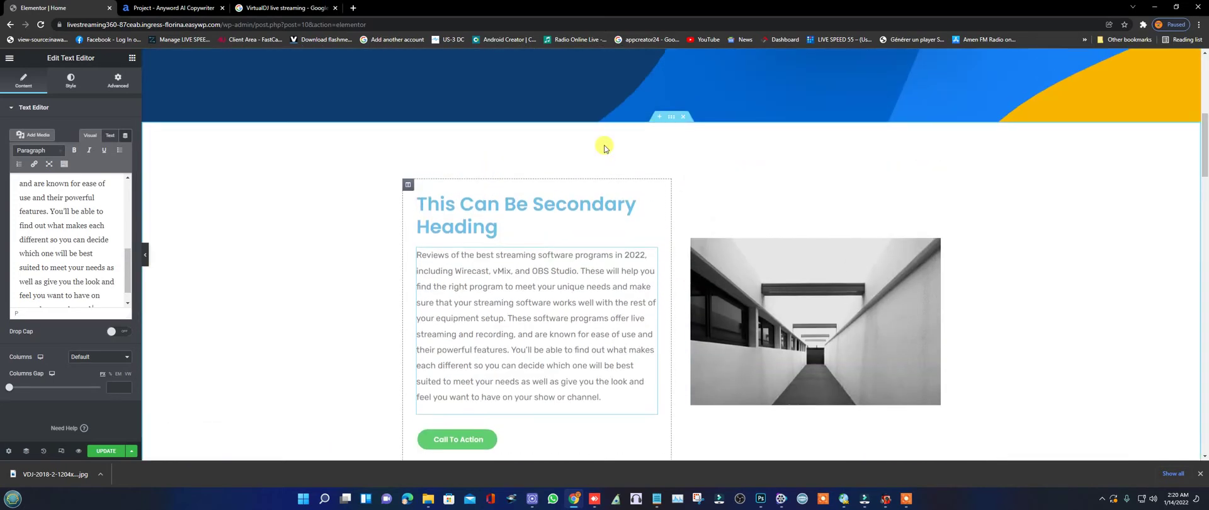
click(669, 118)
click(89, 130)
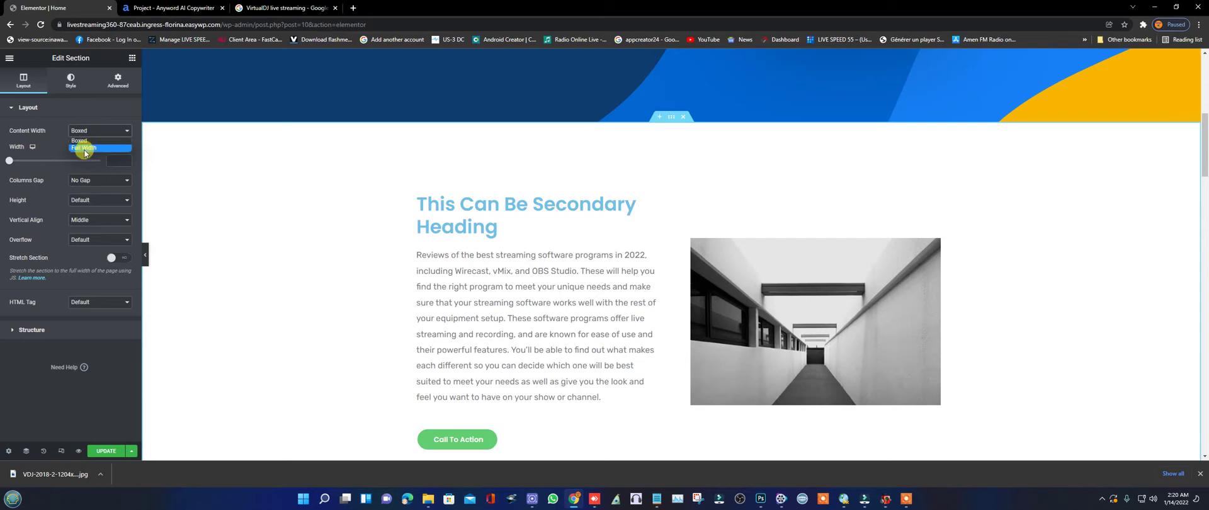
click(84, 149)
scroll(615, 239, down, 2)
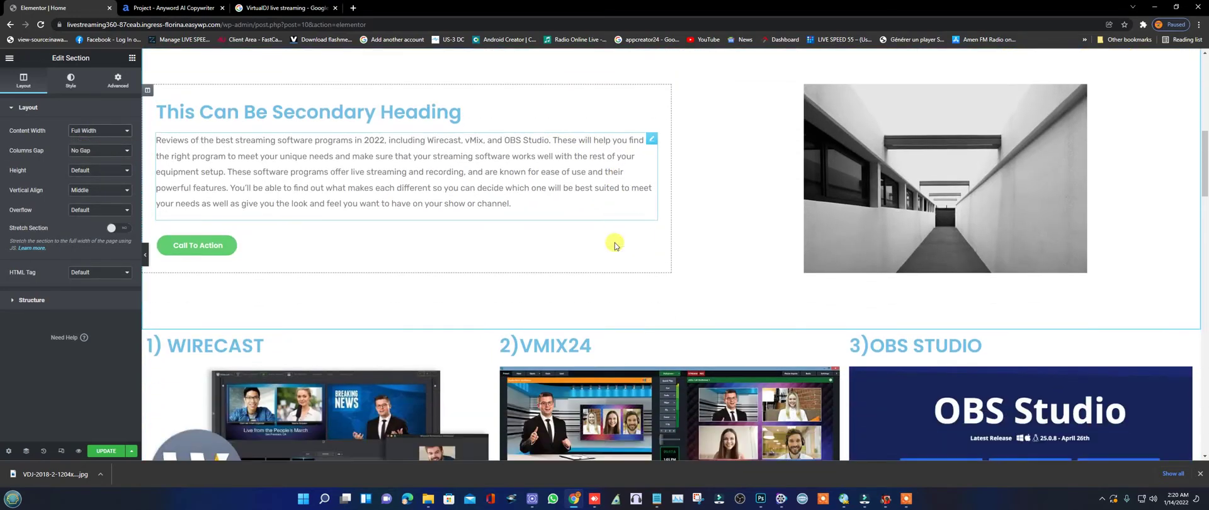
Replace the corridor photo beside the intro paragraph with the OBS Studio image from the media library.
click(819, 179)
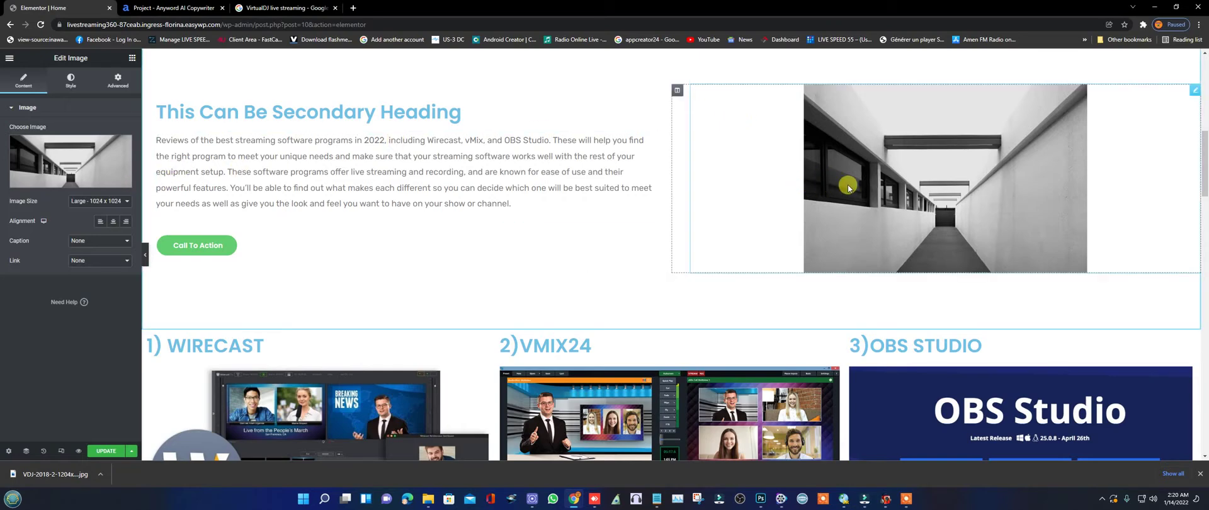
scroll(847, 184, up, 3)
scroll(847, 184, down, 4)
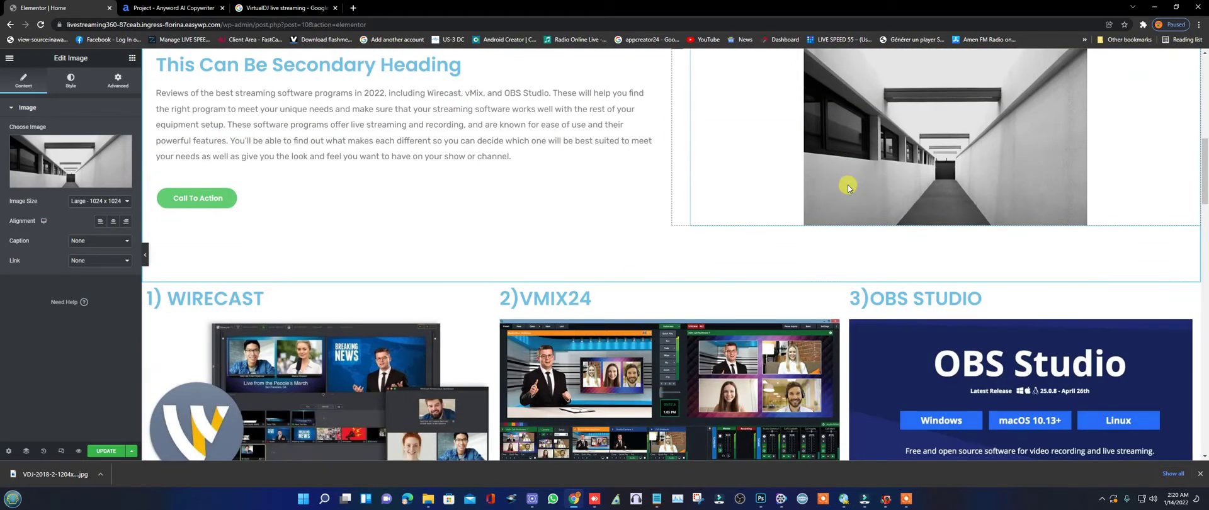
scroll(847, 187, up, 2)
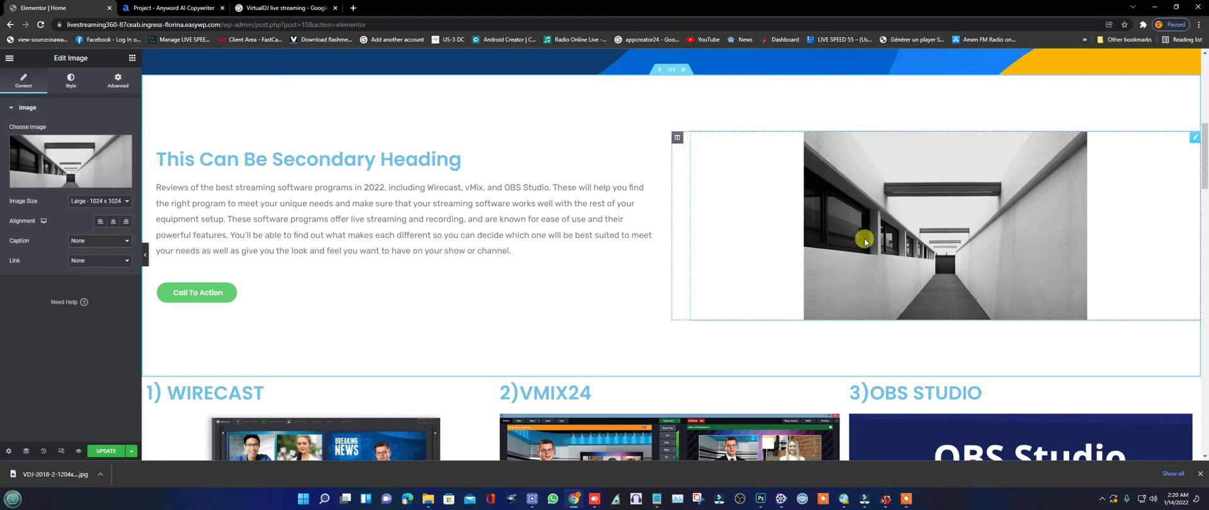
scroll(861, 239, down, 1)
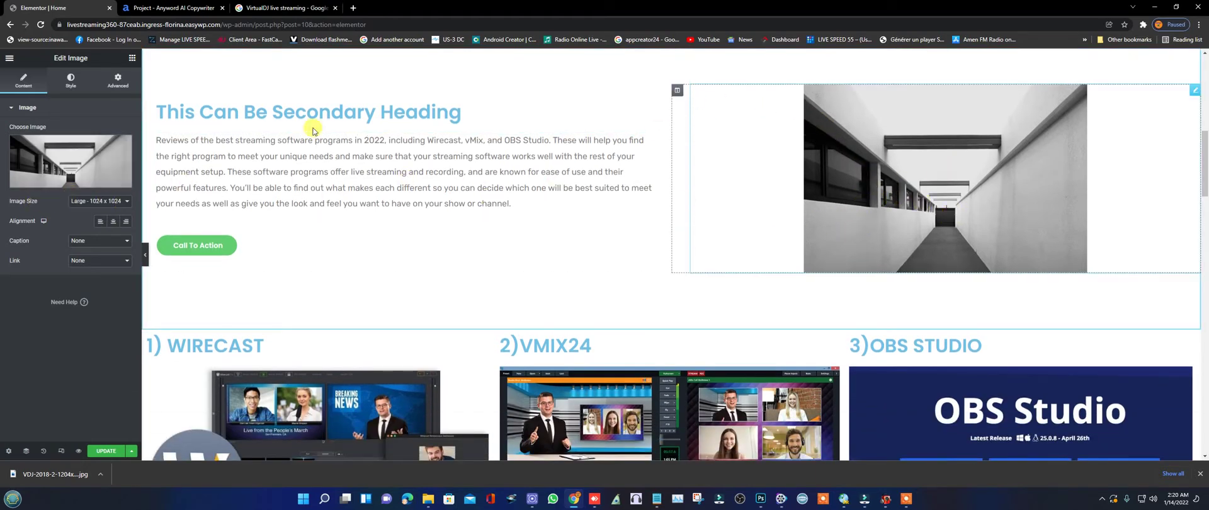
mouse_move(97, 169)
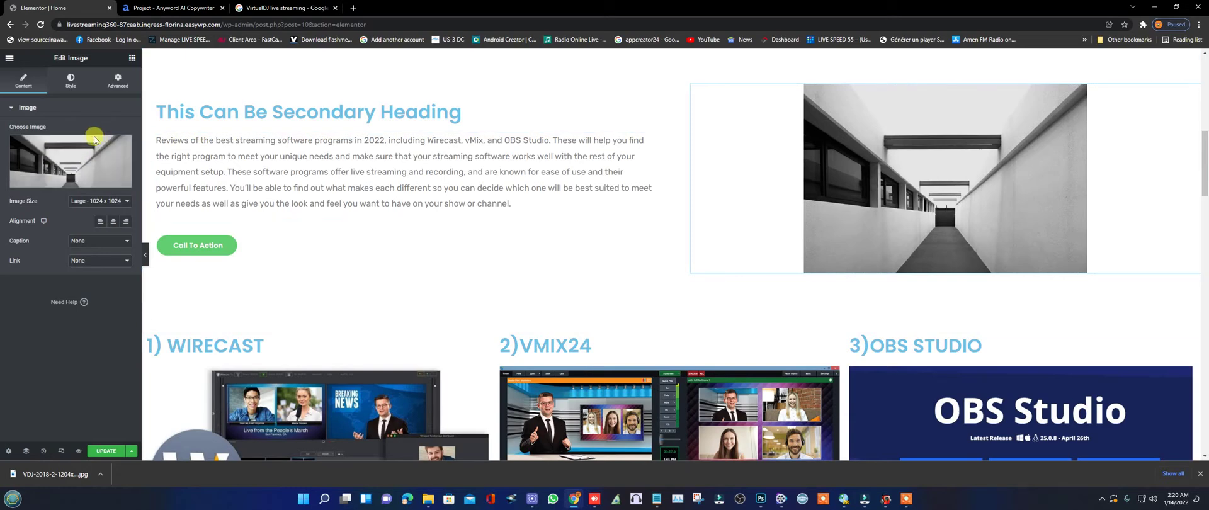
click(76, 152)
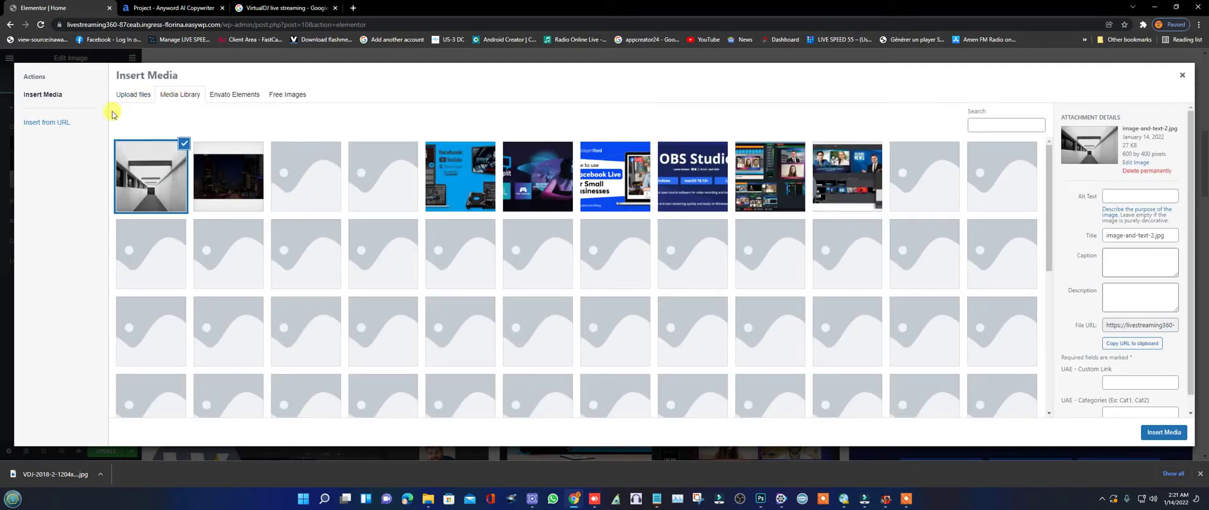
click(677, 161)
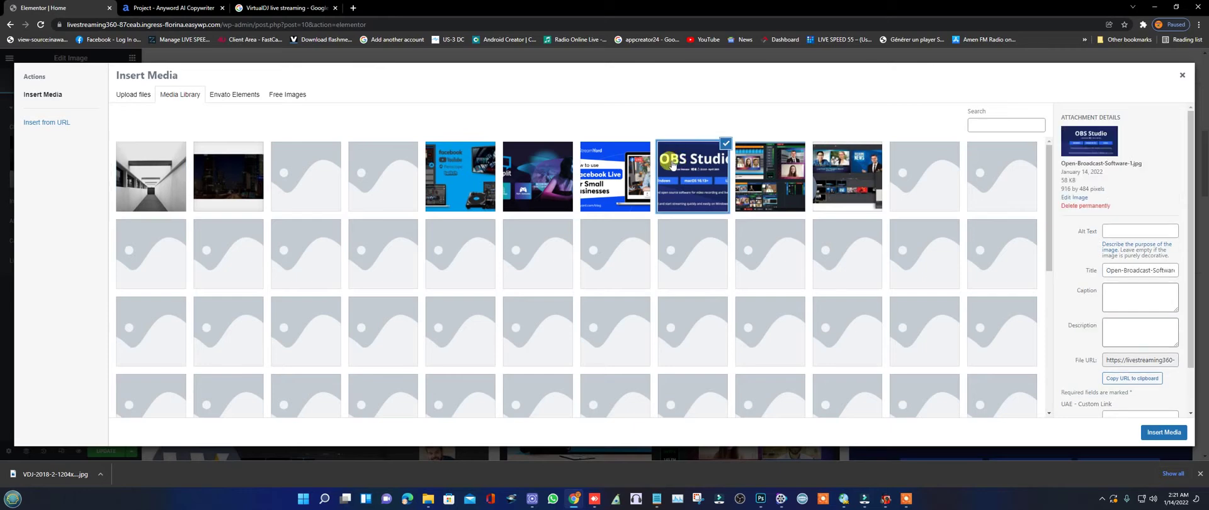
click(1164, 432)
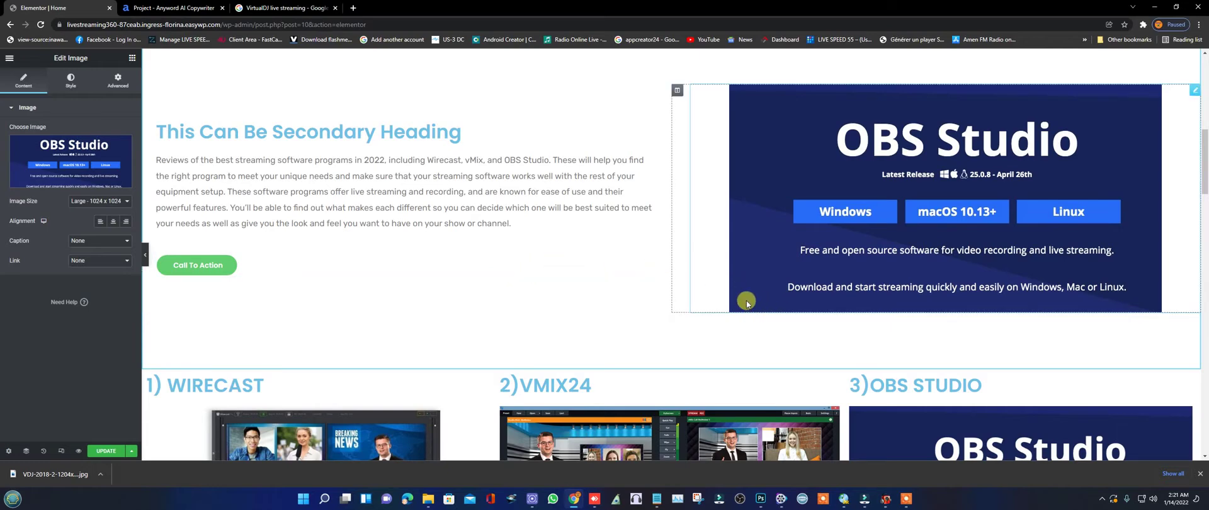
Replace the placeholder heading above the intro paragraph with "1. Wirecast,".
click(243, 134)
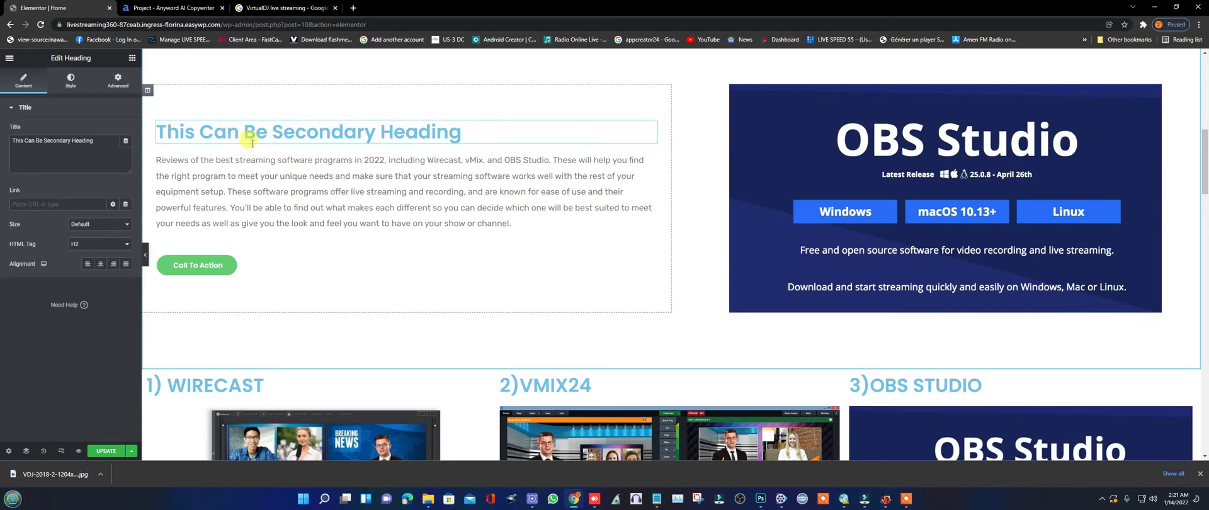
scroll(459, 182, up, 3)
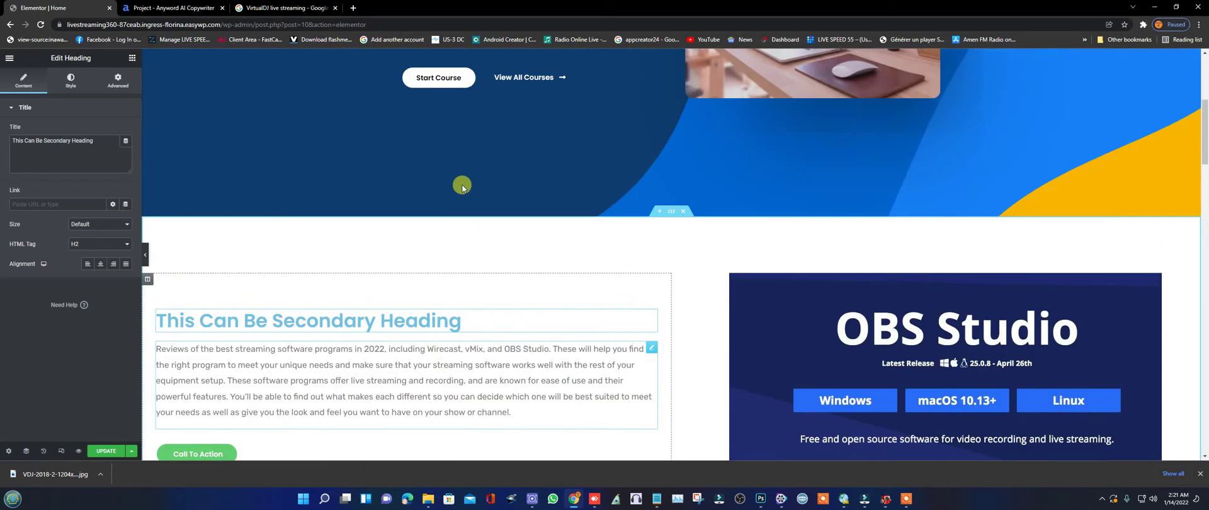
scroll(459, 183, down, 3)
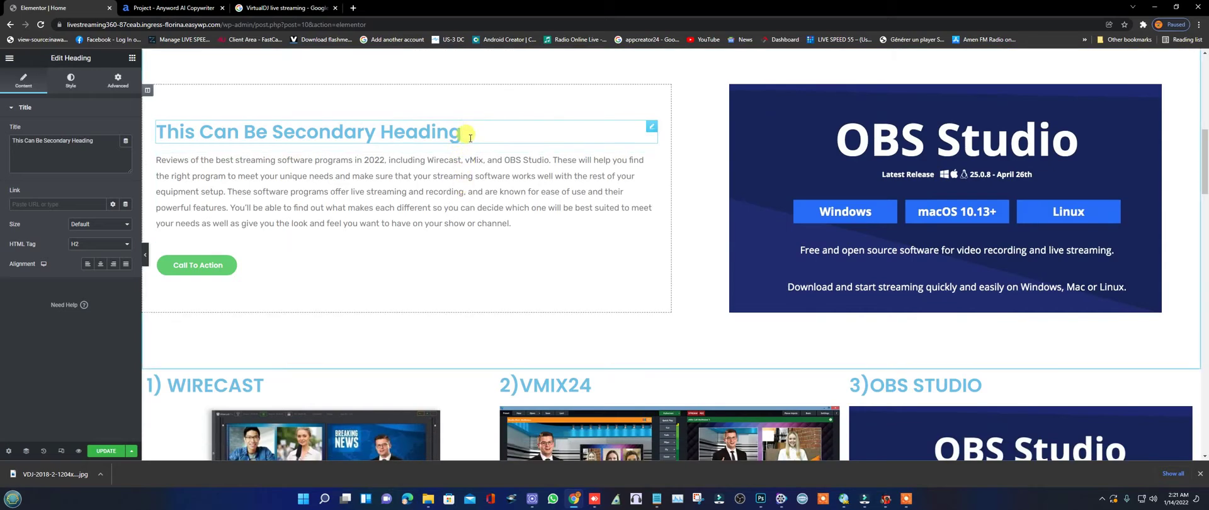
drag(461, 132, 9, 139)
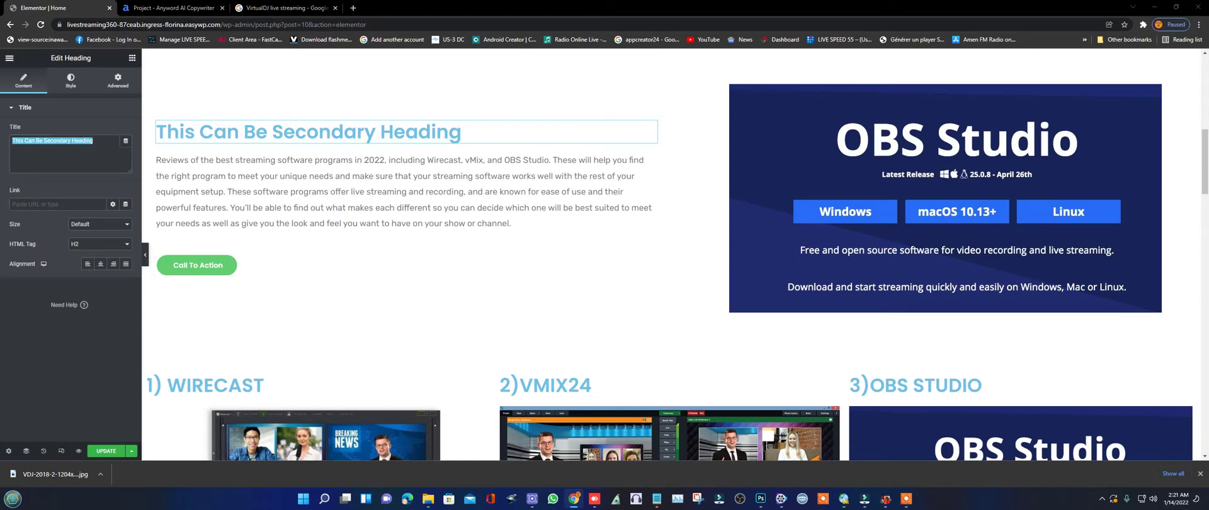
click(258, 131)
drag(463, 131, 10, 142)
right_click(29, 143)
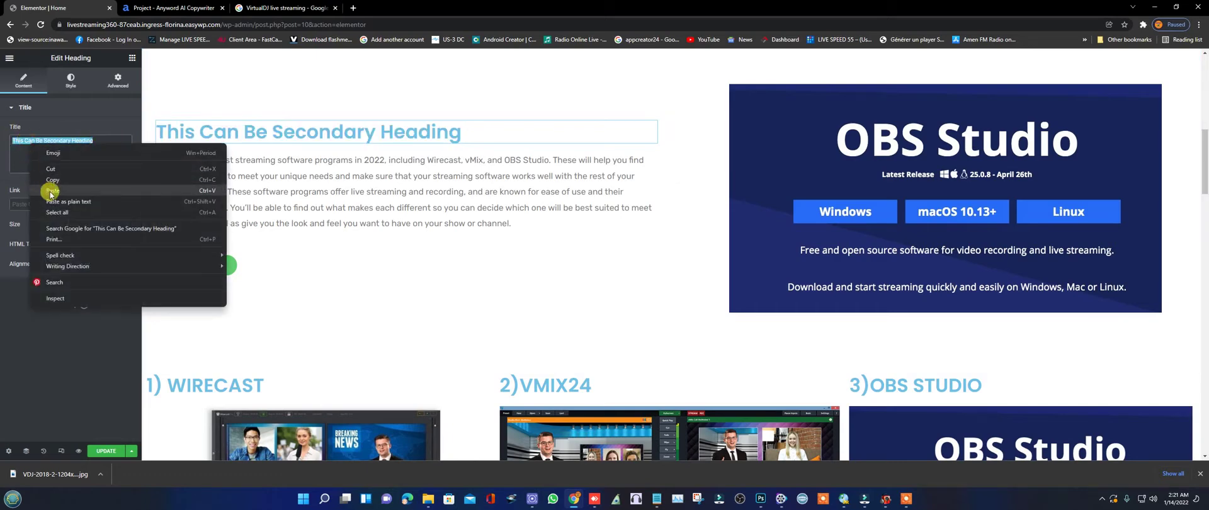
click(54, 190)
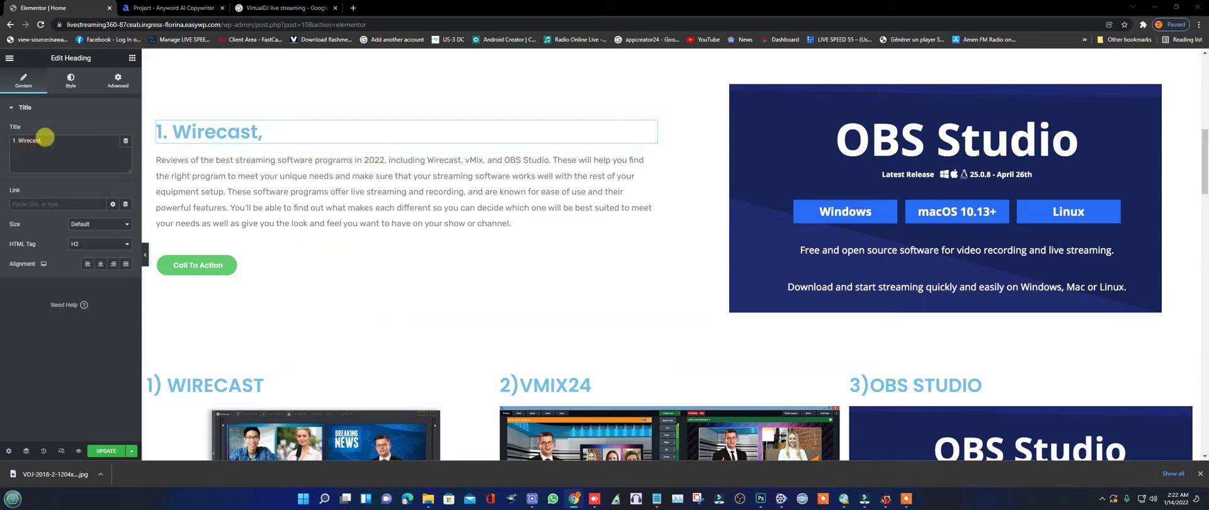
Extend the heading after Wirecast with the entries "3. OBS Studio,", "4. StreamYard," and "5. XSplit".
click(44, 138)
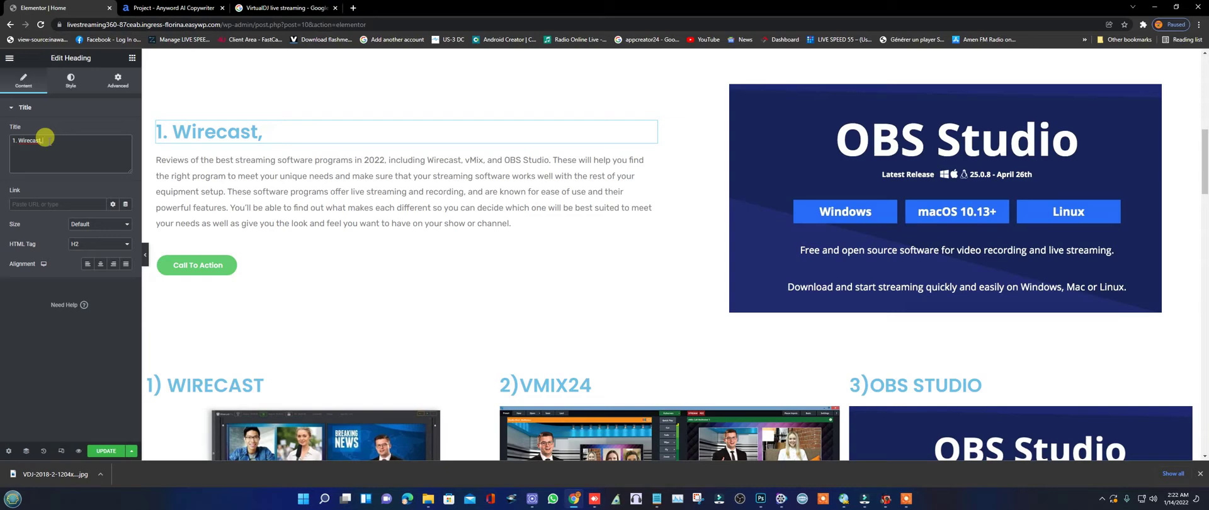
right_click(44, 138)
click(76, 215)
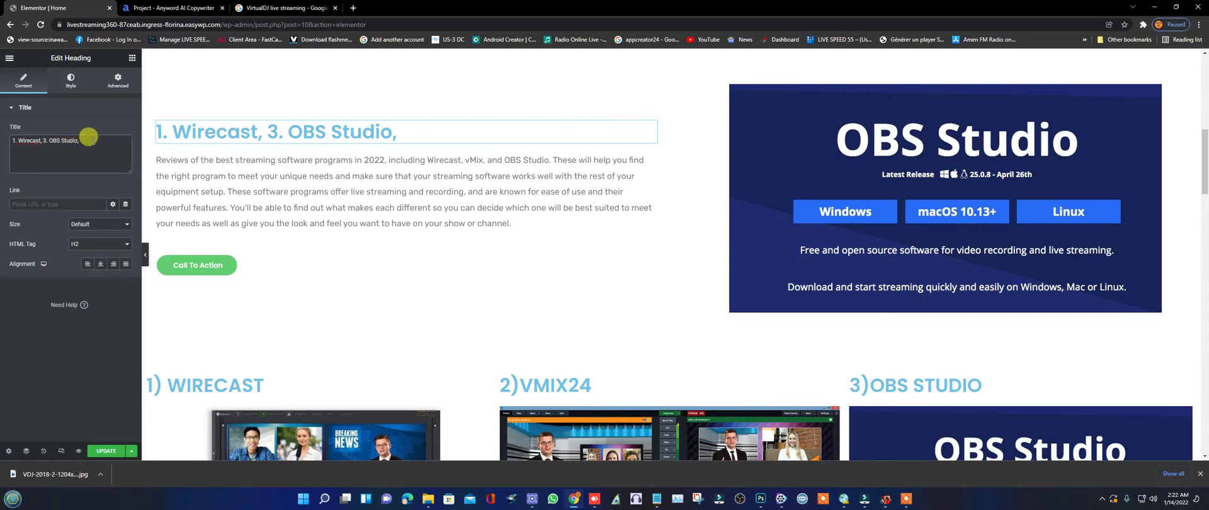
right_click(89, 137)
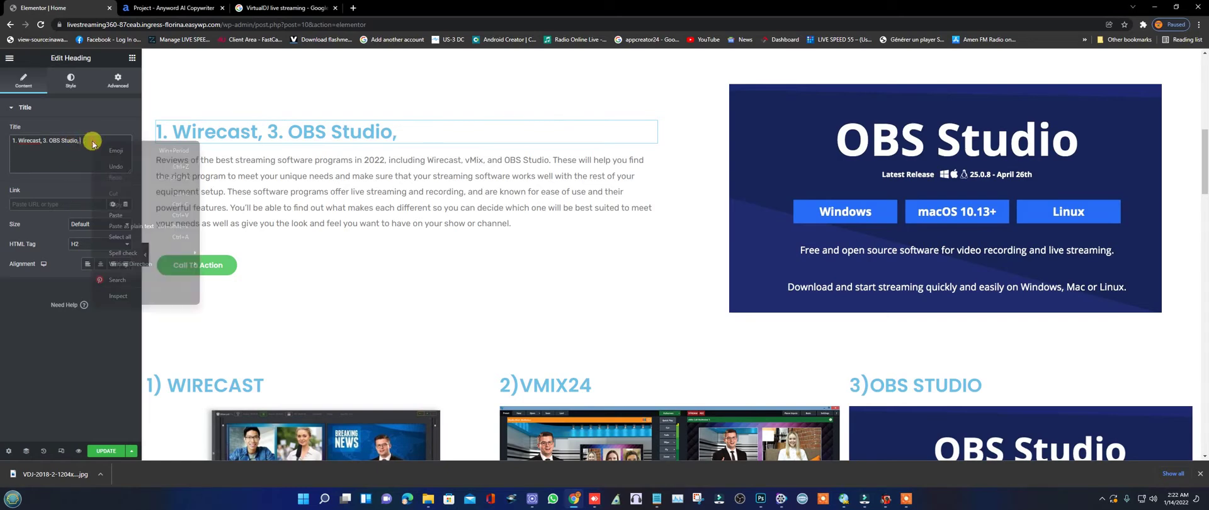
click(120, 214)
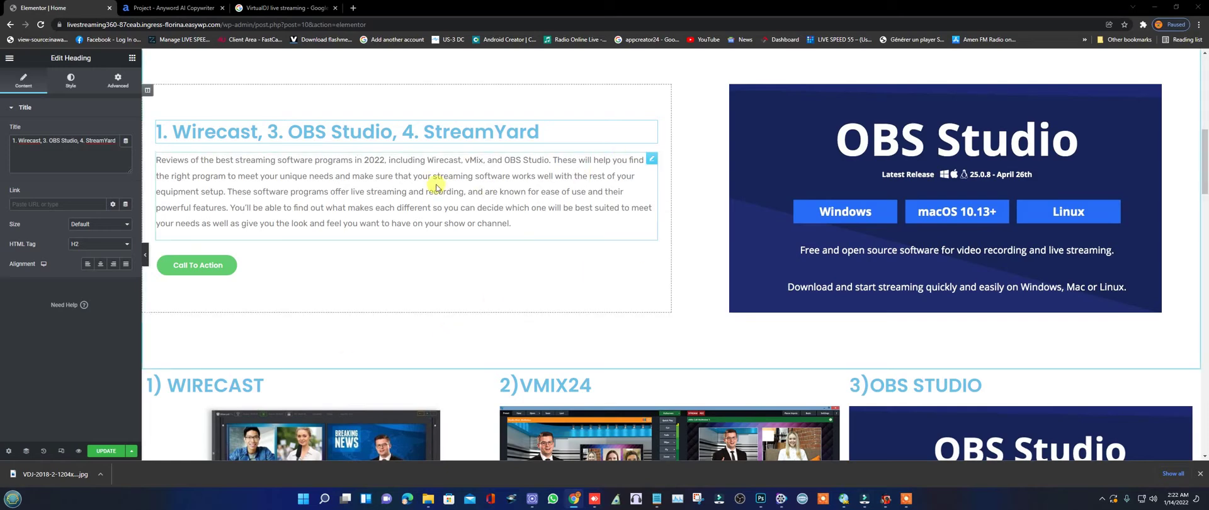
click(117, 142)
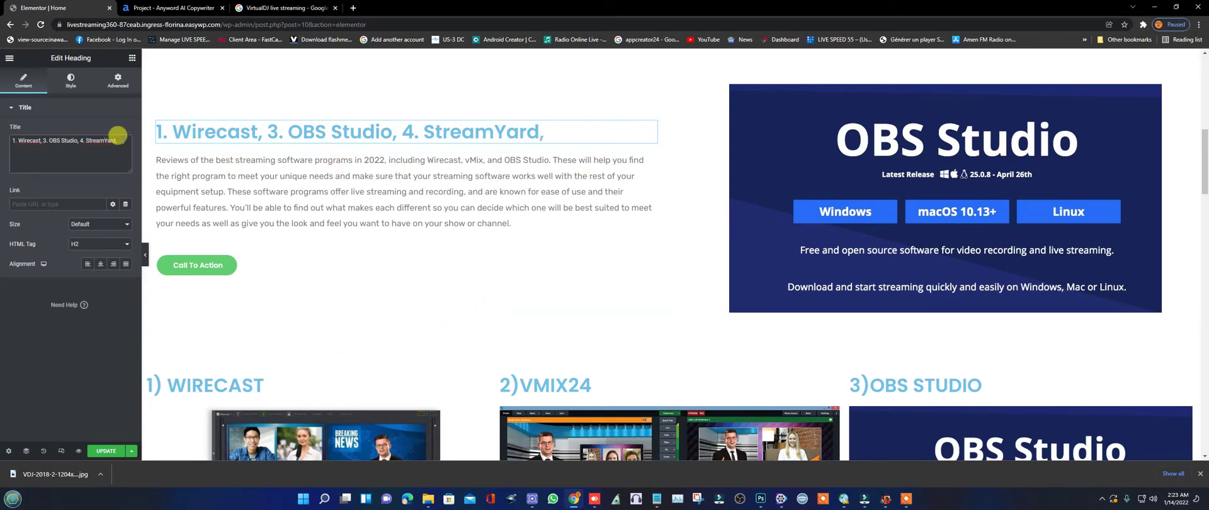
right_click(119, 142)
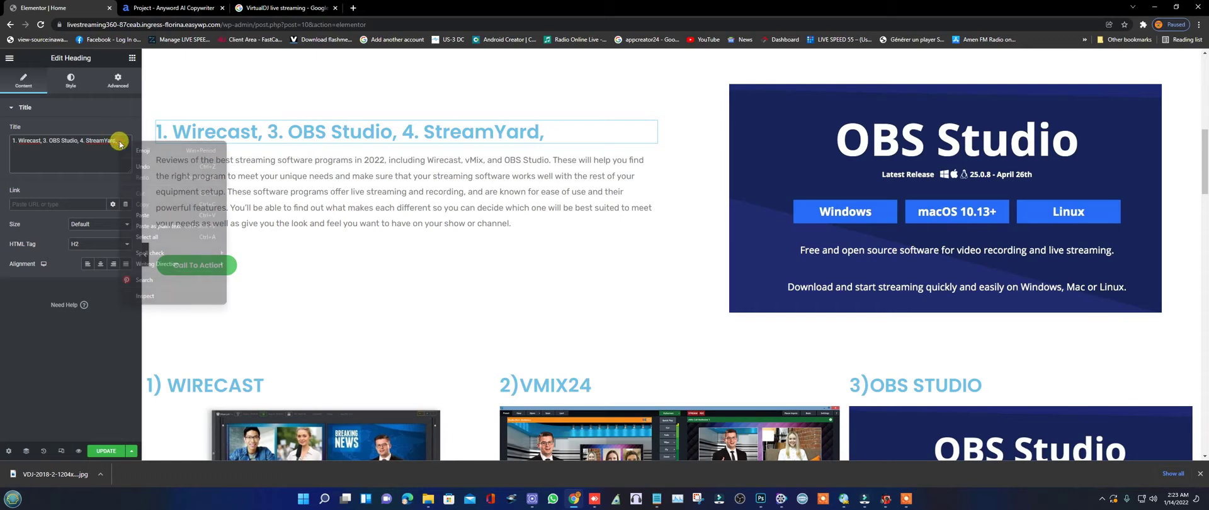
click(143, 215)
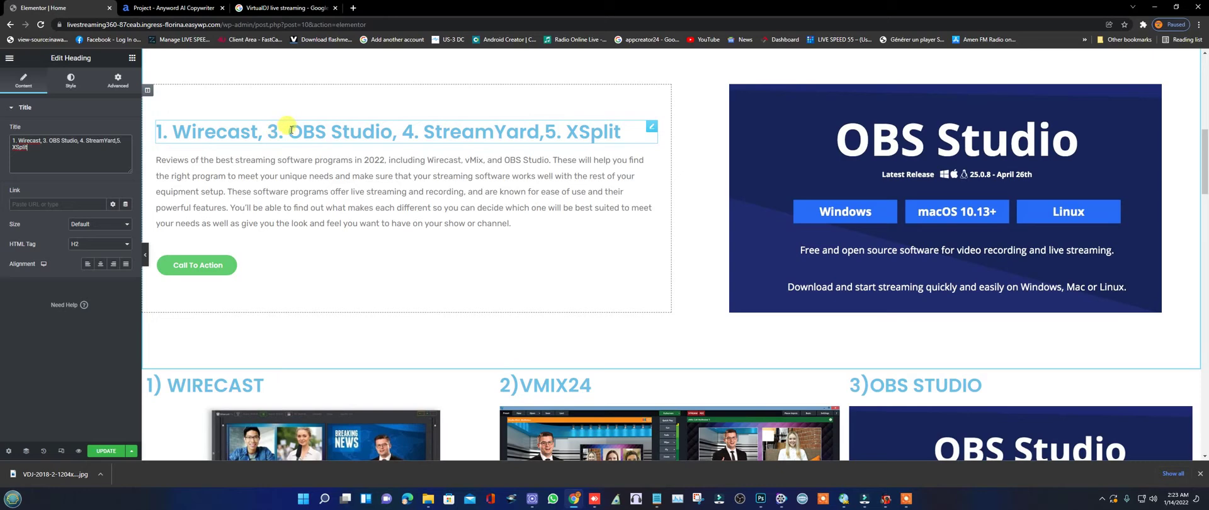
Delete ". XSplit" from the end of the heading, keeping the number 5.
drag(565, 131, 625, 132)
click(626, 134)
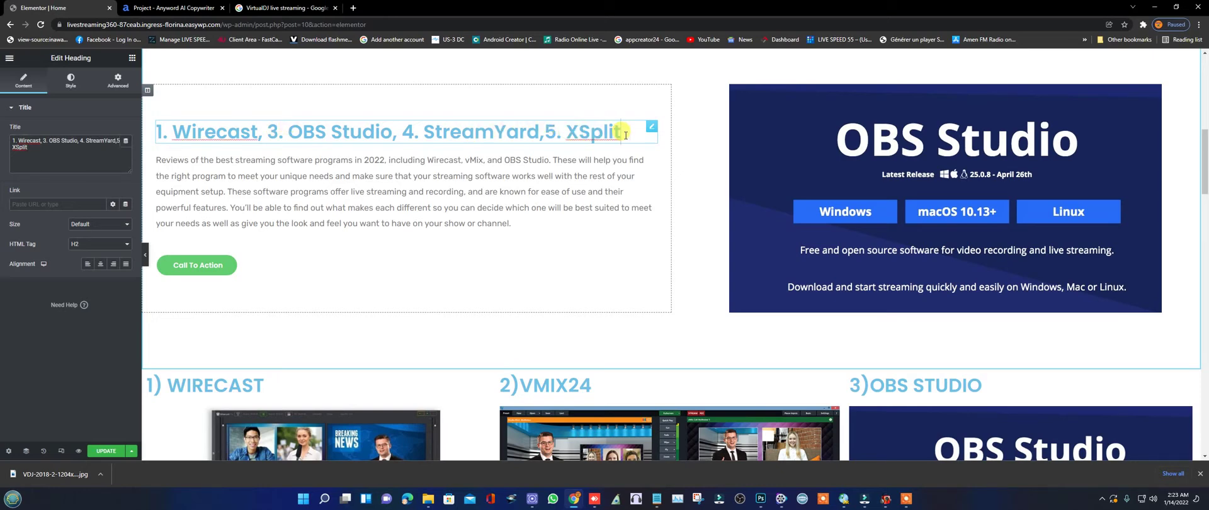
key(BackSpace)
key(BackSpace)
key(BackSpace)
key(BackSpace)
key(BackSpace)
key(BackSpace)
key(BackSpace)
key(BackSpace)
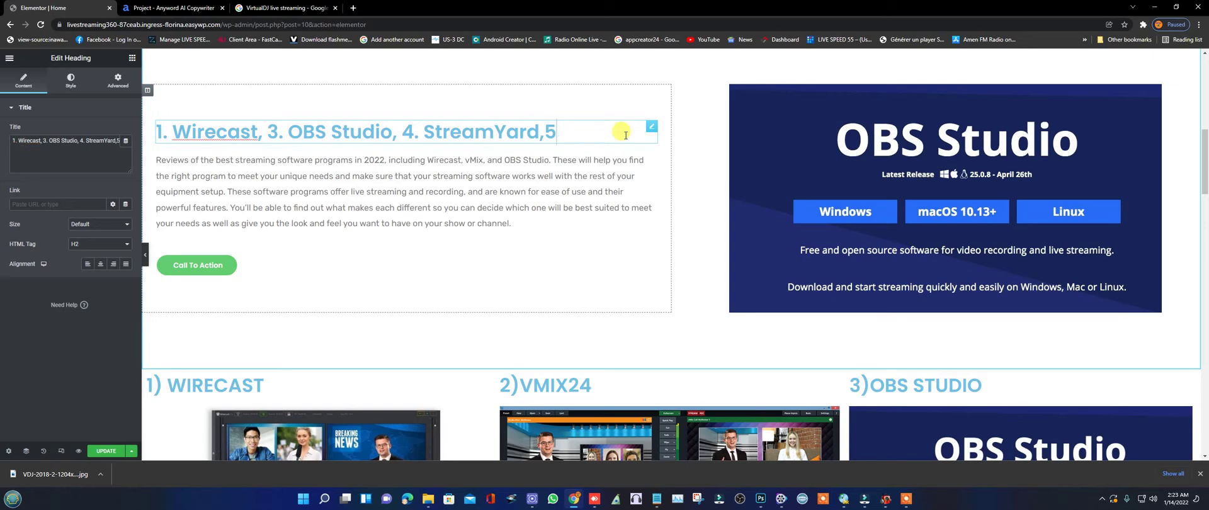
Renumber the heading's OBS Studio entry to 2 and replace its name so it reads "2. Vmix24".
double_click(271, 131)
text(2)
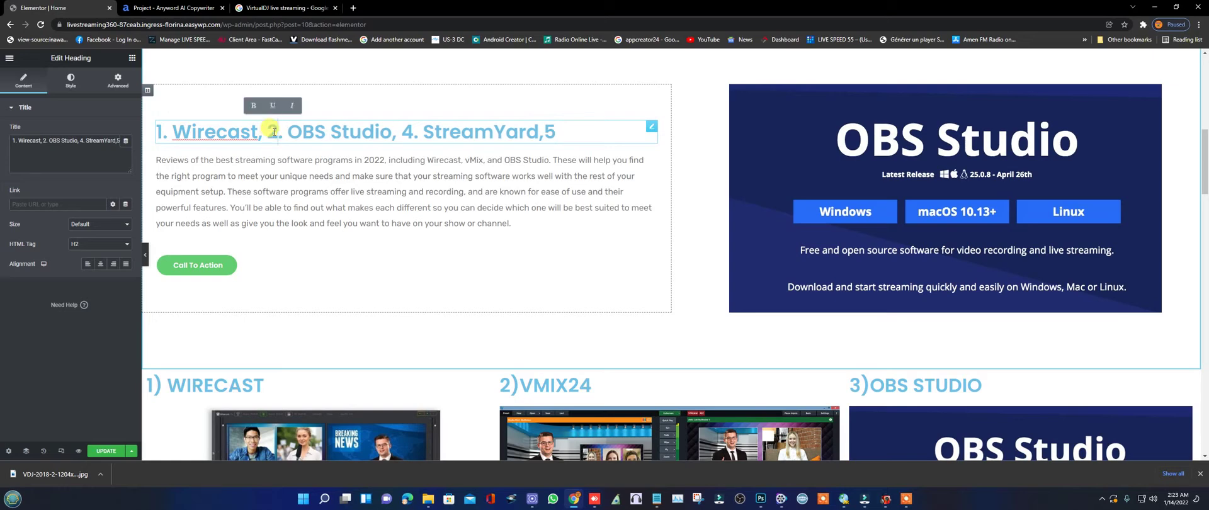
drag(289, 131, 386, 132)
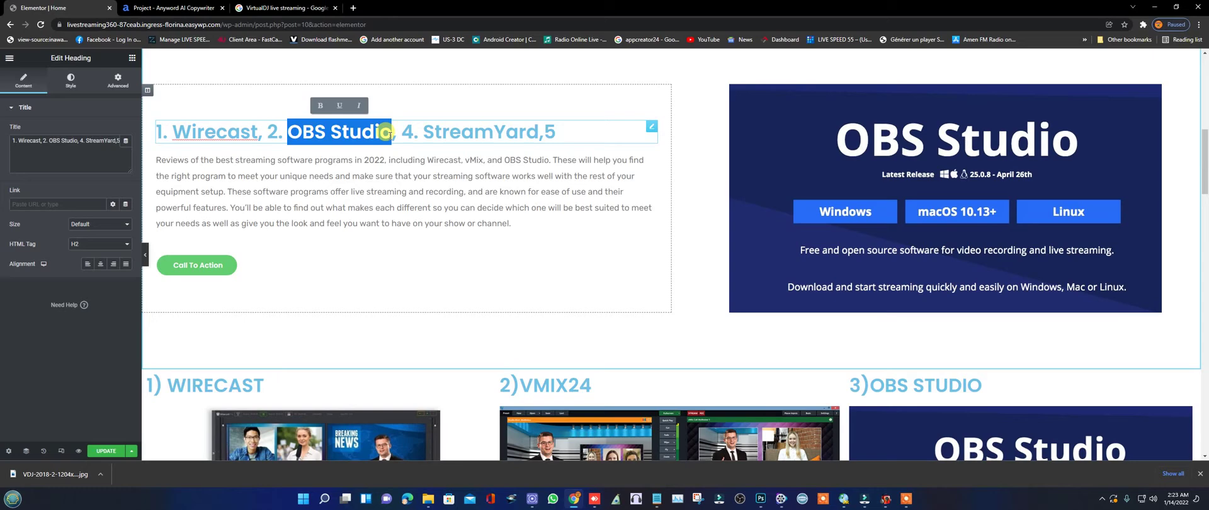
text(vm)
key(BackSpace)
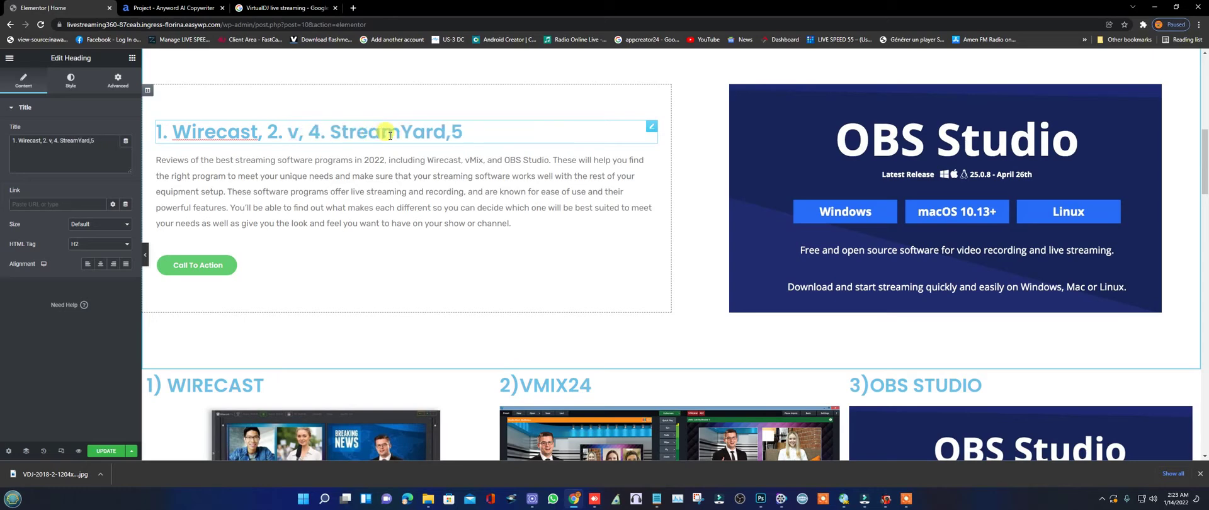
key(BackSpace)
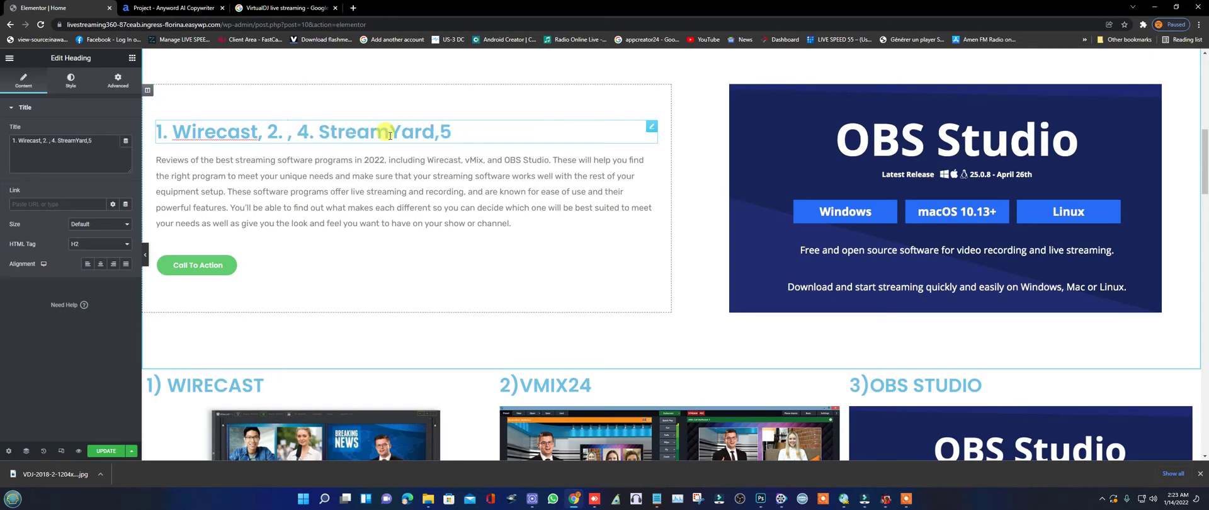
text(Vmi)
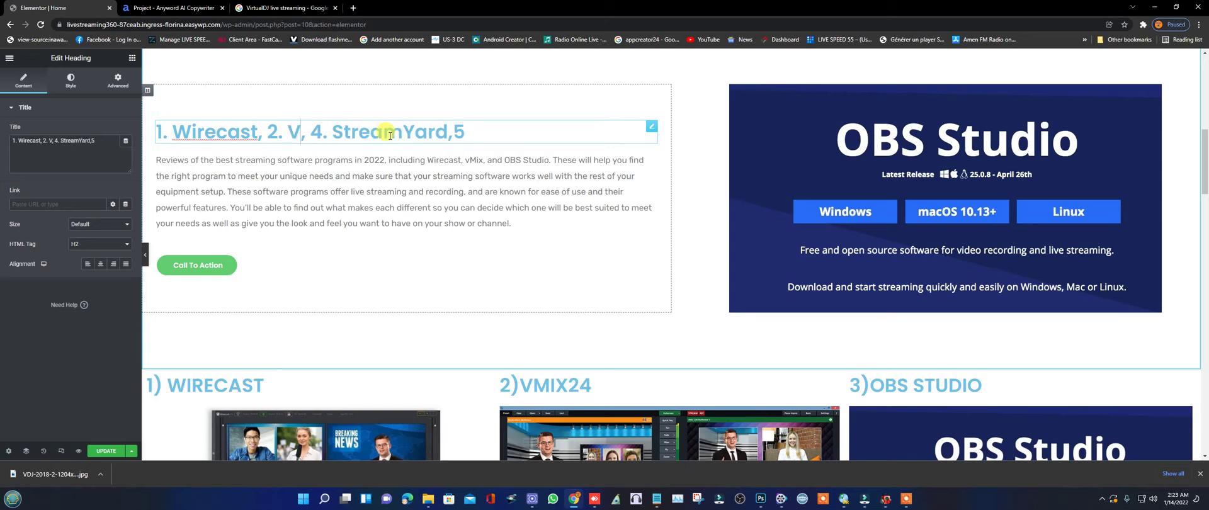
text(v)
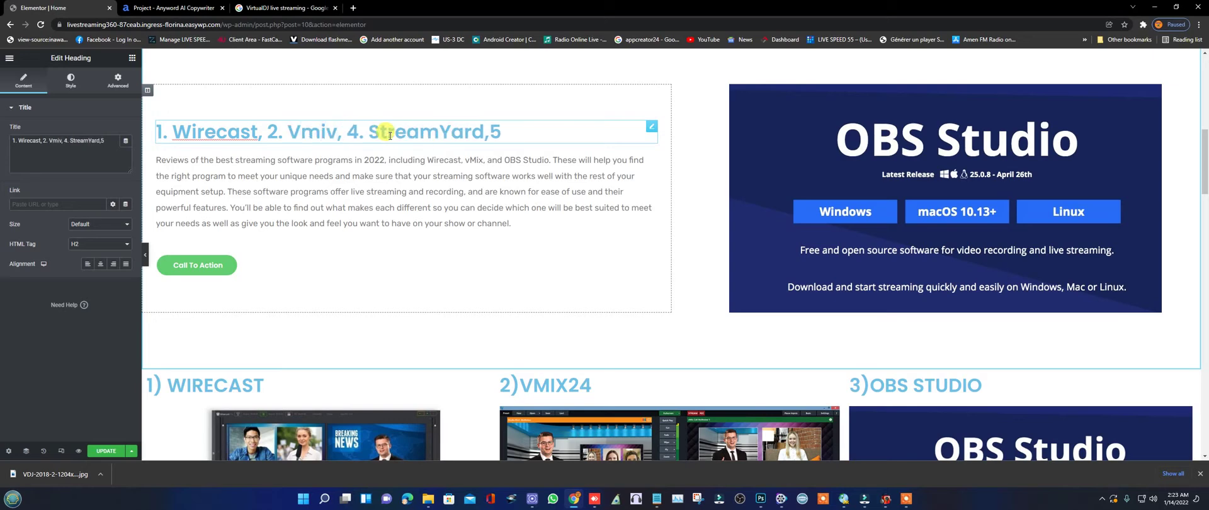
key(BackSpace)
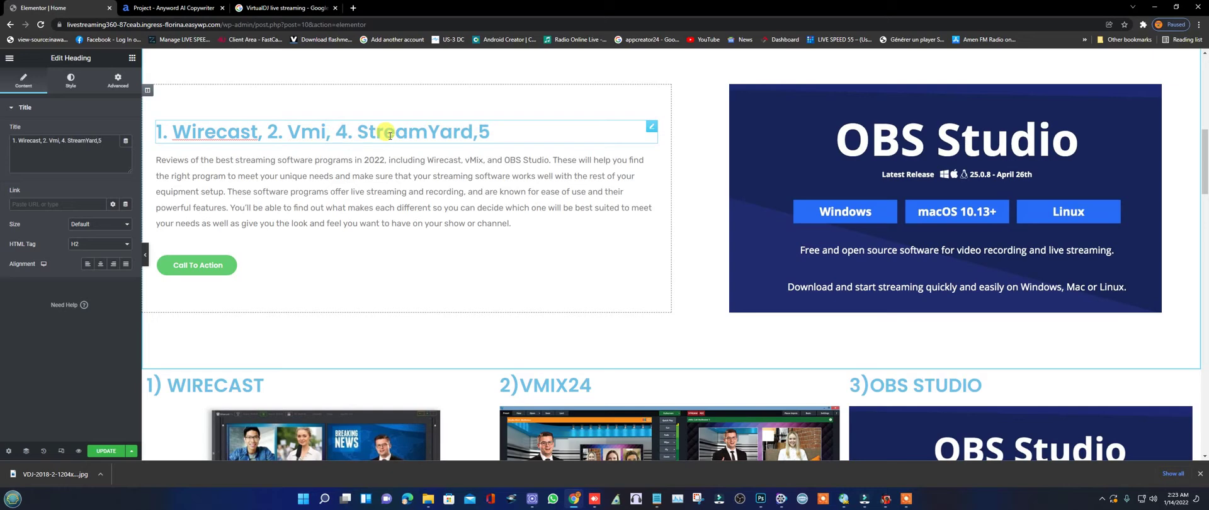
text(x)
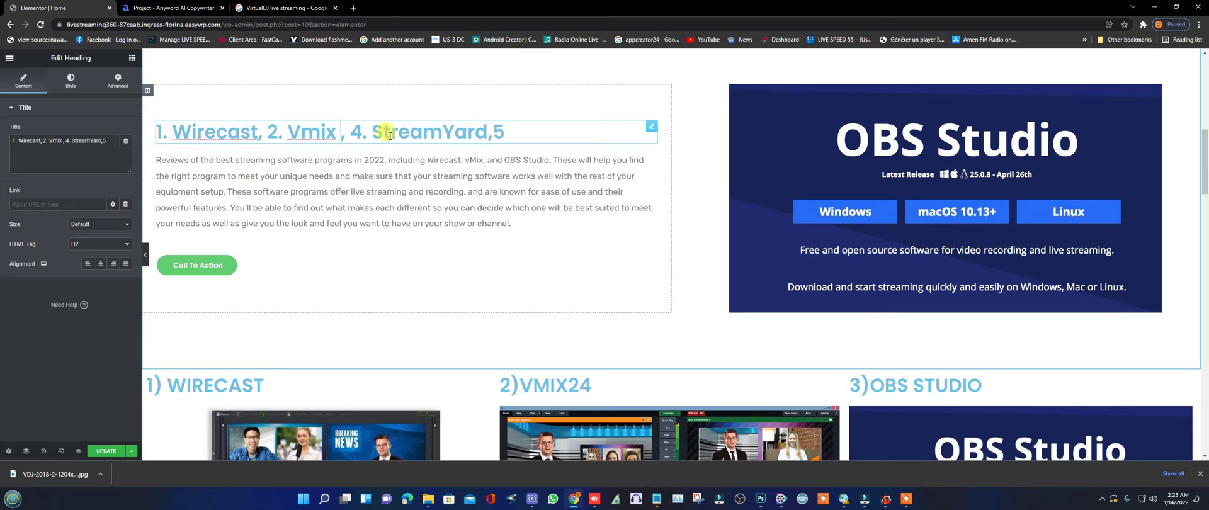
key(BackSpace)
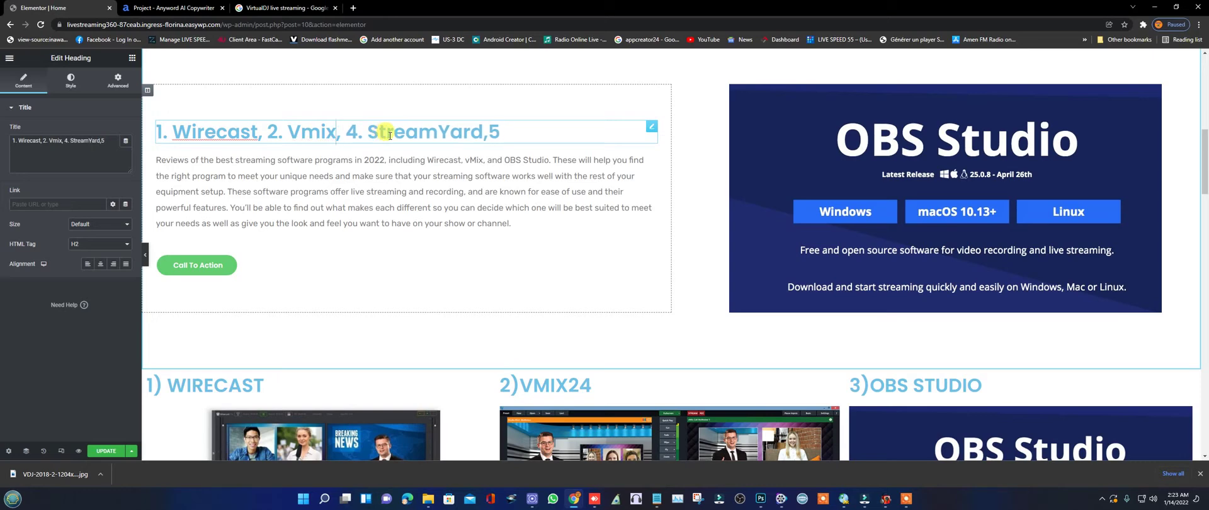
text(24)
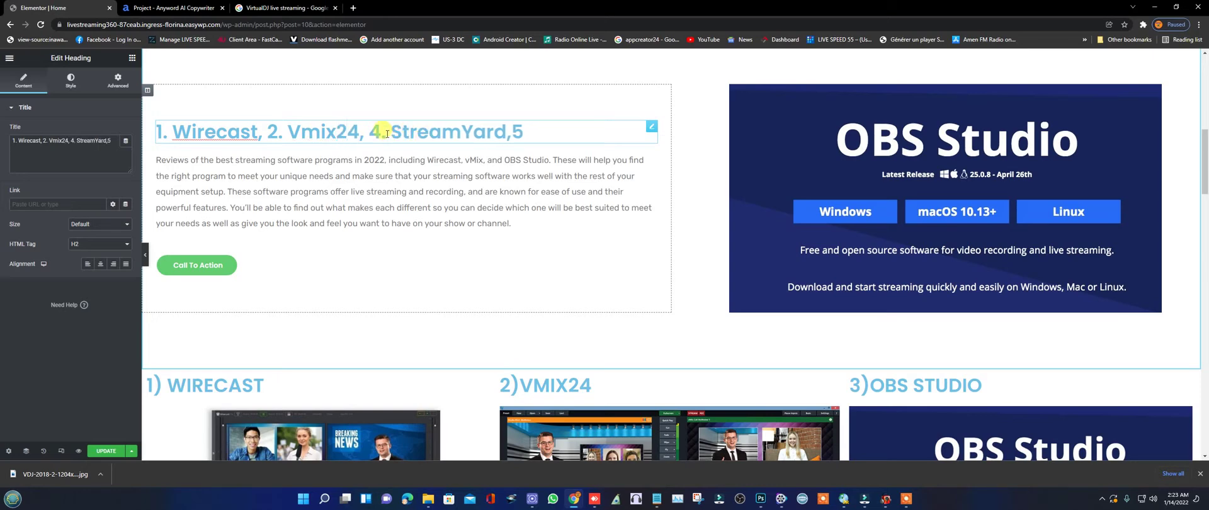
Renumber the heading's StreamYard entry to 3 and insert "OBS Studio" directly before the word StreamYard.
drag(369, 134, 376, 133)
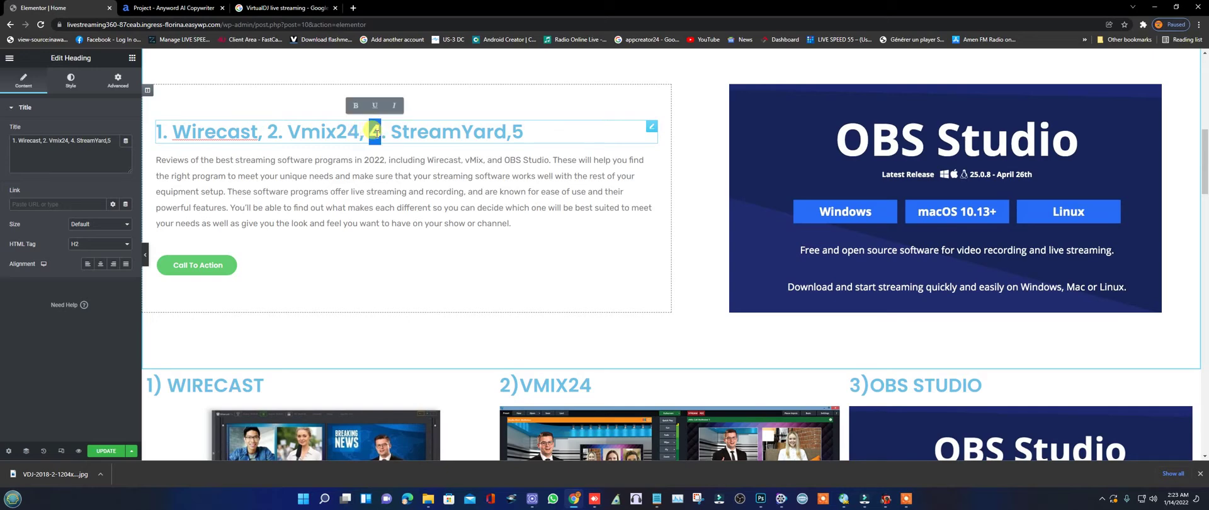
text(3)
drag(391, 131, 506, 133)
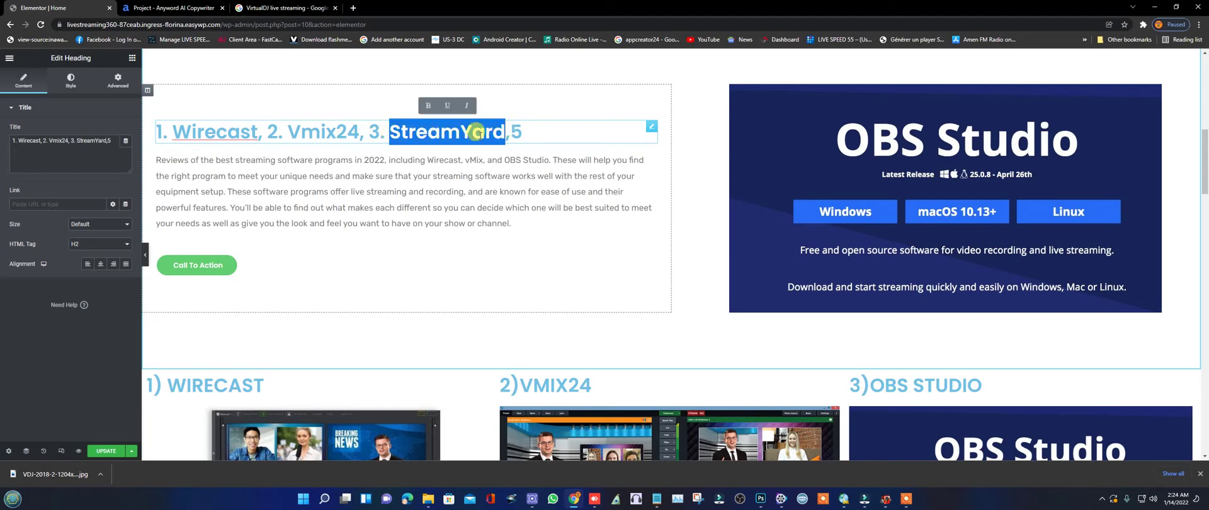
click(391, 133)
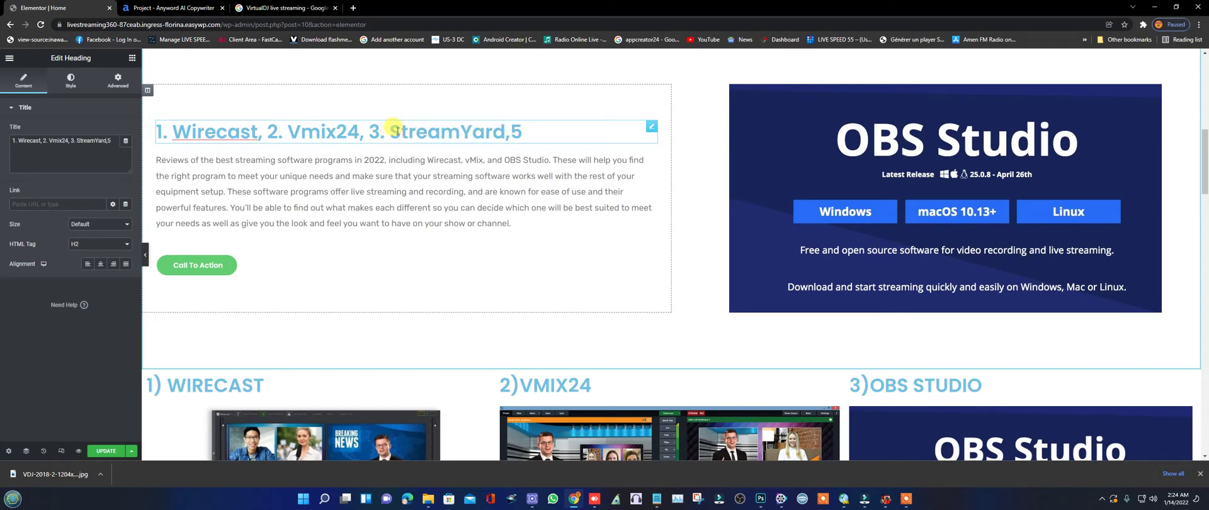
text(o)
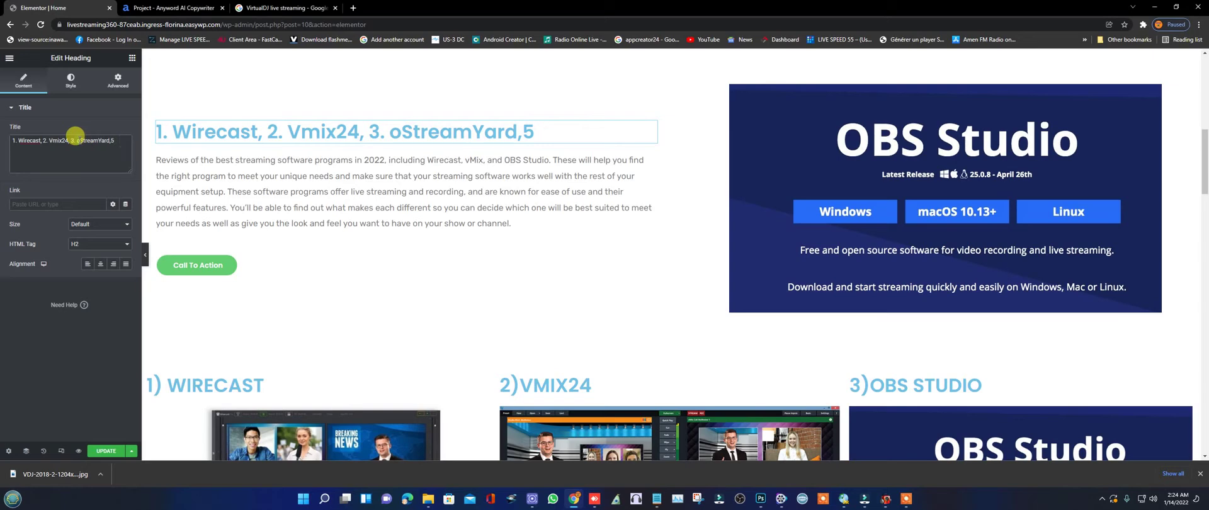
click(74, 136)
key(Delete)
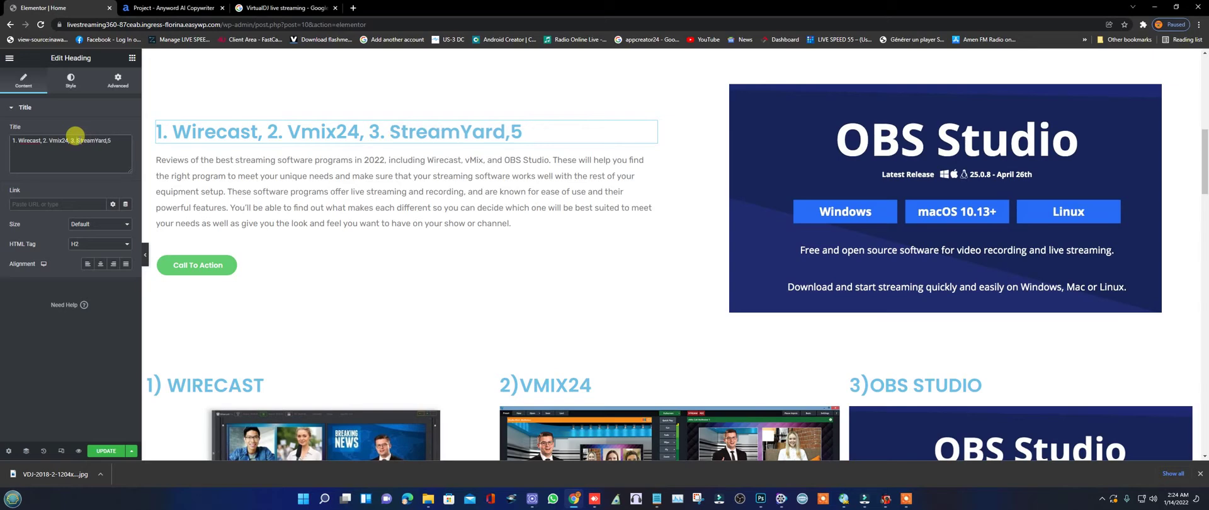
text(O)
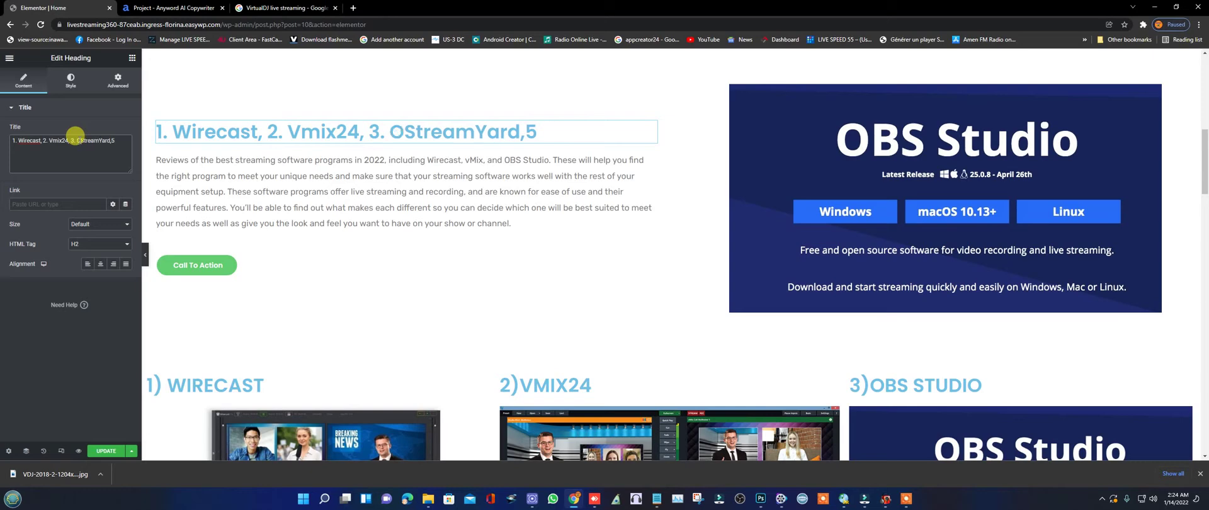
text(BS )
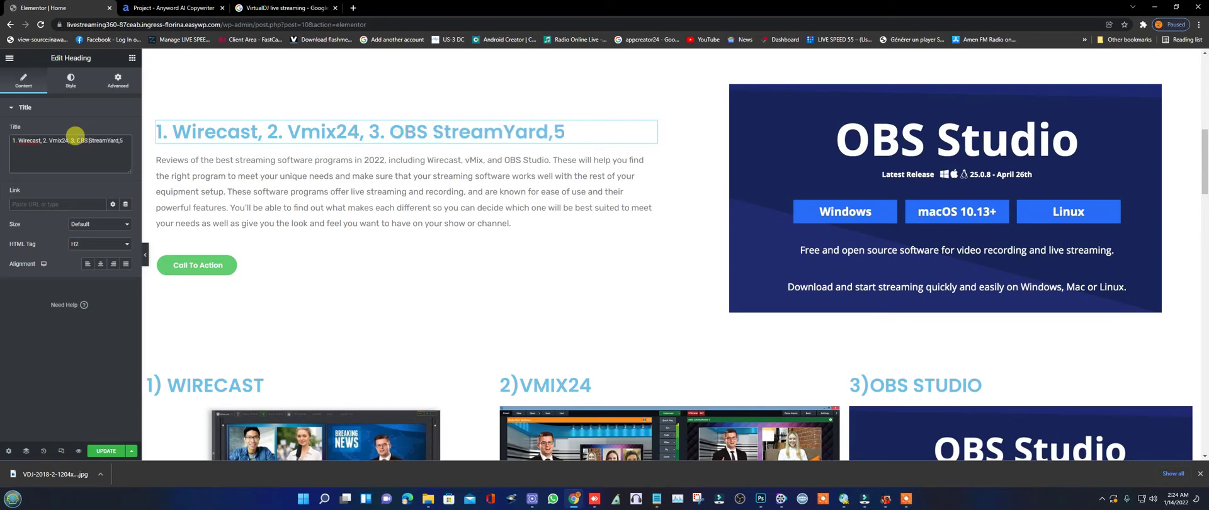
text(S)
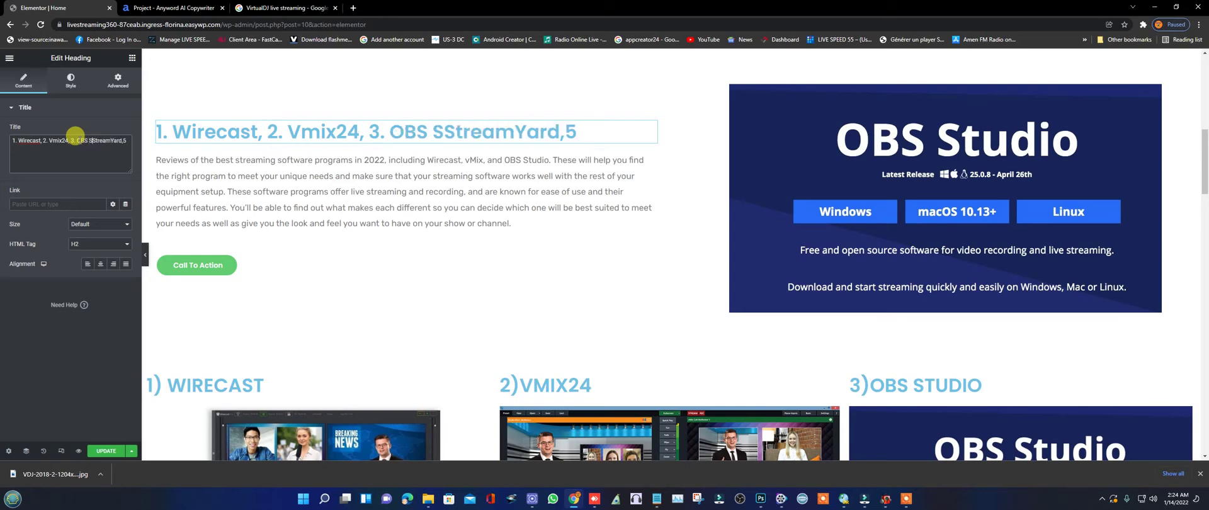
text(tu)
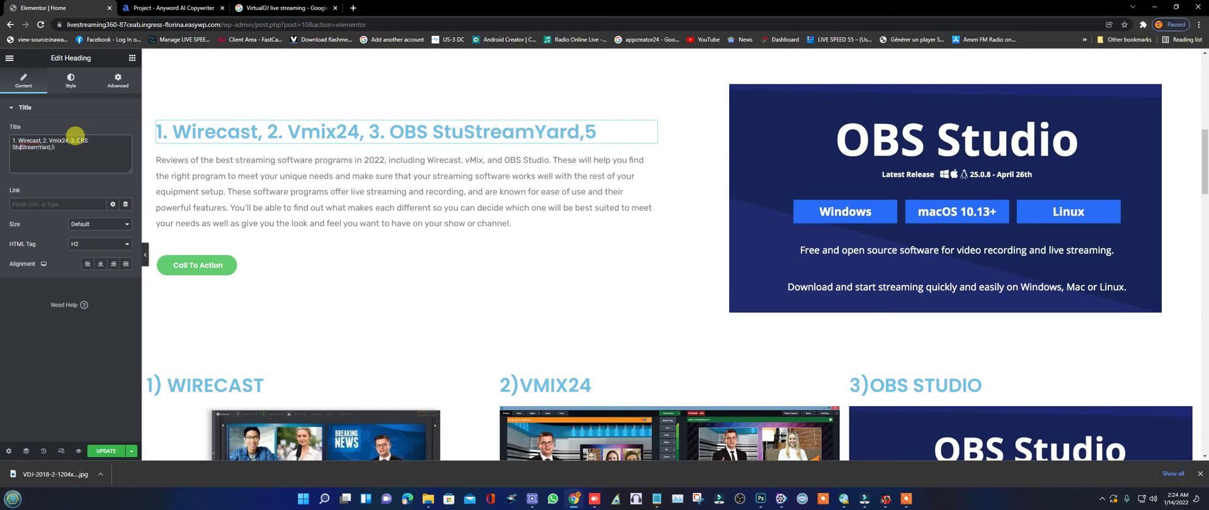
text(dio)
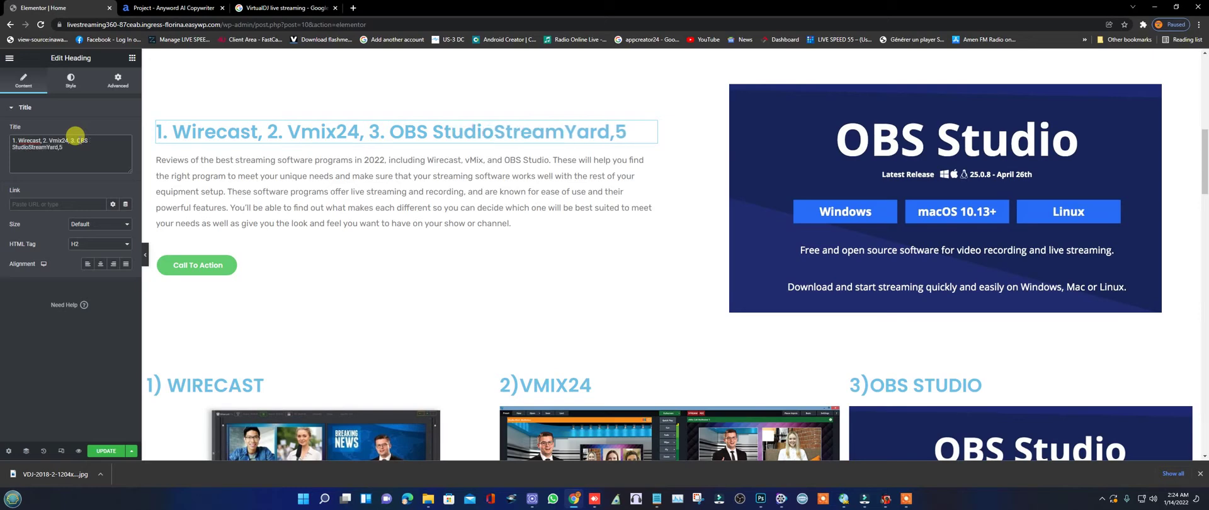
Remove the trailing ",5" from the heading and insert ", 4." between OBS Studio and StreamYard.
click(626, 134)
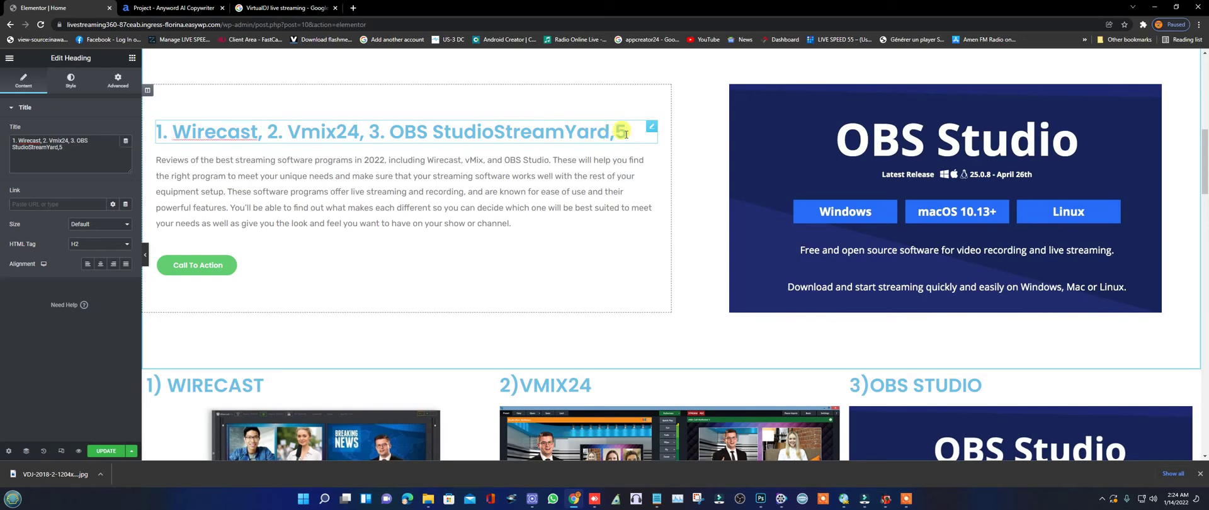
click(429, 135)
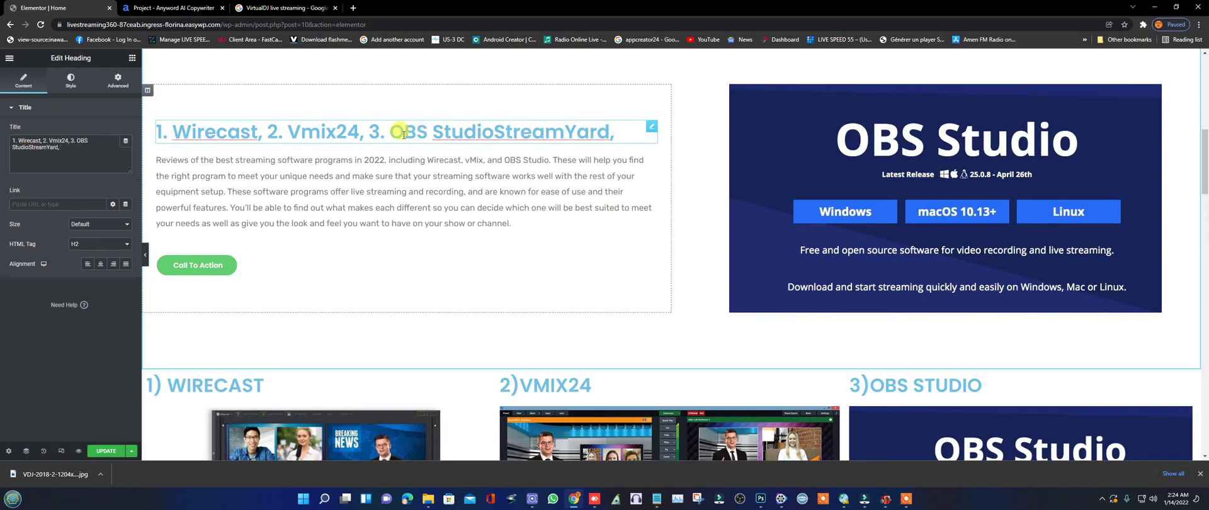
click(498, 134)
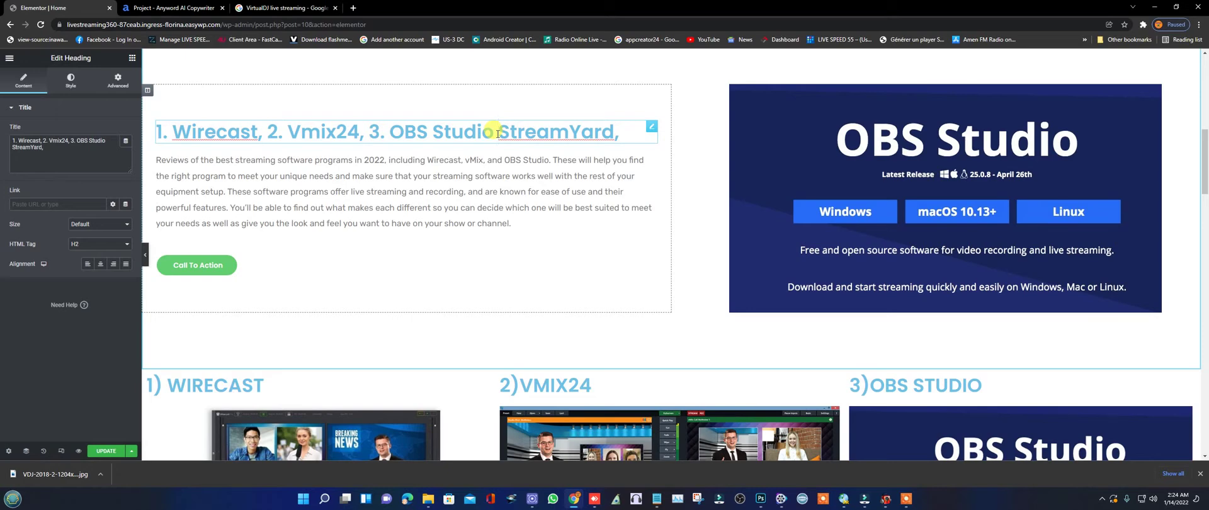
key(BackSpace)
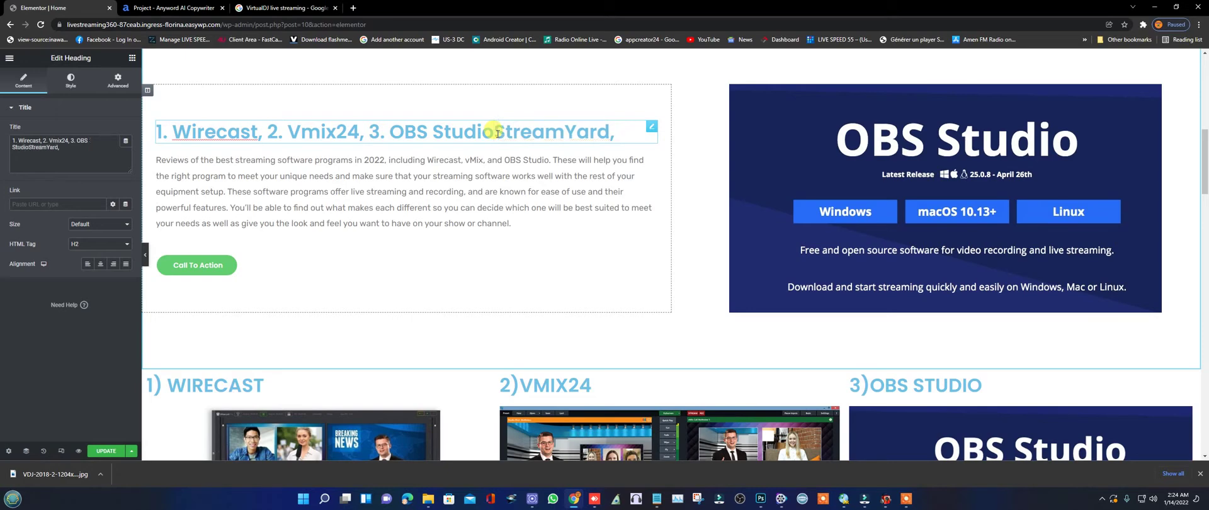
text(,)
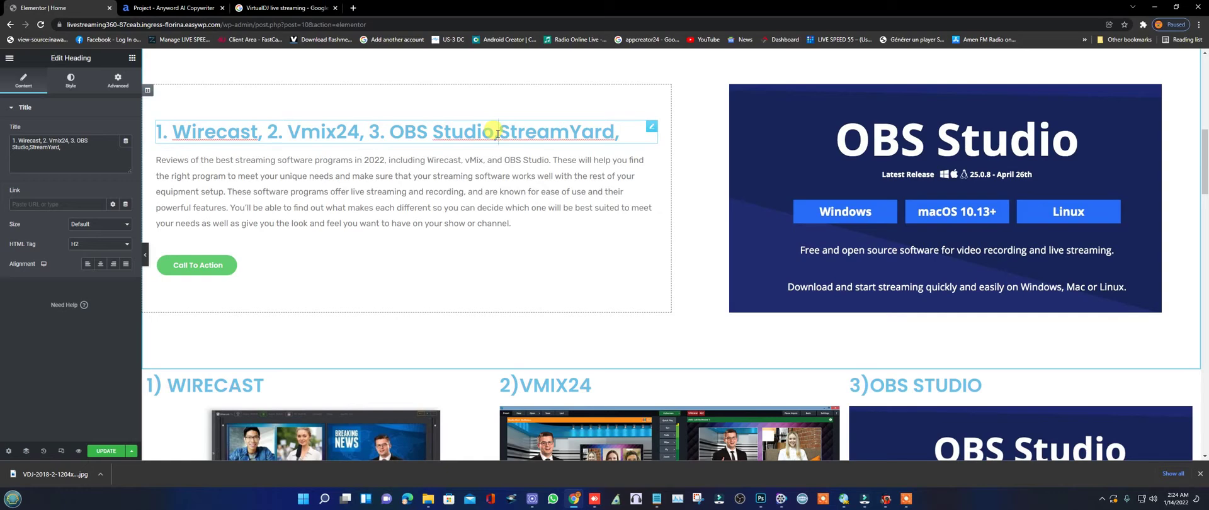
text( 4)
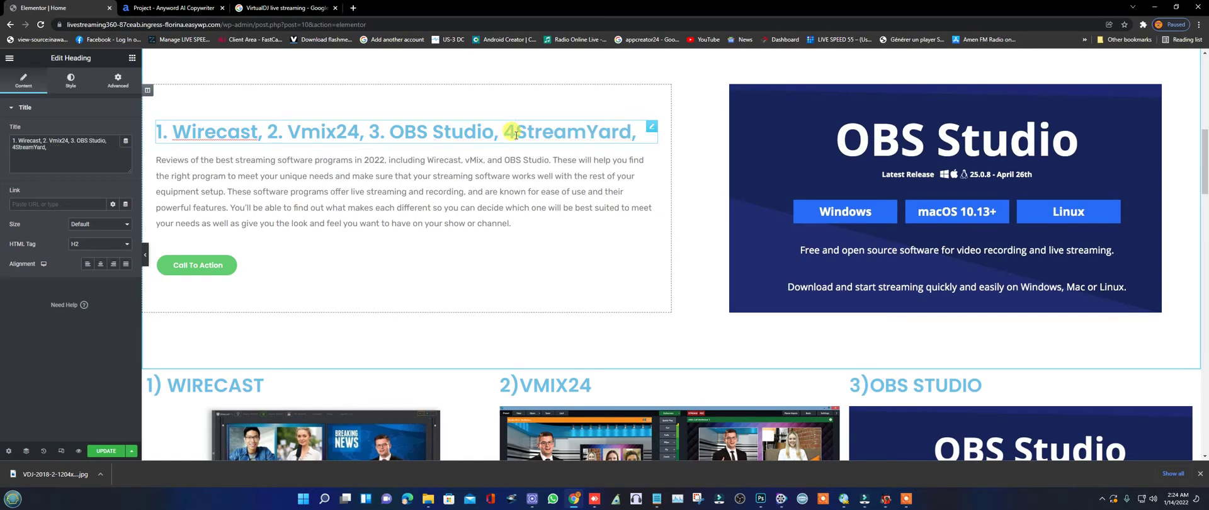
text(.)
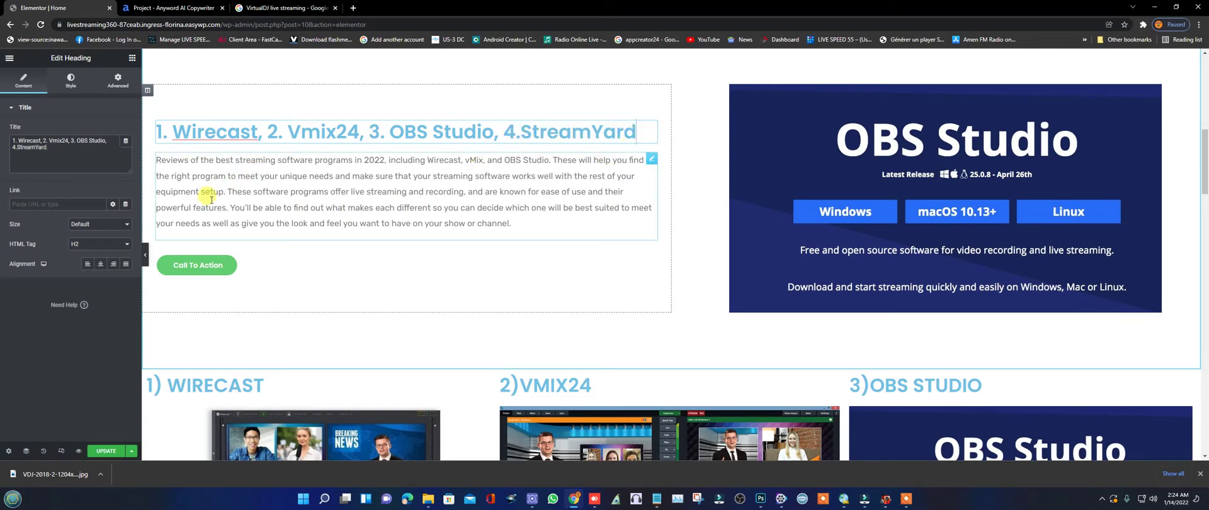
Save the updated page and look over its sections down to the Call to Action area.
scroll(202, 271, down, 3)
click(103, 453)
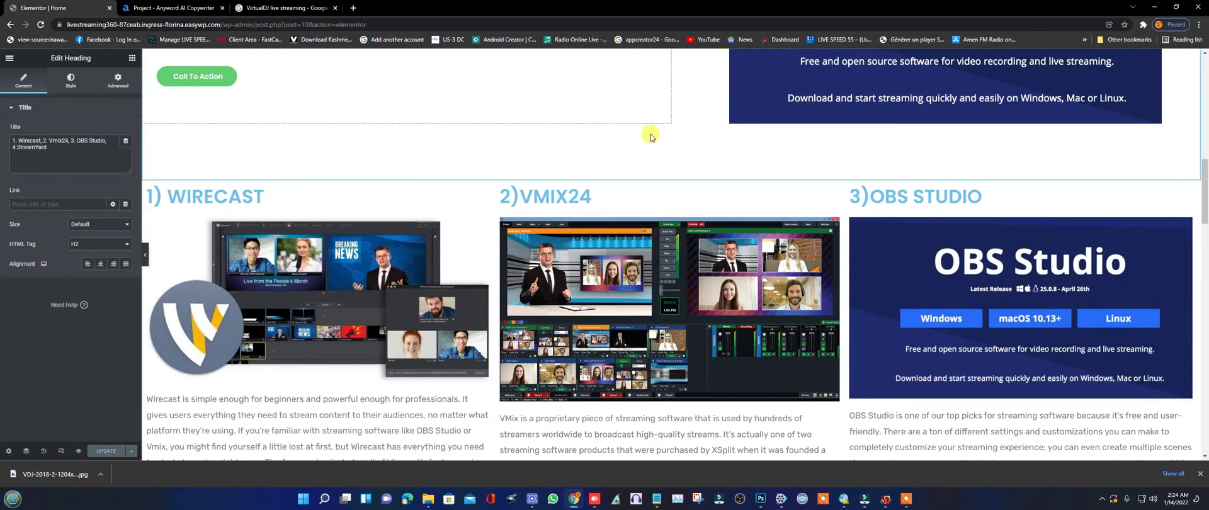
scroll(667, 139, up, 4)
scroll(672, 167, up, 2)
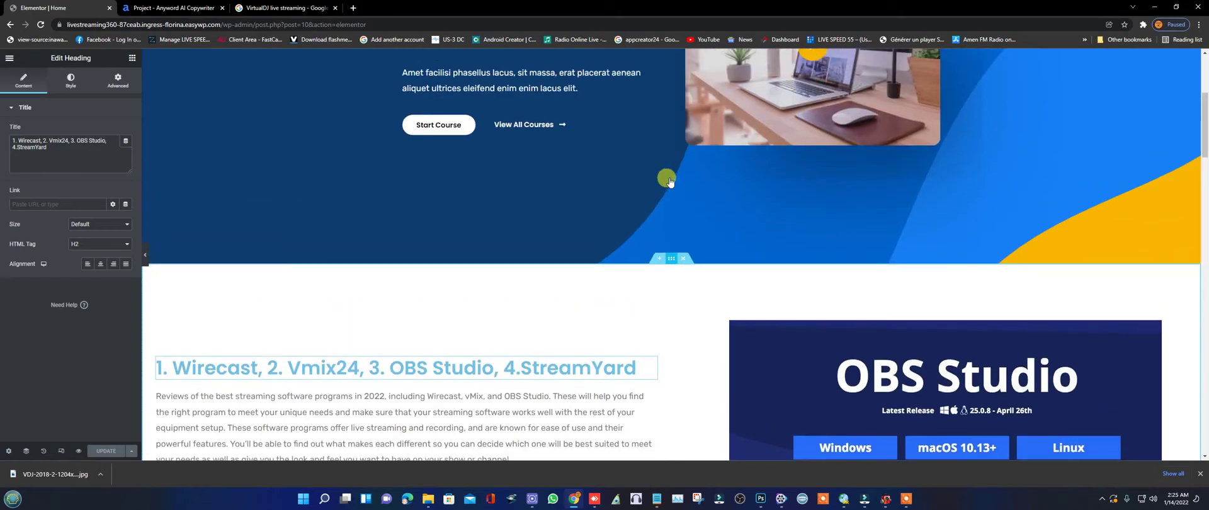
scroll(664, 178, down, 6)
scroll(640, 210, down, 12)
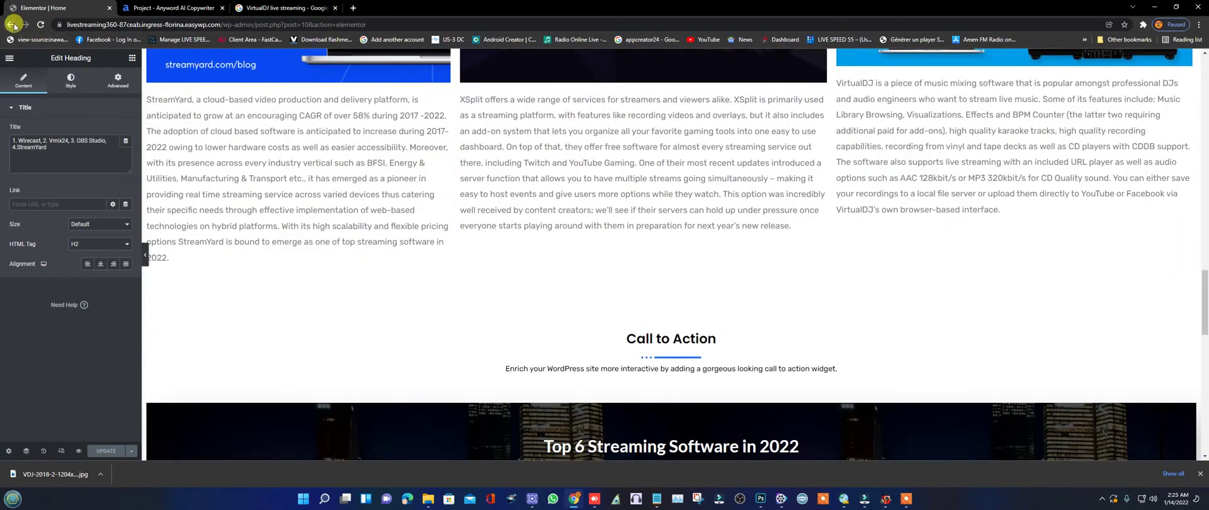
Return to the live home page and reload it to check the intro section and the software columns.
click(11, 25)
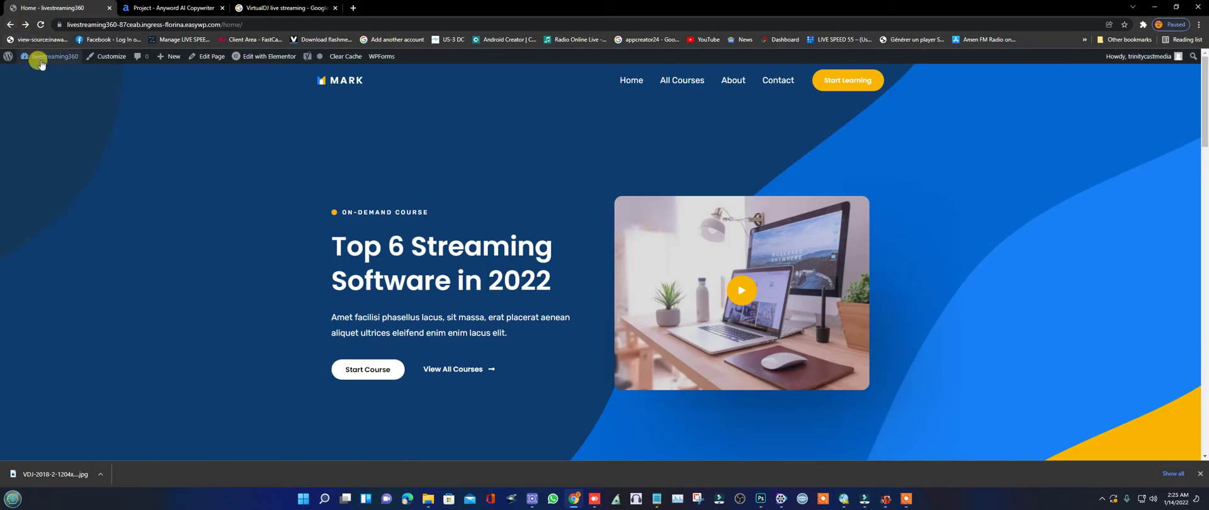
scroll(812, 183, down, 4)
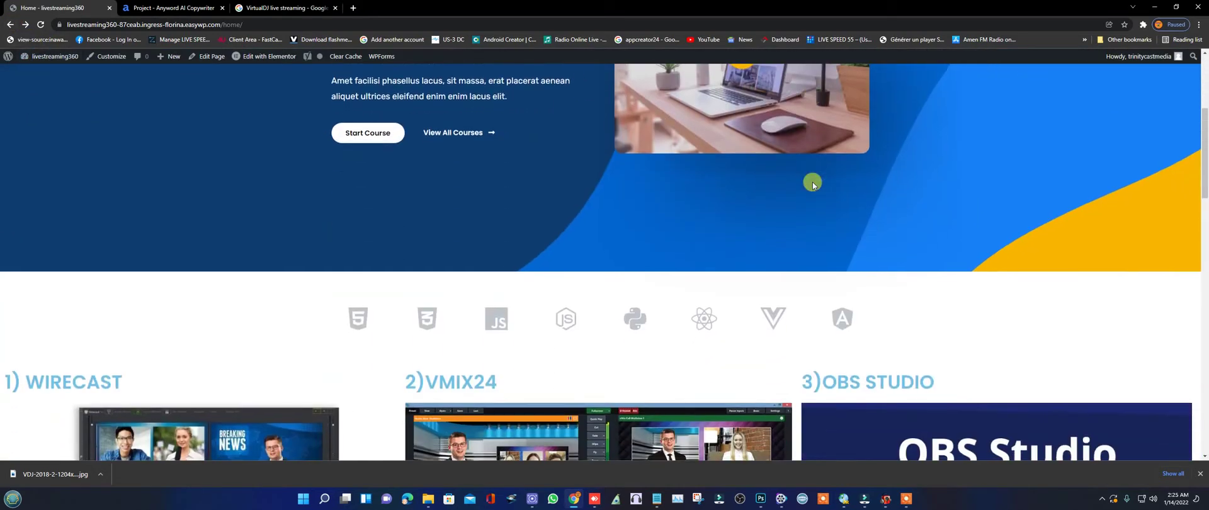
scroll(812, 183, down, 4)
scroll(812, 183, up, 5)
mouse_move(27, 55)
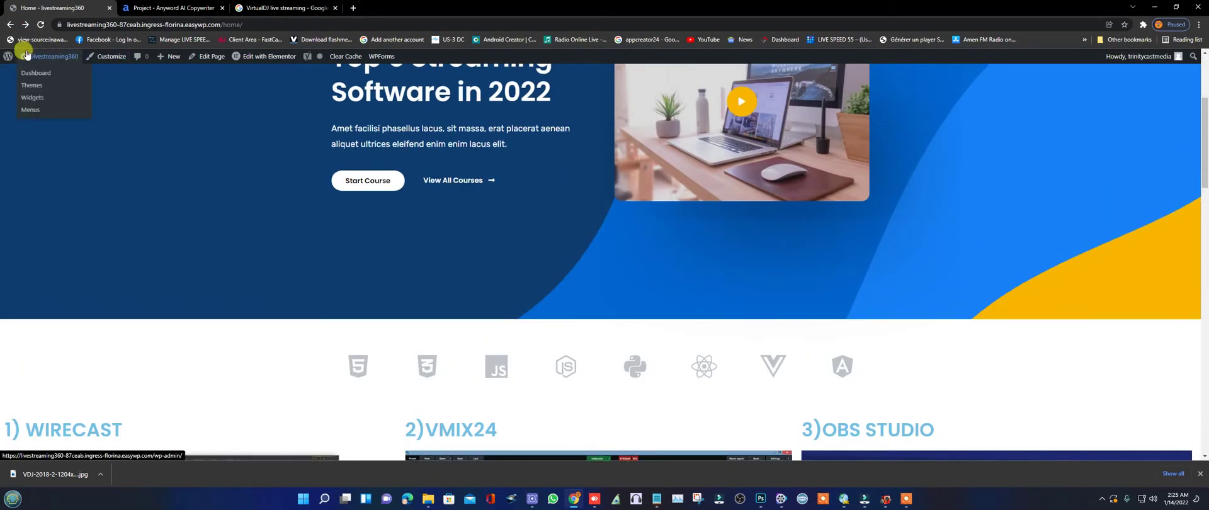
click(41, 24)
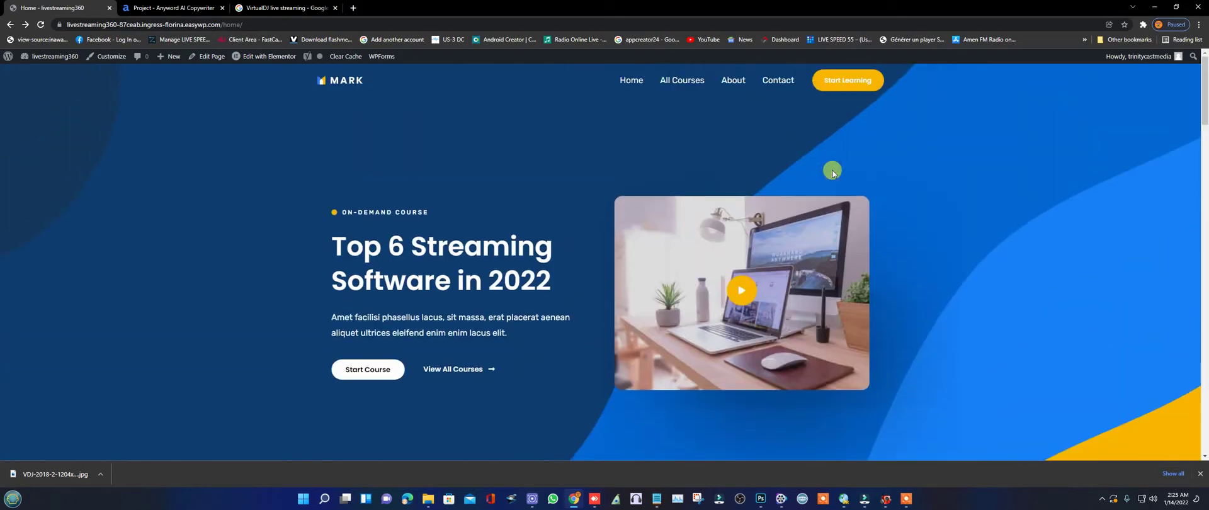
scroll(832, 174, down, 5)
scroll(832, 173, down, 6)
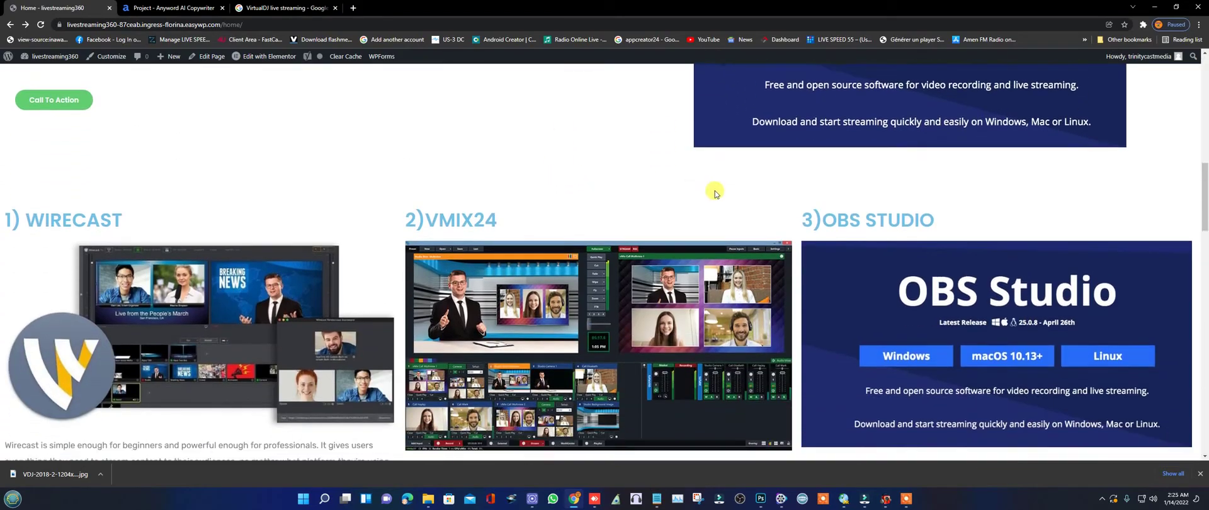
Look through the live home page's software columns, Call to Action and membership sections, then return to the hero section.
scroll(750, 200, down, 8)
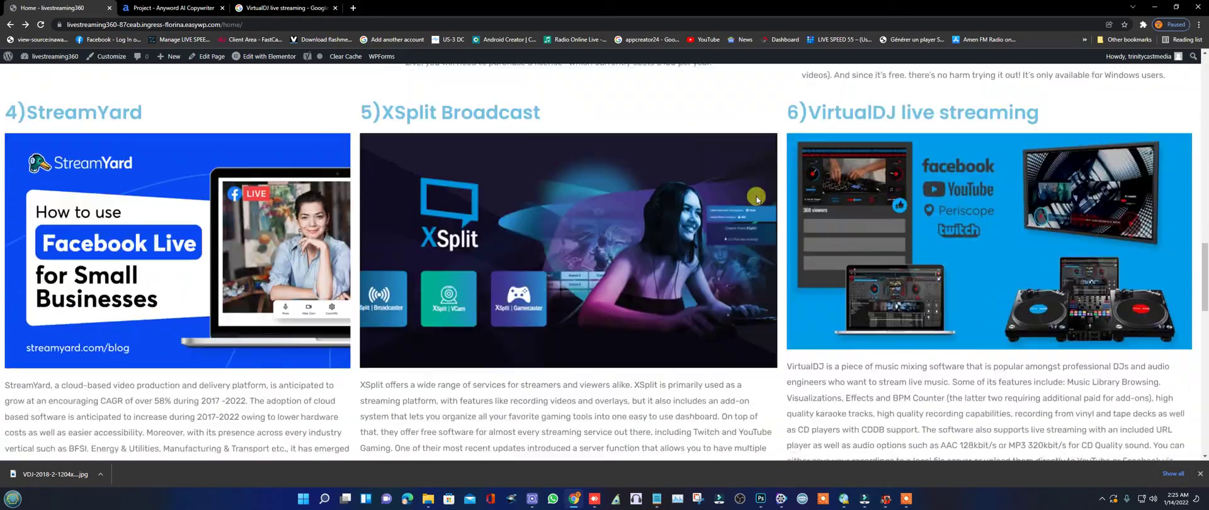
scroll(756, 199, down, 7)
scroll(756, 199, up, 2)
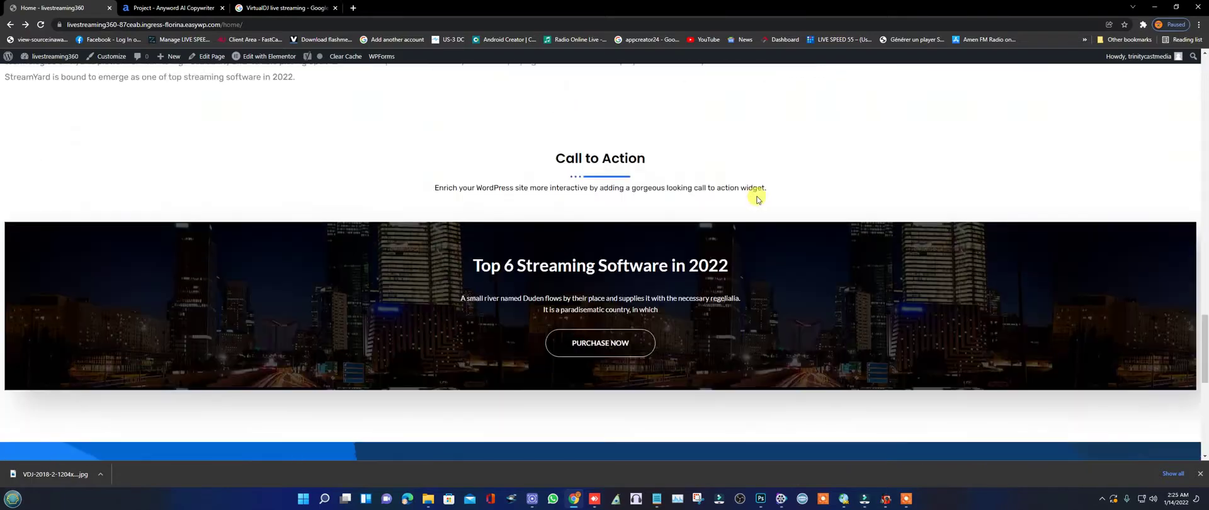
scroll(756, 199, down, 4)
scroll(756, 199, down, 3)
scroll(757, 199, up, 6)
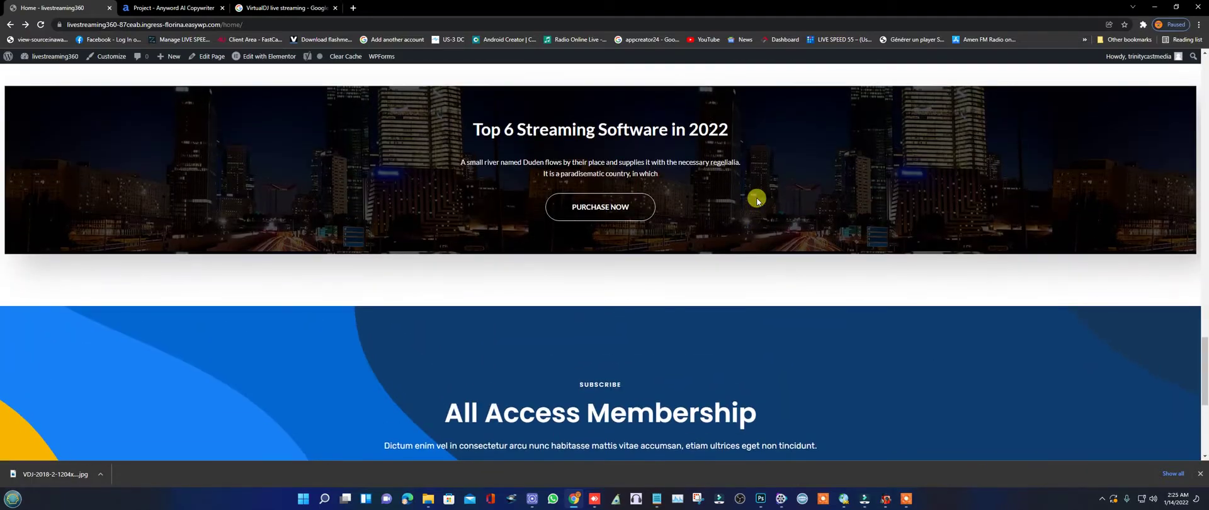
scroll(548, 170, up, 6)
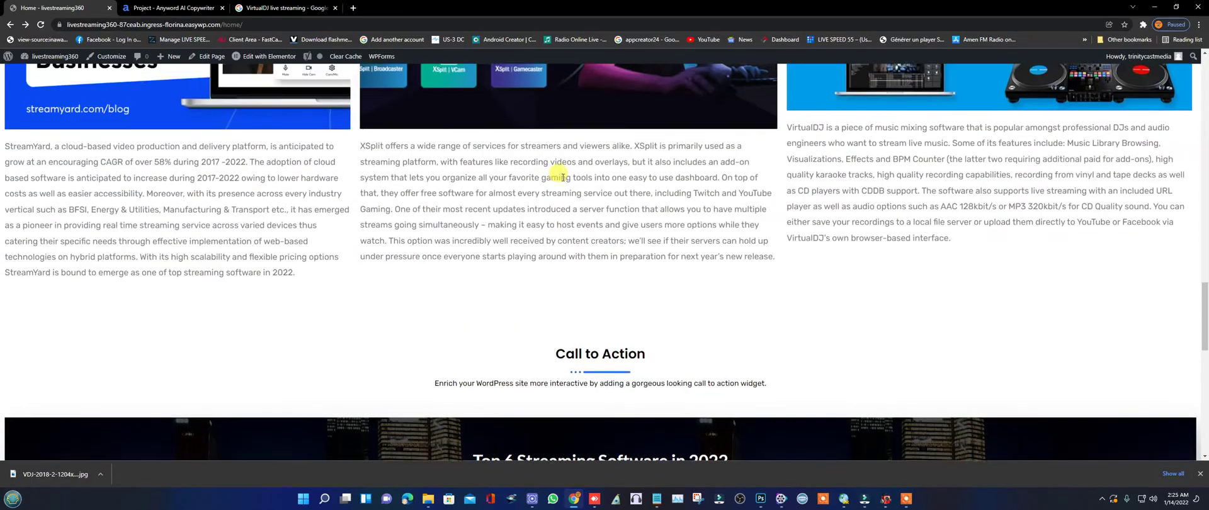
scroll(562, 177, up, 10)
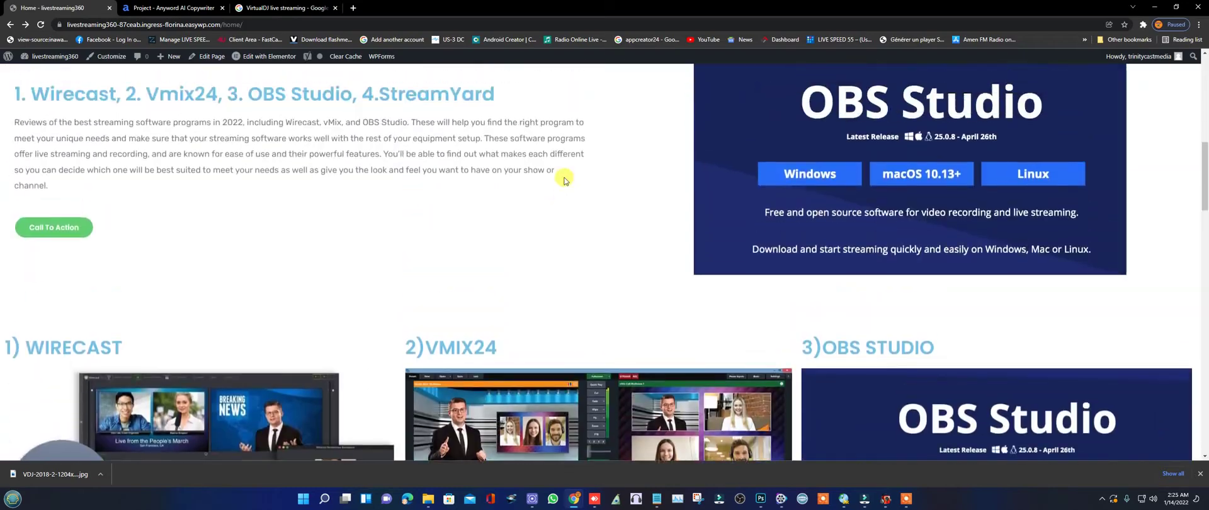
scroll(564, 181, up, 2)
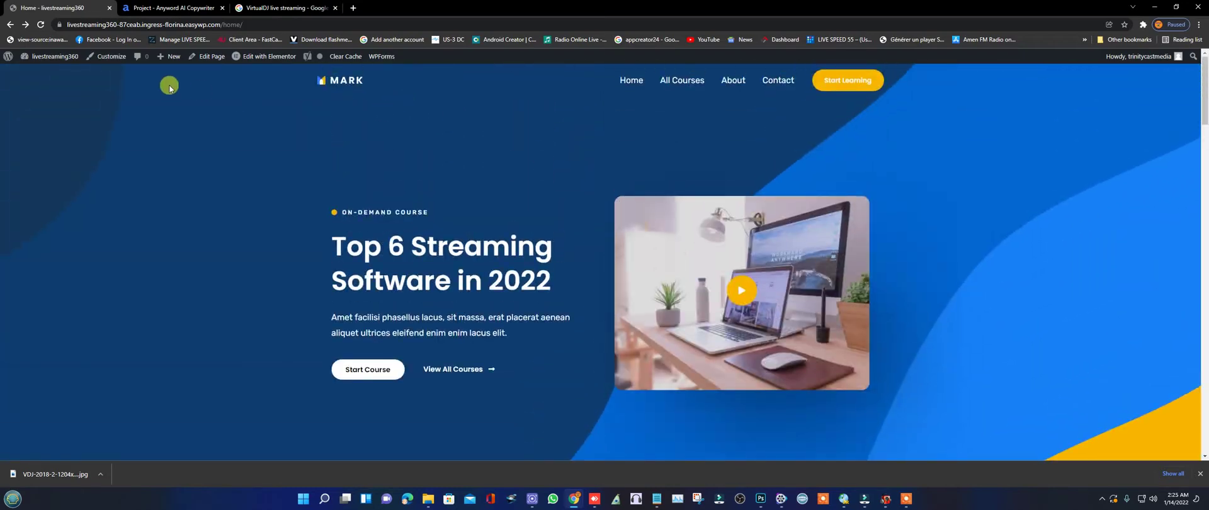
Go to the WordPress dashboard's page list and open the published Home page in the Elementor editor.
mouse_move(41, 58)
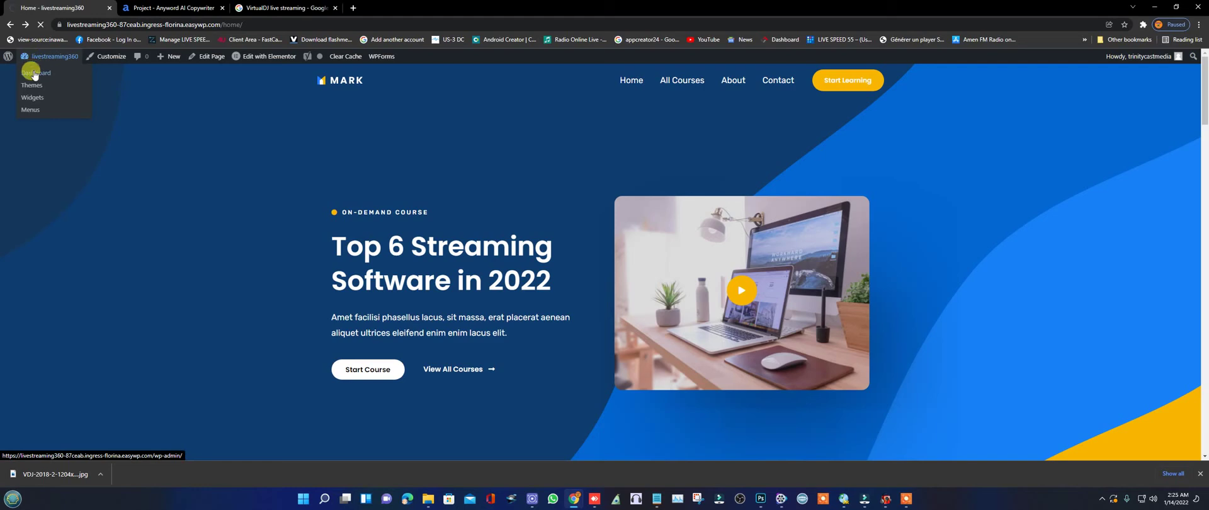
scroll(488, 167, down, 9)
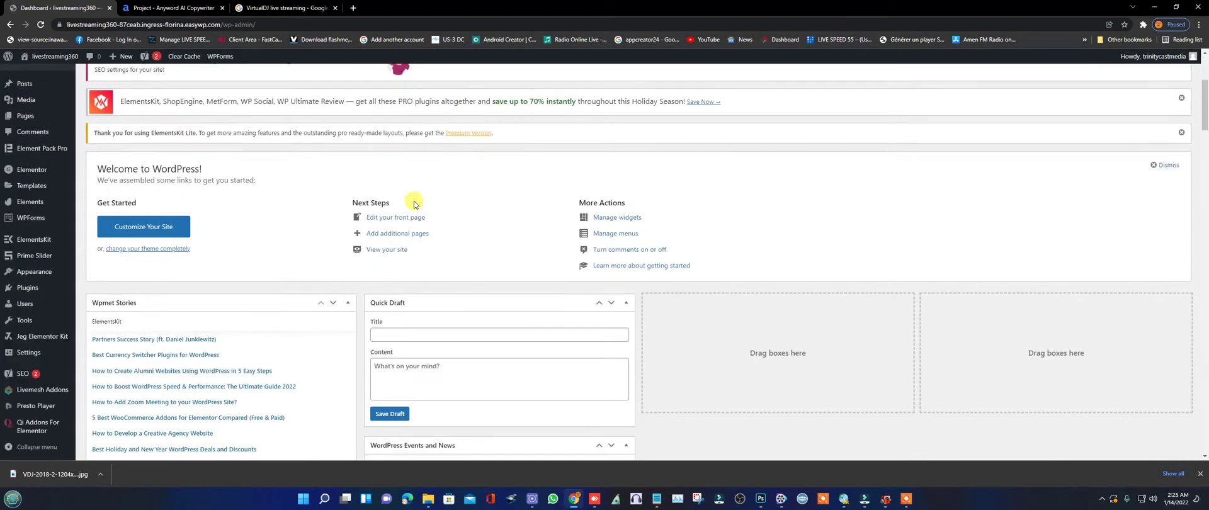
click(27, 117)
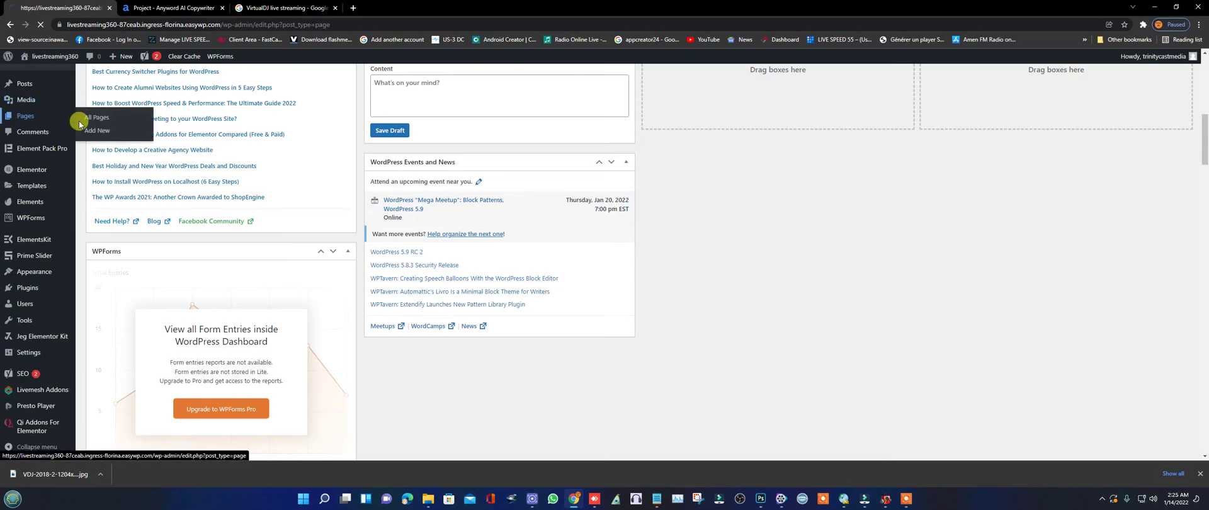
scroll(163, 324, down, 1)
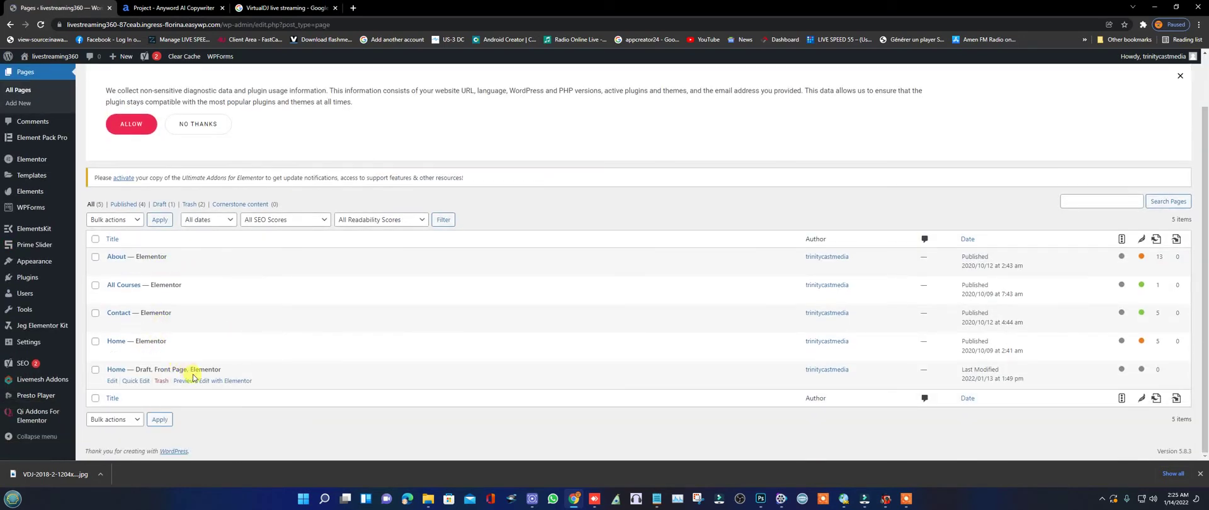
click(208, 355)
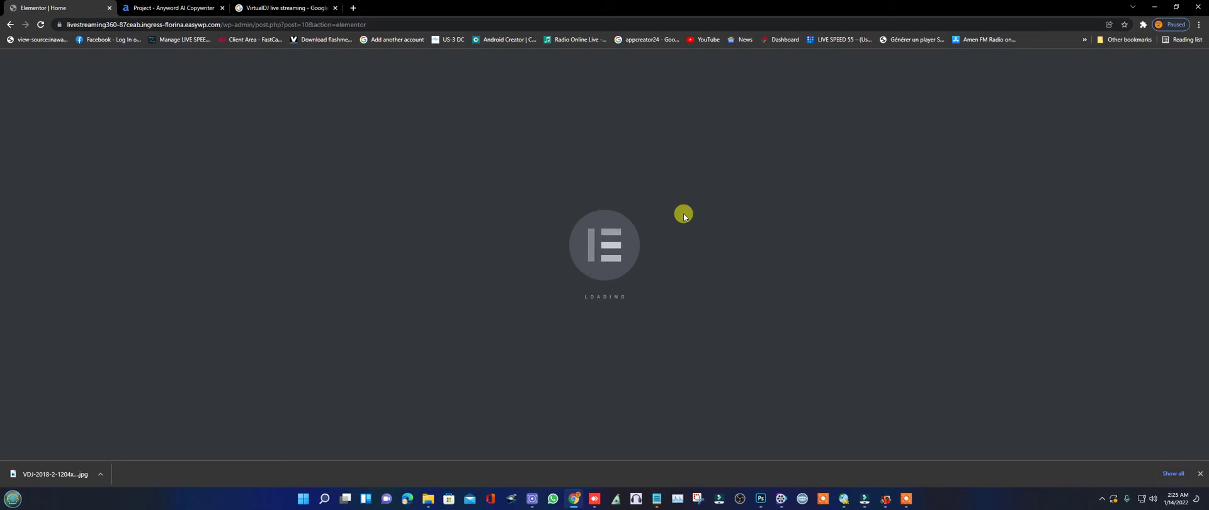
Delete the Call to Action section located between the second row of software columns and the All Access Membership section.
scroll(684, 215, down, 6)
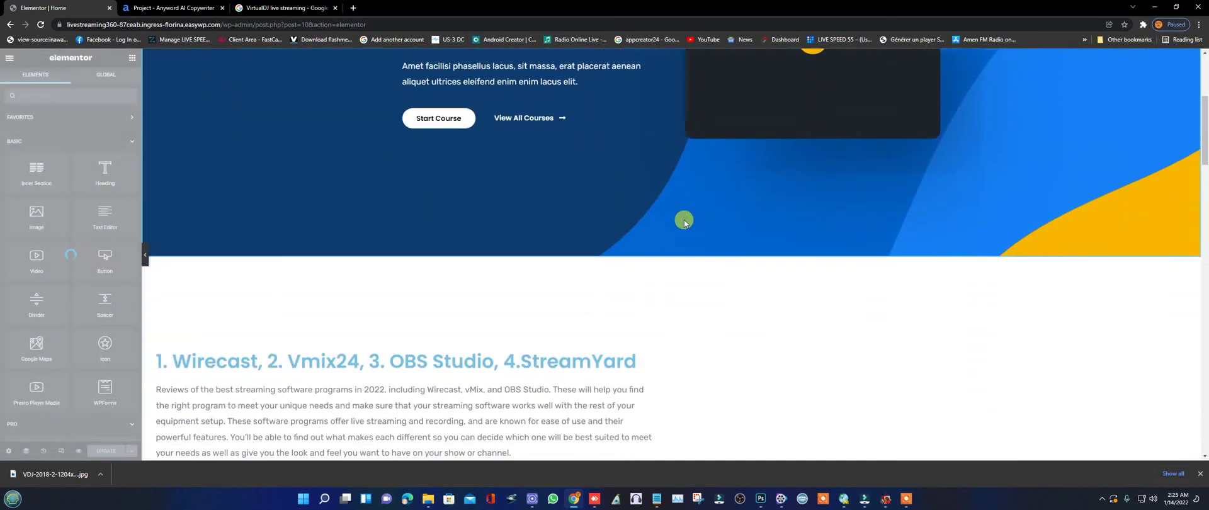
scroll(579, 242, up, 3)
scroll(585, 247, up, 3)
scroll(618, 273, down, 7)
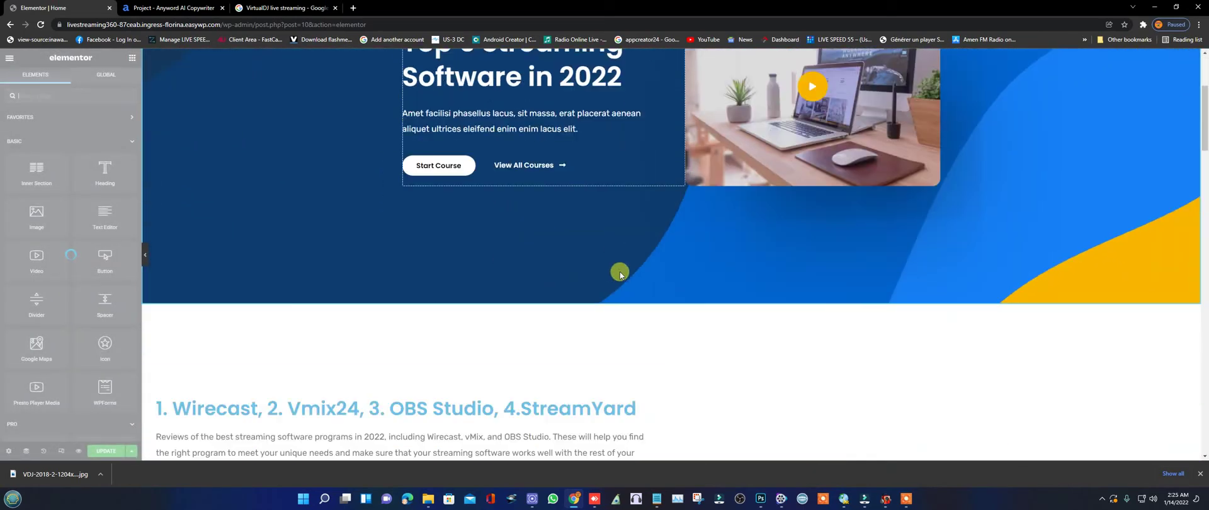
scroll(627, 274, down, 2)
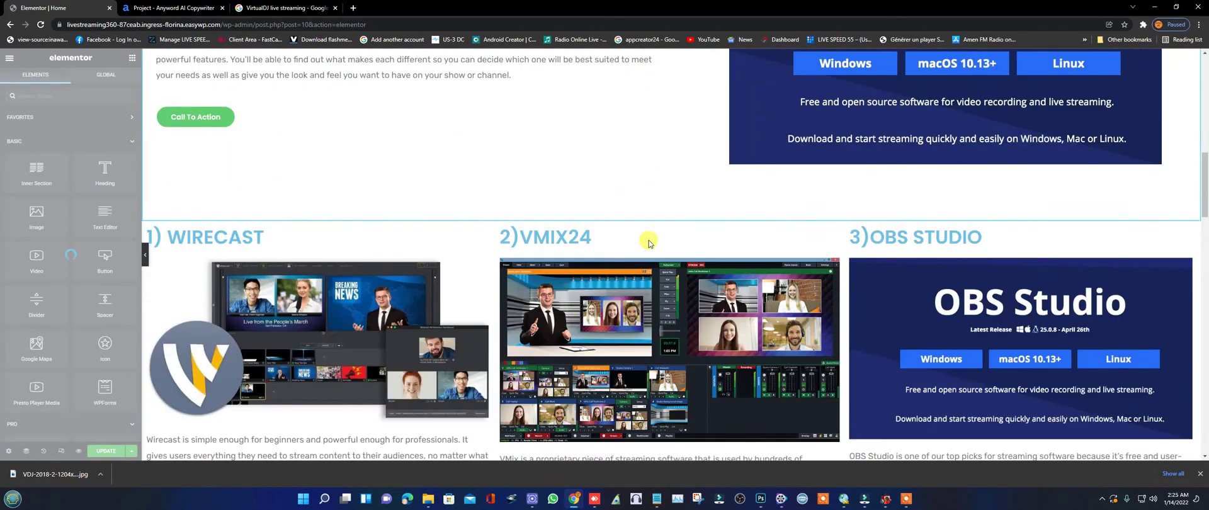
scroll(258, 239, down, 2)
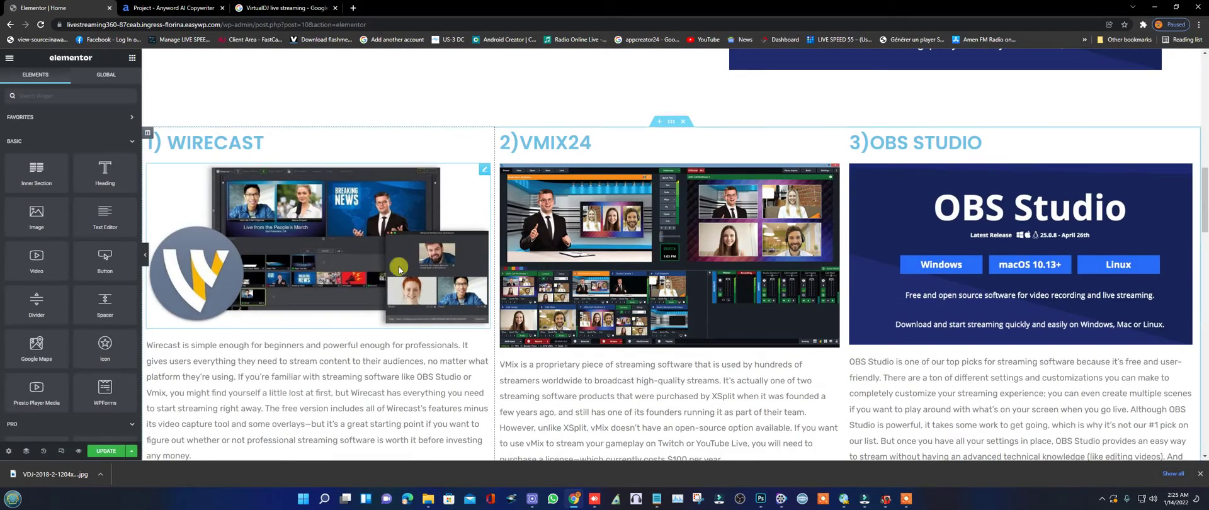
scroll(739, 251, up, 2)
scroll(746, 251, down, 4)
scroll(749, 251, down, 10)
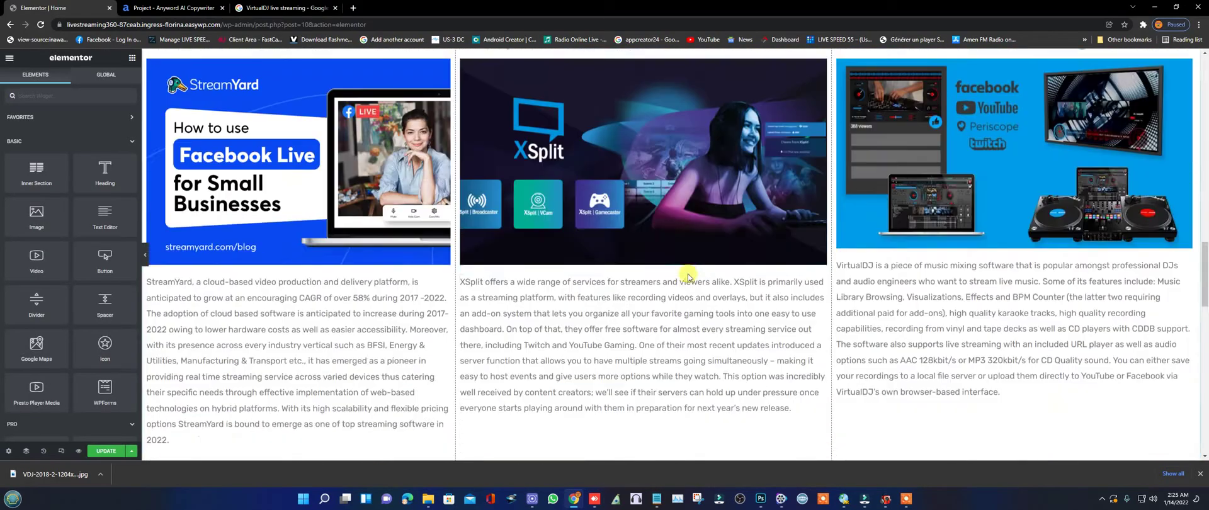
scroll(687, 136, up, 1)
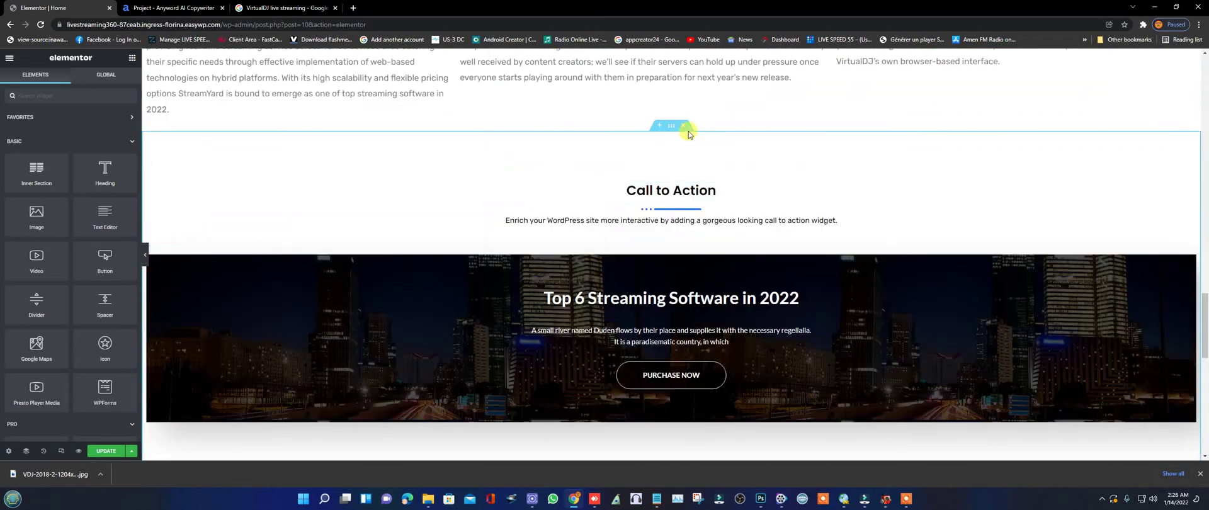
click(683, 127)
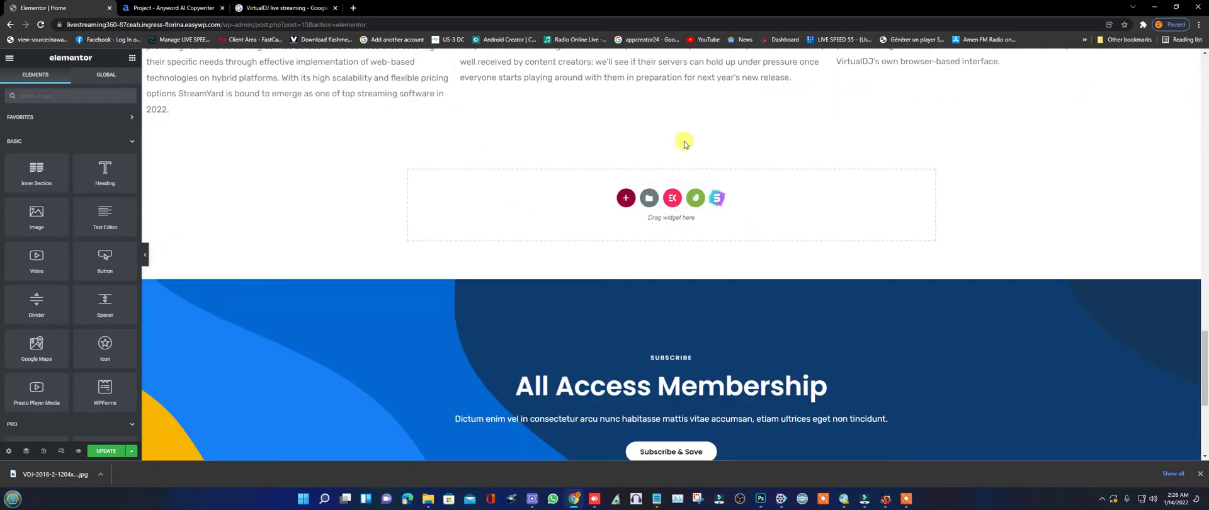
Check the remaining sections of the Home page and save the update.
scroll(693, 251, down, 2)
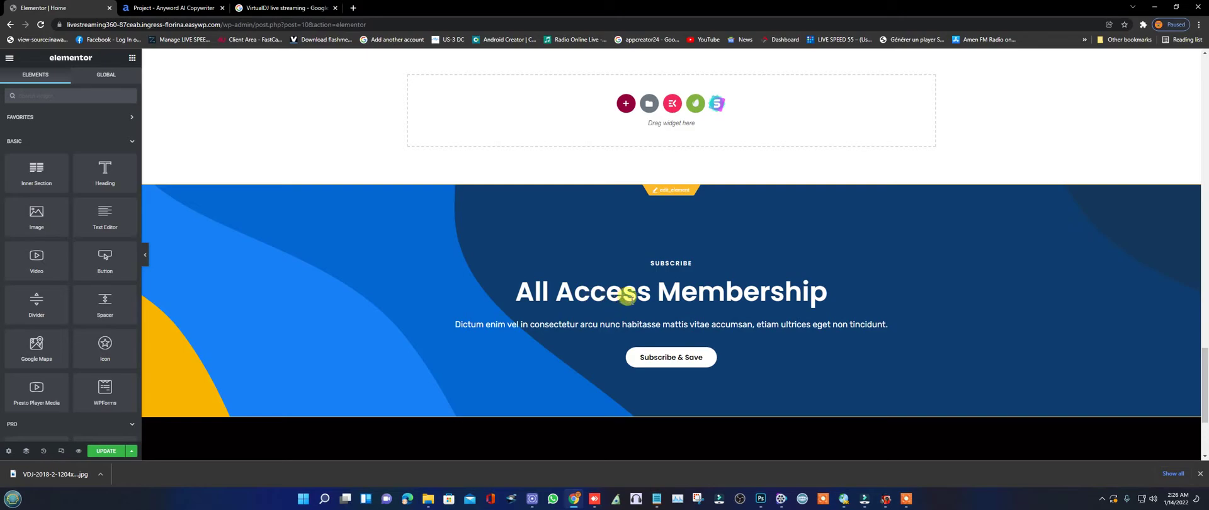
scroll(741, 307, up, 5)
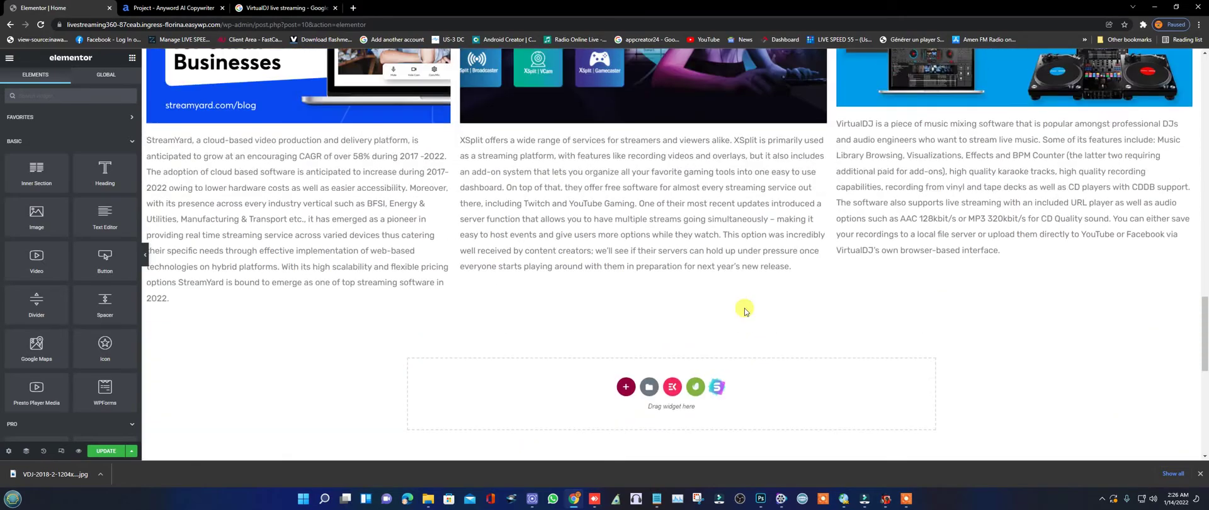
scroll(745, 310, up, 3)
scroll(749, 307, down, 4)
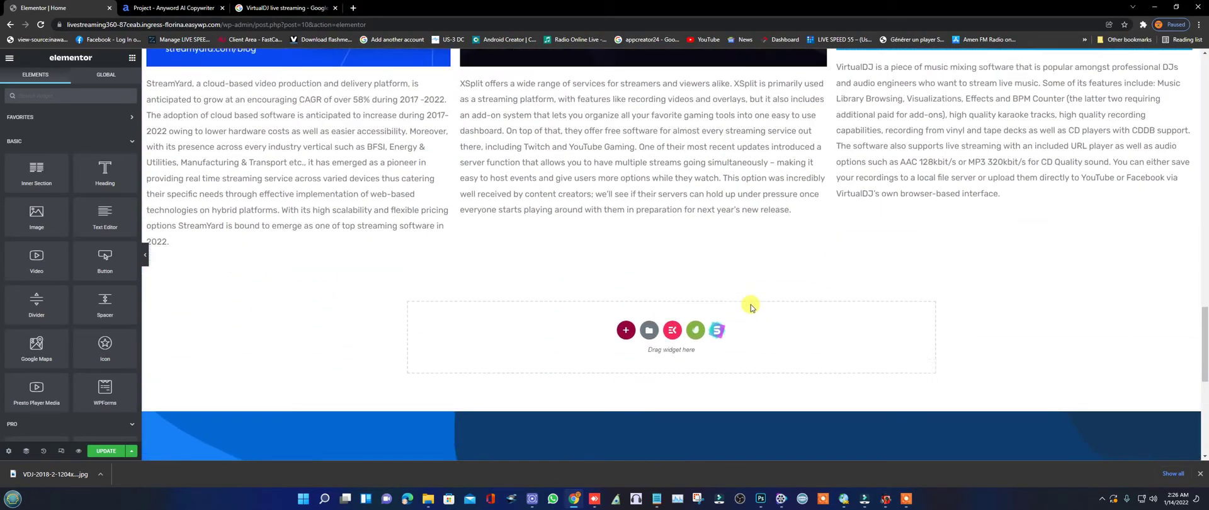
scroll(749, 307, up, 10)
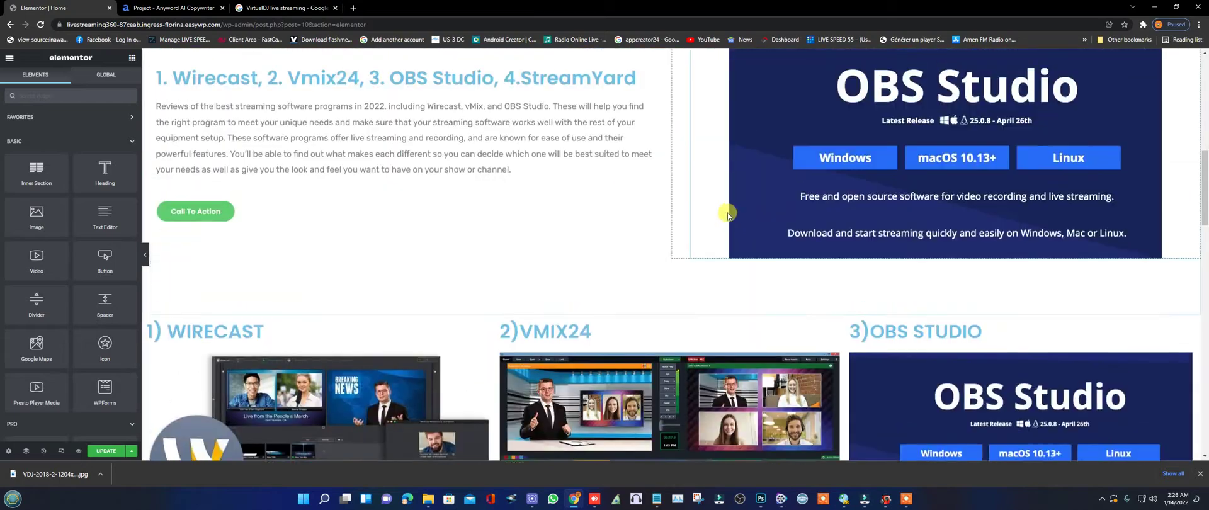
scroll(727, 214, up, 10)
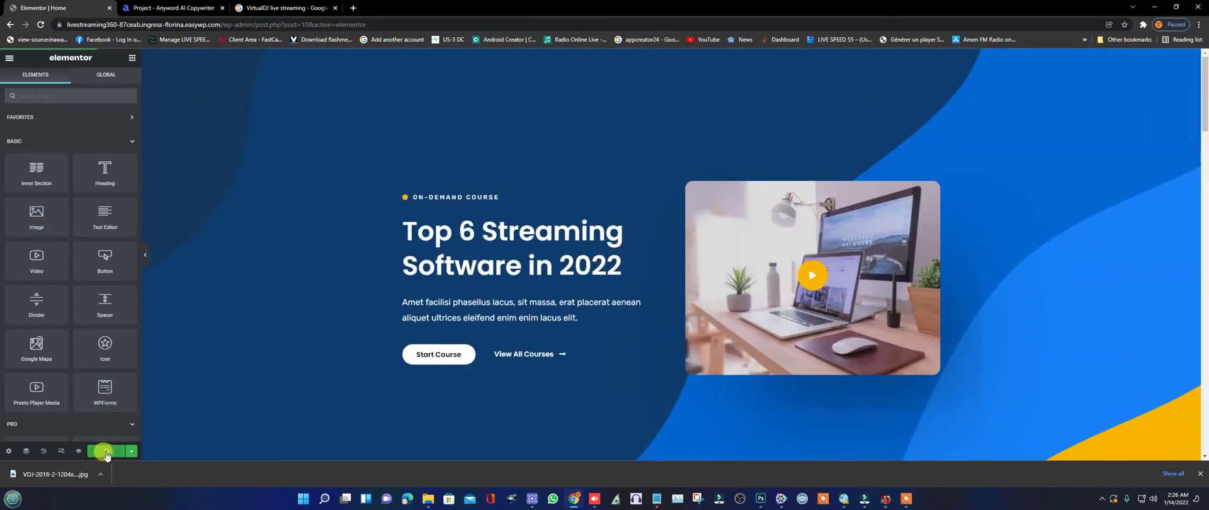
click(106, 452)
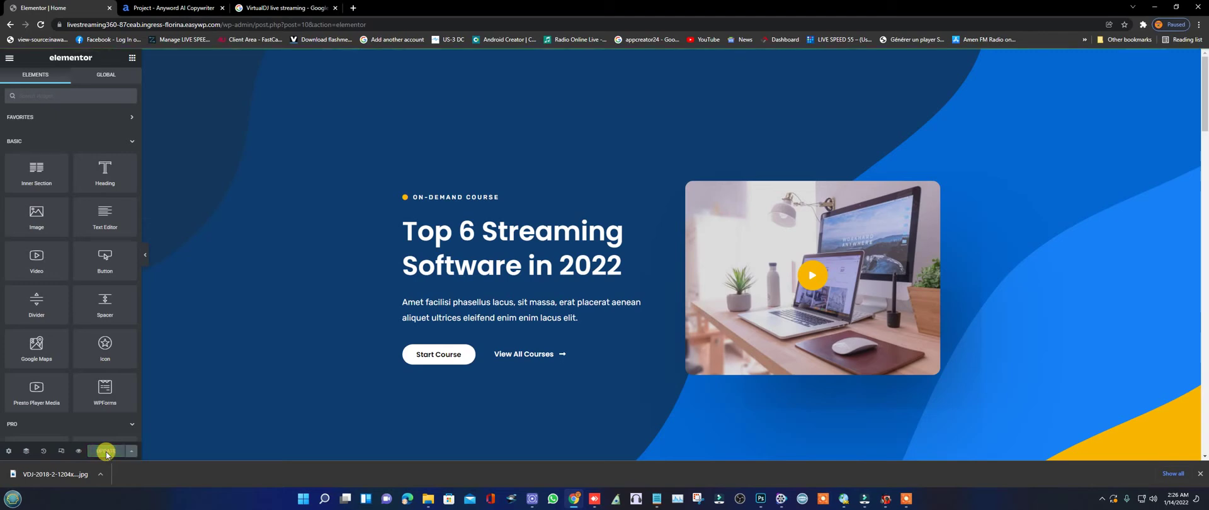
Leave the Elementor editor for the WordPress admin, open the posts list and create a new post.
click(10, 25)
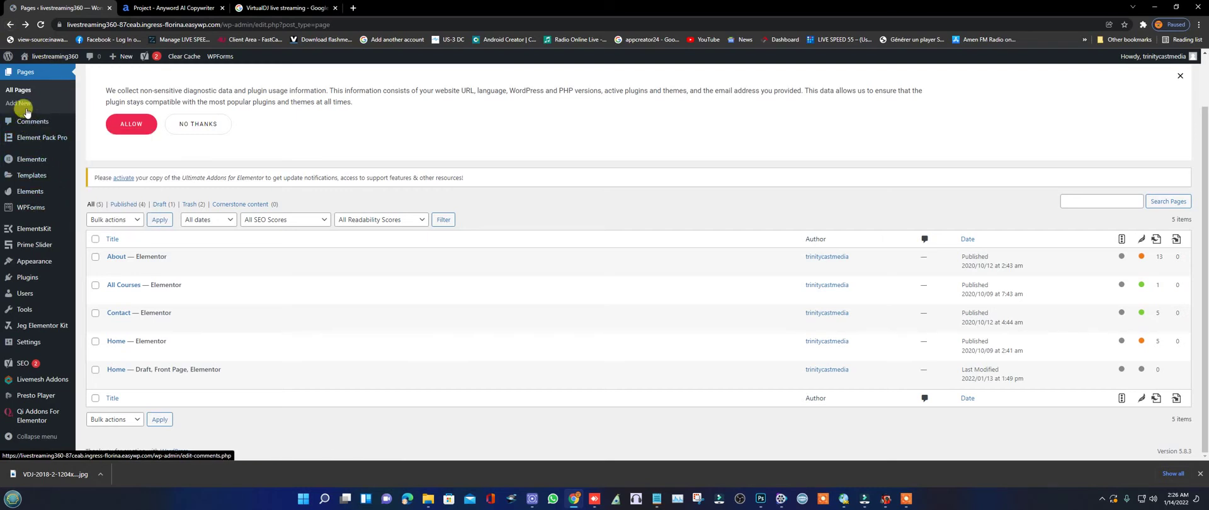
scroll(32, 101, up, 1)
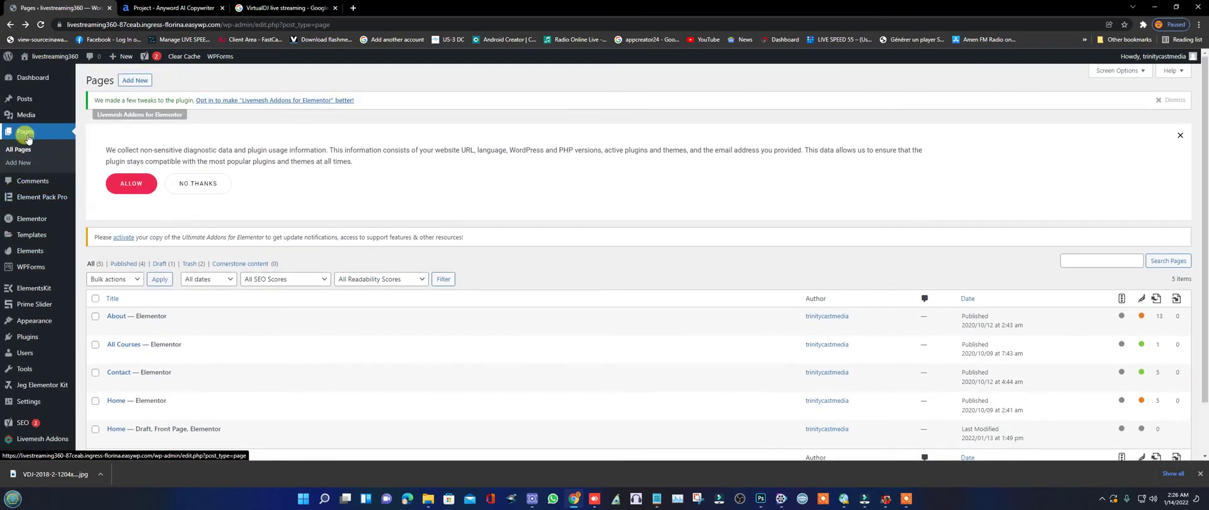
mouse_move(11, 100)
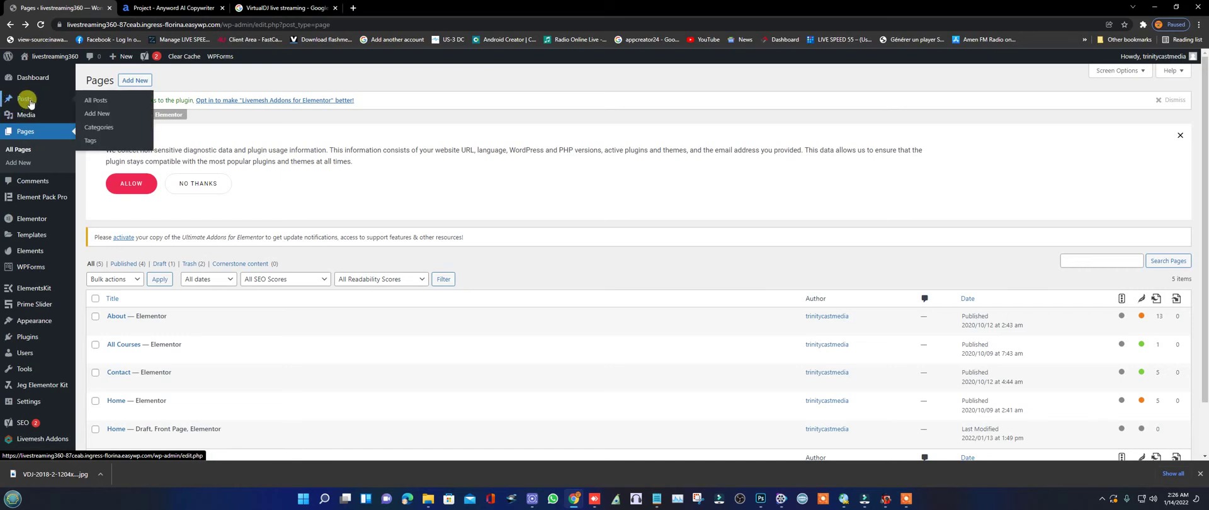
click(100, 103)
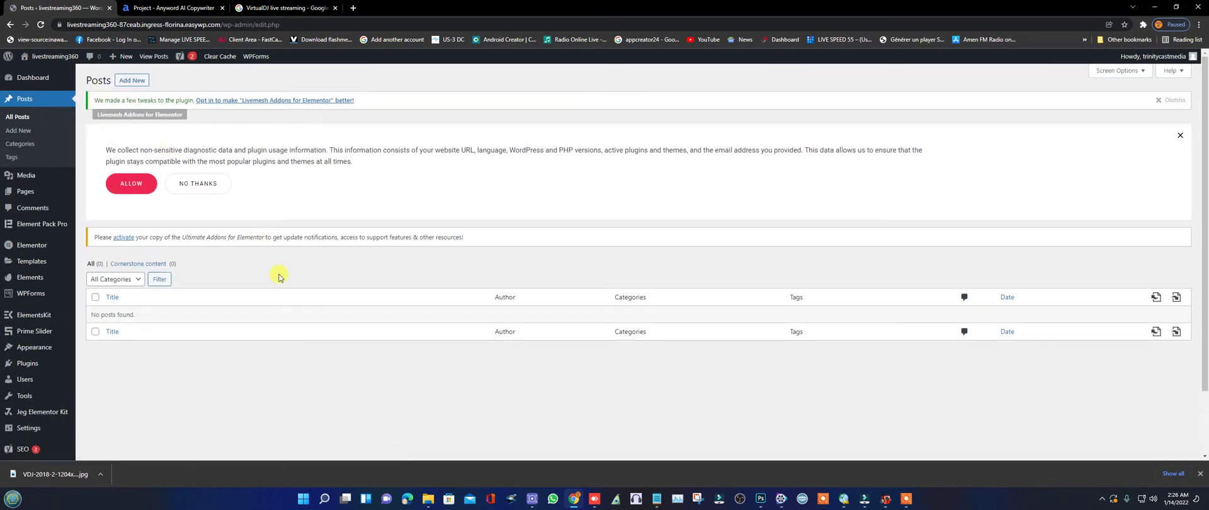
click(132, 82)
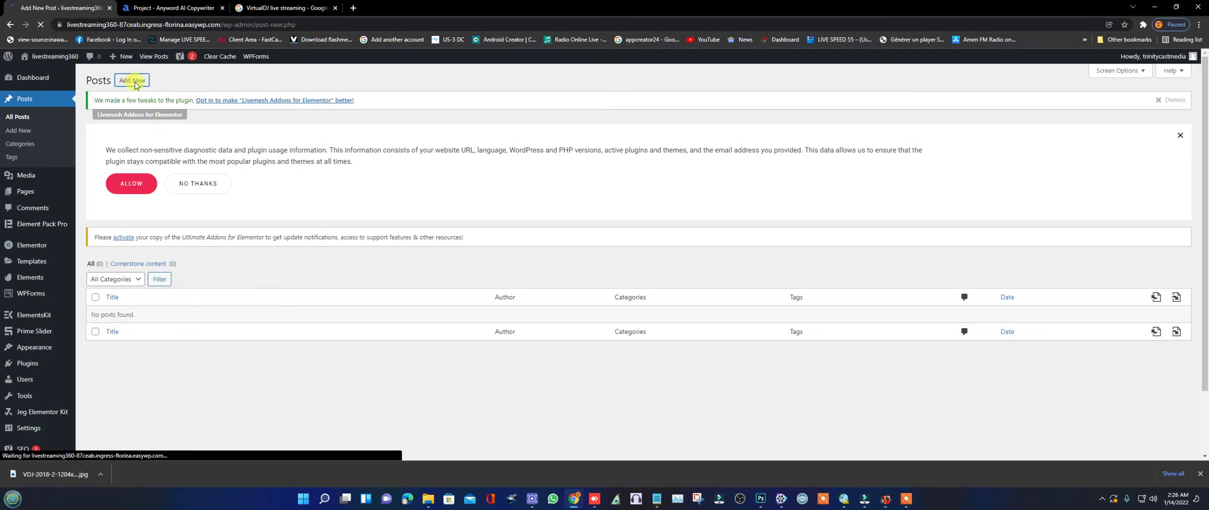
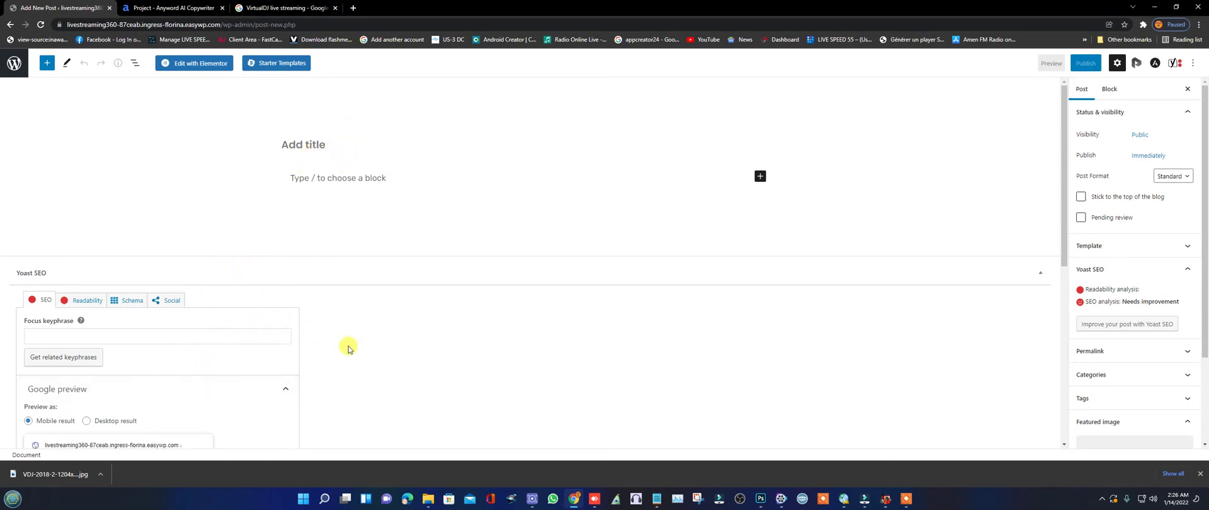
scroll(346, 346, down, 3)
scroll(326, 375, up, 3)
Switch to the Anyword project and copy the whole "Top 5 Streaming Software in 2022" blog post to the clipboard.
click(174, 8)
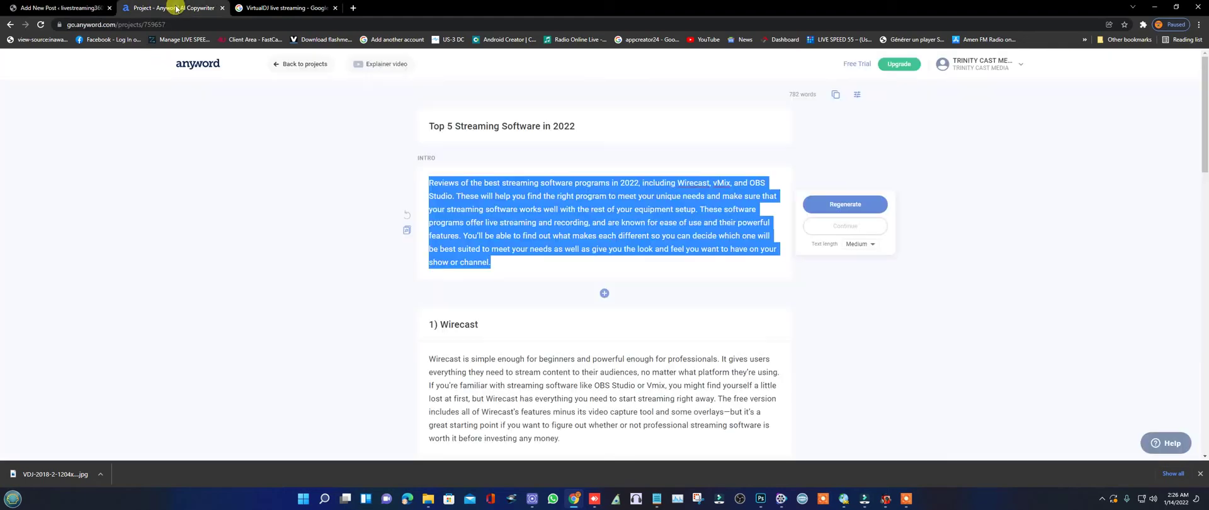
click(782, 304)
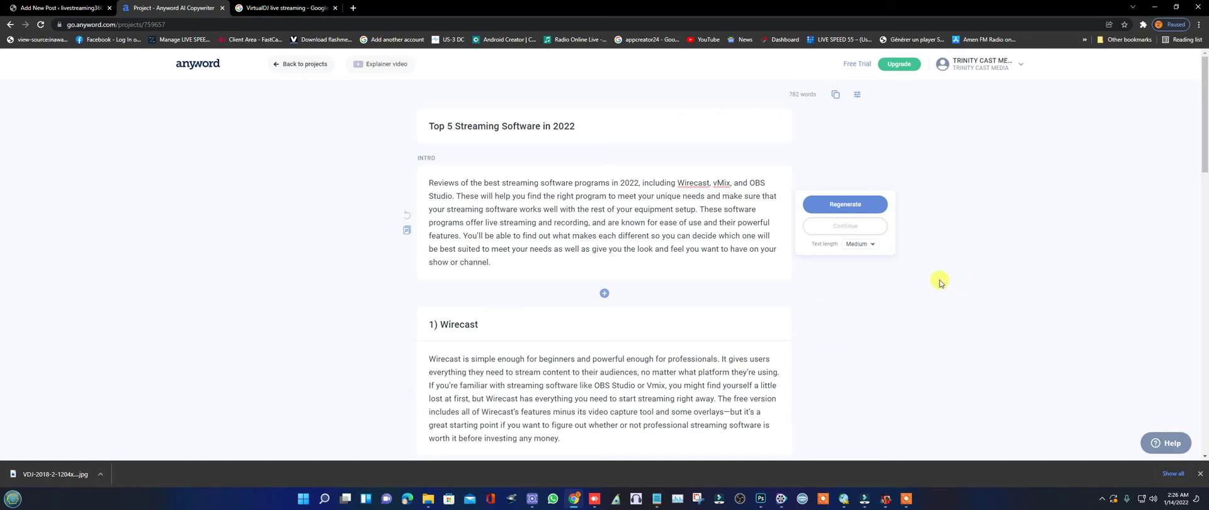
click(835, 95)
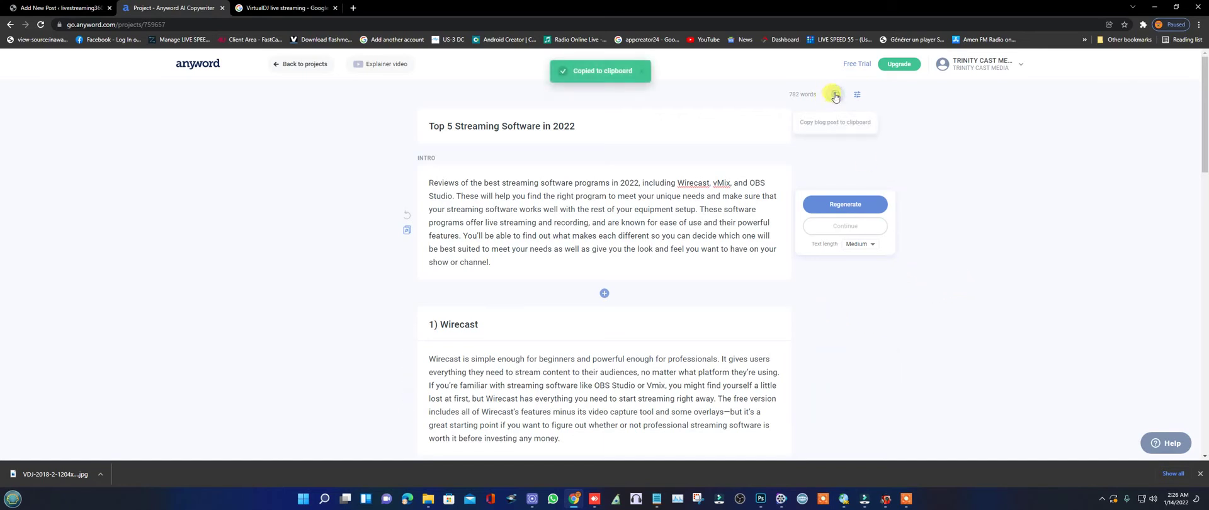
Switch to the new WordPress post and paste the copied Anyword article in at the title.
click(42, 8)
click(308, 147)
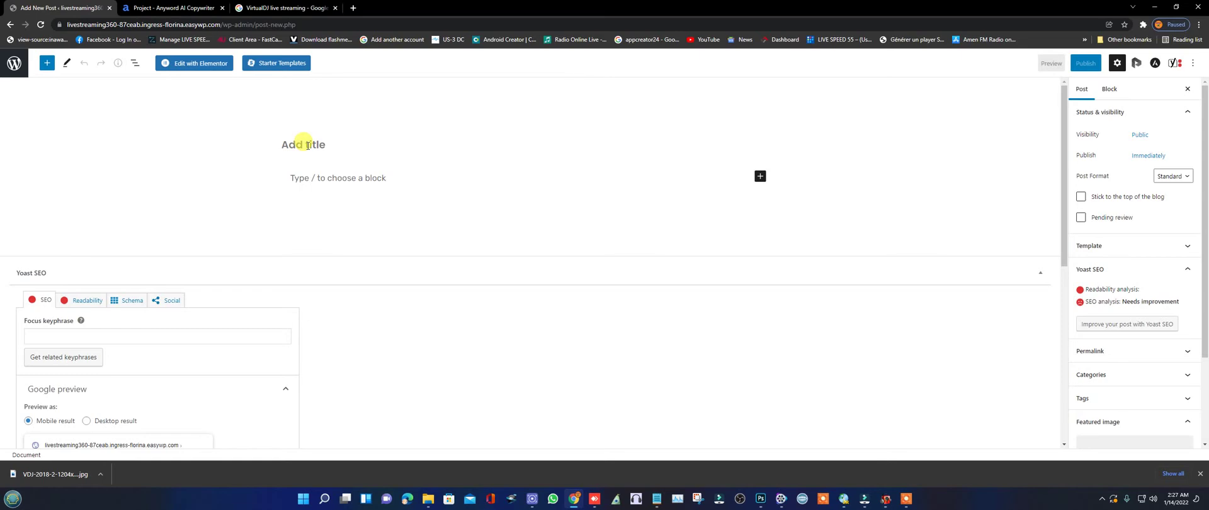
right_click(308, 145)
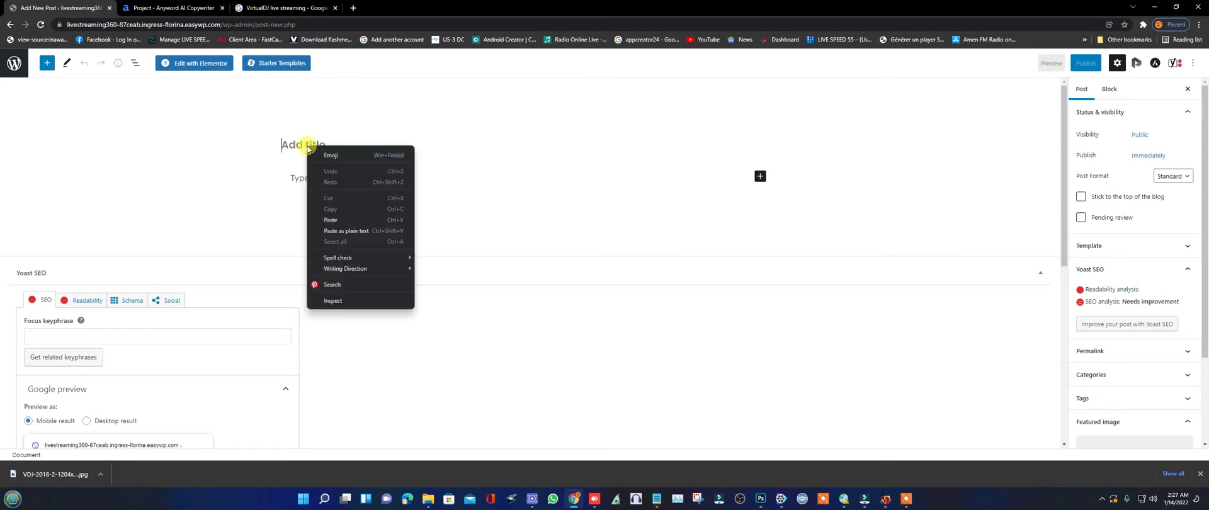
click(327, 221)
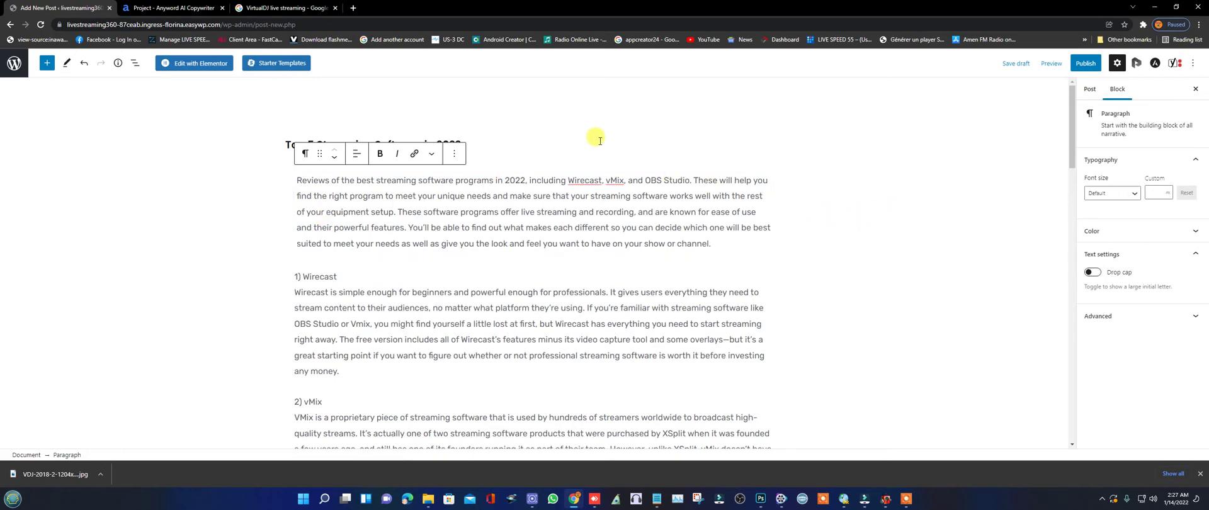
click(561, 131)
Check the pasted "Top 5 Streaming Software in 2022" article down to the VirtualDJ section and publish the post.
scroll(688, 234, down, 10)
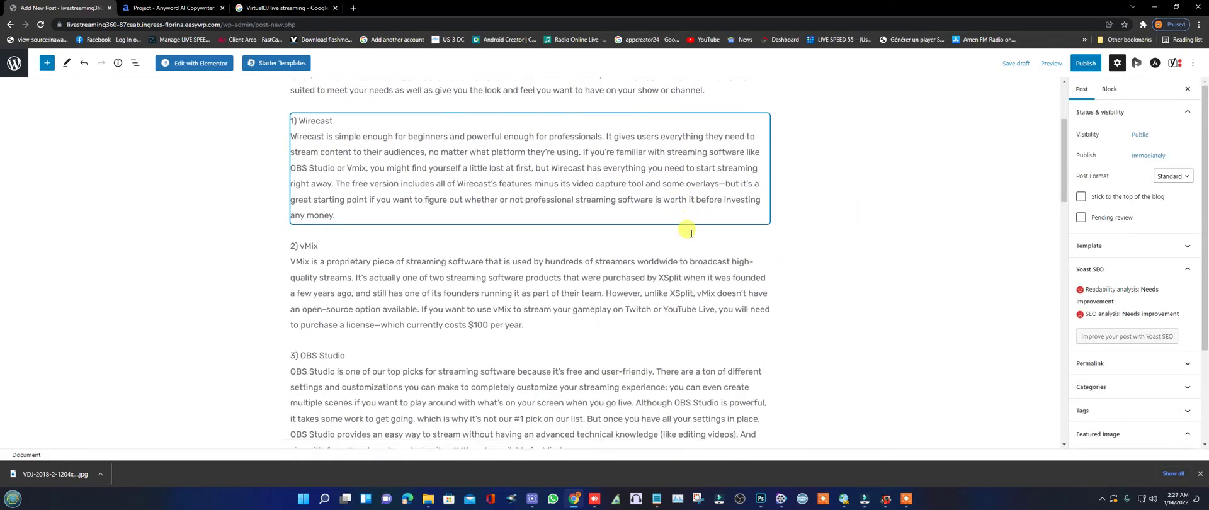
scroll(687, 234, down, 5)
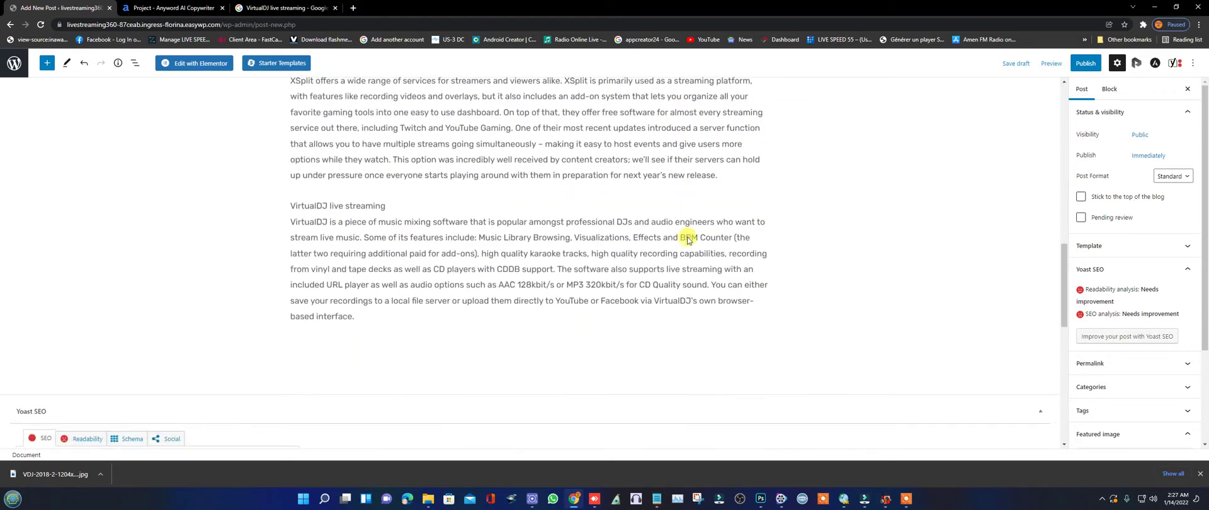
scroll(680, 243, up, 3)
scroll(679, 246, up, 12)
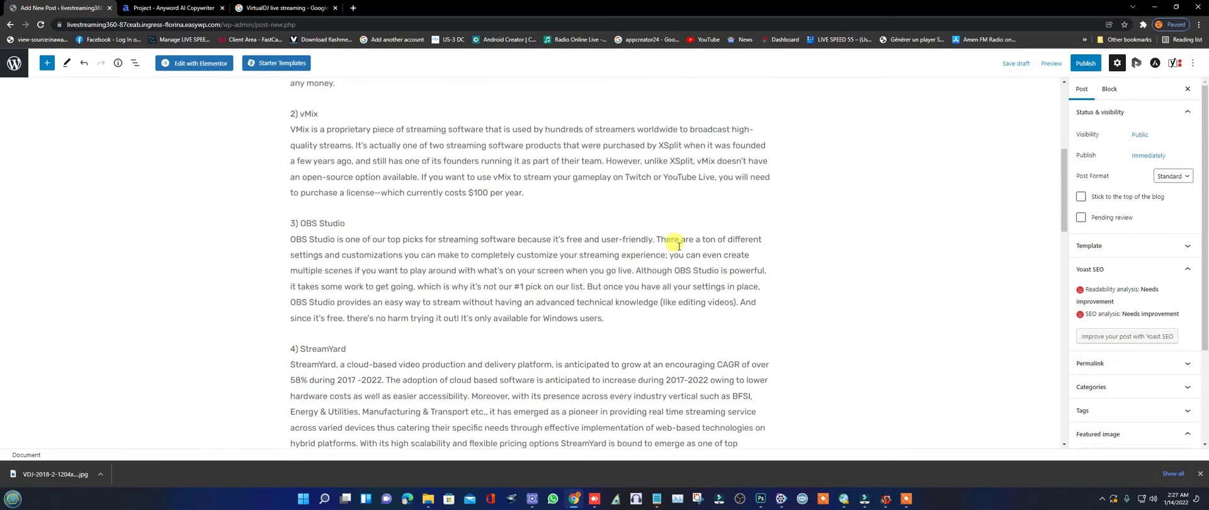
scroll(675, 244, up, 1)
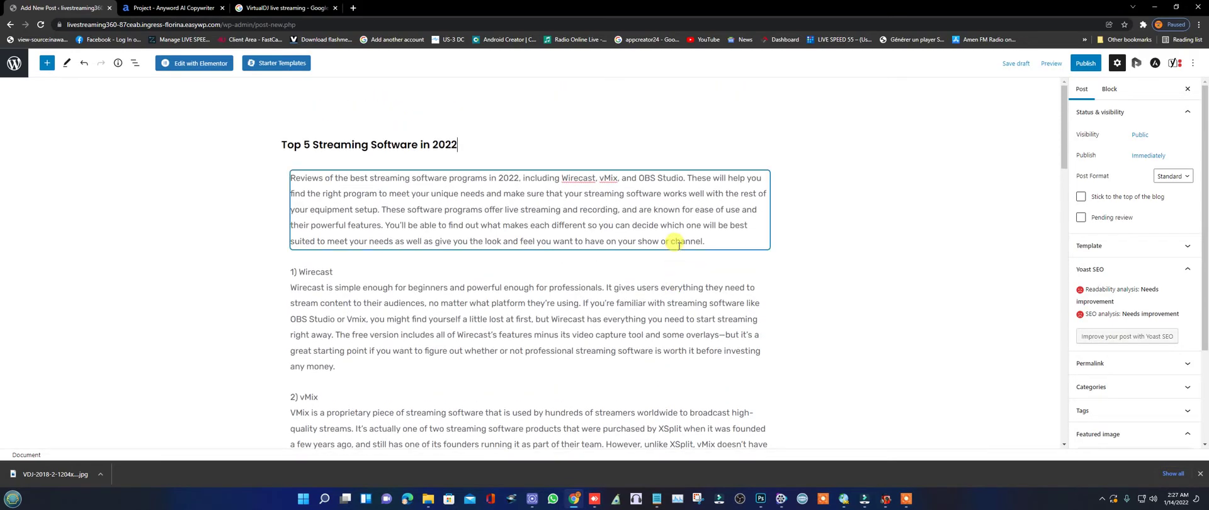
click(1084, 63)
click(1109, 64)
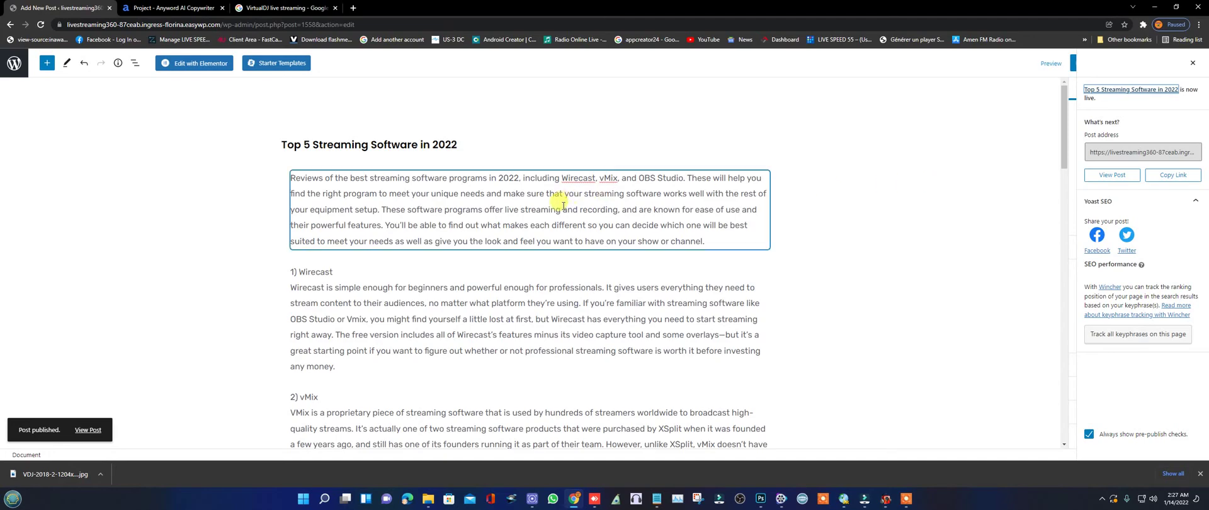
Review the published post's content and add an Image block between the Wirecast and vMix paragraphs.
scroll(562, 204, down, 15)
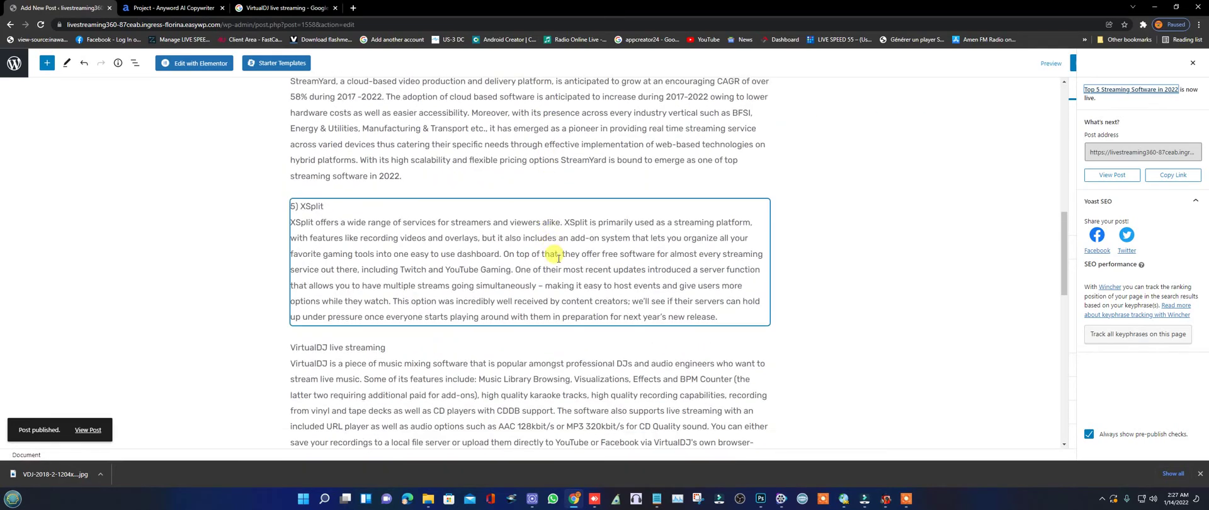
scroll(558, 258, down, 10)
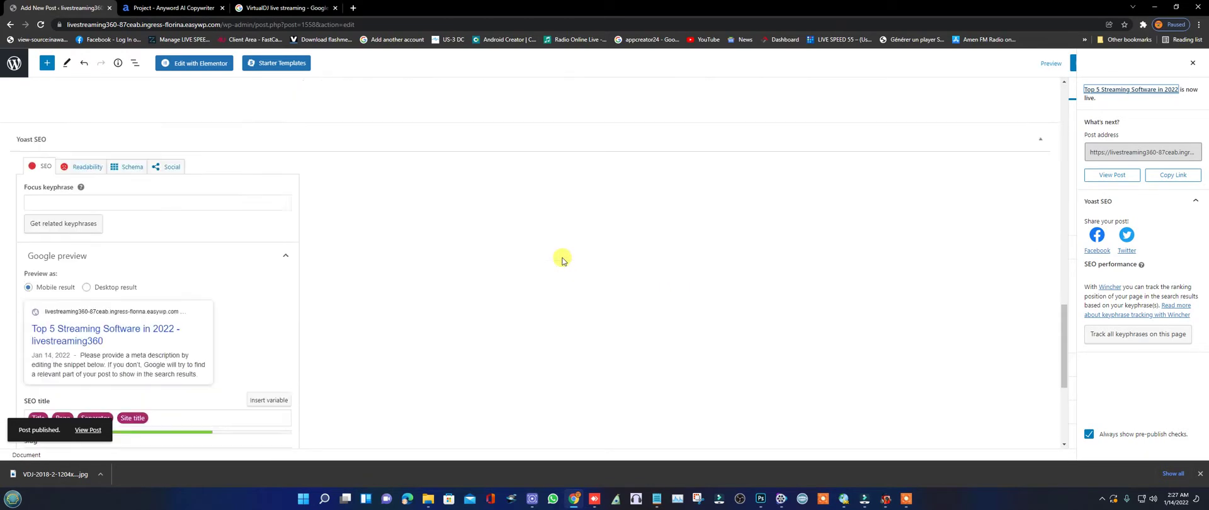
scroll(562, 258, down, 2)
scroll(562, 259, up, 15)
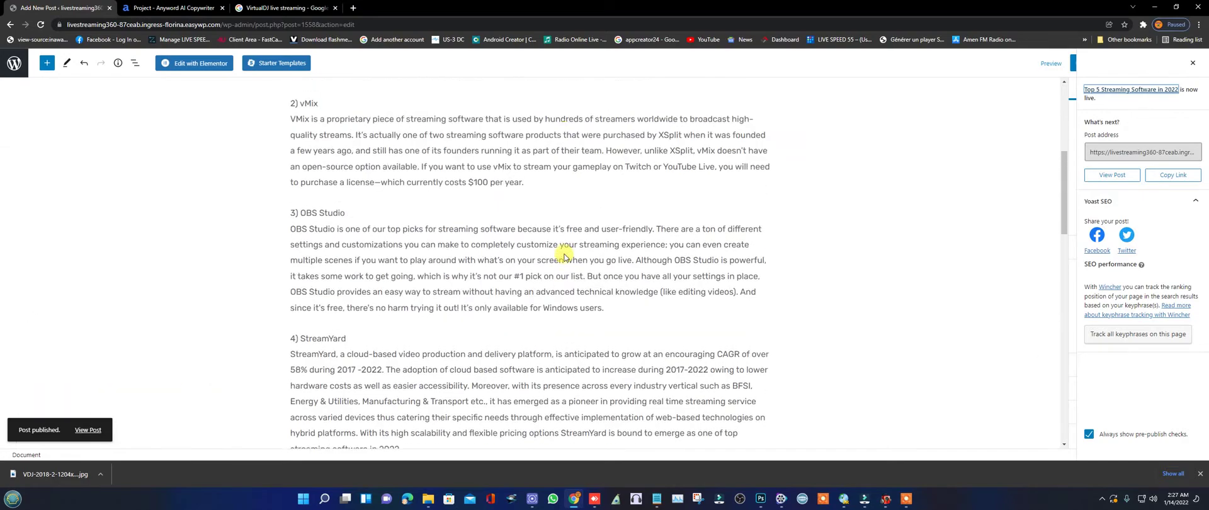
scroll(563, 257, up, 5)
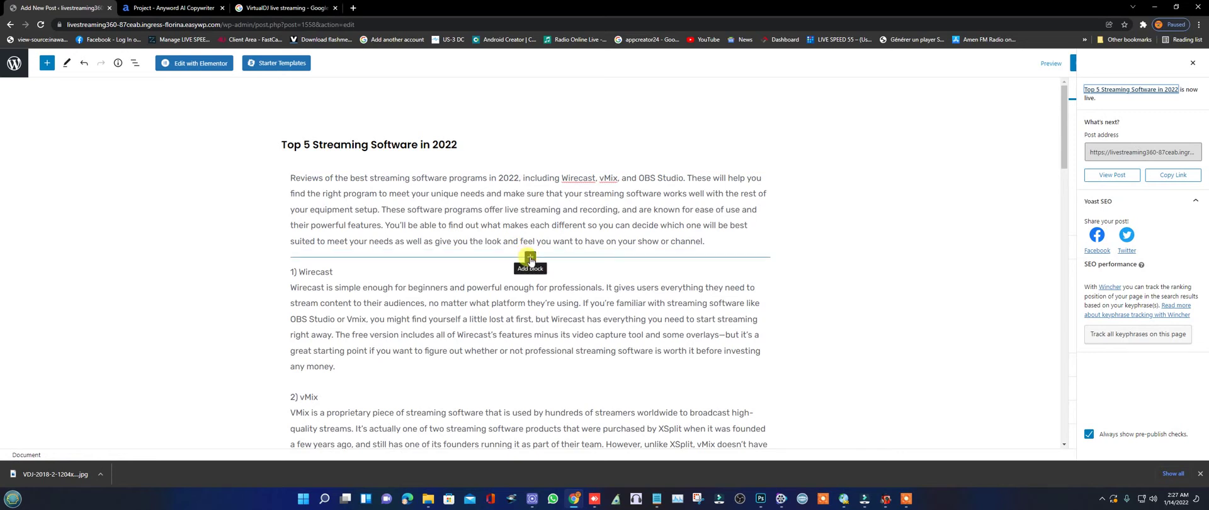
scroll(523, 258, down, 1)
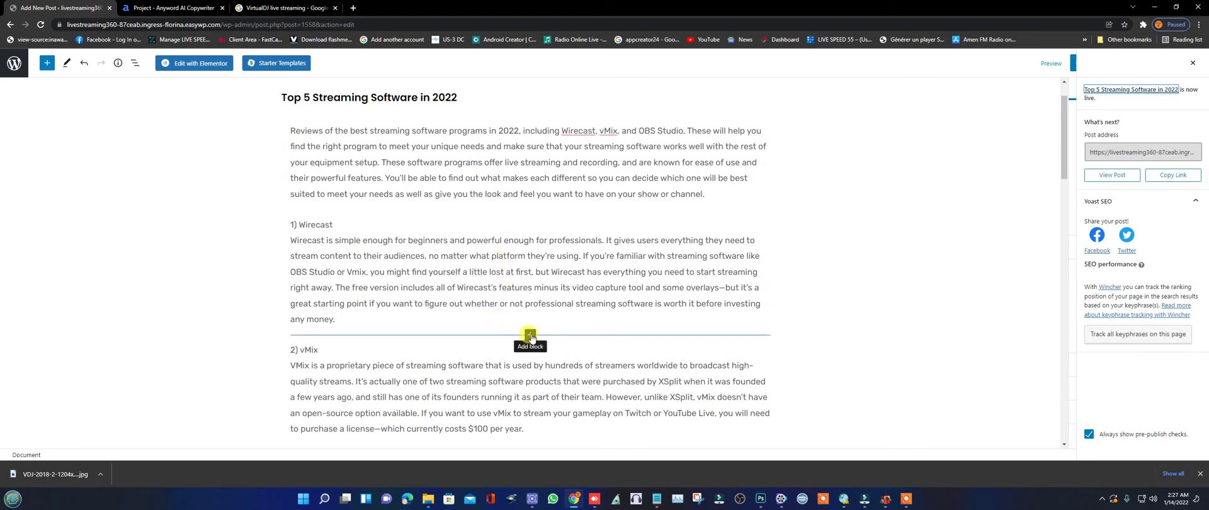
click(530, 335)
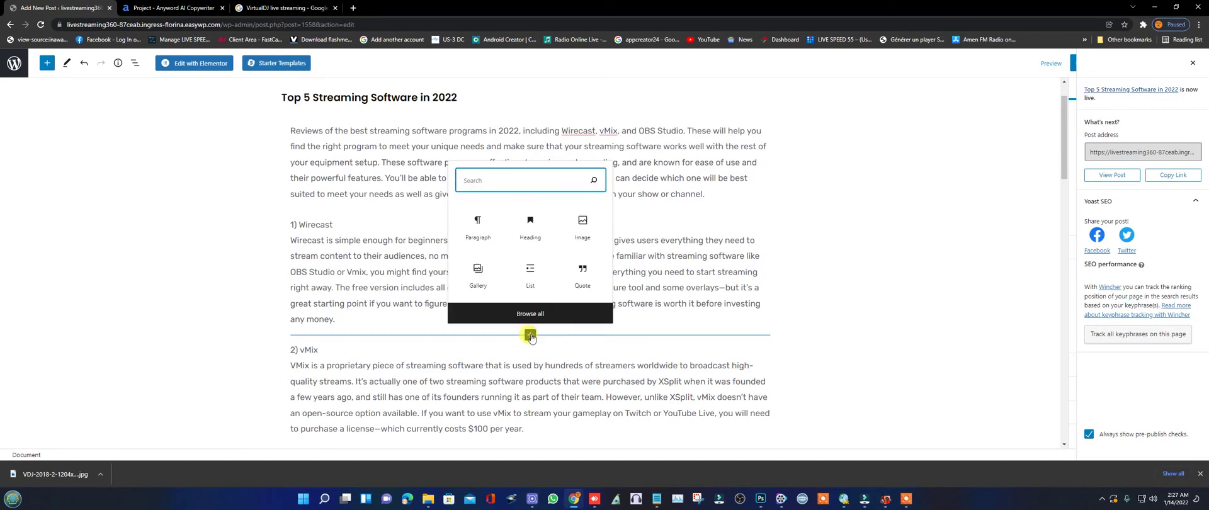
click(579, 225)
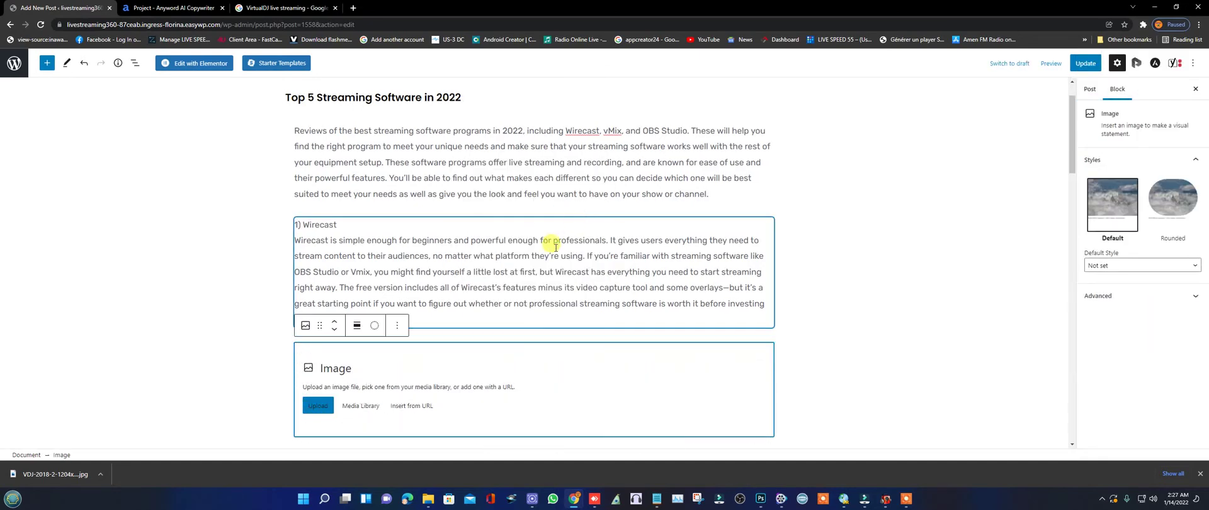
click(322, 408)
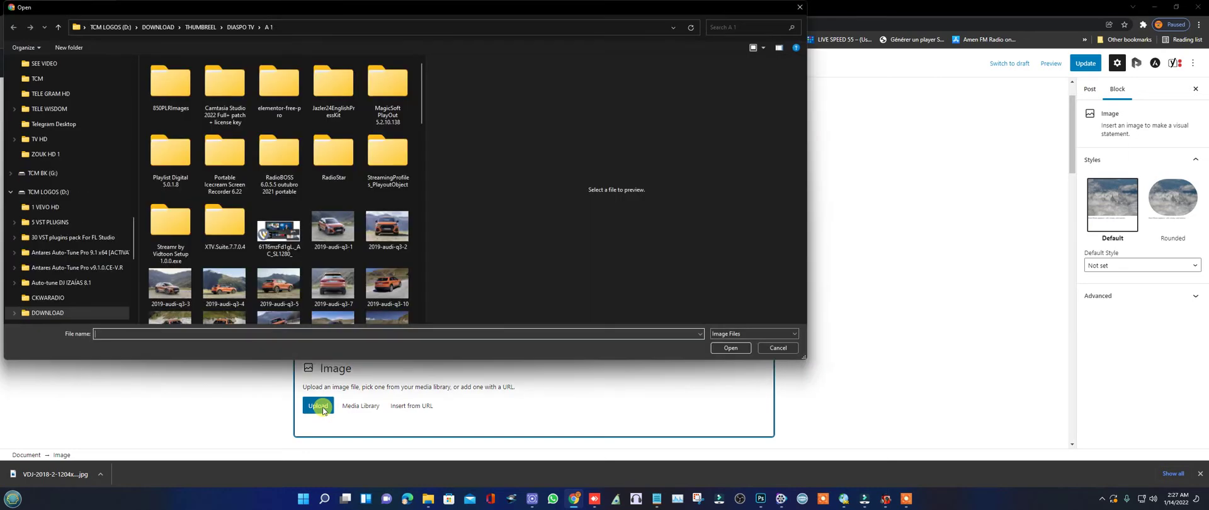
scroll(371, 188, down, 5)
scroll(377, 167, up, 5)
click(801, 7)
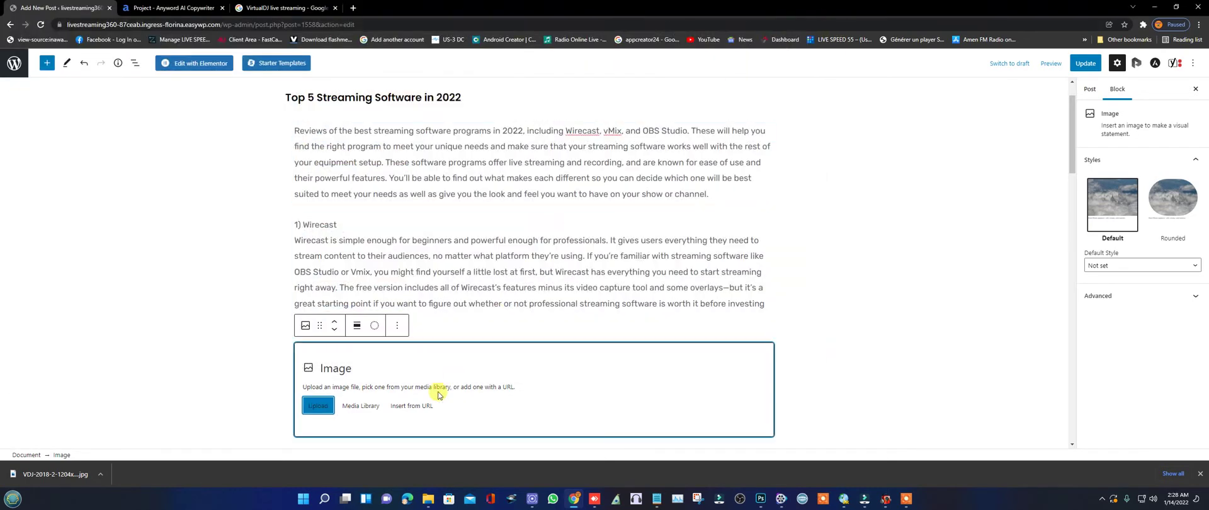
Fill the Image block below the Wirecast paragraph with the Wirecast picture from the media library.
click(363, 408)
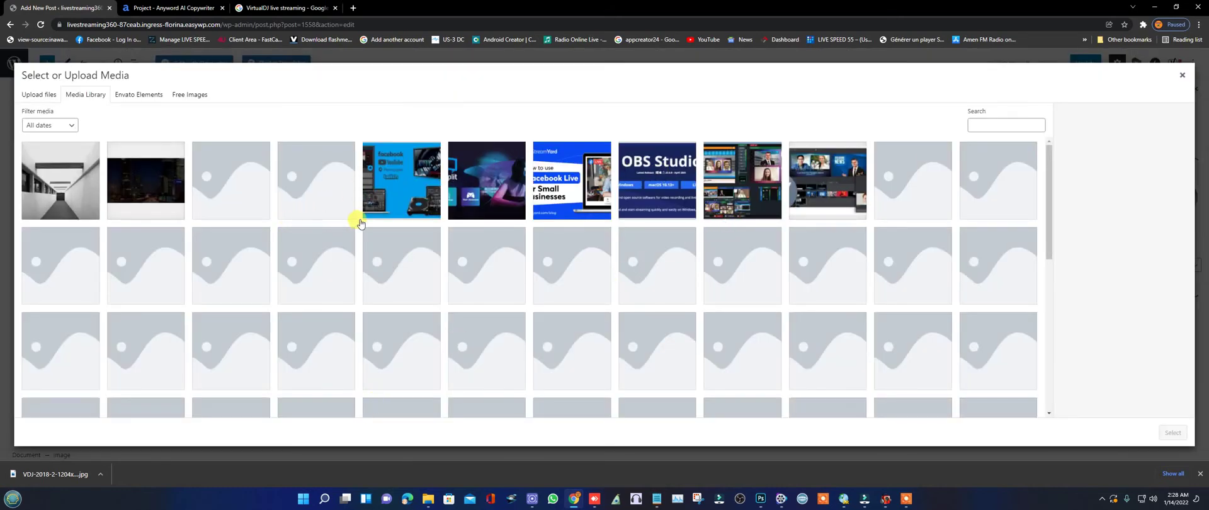
click(798, 174)
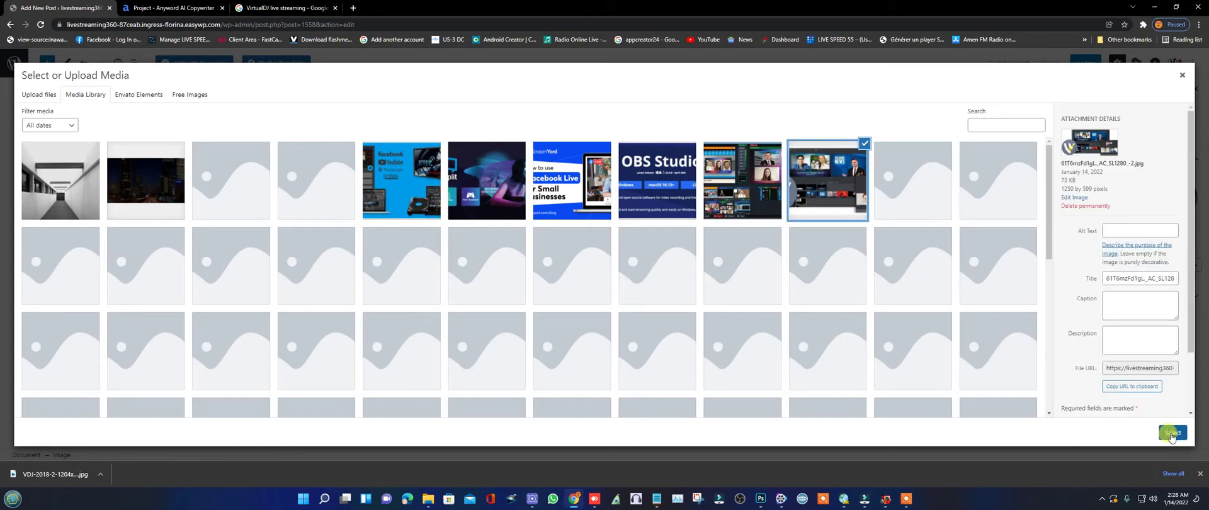
click(1172, 433)
scroll(698, 310, down, 3)
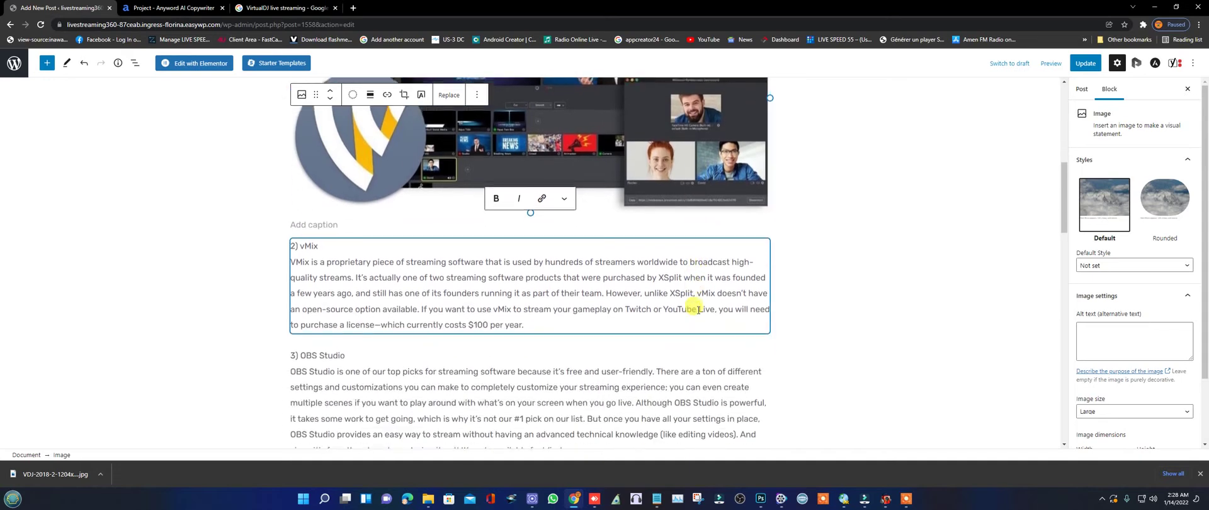
scroll(693, 309, up, 3)
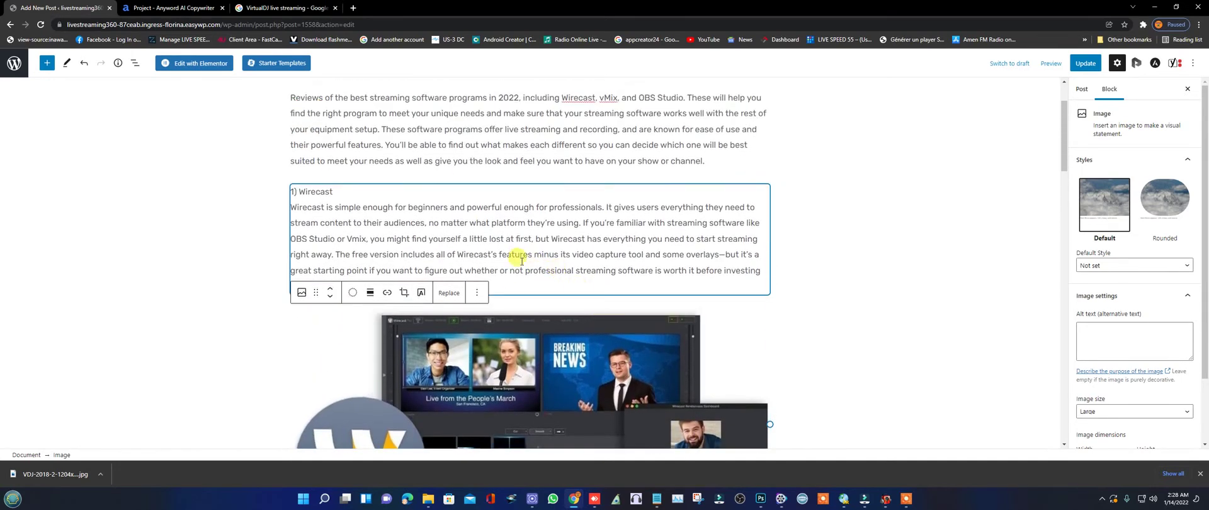
Add an Image block between the vMix and OBS Studio paragraphs and fill it with the vMix call screenshot from the media library.
scroll(495, 260, down, 4)
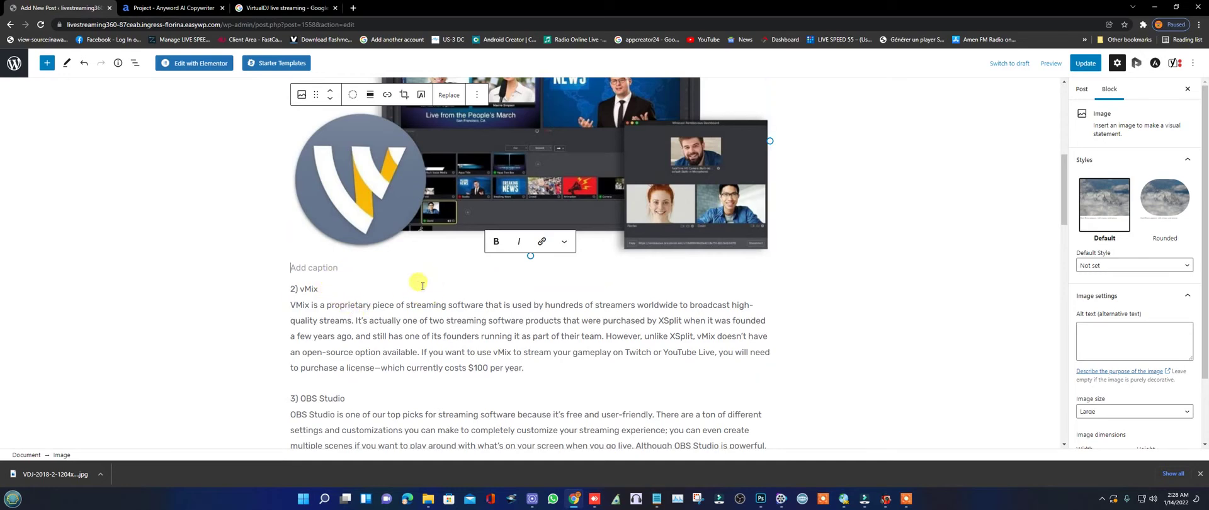
scroll(334, 299, down, 2)
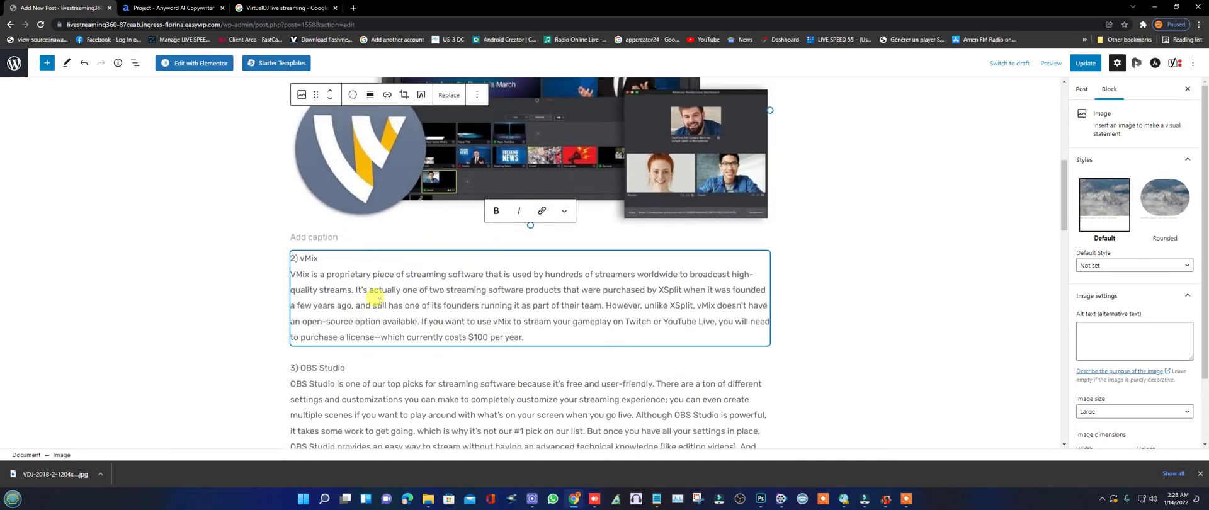
scroll(411, 294, down, 1)
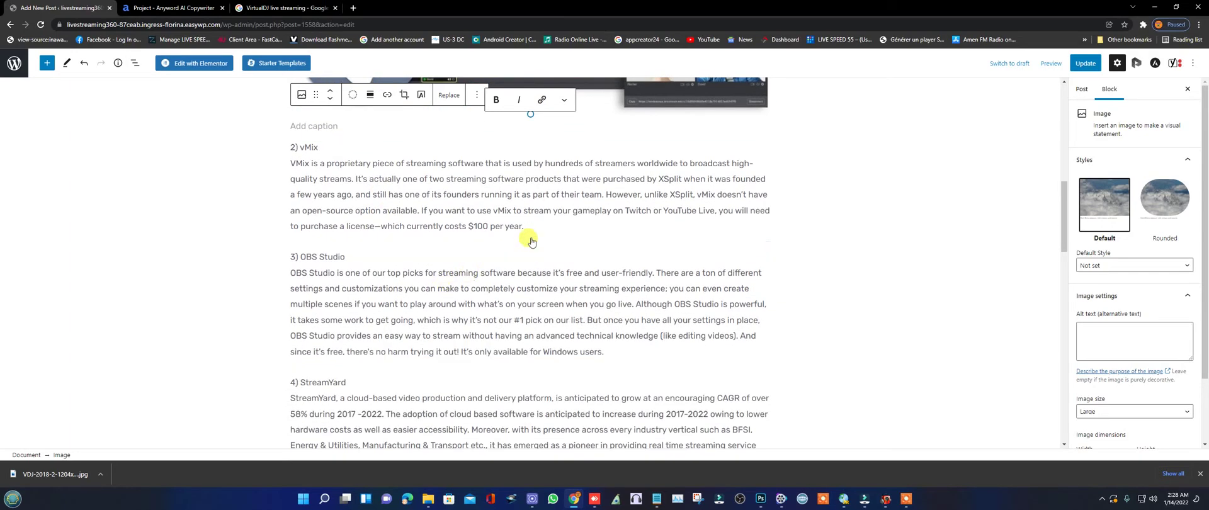
click(529, 243)
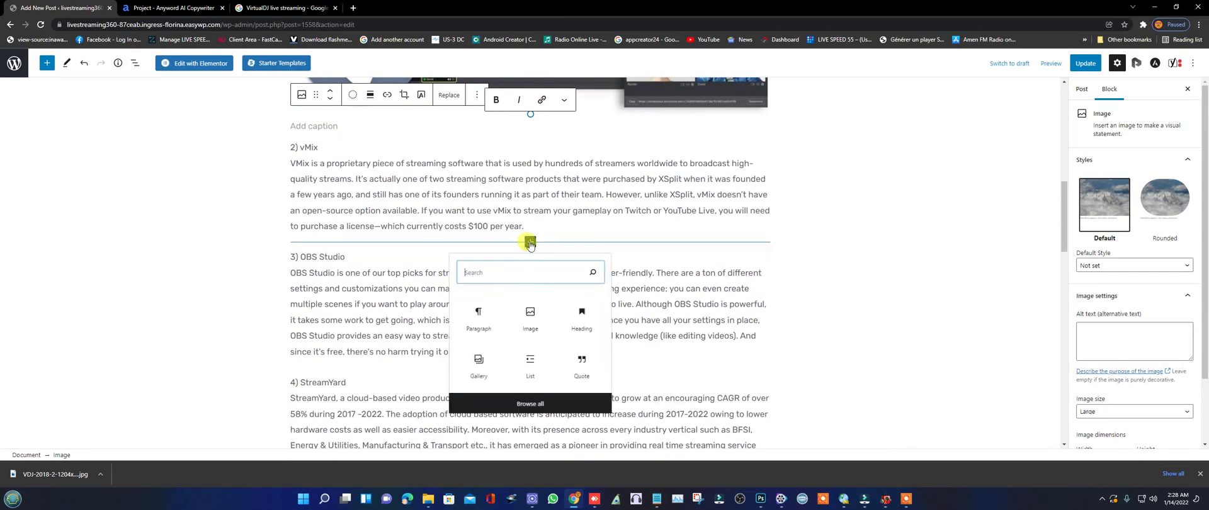
click(530, 321)
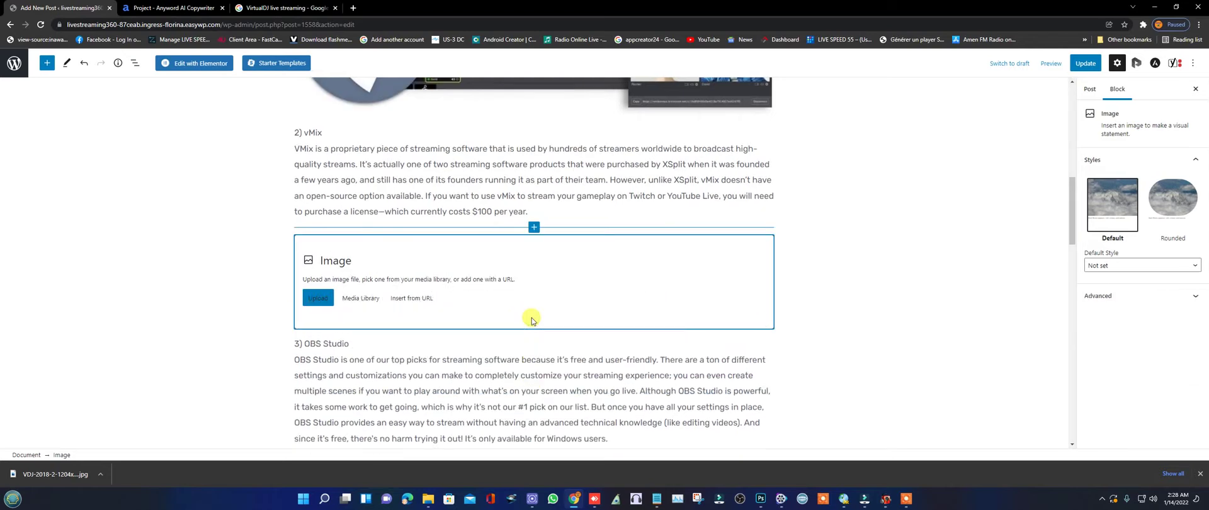
click(358, 298)
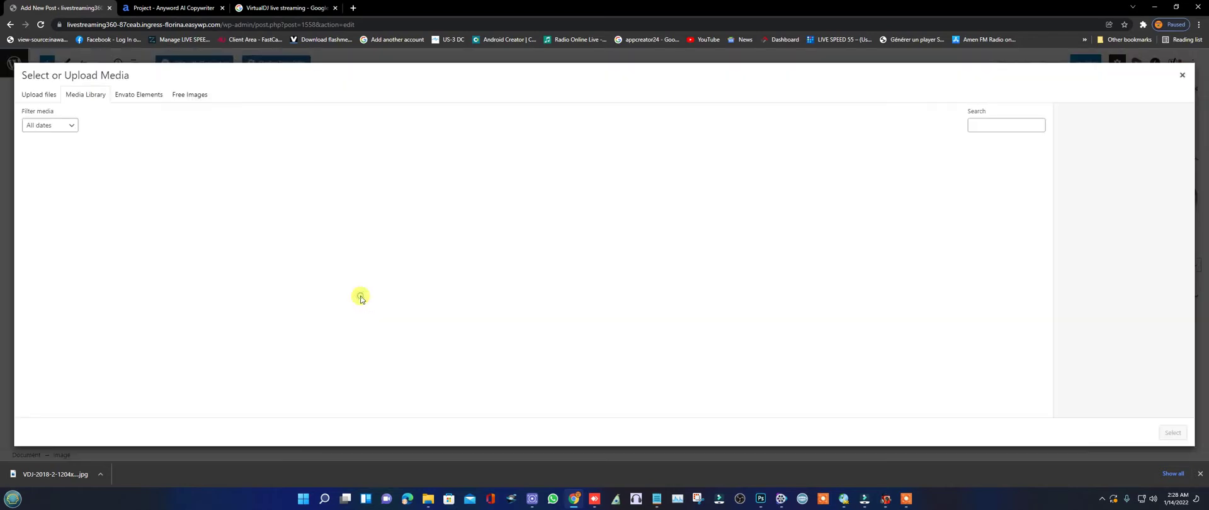
click(740, 175)
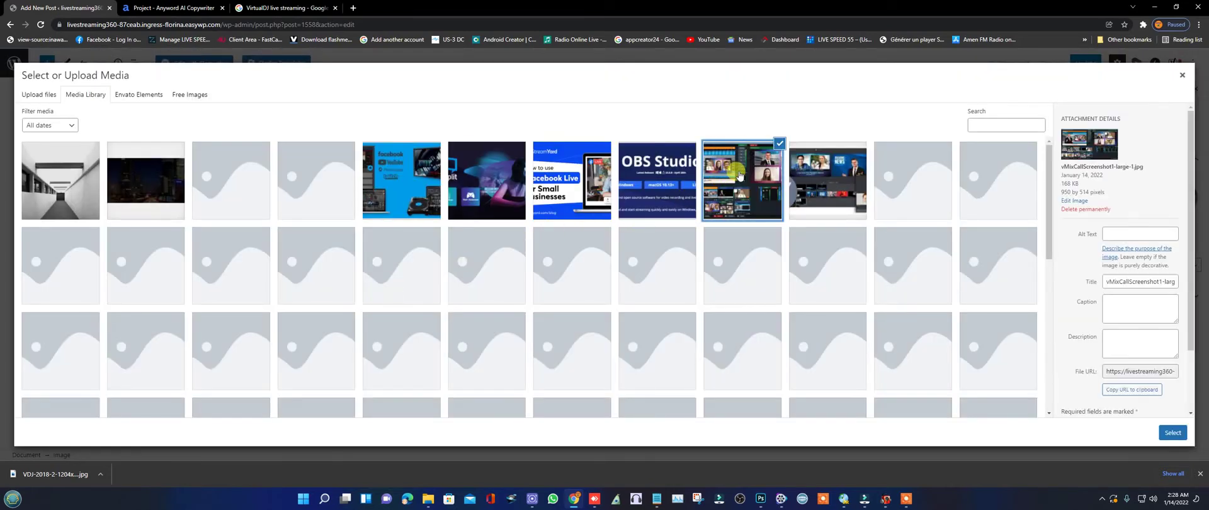
click(1172, 432)
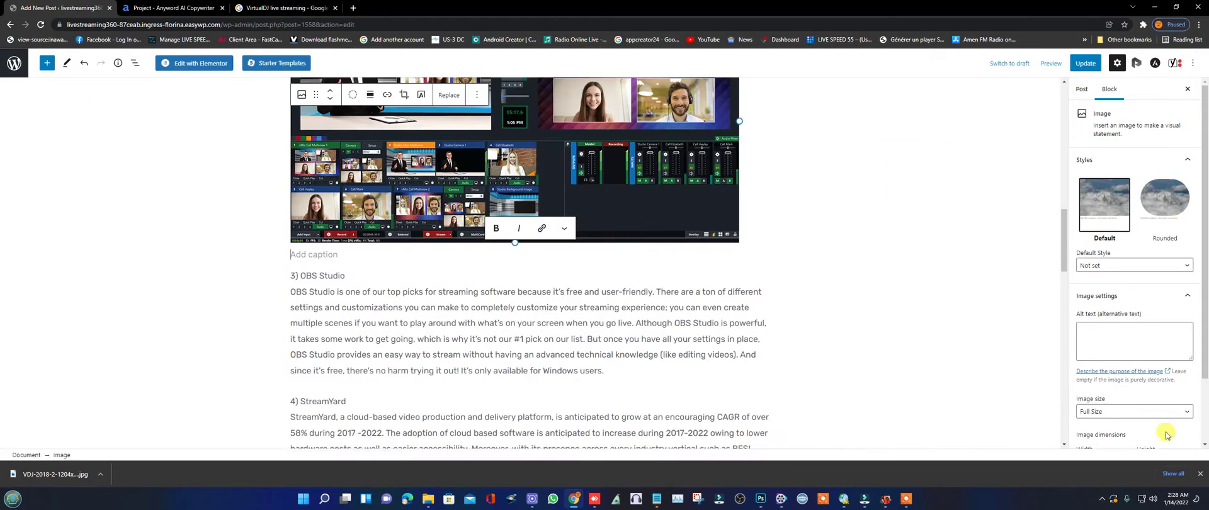
Add an Image block between the OBS Studio and StreamYard paragraphs and fill it with the OBS Studio picture from the media library.
scroll(620, 309, up, 6)
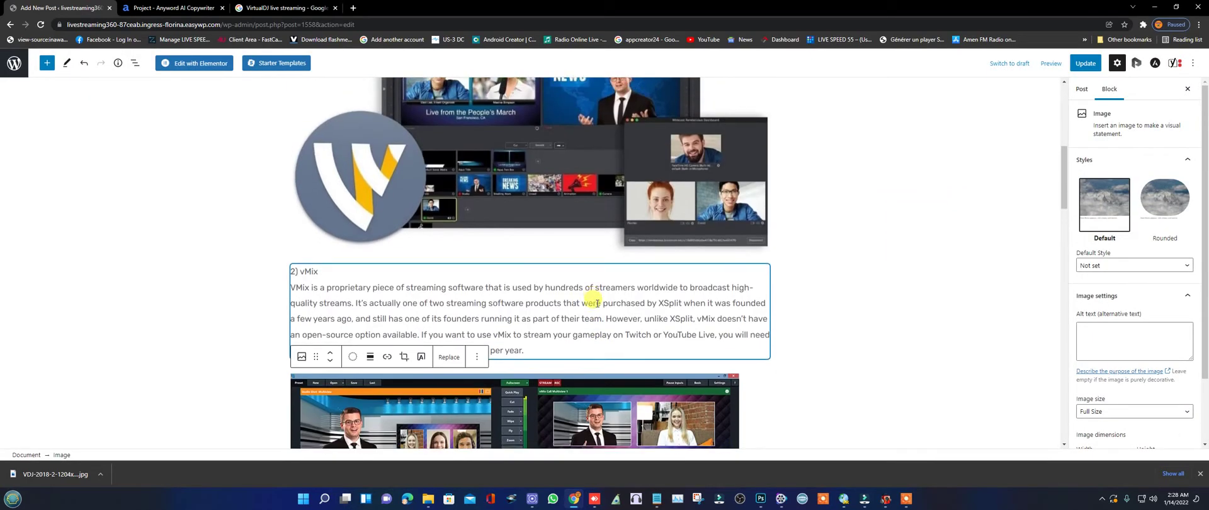
scroll(596, 305, down, 4)
scroll(597, 307, down, 4)
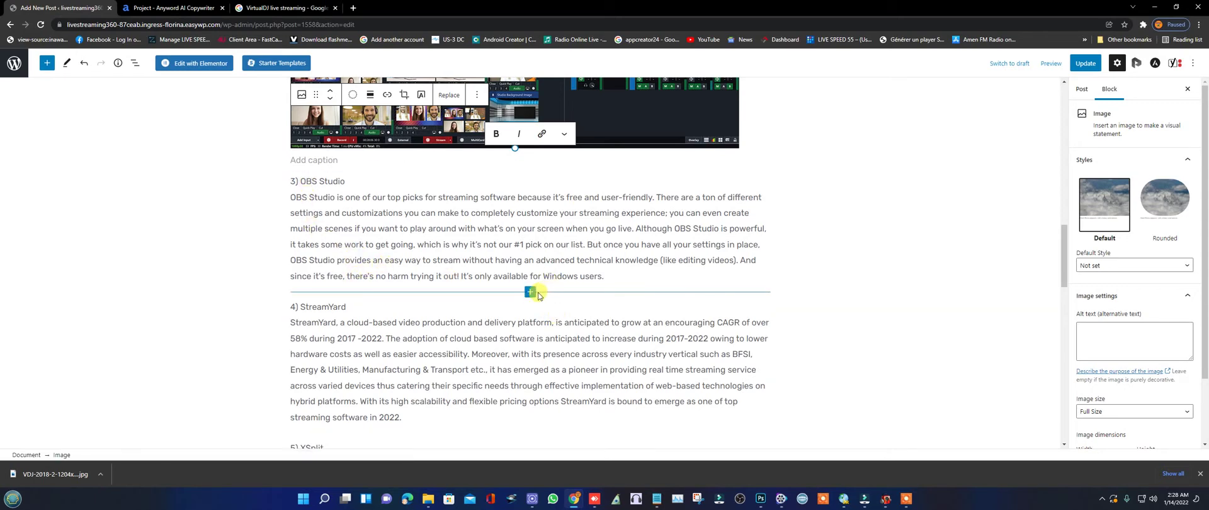
click(531, 292)
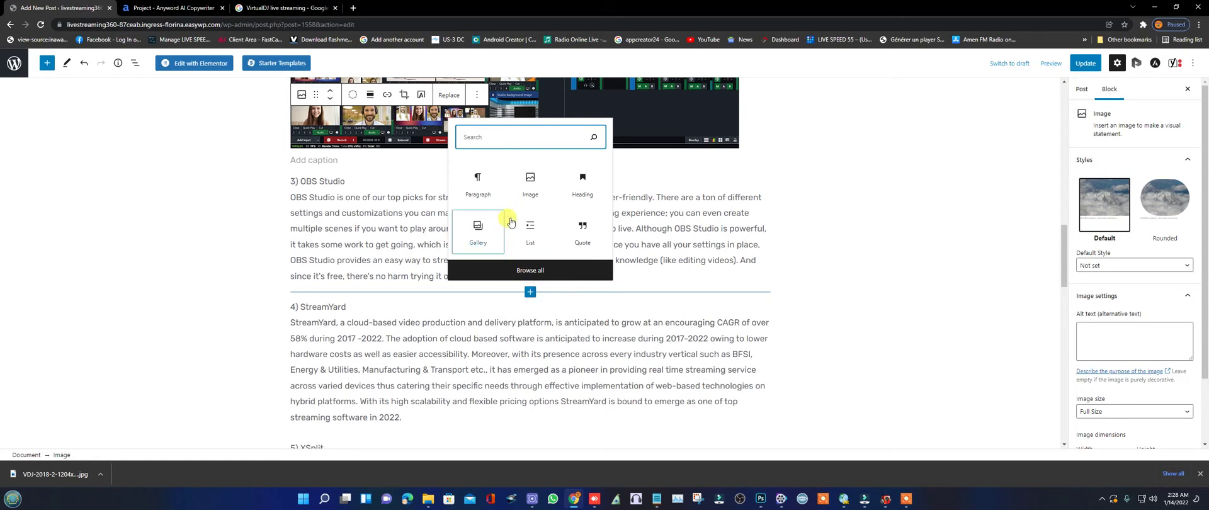
click(530, 184)
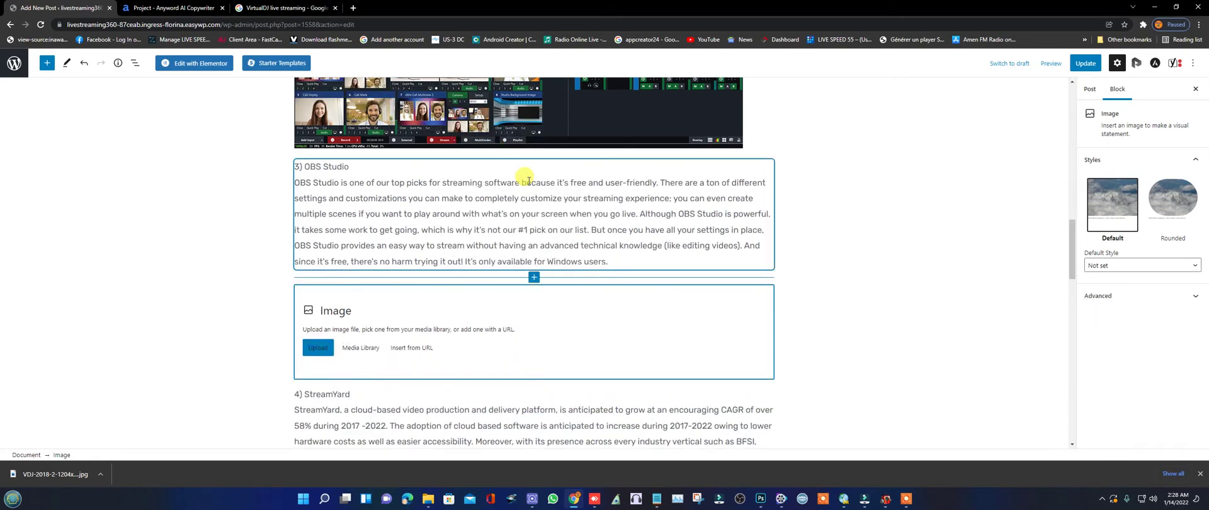
click(350, 348)
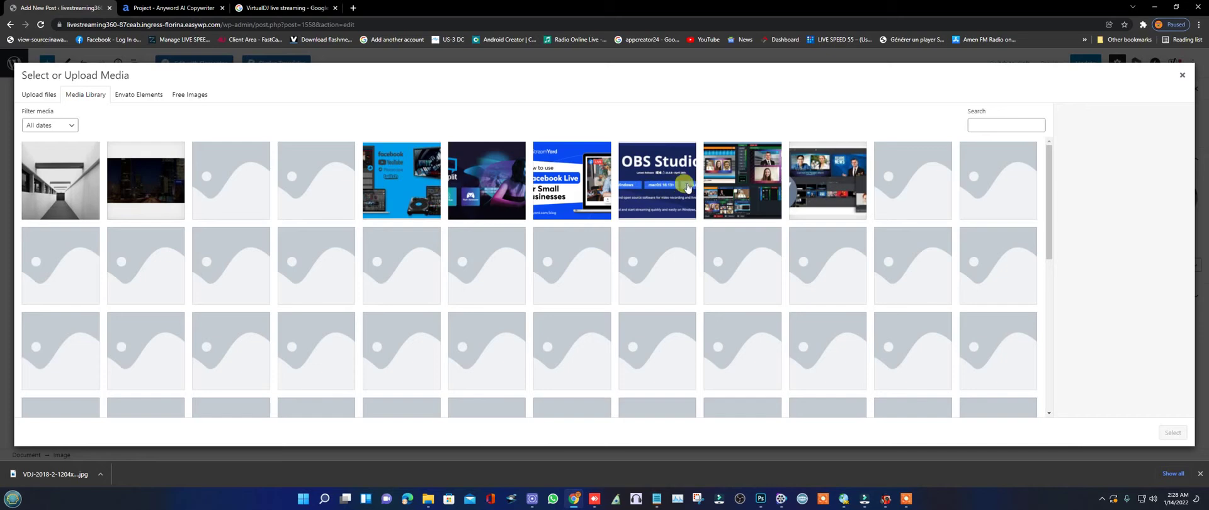
click(647, 177)
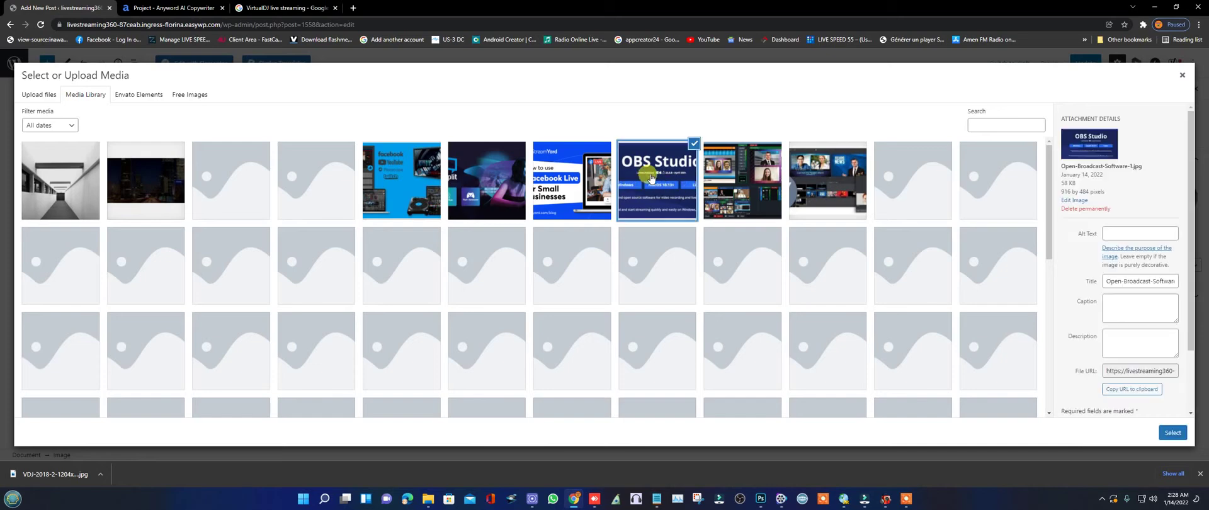
click(1171, 433)
scroll(567, 331, up, 3)
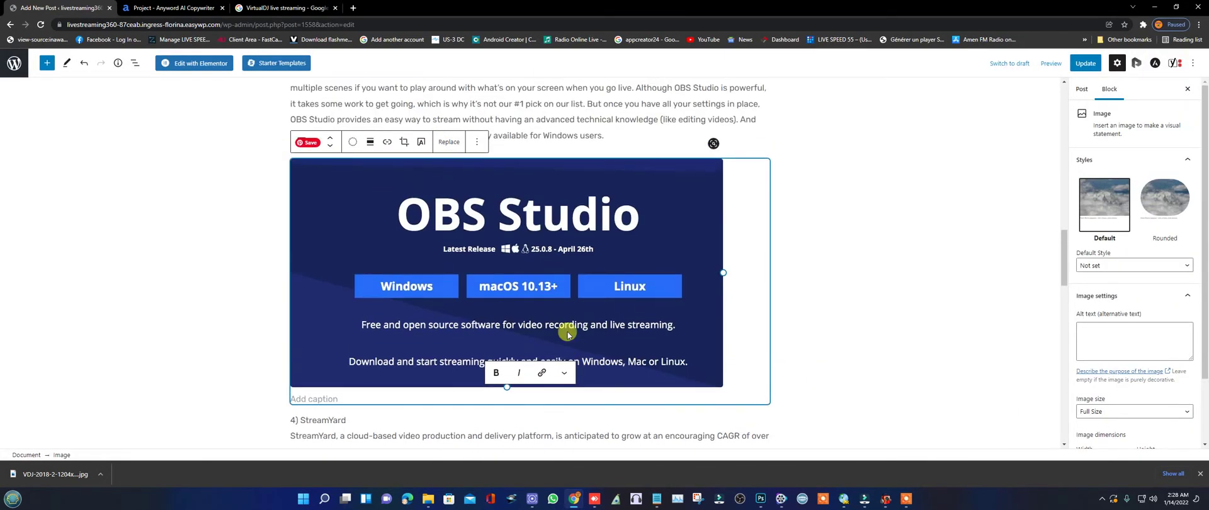
Add an Image block between the StreamYard and XSplit paragraphs and fill it with the StreamYard Facebook Live picture from the media library.
scroll(568, 331, down, 3)
scroll(567, 331, down, 2)
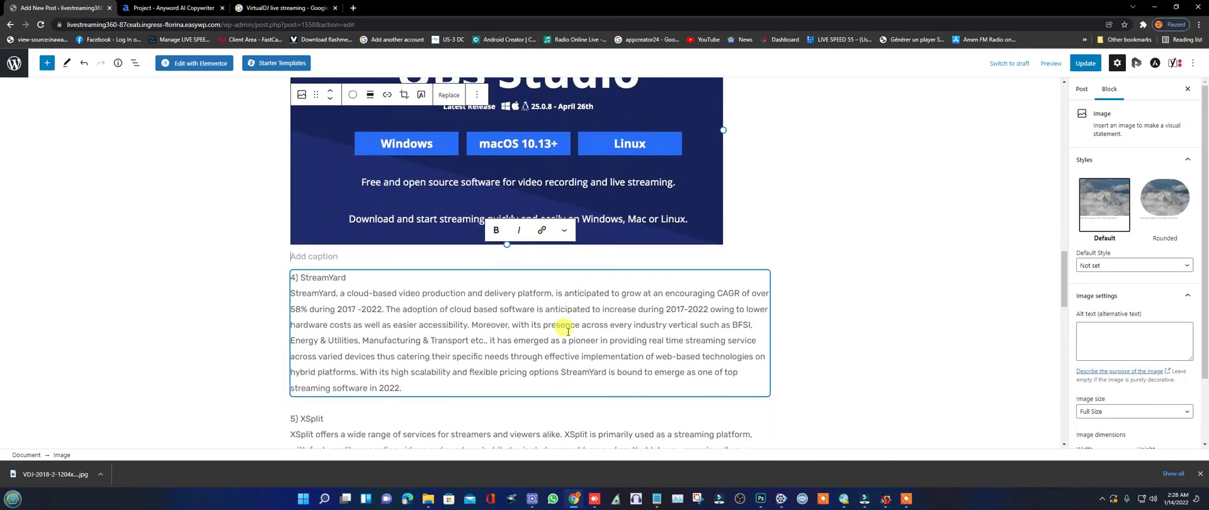
scroll(540, 324, up, 5)
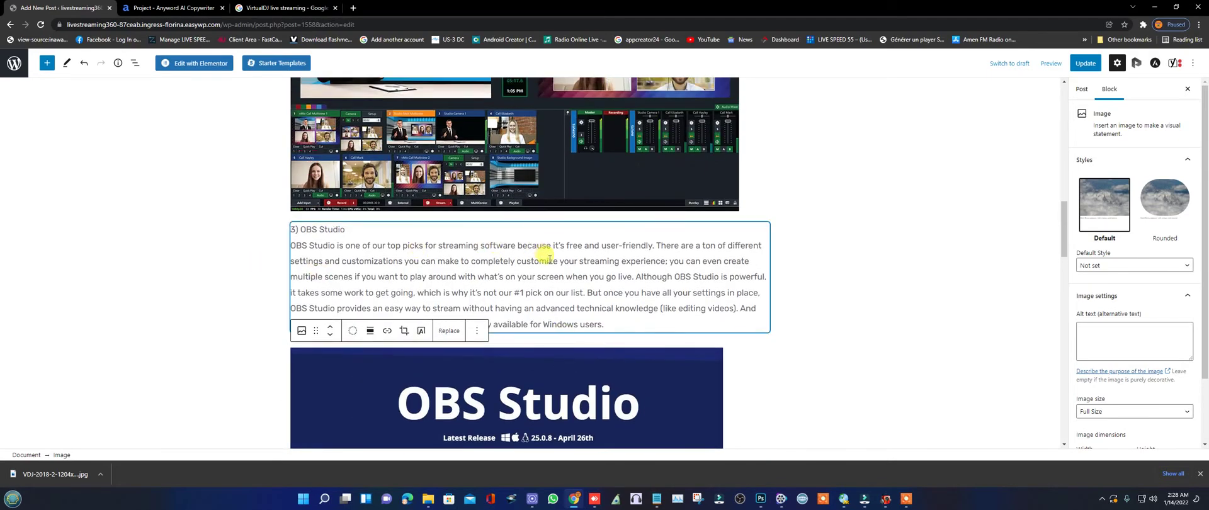
scroll(549, 259, down, 3)
scroll(542, 290, down, 4)
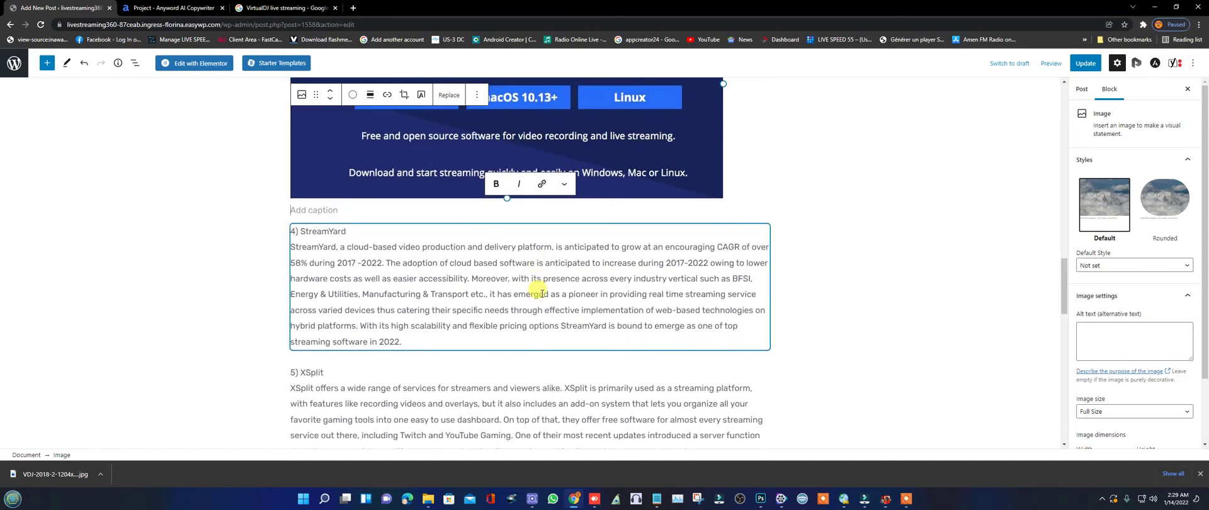
scroll(361, 279, down, 3)
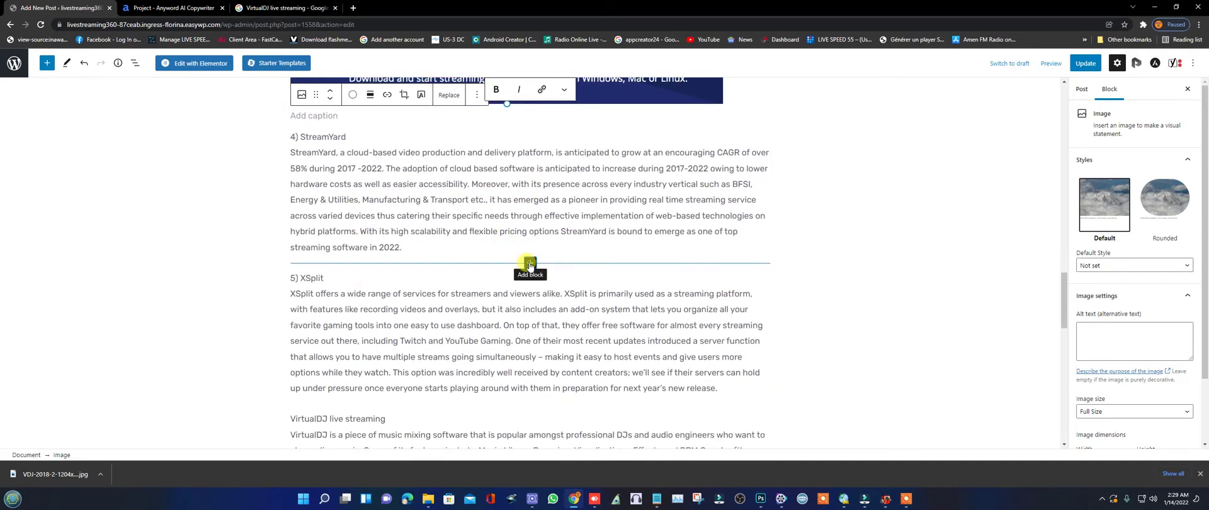
click(530, 264)
click(531, 337)
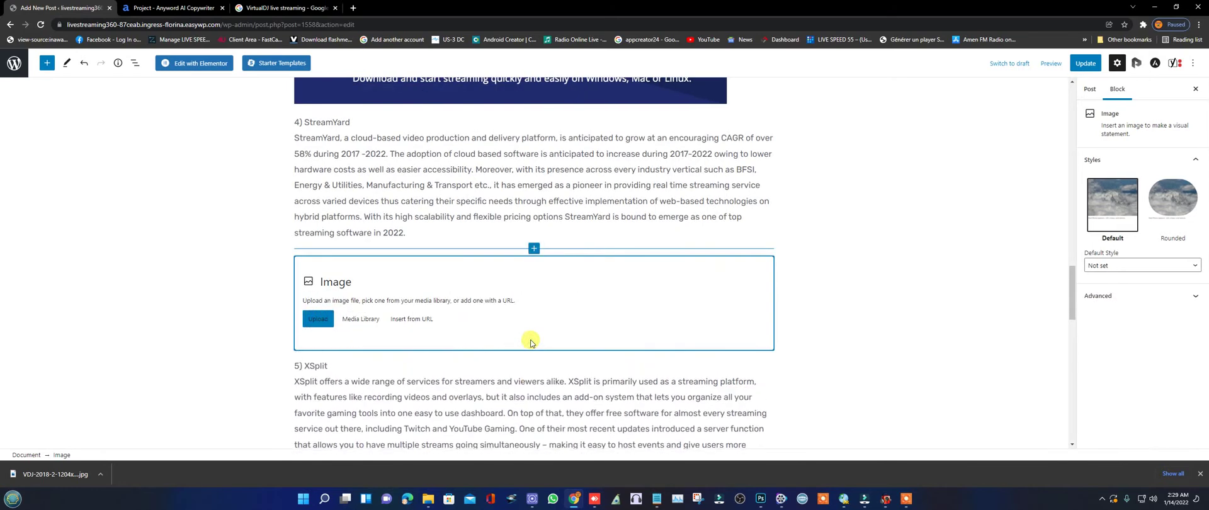
click(360, 318)
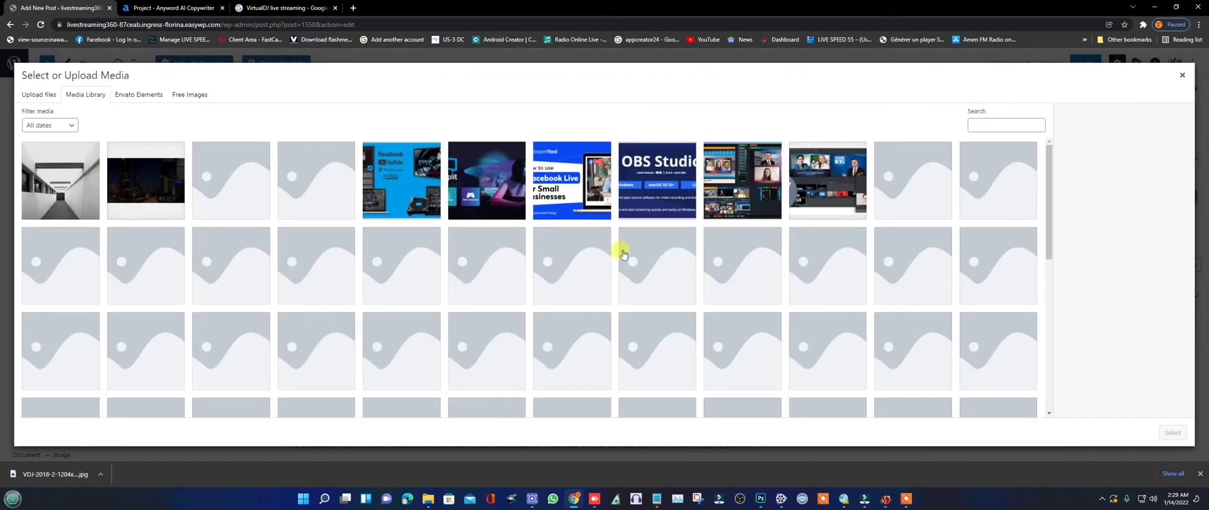
click(571, 184)
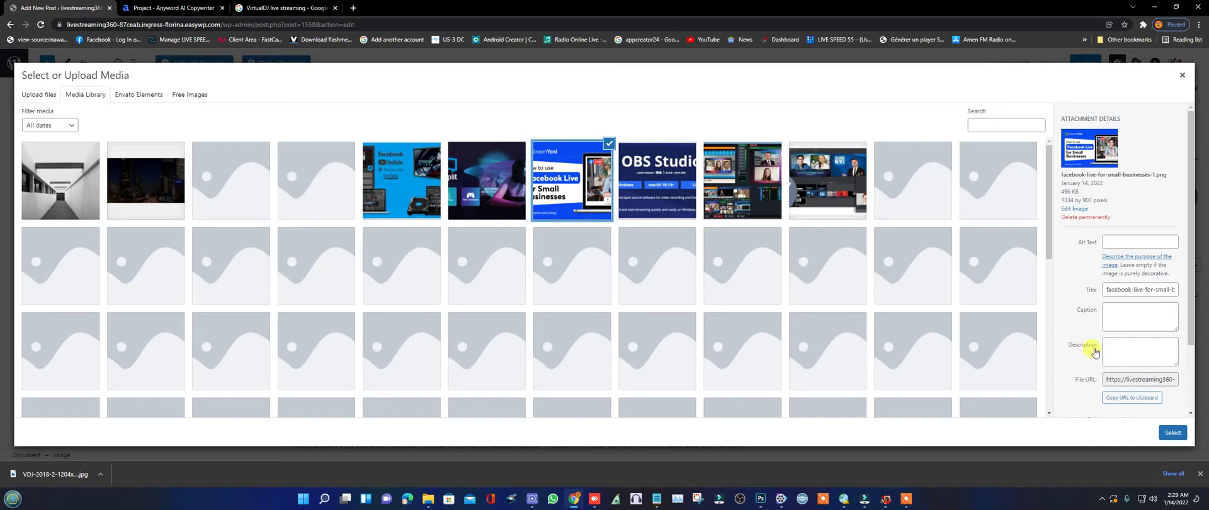
click(1168, 428)
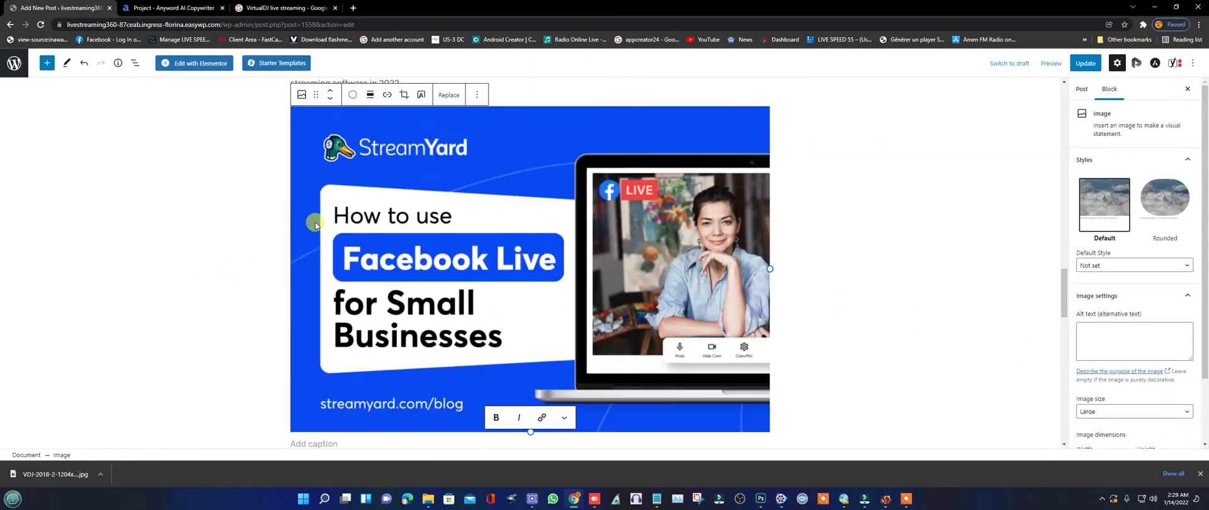
Add an Image block between the XSplit and VirtualDJ paragraphs and fill it with the XSplit picture from the media library.
scroll(315, 222, up, 4)
scroll(443, 264, down, 6)
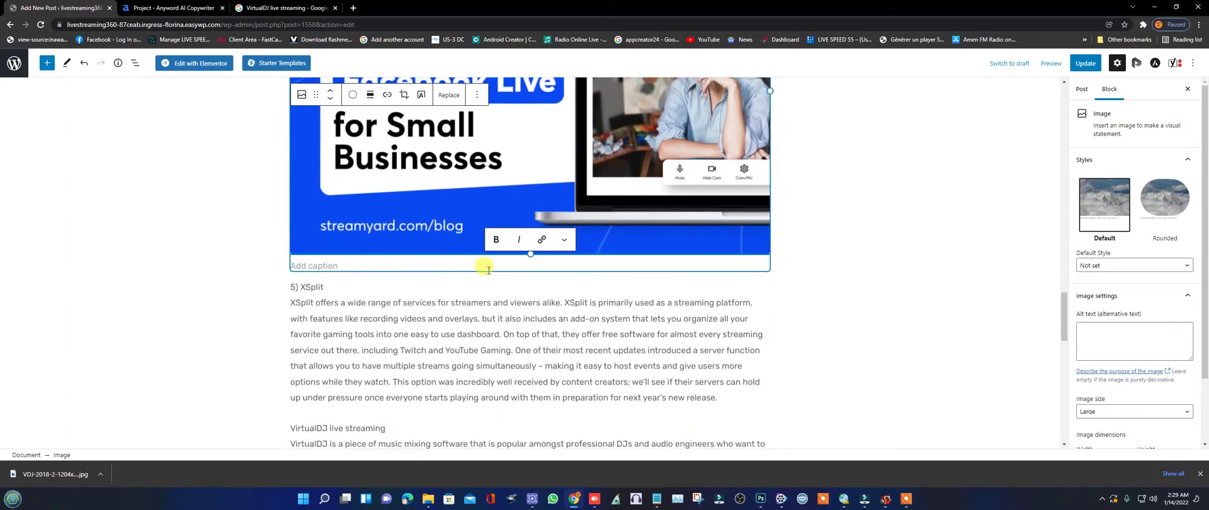
scroll(458, 261, up, 1)
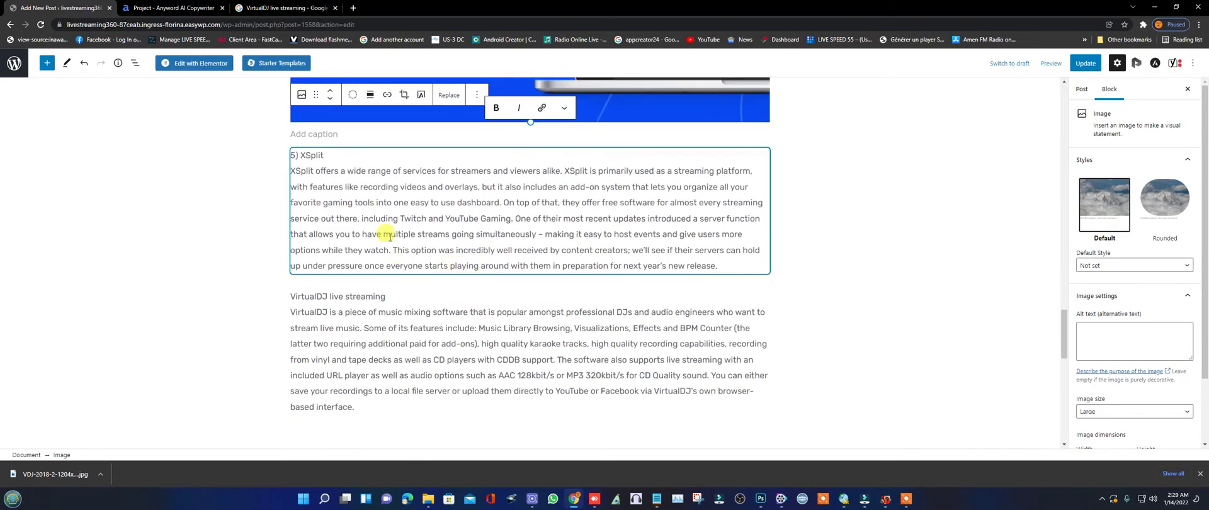
click(530, 283)
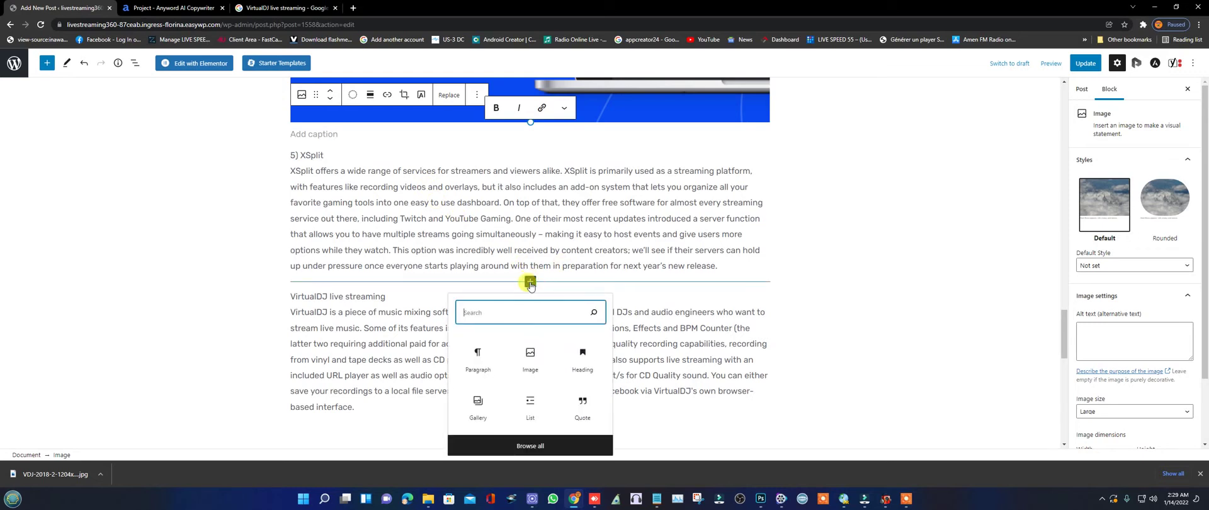
click(530, 358)
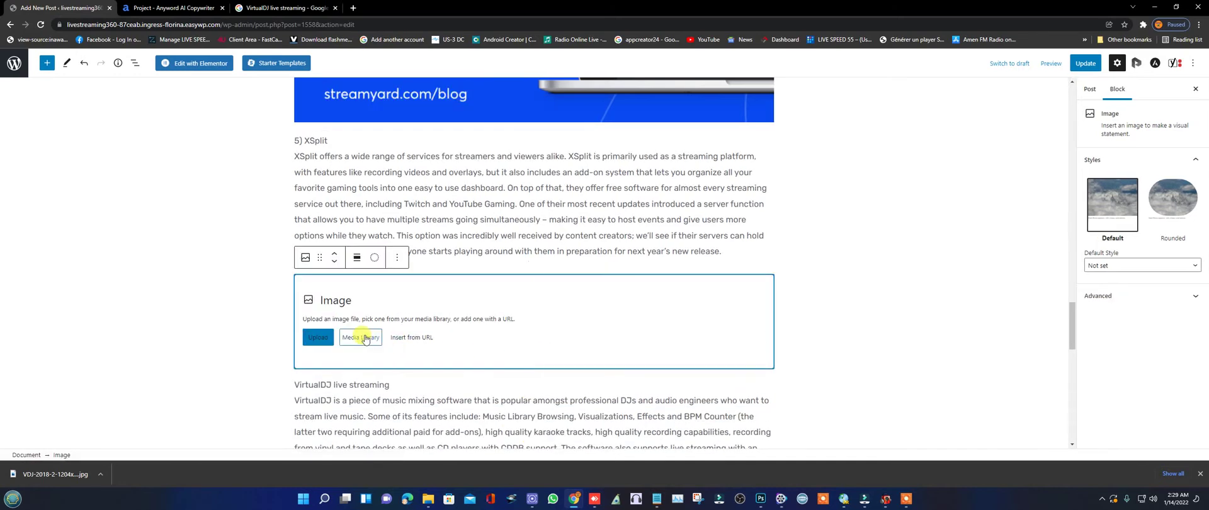
click(358, 338)
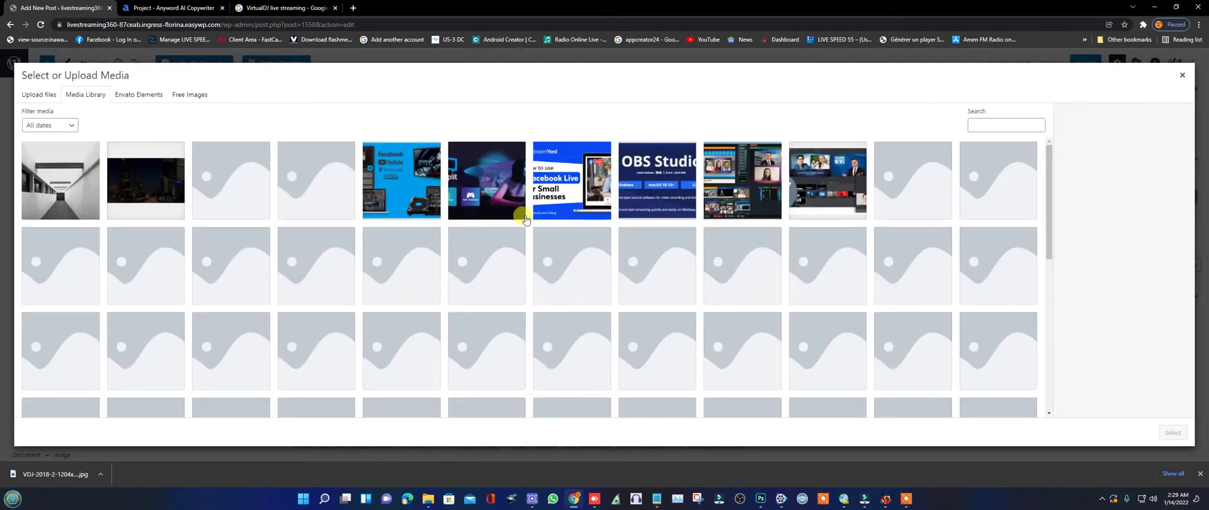
click(497, 184)
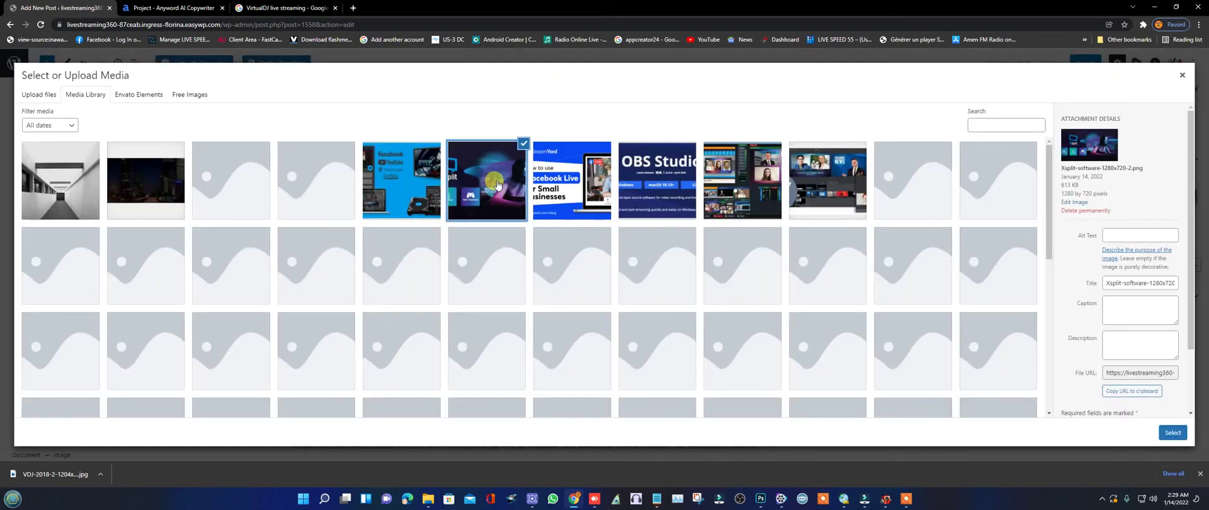
click(1168, 438)
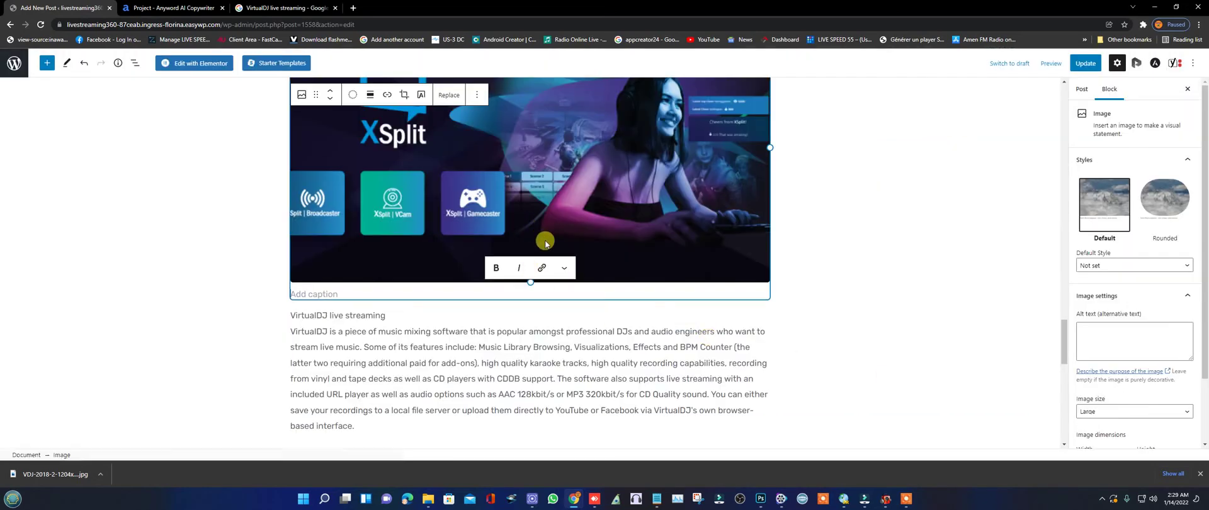
Enlarge the vMix screenshot above the OBS Studio section to the full width of the text column.
scroll(545, 244, down, 15)
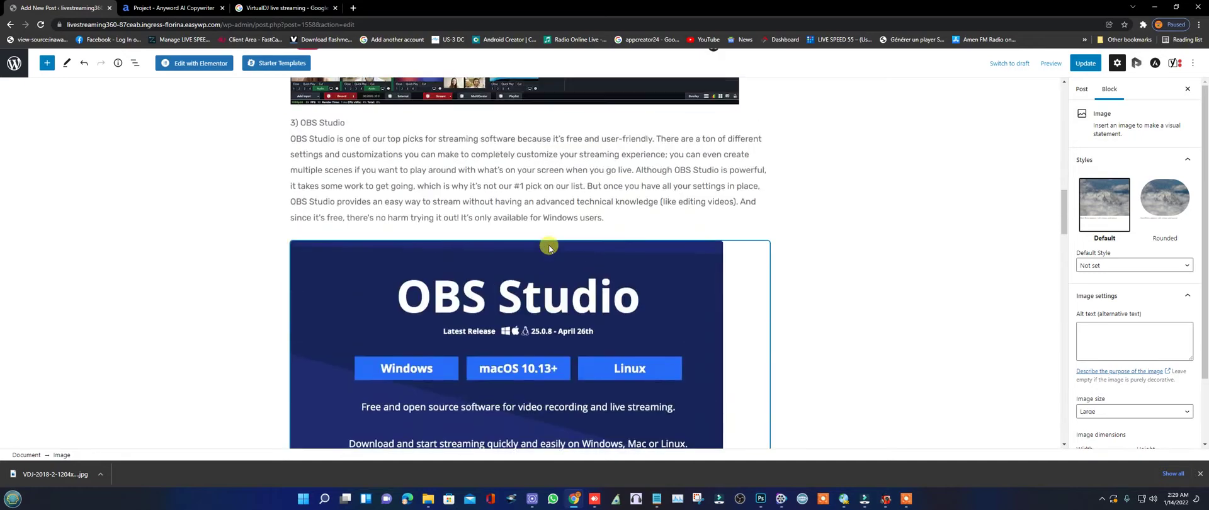
scroll(549, 245, up, 5)
scroll(551, 239, down, 4)
scroll(553, 235, up, 4)
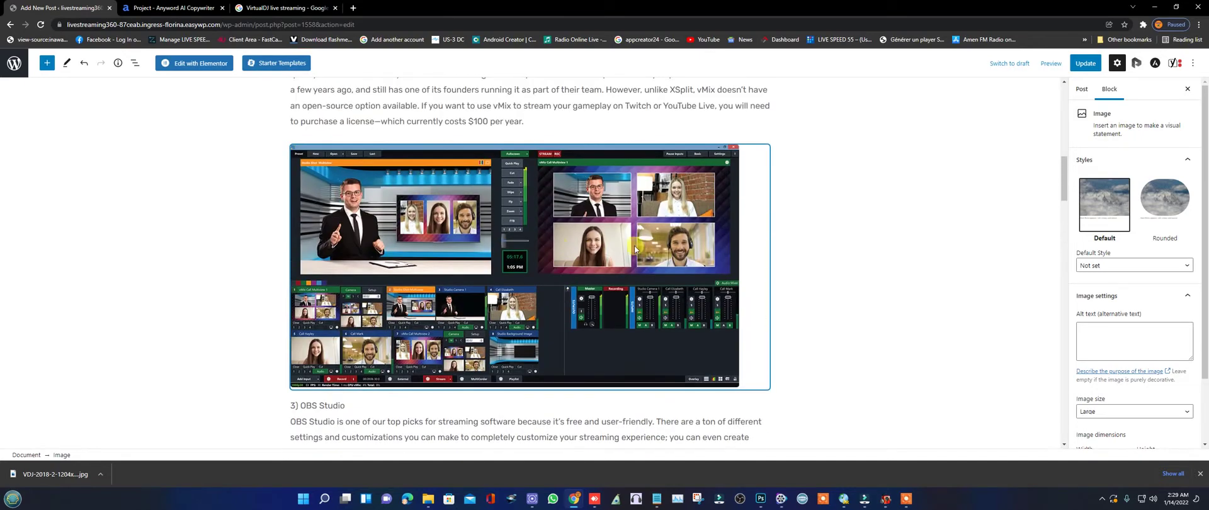
click(735, 181)
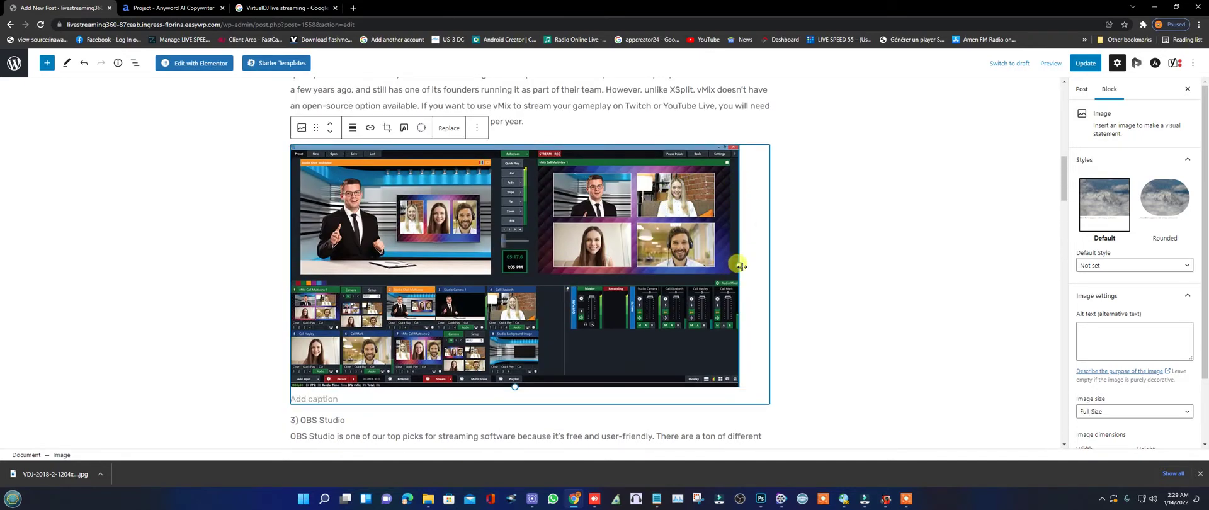
drag(739, 266, 769, 288)
Enlarge the OBS Studio image above the StreamYard section to the full width of the text column.
scroll(693, 315, down, 6)
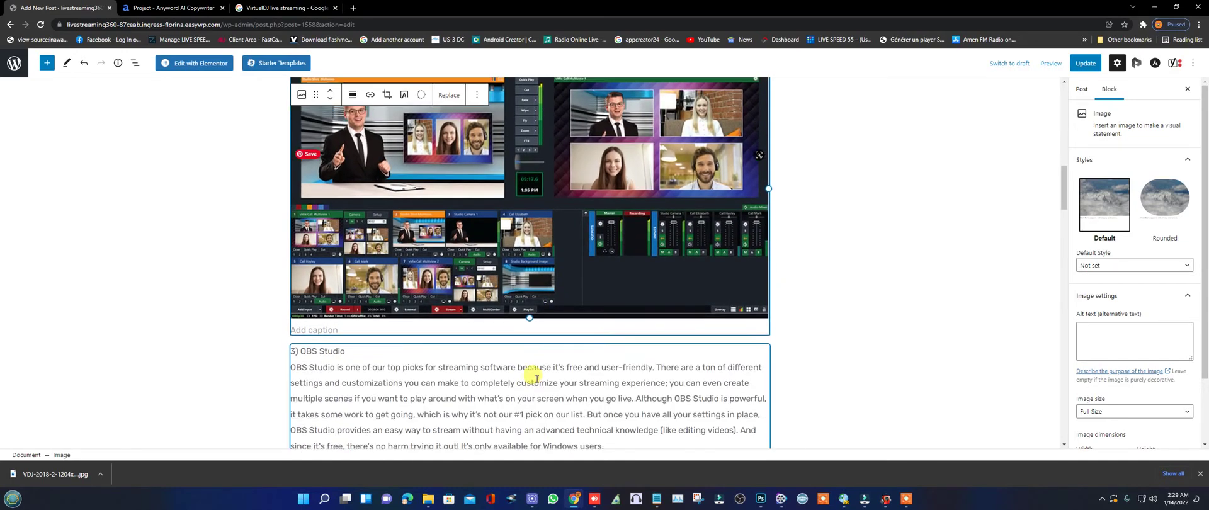
scroll(687, 323, down, 2)
click(714, 170)
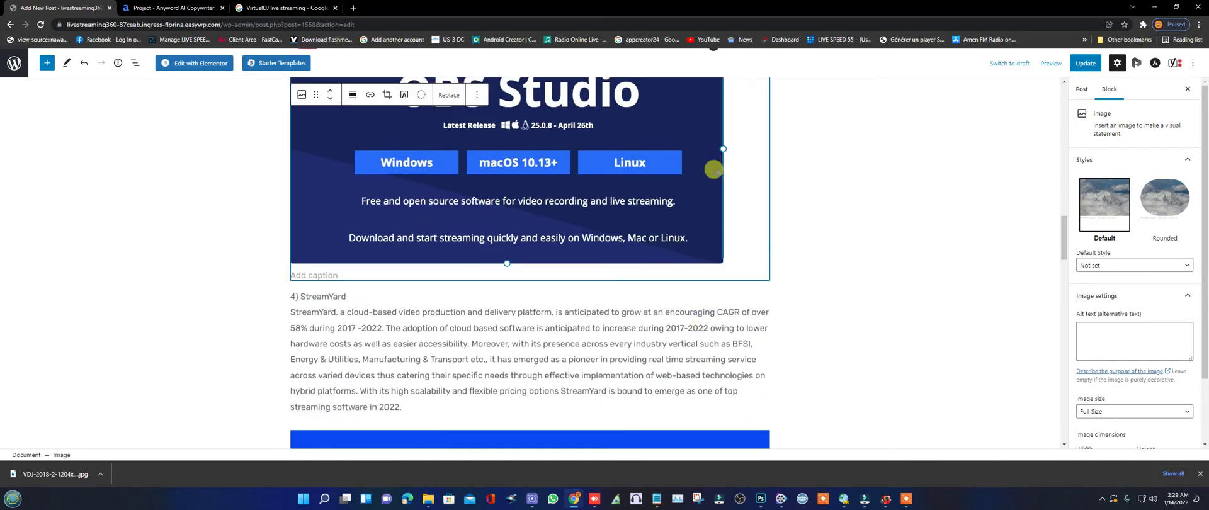
drag(722, 148, 766, 173)
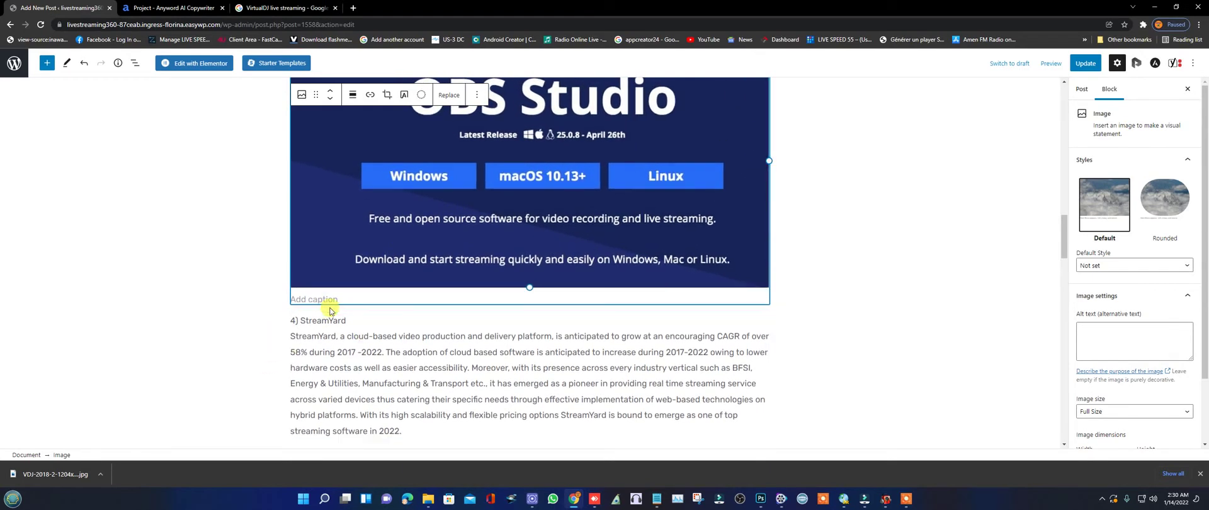
Review the images and text of every software section from Wirecast down to the VirtualDJ paragraph.
scroll(443, 323, down, 5)
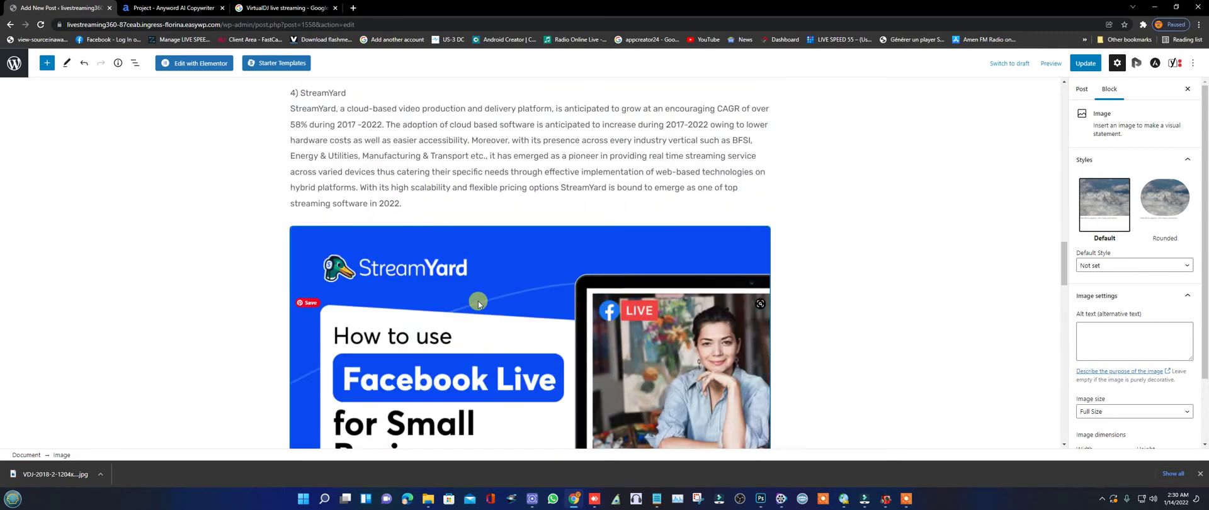
scroll(539, 328, down, 2)
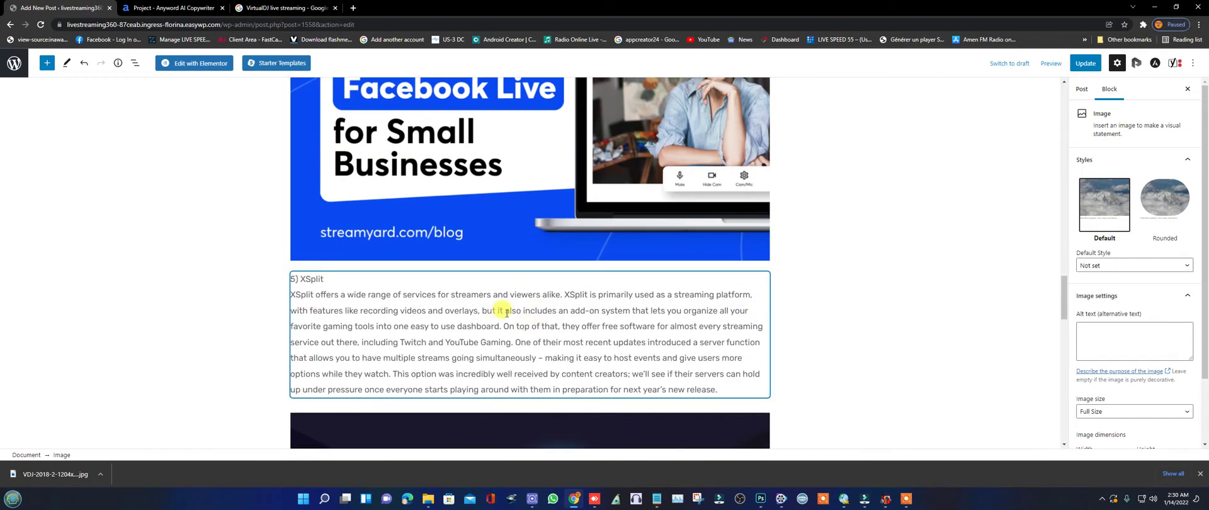
scroll(507, 313, up, 4)
scroll(565, 310, up, 2)
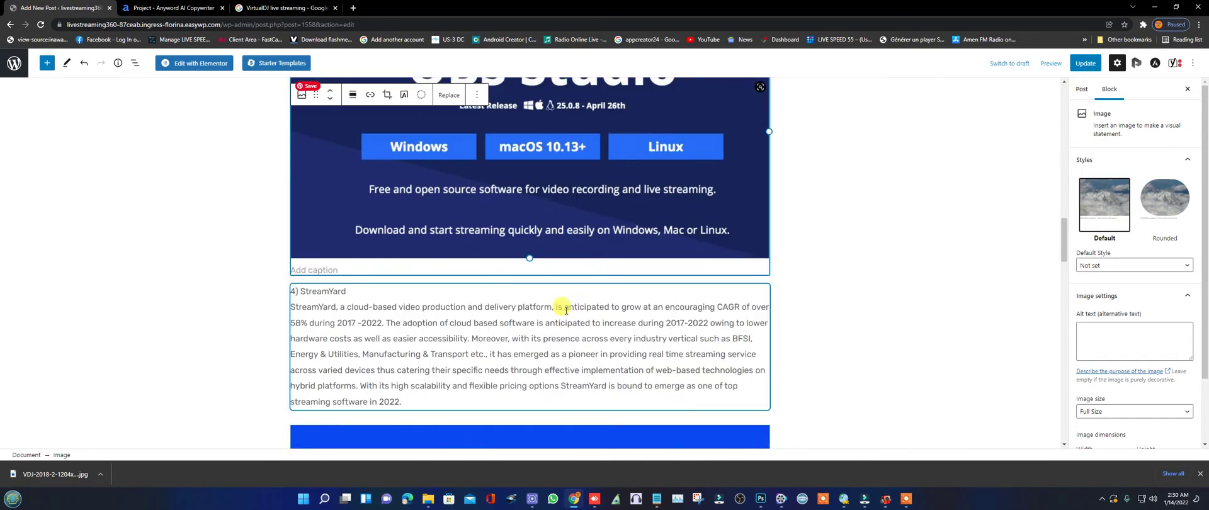
scroll(566, 309, up, 8)
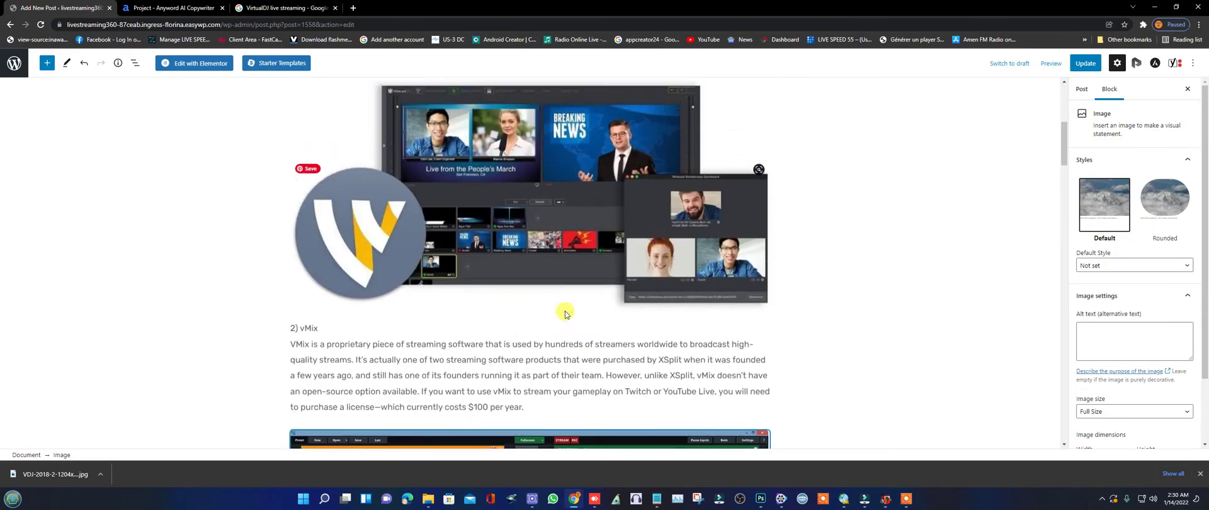
scroll(565, 313, up, 3)
scroll(625, 371, down, 10)
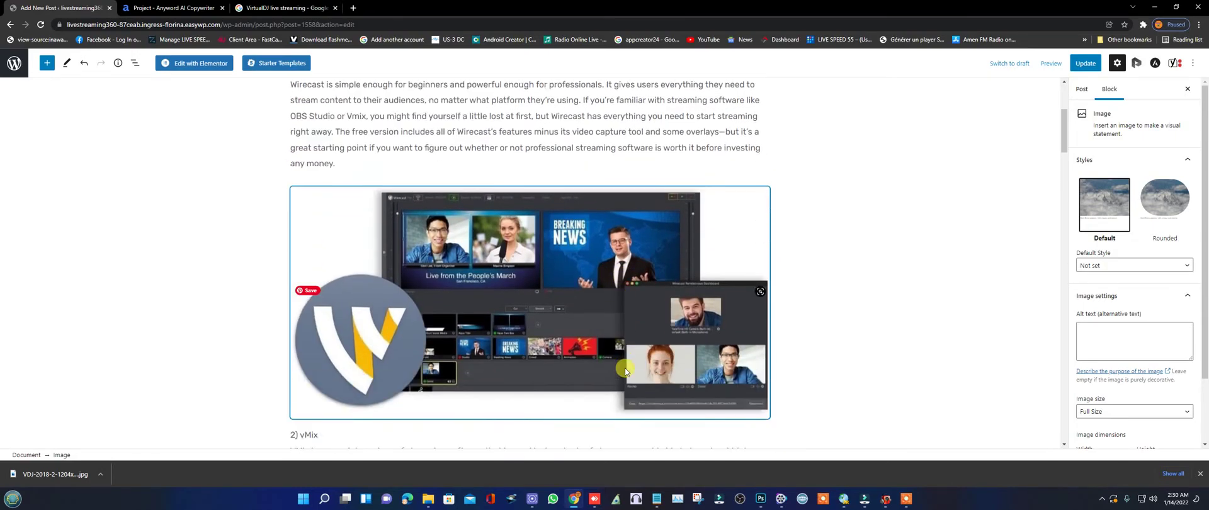
scroll(625, 371, down, 15)
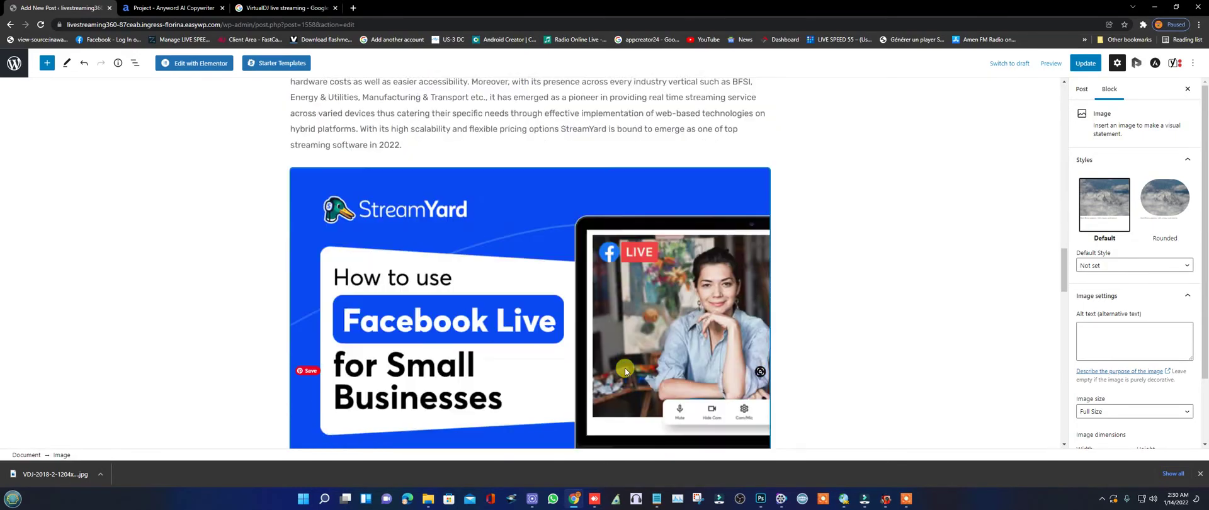
scroll(622, 368, down, 1)
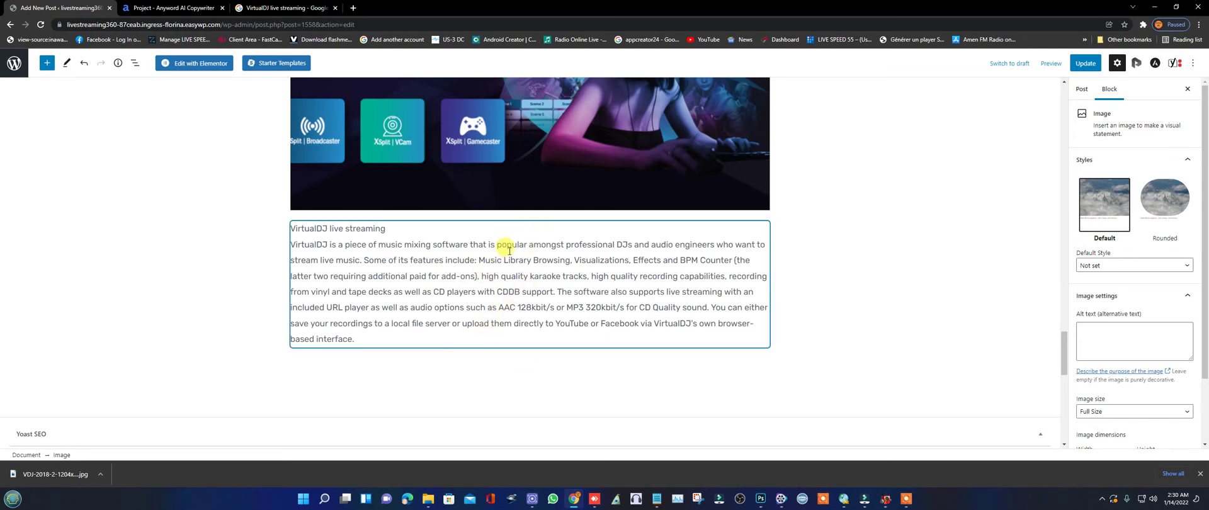
Paste the copied description beginning "Affordable and easy to use, XSplit is a good streaming software option" as the XSplit image's caption.
mouse_move(537, 219)
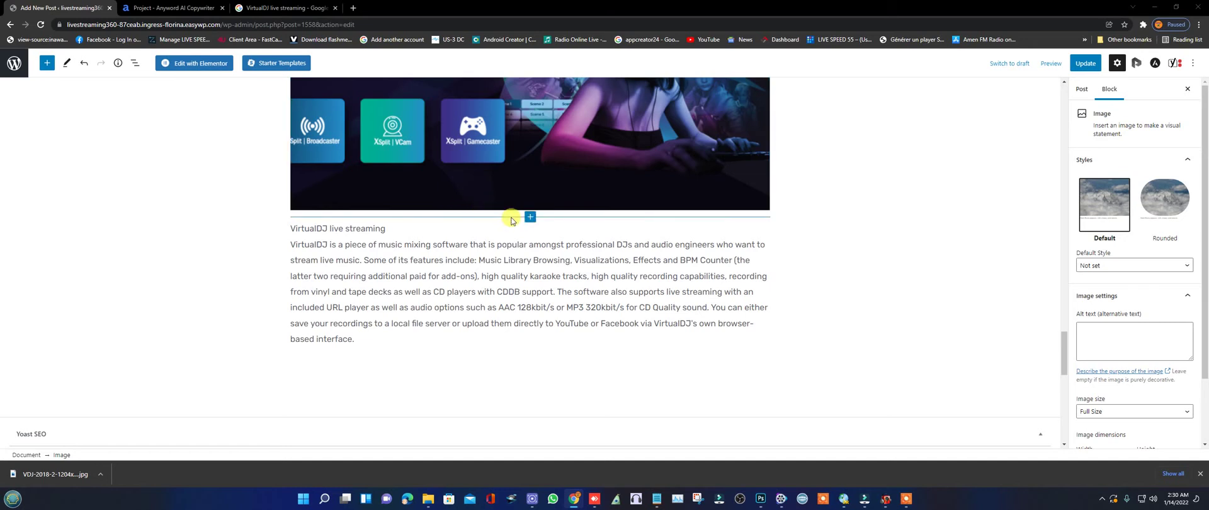
click(397, 202)
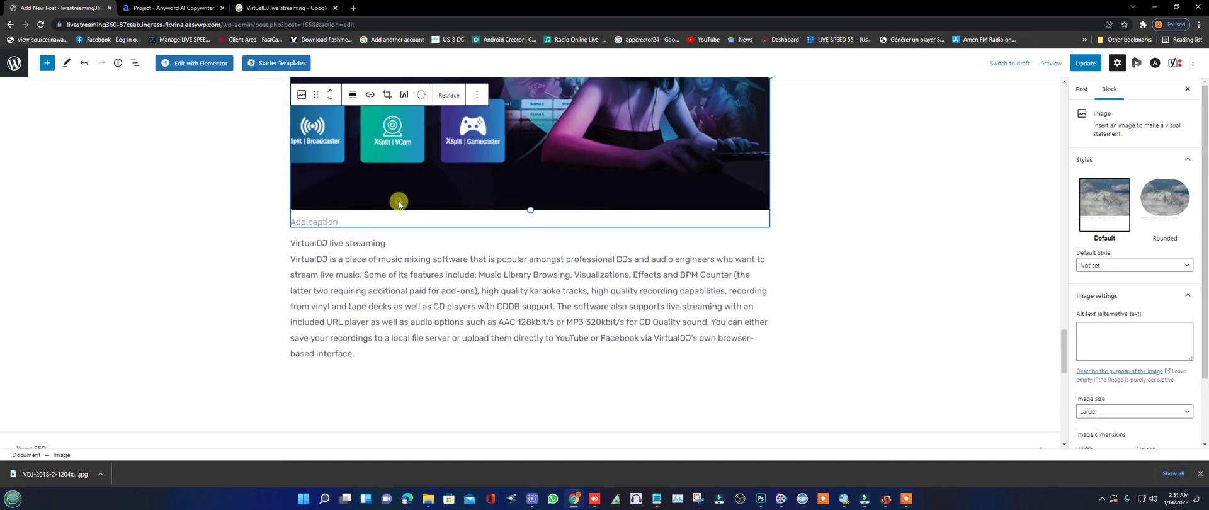
click(341, 222)
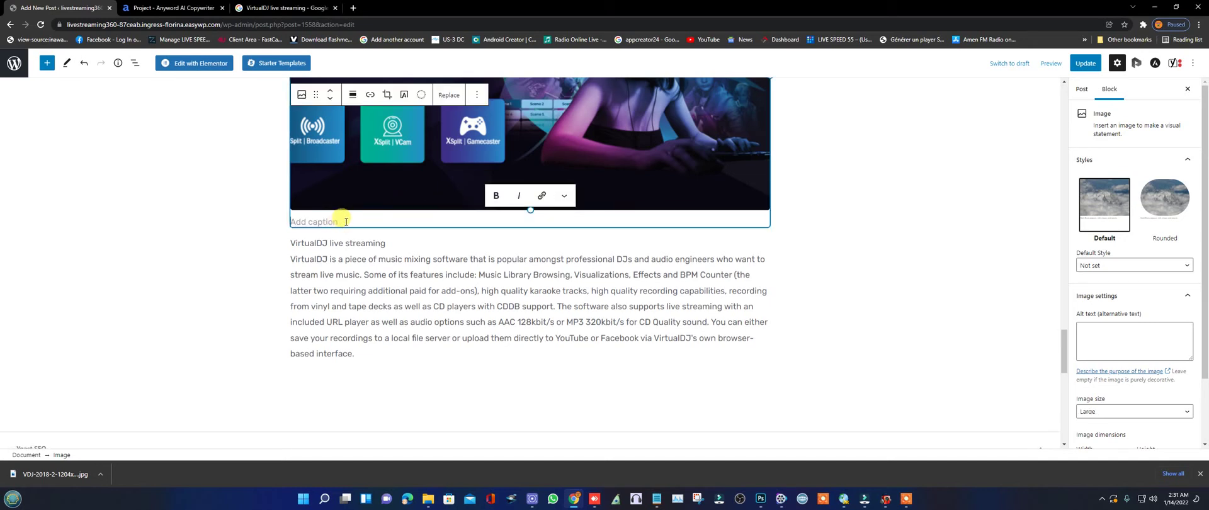
right_click(346, 222)
click(376, 296)
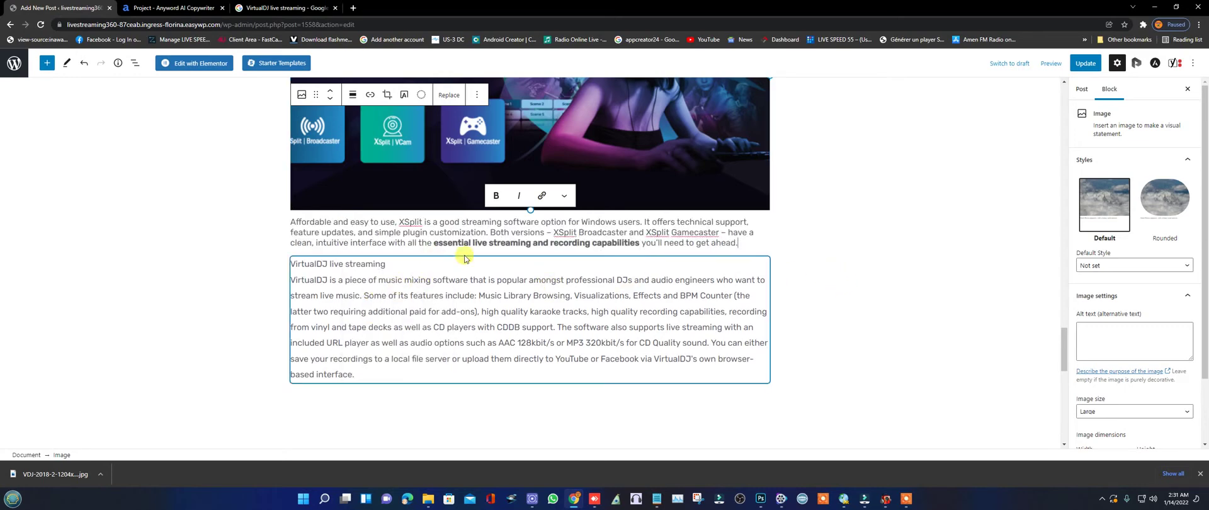
Add an Image block between the XSplit image and the VirtualDJ paragraph, filled with VDJ-2018-2-1204x642-1.jpg from the media library.
mouse_move(531, 254)
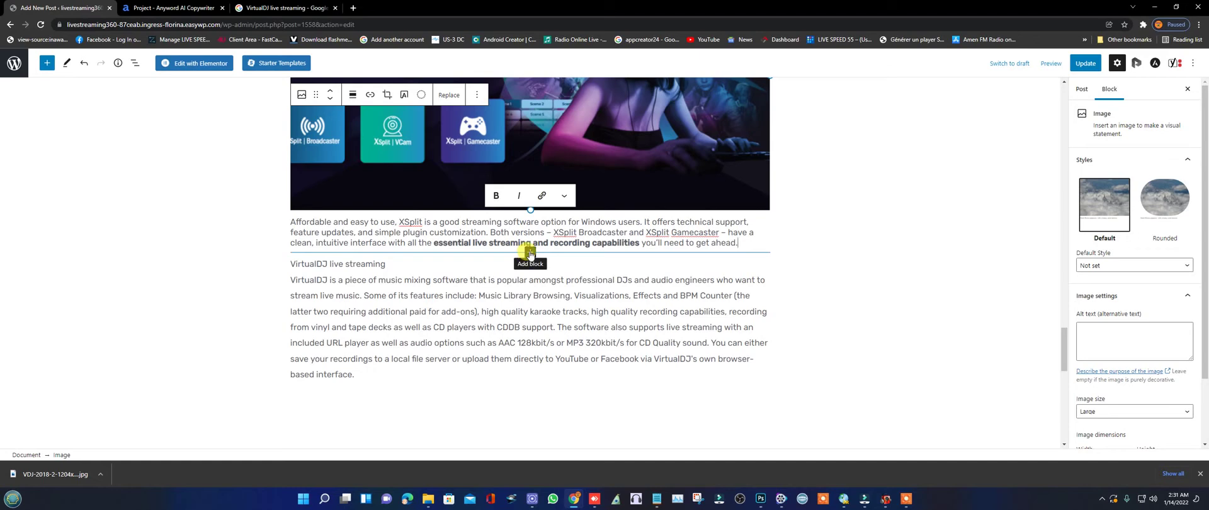
click(530, 253)
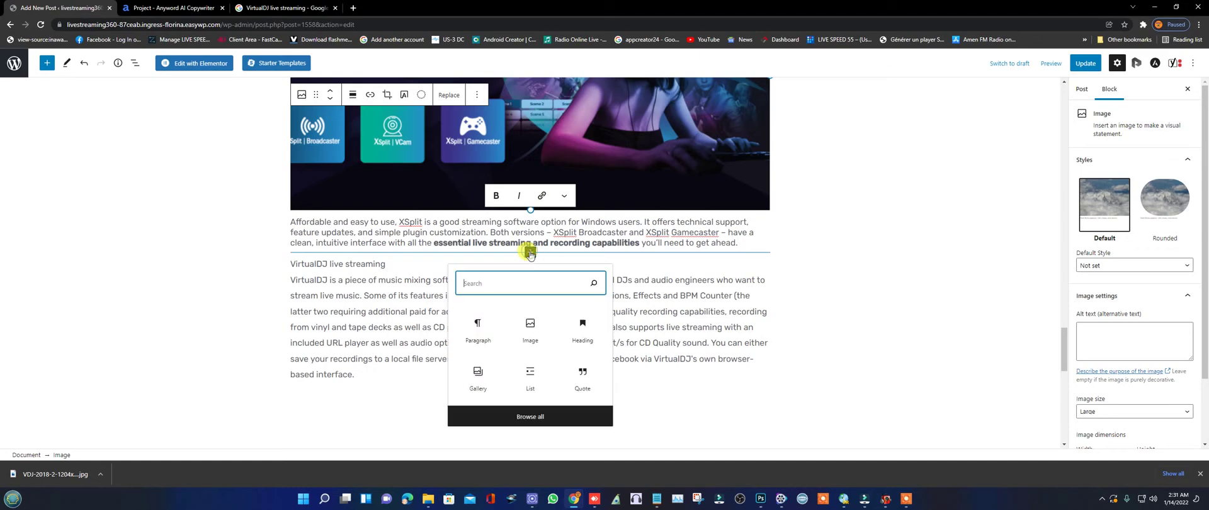
click(530, 325)
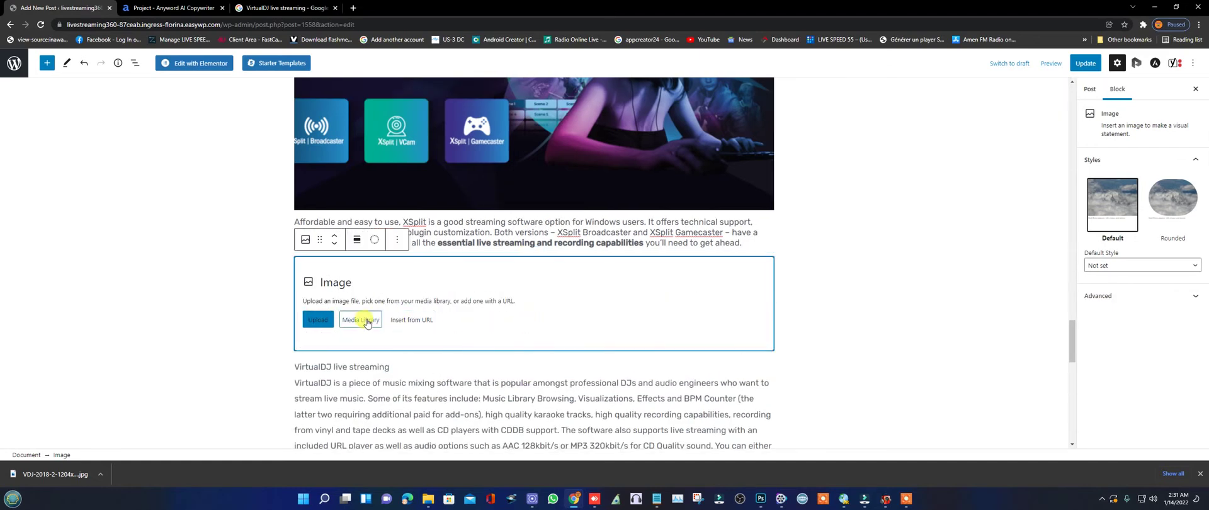
click(368, 322)
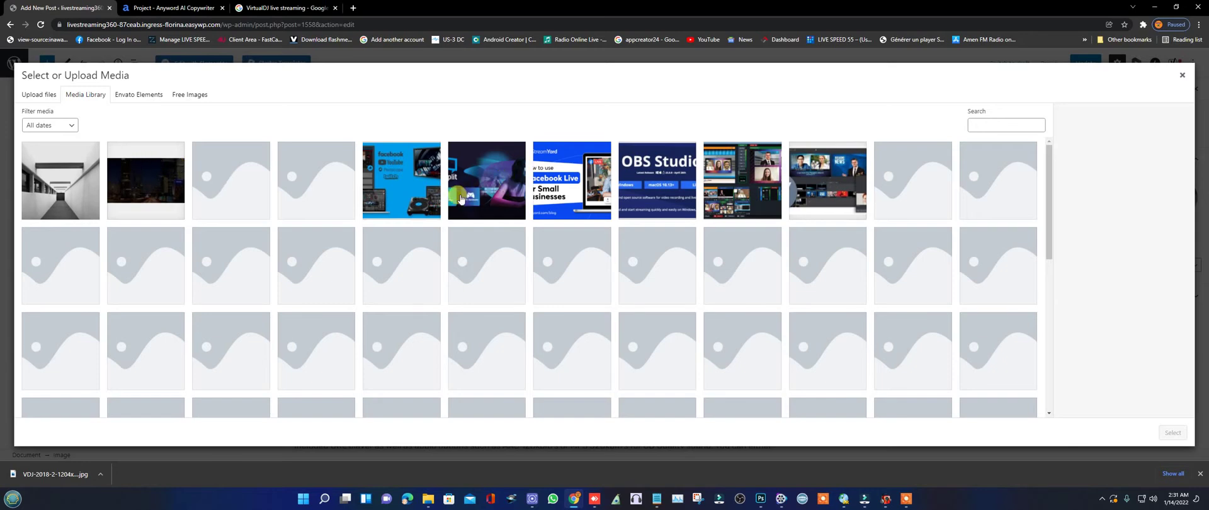
click(418, 181)
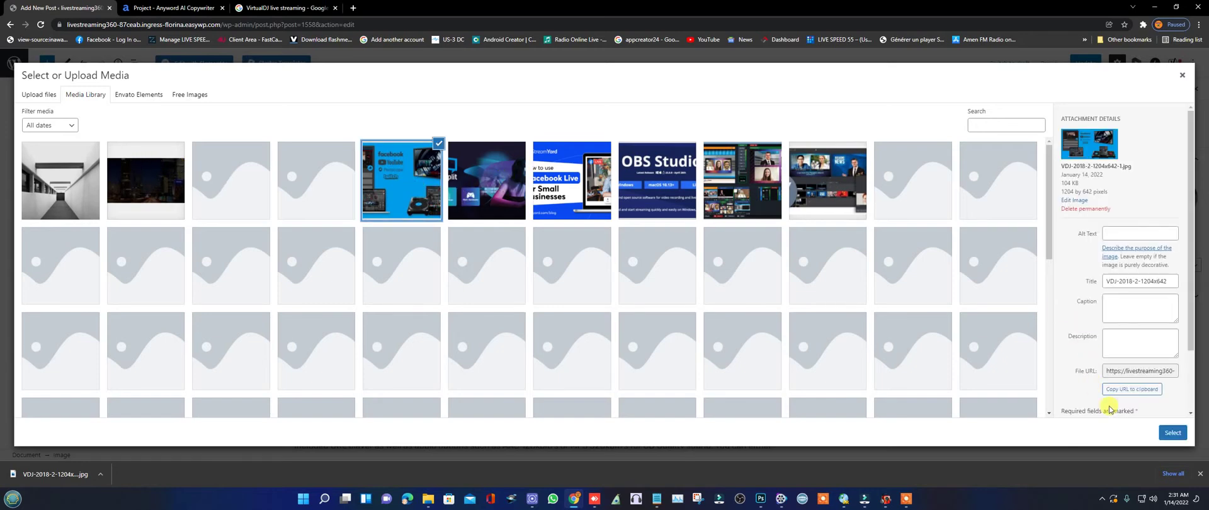
click(1171, 434)
scroll(744, 296, up, 3)
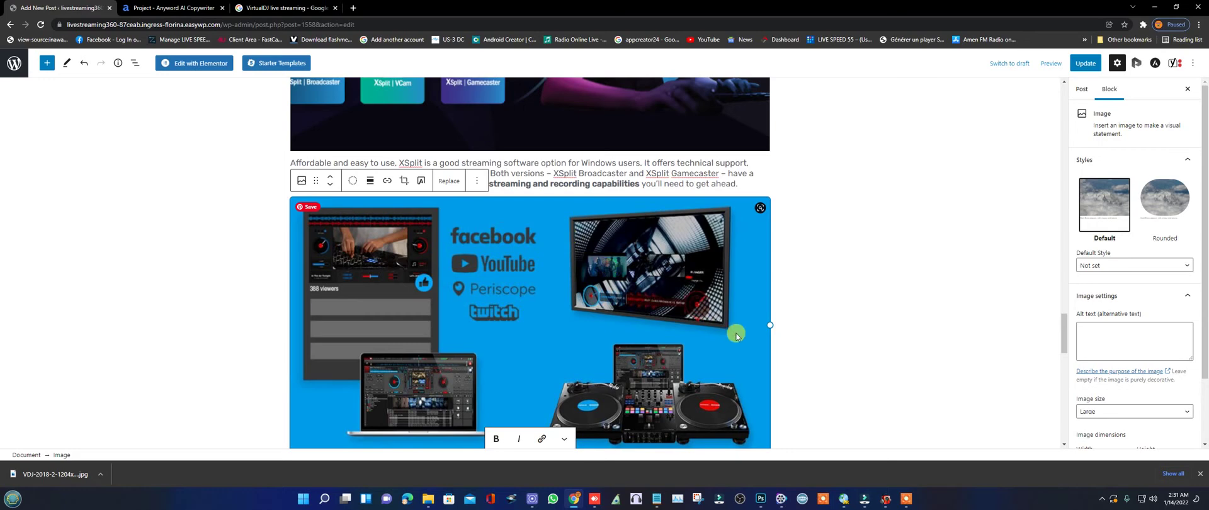
scroll(736, 335, down, 3)
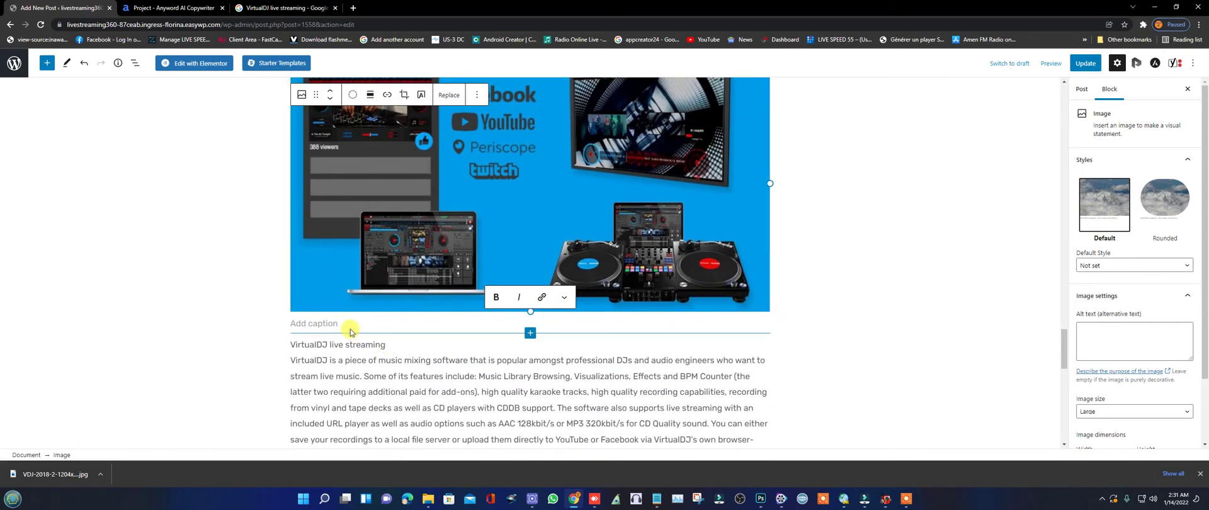
Review the VirtualDJ picture and paragraph together with the XSplit section above them.
click(378, 357)
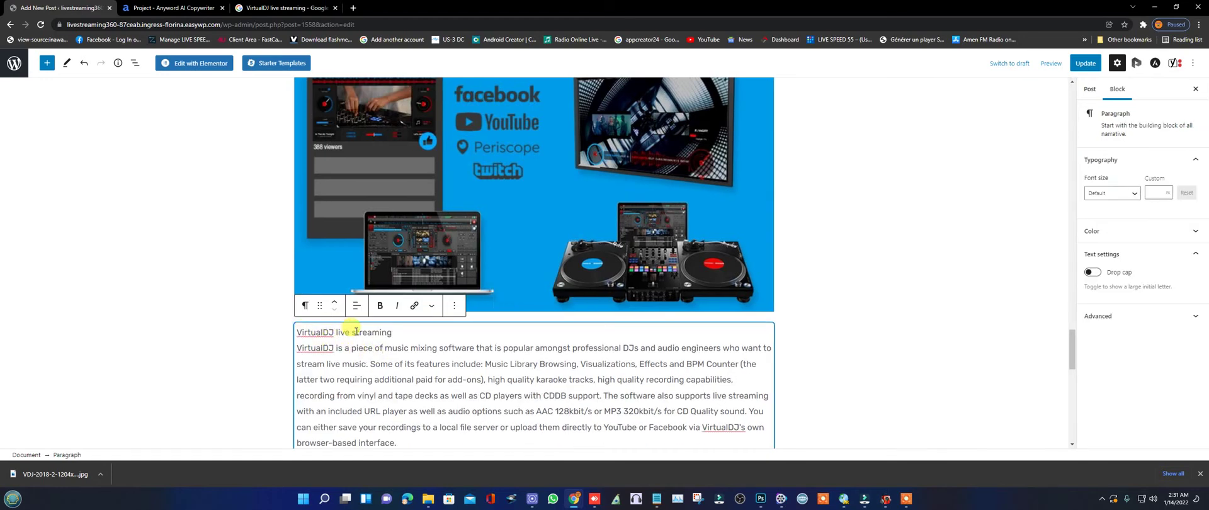
scroll(355, 332, down, 2)
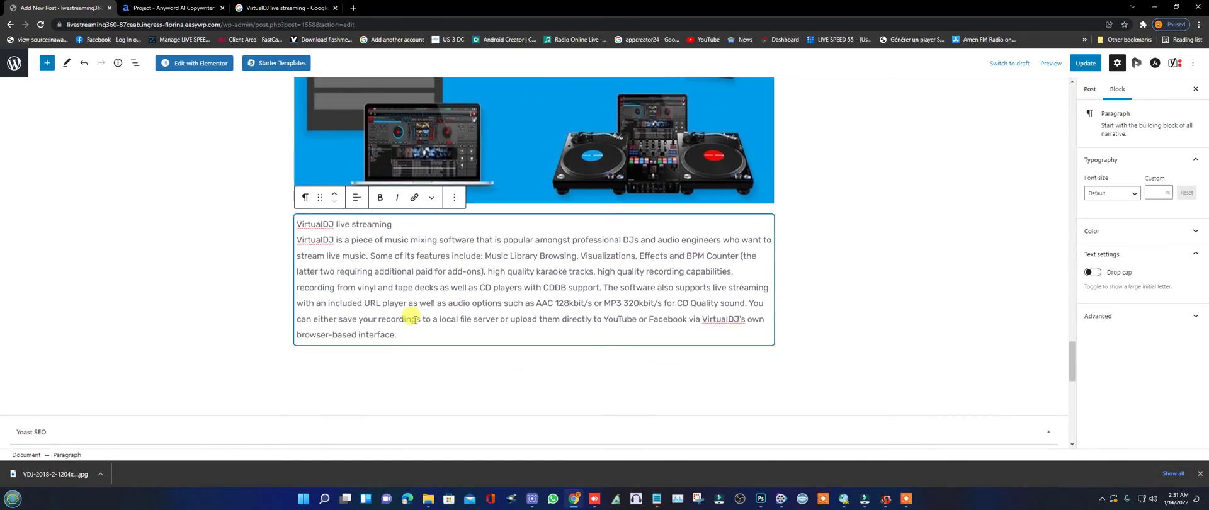
scroll(415, 320, up, 1)
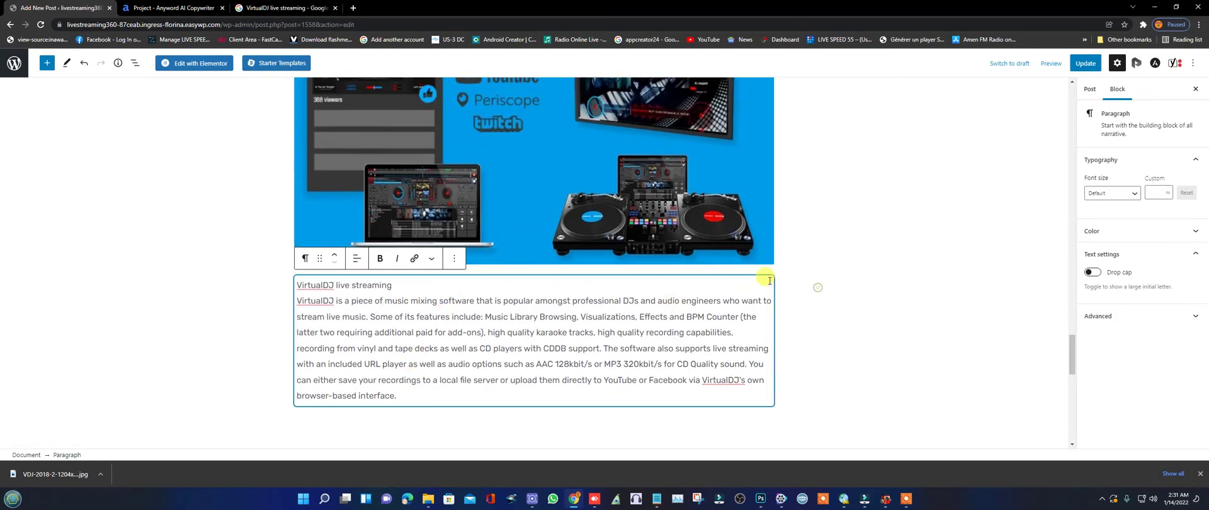
scroll(769, 280, up, 6)
scroll(776, 278, down, 5)
scroll(801, 321, up, 2)
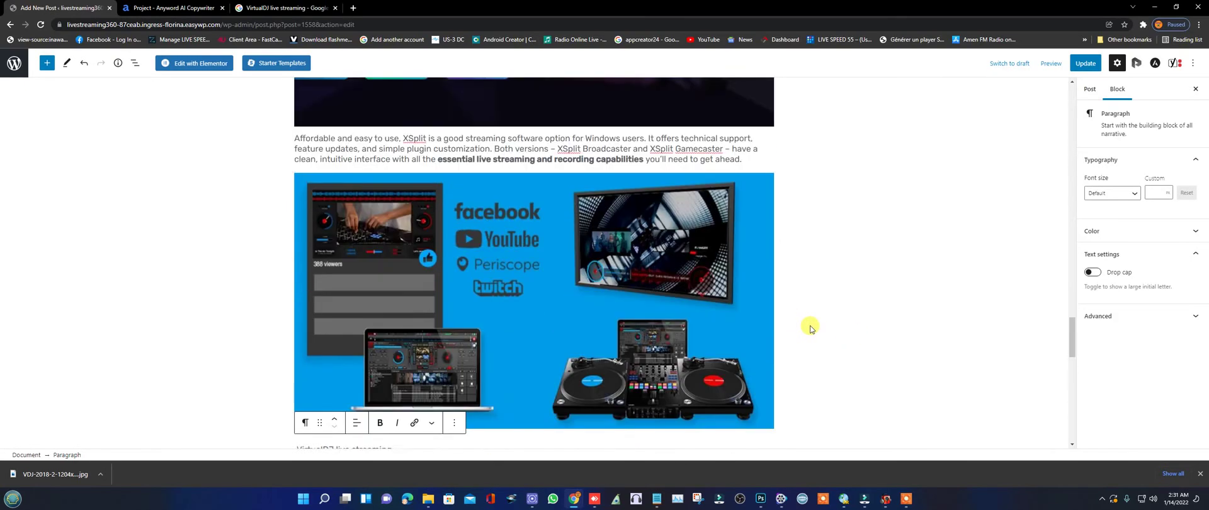
scroll(787, 321, up, 5)
scroll(573, 299, up, 2)
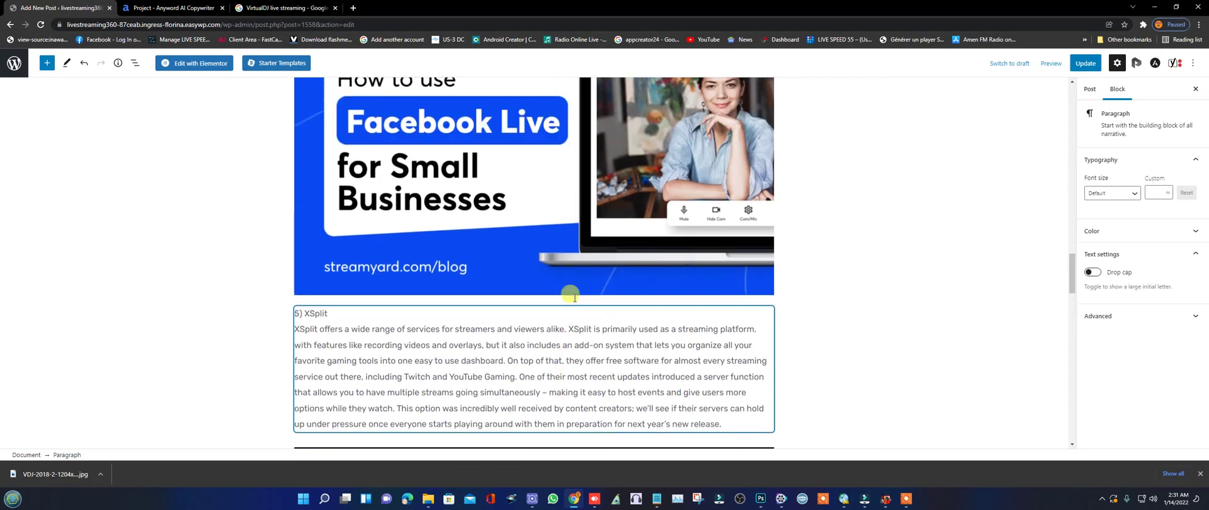
Paste the copied description beginning "StreamYard is one of the newer streaming tools on the scene" as the StreamYard image's caption.
click(567, 287)
scroll(465, 288, up, 2)
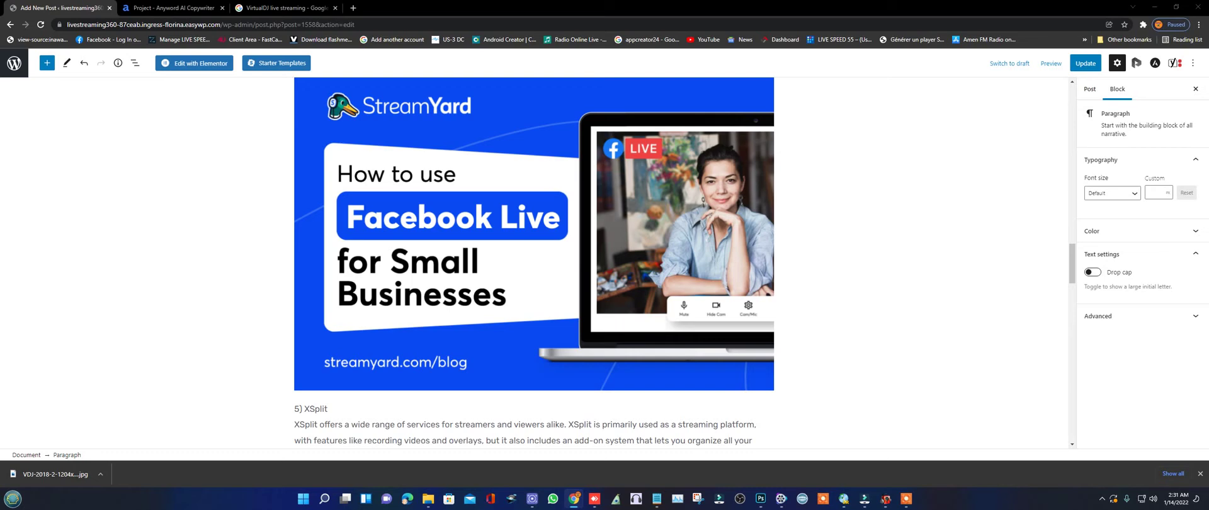
scroll(441, 283, down, 2)
click(481, 237)
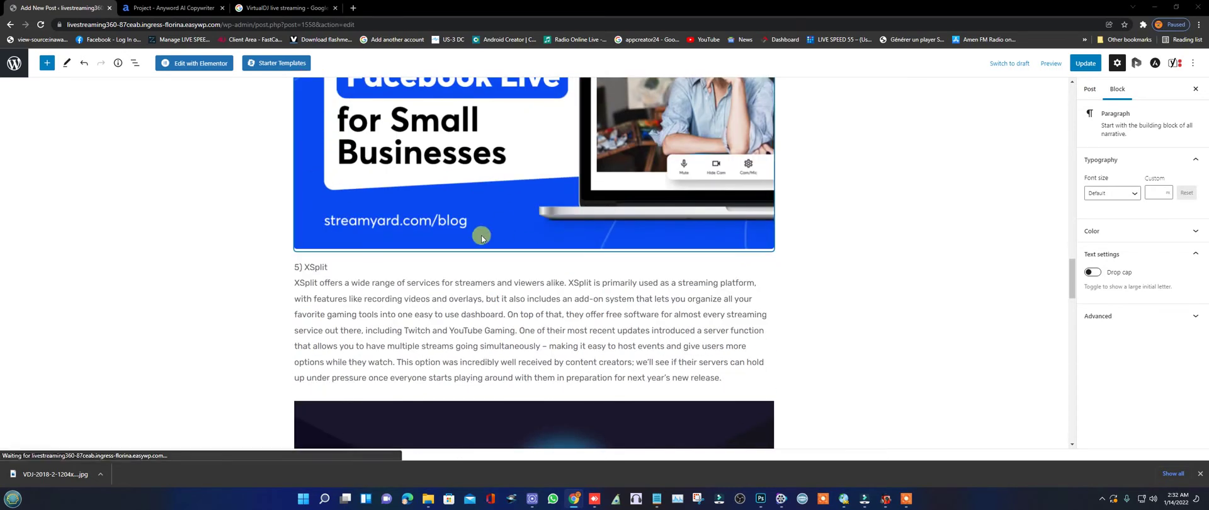
click(346, 247)
click(326, 260)
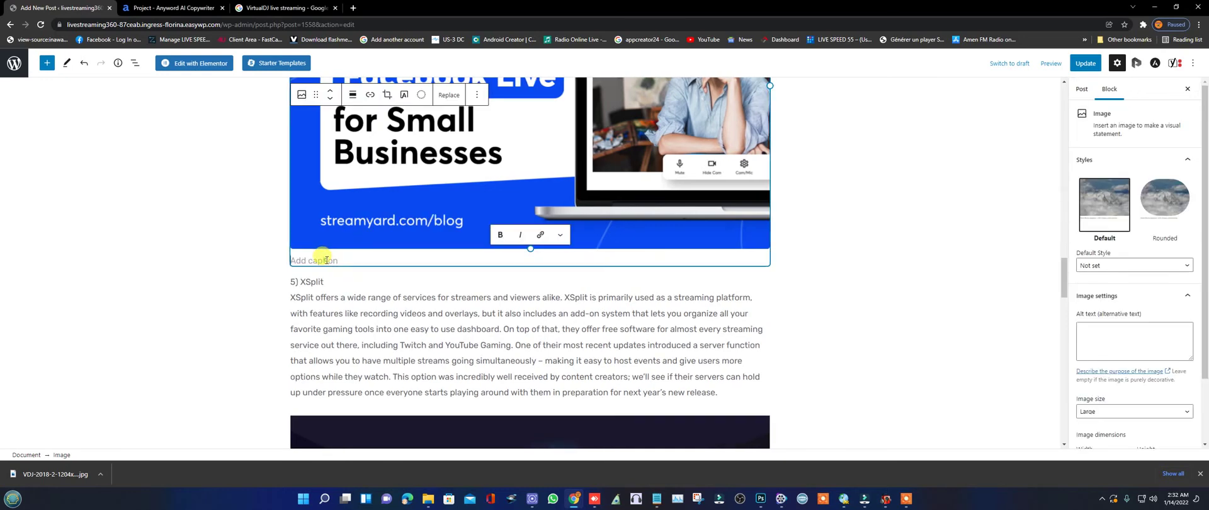
right_click(326, 260)
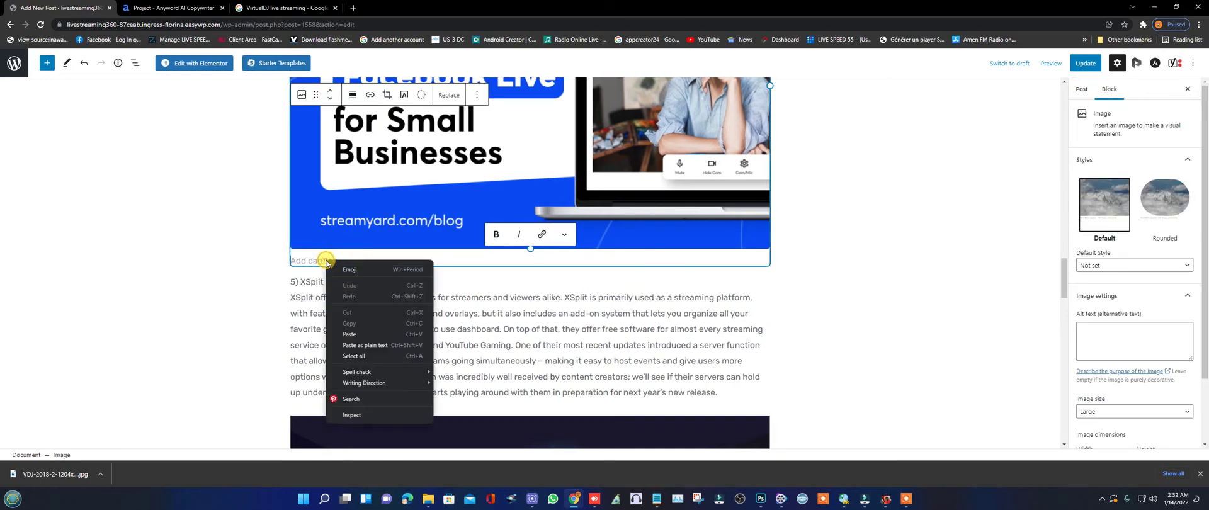
click(351, 334)
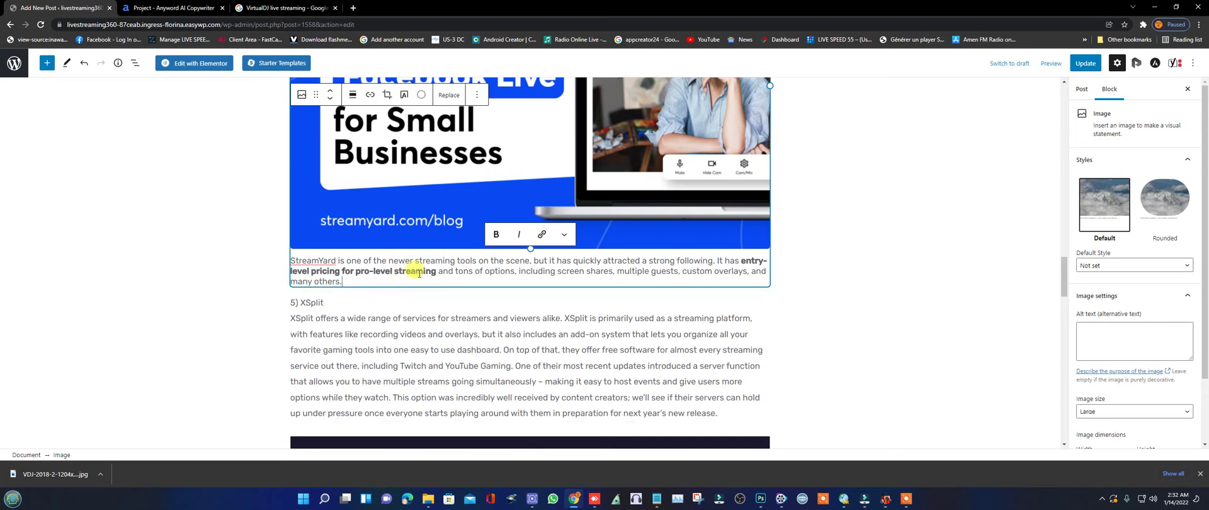
mouse_move(532, 292)
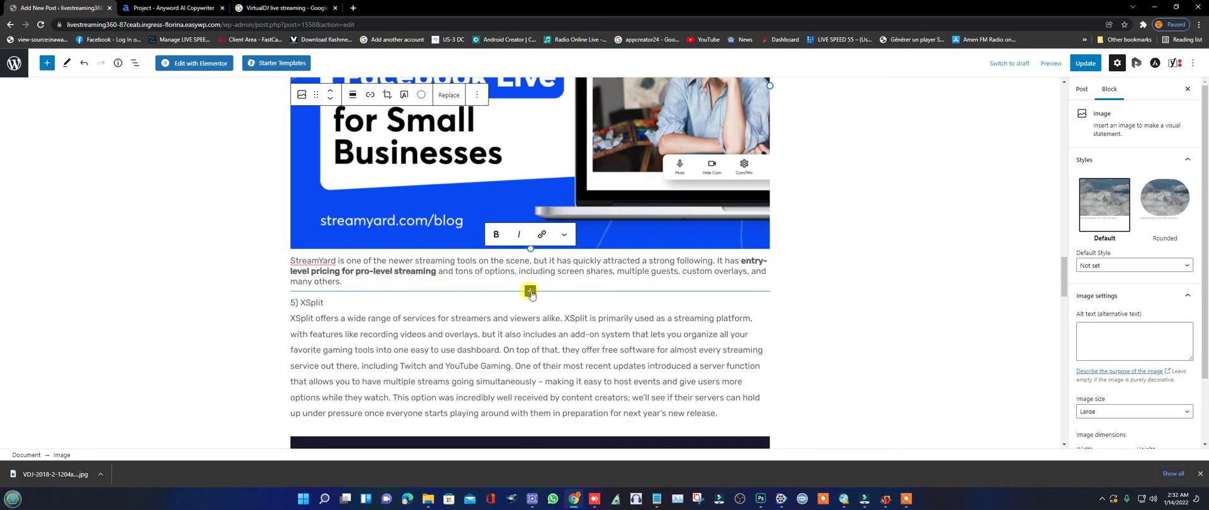
scroll(530, 293, down, 1)
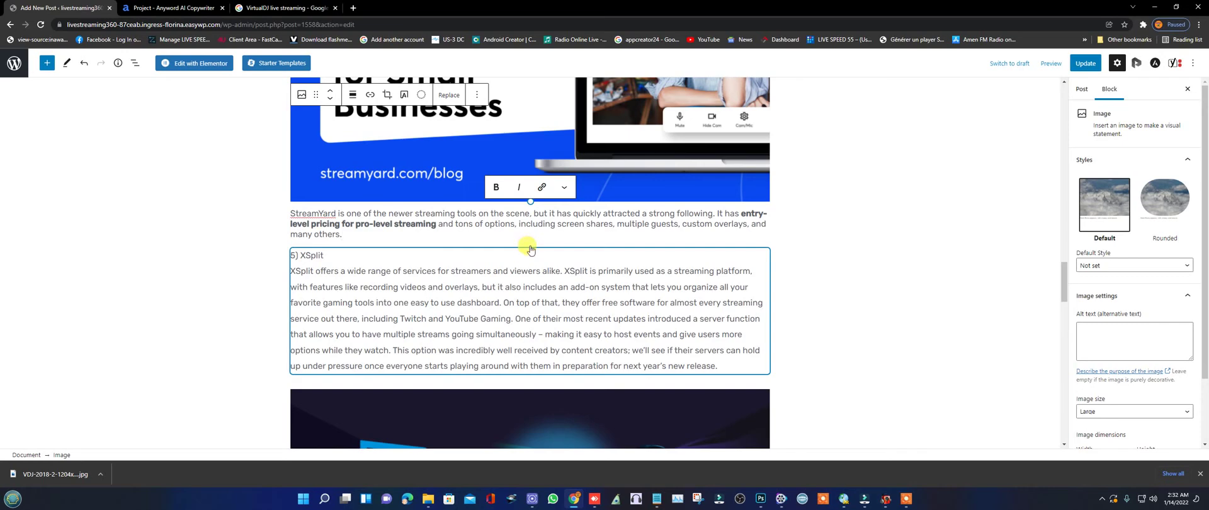
mouse_move(531, 246)
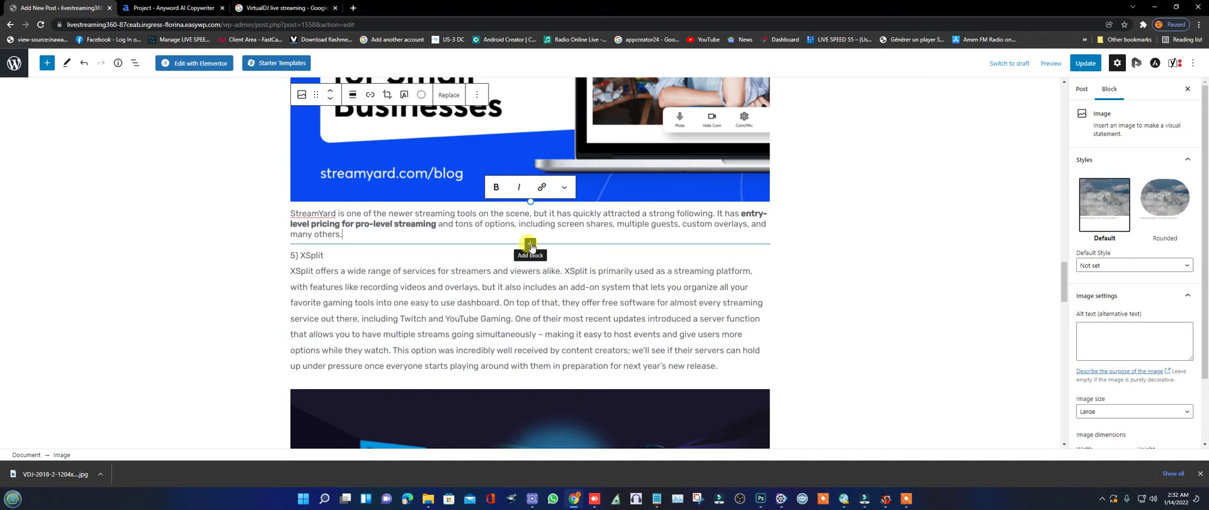
scroll(540, 211, up, 5)
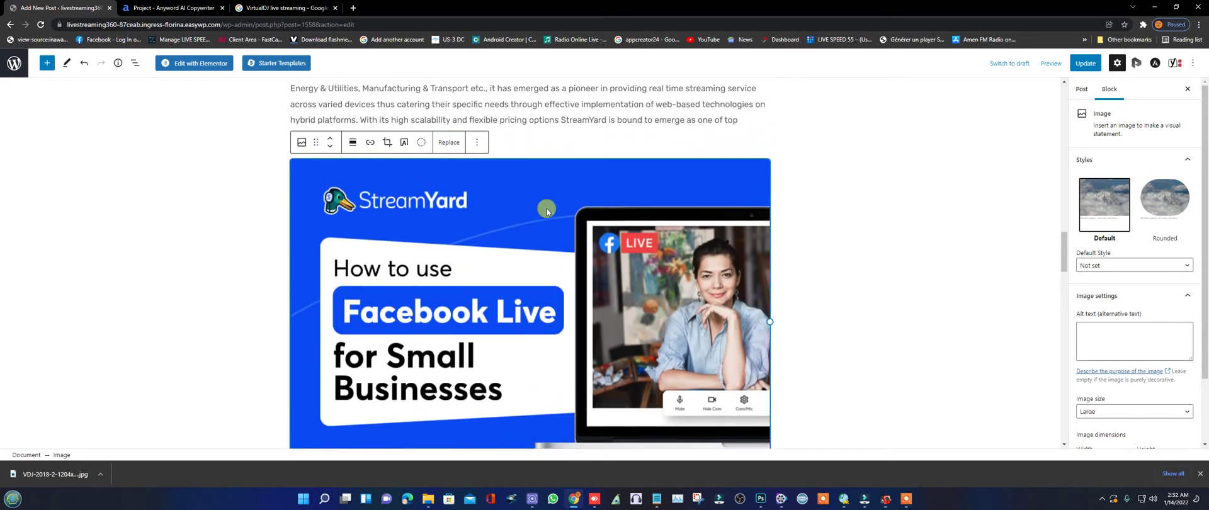
scroll(541, 222, down, 4)
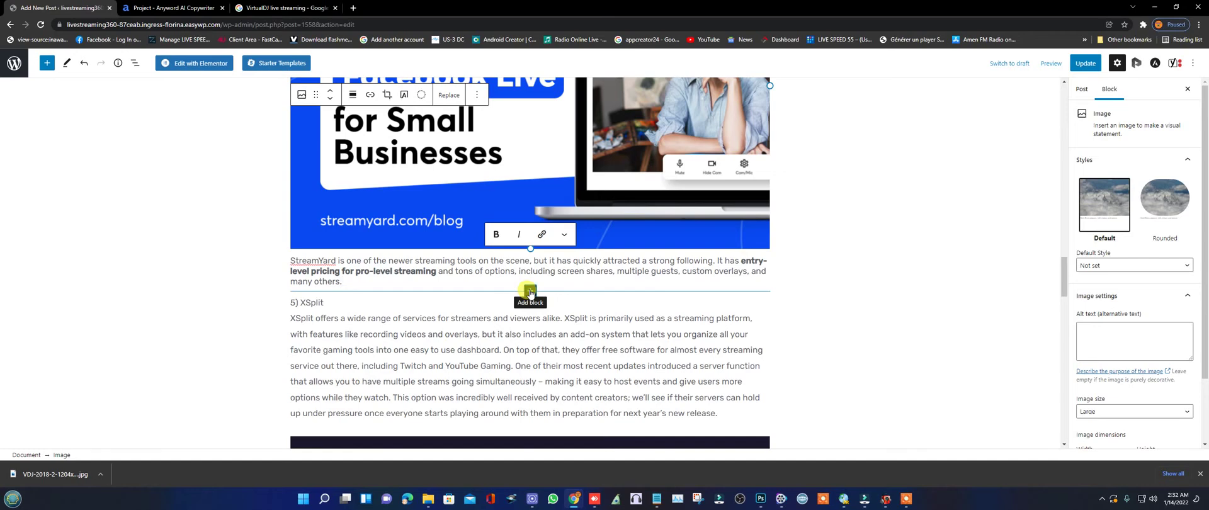
click(530, 291)
scroll(529, 292, down, 1)
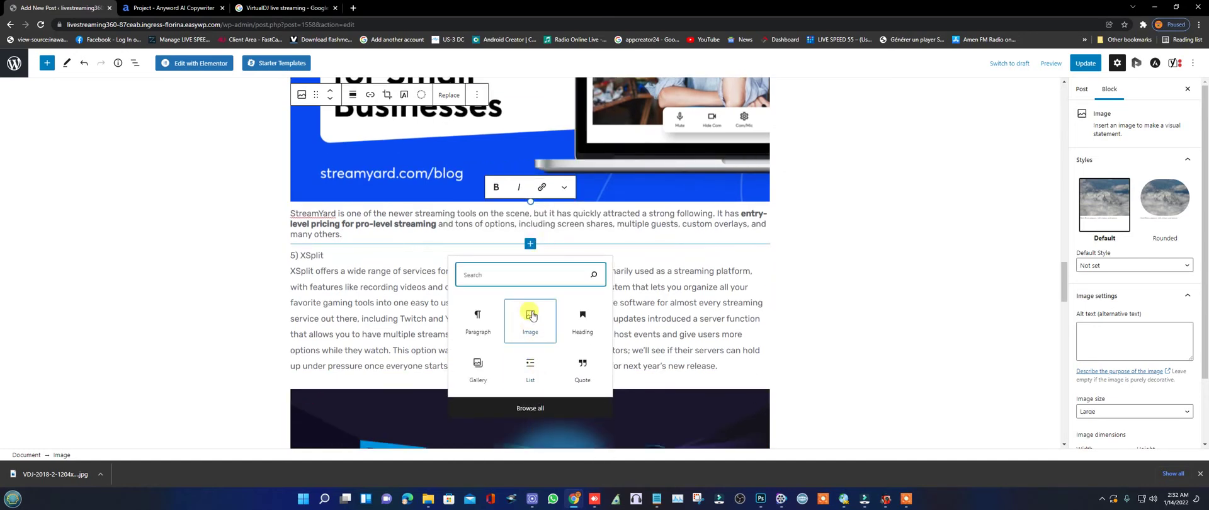
click(530, 317)
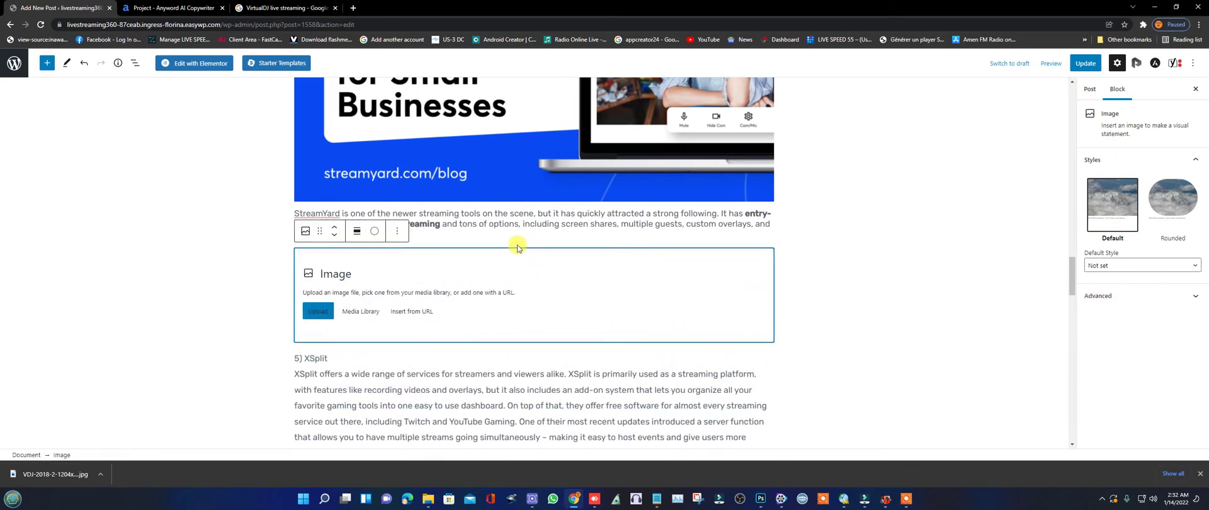
scroll(618, 338, down, 7)
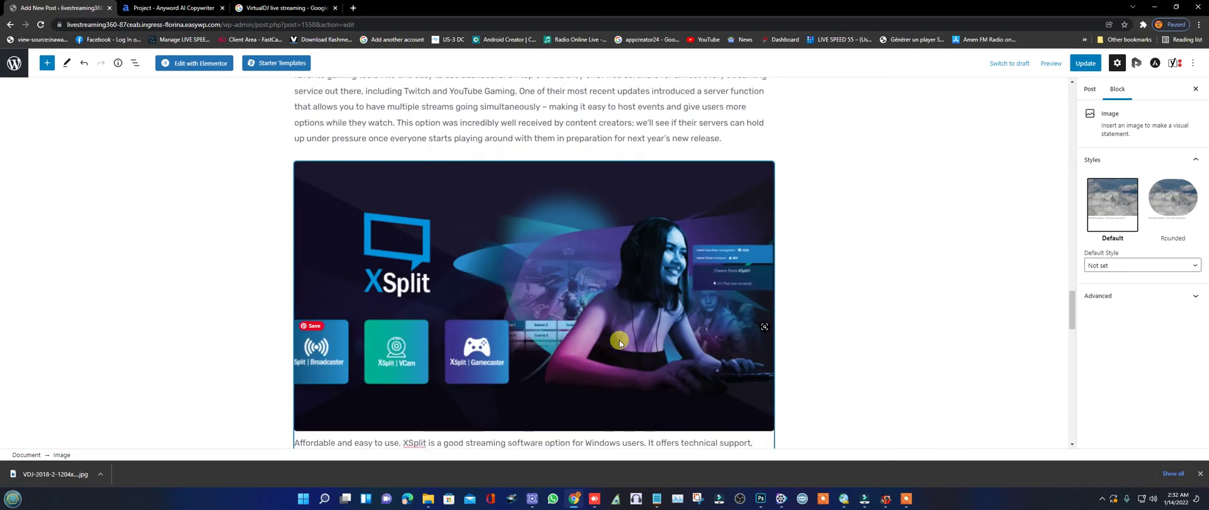
scroll(619, 343, up, 5)
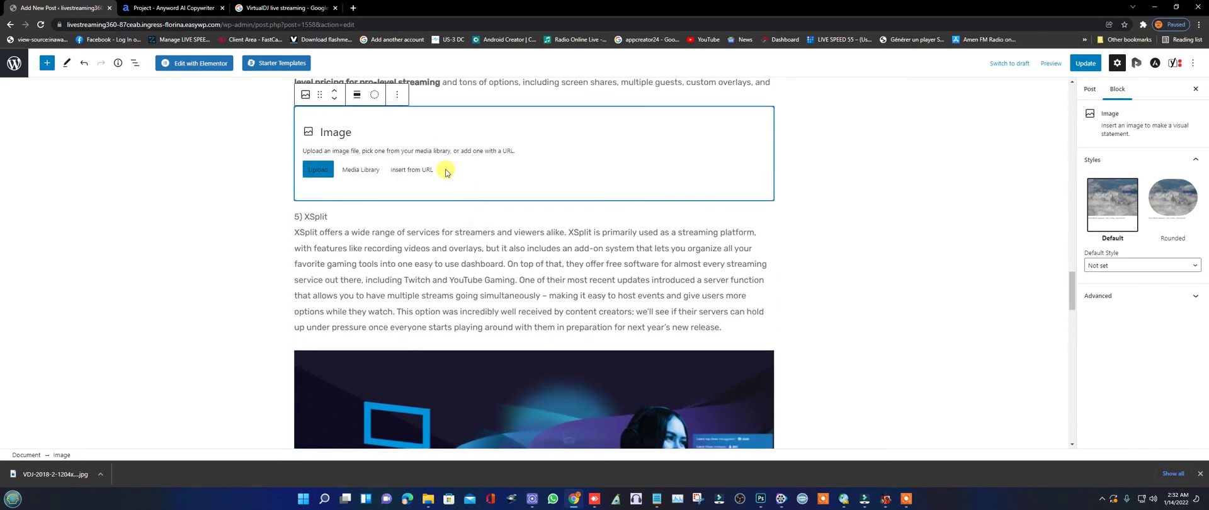
click(83, 63)
Update the published post with the new image captions and the VirtualDJ picture.
scroll(631, 255, down, 4)
scroll(631, 254, down, 12)
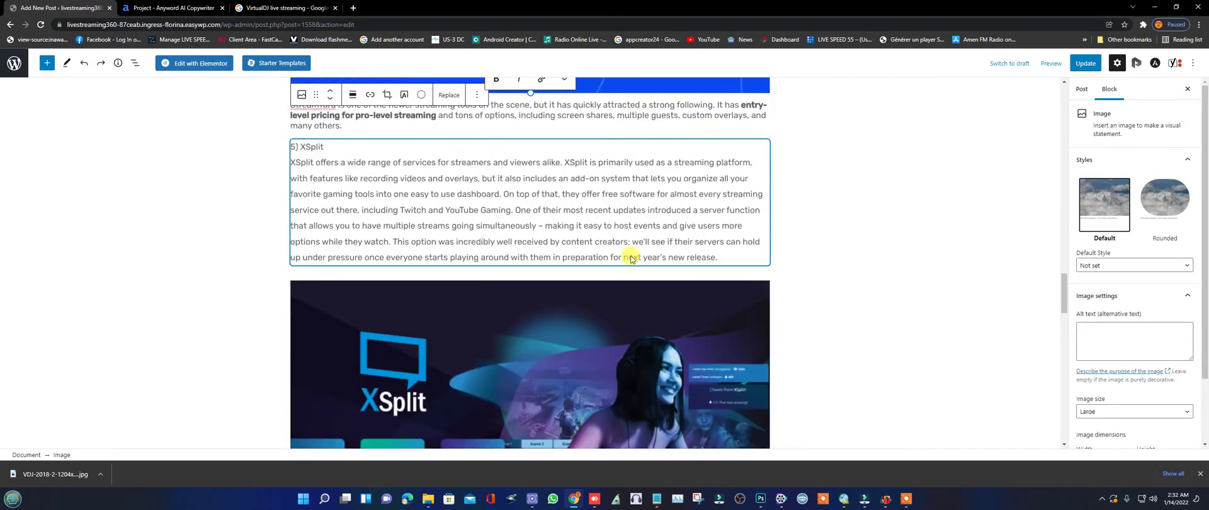
scroll(626, 252, down, 8)
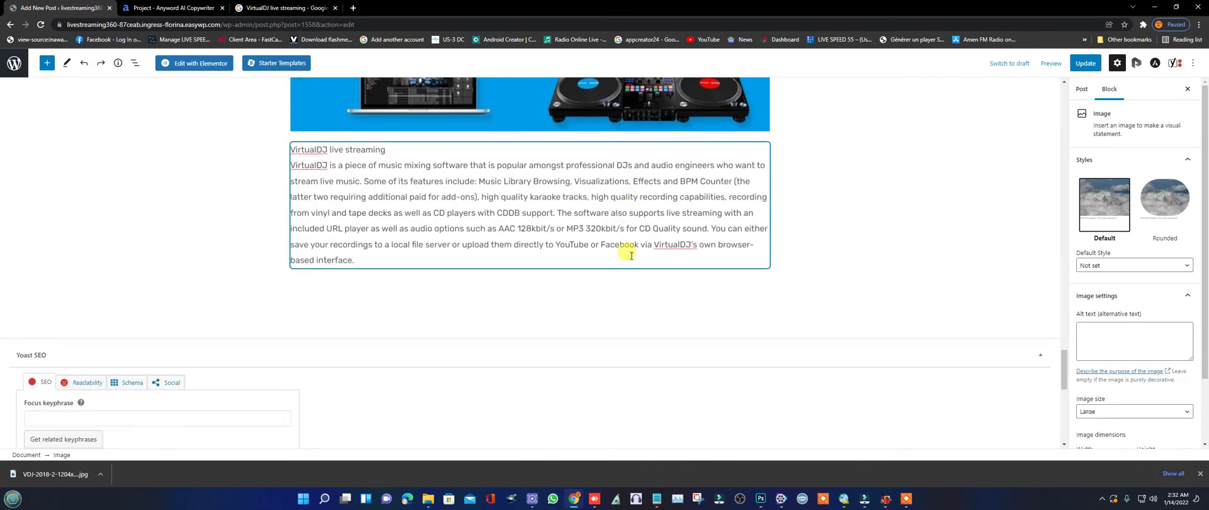
scroll(635, 258, up, 3)
scroll(635, 258, up, 3)
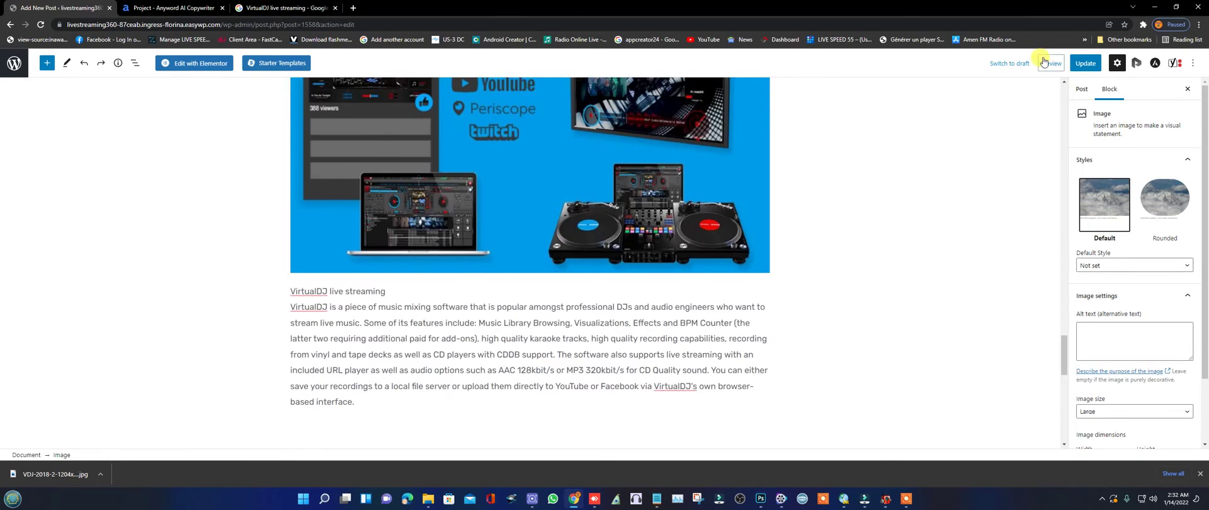
click(1085, 63)
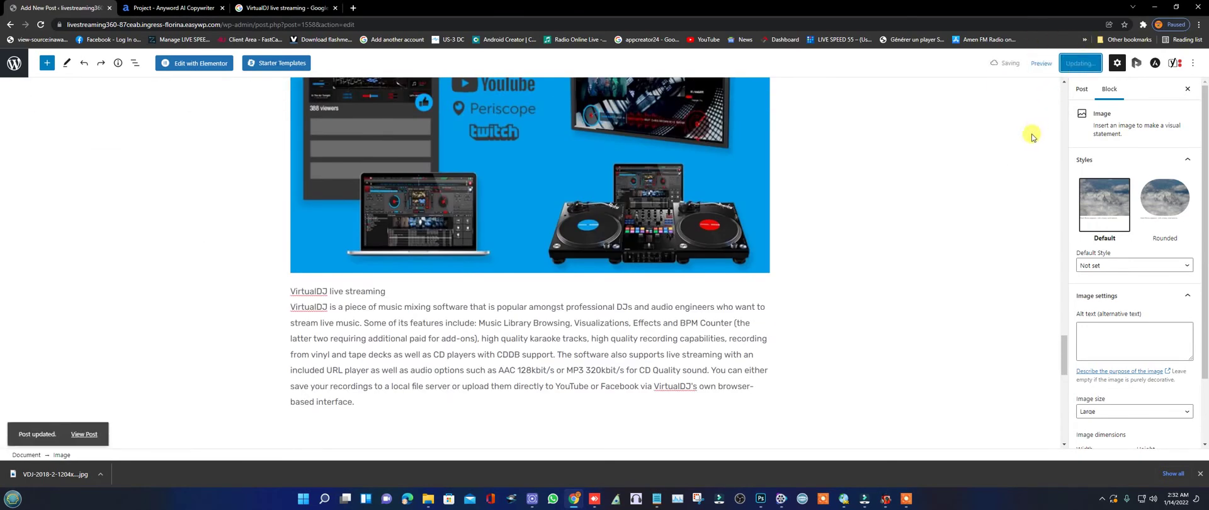
click(446, 275)
scroll(466, 302, down, 10)
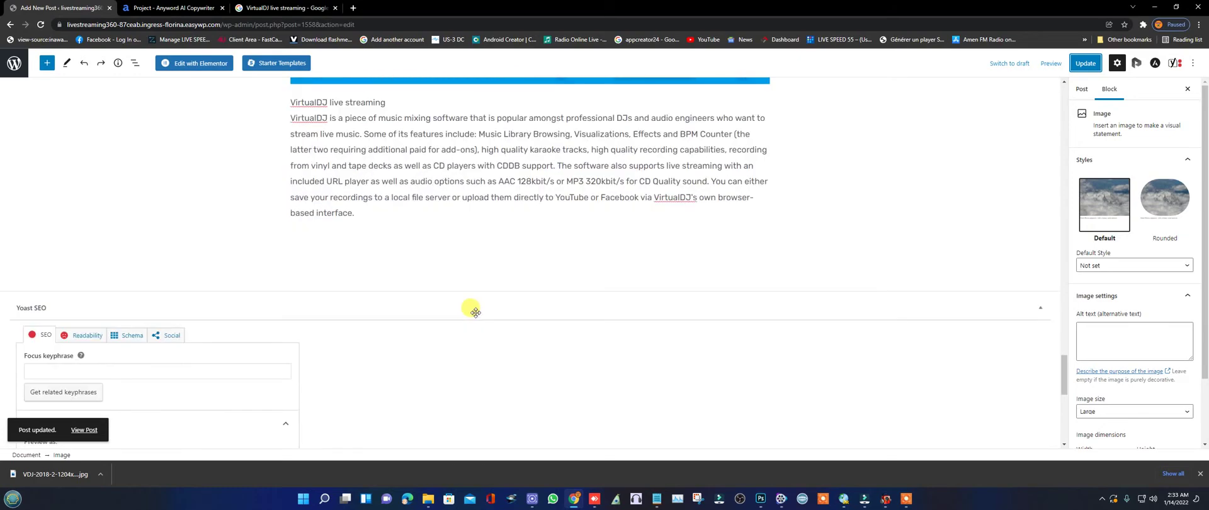
Make the name "vMix" bold in the numbered heading of the article's second section.
scroll(476, 314, up, 10)
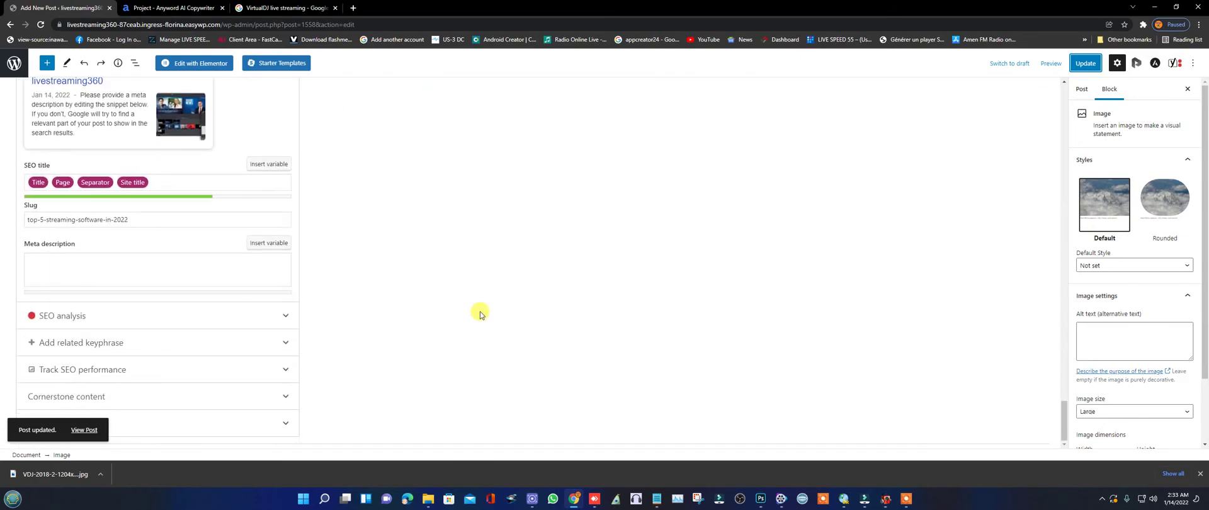
scroll(560, 305, up, 15)
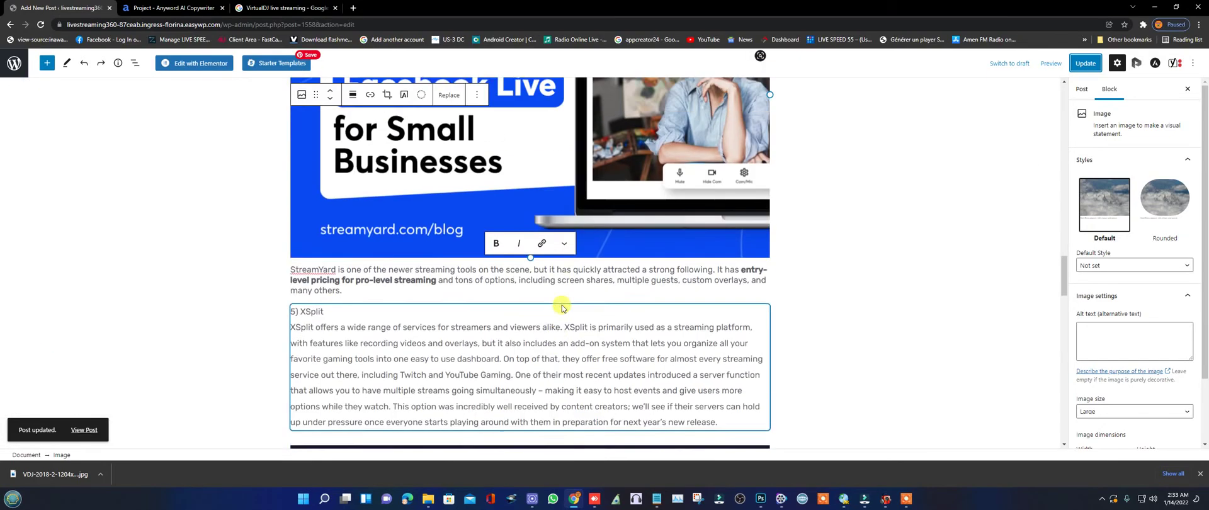
scroll(562, 305, up, 15)
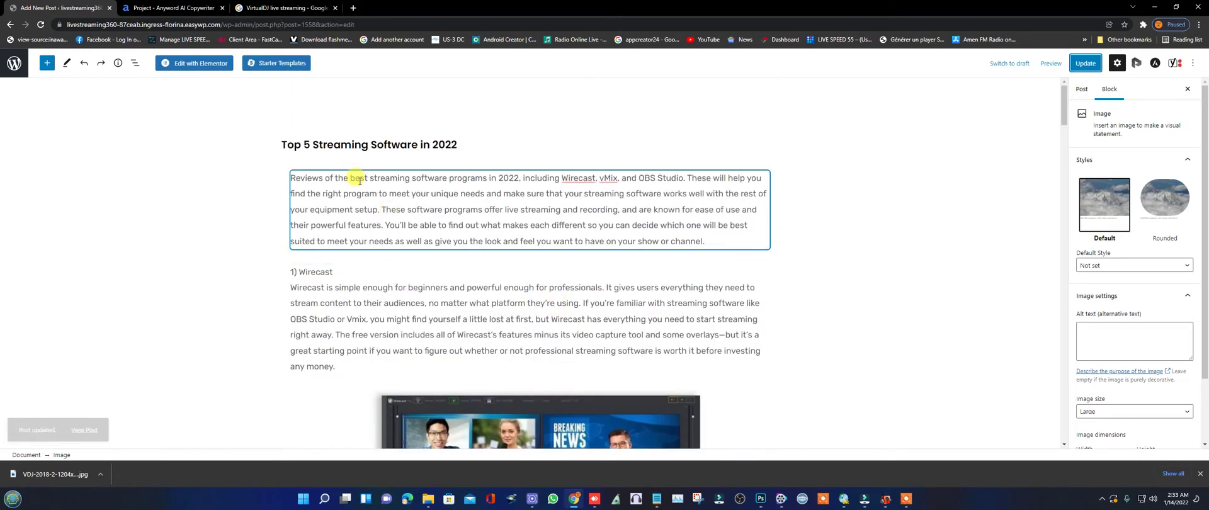
scroll(512, 259, down, 2)
scroll(513, 259, up, 2)
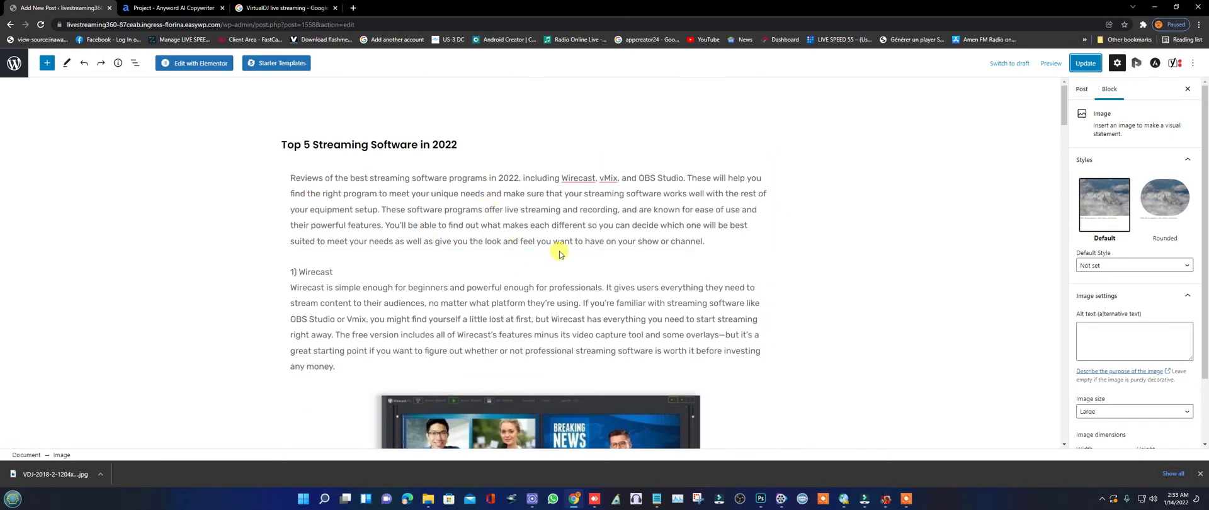
scroll(479, 202, down, 3)
scroll(582, 135, down, 5)
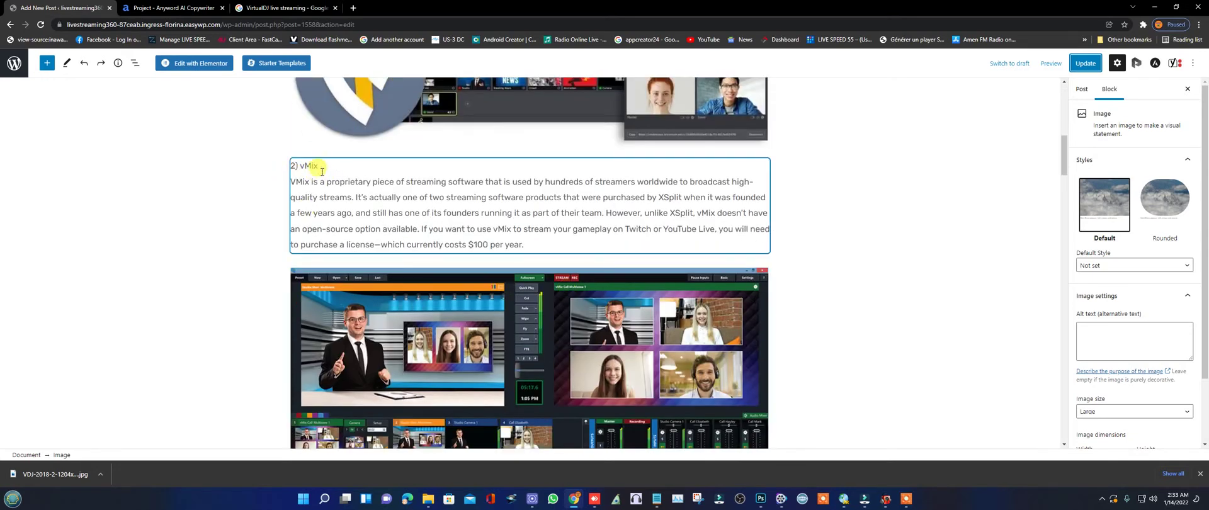
click(321, 167)
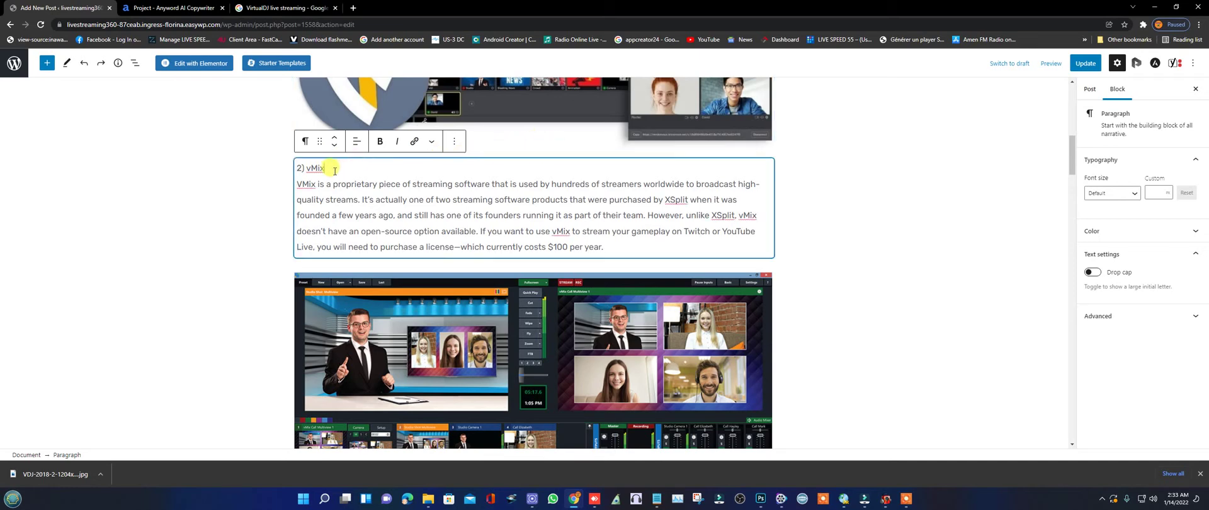
drag(325, 168, 306, 168)
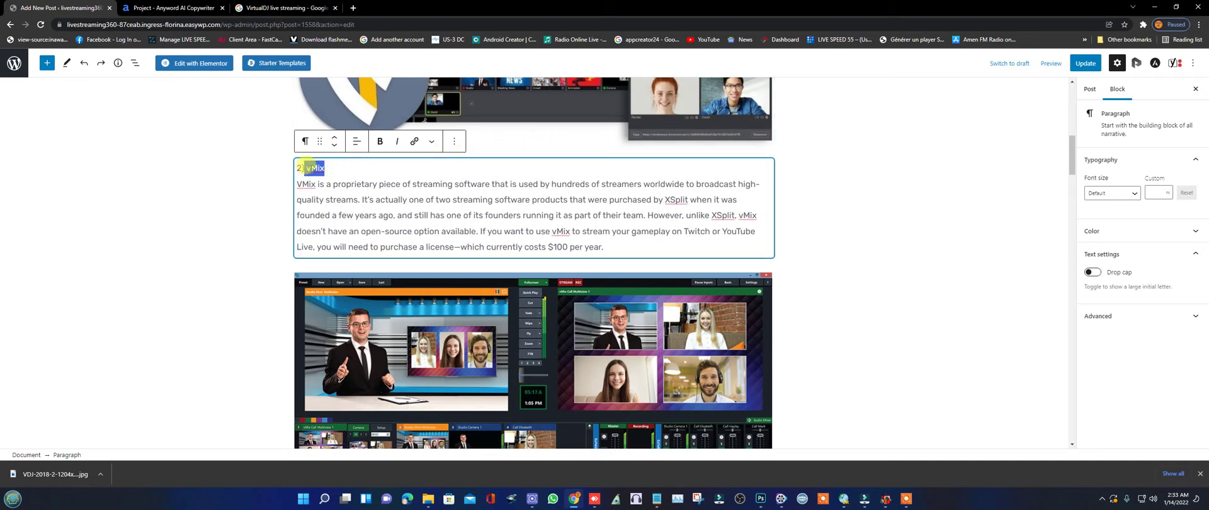
click(380, 142)
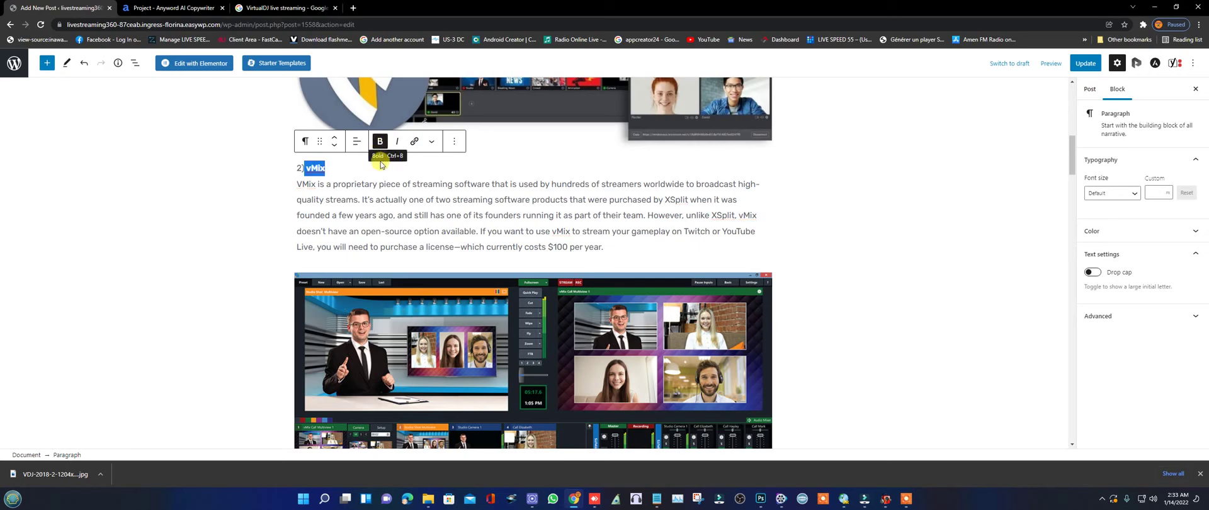
click(378, 163)
Make the name "Wirecast" bold in the numbered heading of the article's first section.
scroll(395, 179, up, 10)
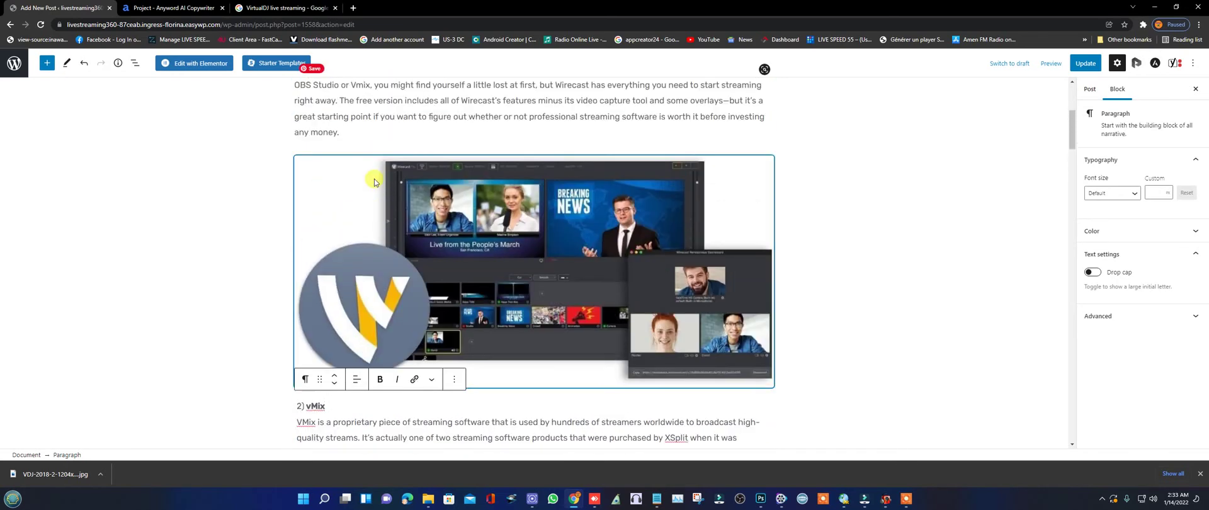
click(331, 220)
drag(340, 225, 314, 227)
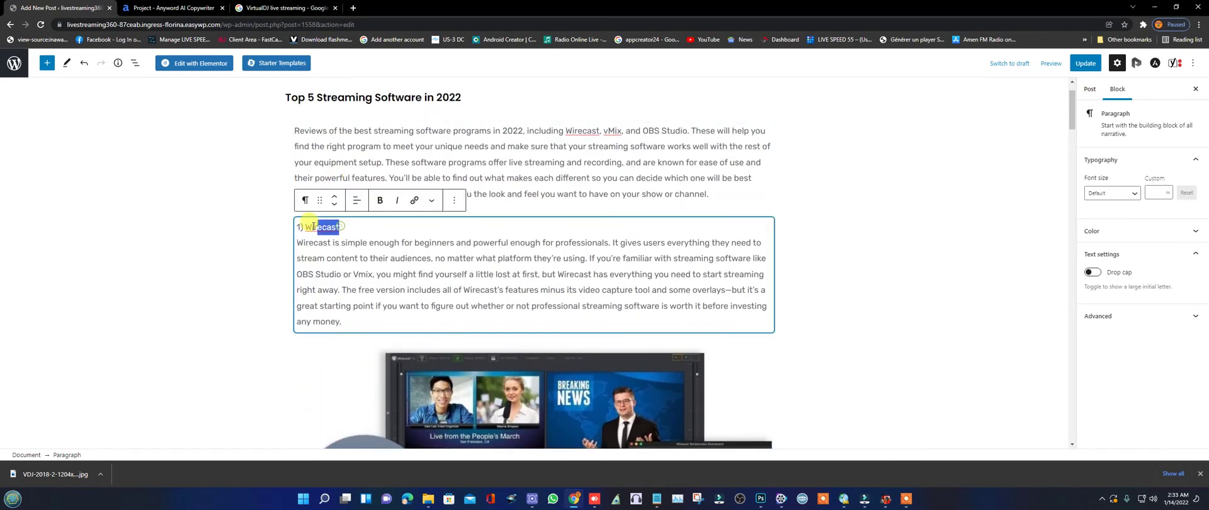
click(380, 201)
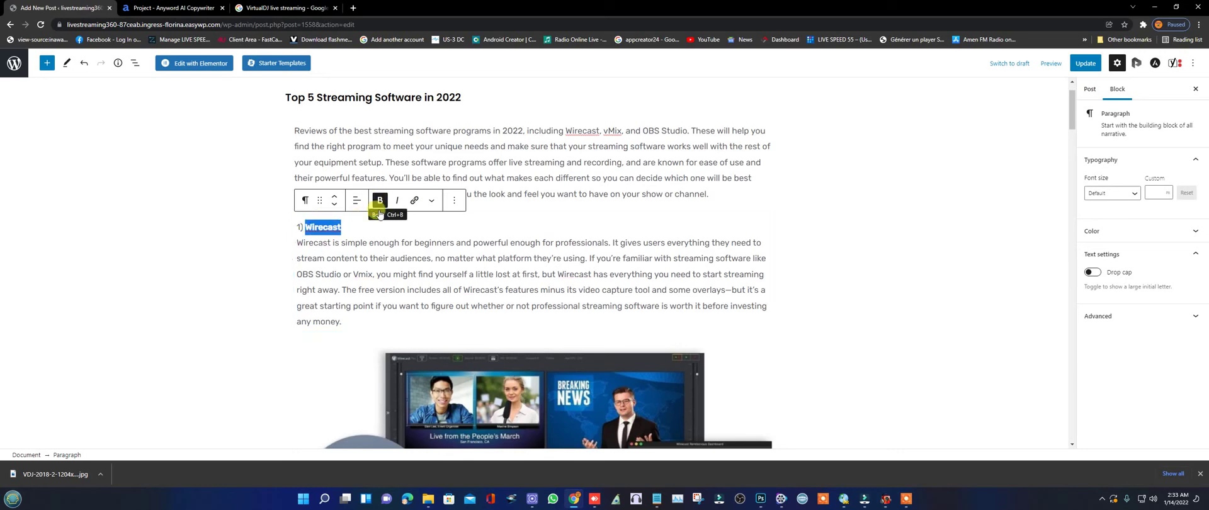
scroll(361, 207, up, 1)
Make the name "OBS Studio" bold in the numbered heading of the article's third section.
scroll(357, 202, down, 10)
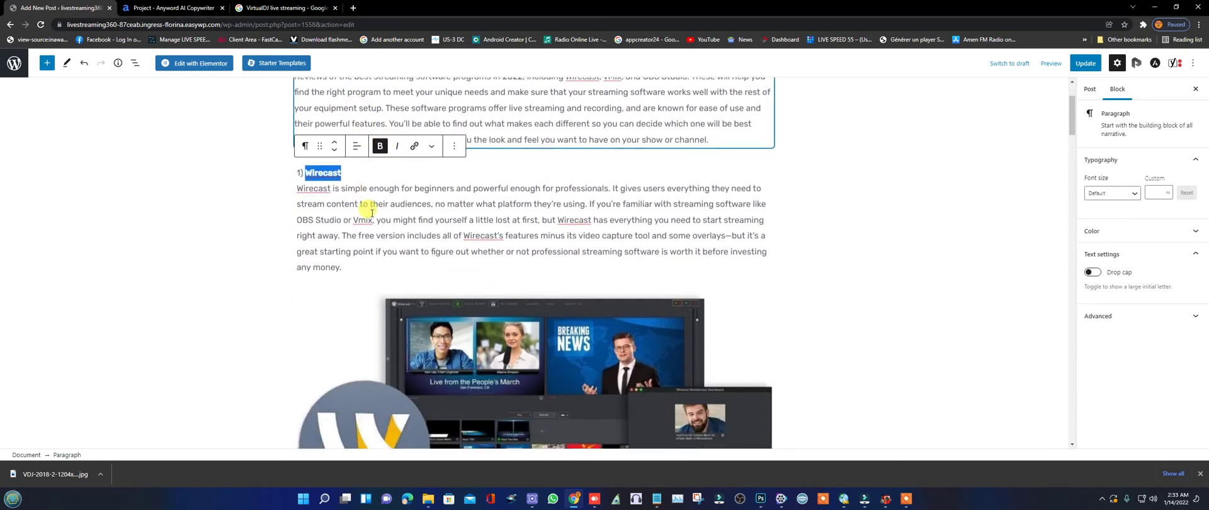
scroll(368, 229, down, 5)
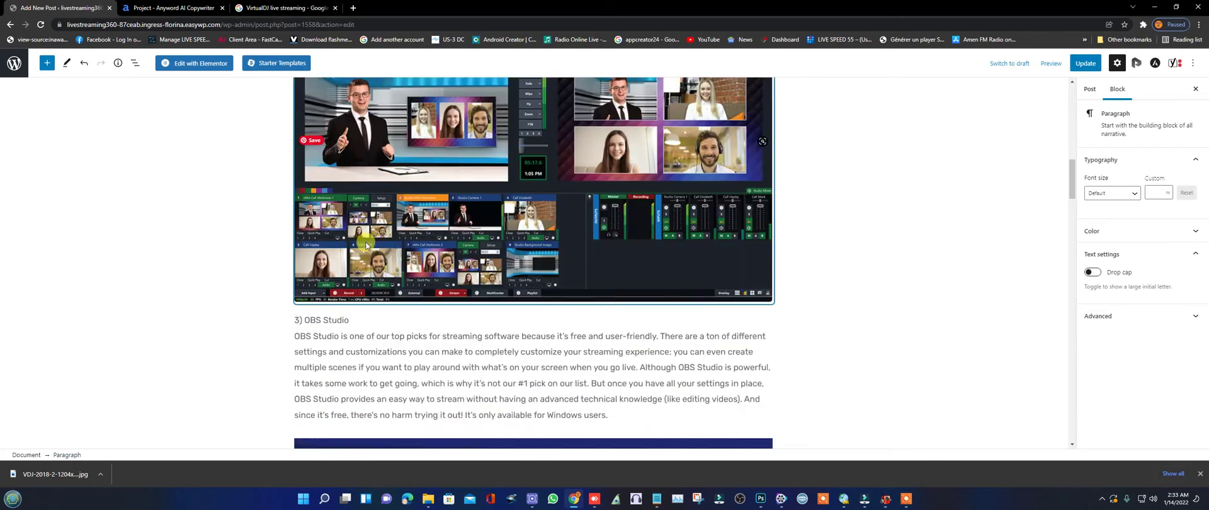
drag(349, 220, 309, 221)
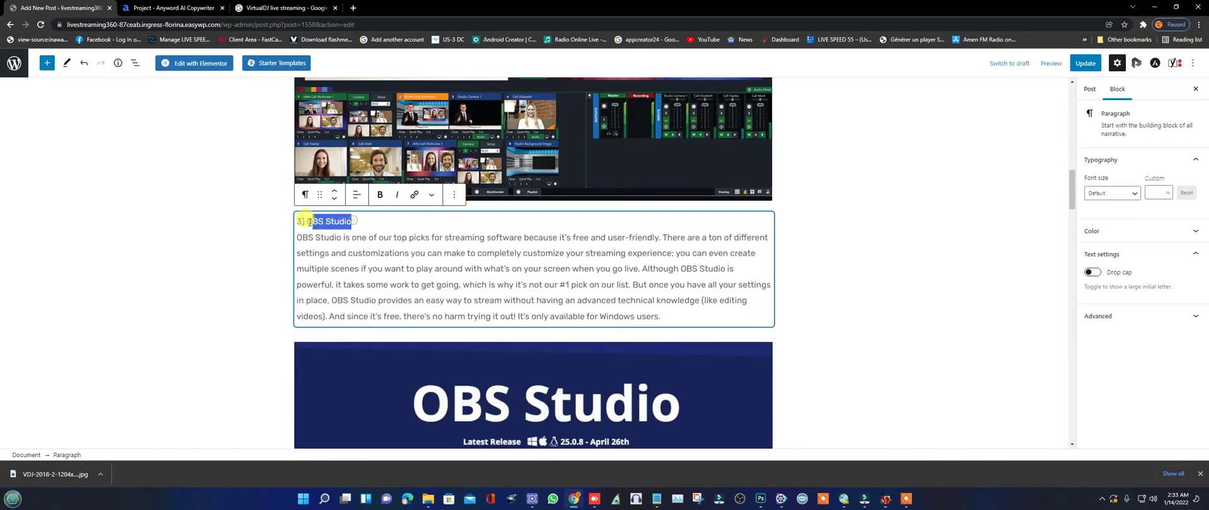
click(380, 194)
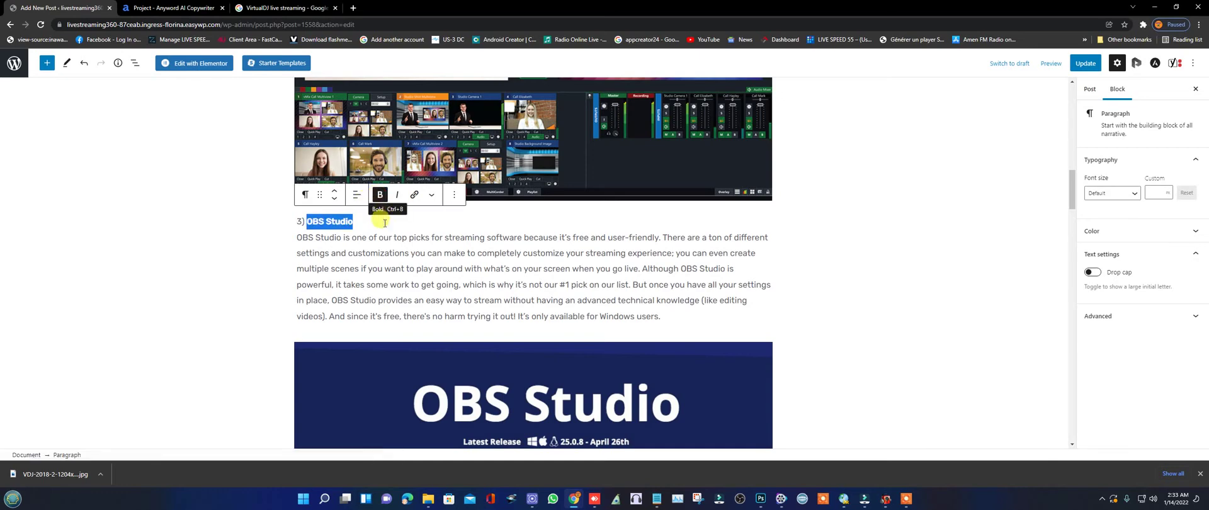
Make the name "StreamYard" bold in the numbered heading of the article's fourth section.
scroll(381, 232, down, 2)
scroll(381, 232, down, 4)
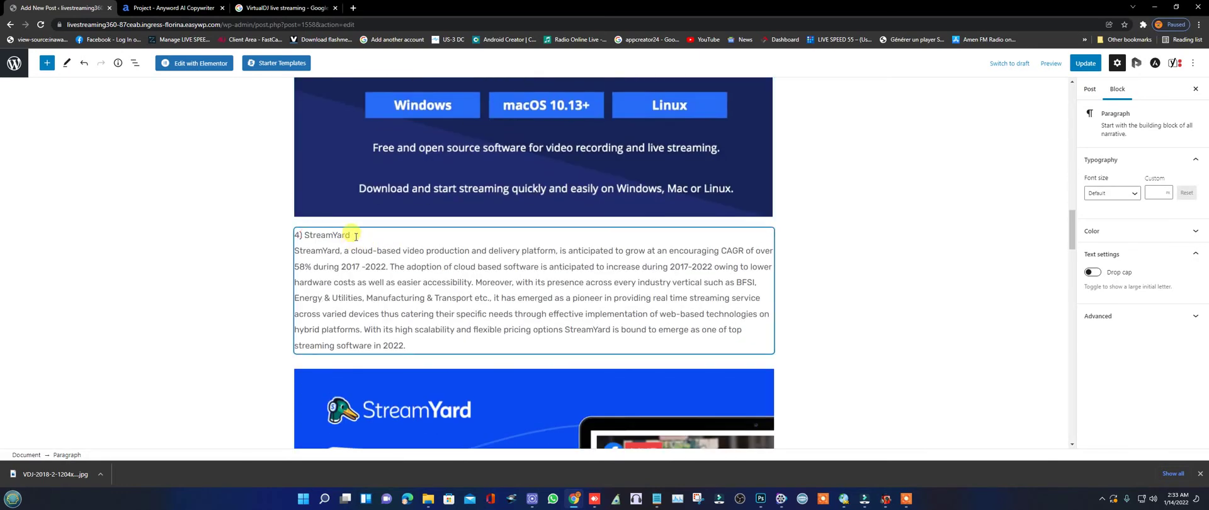
drag(356, 236, 315, 238)
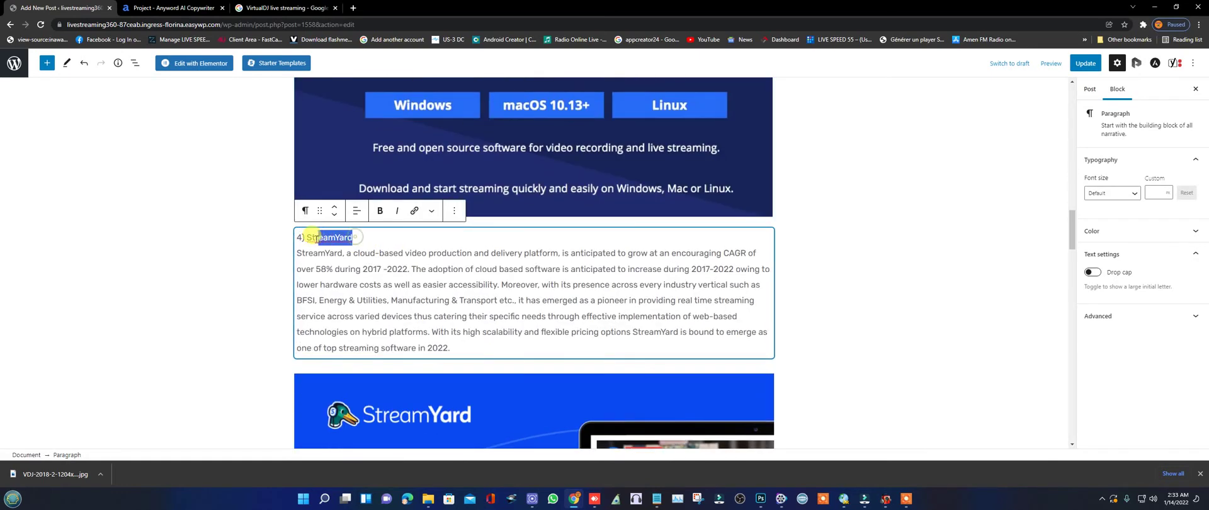
click(380, 212)
Make the name "XSplit" bold in the numbered heading of the article's fifth section.
scroll(384, 236, down, 7)
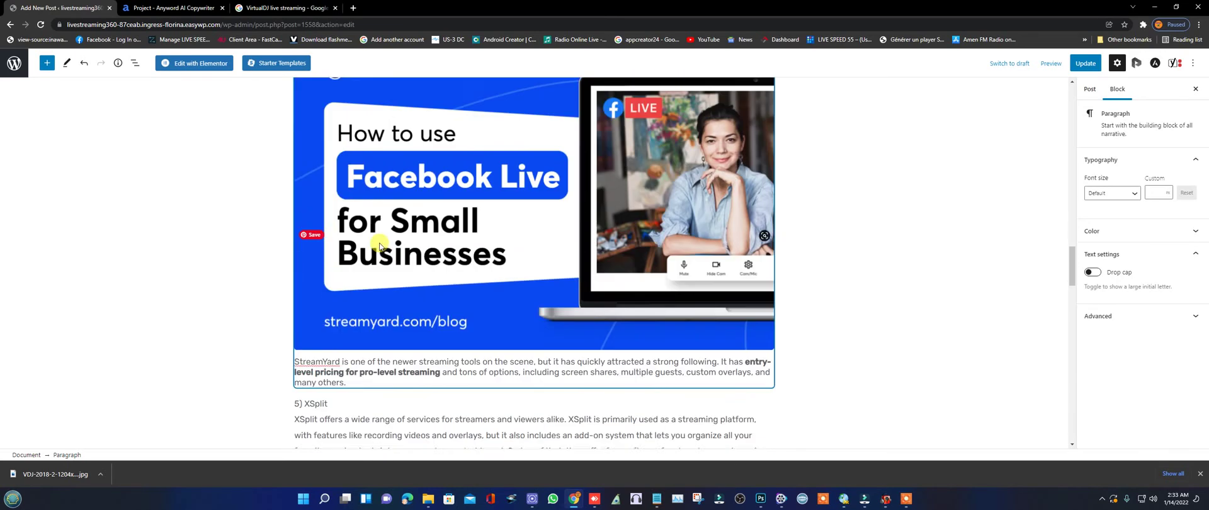
drag(333, 236, 312, 234)
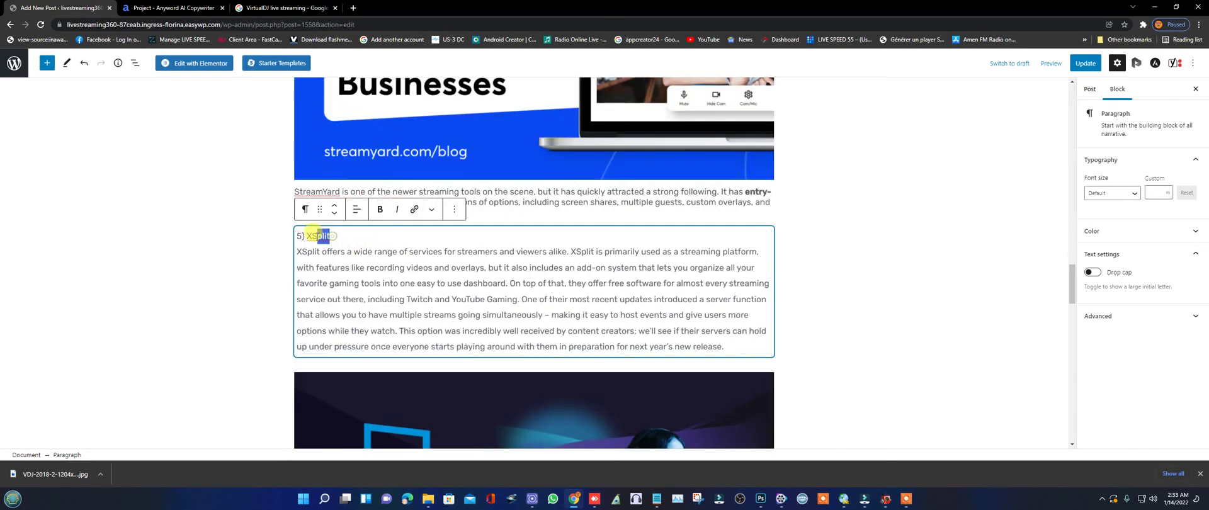
click(379, 210)
Make the heading line "VirtualDJ live streaming" bold above the article's closing paragraph.
scroll(381, 245, down, 9)
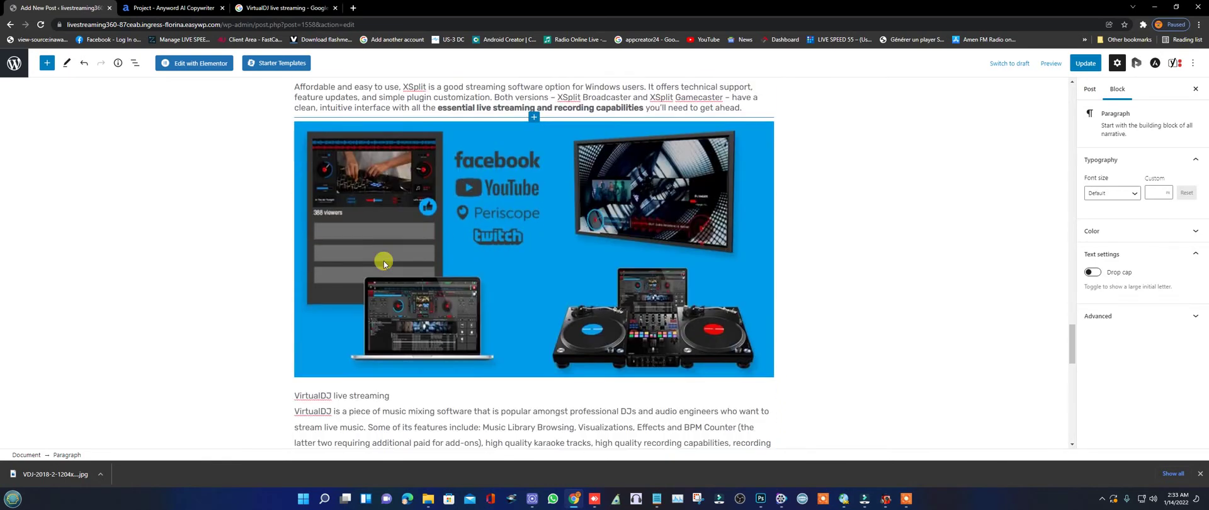
scroll(383, 263, down, 2)
click(335, 301)
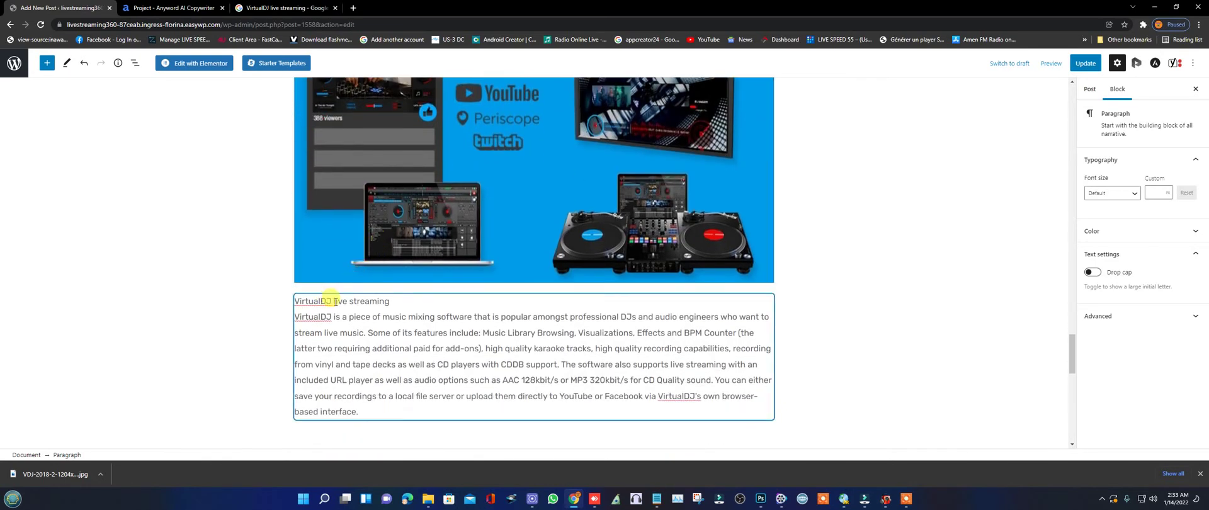
drag(394, 301, 296, 303)
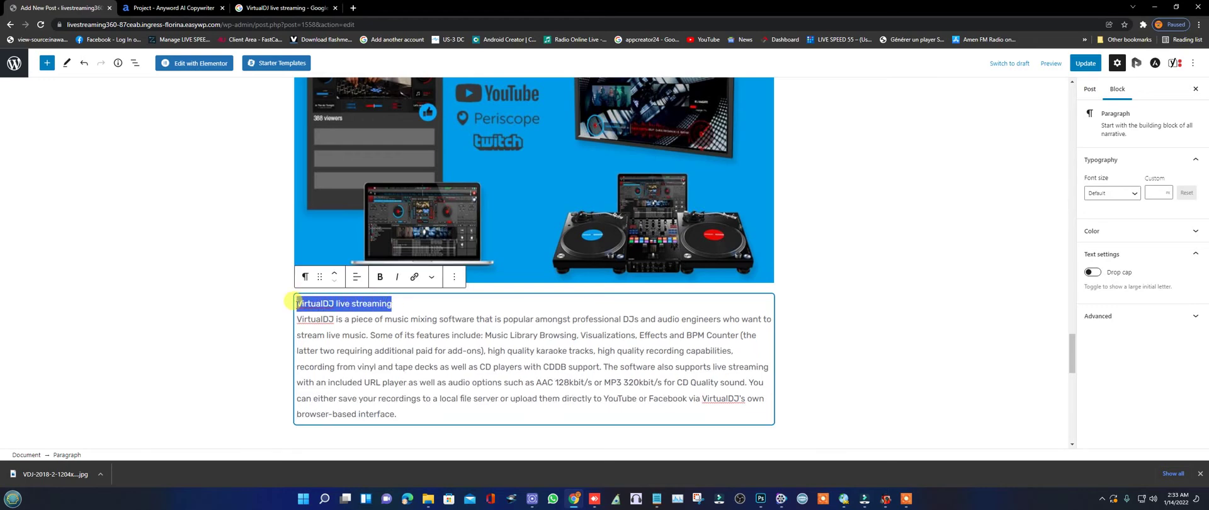
click(379, 276)
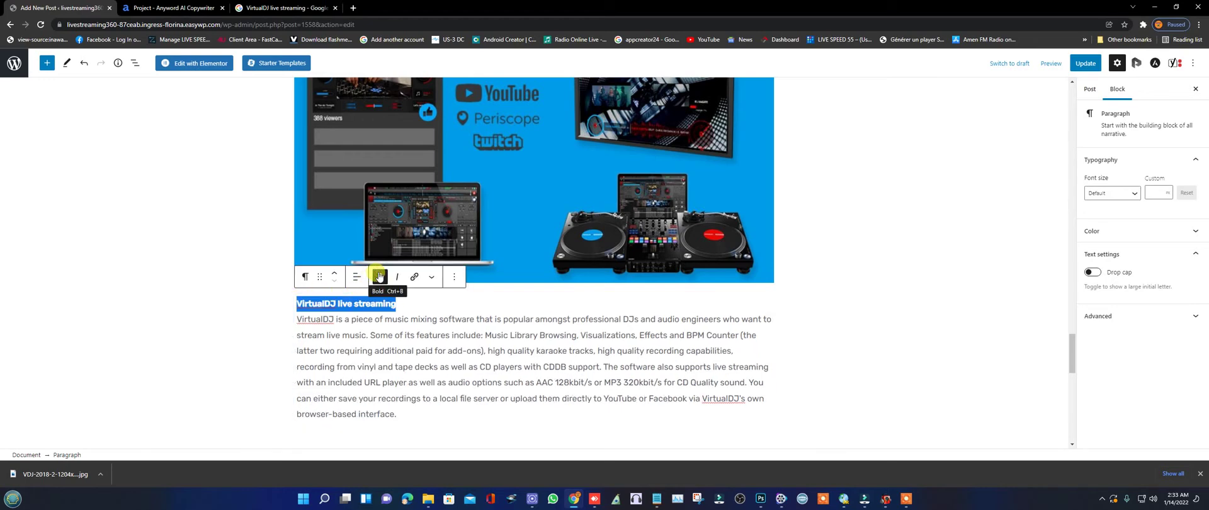
click(426, 302)
scroll(654, 318, down, 1)
scroll(664, 322, down, 3)
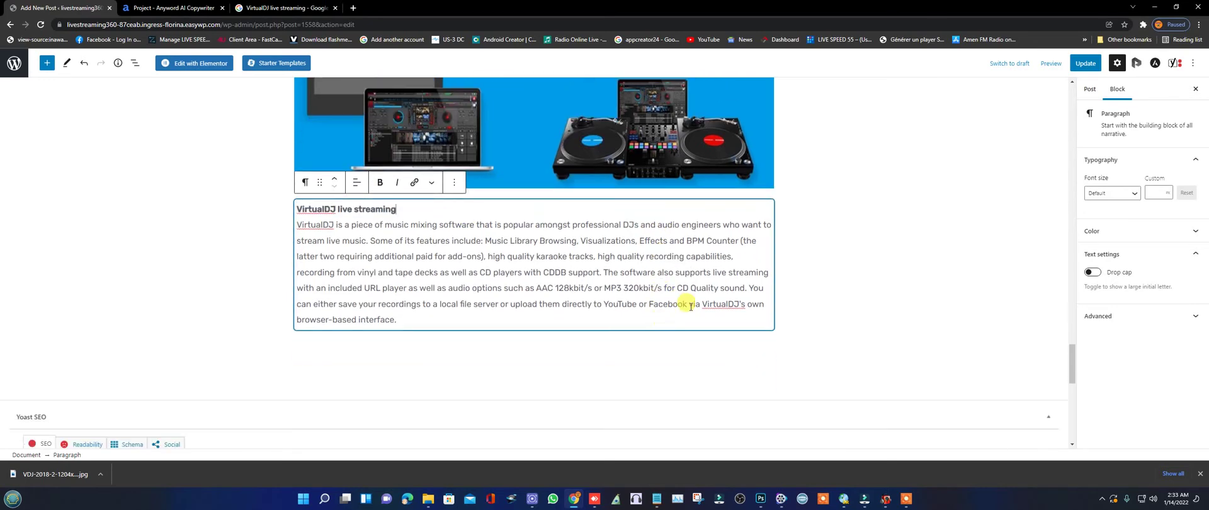
Update the published post with the bold section headings and open it for editing in Elementor.
click(1086, 64)
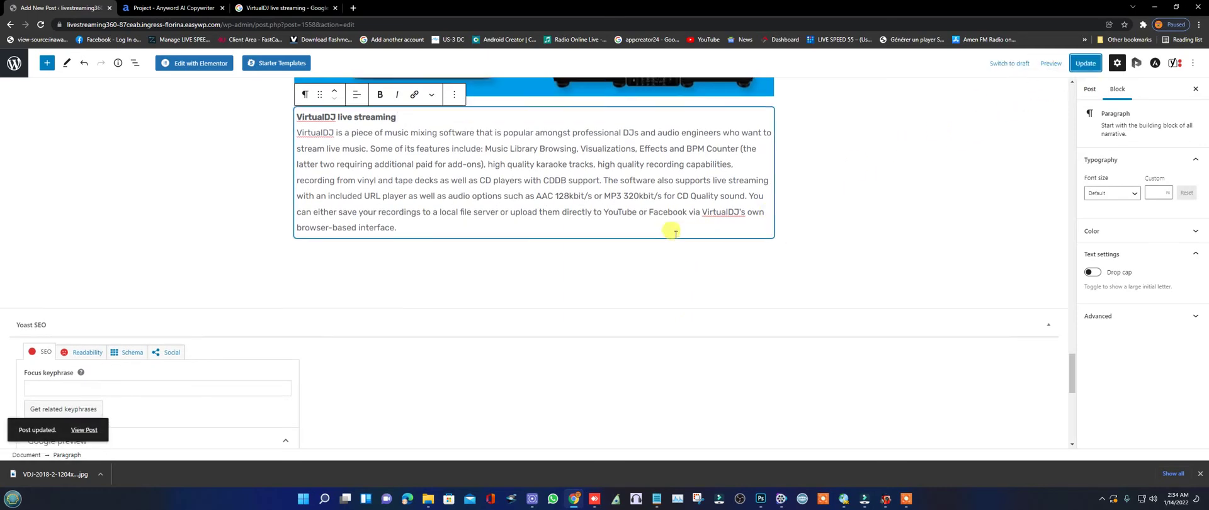
scroll(566, 210, up, 15)
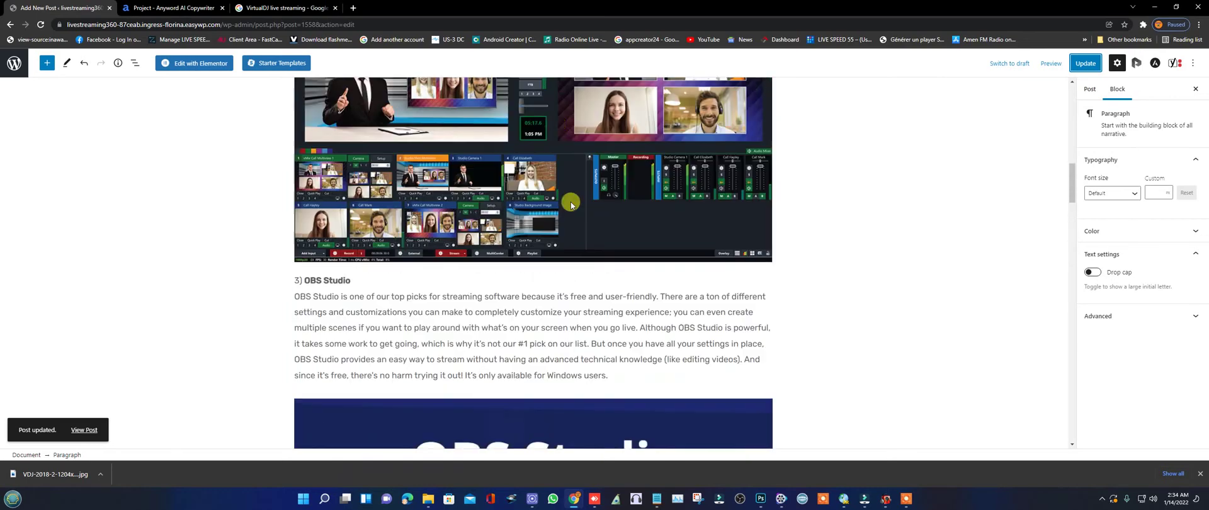
scroll(571, 201, up, 12)
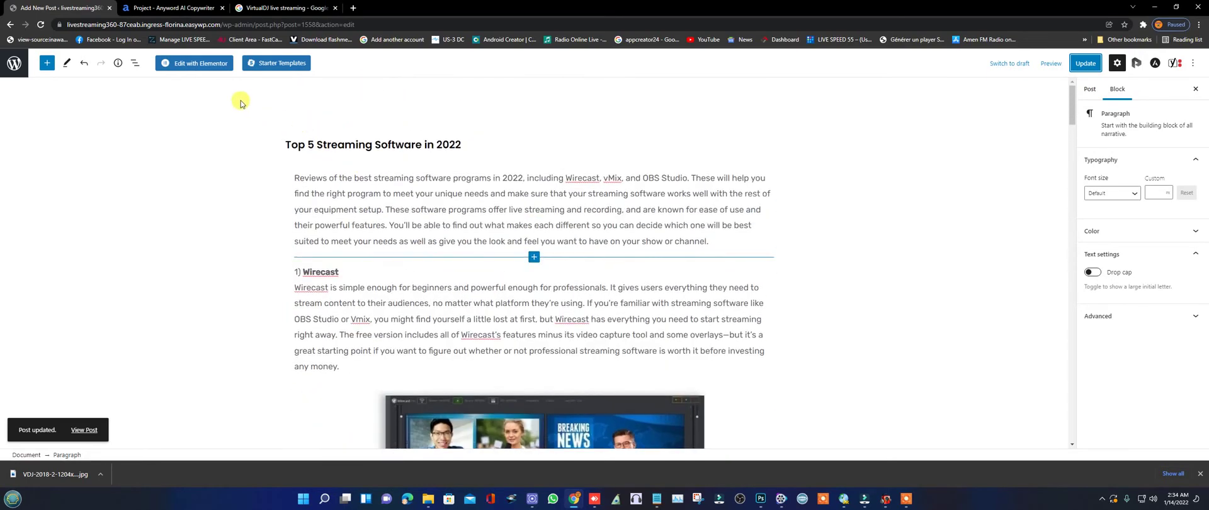
click(208, 65)
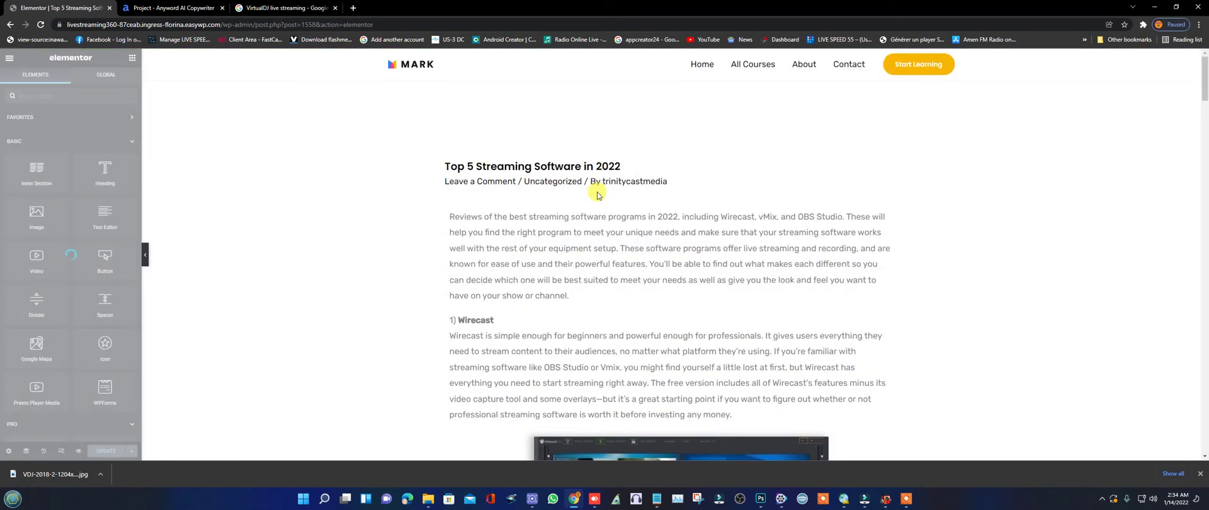
Add an empty section above the article's opening paragraph and open the ElementsKit library's section templates for it.
scroll(596, 196, down, 15)
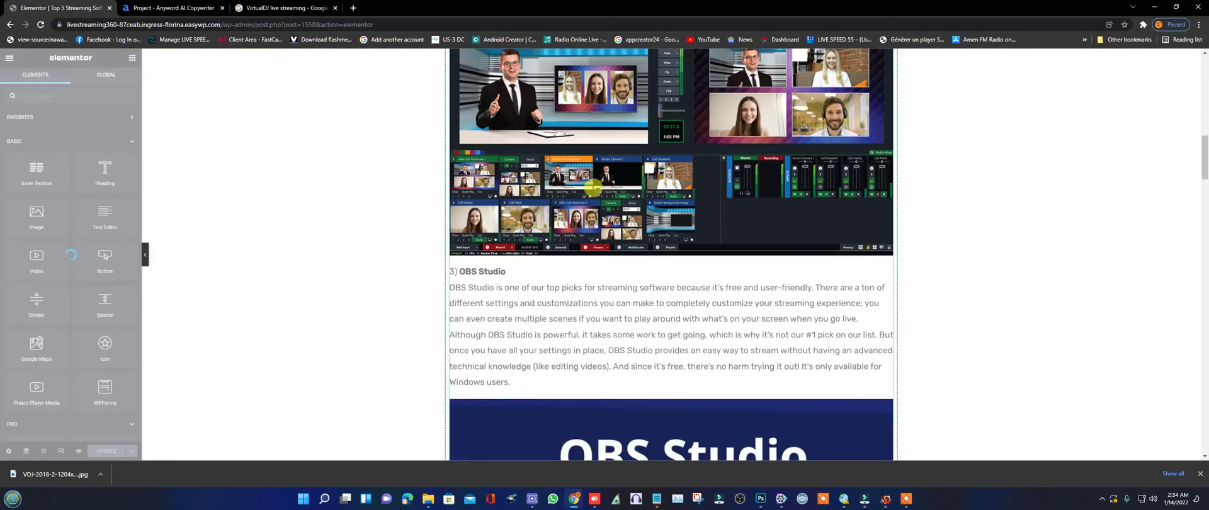
scroll(594, 188, down, 12)
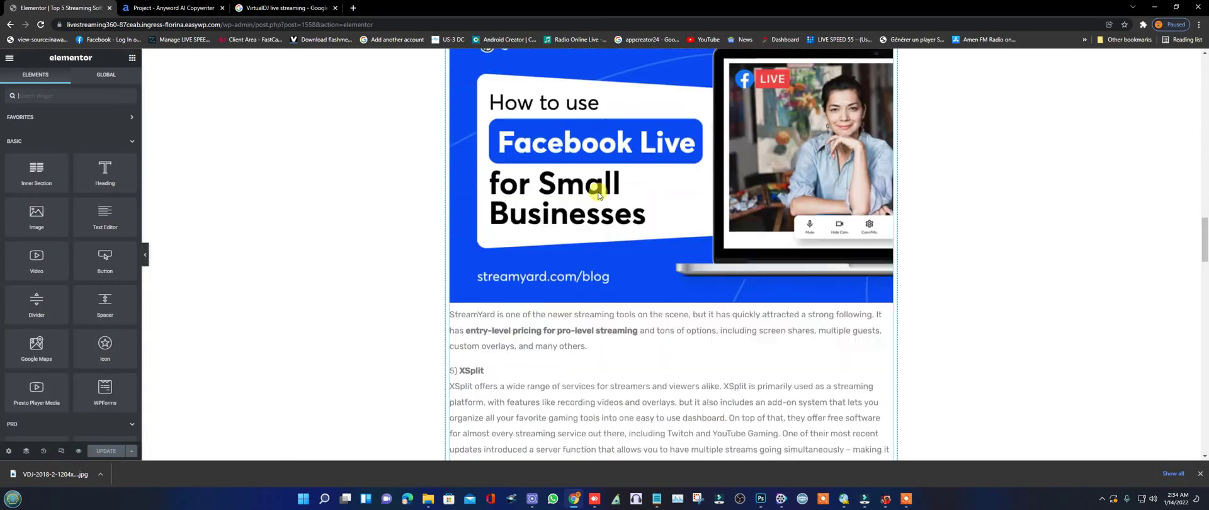
scroll(598, 195, down, 12)
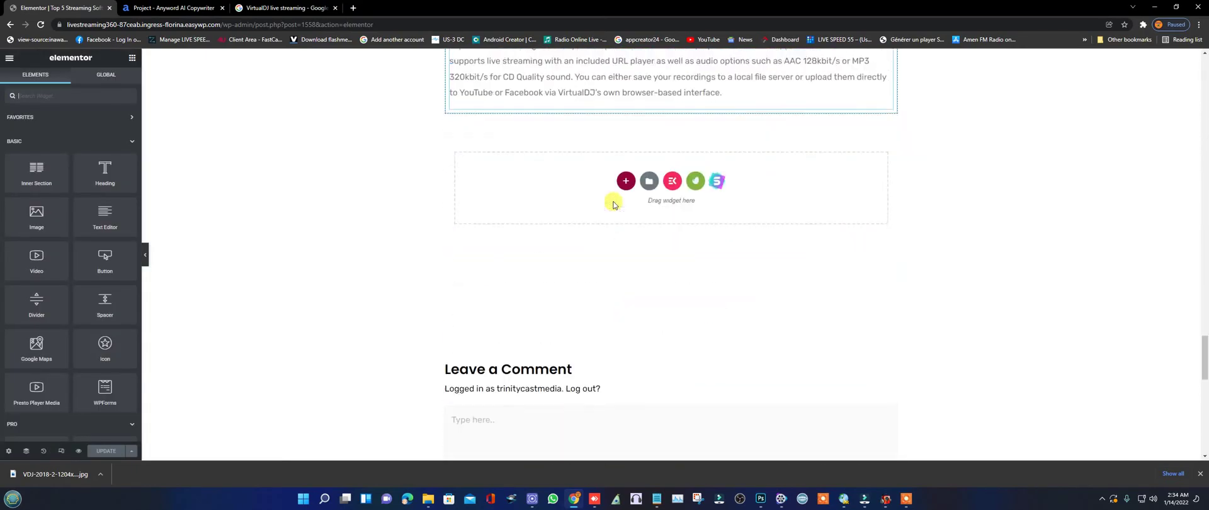
scroll(679, 213, down, 2)
scroll(693, 220, up, 10)
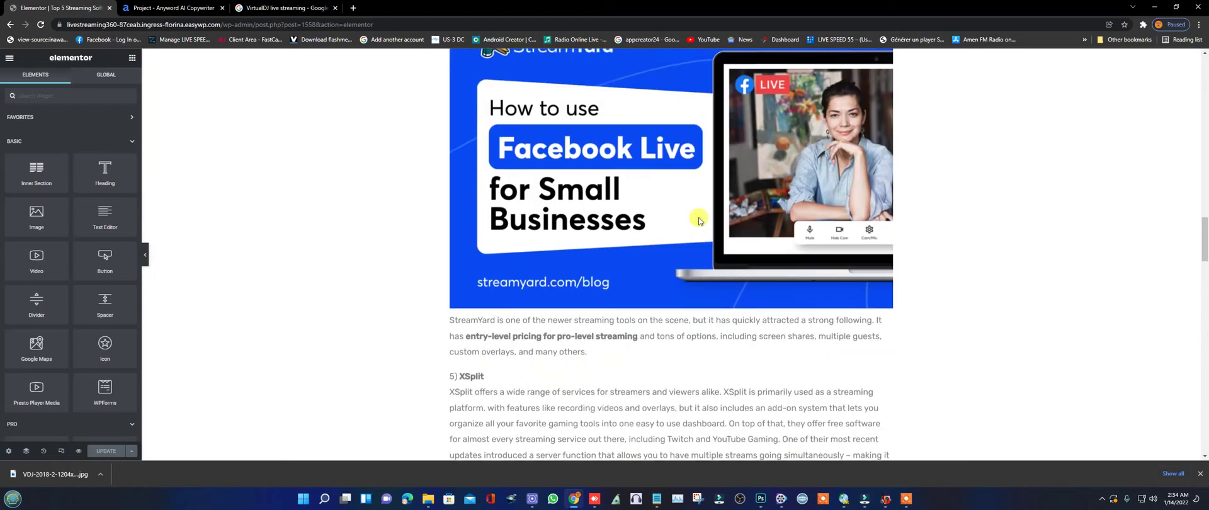
scroll(697, 220, up, 15)
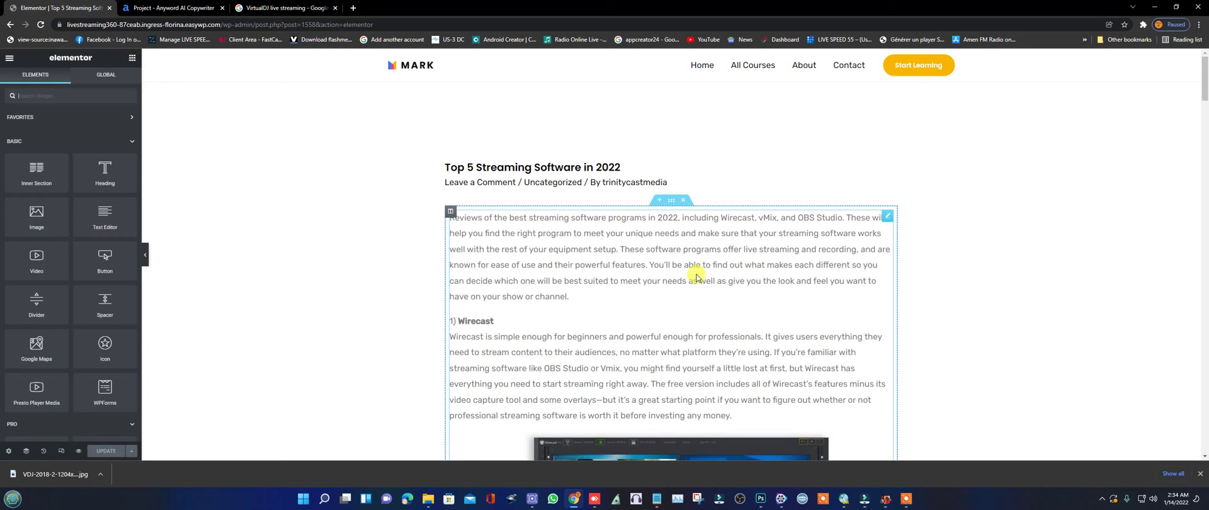
click(663, 200)
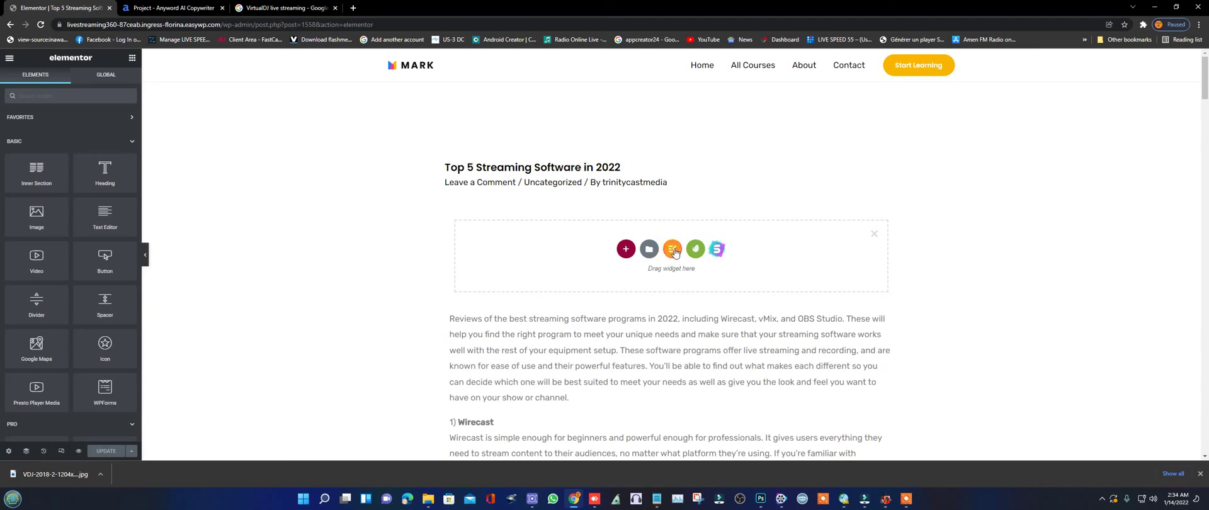
click(672, 252)
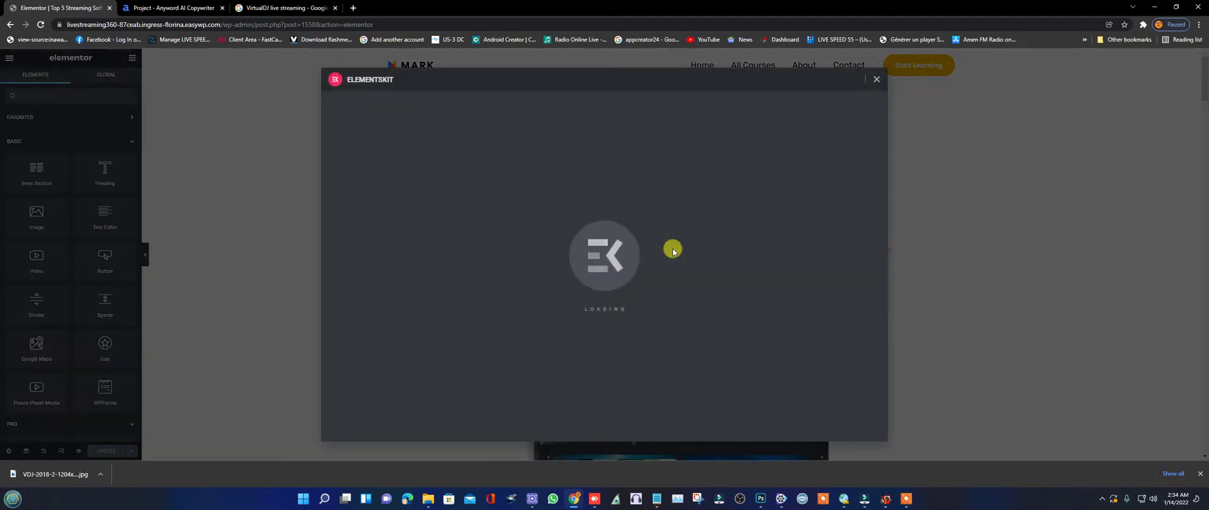
scroll(641, 243, down, 5)
scroll(636, 244, up, 5)
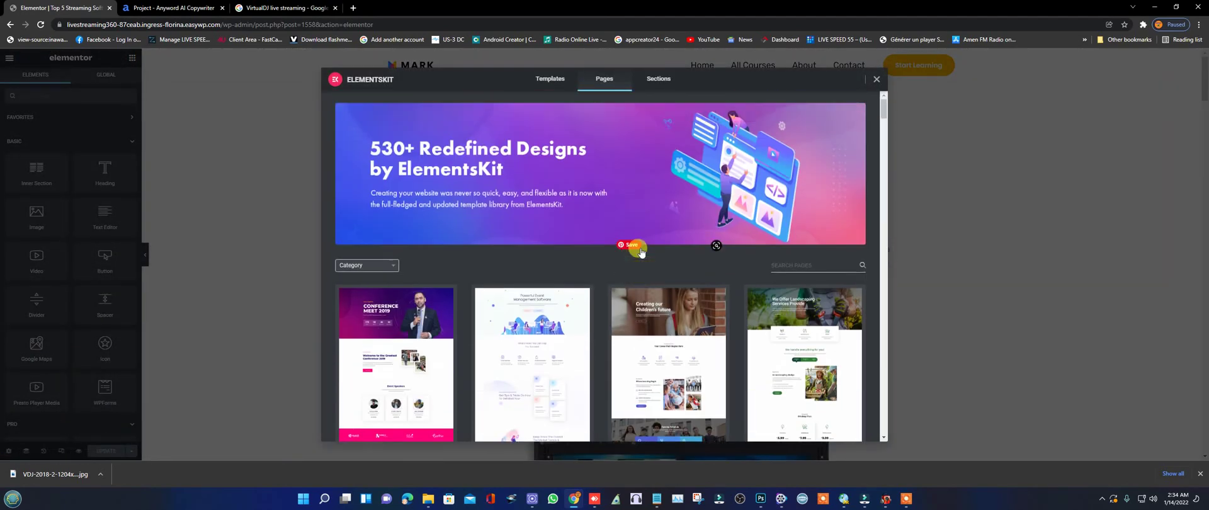
click(662, 82)
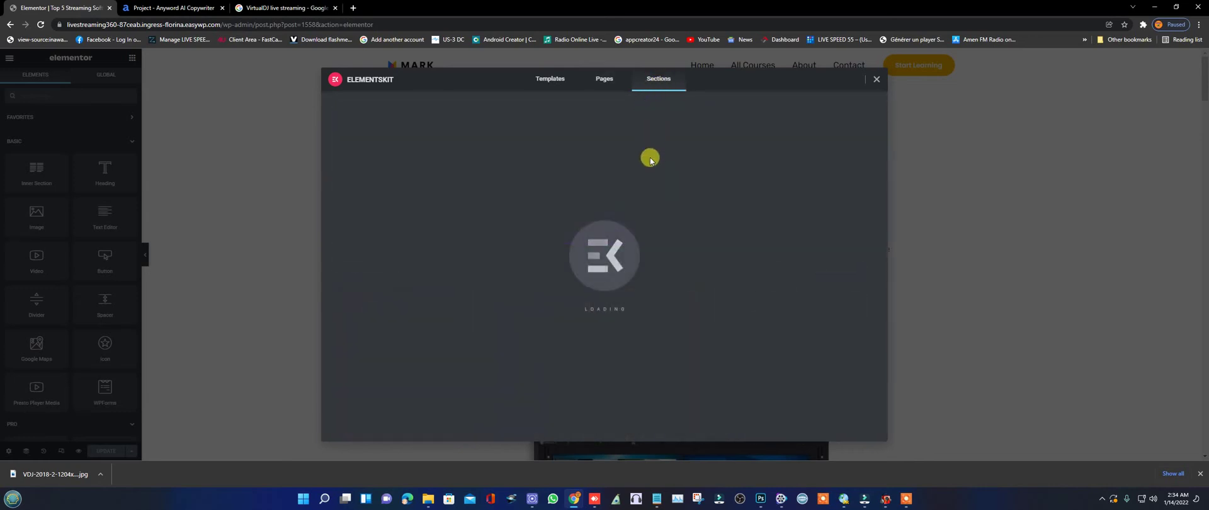
Examine the ElementsKit section templates, such as headings, calls to action, image boxes and videos, for a design to place above the article.
scroll(656, 232, down, 2)
scroll(656, 232, down, 2)
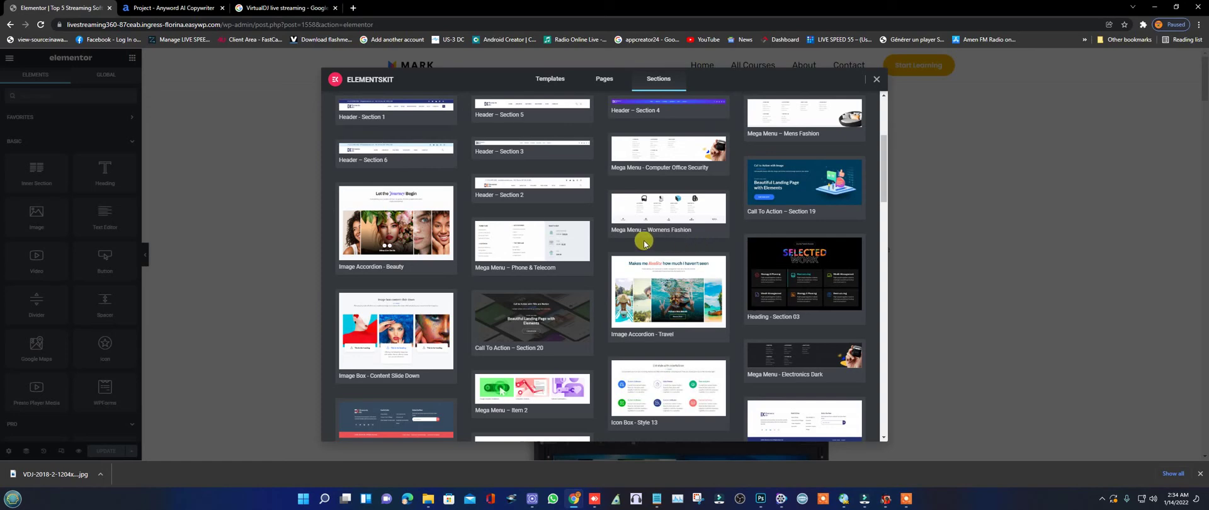
scroll(643, 244, down, 3)
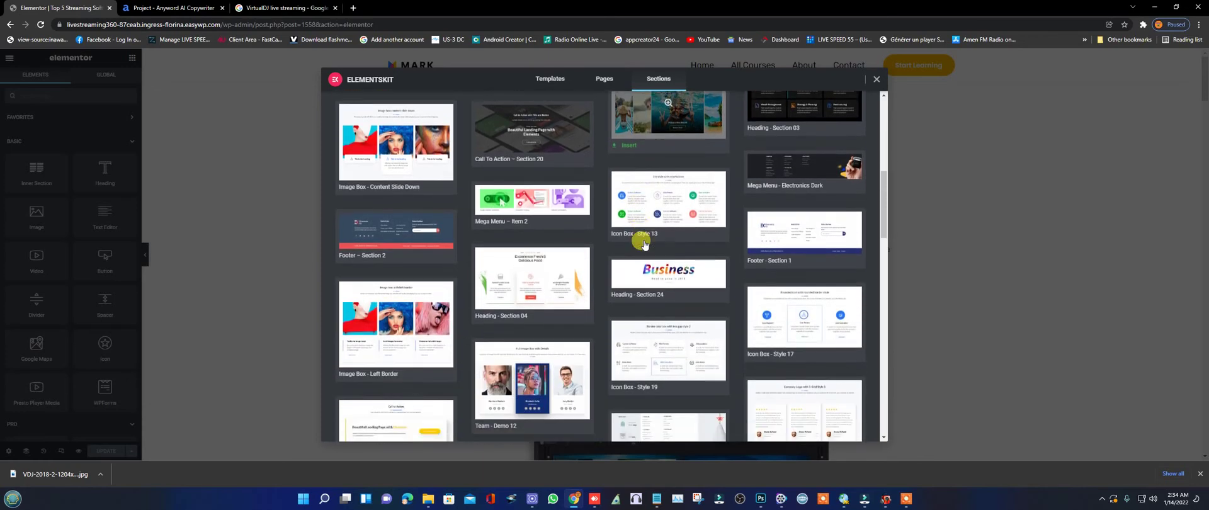
scroll(643, 244, down, 2)
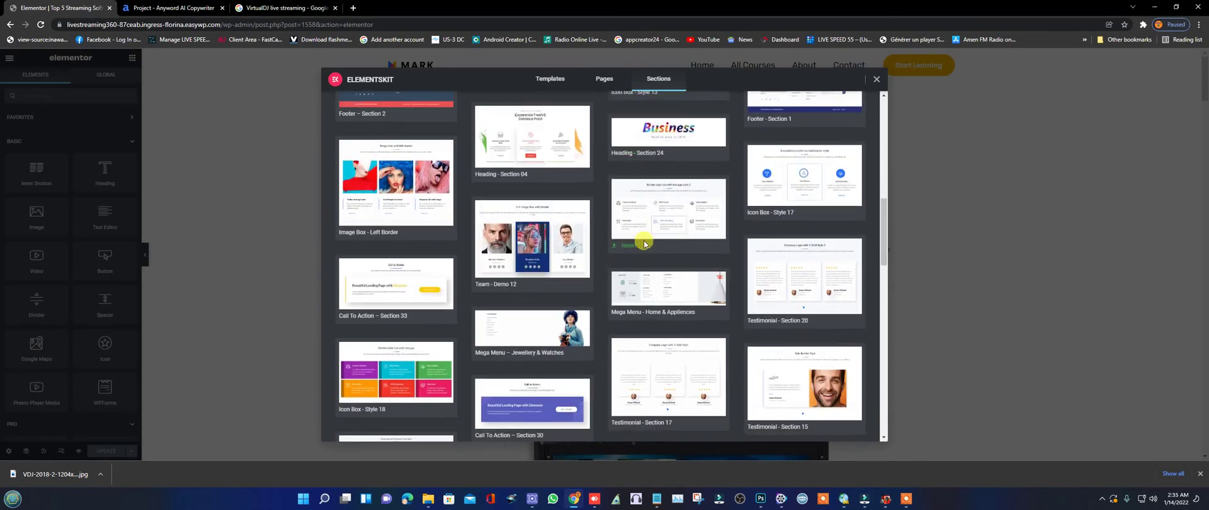
scroll(643, 243, down, 4)
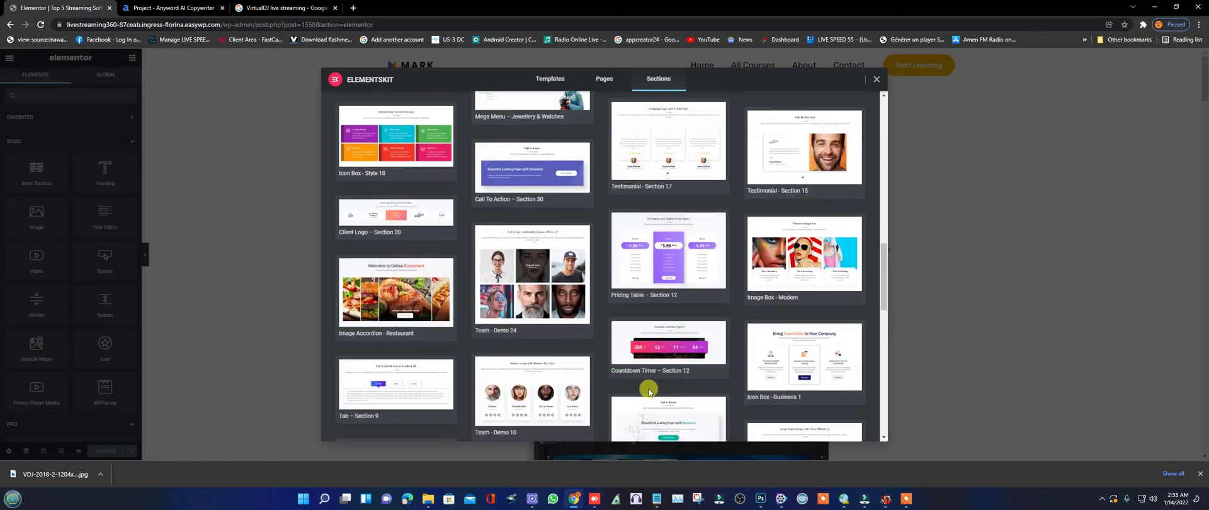
scroll(614, 340, down, 5)
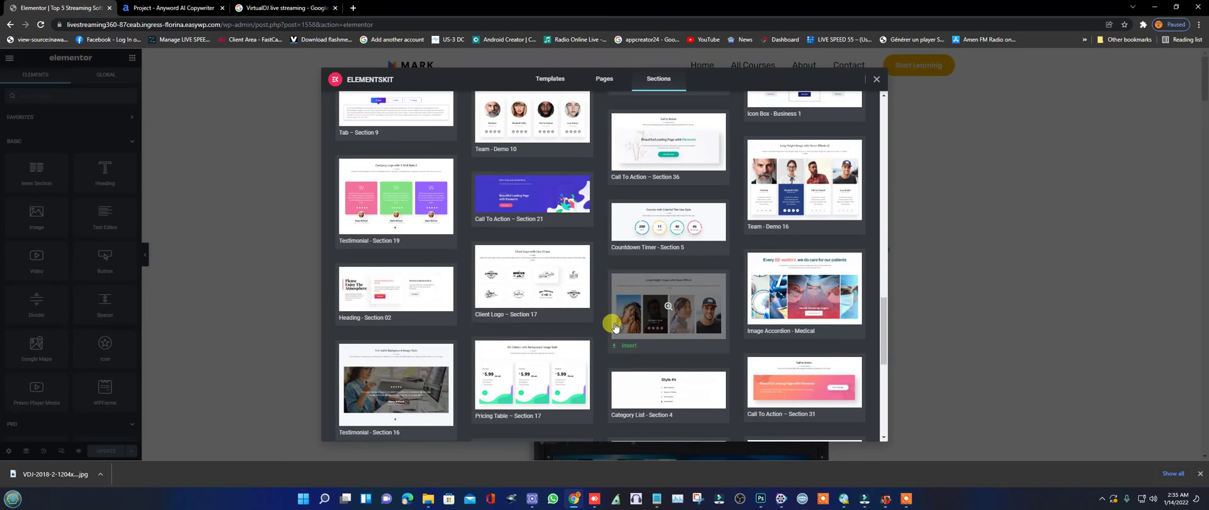
scroll(614, 326, down, 2)
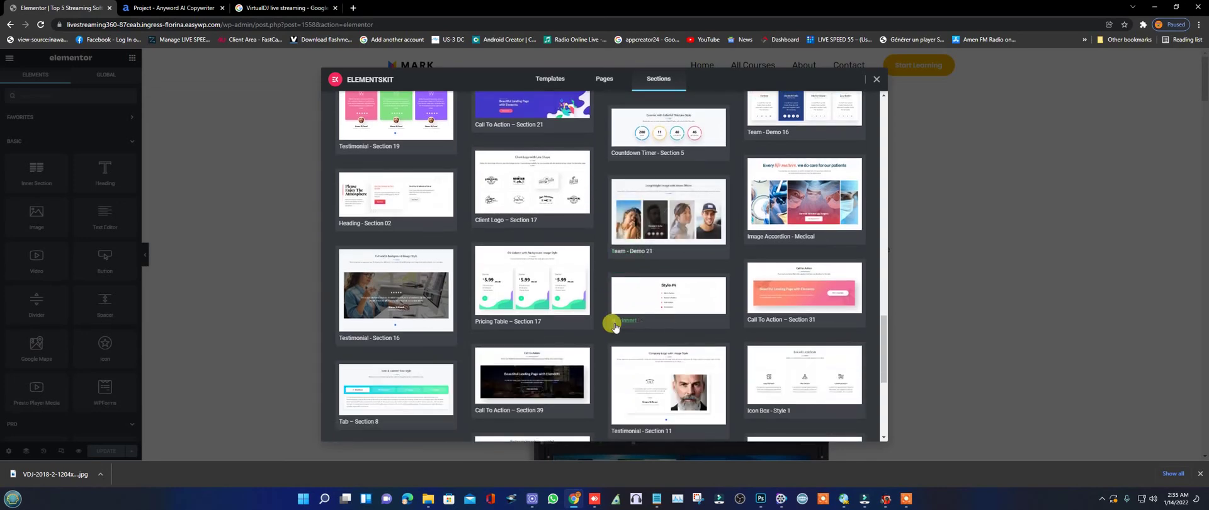
scroll(615, 326, down, 4)
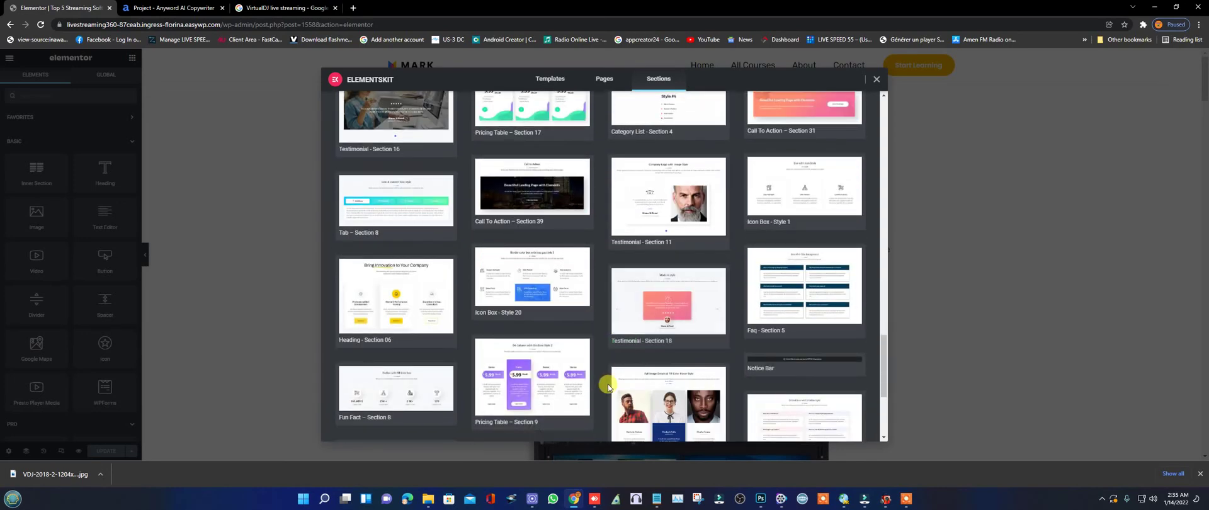
scroll(607, 386, down, 5)
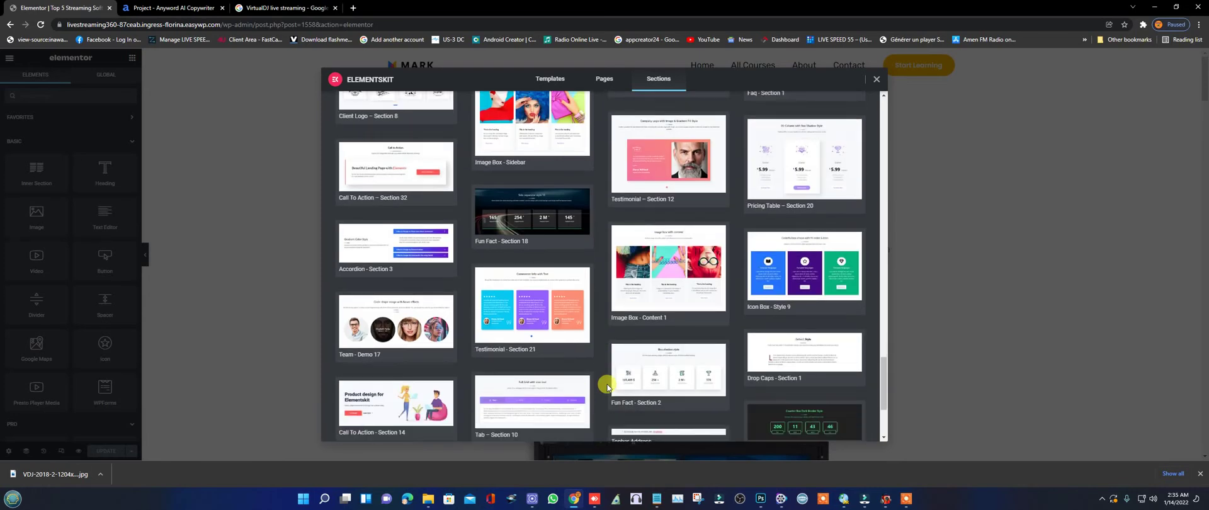
scroll(607, 385, down, 4)
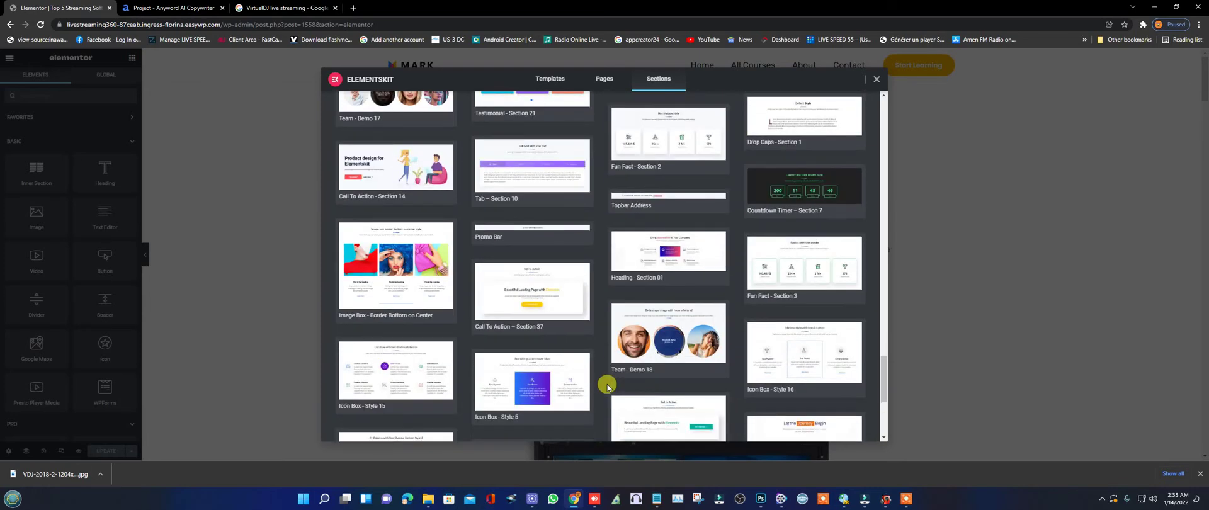
scroll(606, 387, down, 5)
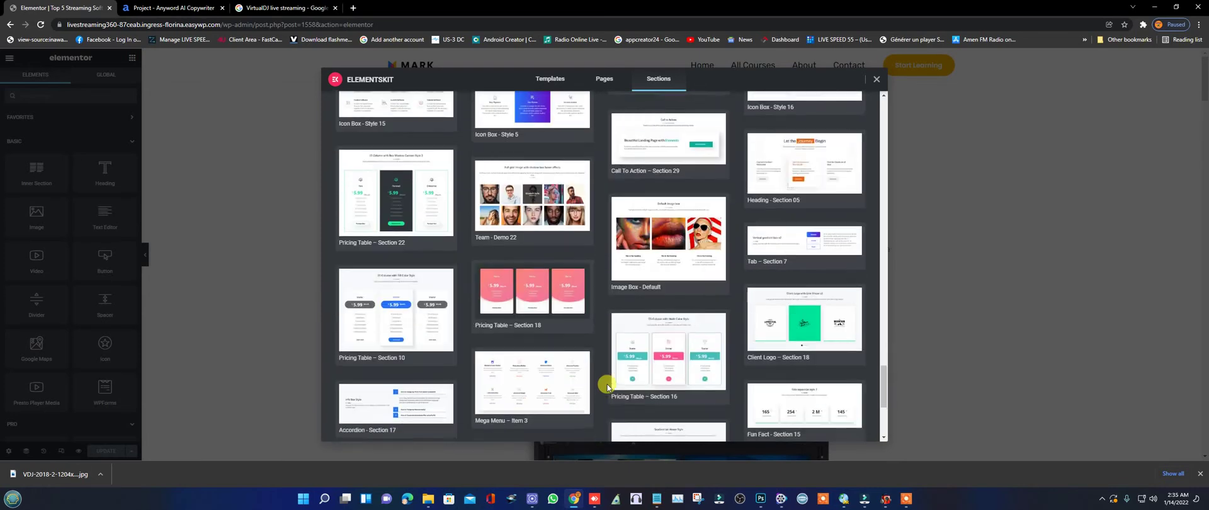
scroll(607, 387, down, 10)
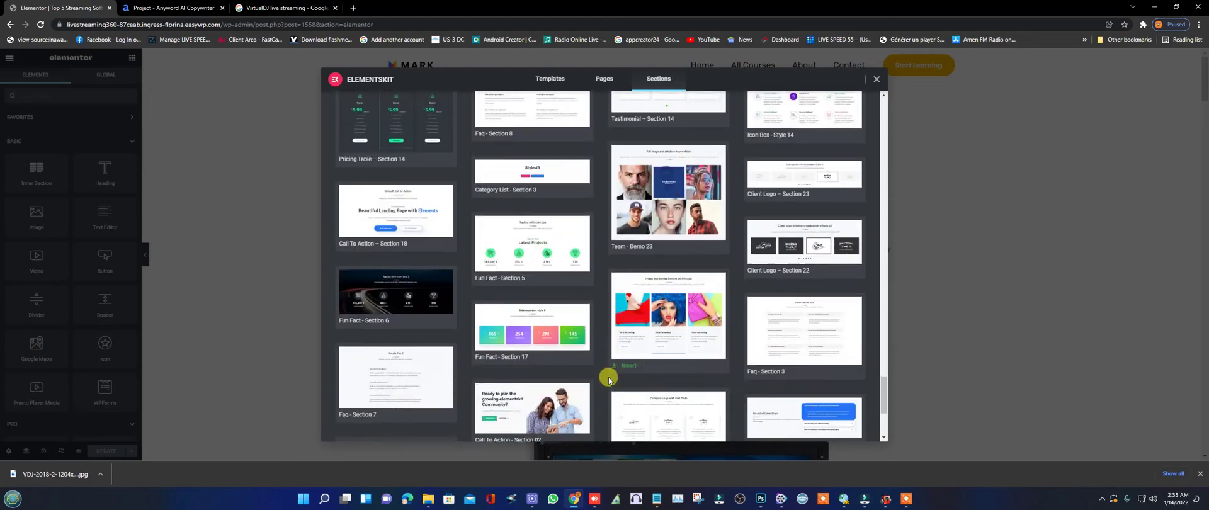
scroll(608, 378, down, 2)
scroll(598, 346, down, 5)
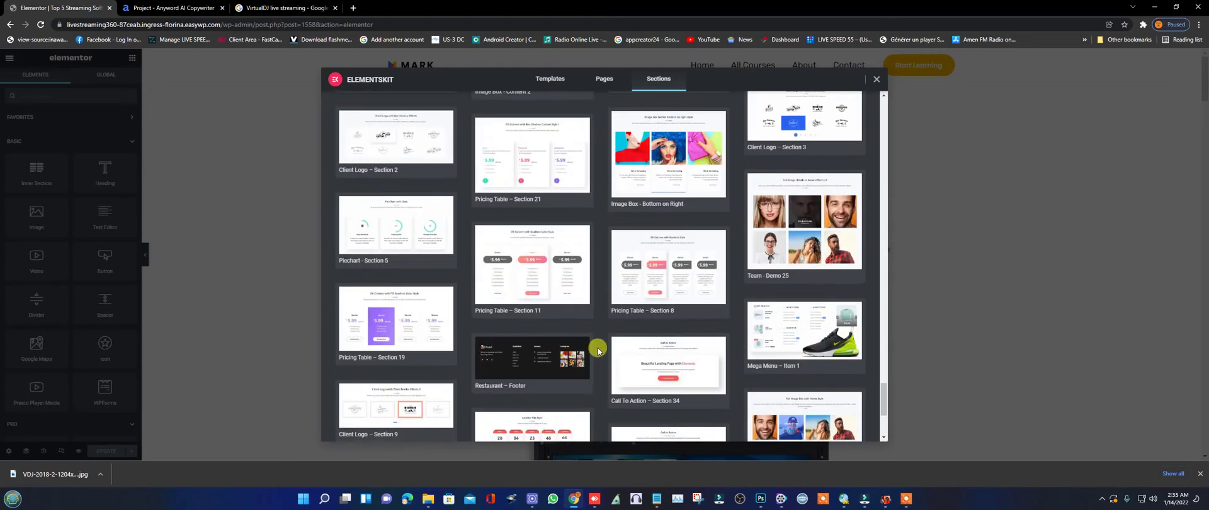
scroll(599, 351, down, 3)
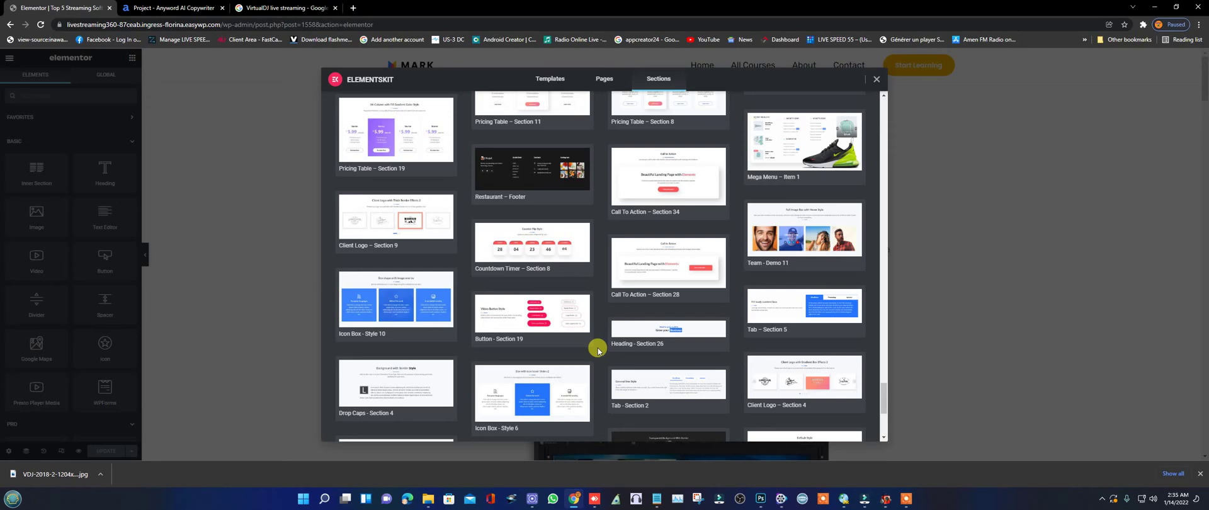
scroll(598, 351, down, 10)
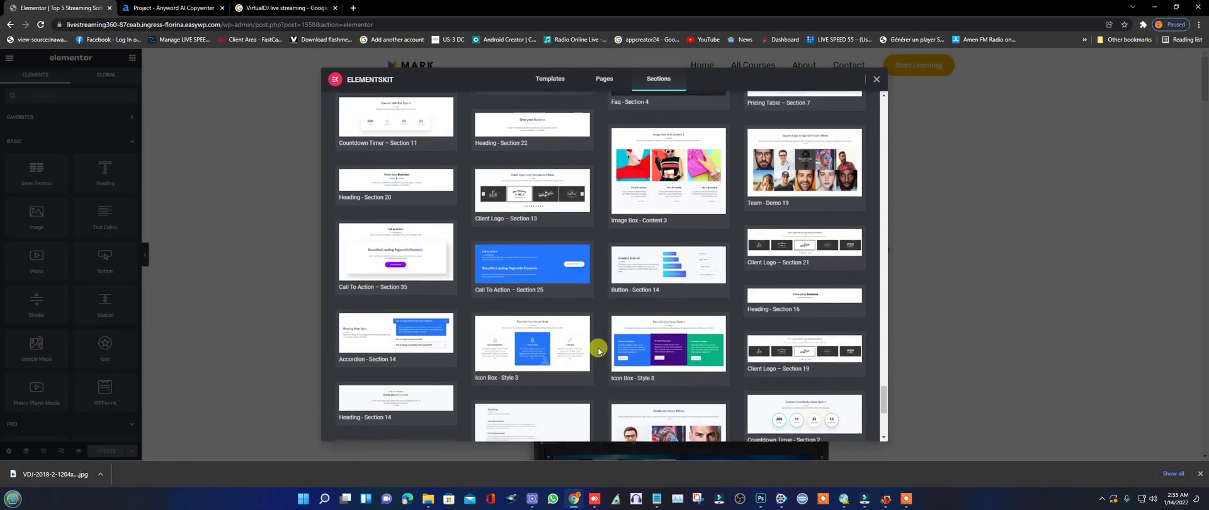
scroll(598, 350, down, 10)
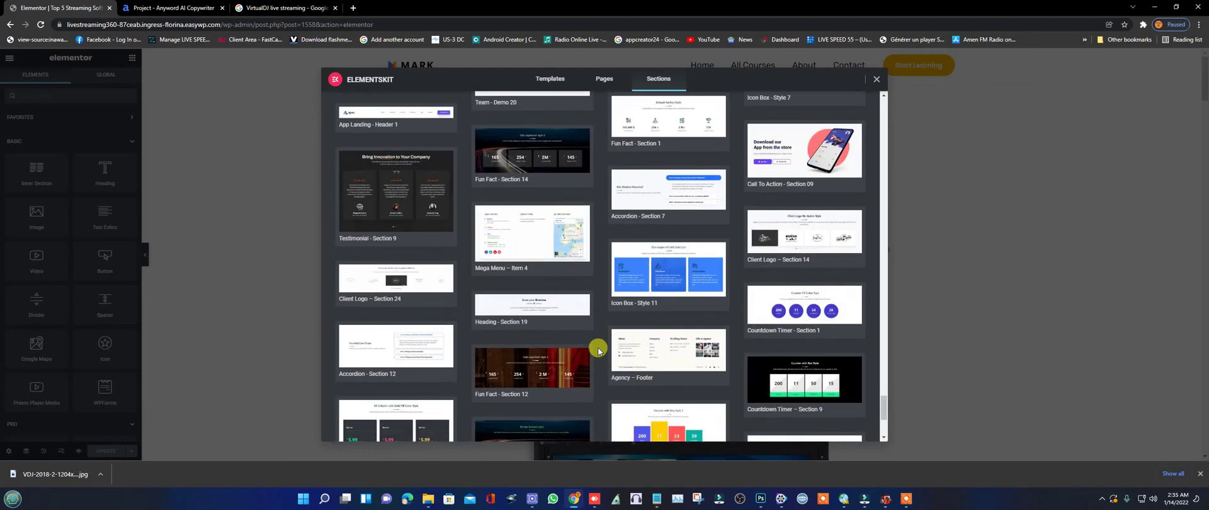
scroll(598, 351, down, 10)
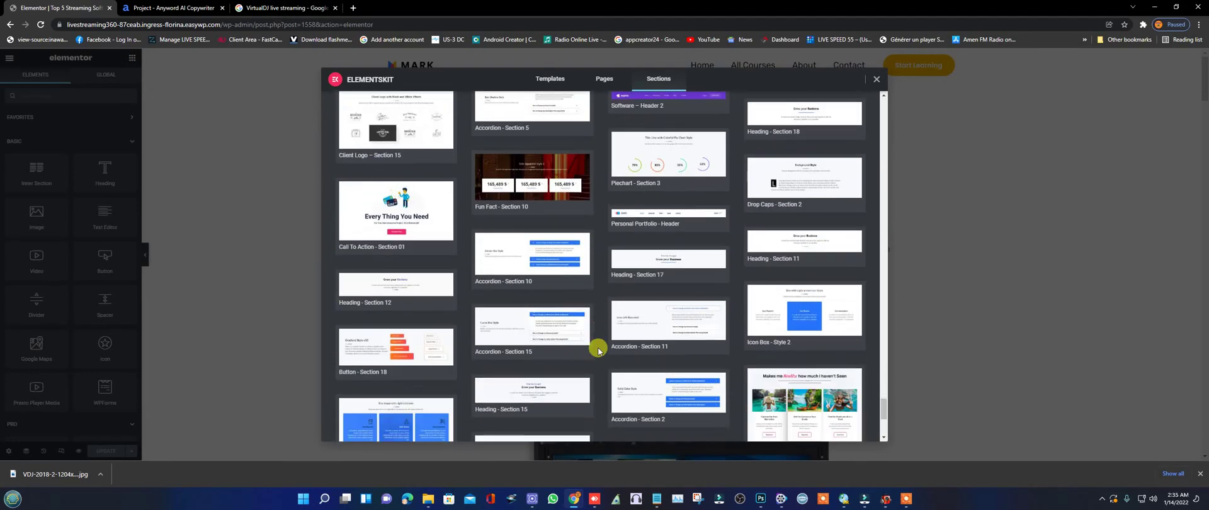
scroll(598, 351, down, 5)
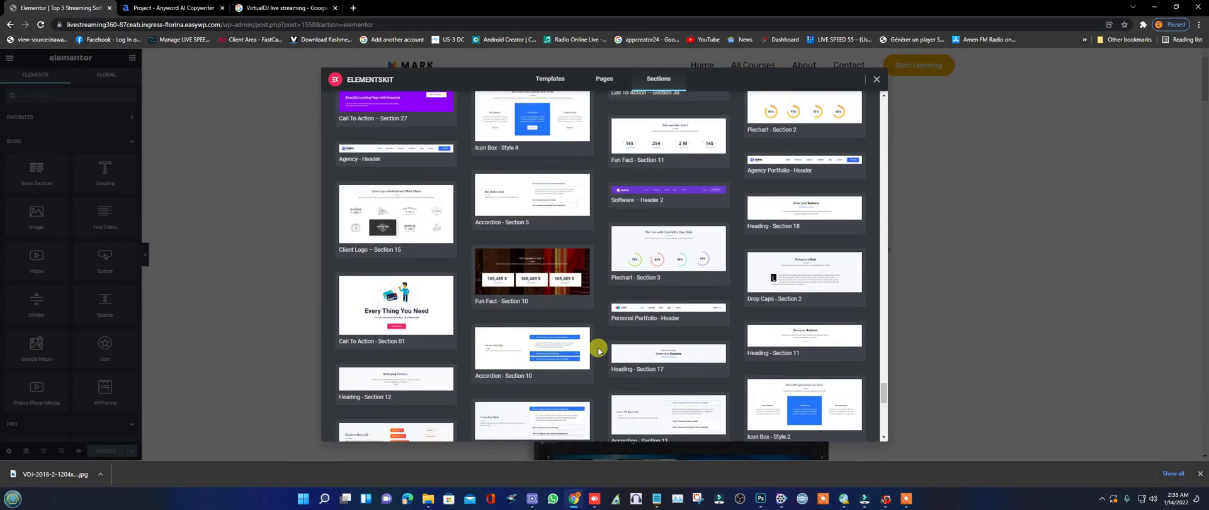
scroll(598, 350, up, 5)
scroll(598, 351, down, 5)
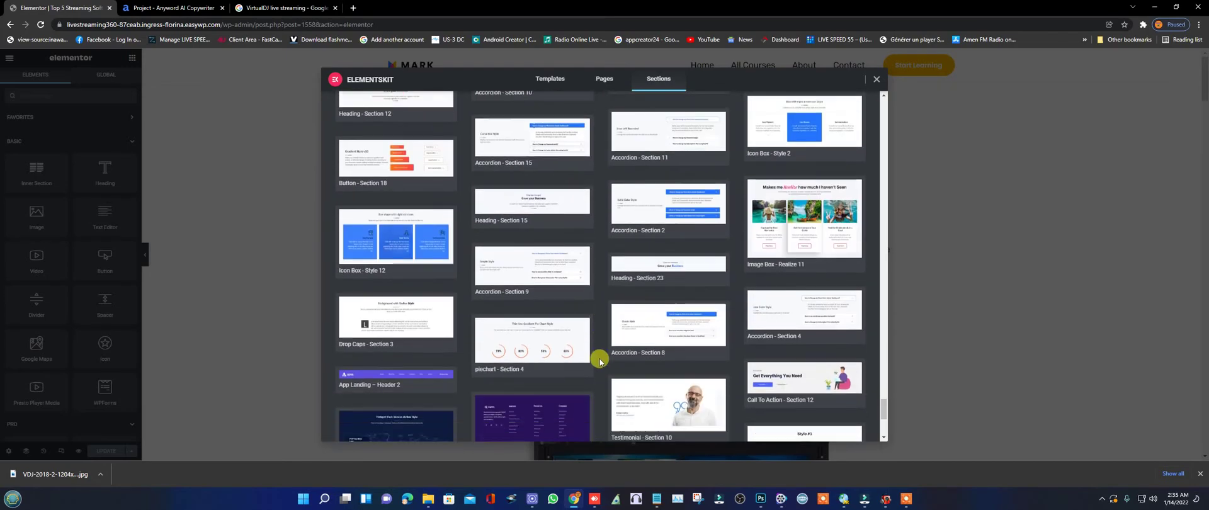
scroll(600, 361, down, 5)
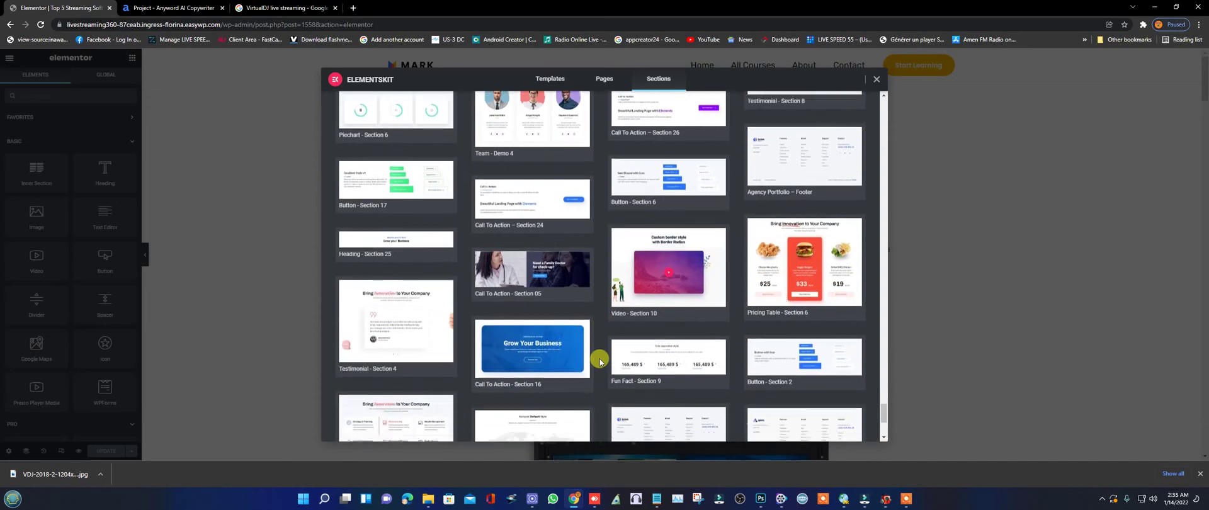
scroll(599, 360, down, 5)
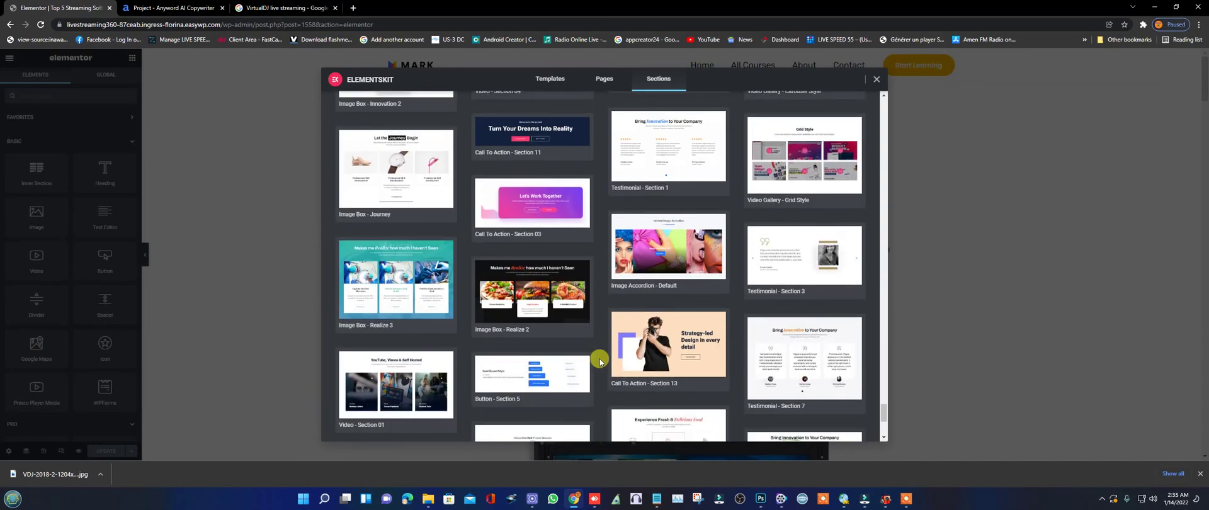
scroll(600, 361, down, 10)
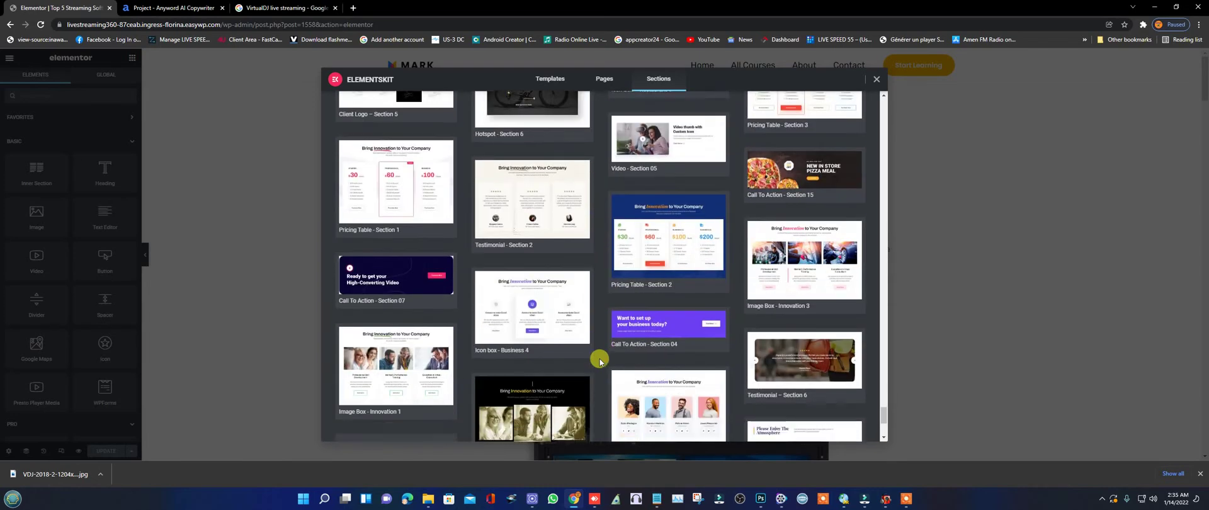
scroll(599, 361, down, 2)
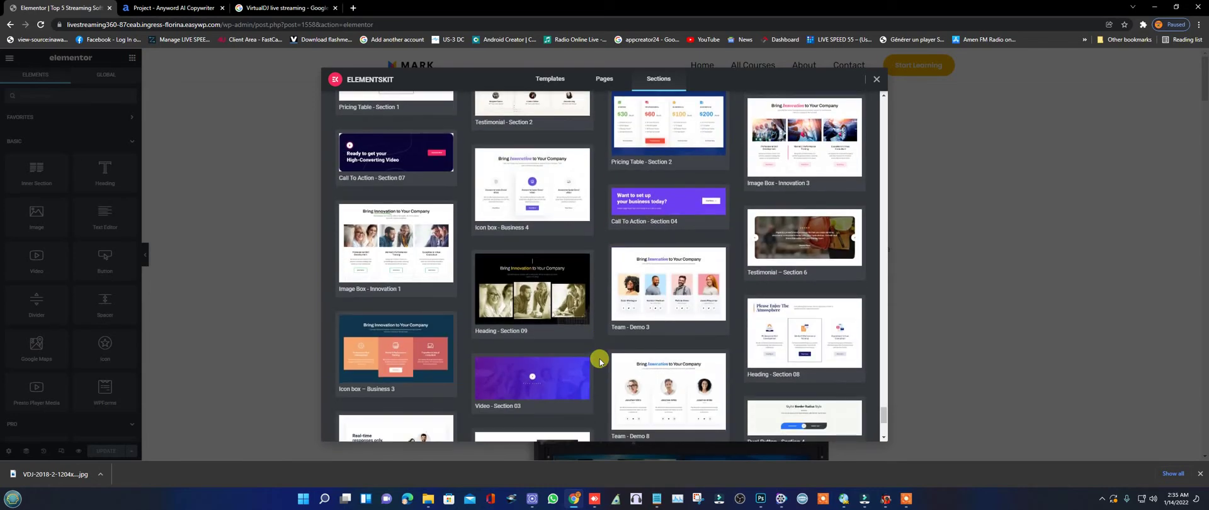
scroll(599, 361, down, 1)
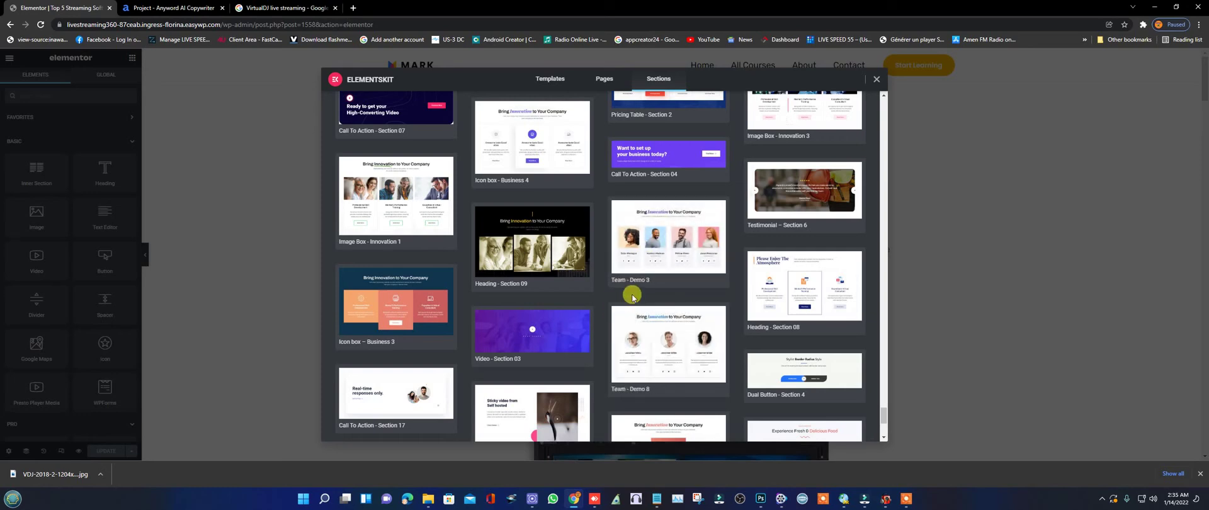
scroll(662, 241, down, 3)
scroll(553, 267, up, 5)
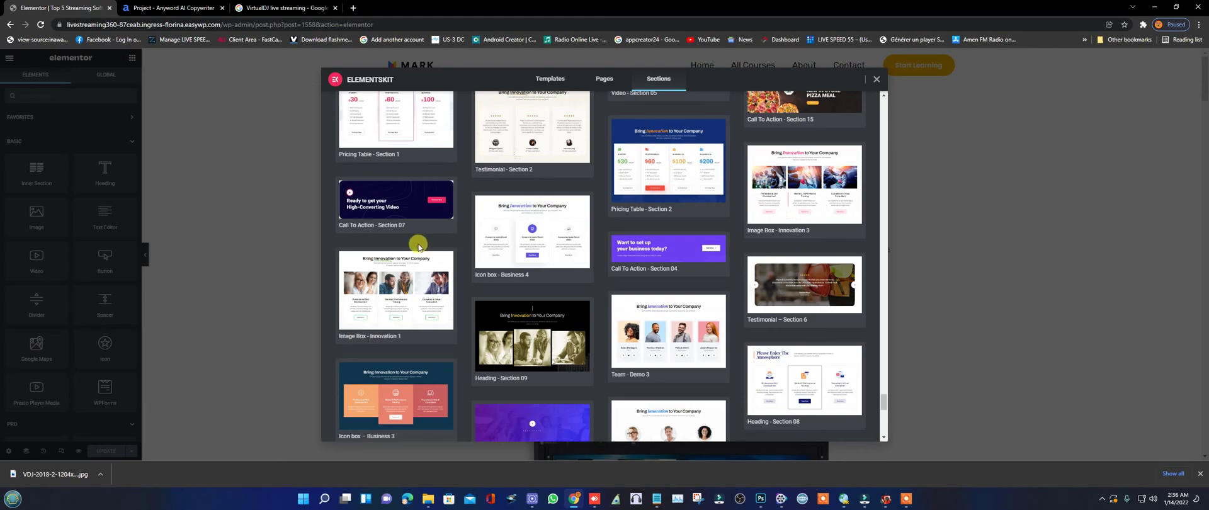
scroll(428, 217, down, 5)
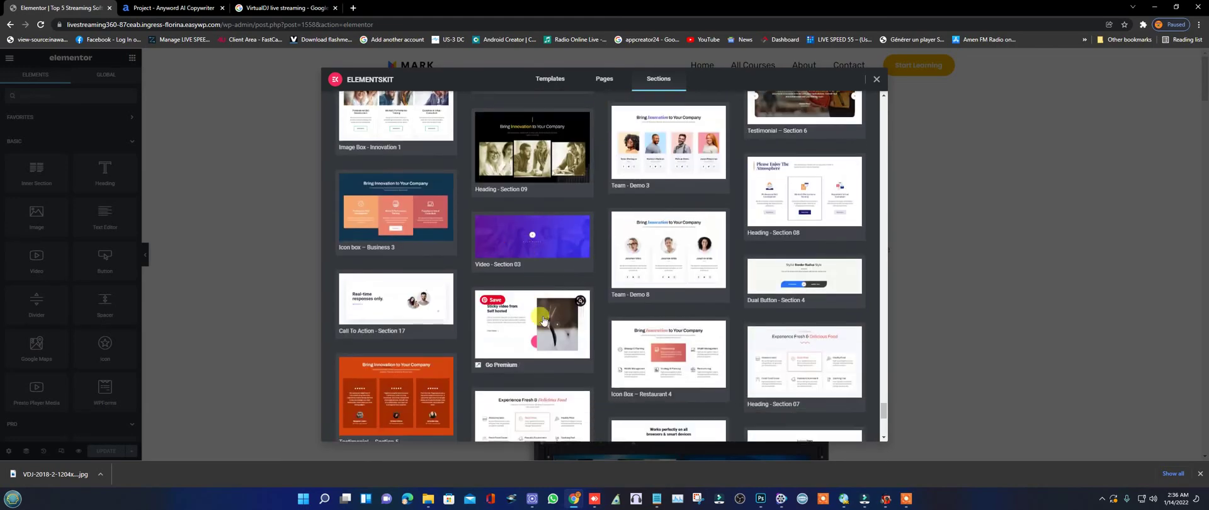
scroll(554, 340, down, 5)
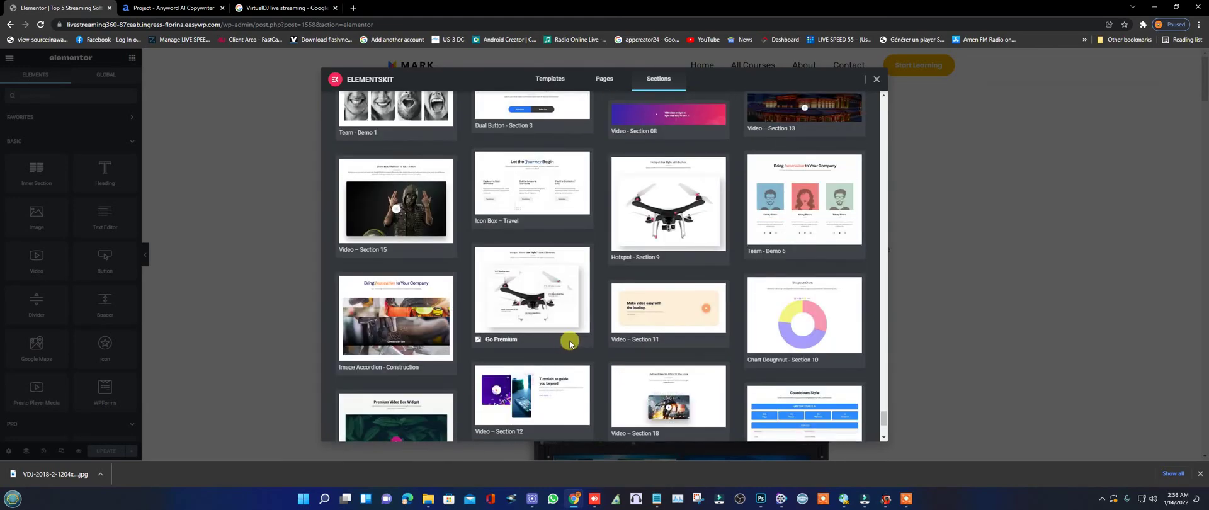
Look through the remaining ElementsKit section templates to the end of the list and close the library.
scroll(594, 342, up, 1)
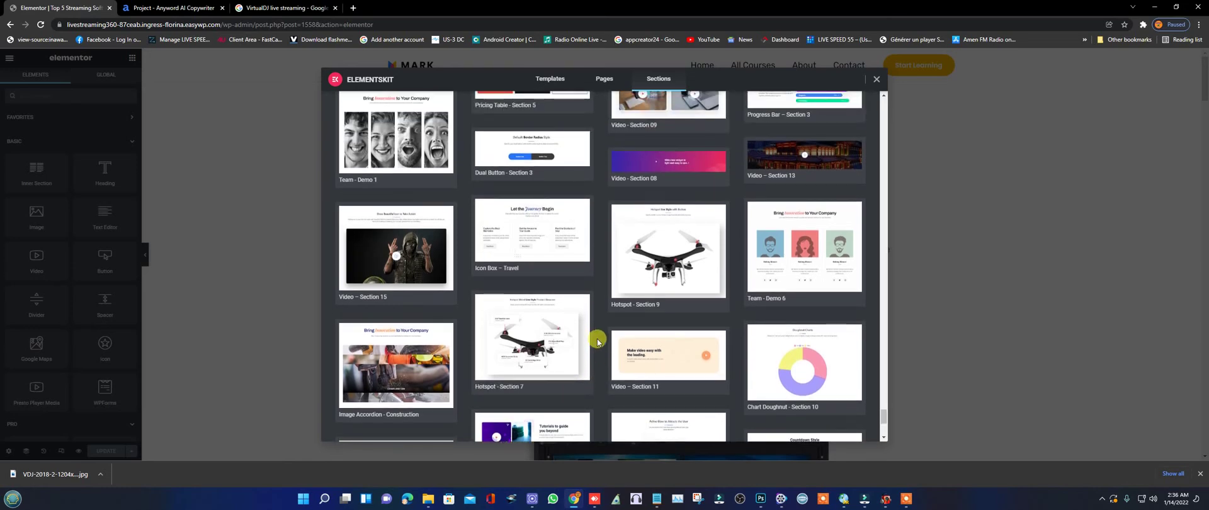
scroll(598, 341, down, 3)
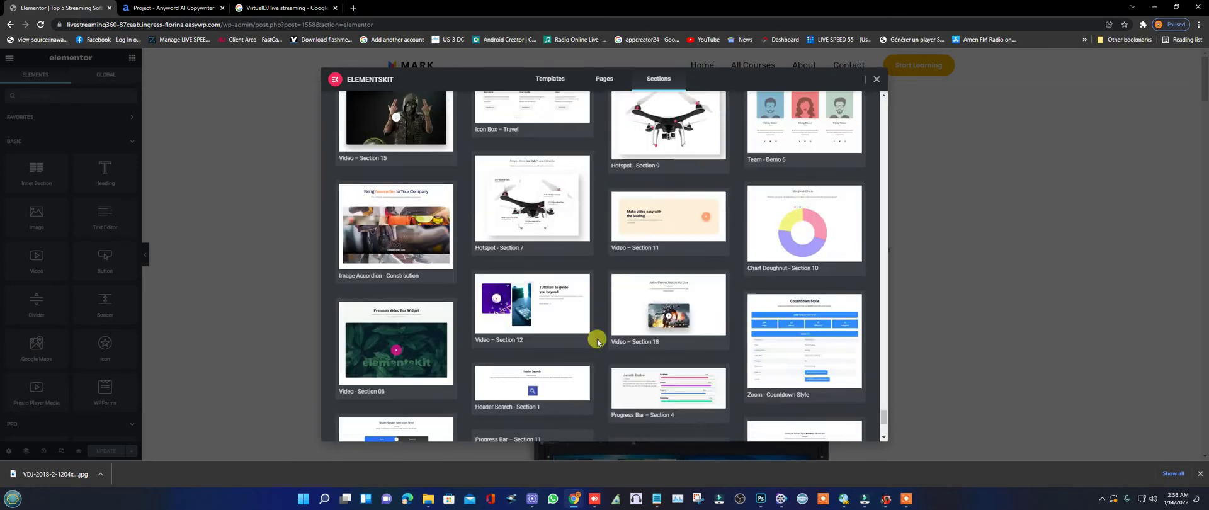
scroll(597, 341, down, 6)
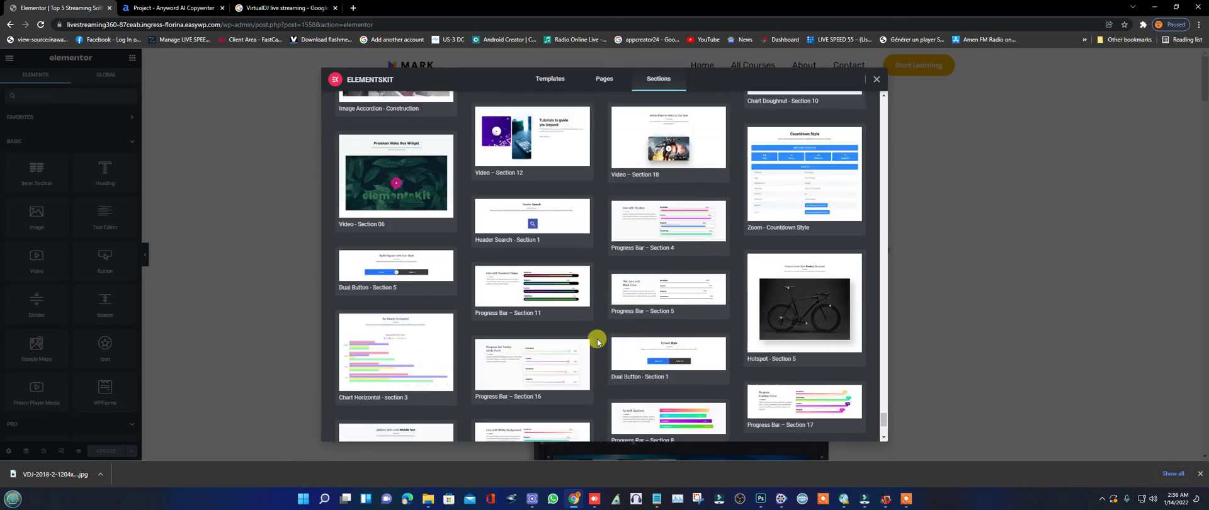
scroll(598, 341, down, 3)
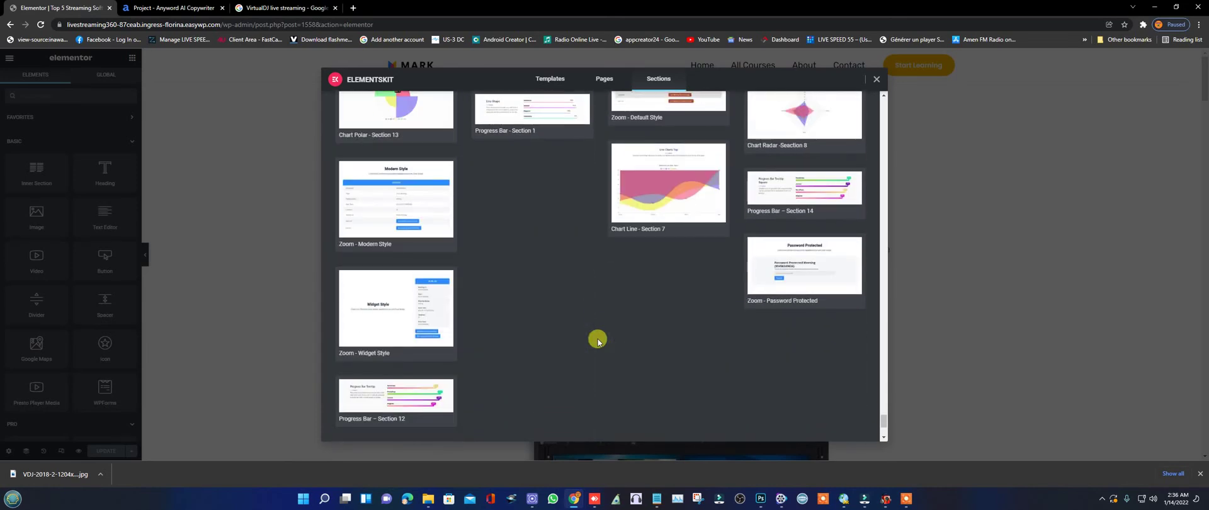
scroll(597, 340, down, 2)
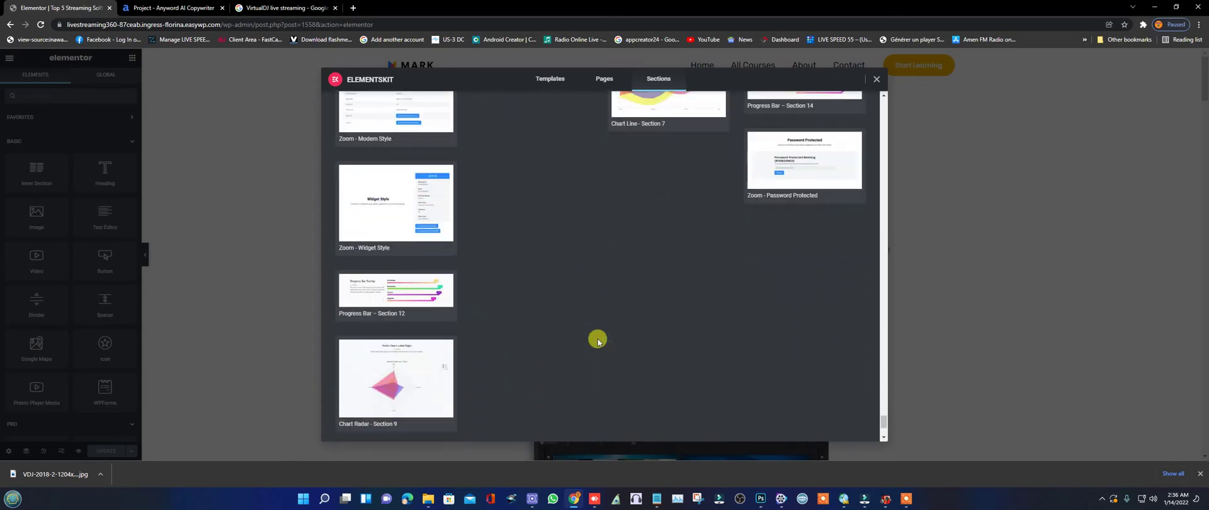
click(876, 80)
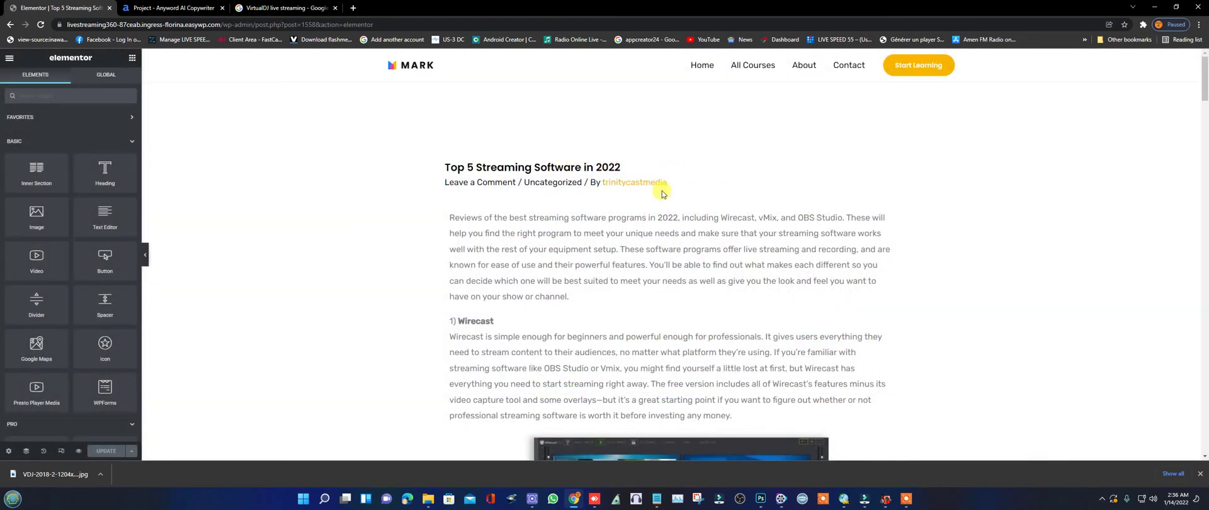
Add an empty section above the article's opening paragraph and open the Starter Templates block designs for it.
mouse_move(662, 205)
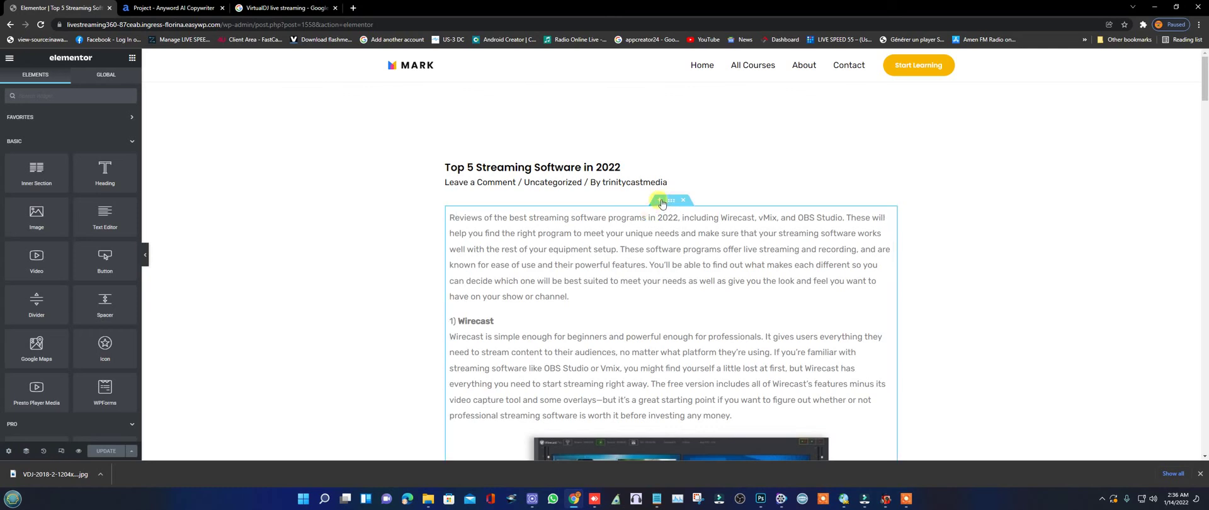
click(661, 204)
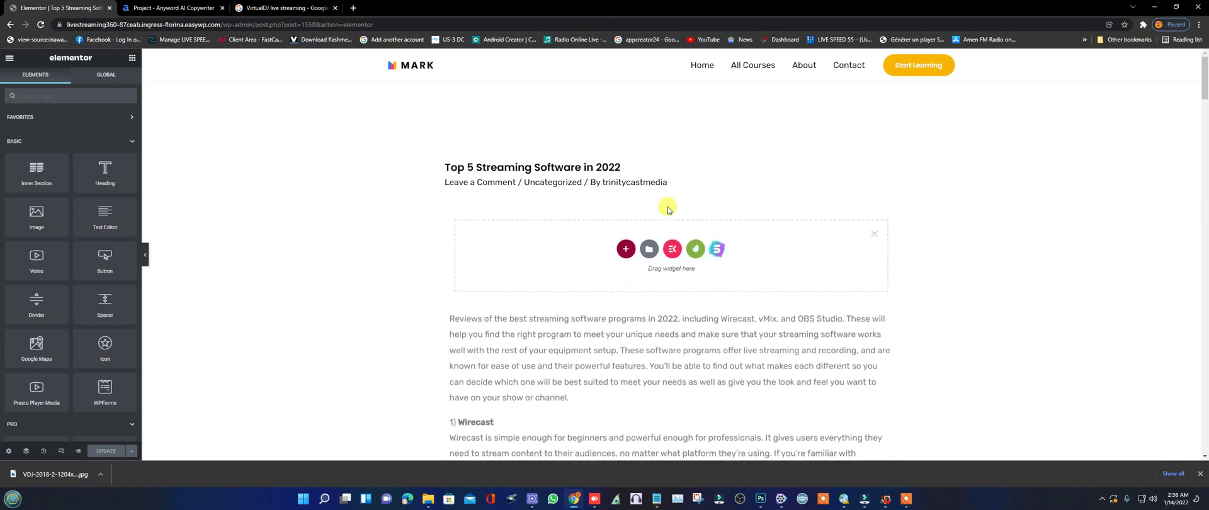
click(717, 248)
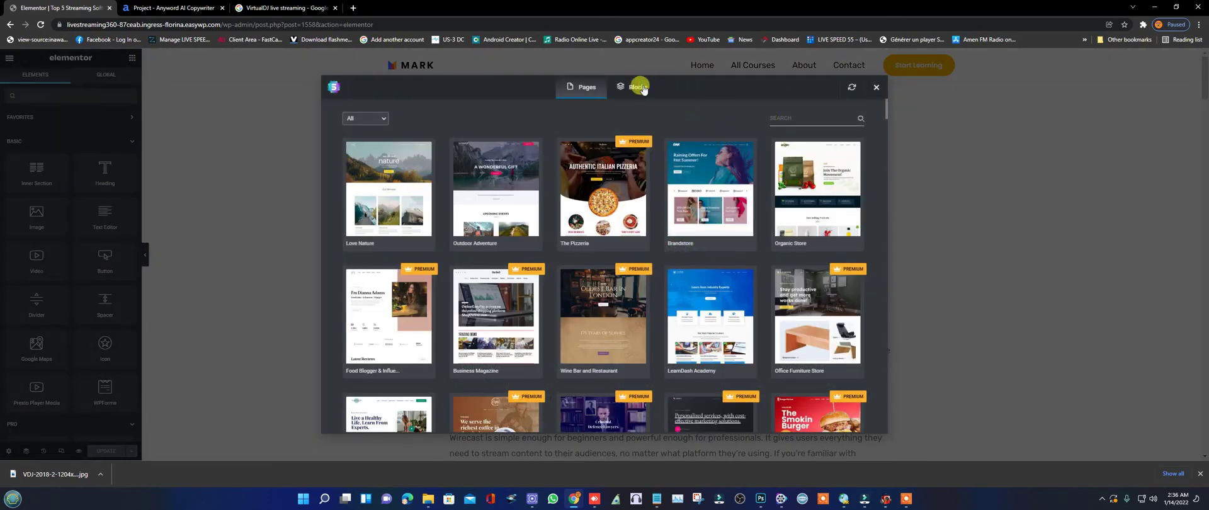
click(642, 88)
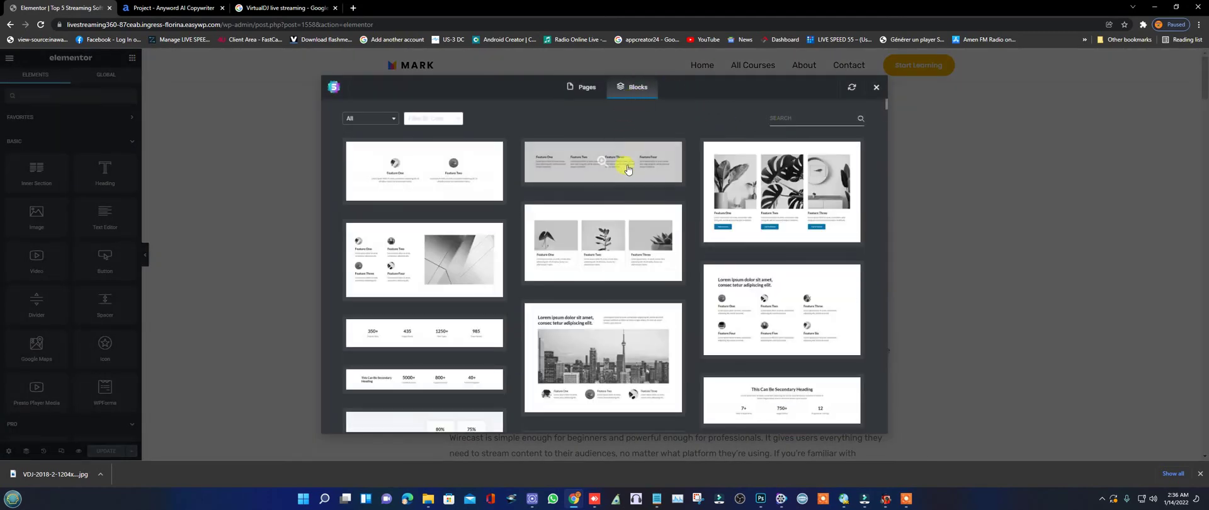
Import the city skyline block with the heading "This Is the Main Heading You Can Edit" and a Call To Action button above the opening paragraph.
scroll(627, 168, down, 4)
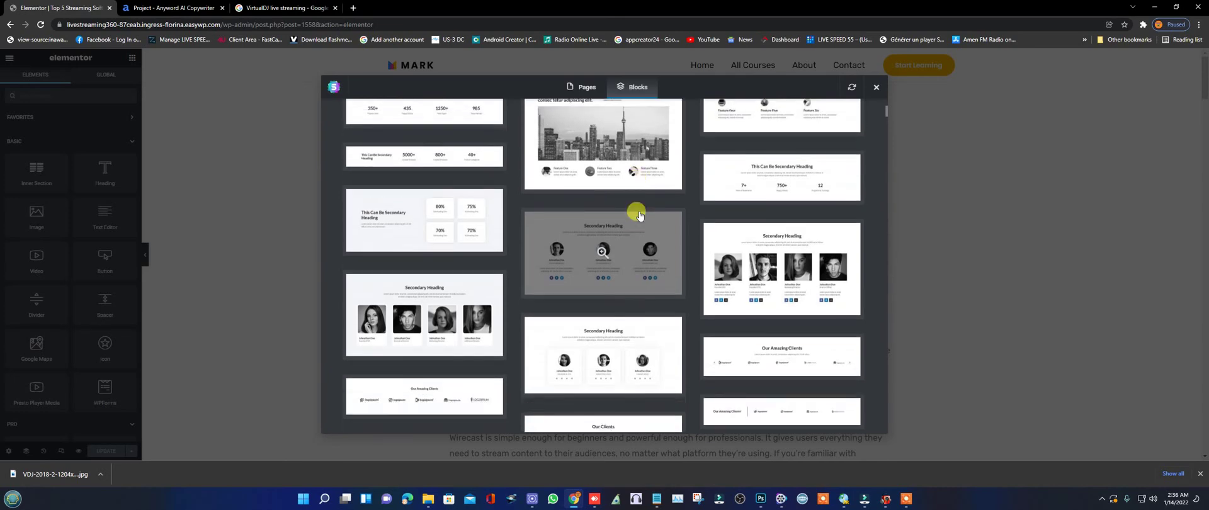
scroll(639, 215, down, 10)
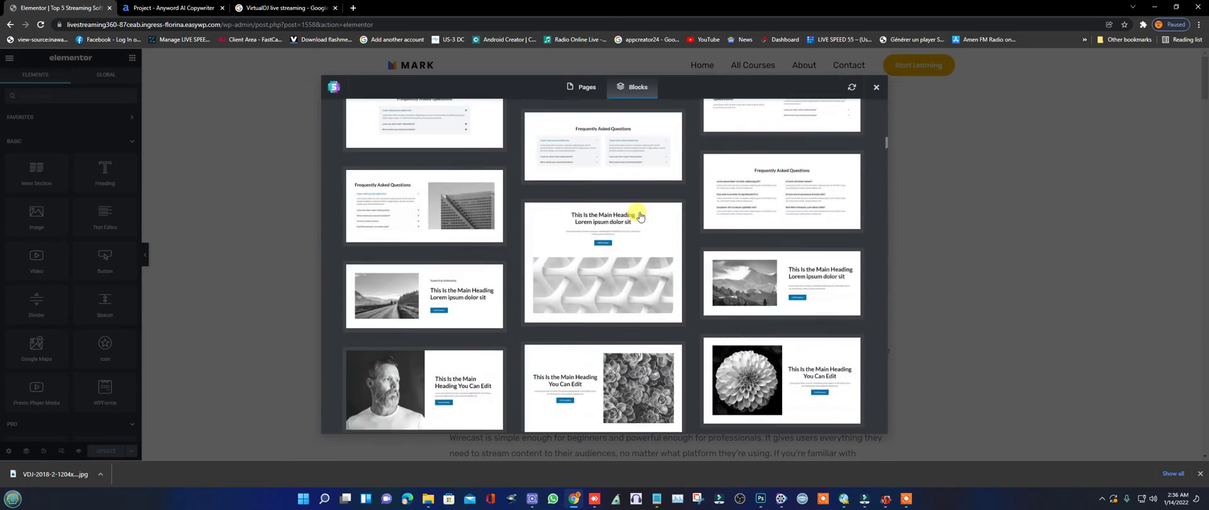
scroll(639, 215, down, 5)
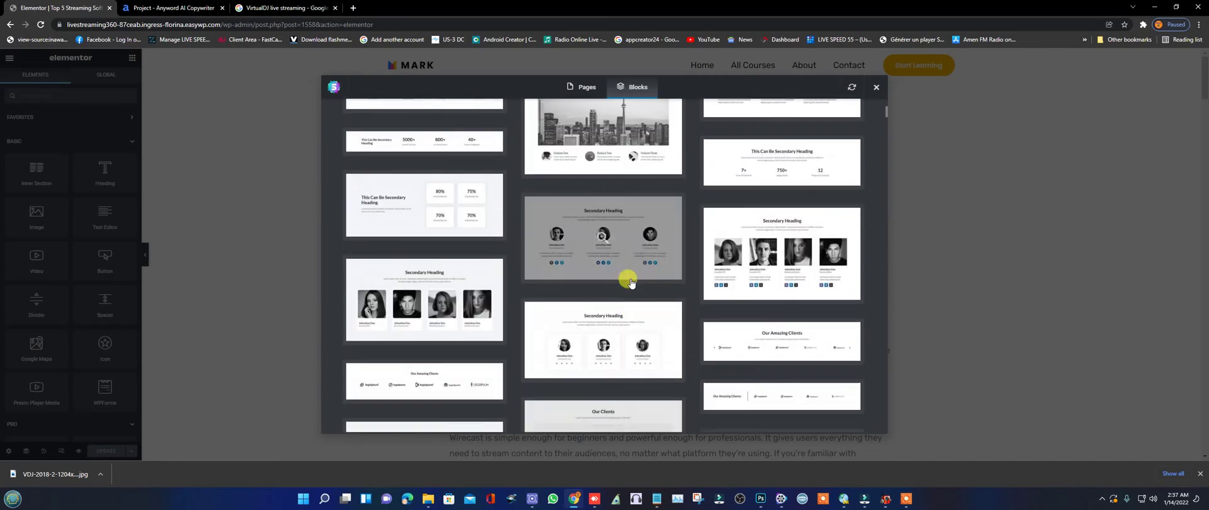
scroll(631, 283, down, 10)
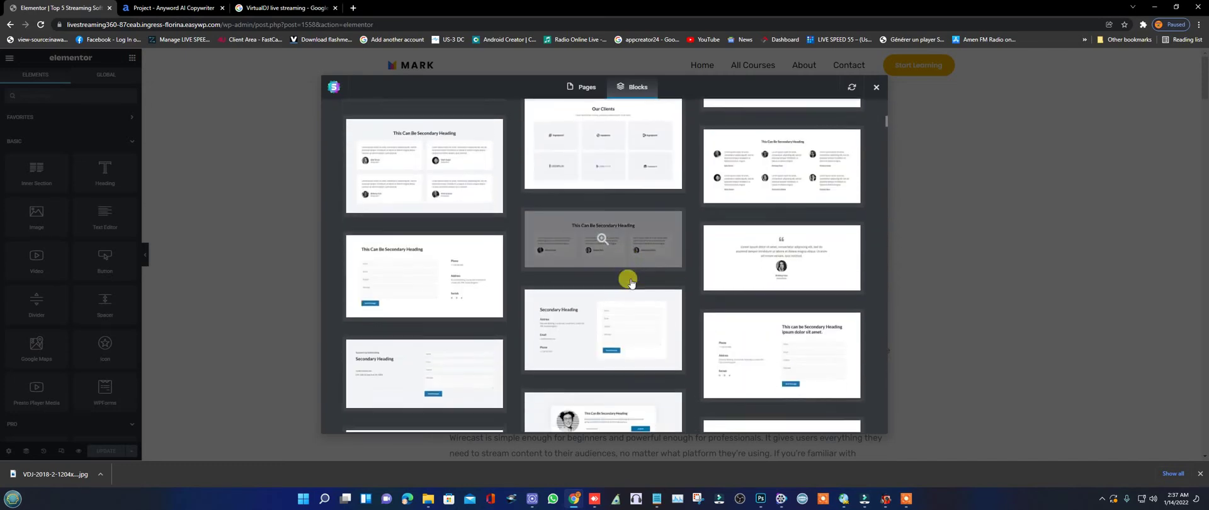
scroll(631, 283, down, 2)
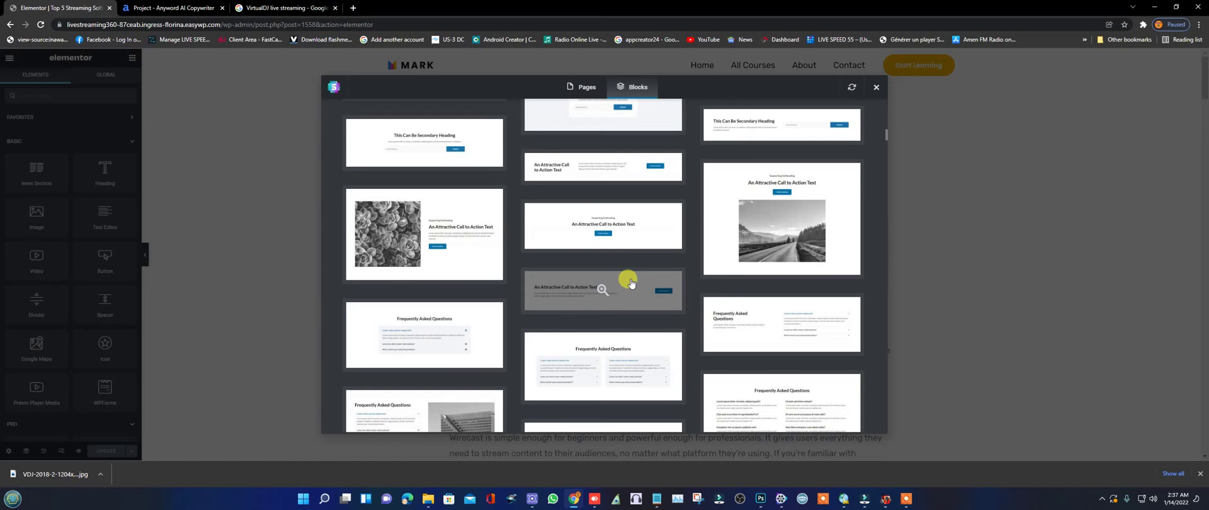
scroll(632, 283, down, 8)
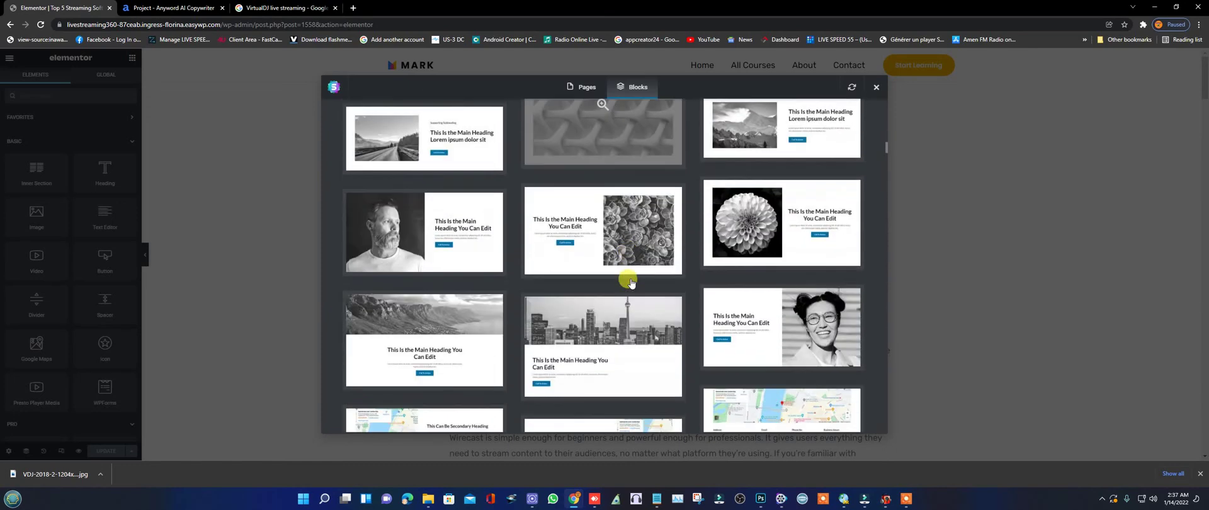
scroll(632, 283, down, 1)
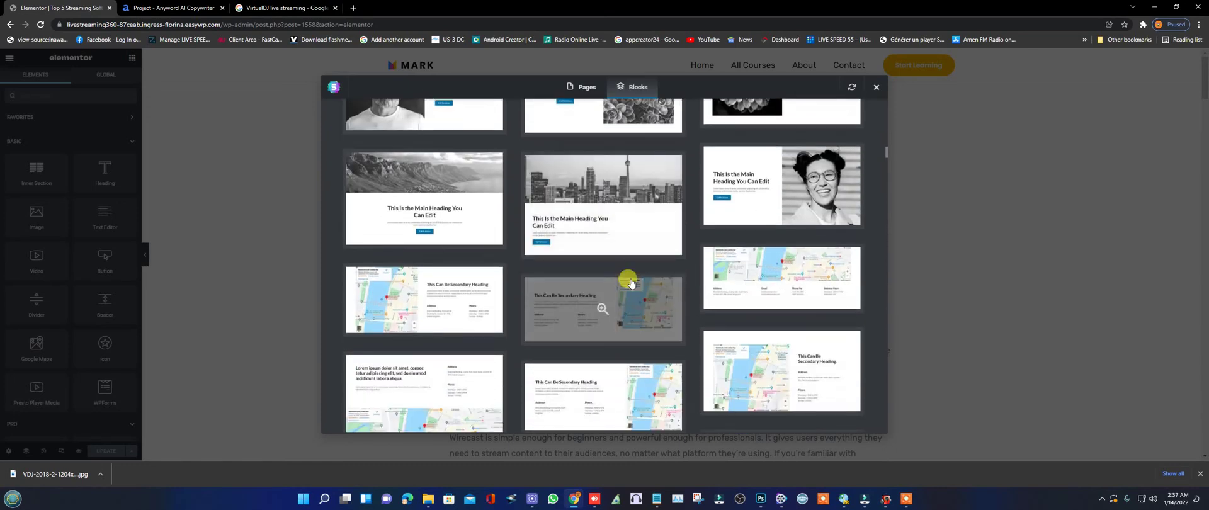
click(603, 200)
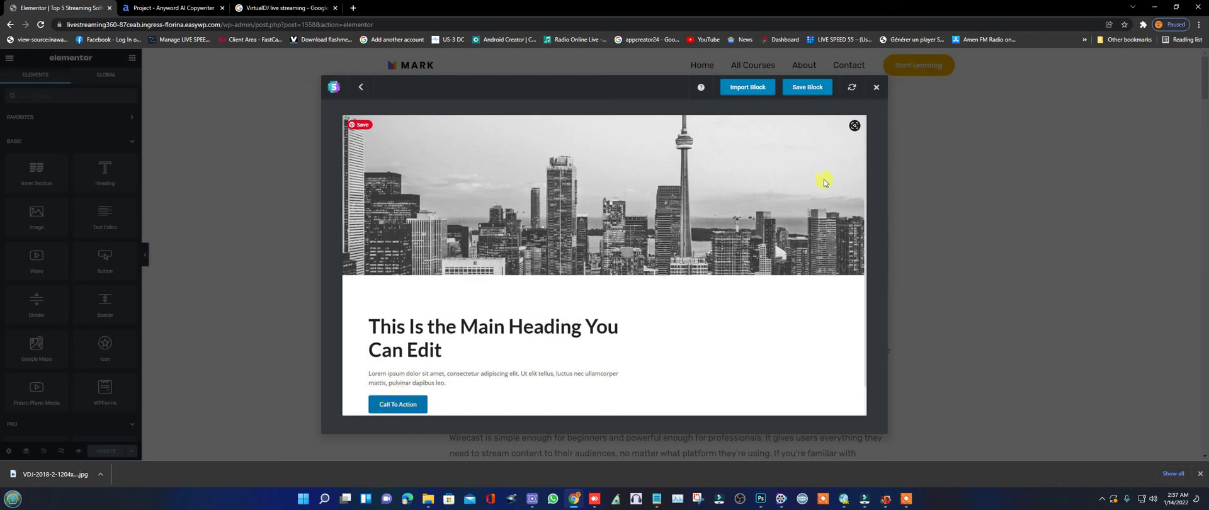
click(743, 88)
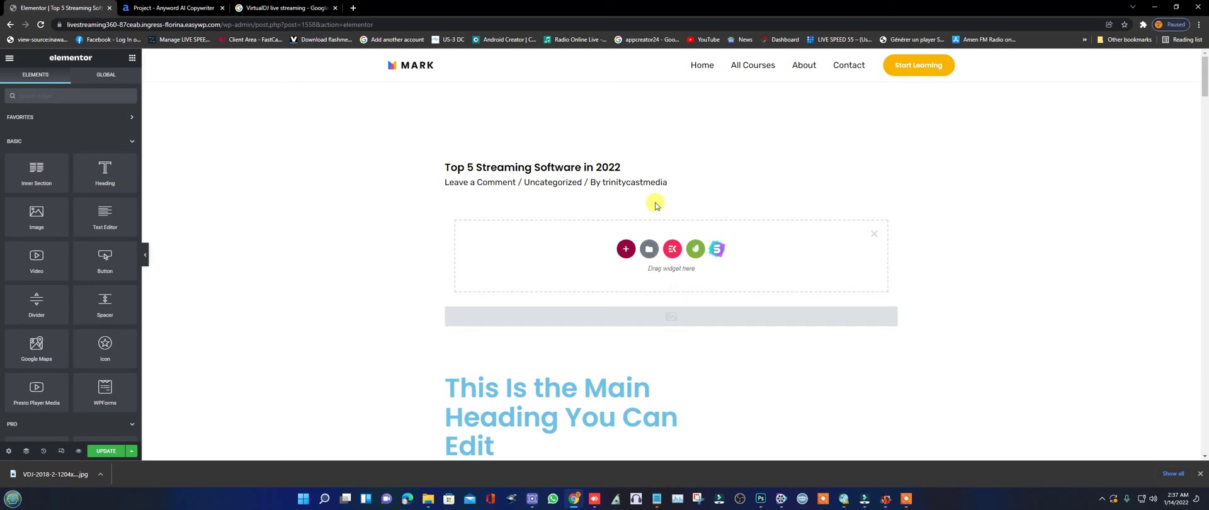
Examine how the imported heading block sits between the post title and the article text.
scroll(654, 204, down, 8)
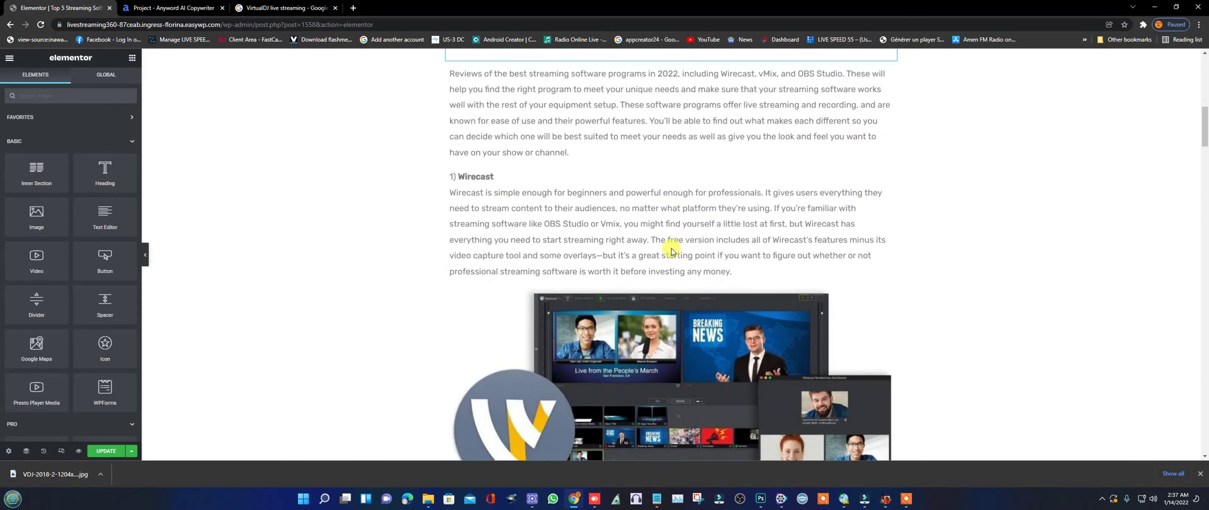
scroll(671, 251, up, 4)
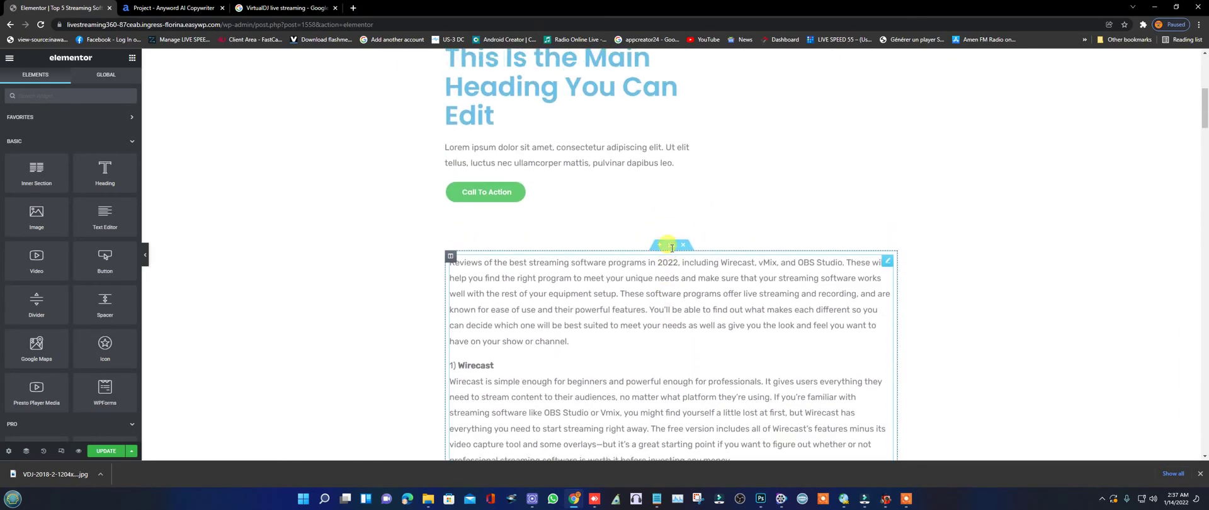
scroll(671, 248, down, 4)
scroll(594, 217, up, 2)
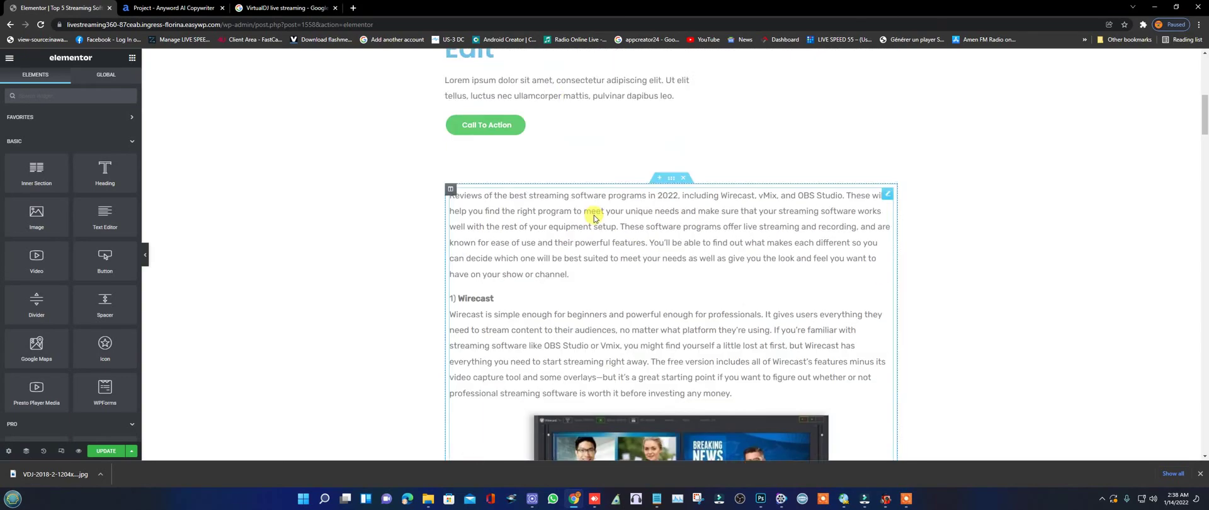
scroll(593, 218, up, 6)
scroll(579, 208, down, 15)
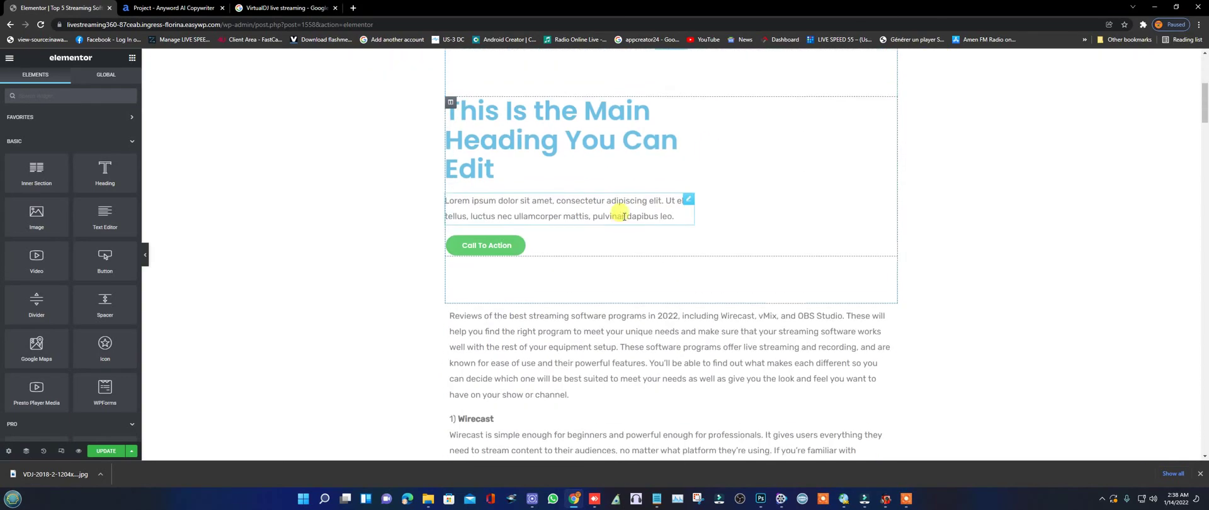
scroll(638, 224, up, 5)
scroll(638, 225, up, 10)
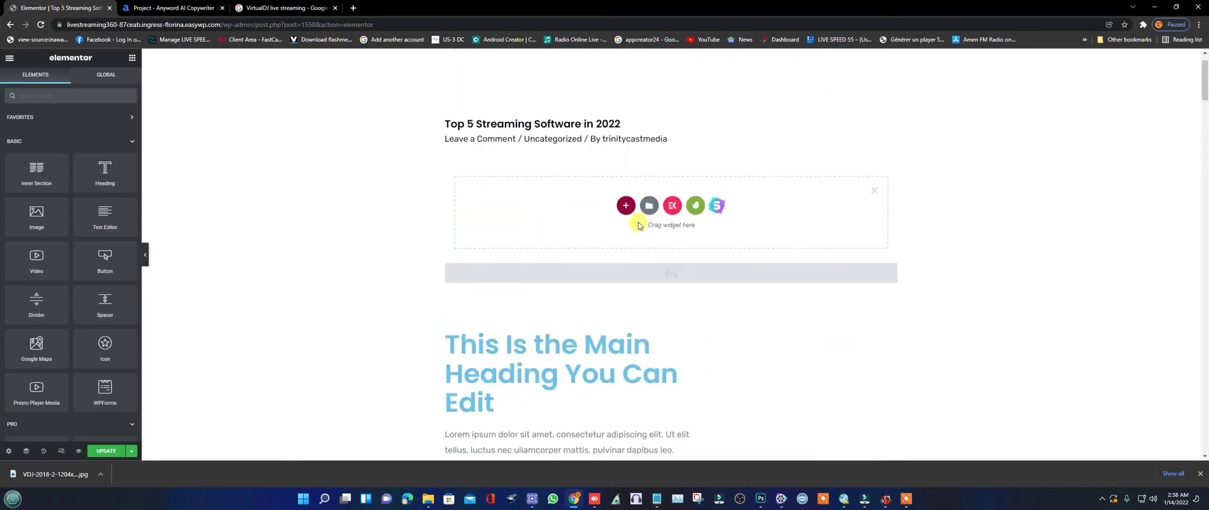
Select the blank image at the start of the imported block and open the free image library to choose its picture.
scroll(655, 273, down, 1)
scroll(659, 317, down, 2)
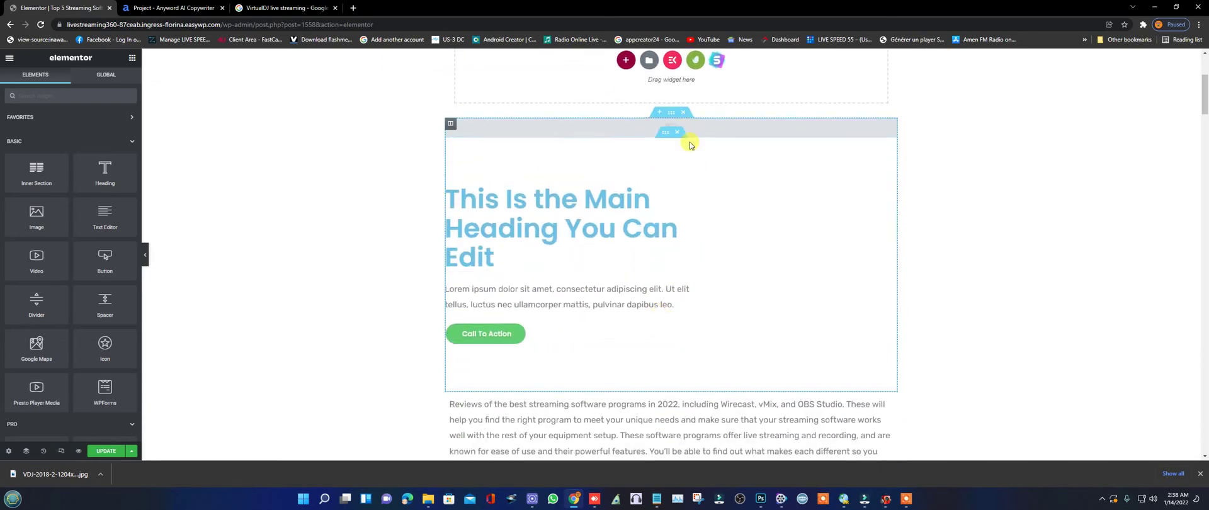
click(672, 129)
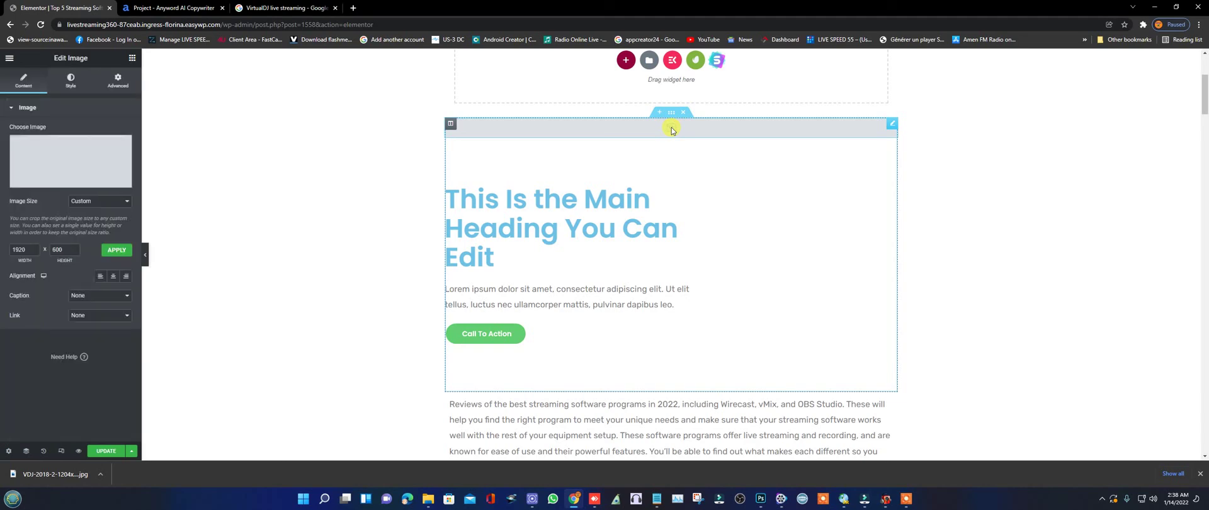
click(76, 155)
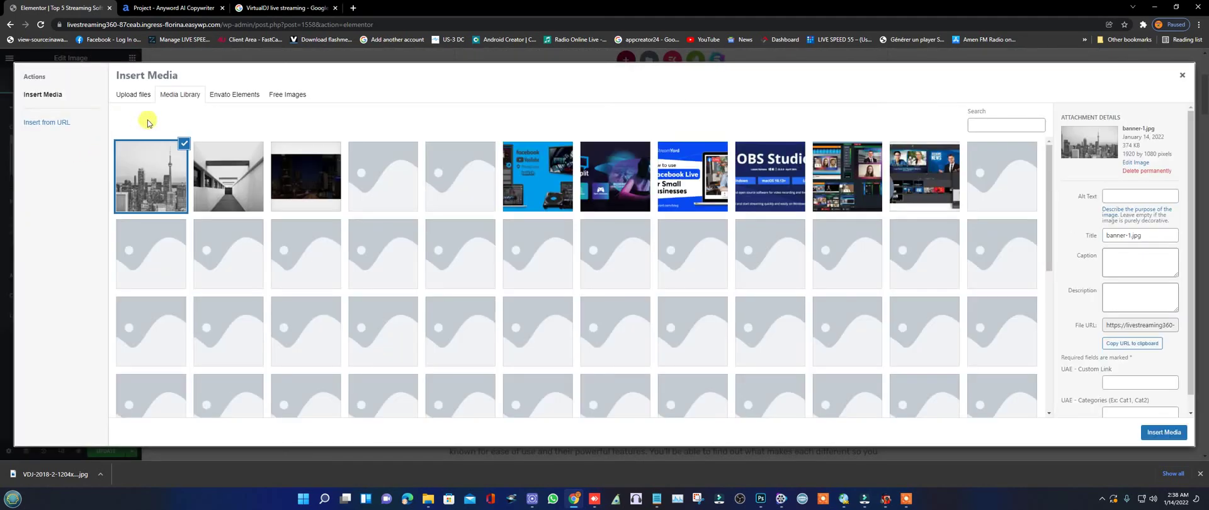
click(238, 98)
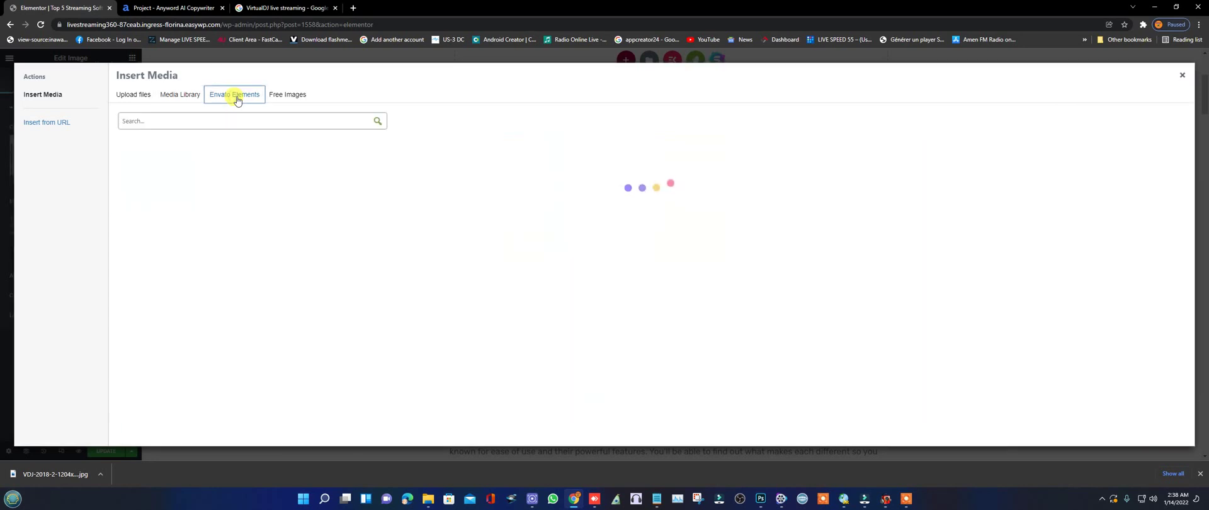
click(277, 96)
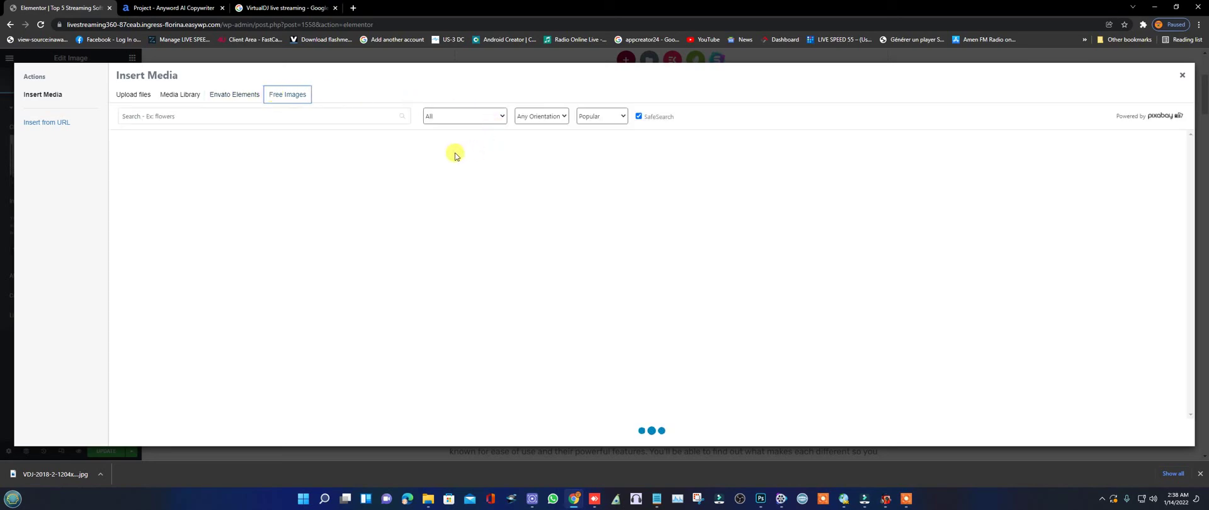
Look through the popular free images and search the library for "RADIO".
scroll(425, 266, down, 1)
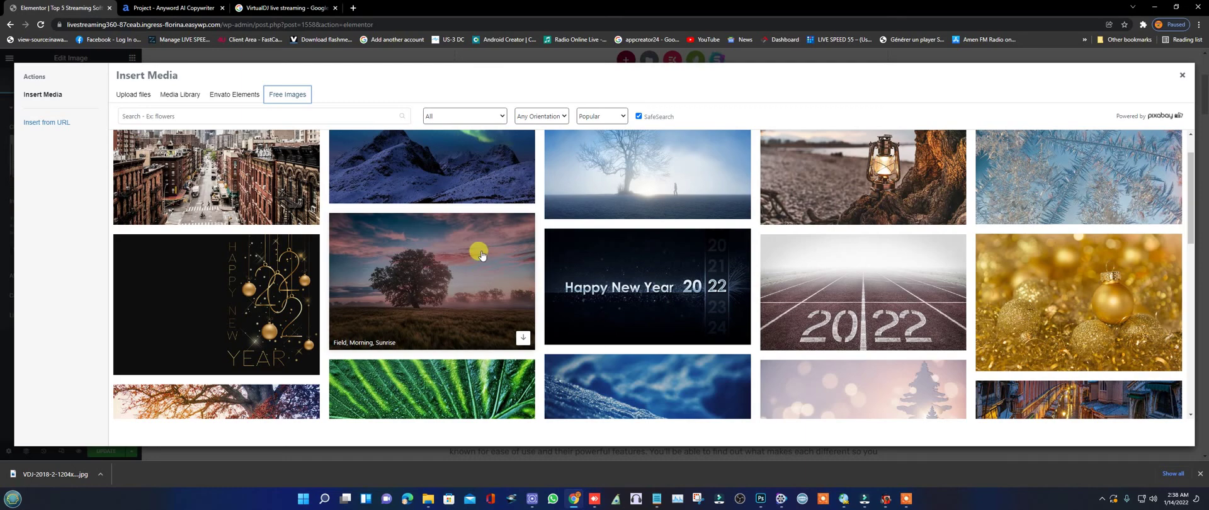
scroll(480, 249, up, 1)
scroll(441, 239, down, 4)
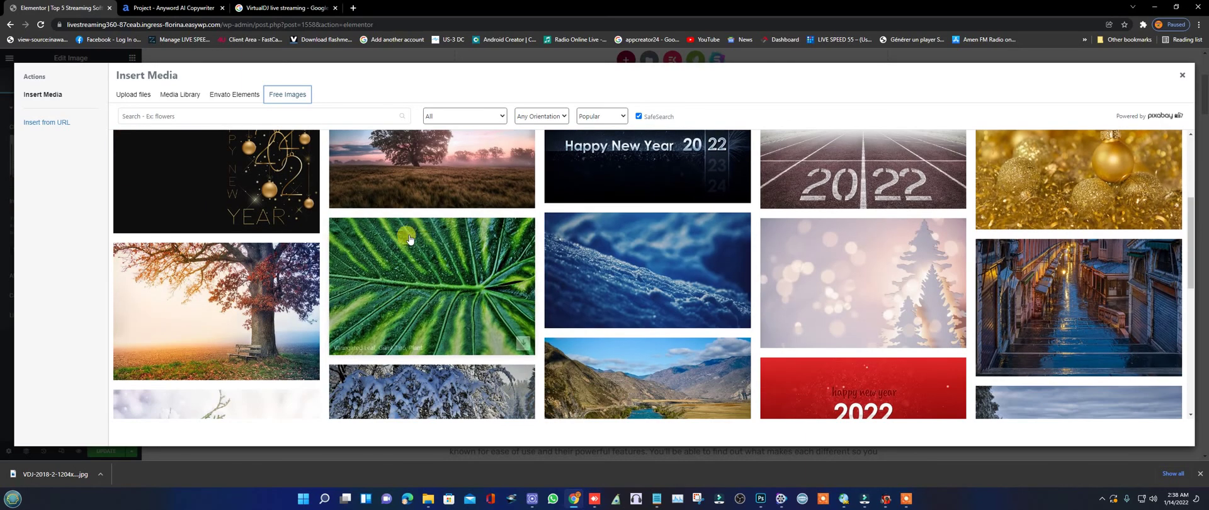
scroll(391, 235, down, 3)
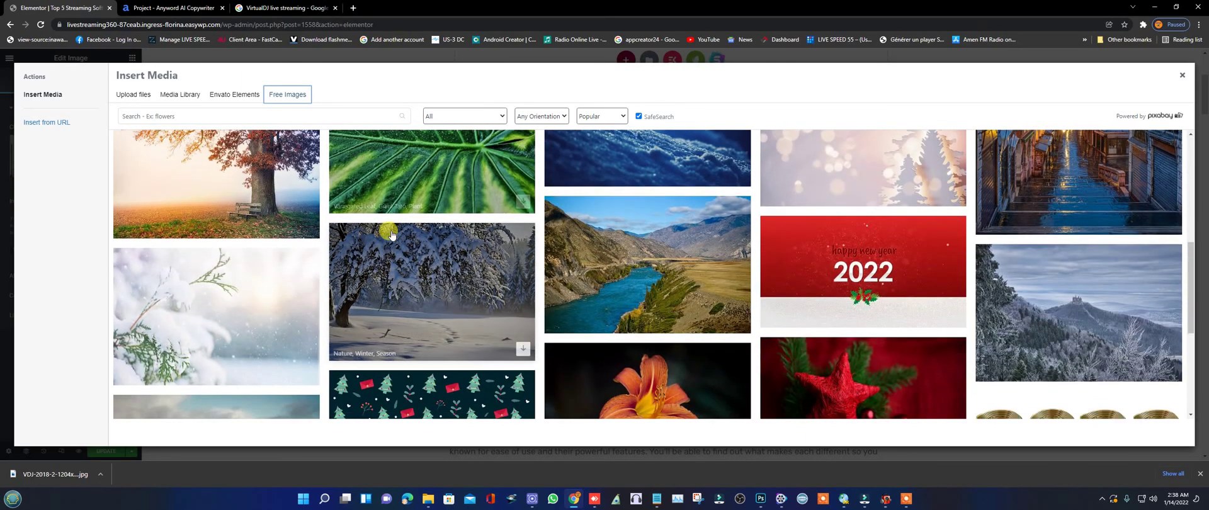
scroll(391, 235, down, 1)
scroll(391, 235, up, 3)
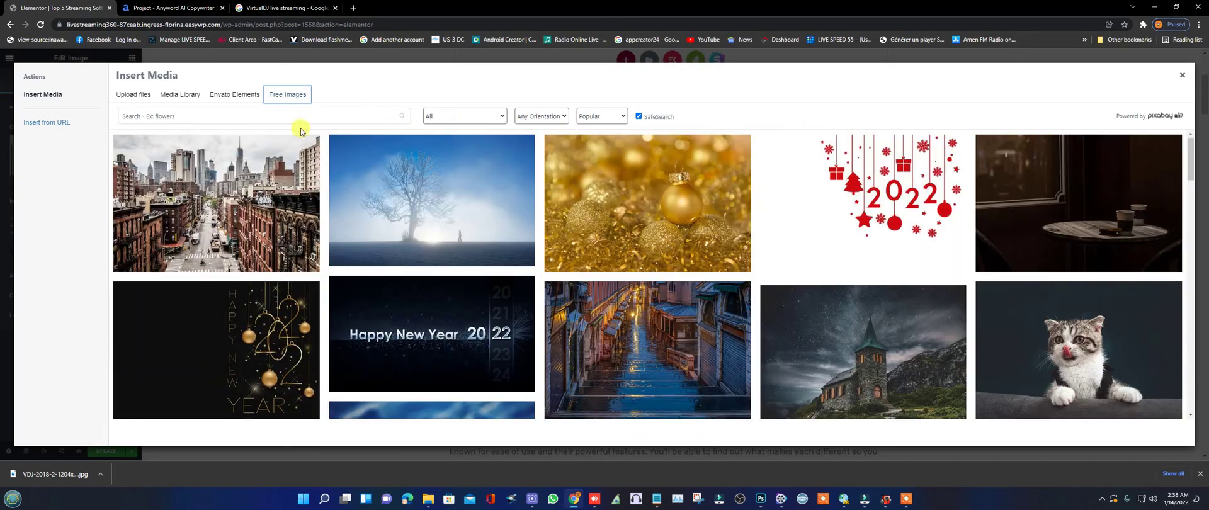
click(203, 116)
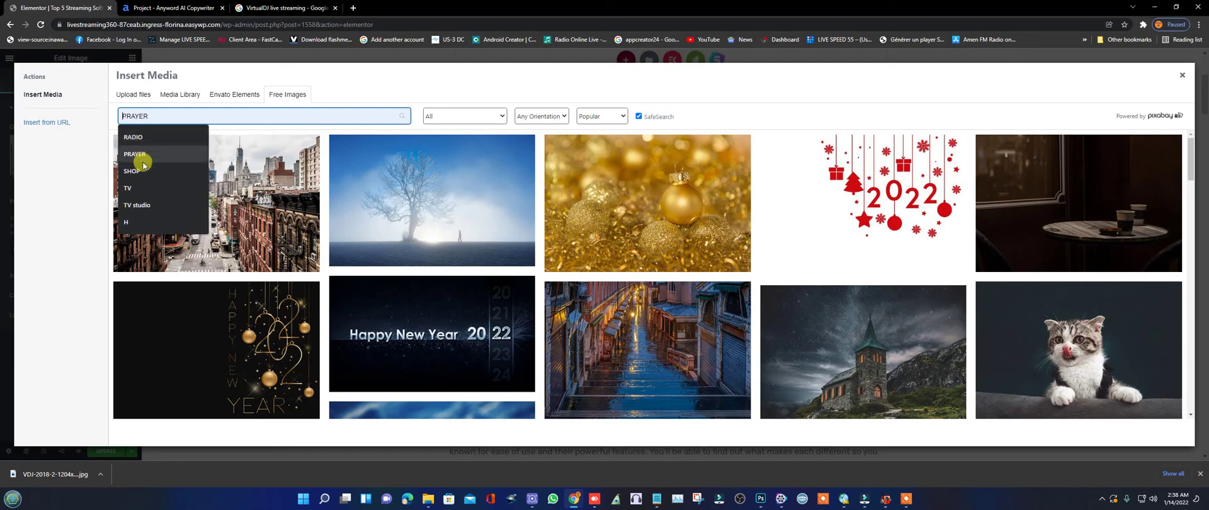
click(143, 139)
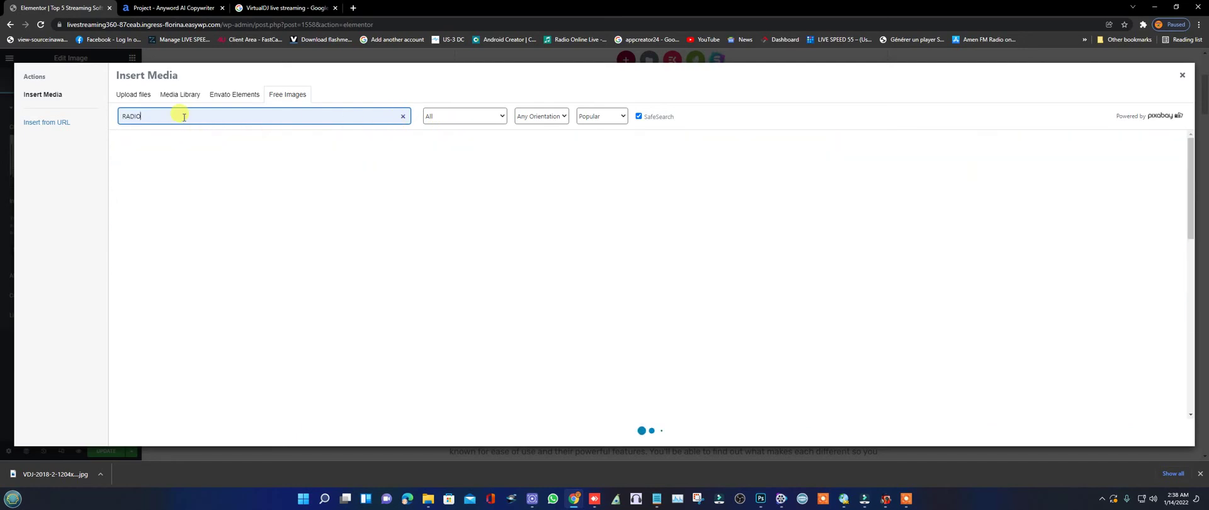
Insert the glowing golden speakers picture (Music, Speakers, Audio) from the "RADIO" results as the imported block's image.
click(184, 118)
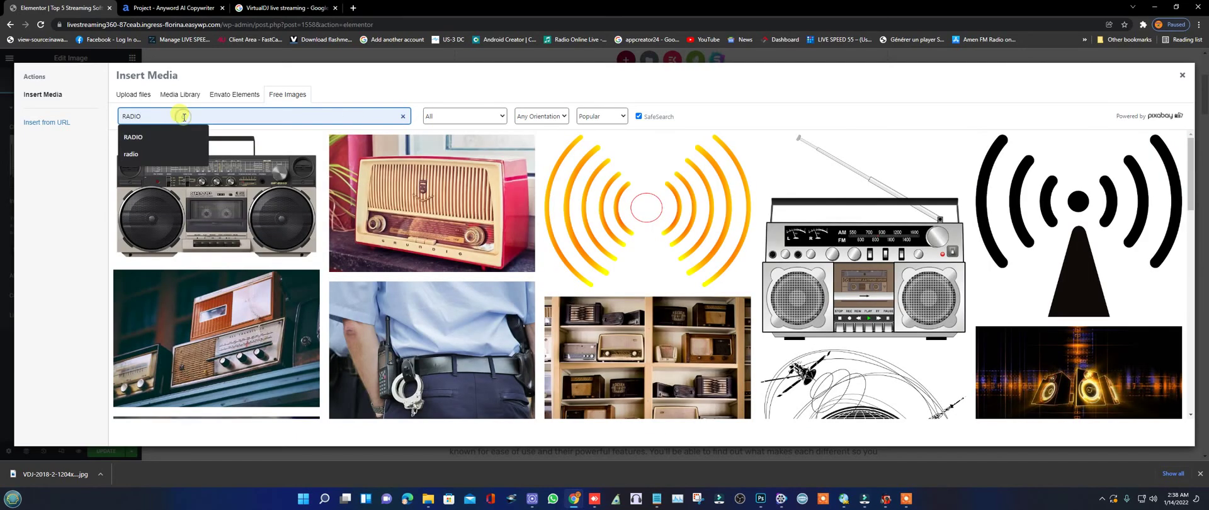
scroll(540, 170, down, 2)
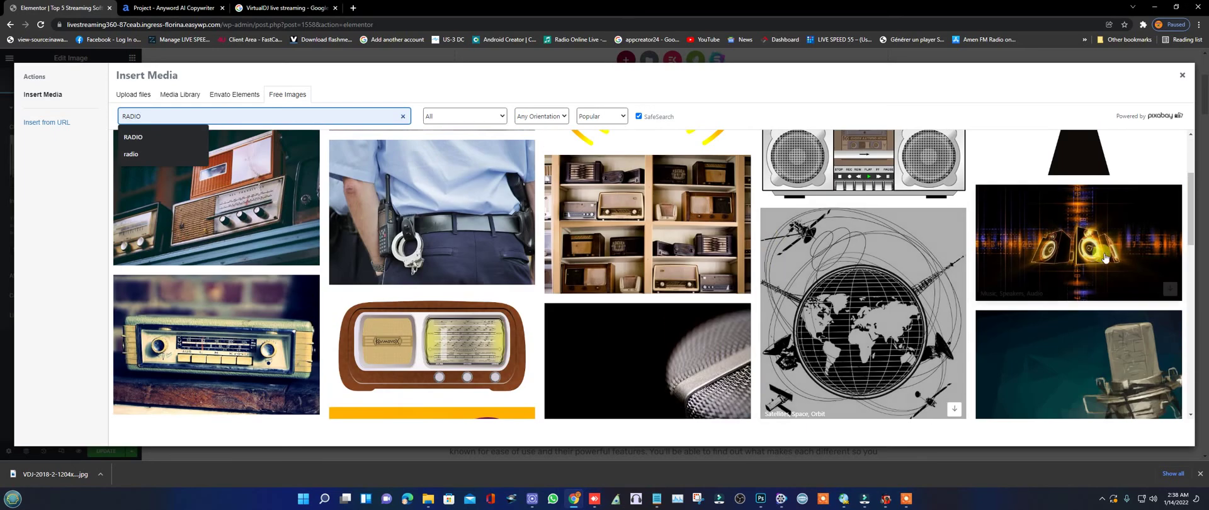
click(1128, 242)
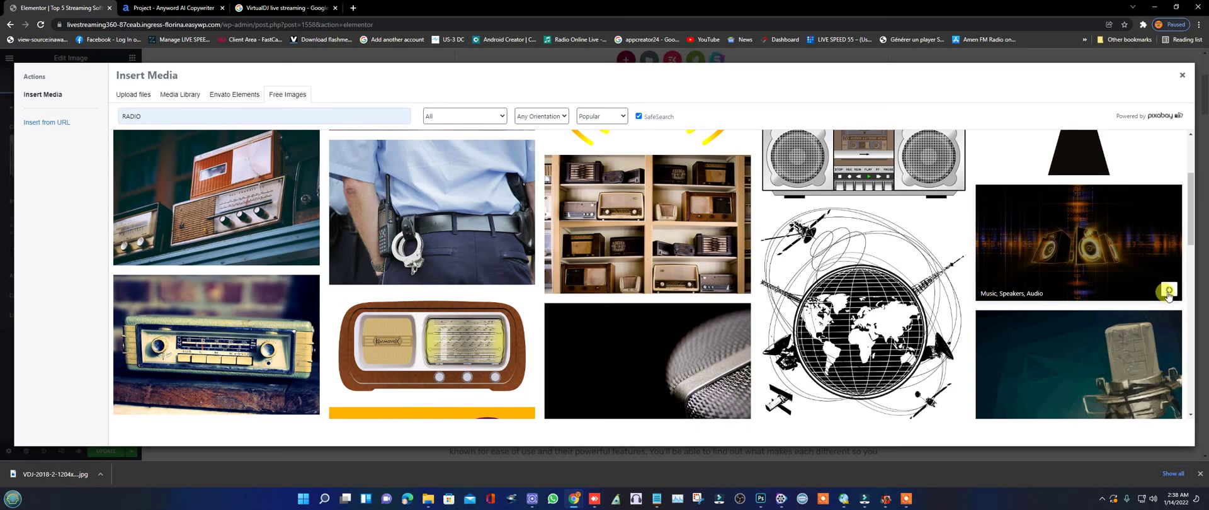
click(1158, 291)
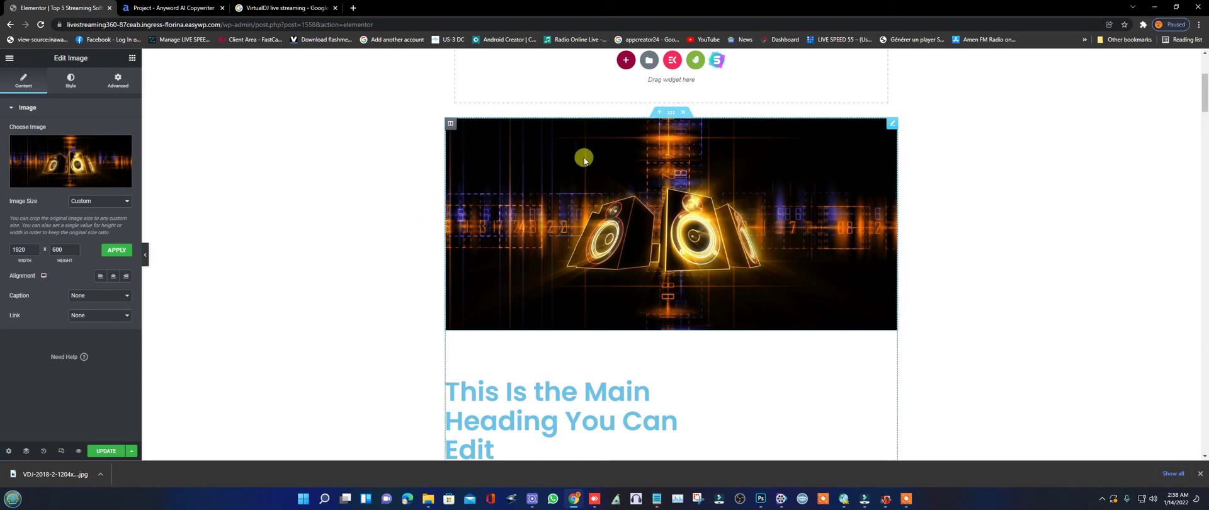
Select the imported banner section, keep its content width at Full Width, and check how it sits on the page.
click(672, 114)
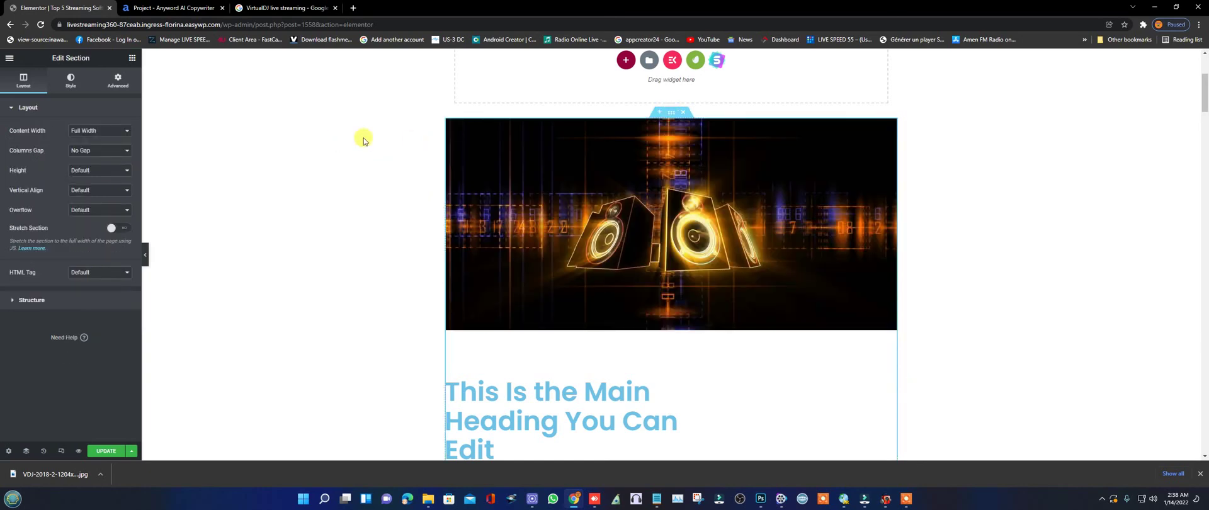
click(99, 131)
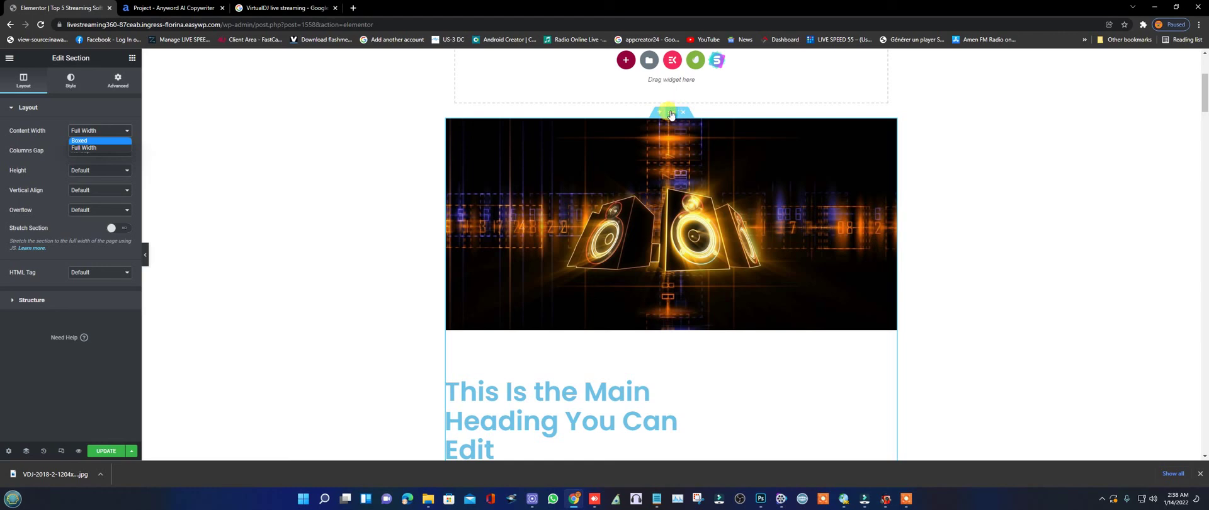
click(105, 149)
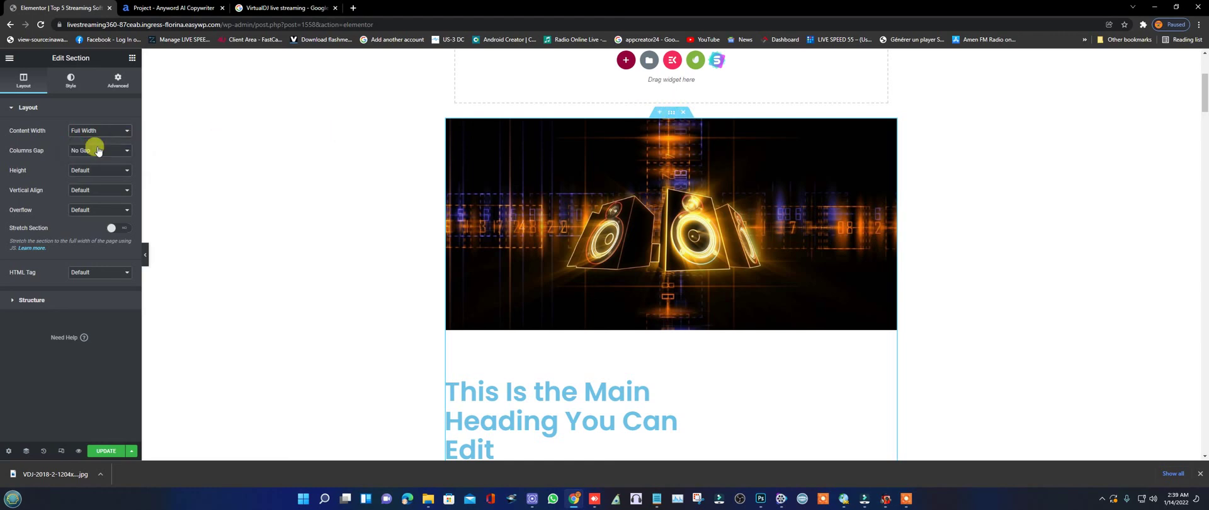
scroll(670, 195, down, 2)
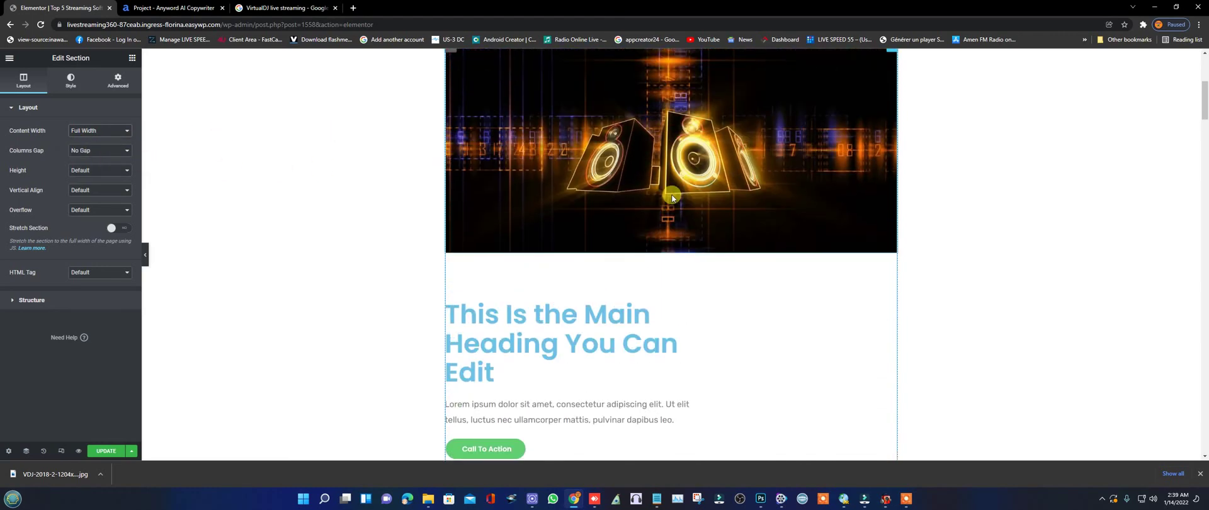
scroll(671, 197, down, 1)
scroll(676, 192, up, 1)
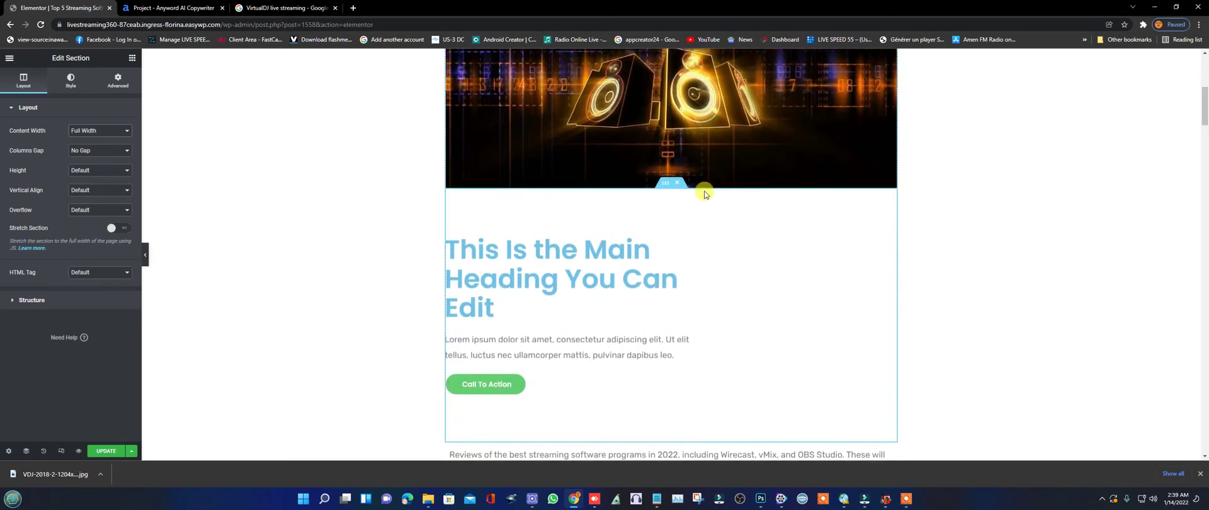
scroll(692, 188, up, 3)
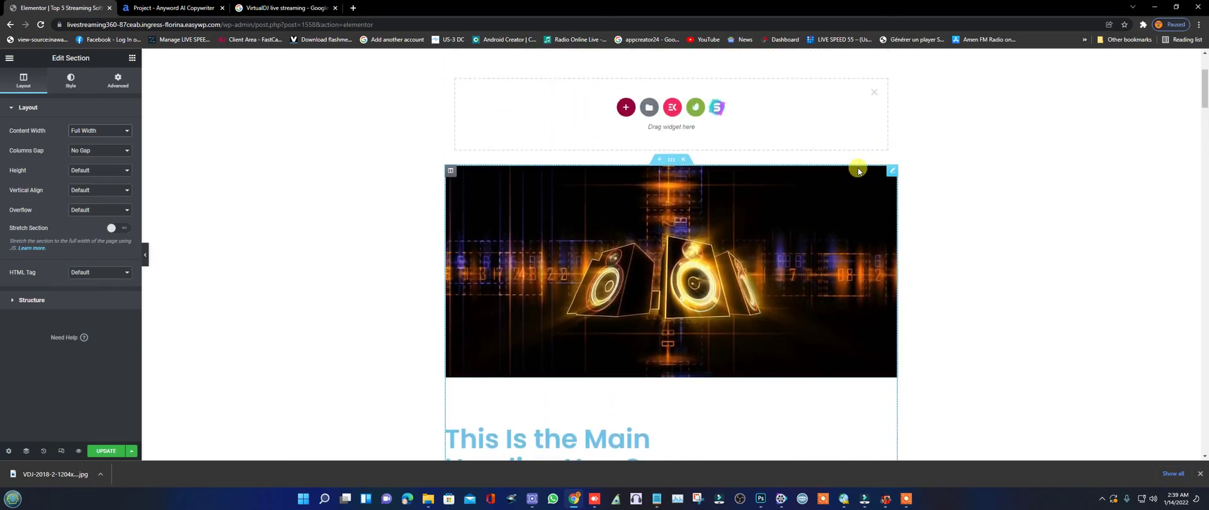
Delete the imported banner section with the speakers picture and check the article's opening beneath the post title.
click(683, 162)
scroll(720, 190, up, 3)
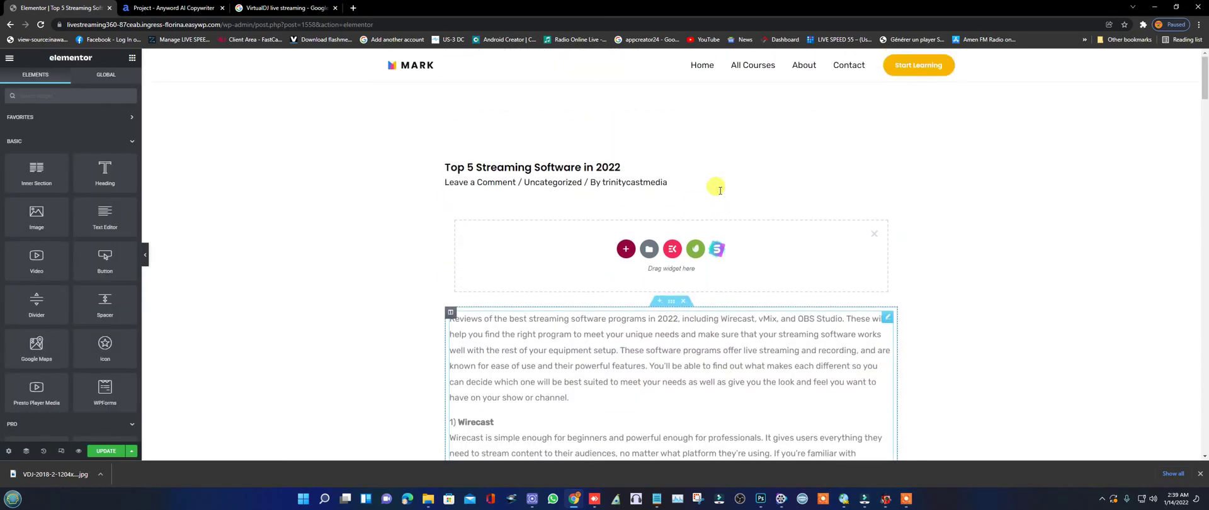
scroll(730, 263, down, 2)
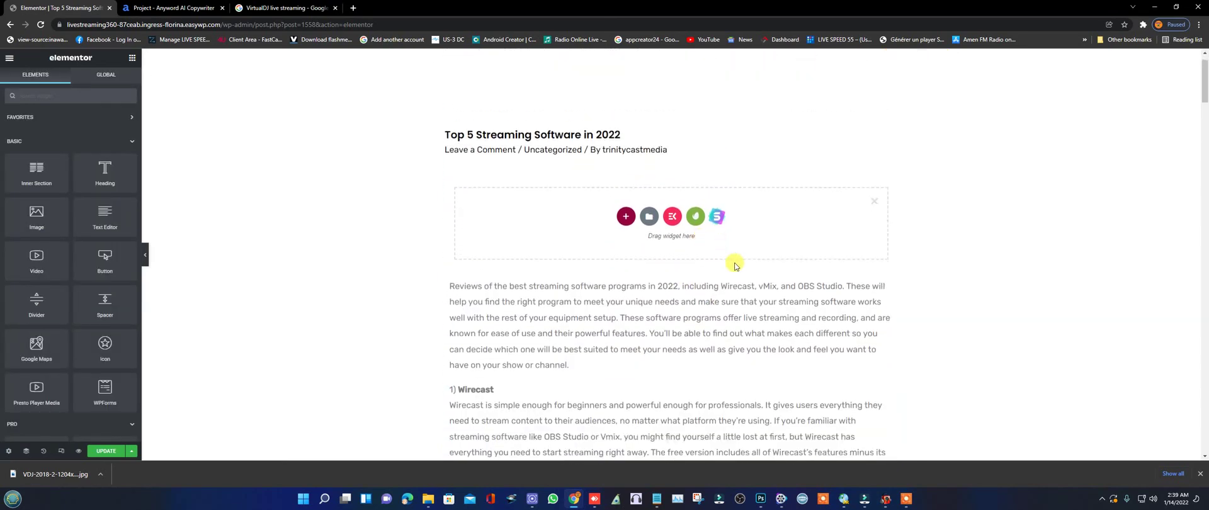
scroll(733, 264, up, 2)
scroll(567, 305, down, 3)
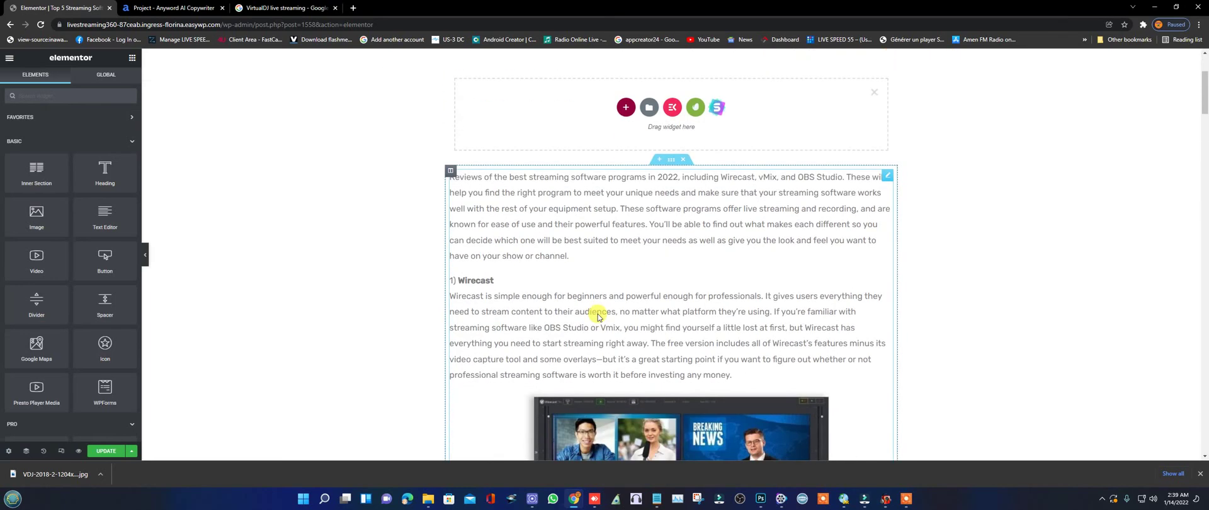
scroll(548, 302, down, 2)
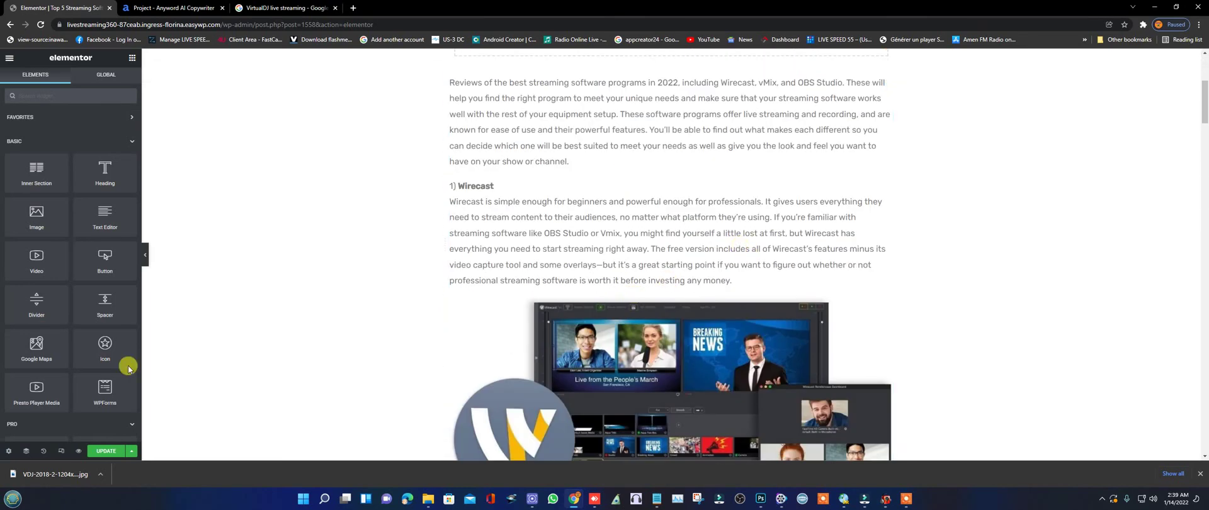
Update the post and review it from the title down to the footer.
click(94, 451)
scroll(595, 255, up, 4)
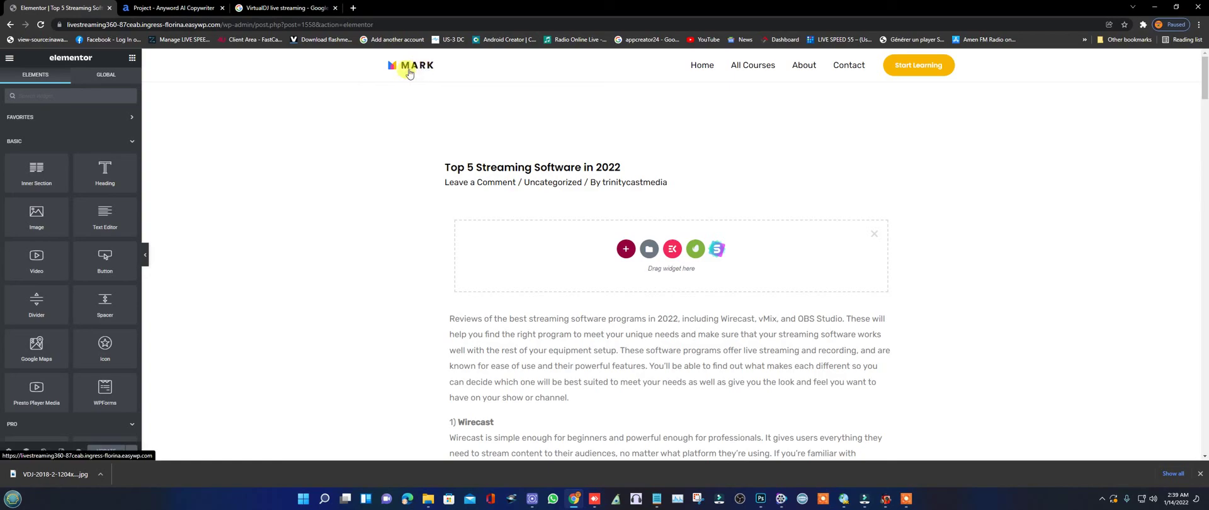
scroll(421, 94, down, 20)
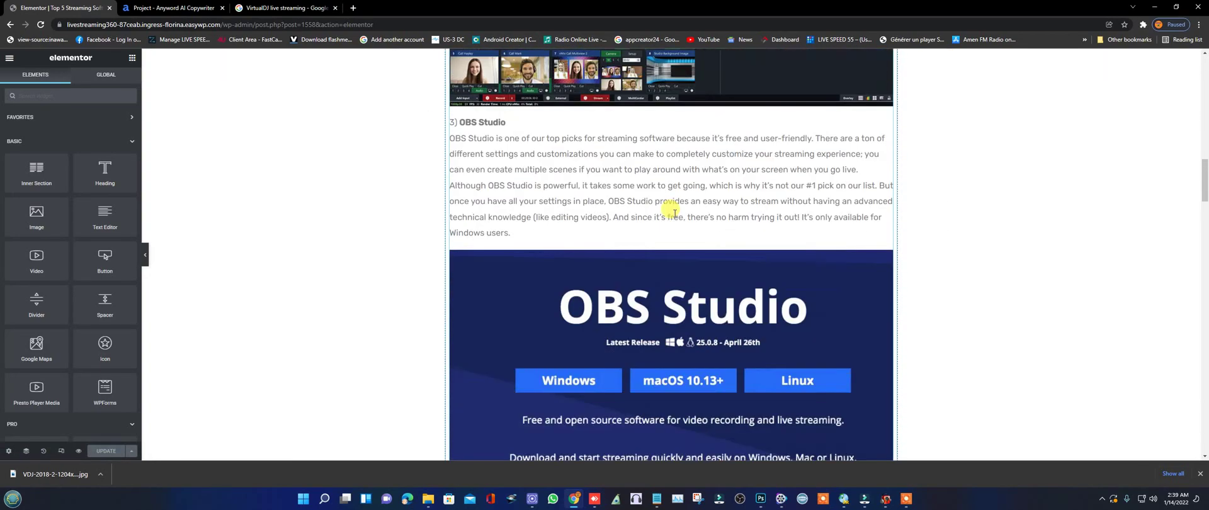
scroll(670, 214, down, 20)
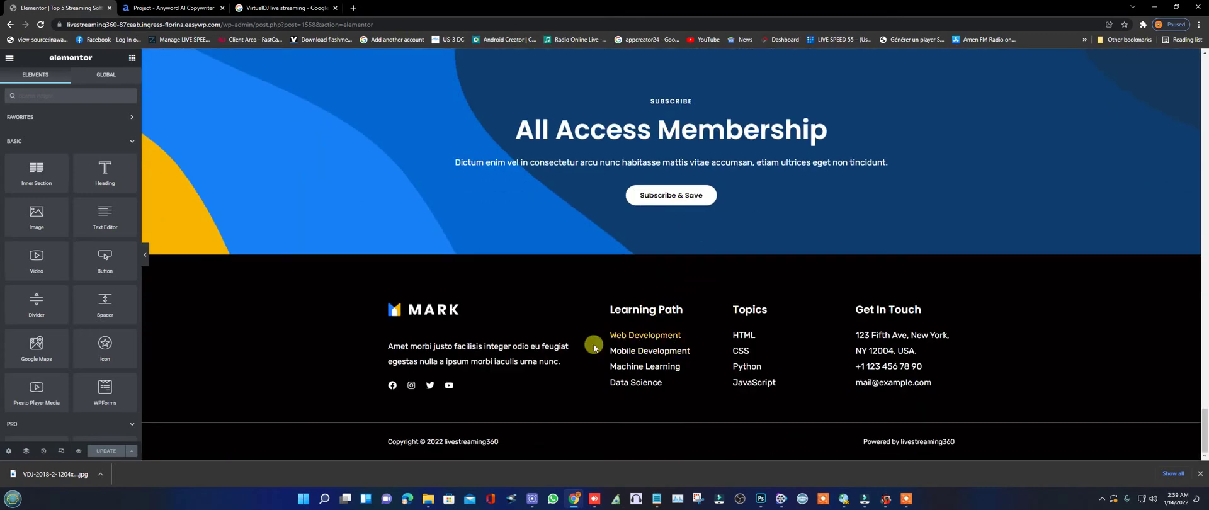
scroll(480, 219, up, 5)
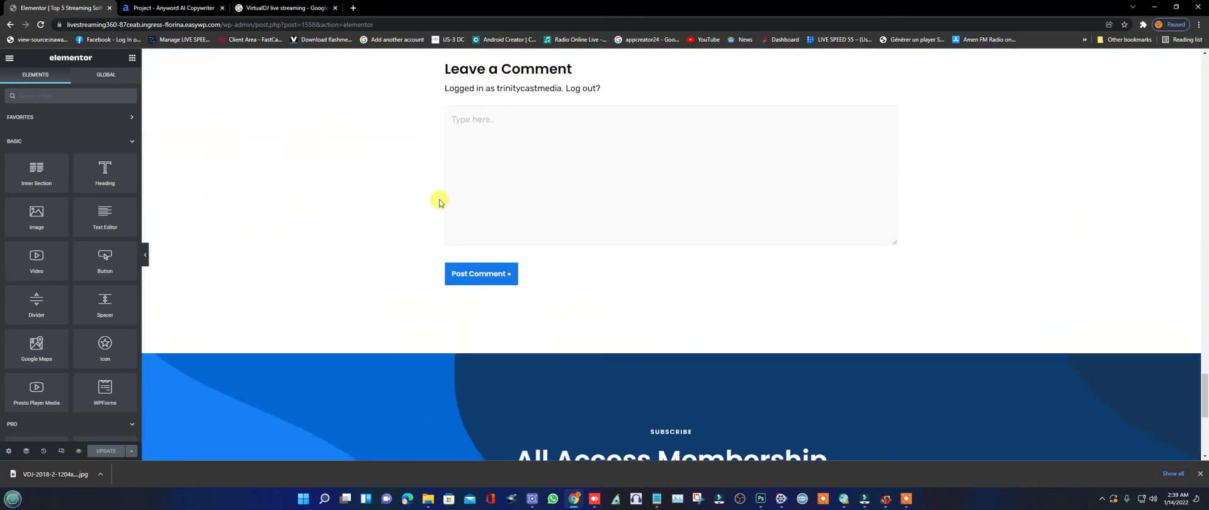
scroll(439, 201, up, 15)
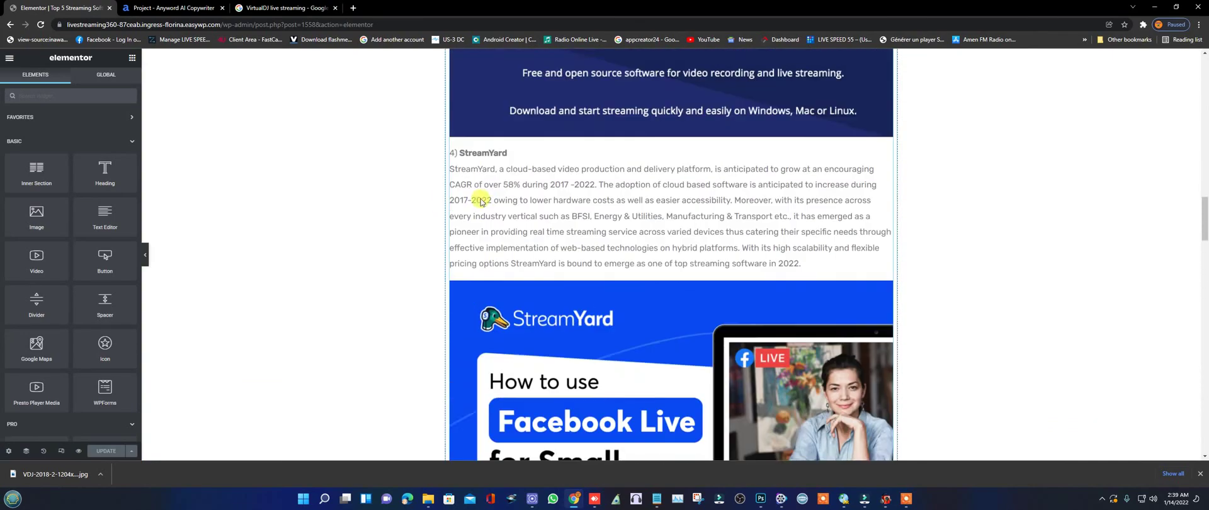
scroll(480, 201, up, 20)
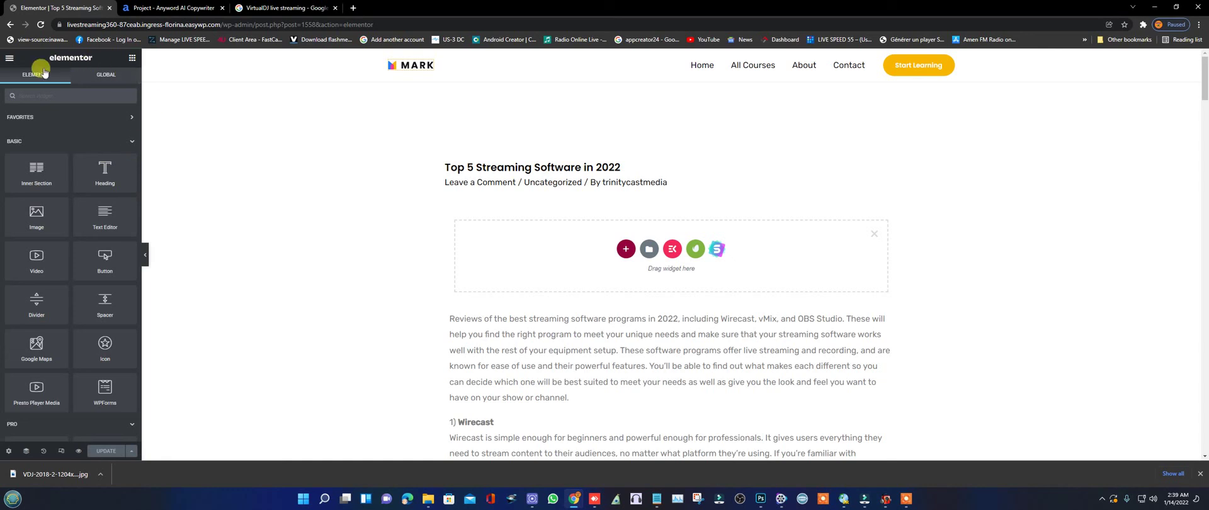
Leave the Elementor editor for the posts list, visit the live site, and open its Home page.
click(10, 26)
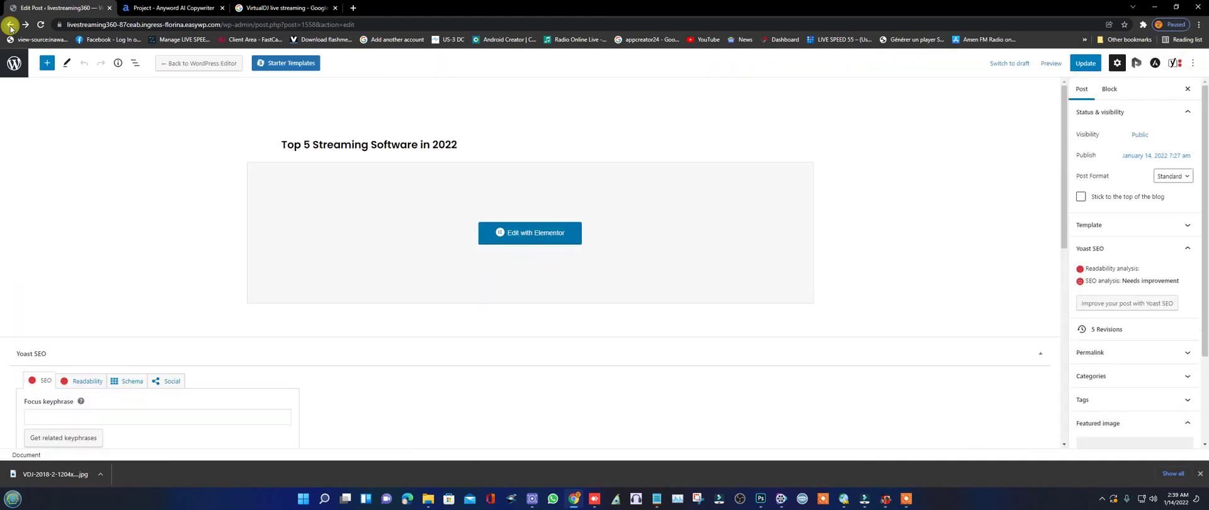
click(10, 25)
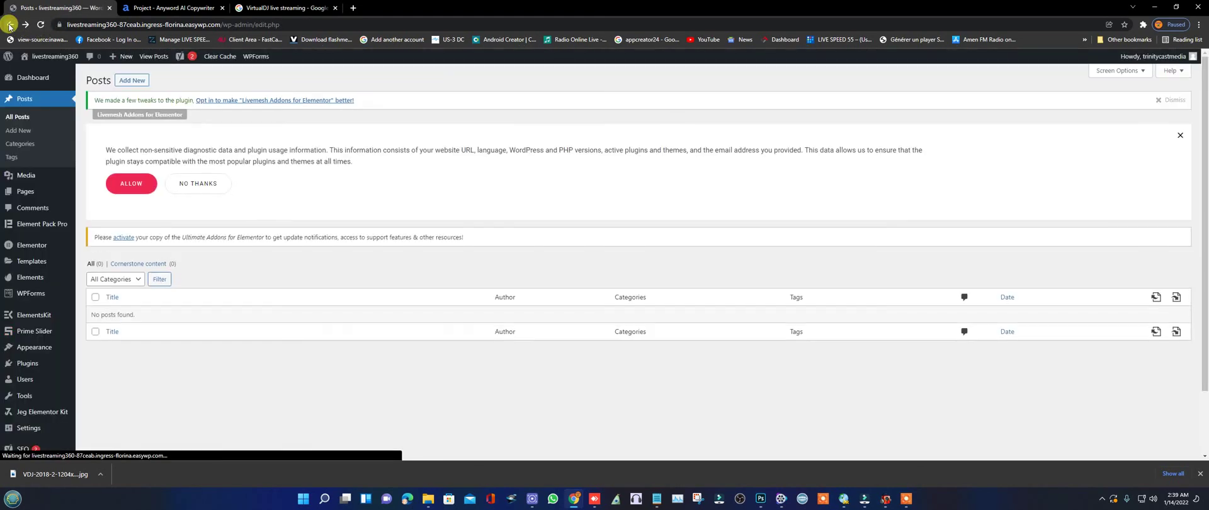
mouse_move(24, 196)
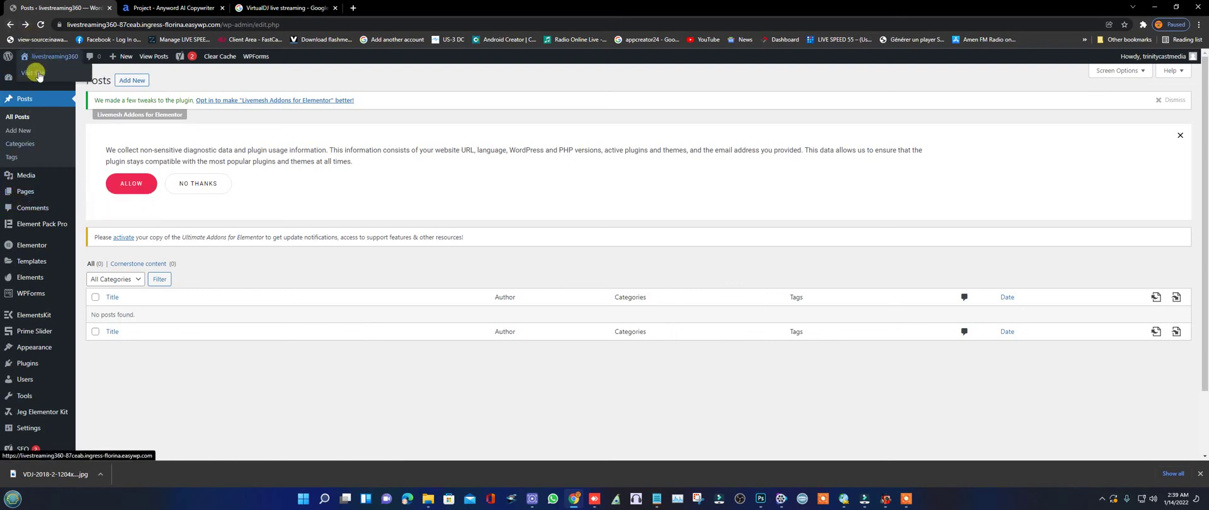
click(38, 75)
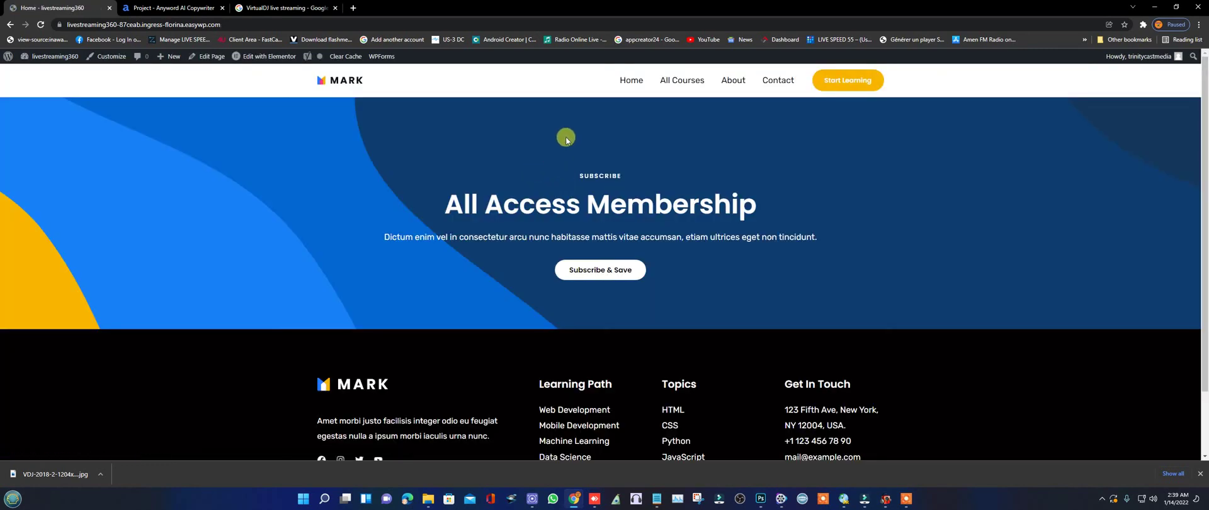
click(630, 81)
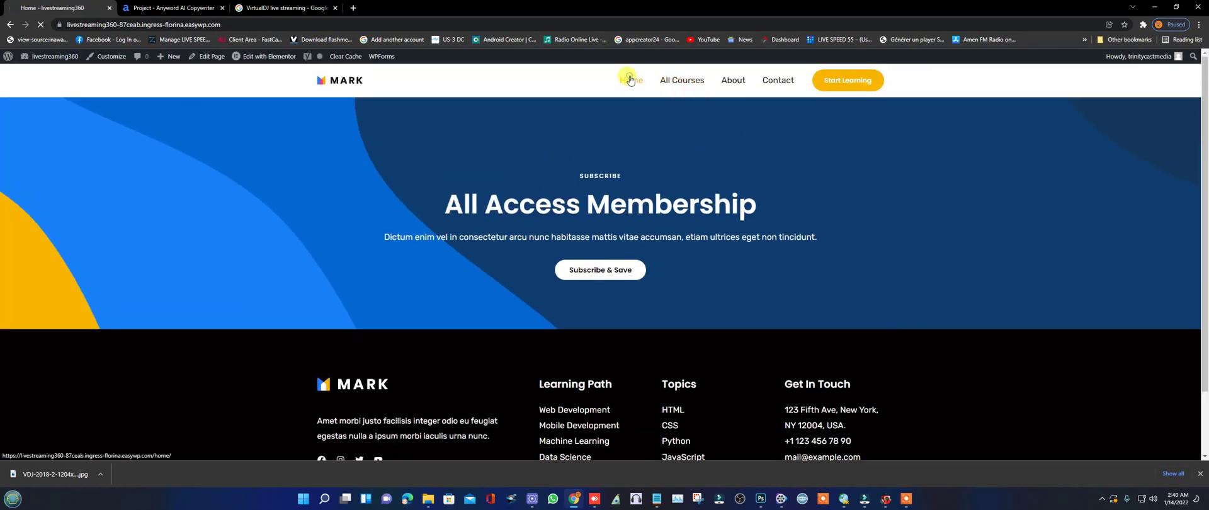
Examine the Home page's hero banner, streaming software sections with their images and texts, and the membership area.
scroll(686, 182, down, 10)
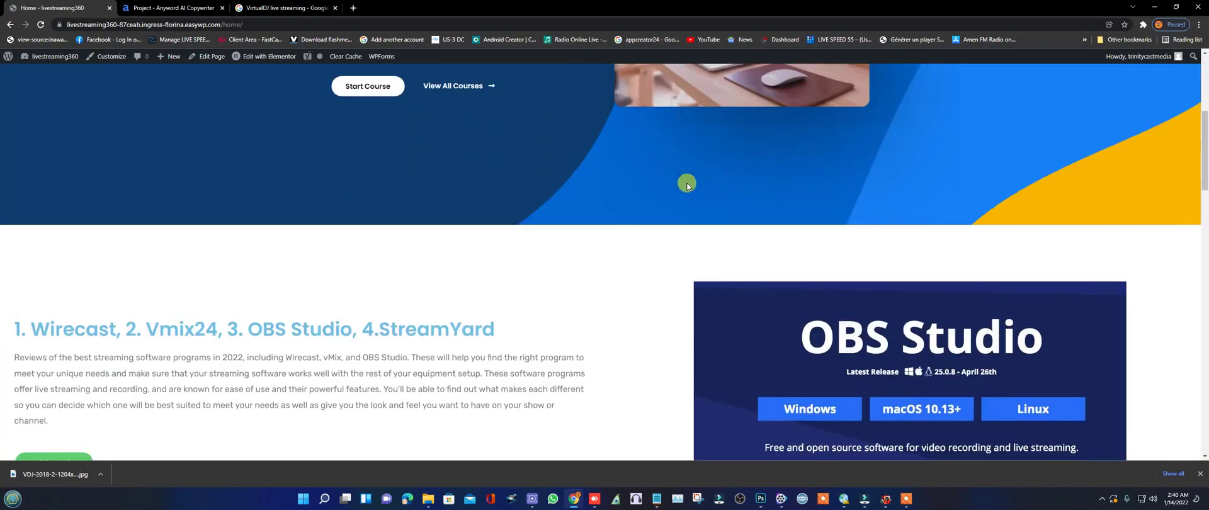
scroll(747, 204, down, 15)
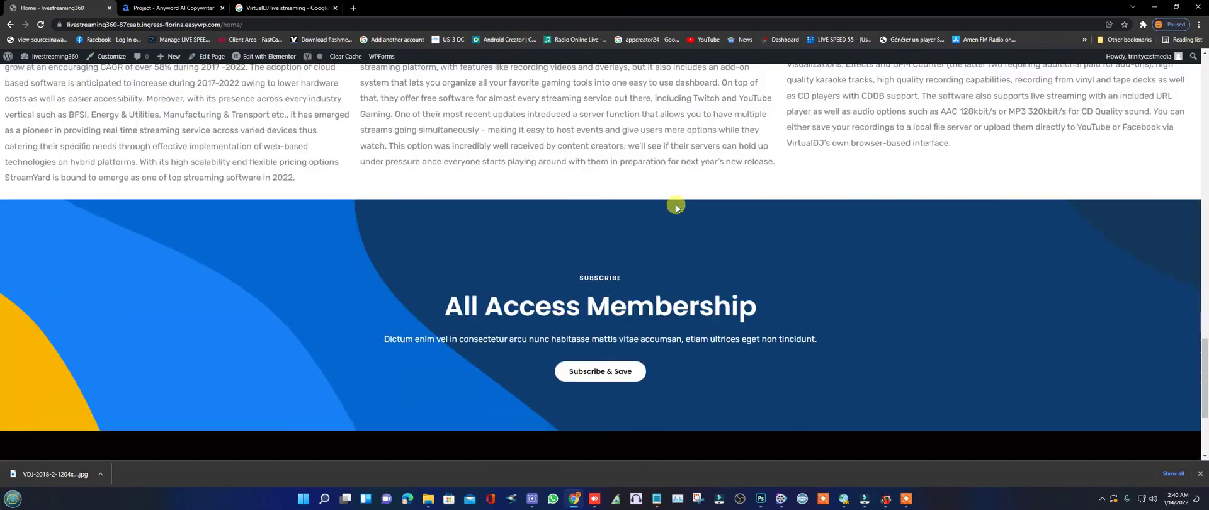
scroll(675, 206, up, 15)
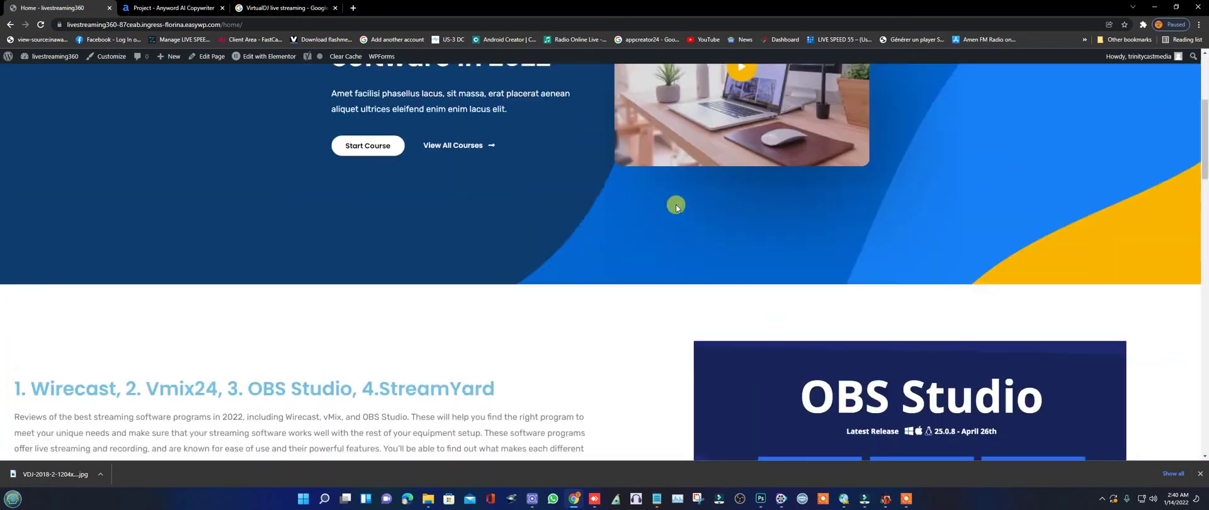
scroll(562, 212, down, 15)
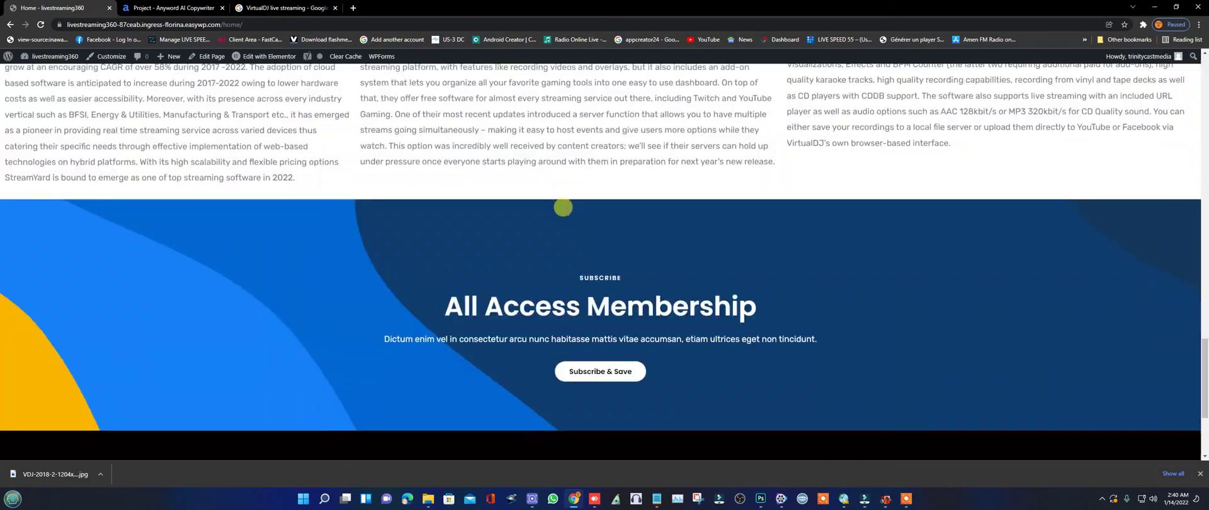
scroll(643, 224, up, 12)
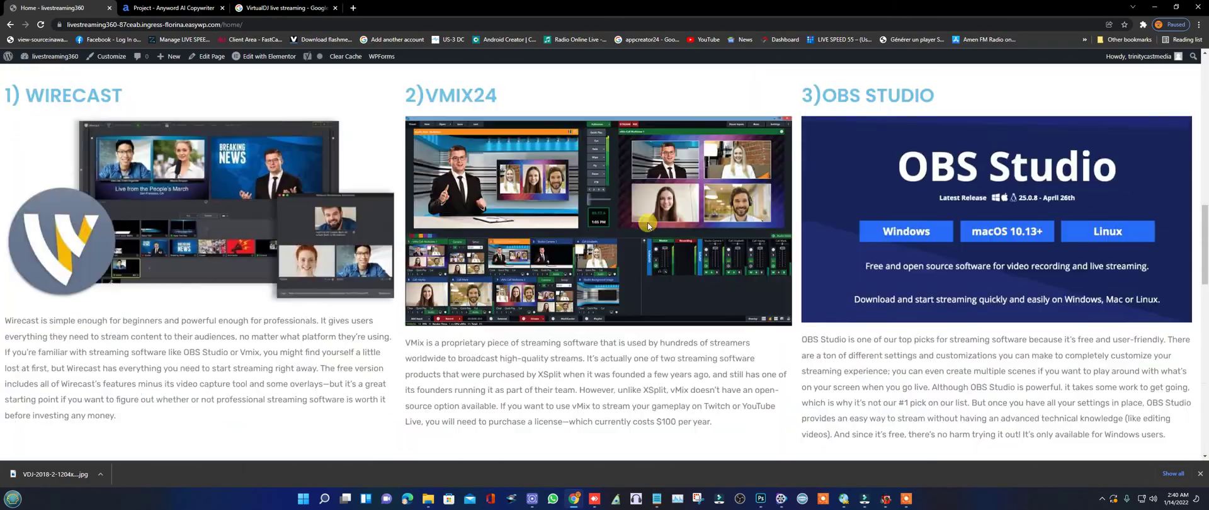
scroll(648, 225, down, 3)
scroll(648, 226, down, 10)
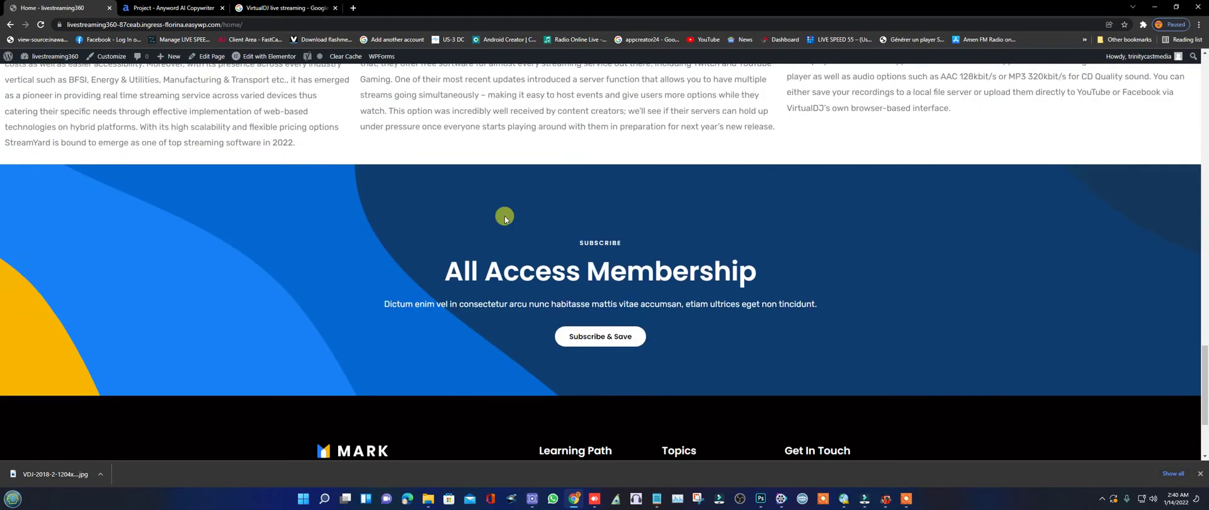
scroll(558, 171, up, 12)
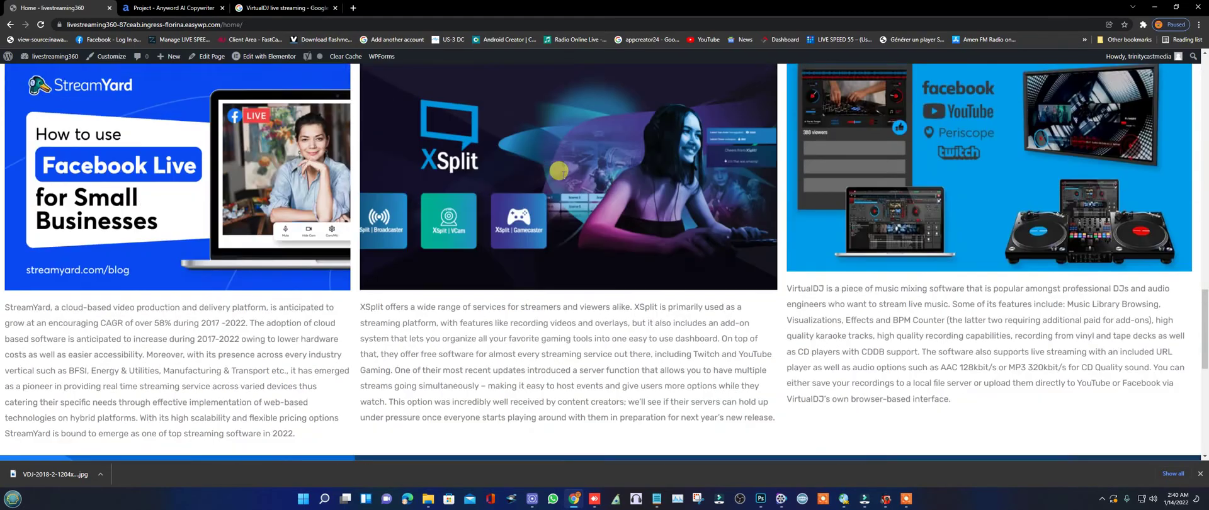
Look through the All Courses page down to its reviews and membership area, and open the About page.
scroll(562, 178, up, 10)
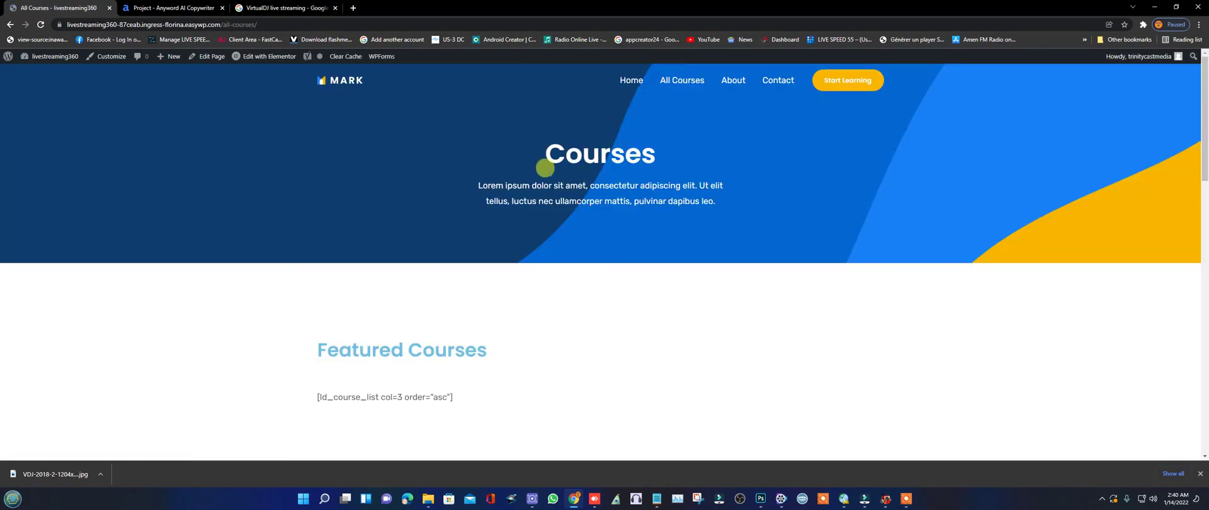
scroll(545, 168, down, 15)
scroll(649, 217, up, 5)
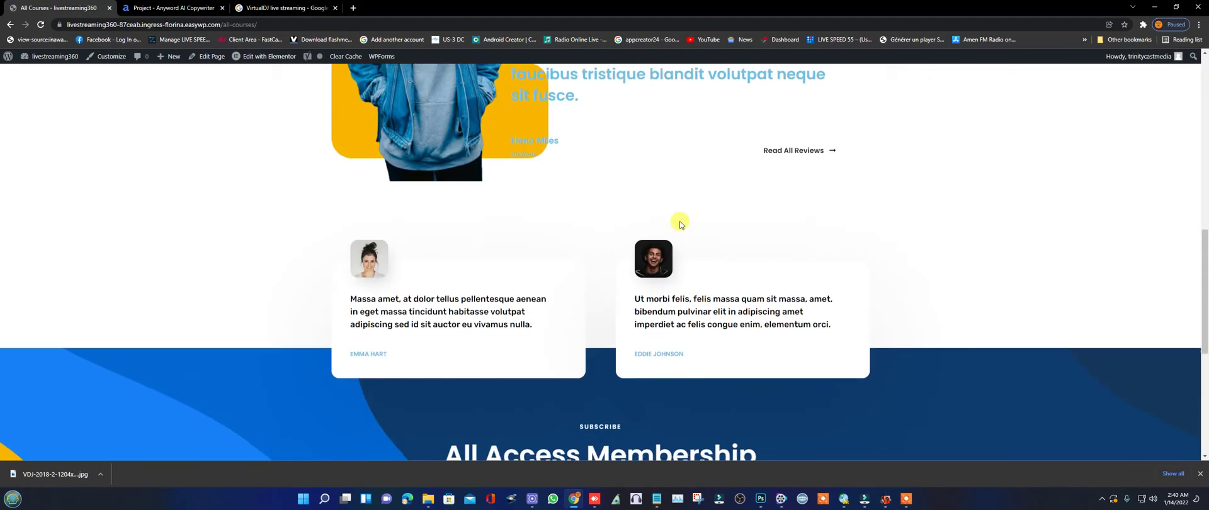
scroll(680, 222, up, 10)
click(728, 81)
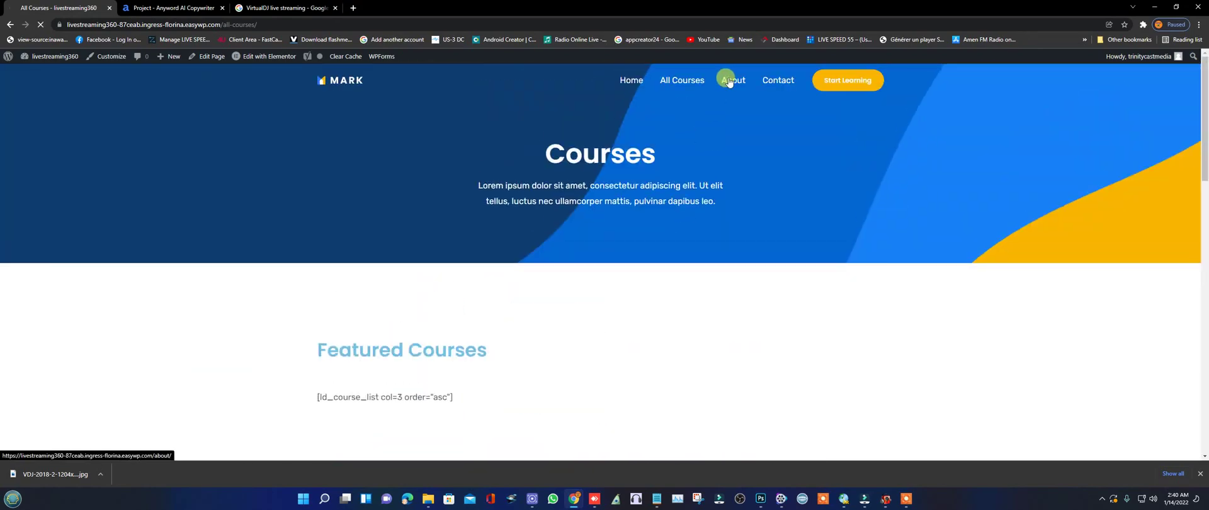
Look through the About page from its heading down to the footer, and return to the Home page.
scroll(652, 182, down, 15)
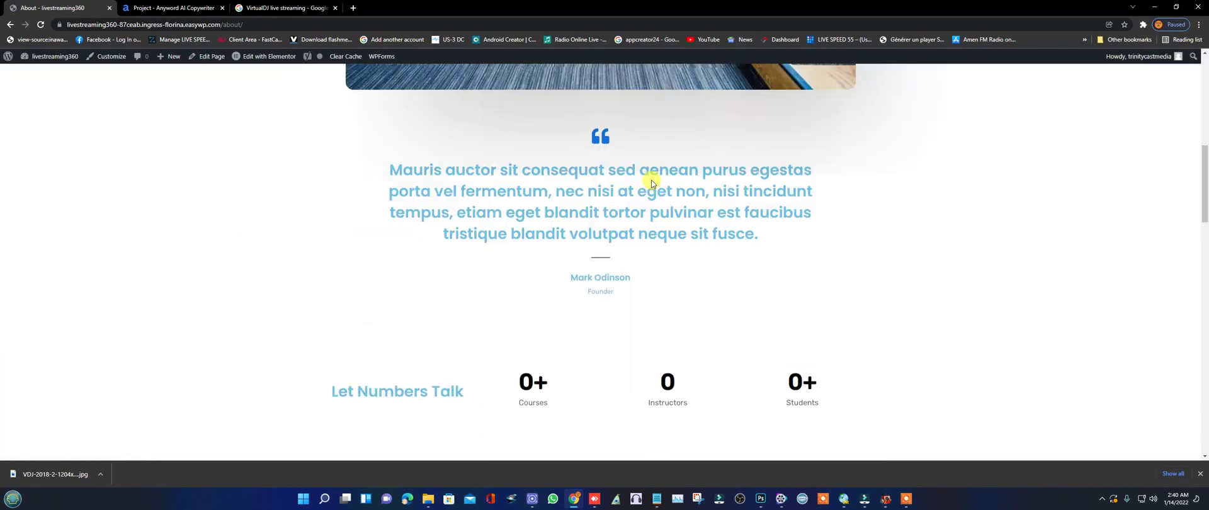
scroll(652, 182, down, 12)
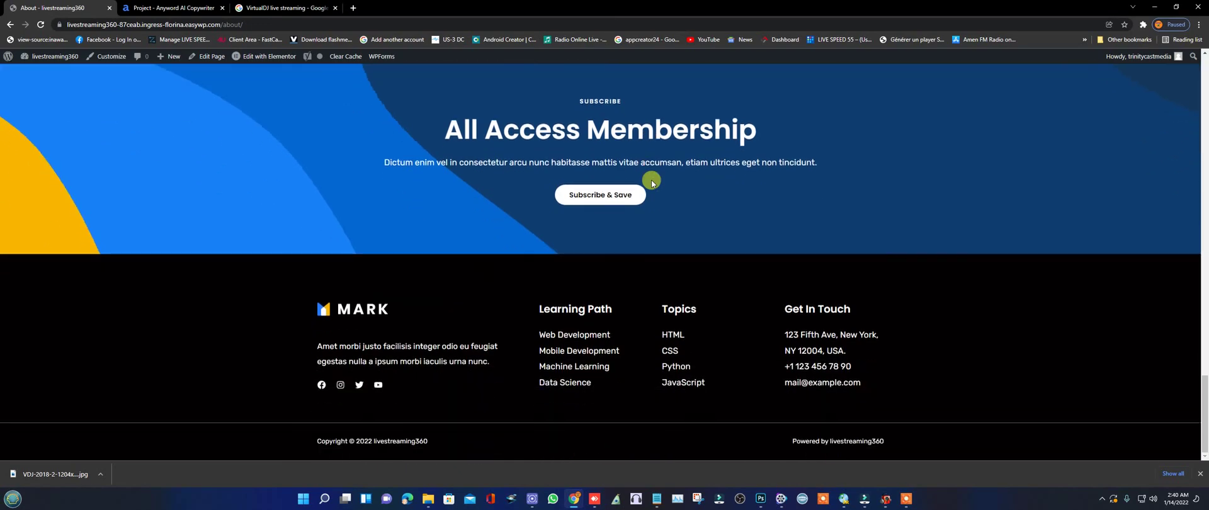
scroll(651, 183, up, 8)
scroll(651, 183, up, 18)
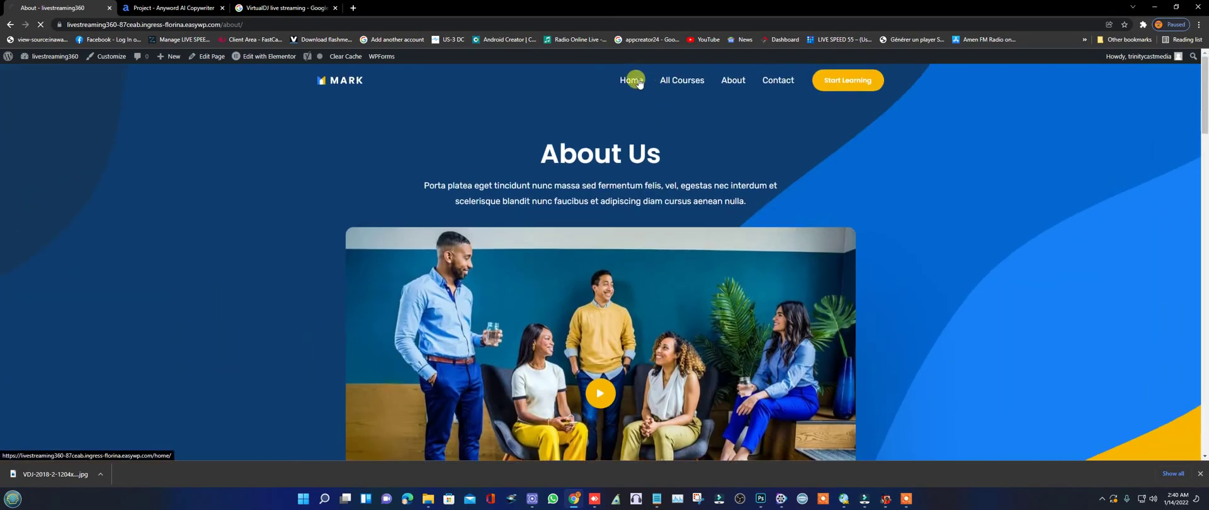
Review the Home page again from the hero banner through the six streaming software sections down to the footer.
scroll(575, 136, down, 10)
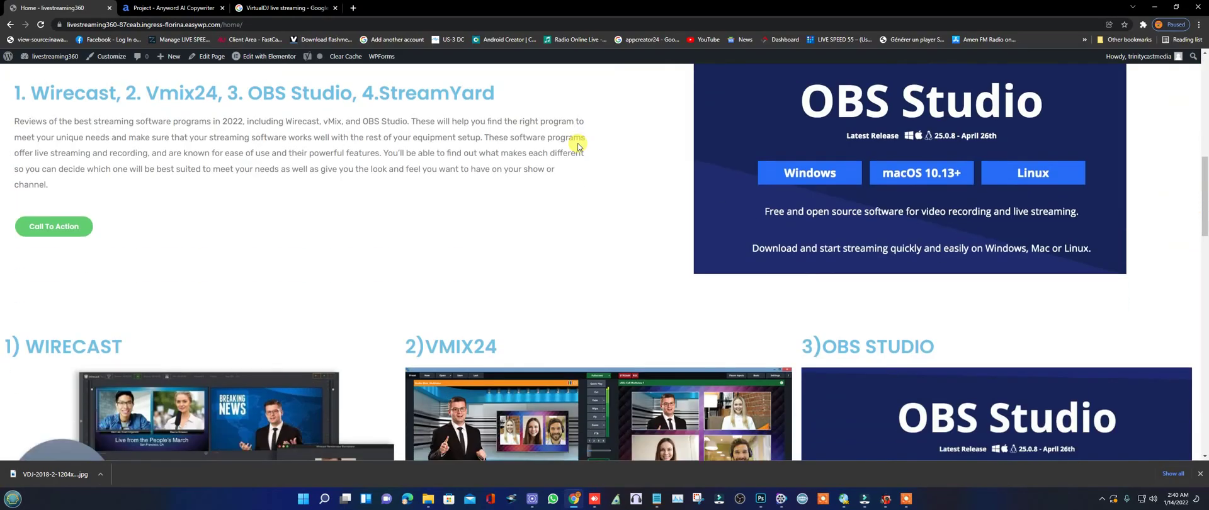
scroll(578, 146, down, 15)
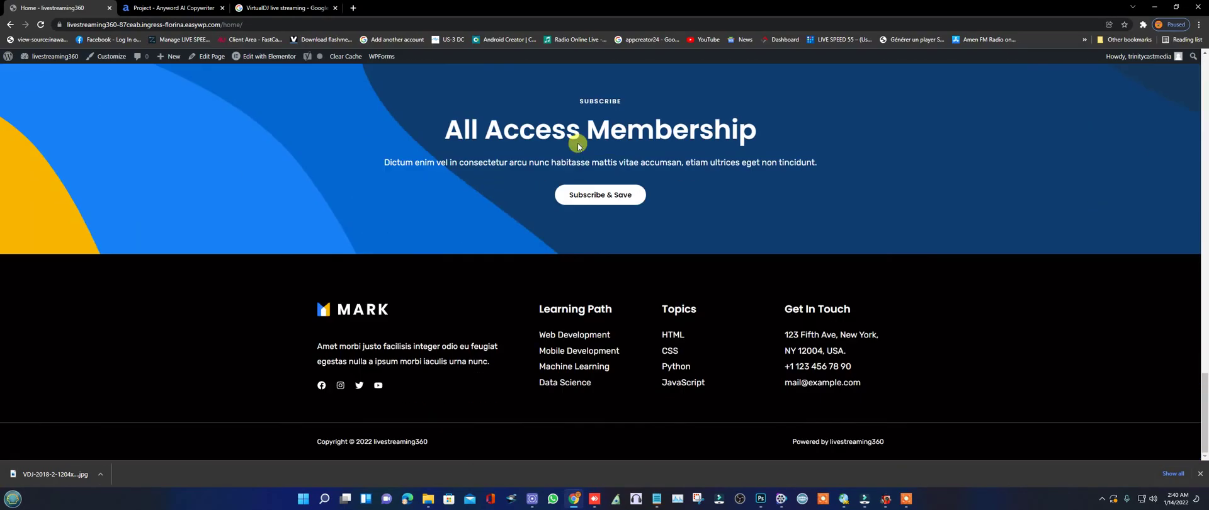
scroll(579, 144, up, 15)
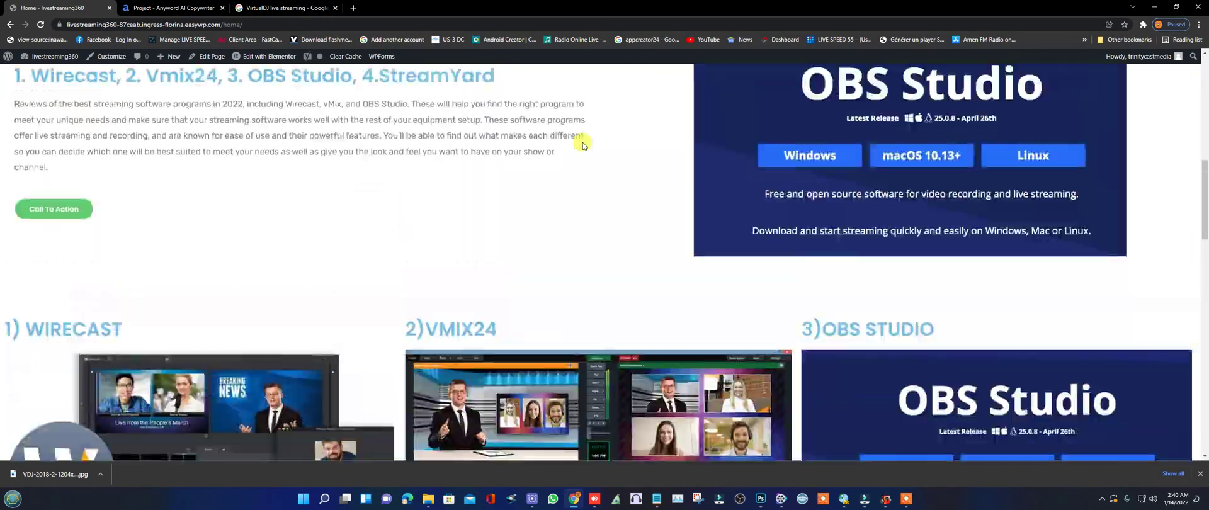
scroll(580, 143, up, 3)
scroll(579, 148, down, 8)
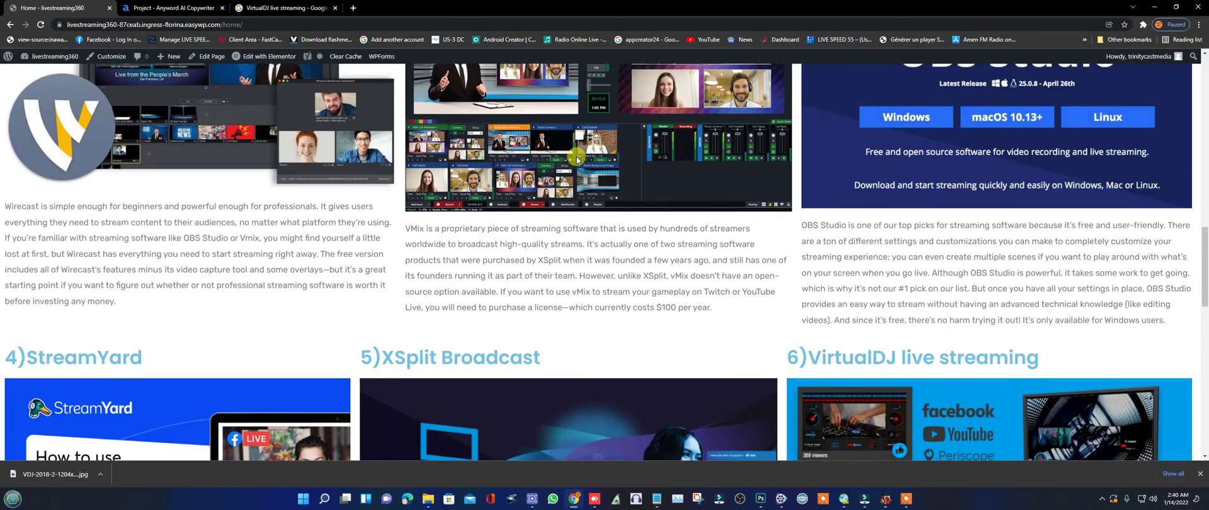
scroll(576, 156, up, 15)
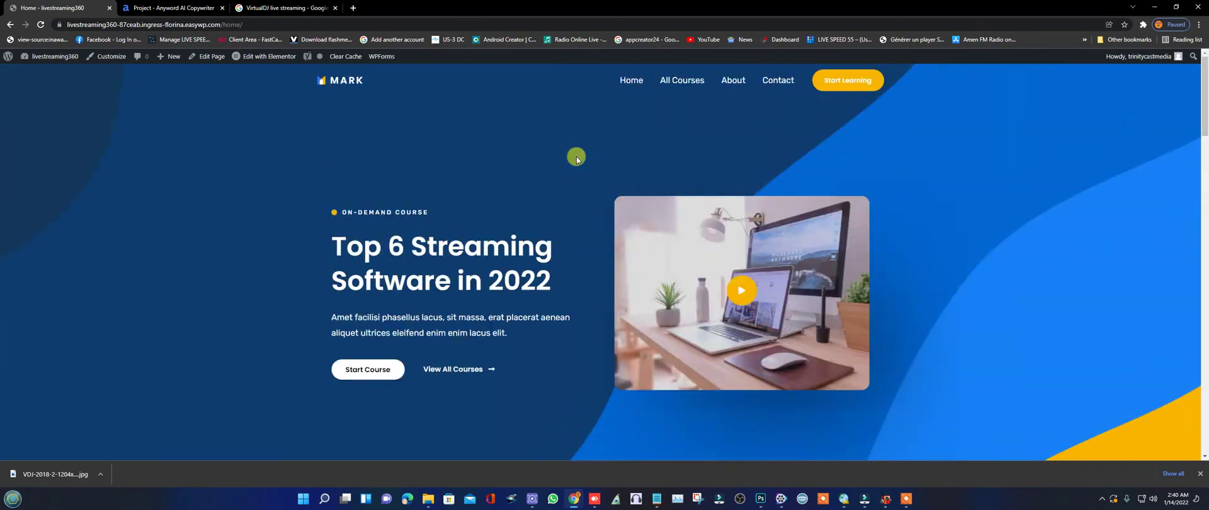
scroll(580, 158, down, 8)
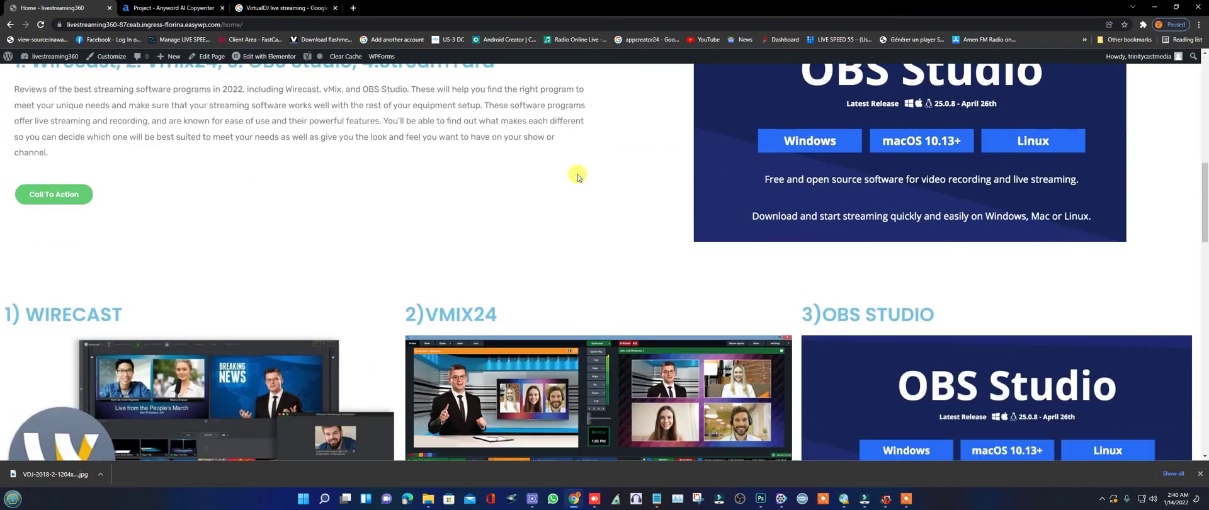
scroll(578, 176, down, 10)
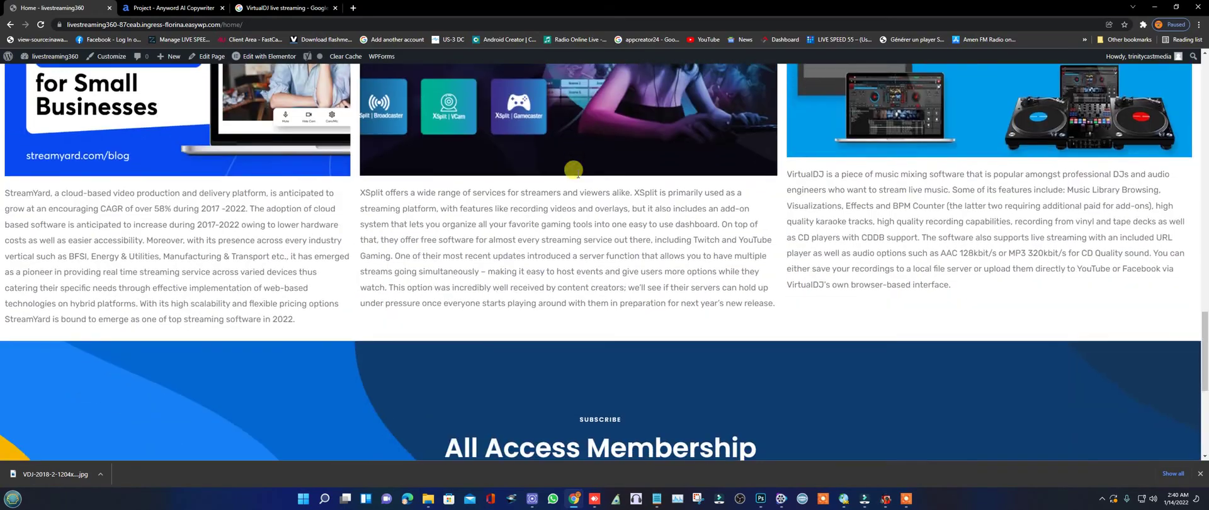
scroll(573, 170, down, 5)
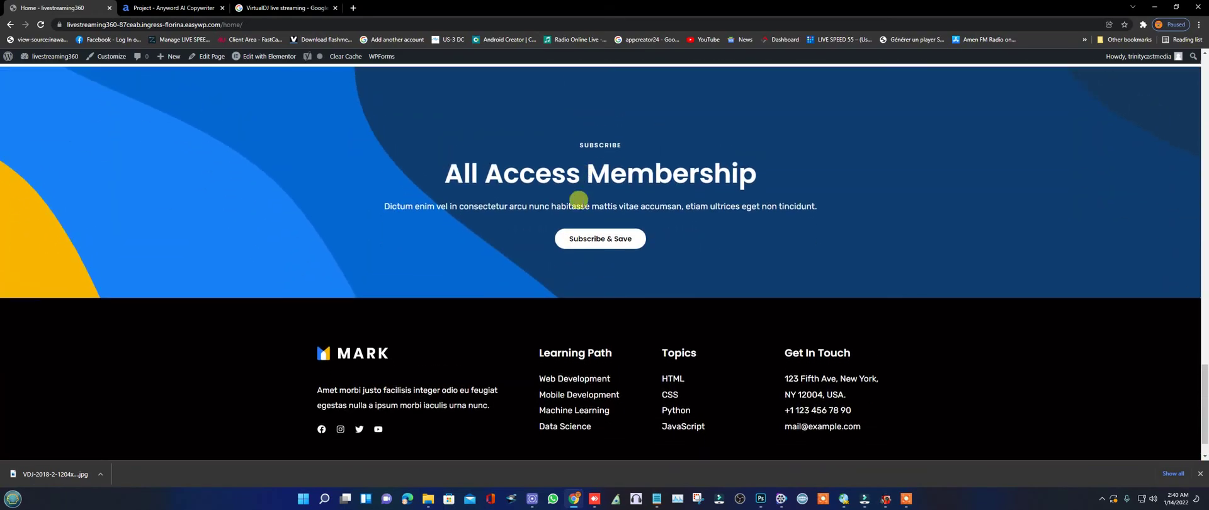
scroll(483, 212, up, 15)
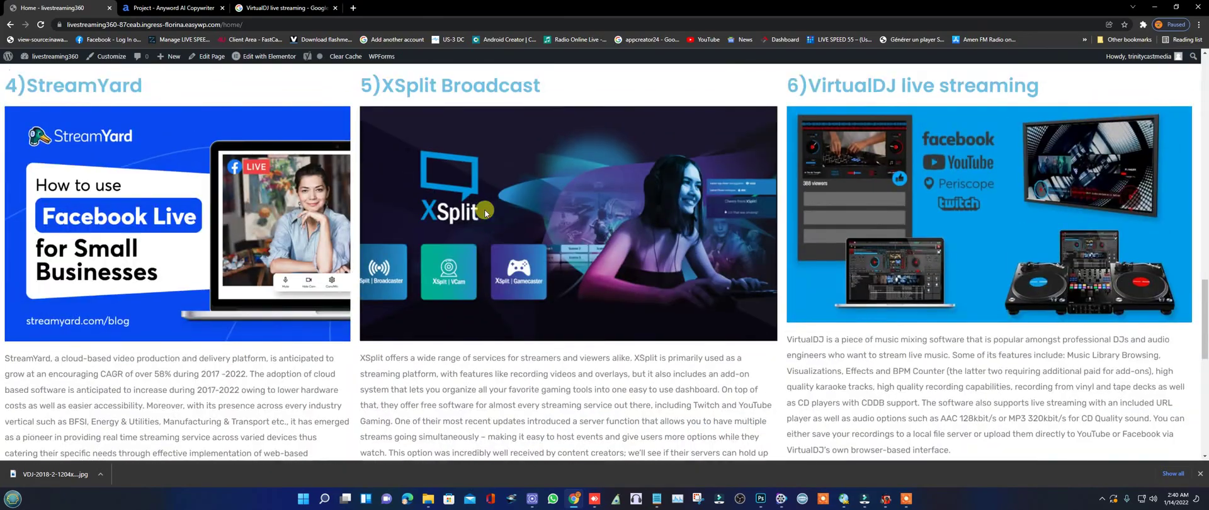
scroll(485, 212, up, 8)
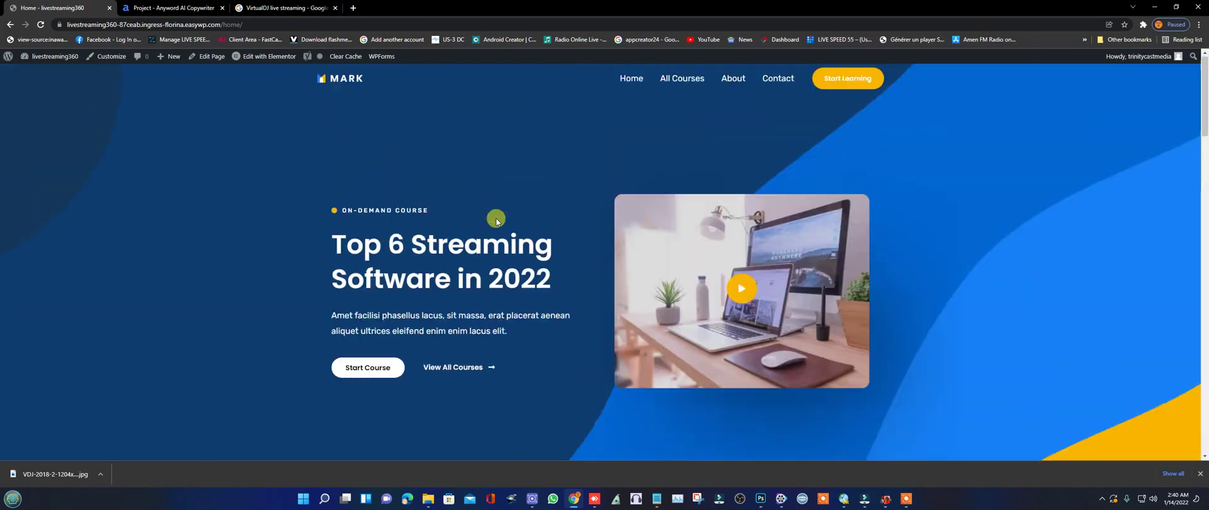
scroll(502, 221, down, 4)
scroll(502, 222, up, 5)
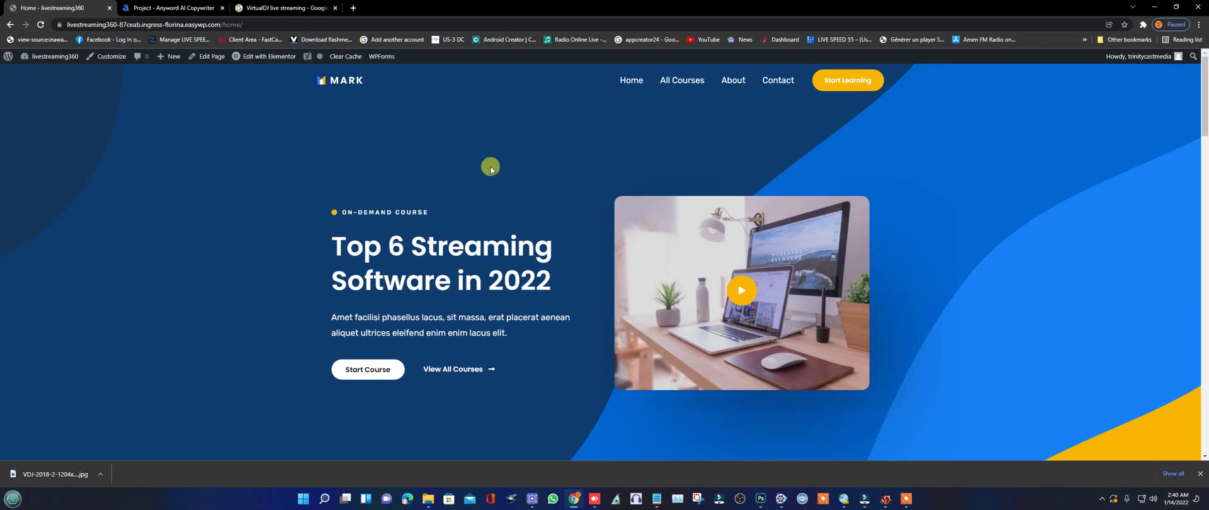
Open YouTube in a new browser tab and switch to the VIDSOCIAL 360 account.
click(354, 8)
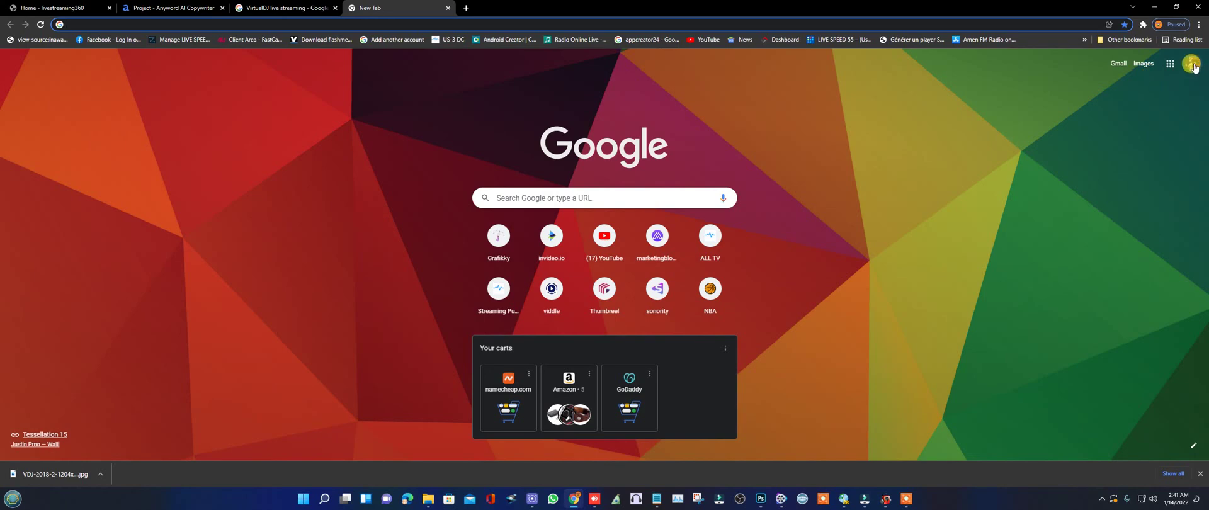
click(1191, 64)
click(1170, 63)
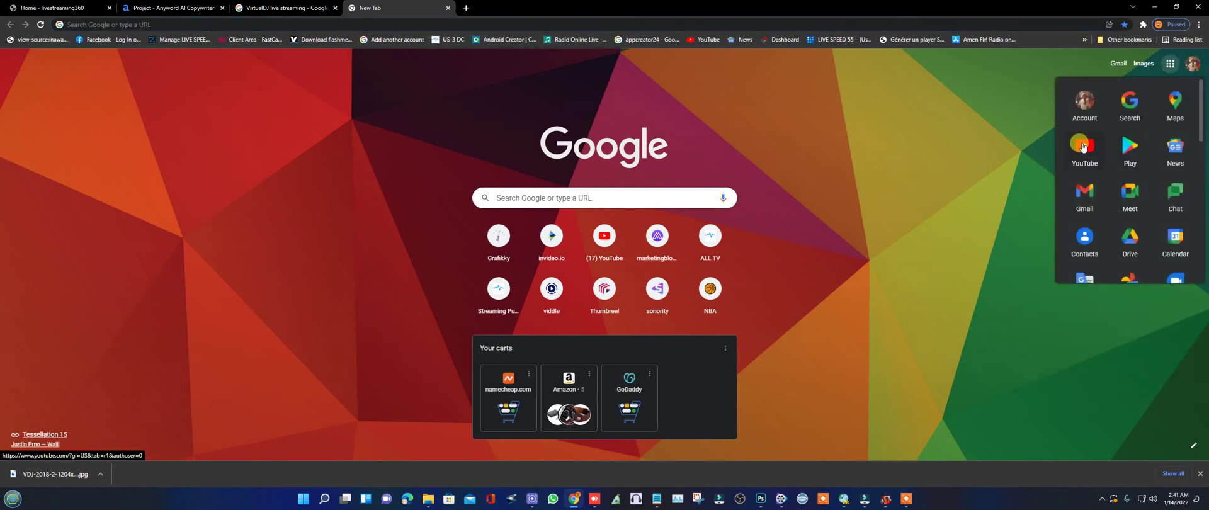
click(1082, 147)
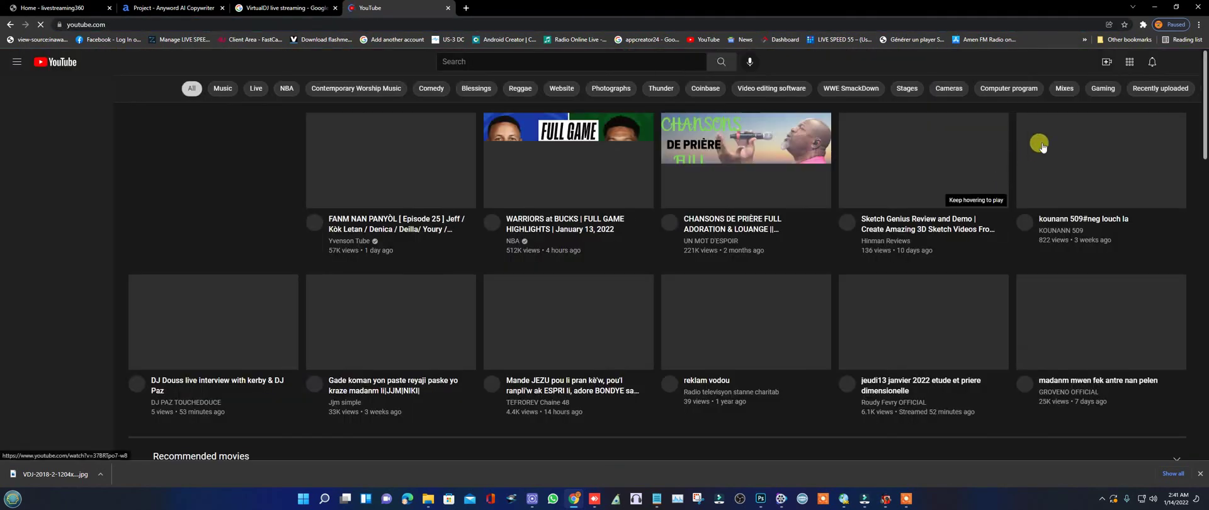
click(1178, 61)
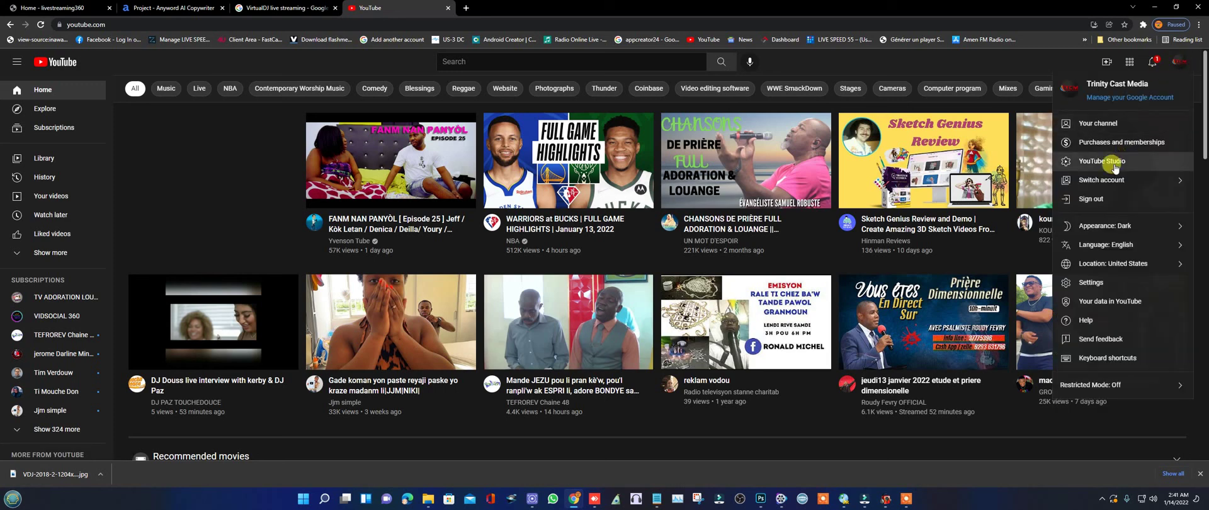
click(1100, 182)
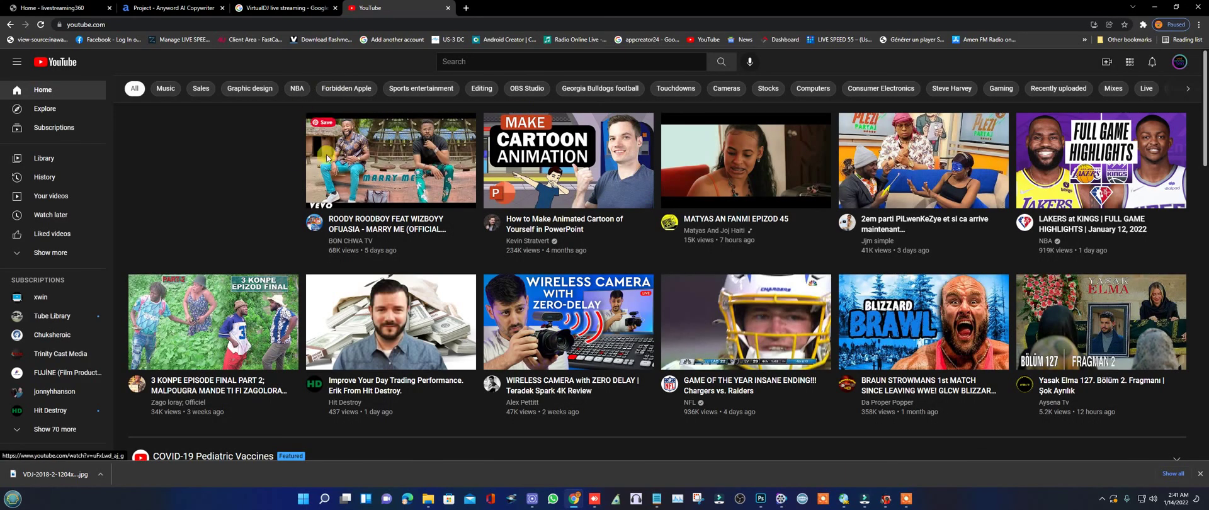
View the VIDSOCIAL 360 account's own channel page with its intro video and uploads, and close the YouTube tab.
click(1179, 65)
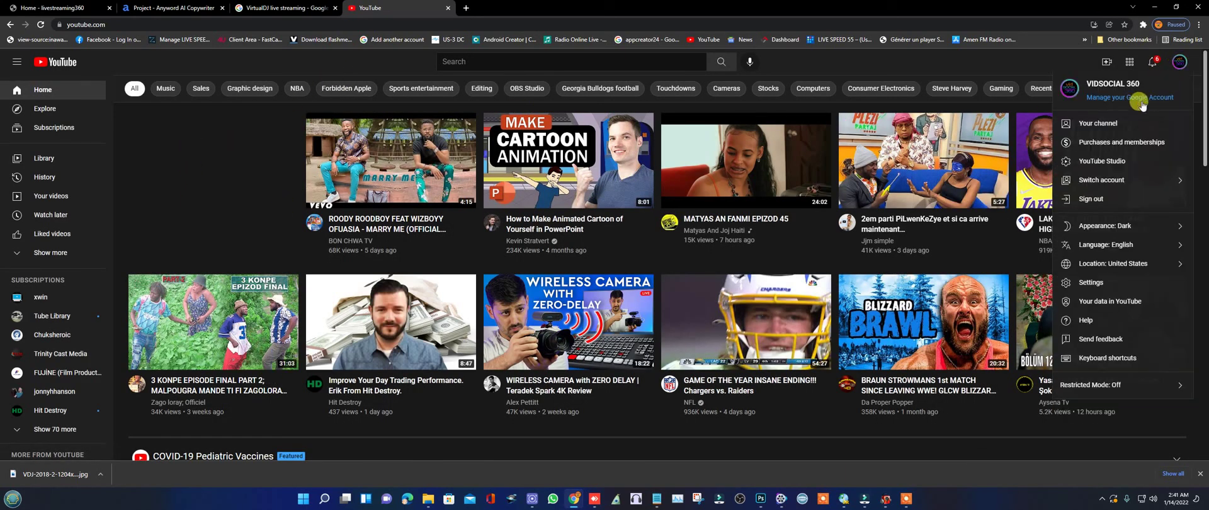
click(1101, 126)
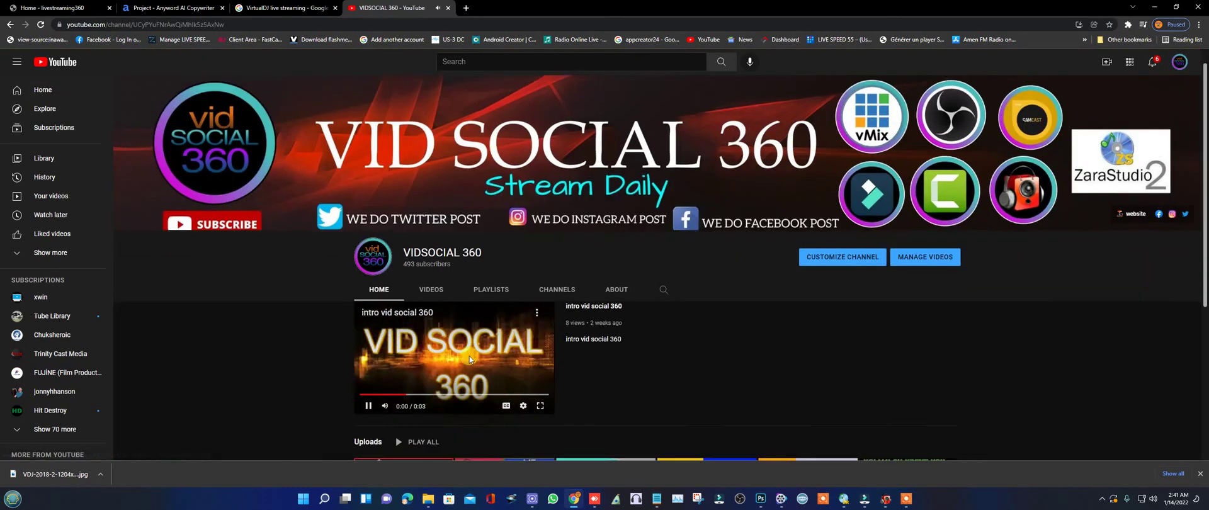
scroll(384, 324, down, 2)
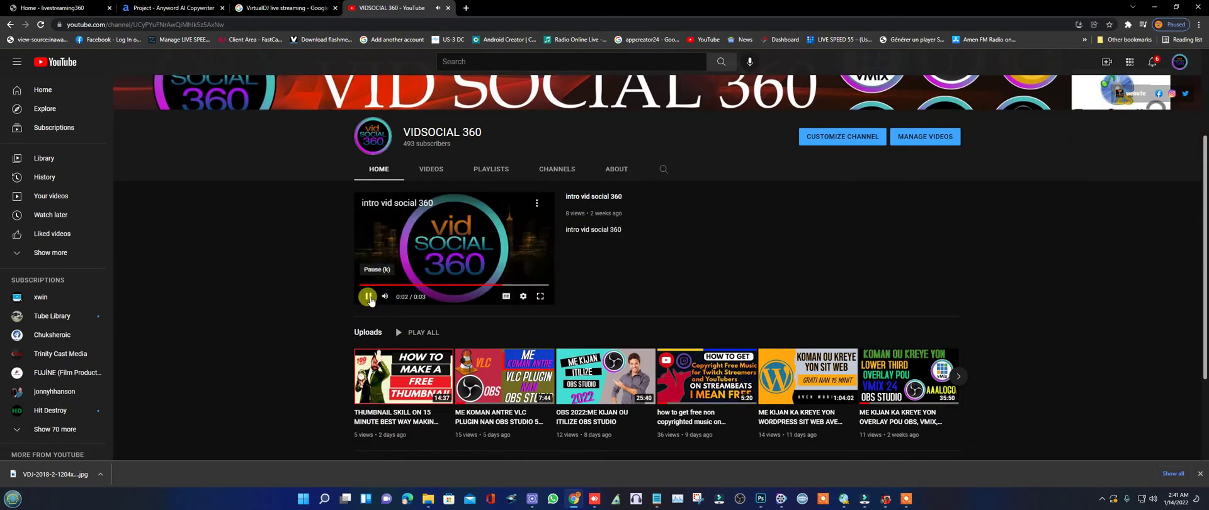
scroll(378, 295, up, 2)
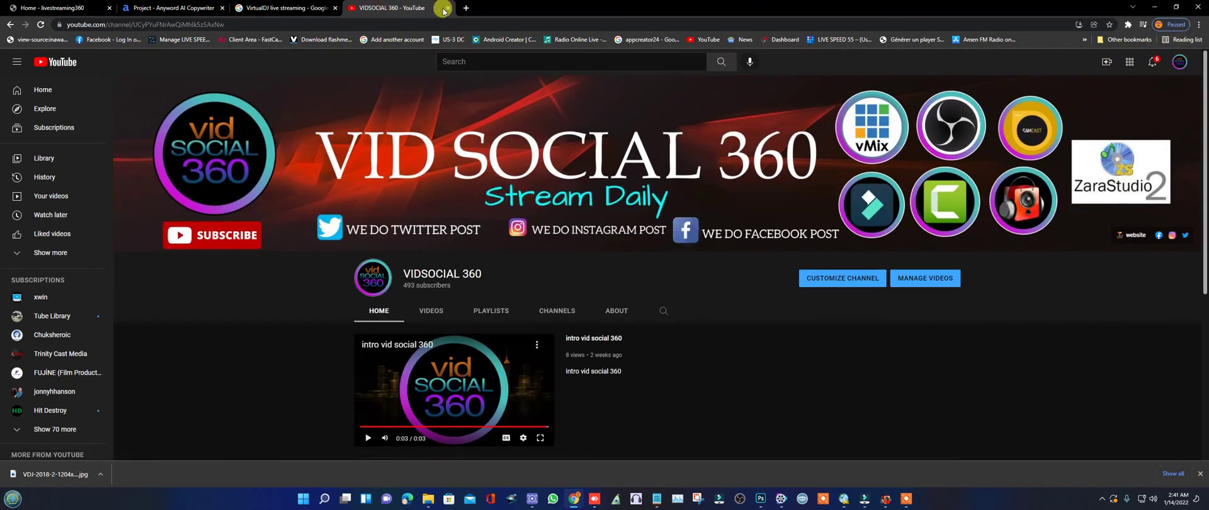
click(447, 8)
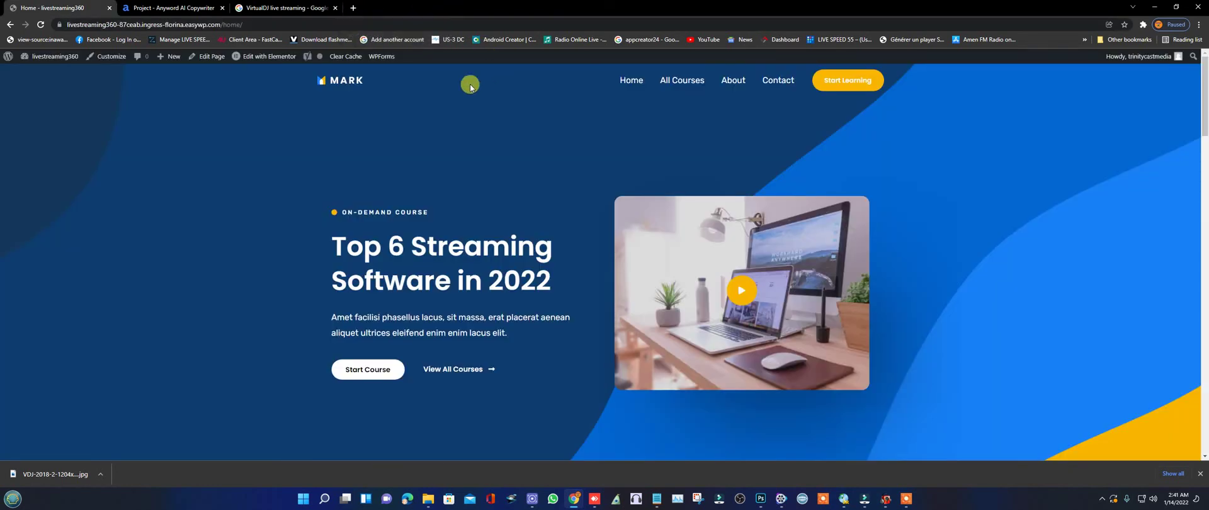
Reopen YouTube in a new browser tab, search for "vidsocial 360" and open the VIDSOCIAL 360 channel.
click(353, 8)
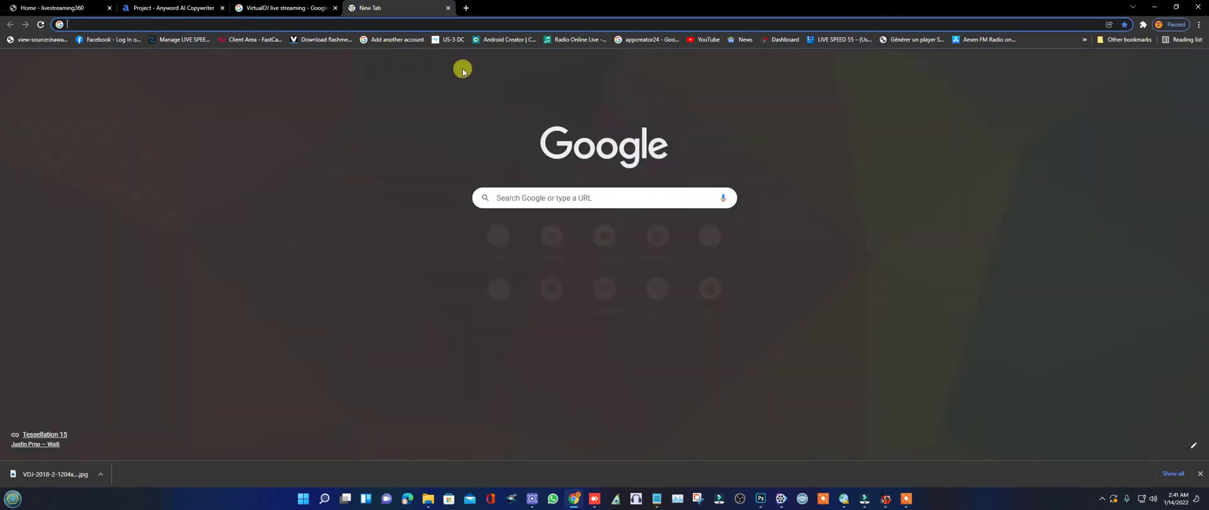
click(602, 234)
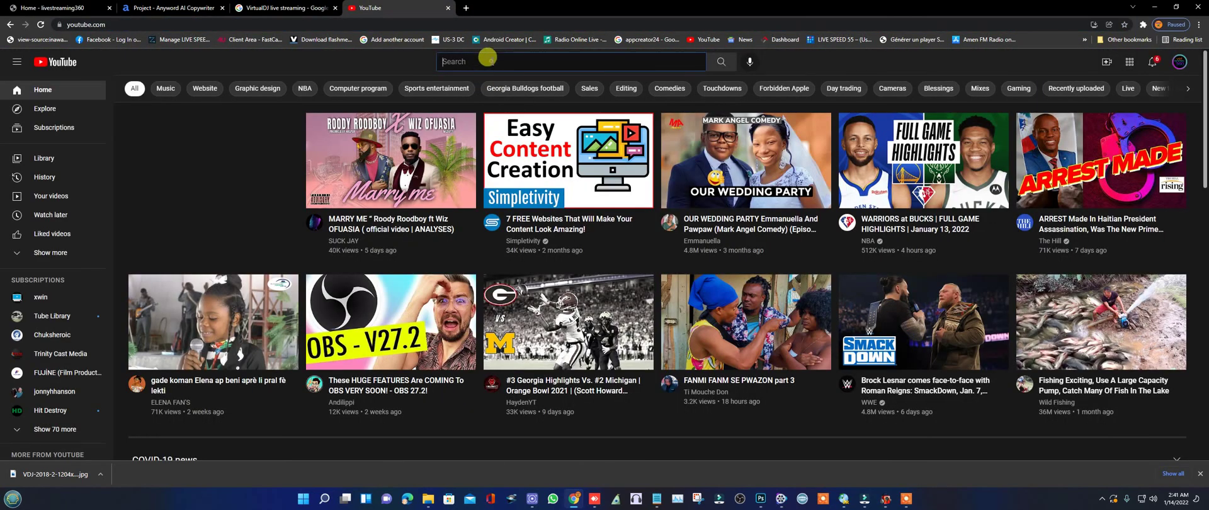
click(488, 58)
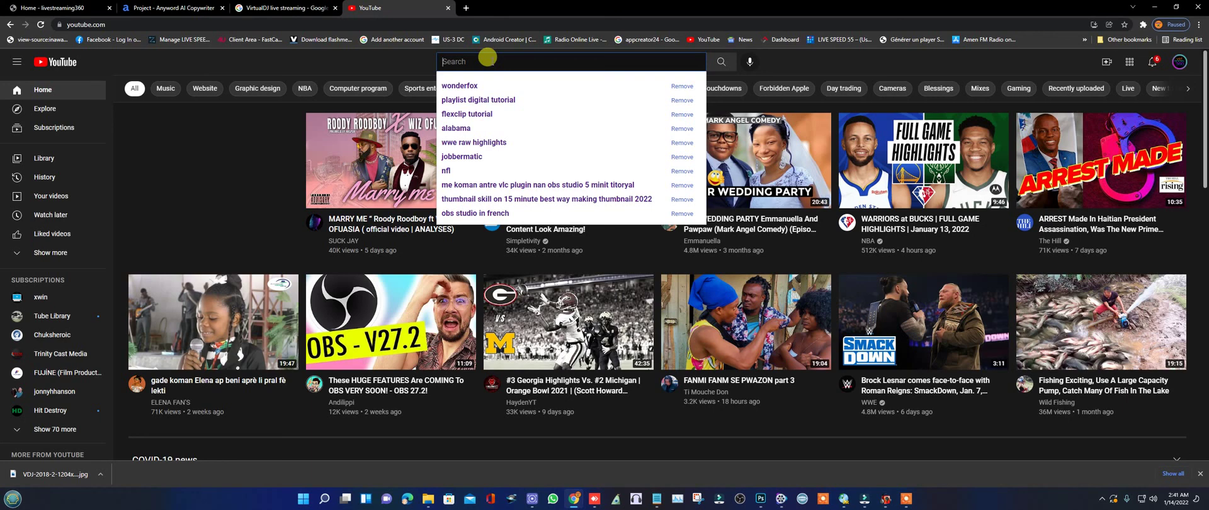
text(v)
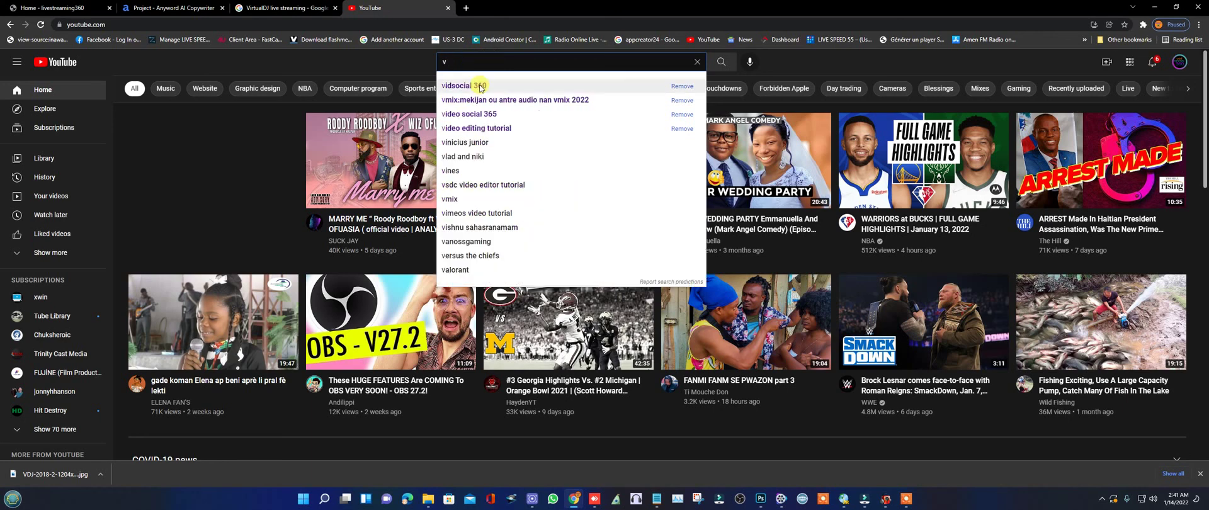
click(481, 87)
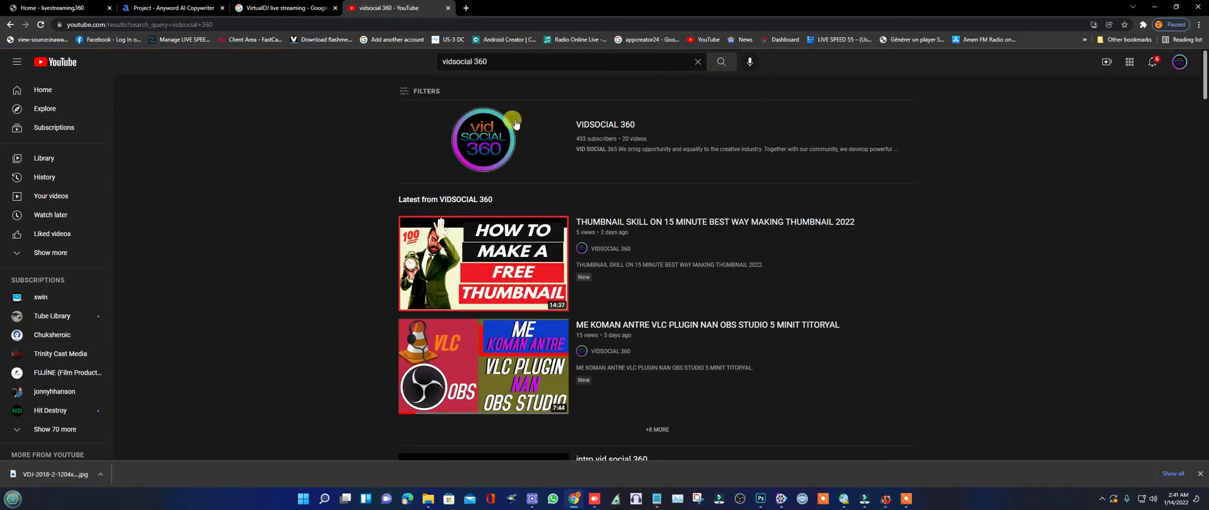
click(622, 125)
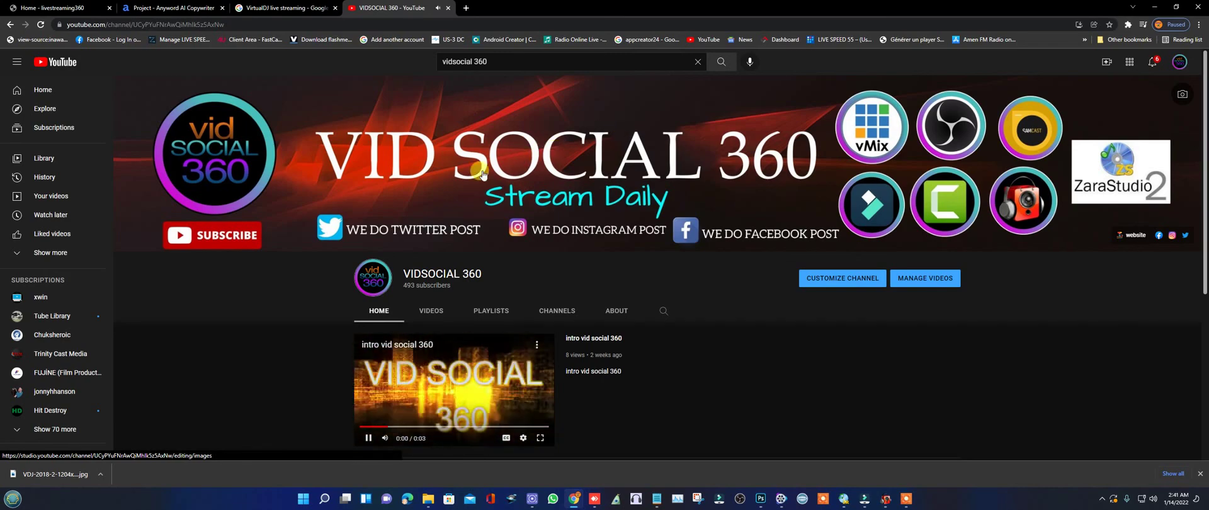
Look over the VIDSOCIAL 360 channel page's banner, intro video and uploads.
scroll(457, 224, down, 4)
scroll(478, 208, up, 5)
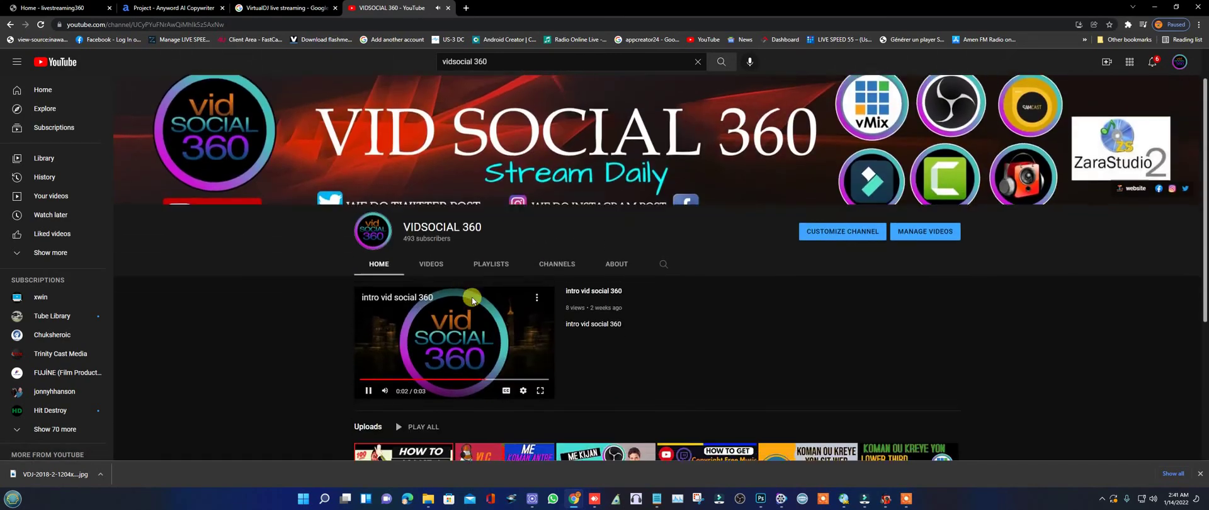
scroll(376, 263, down, 4)
scroll(378, 264, down, 1)
scroll(651, 281, up, 5)
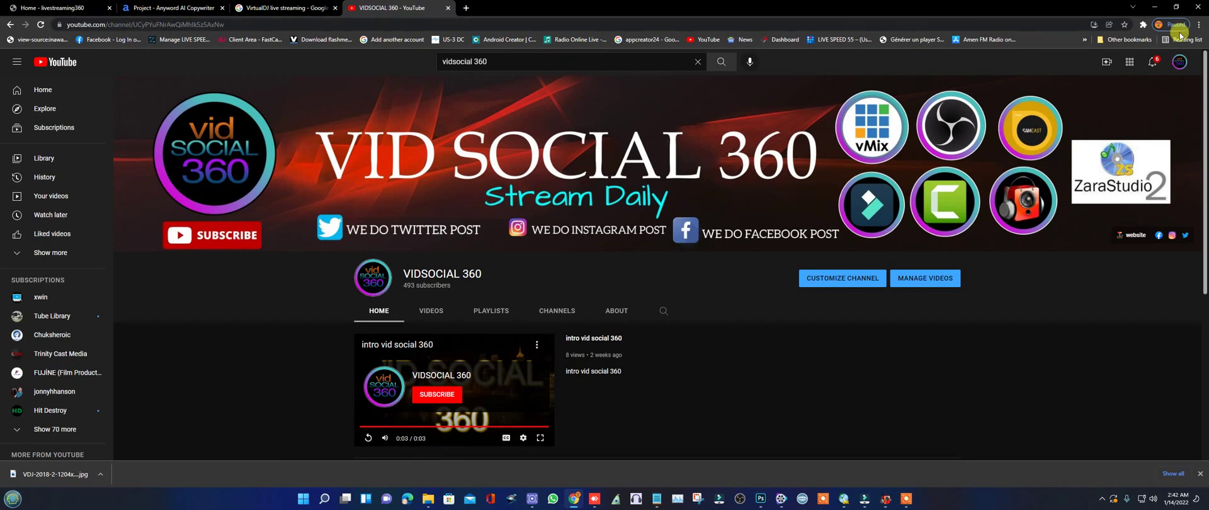
click(909, 501)
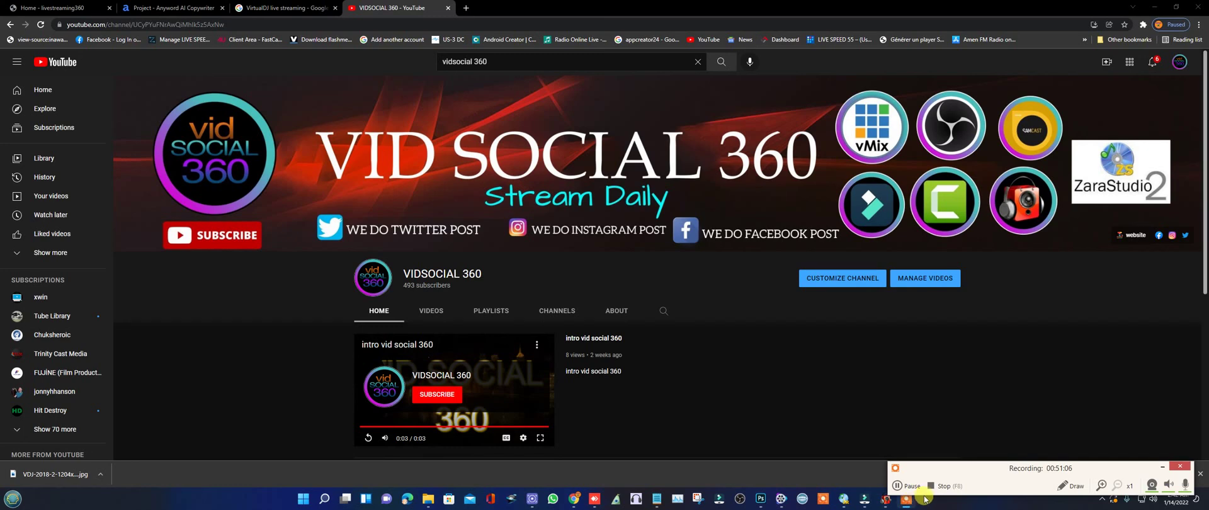